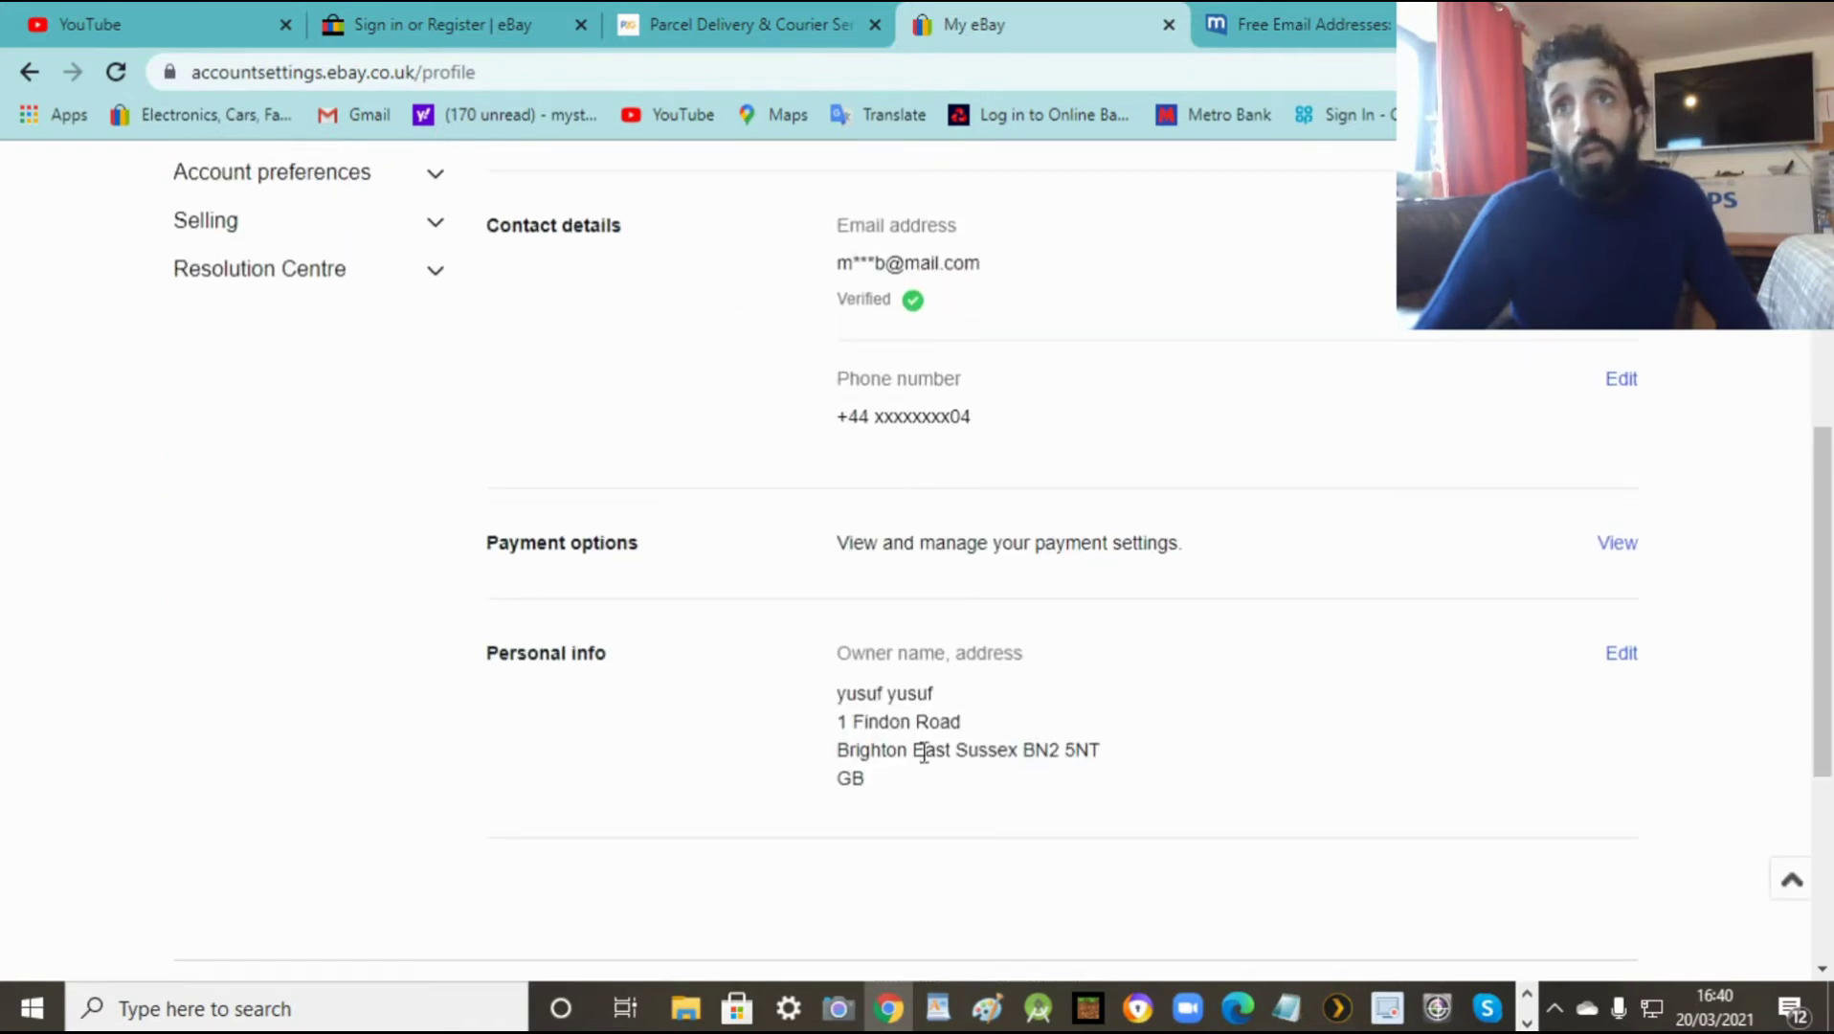
Step: Check the payment options from the profile page, and open the Payments page in the account settings
mouse_move(1820, 611)
mouse_down()
mouse_move(1820, 495)
mouse_move(1816, 628)
mouse_up()
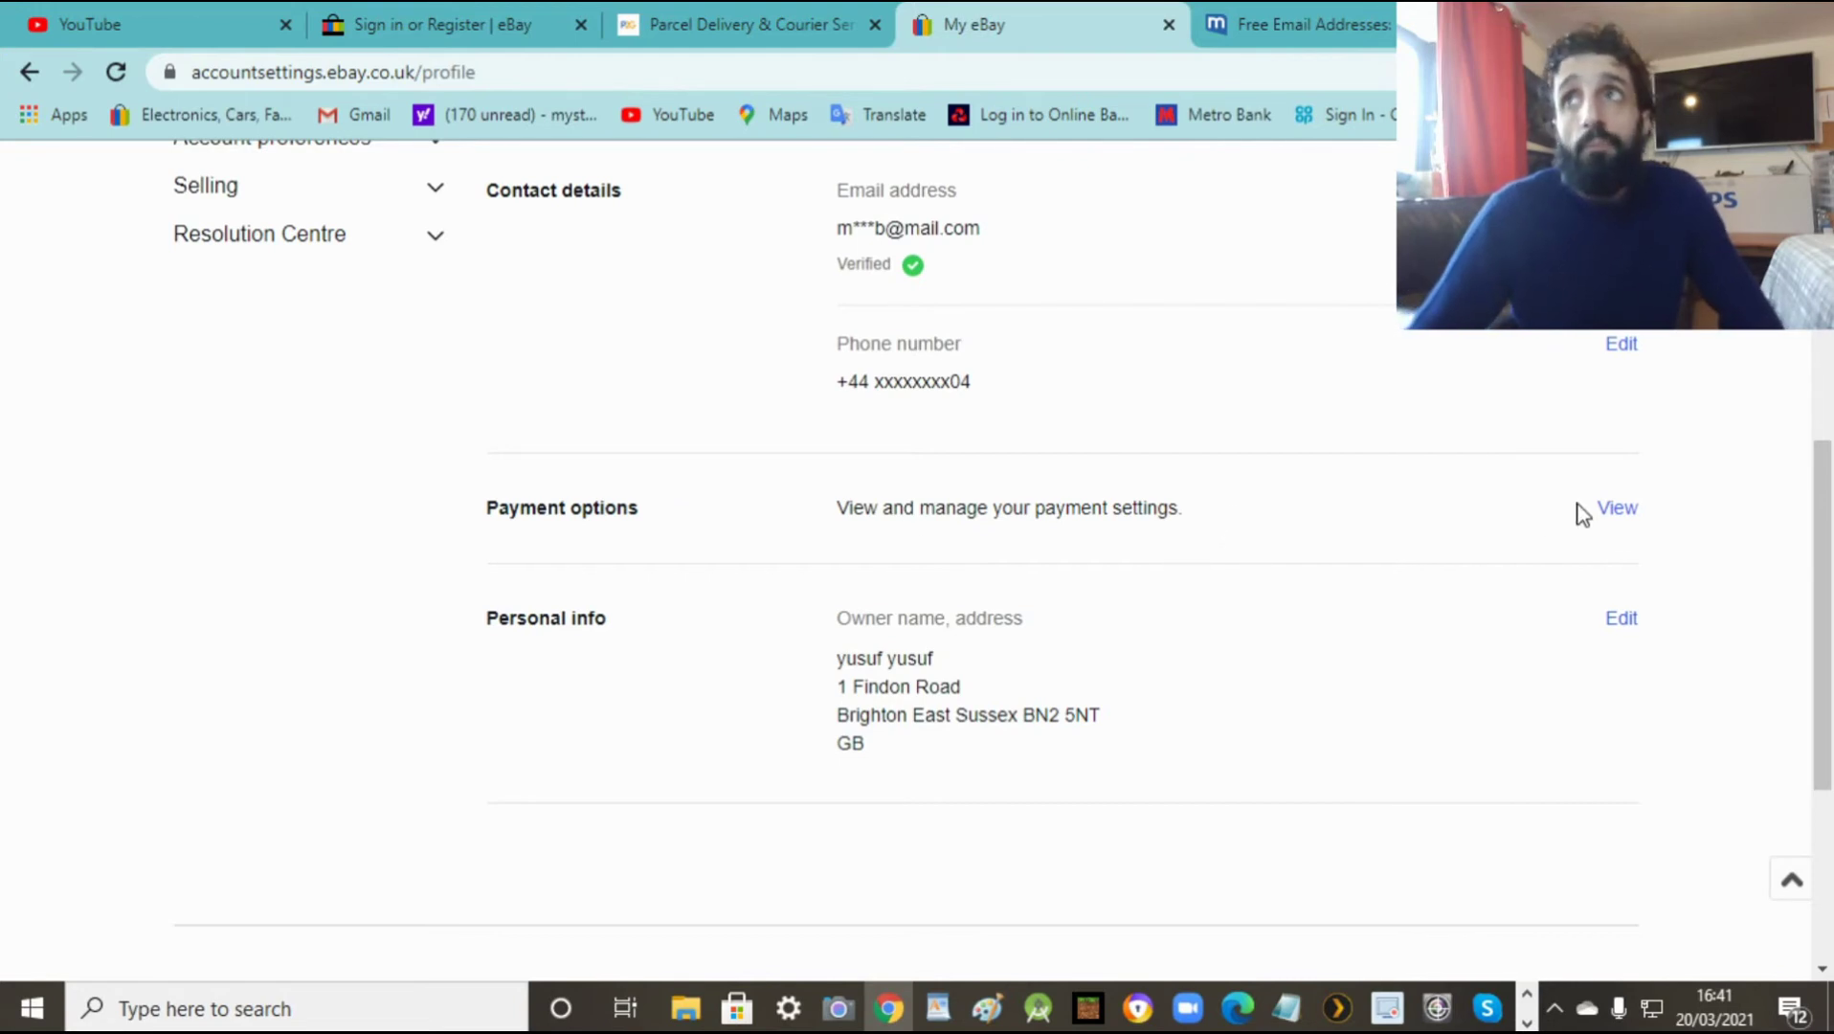
click(1624, 514)
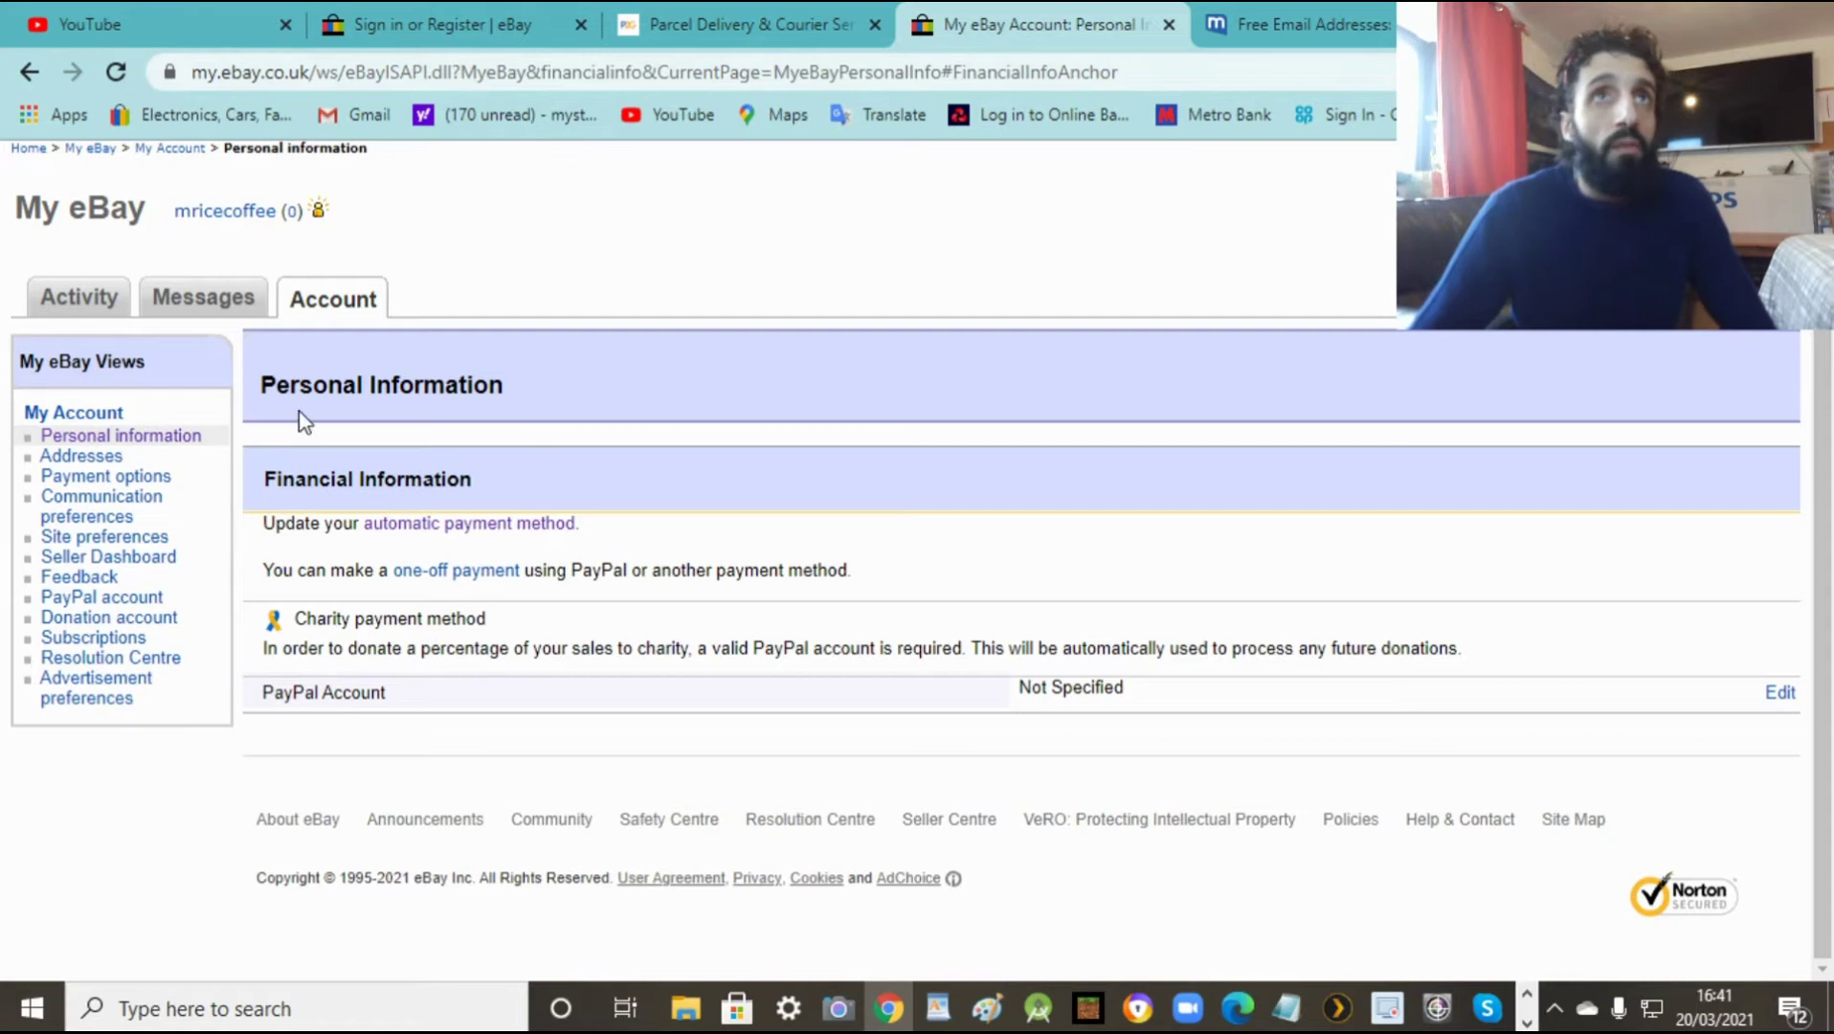
click(74, 308)
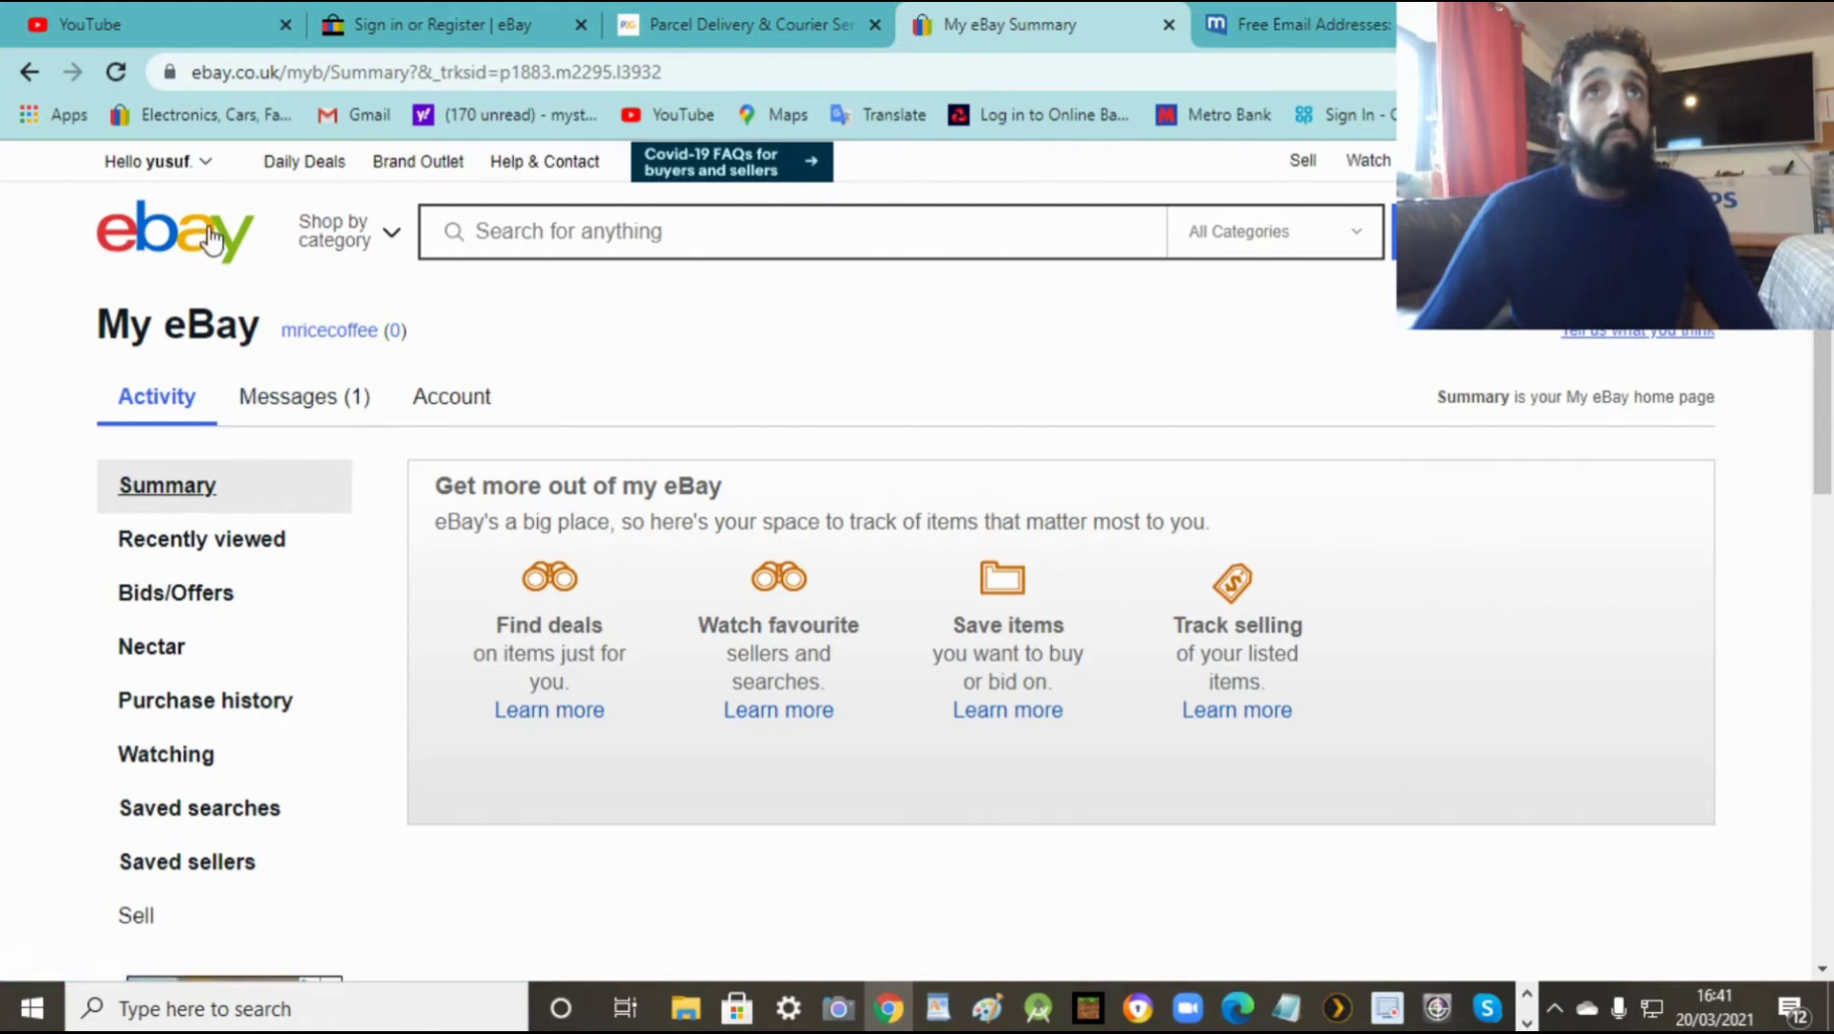
mouse_move(203, 166)
click(182, 300)
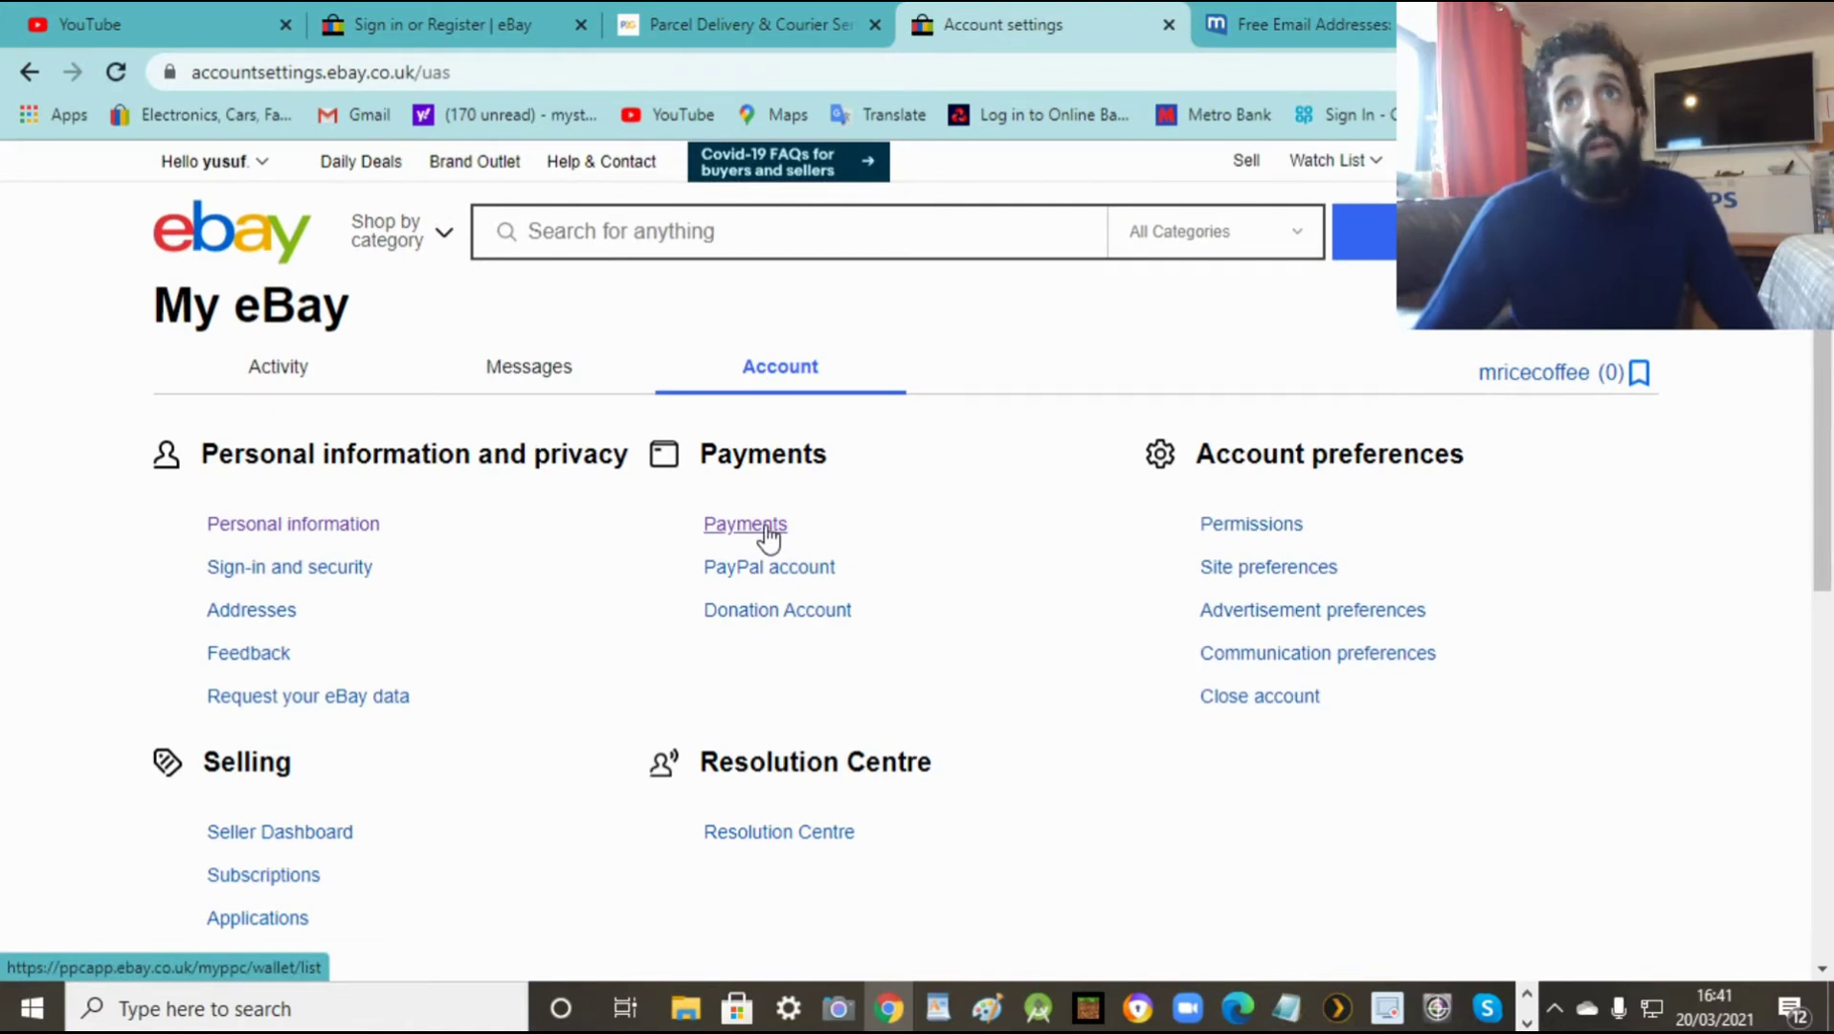
click(746, 524)
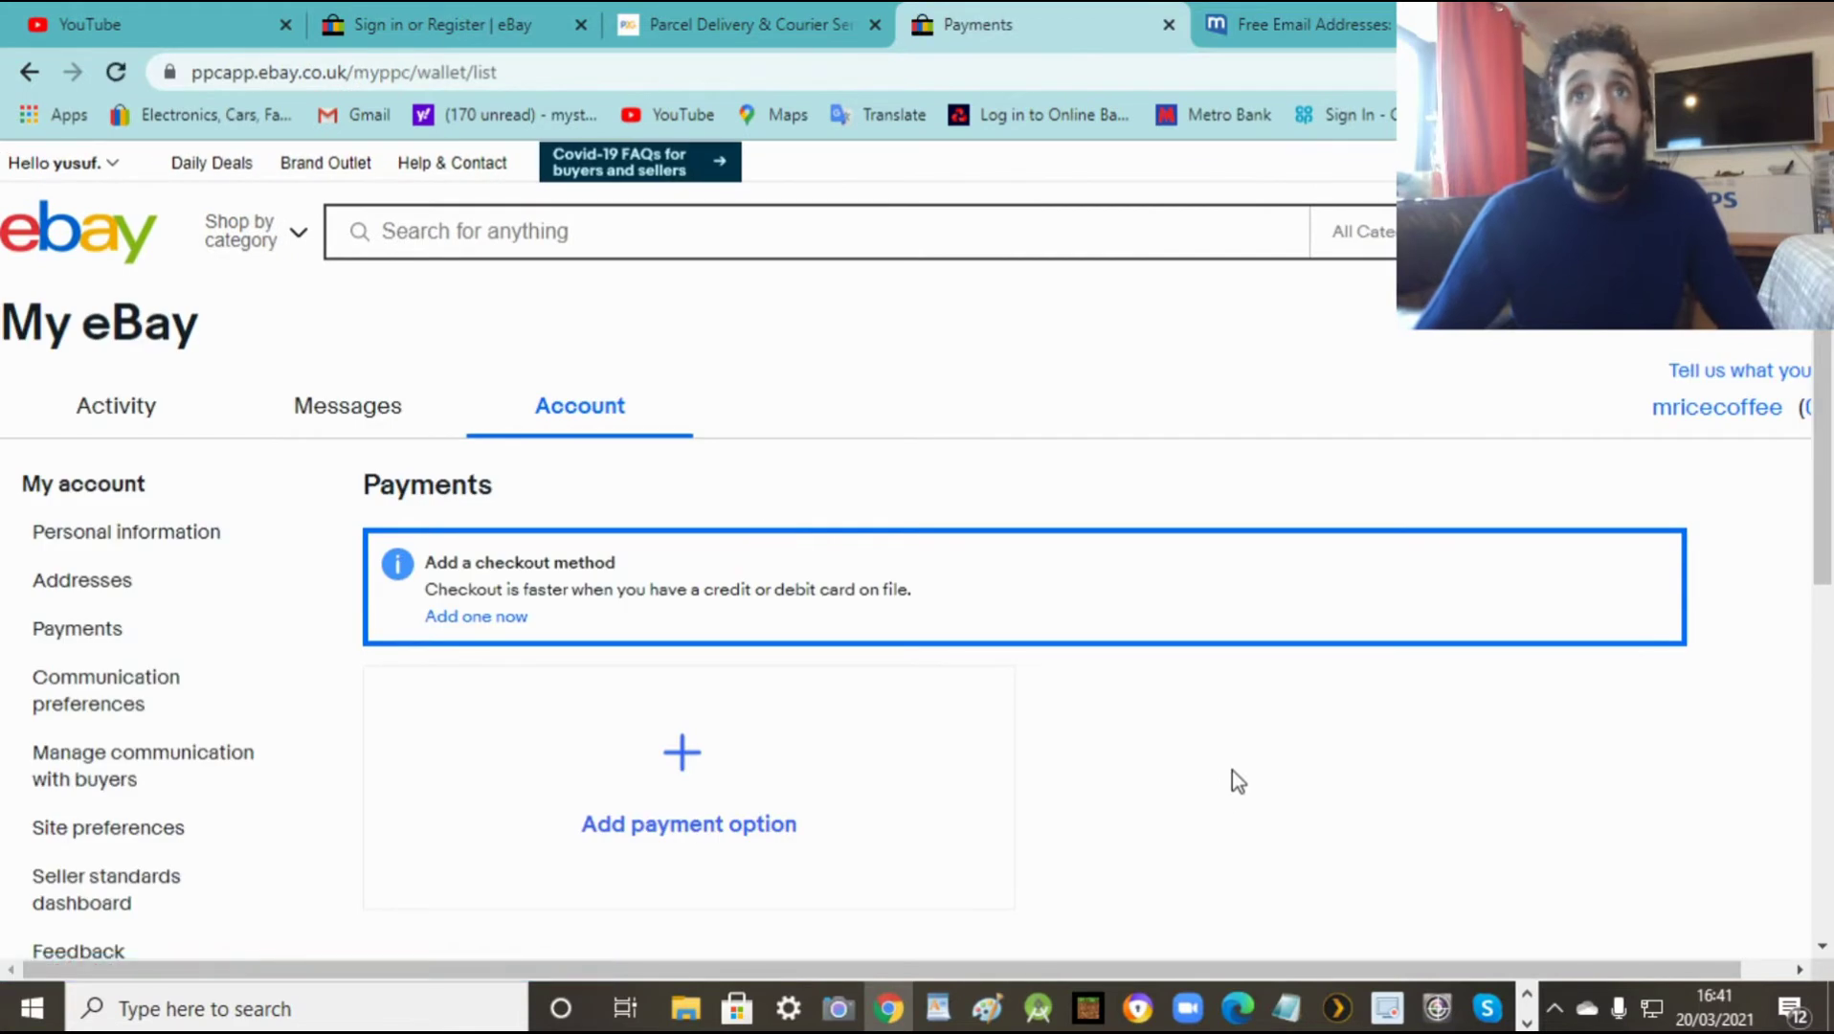
Step: Try to add a credit card as a payment option for checkout
scroll(1233, 770, down, 2)
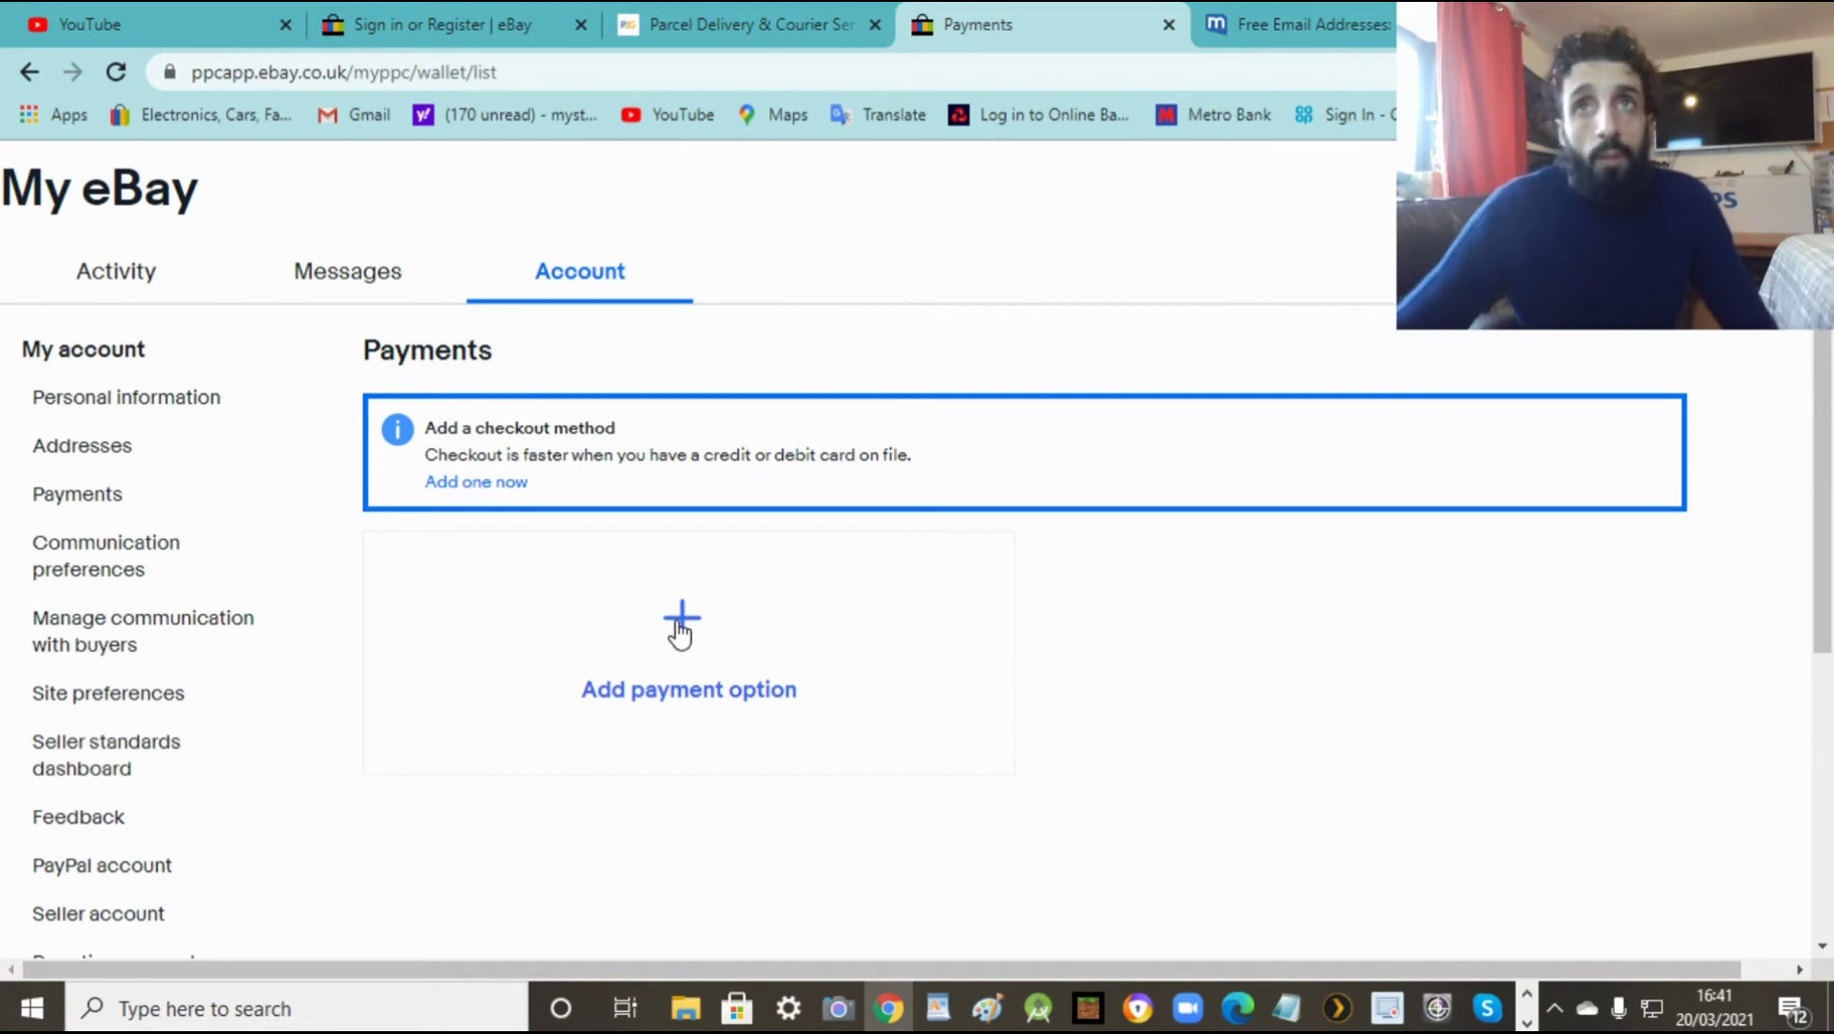
click(680, 630)
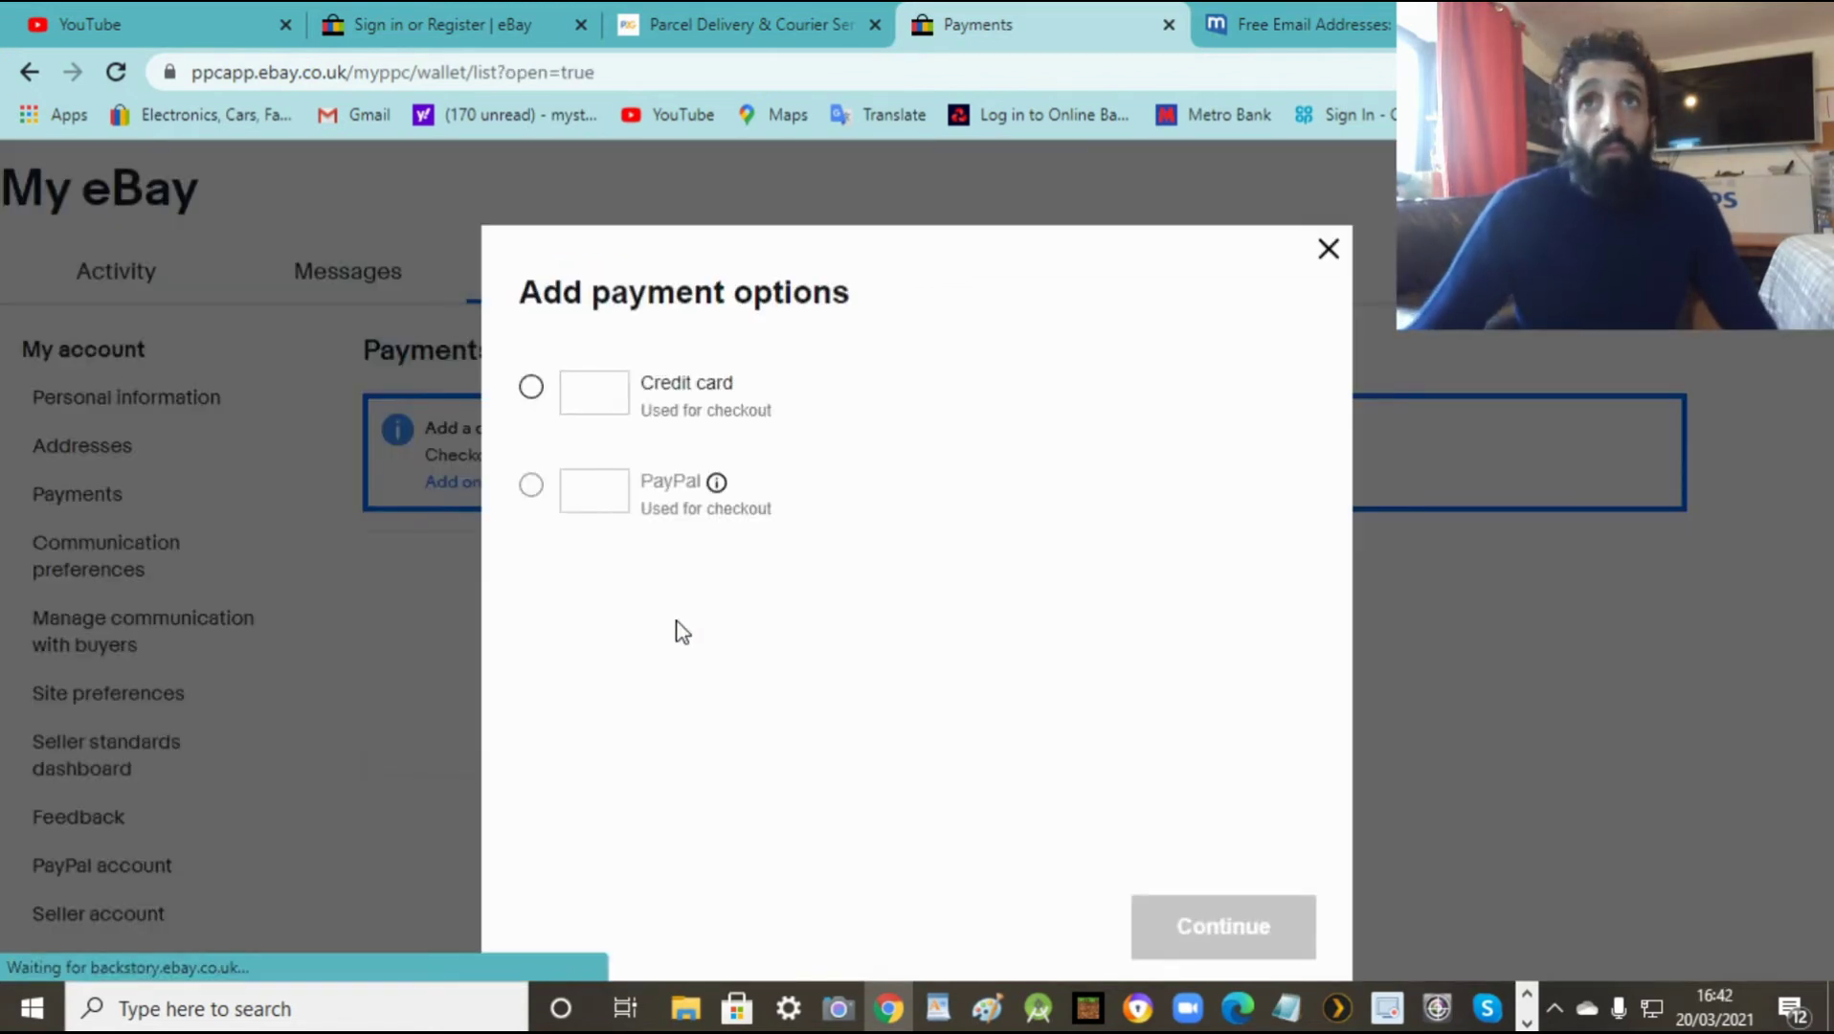
click(531, 388)
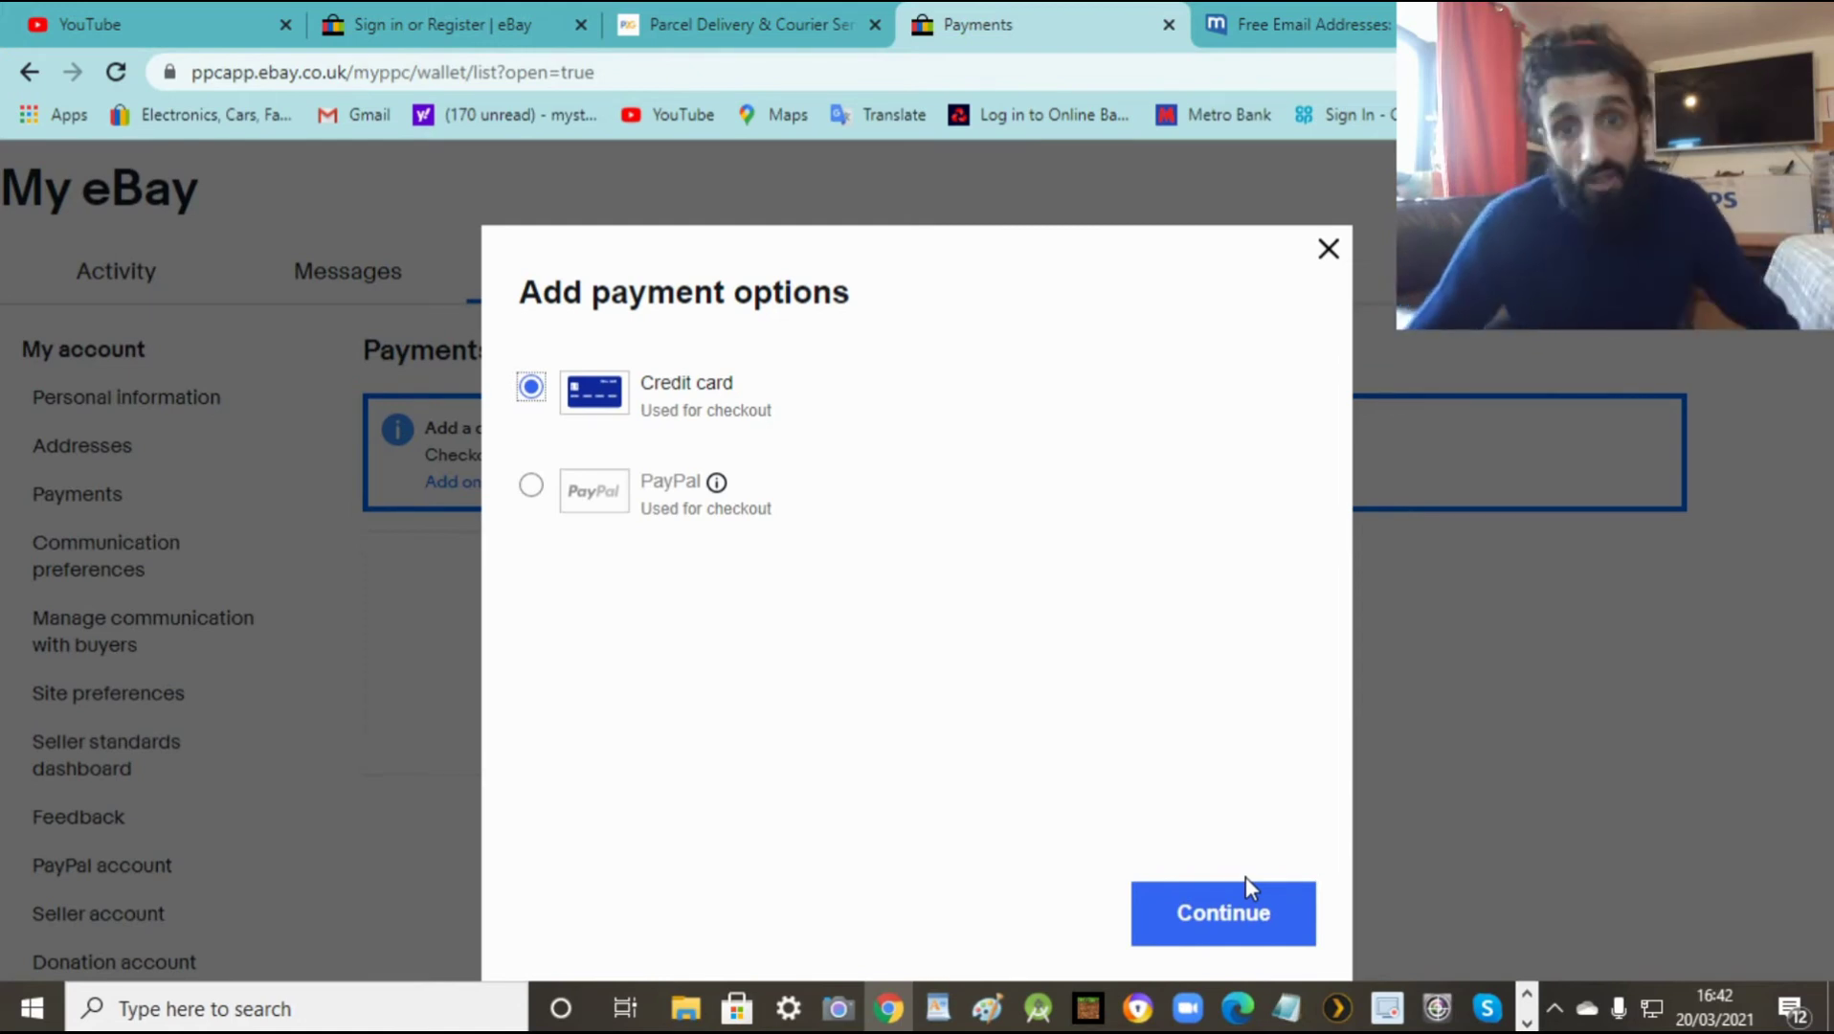
click(1328, 251)
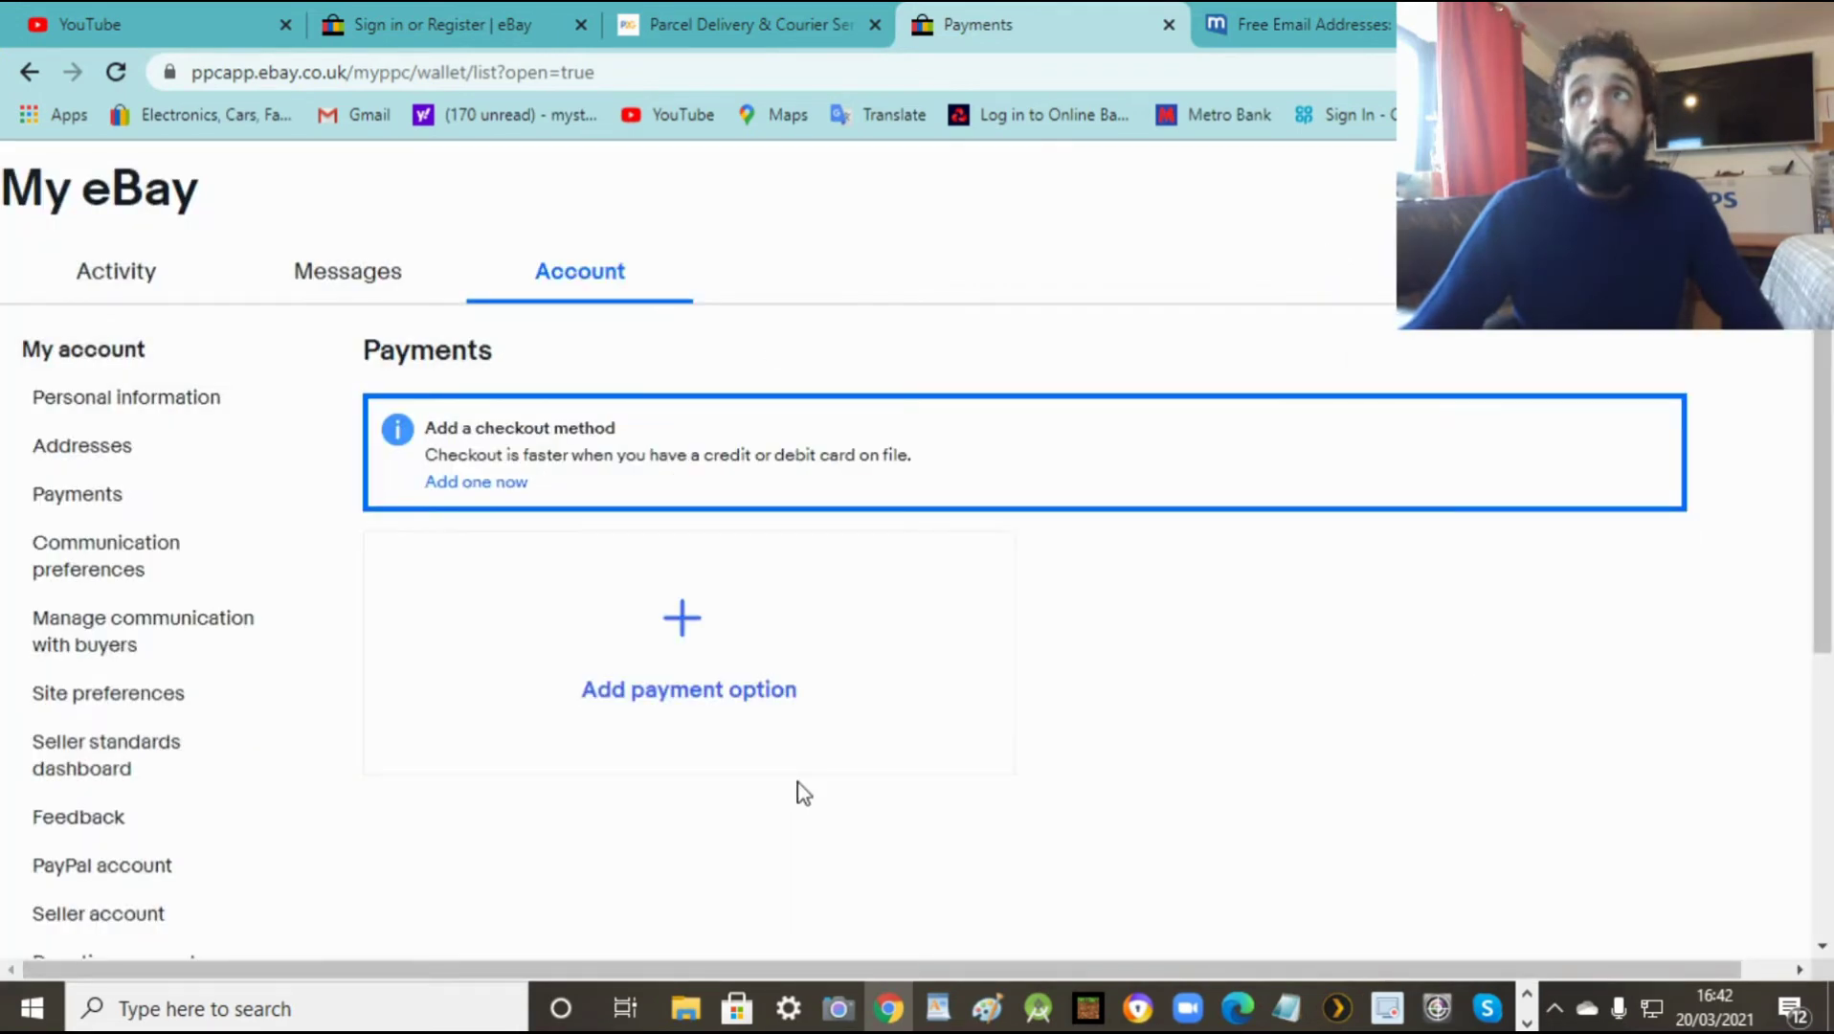
Step: Close the My eBay and mail.com pages and switch to the eBay sign-in page that is already open
click(141, 283)
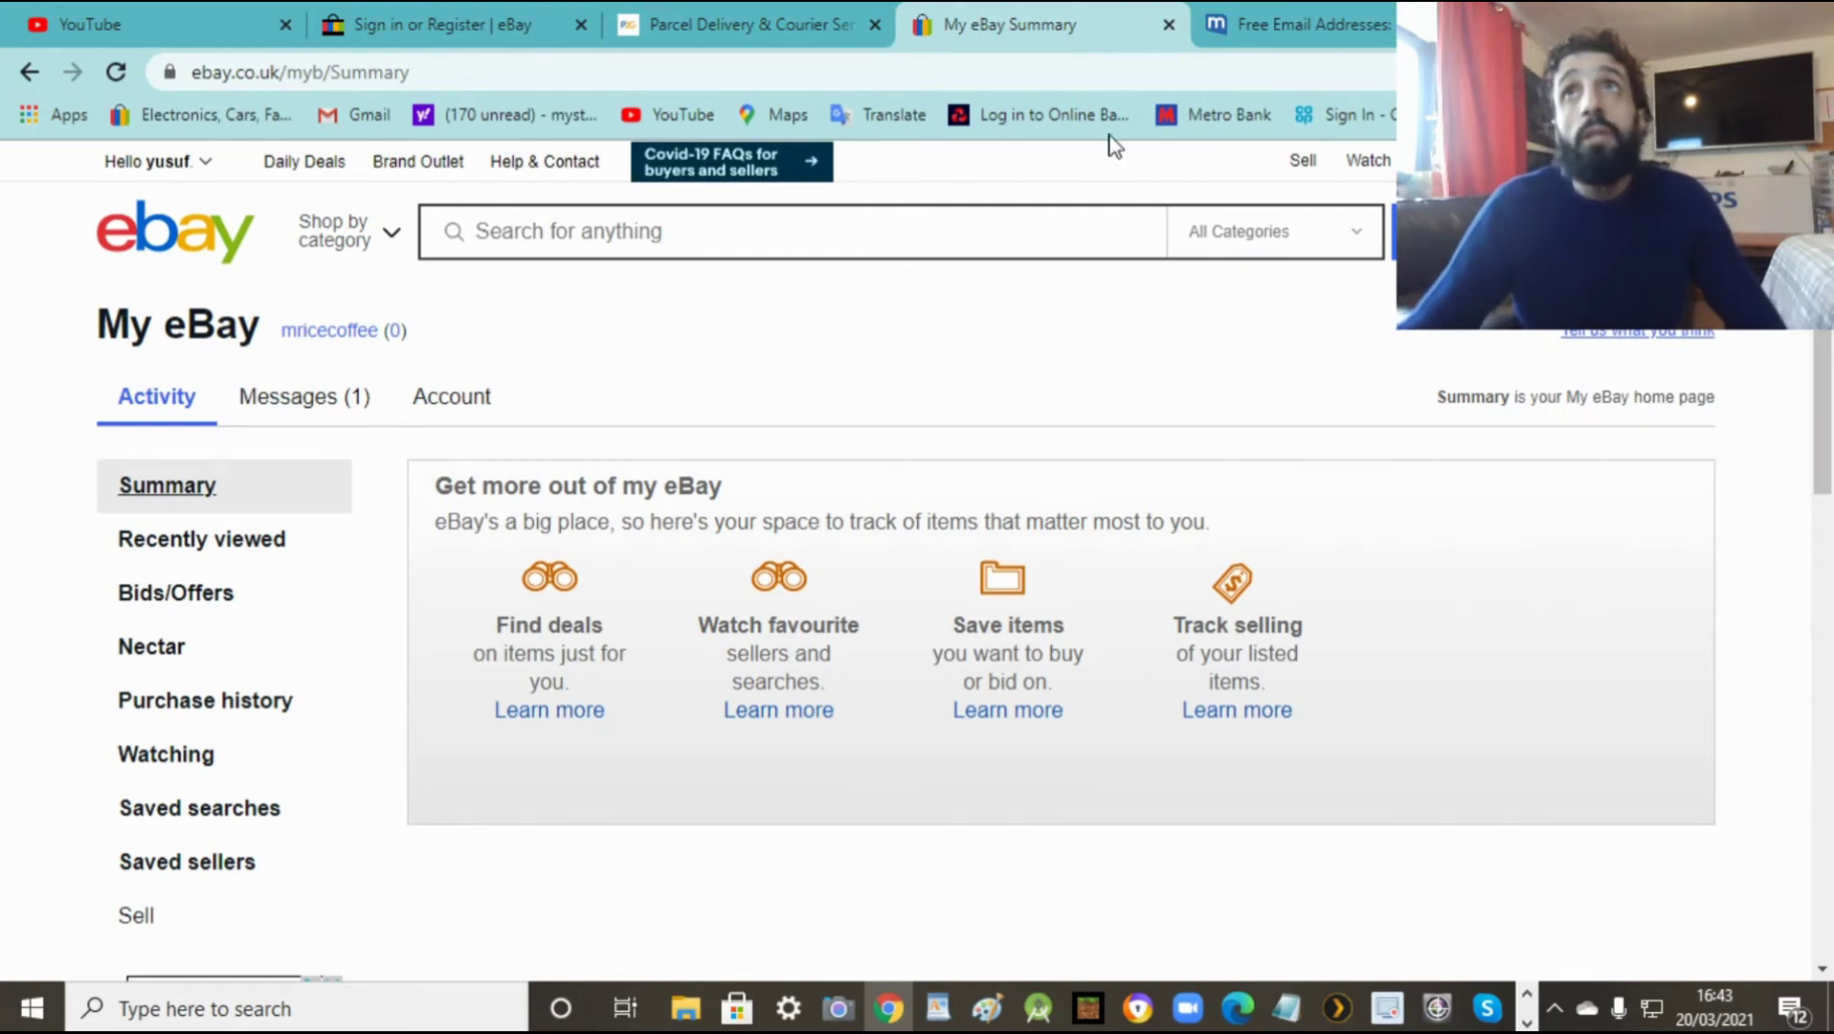
click(1169, 26)
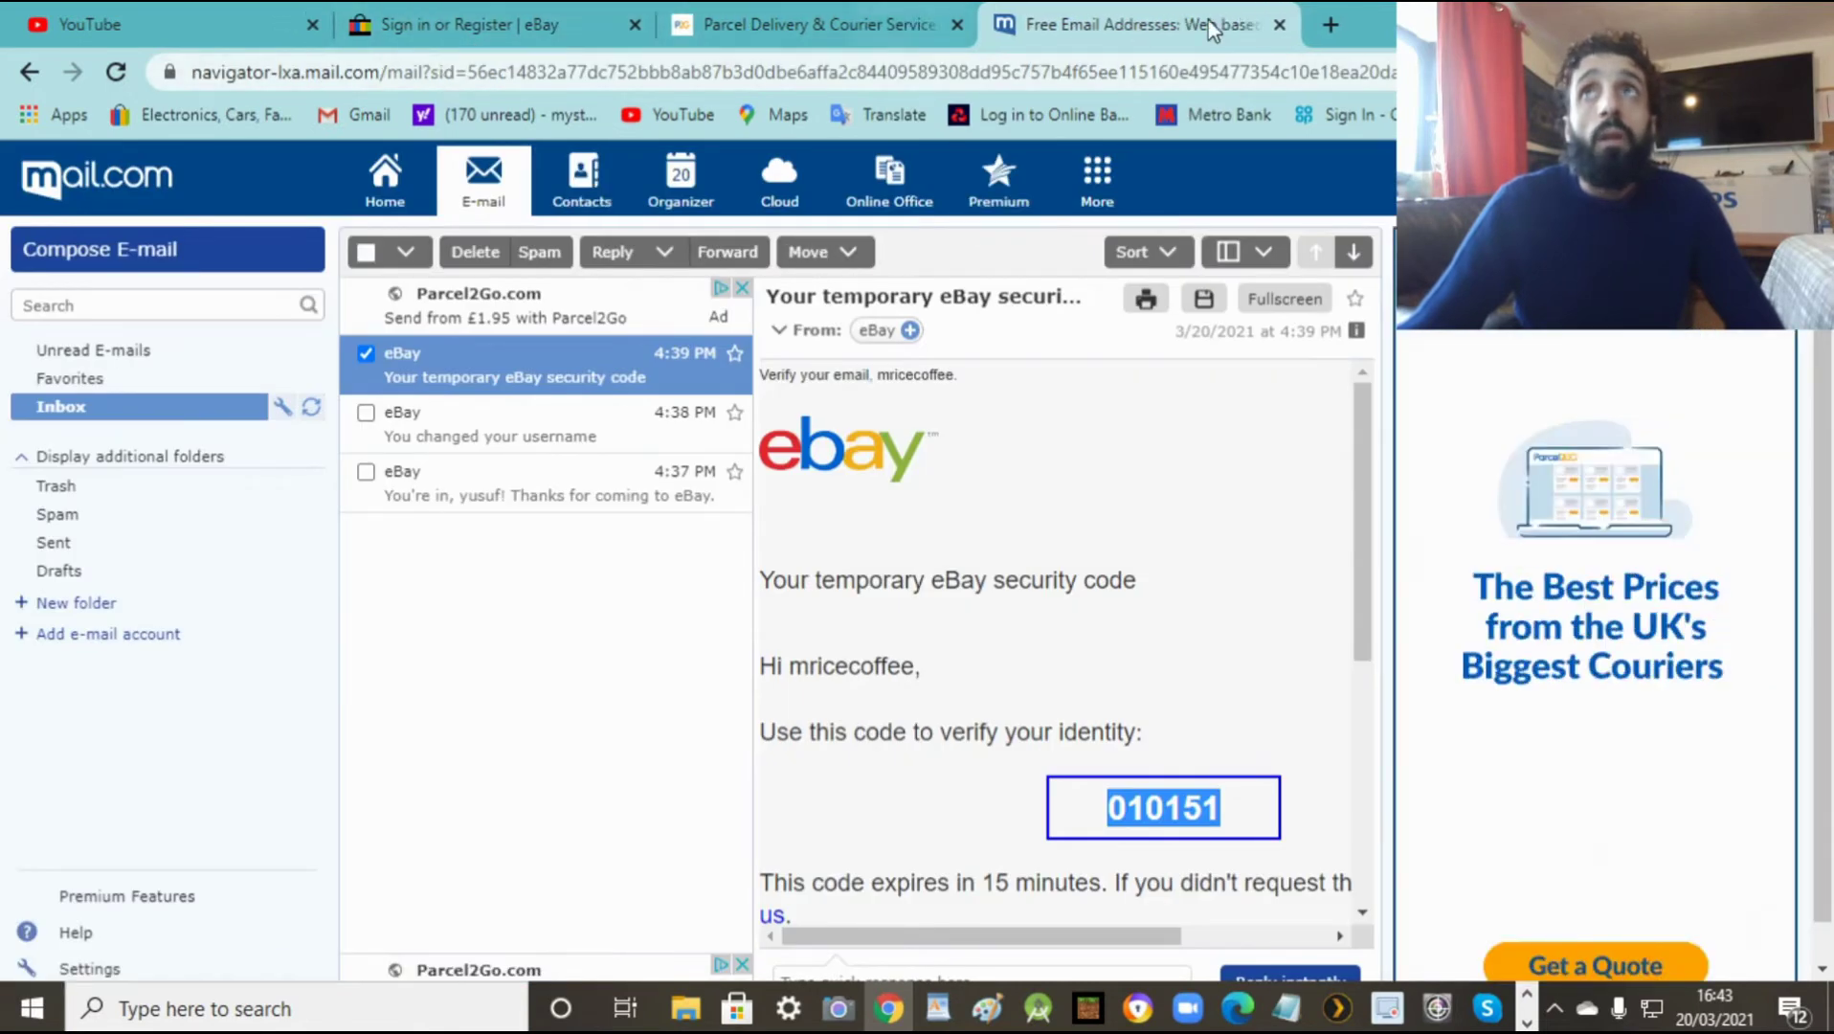
click(1279, 25)
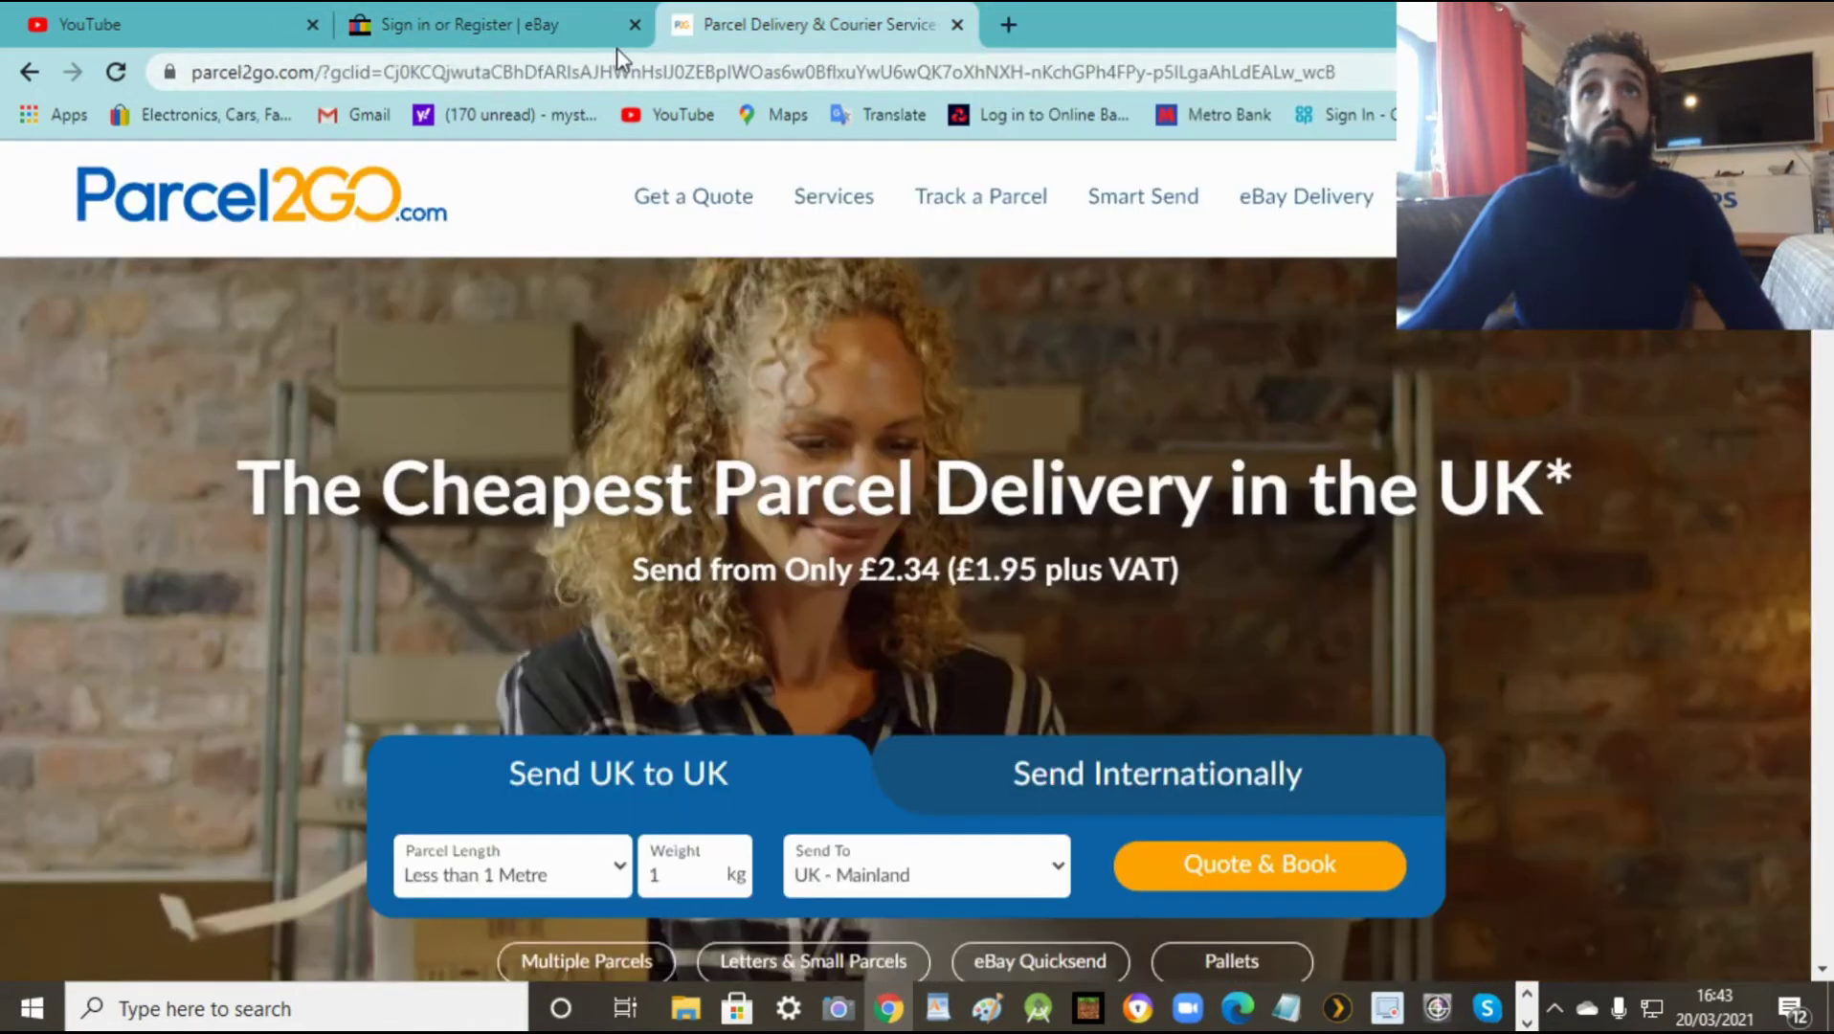
click(499, 25)
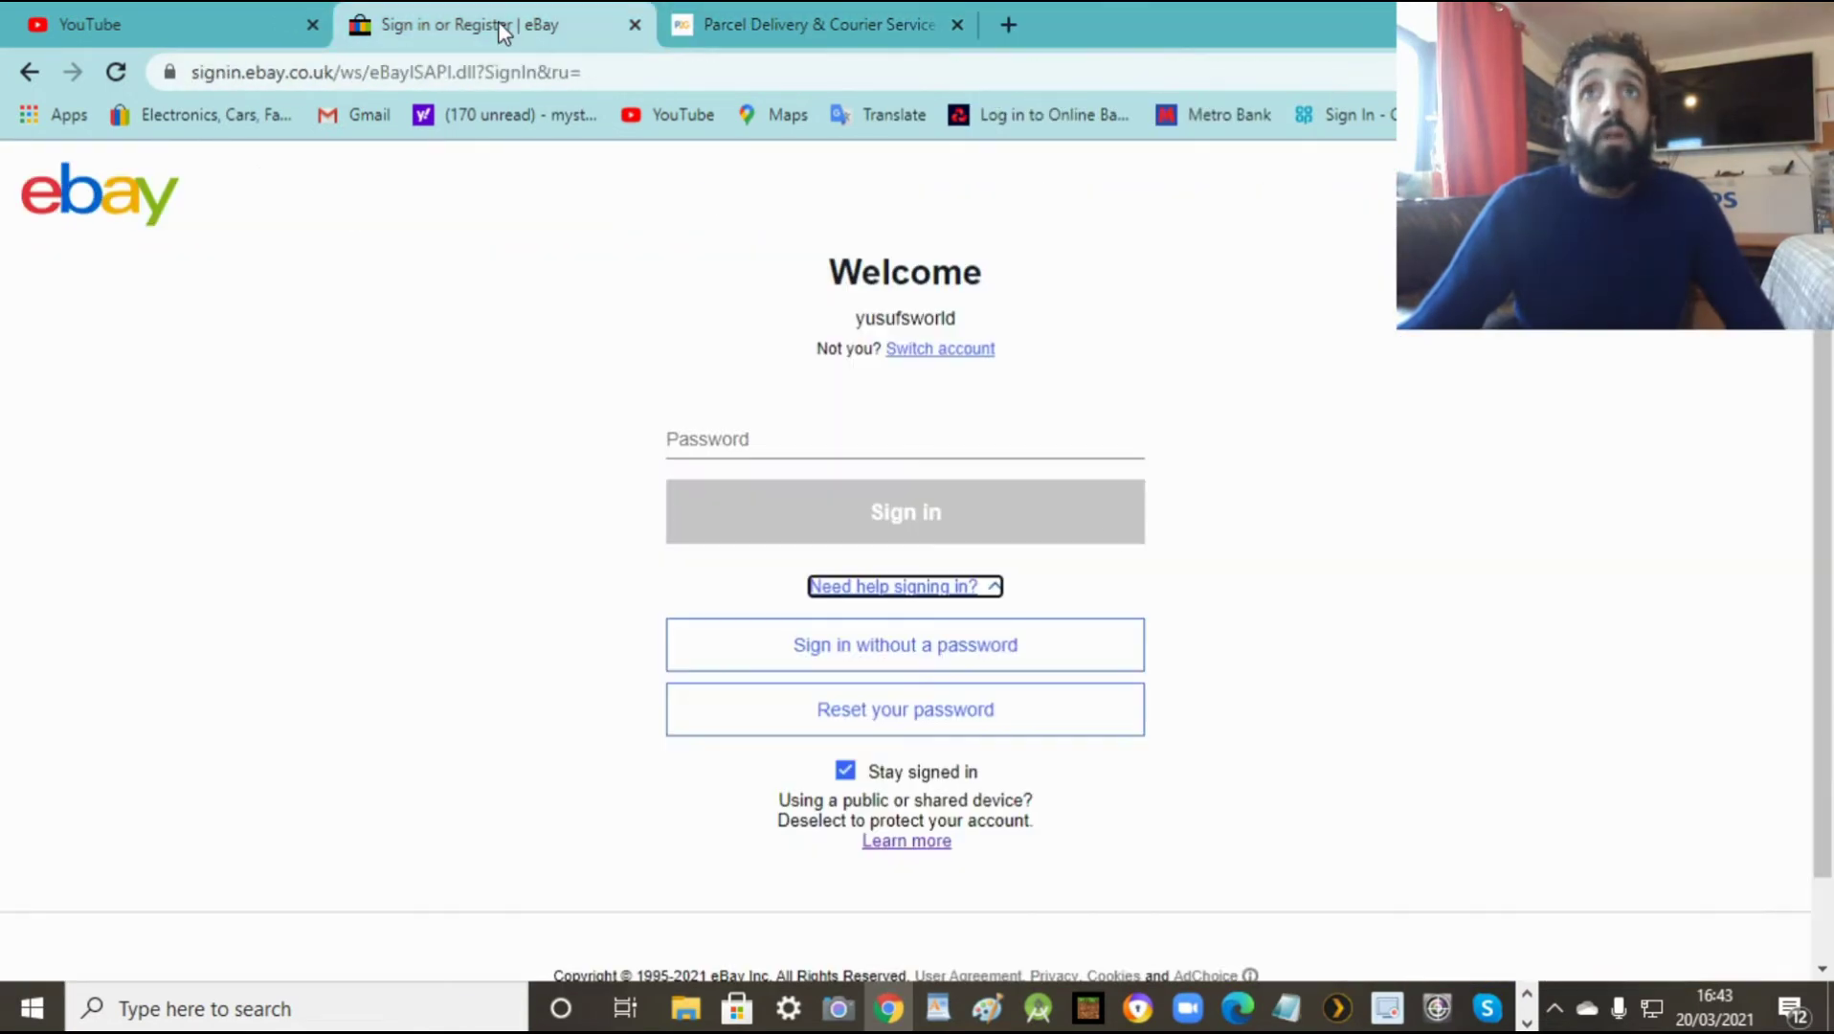
Step: Enter the account password and sign in to the existing seller account
click(805, 445)
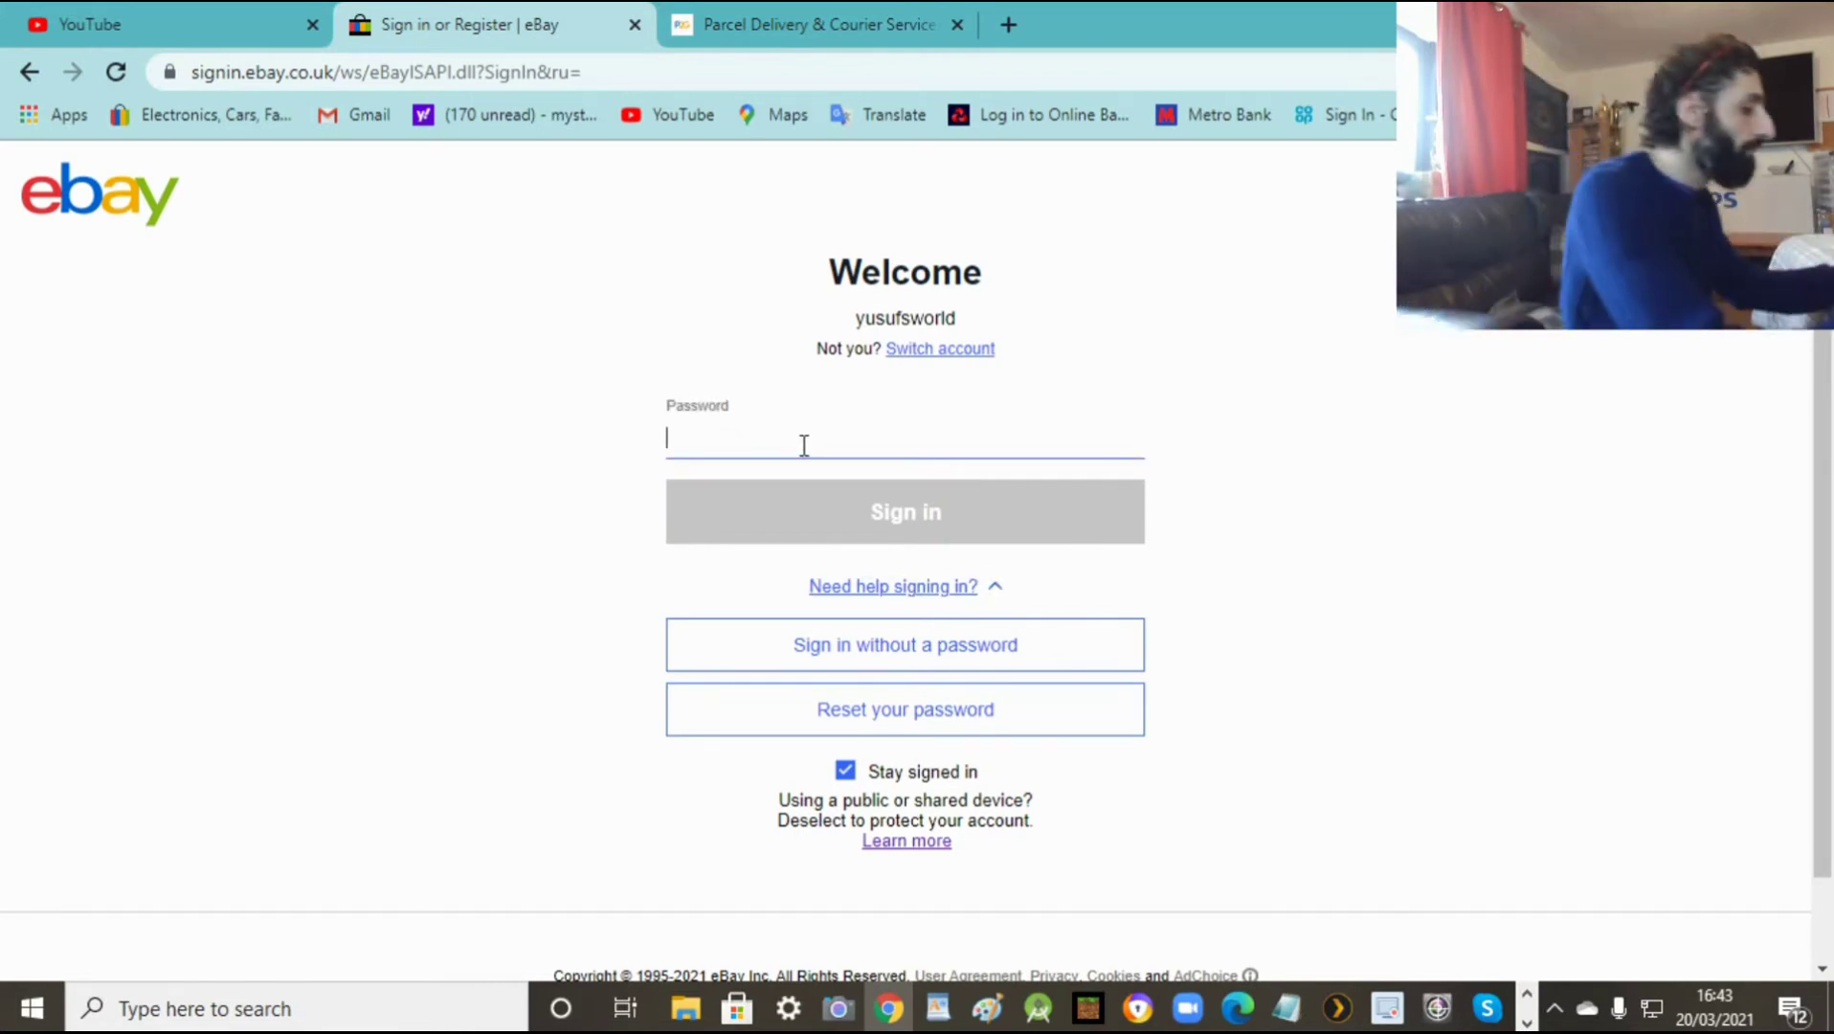
text(••••••)
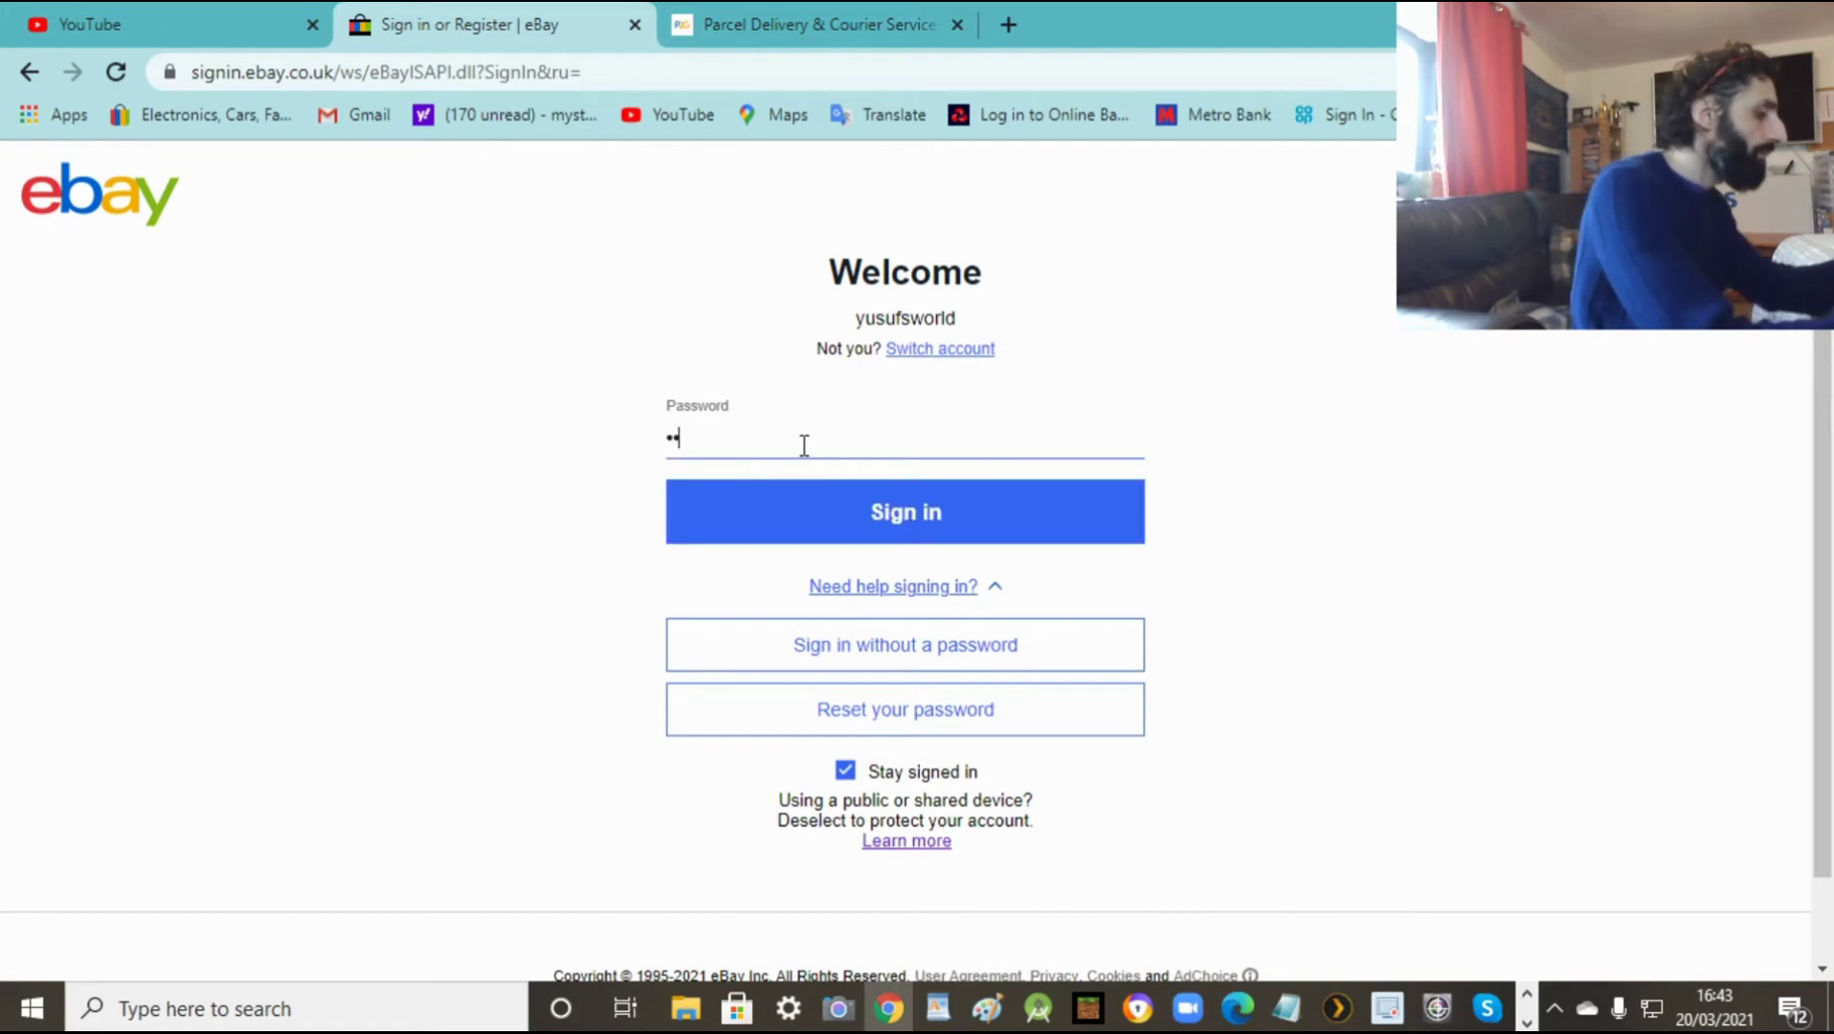
text(••••)
key(Return)
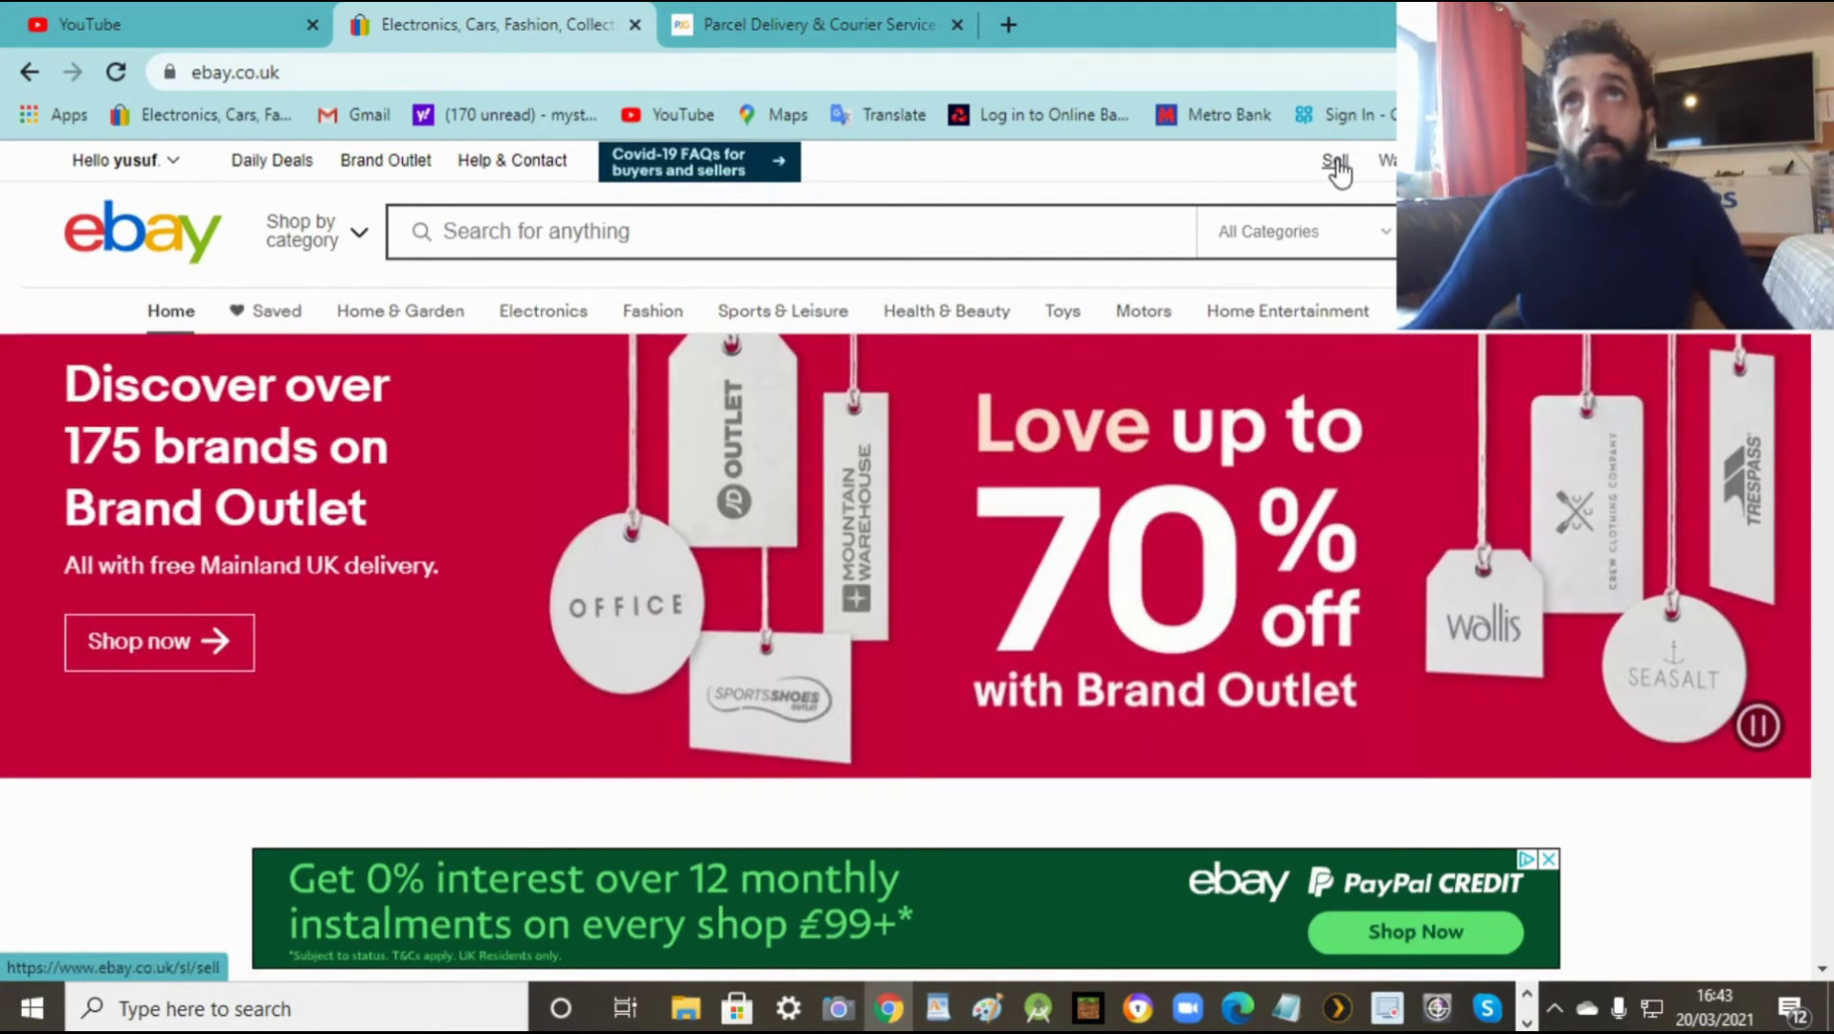
Step: Go to the selling area and start creating a new listing from Seller Hub
click(1338, 165)
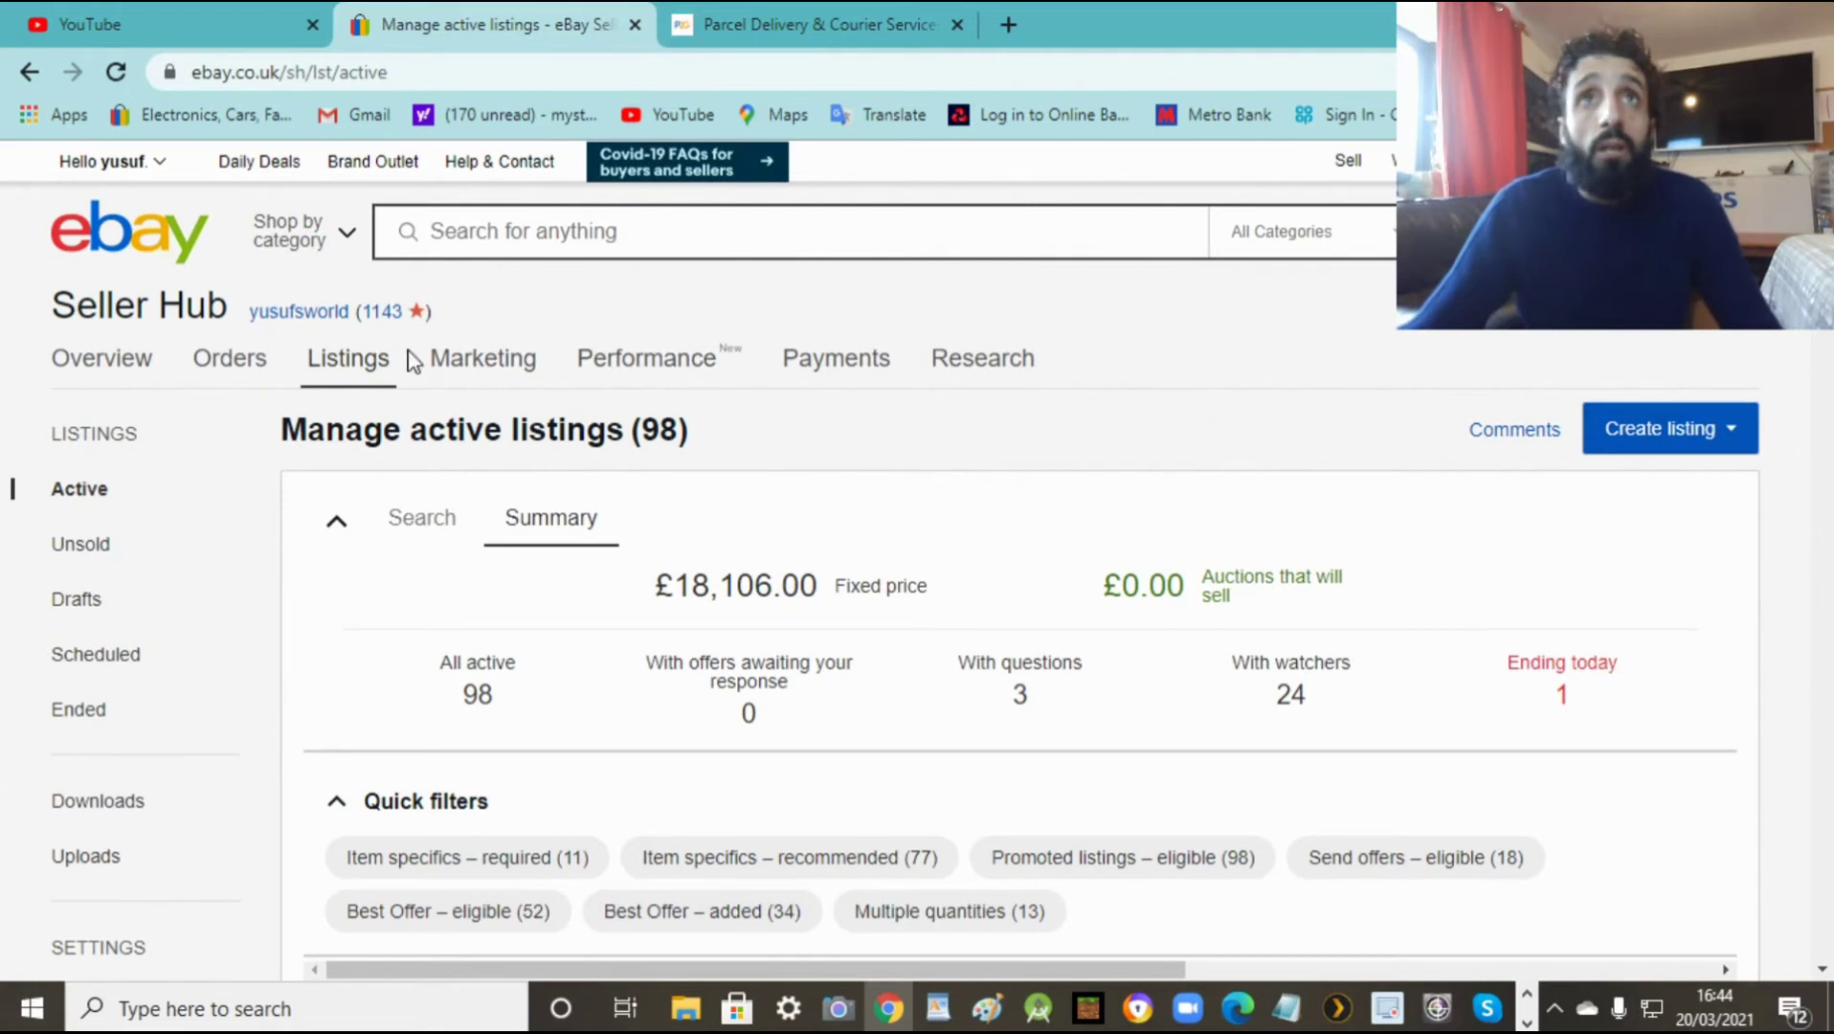
mouse_move(354, 373)
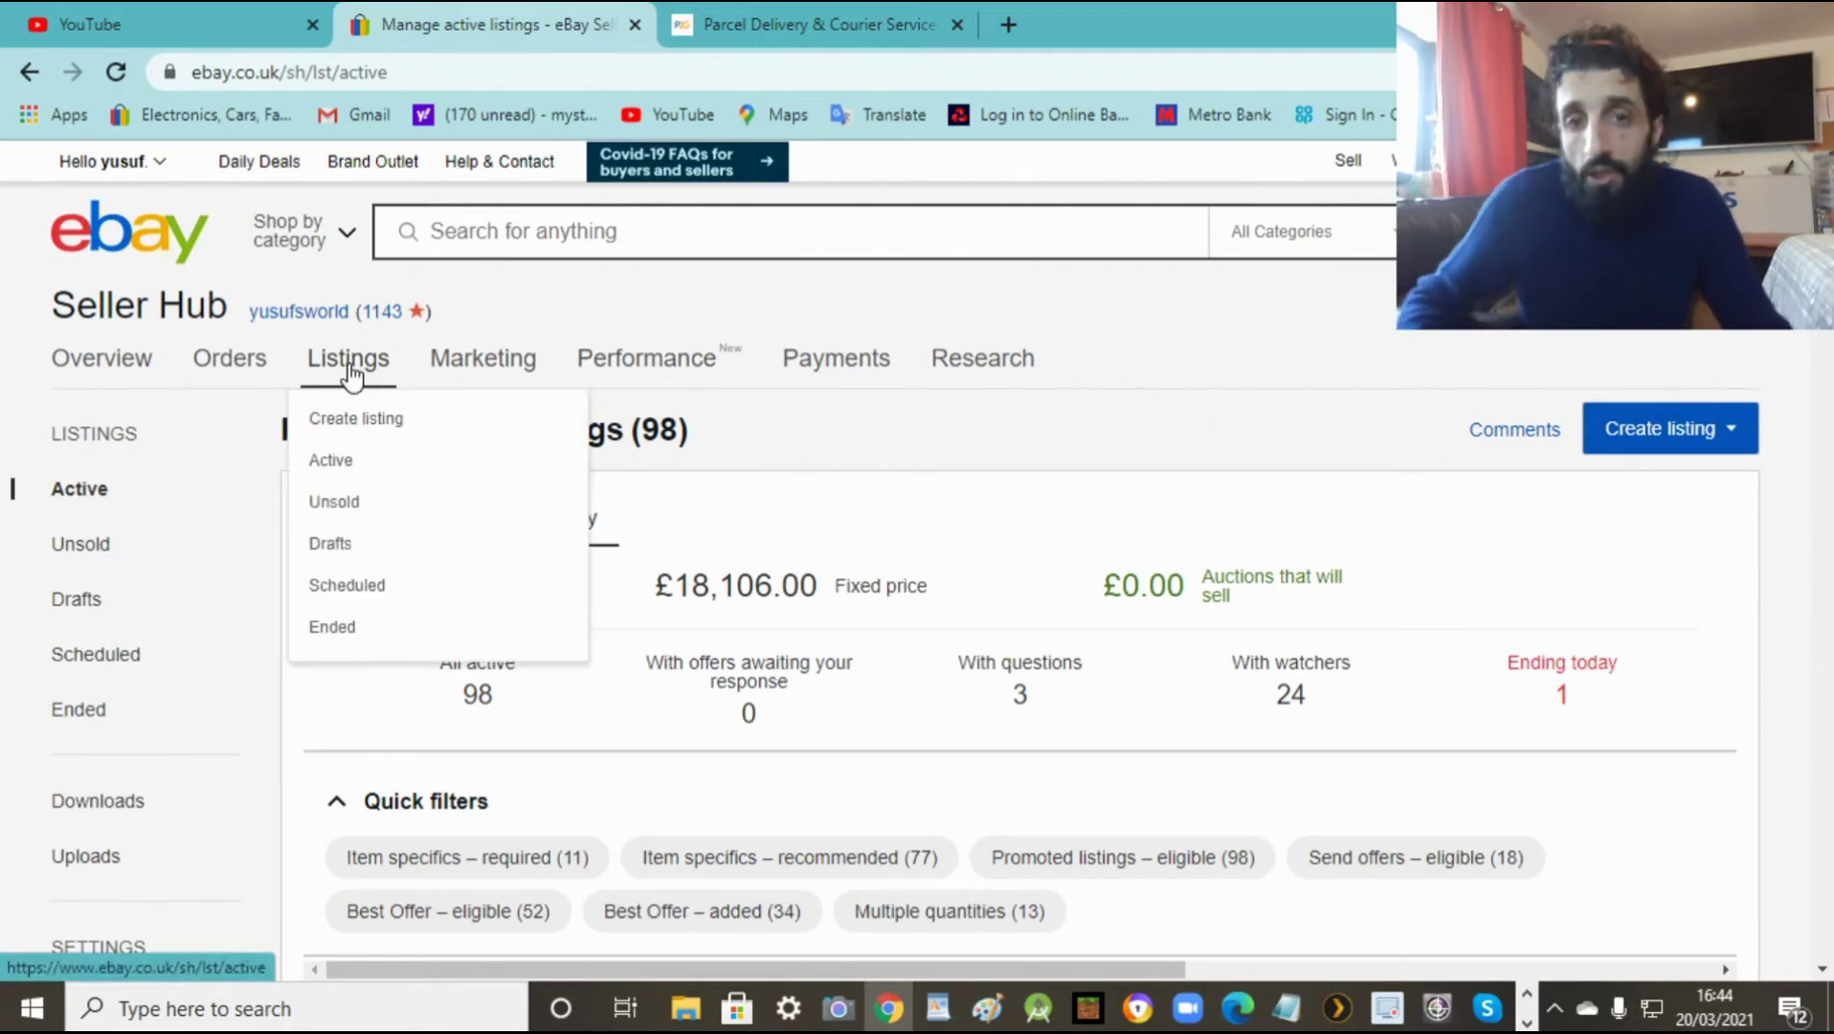
click(357, 428)
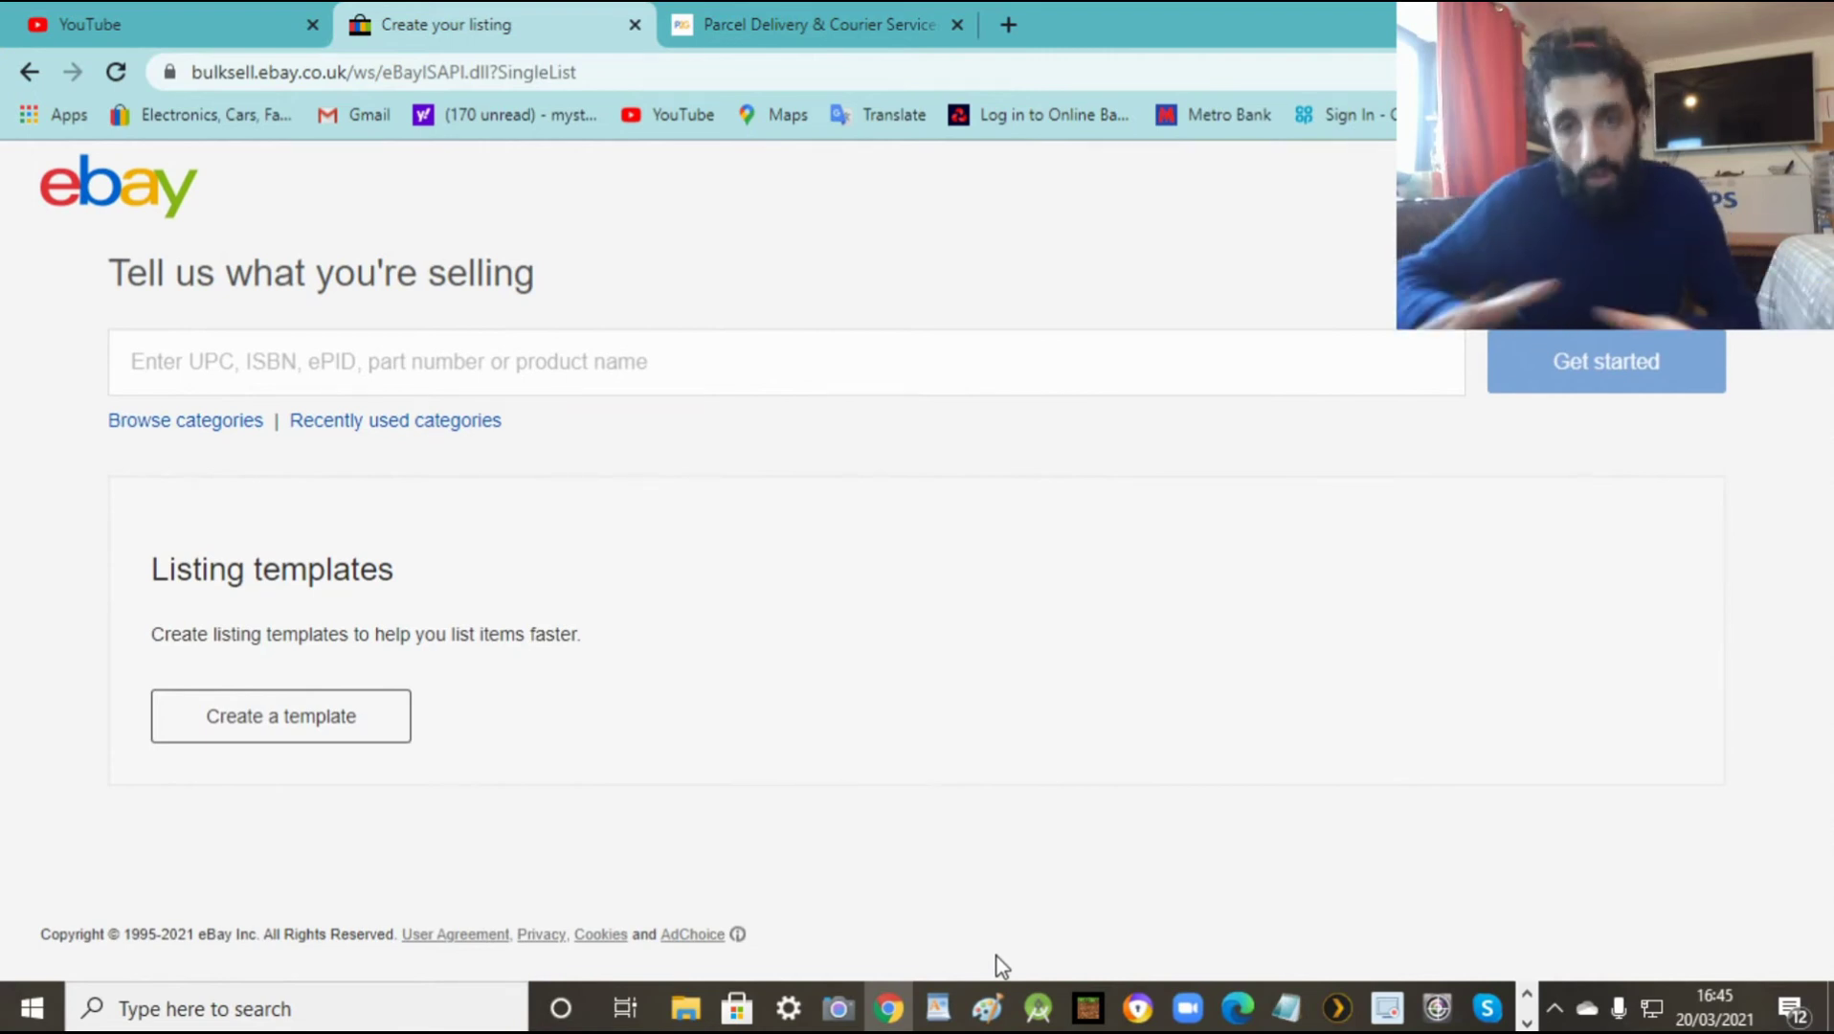
Step: Check the product descriptions in WordPad, return to the eBay listing page, and search the catalogue for "4-way socket adapter"
click(941, 1006)
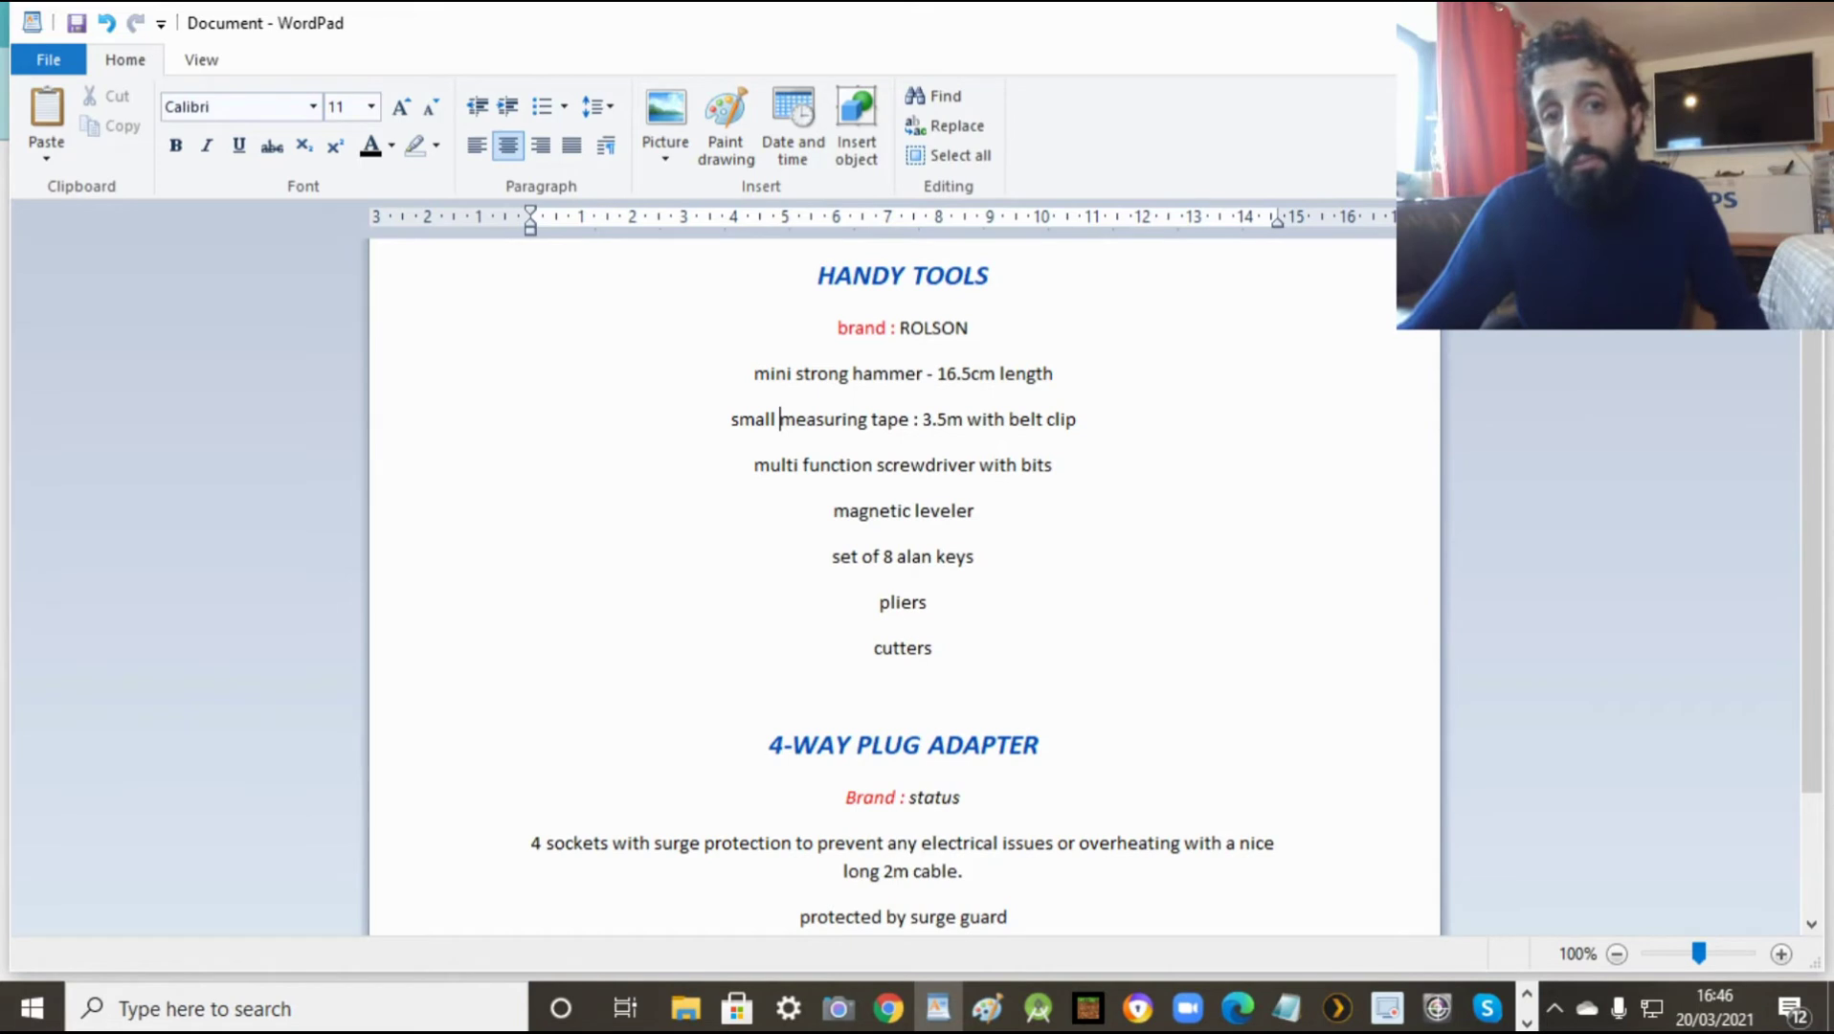
key(alt+Tab)
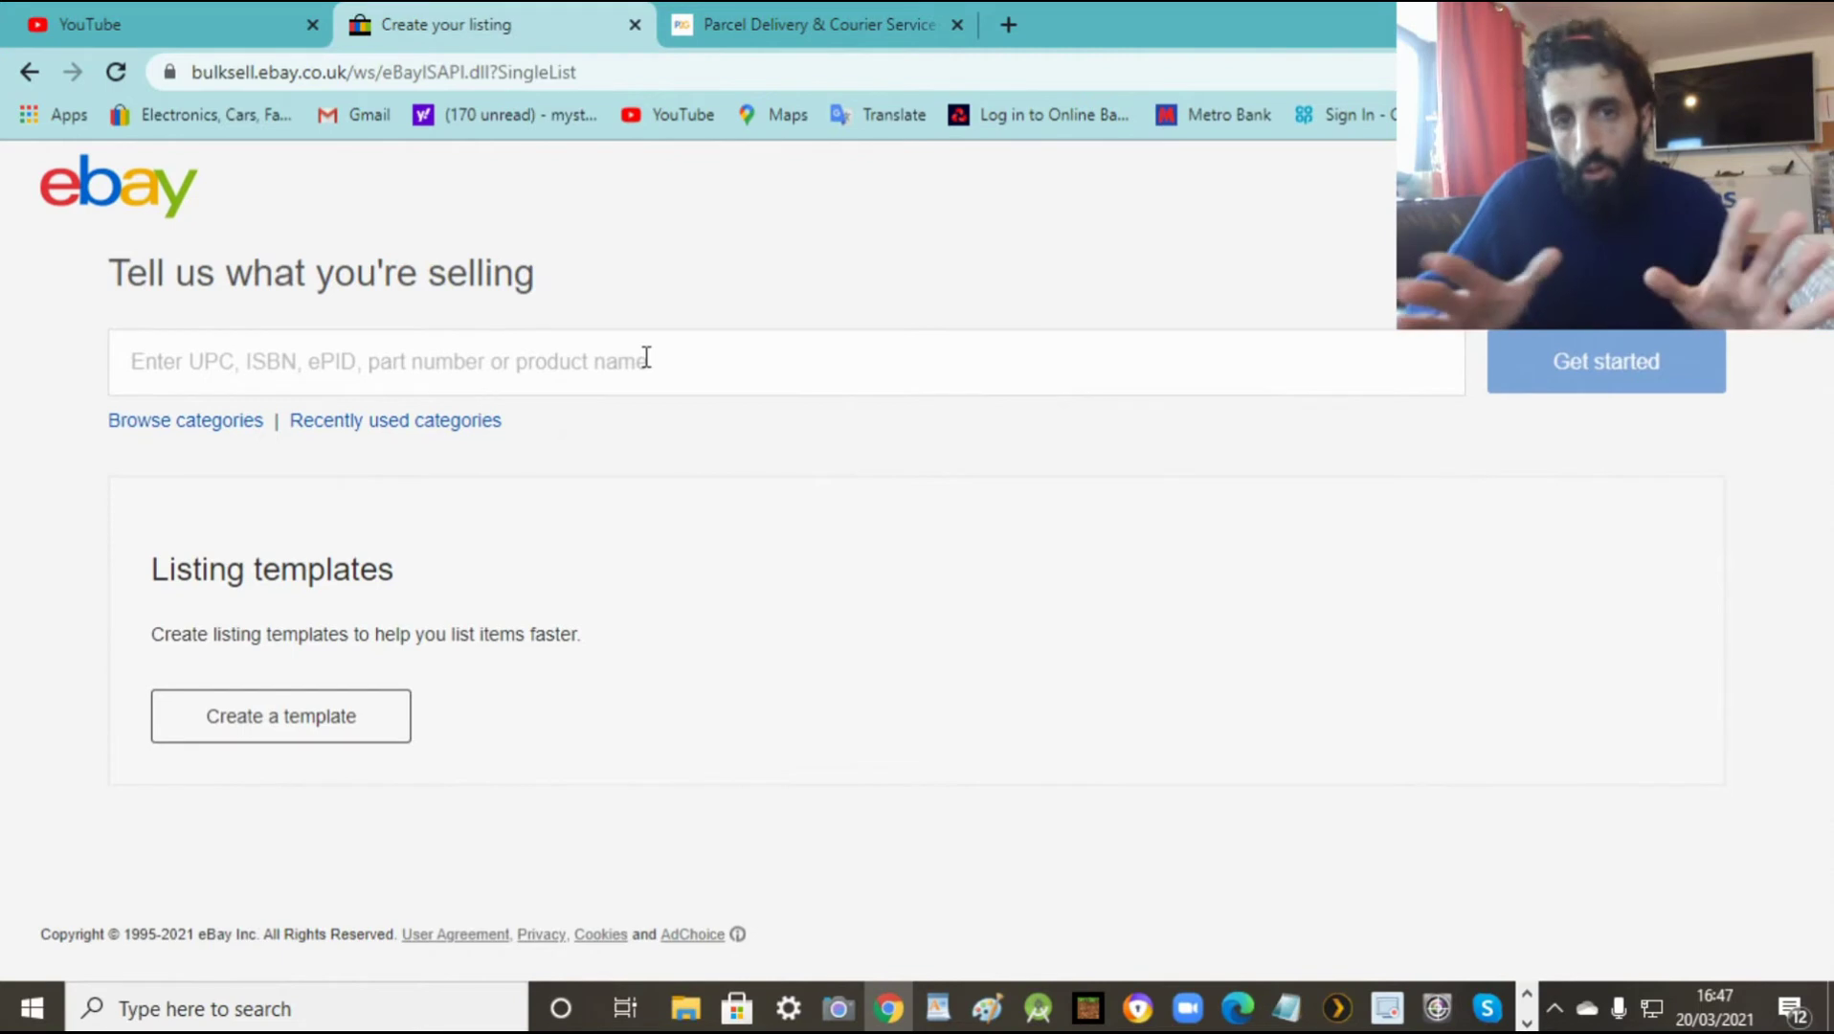
click(626, 362)
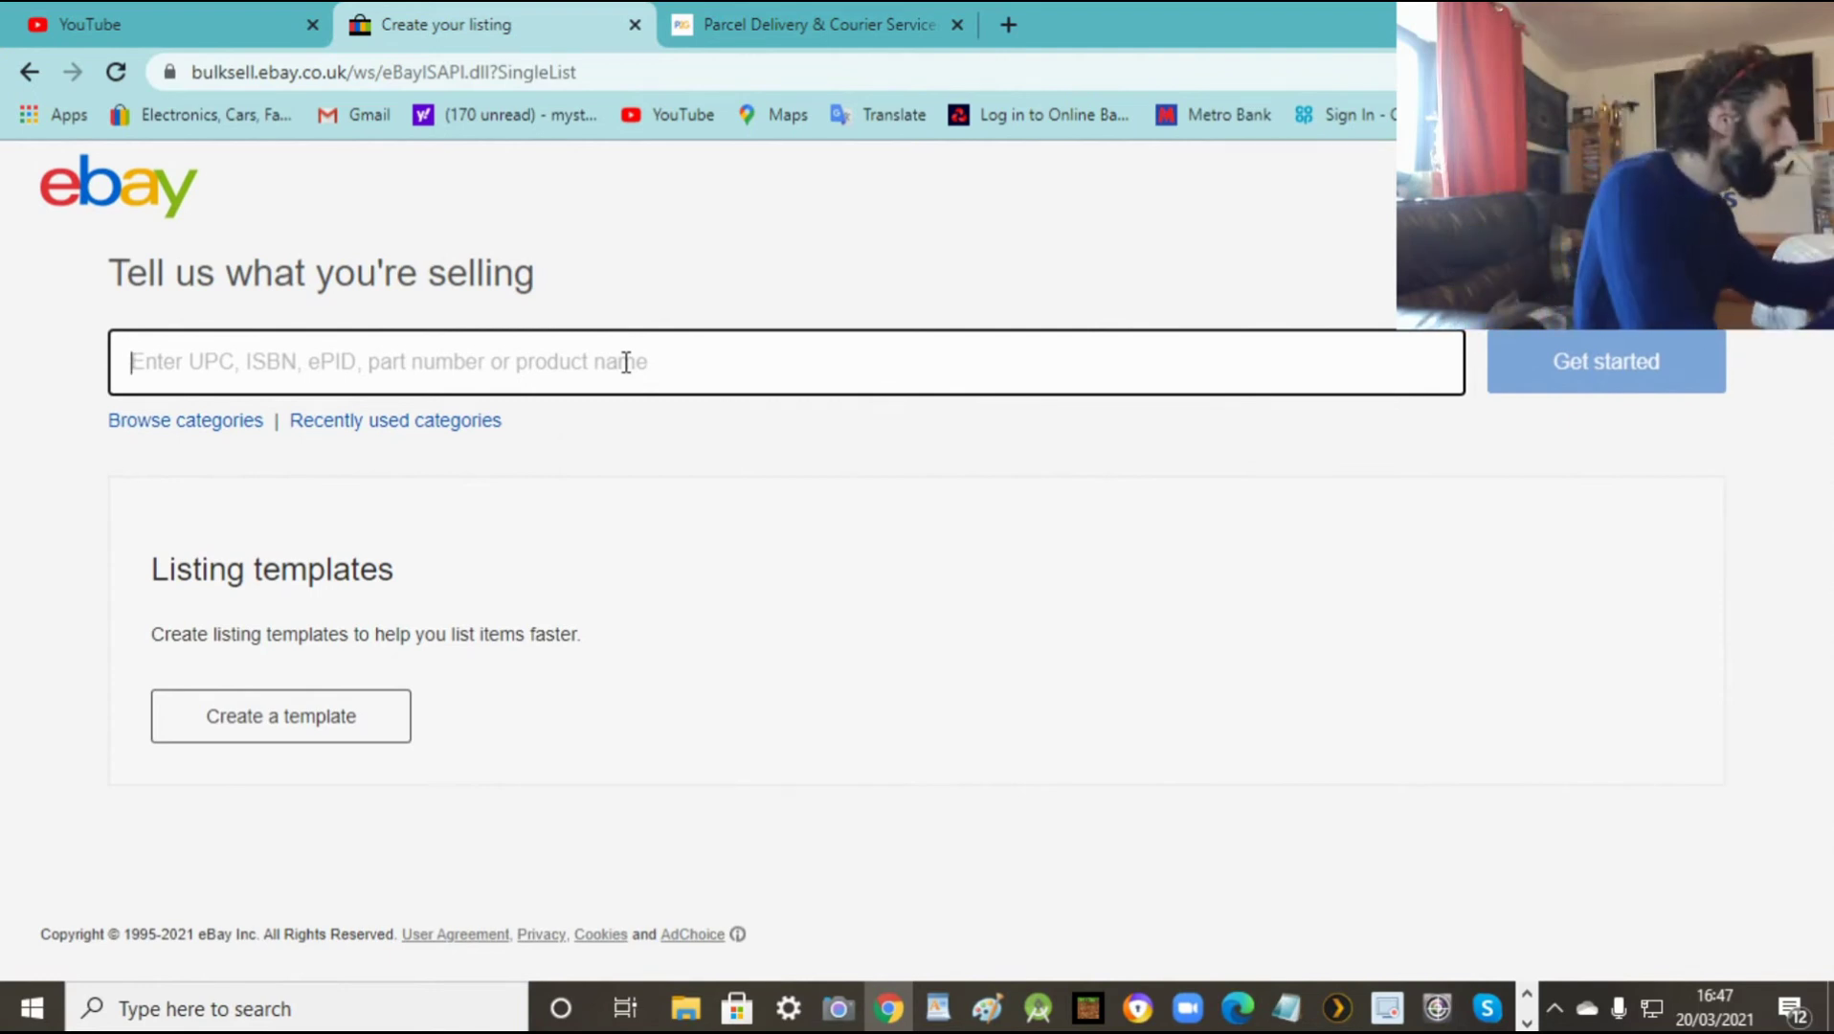
text(4-way )
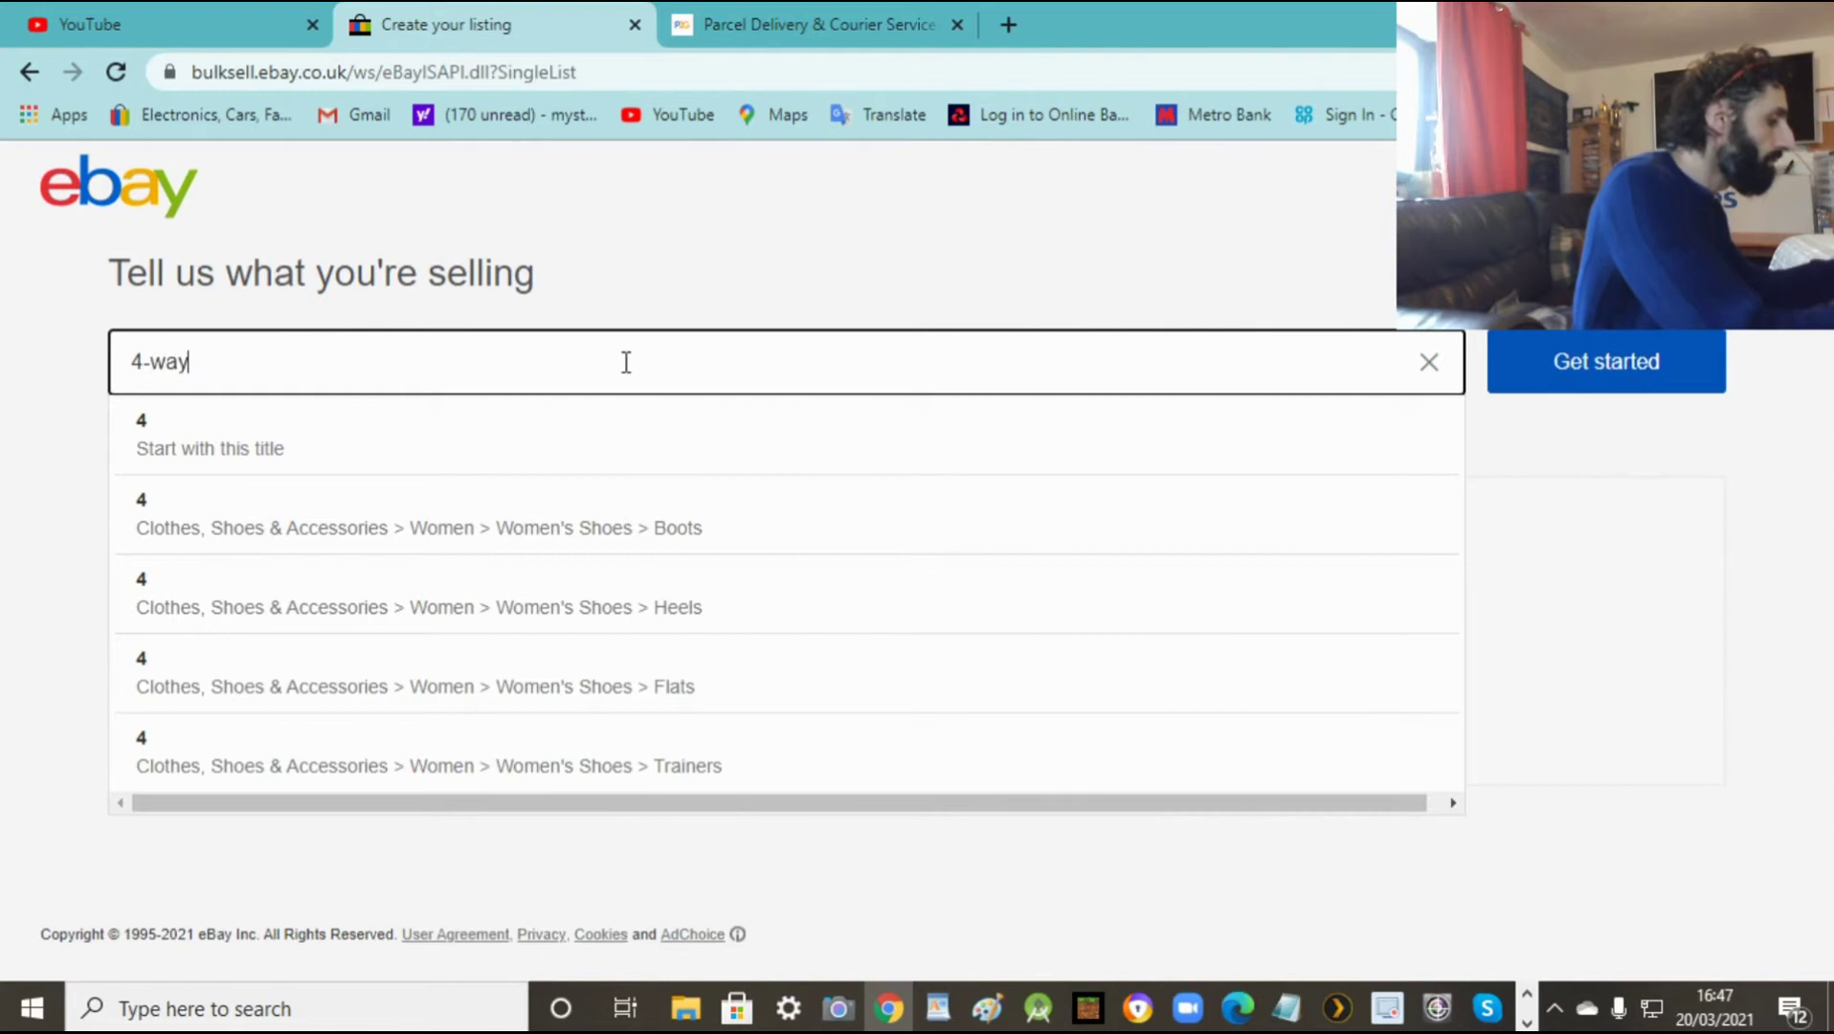
text(socket adapter)
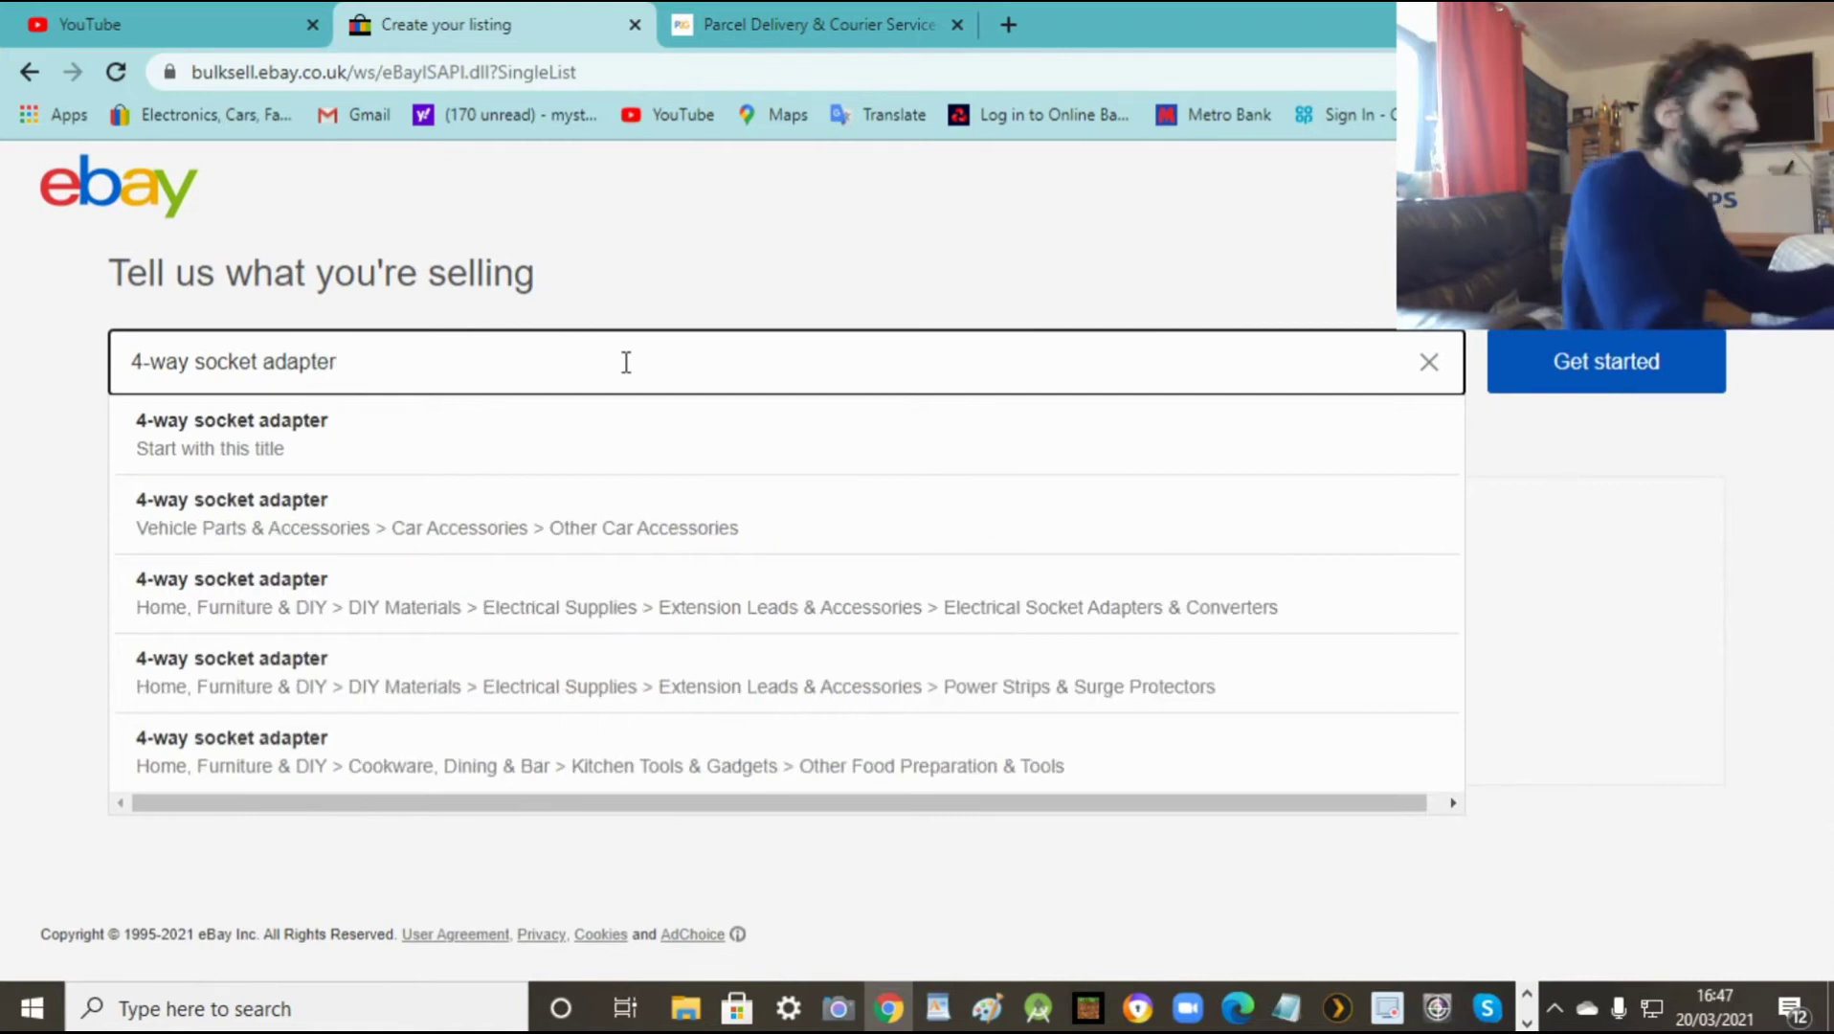
key(Return)
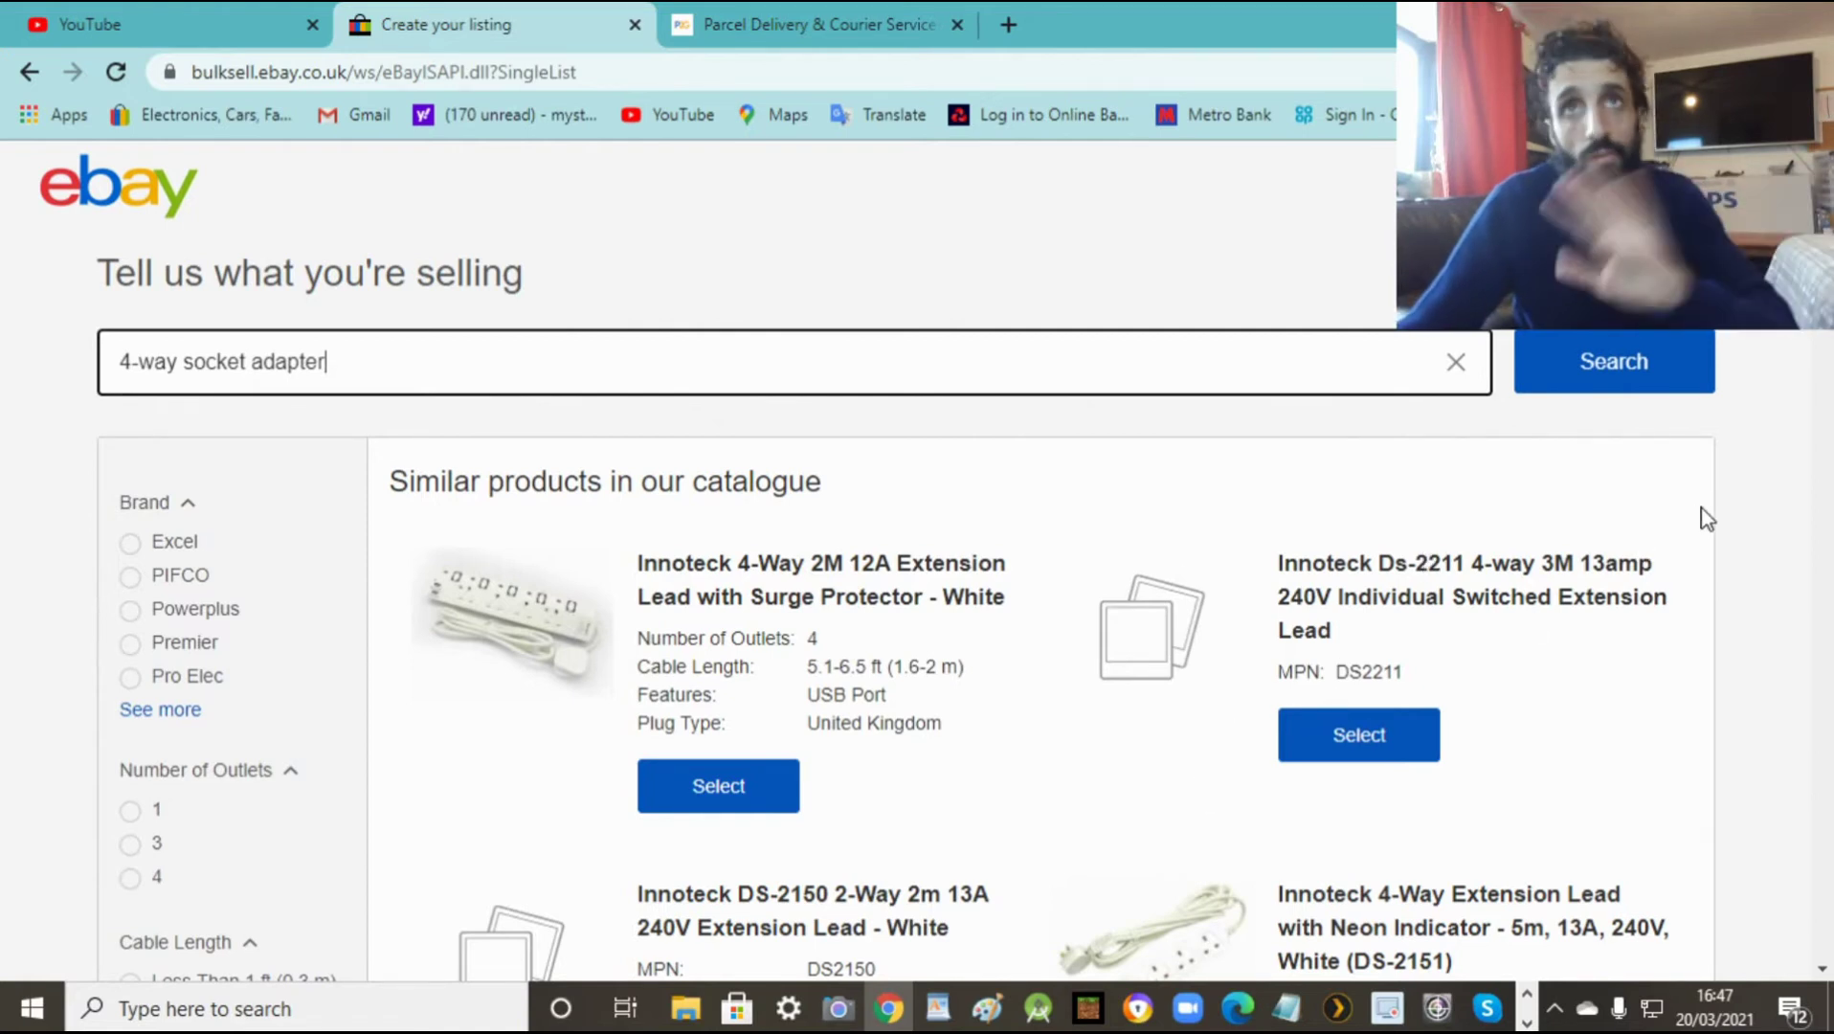
Step: Look through the similar catalogue products and continue to the listing form without selecting a product
scroll(1831, 577, down, 20)
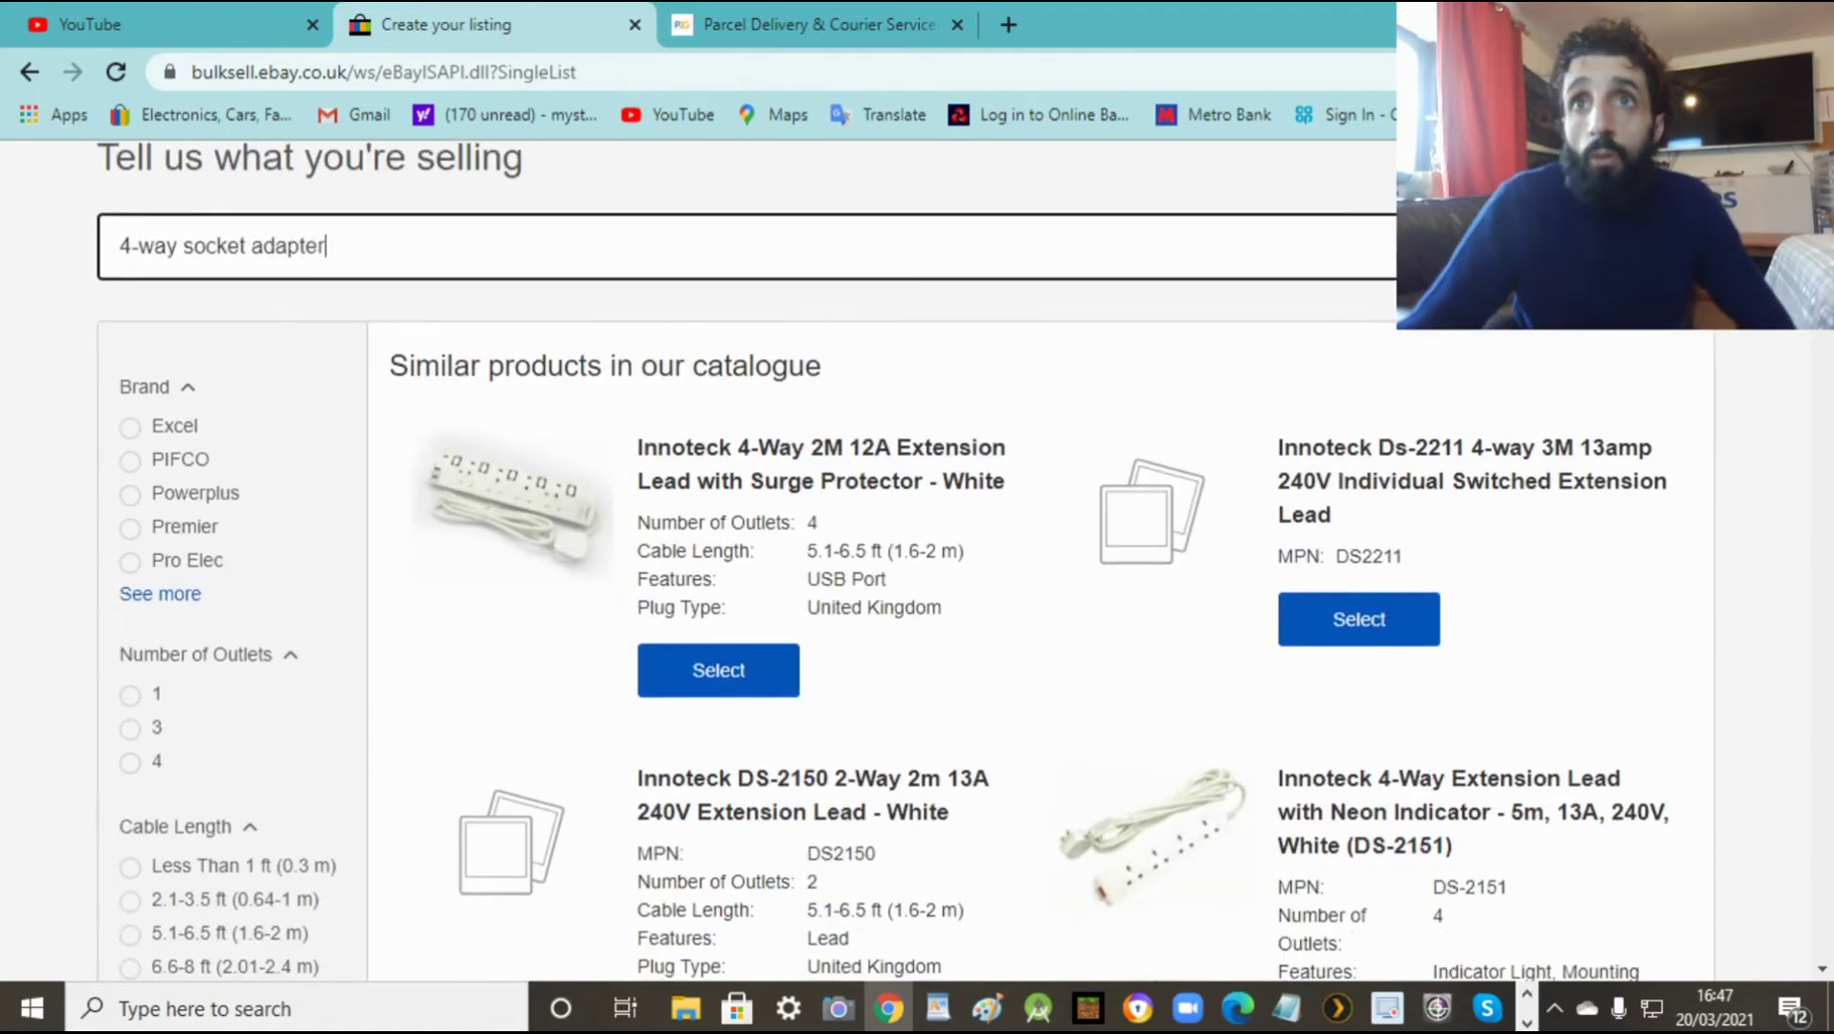
scroll(1831, 577, down, 20)
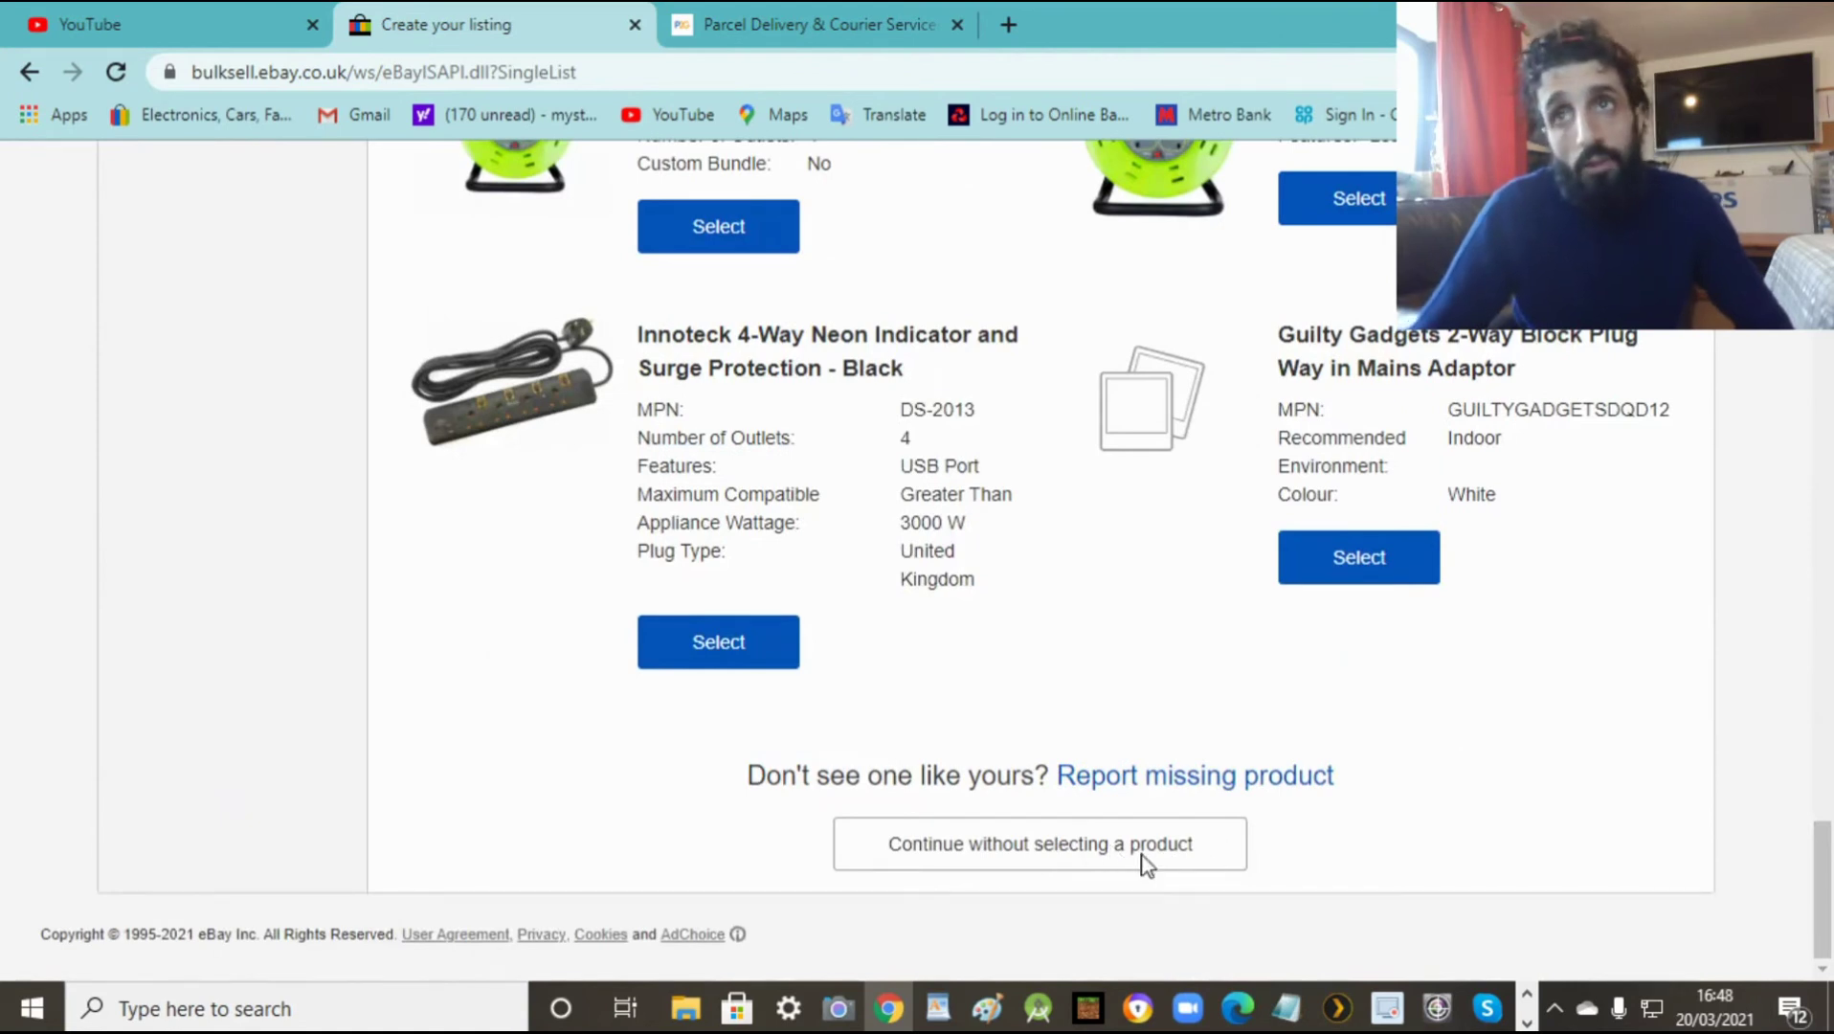
click(1098, 850)
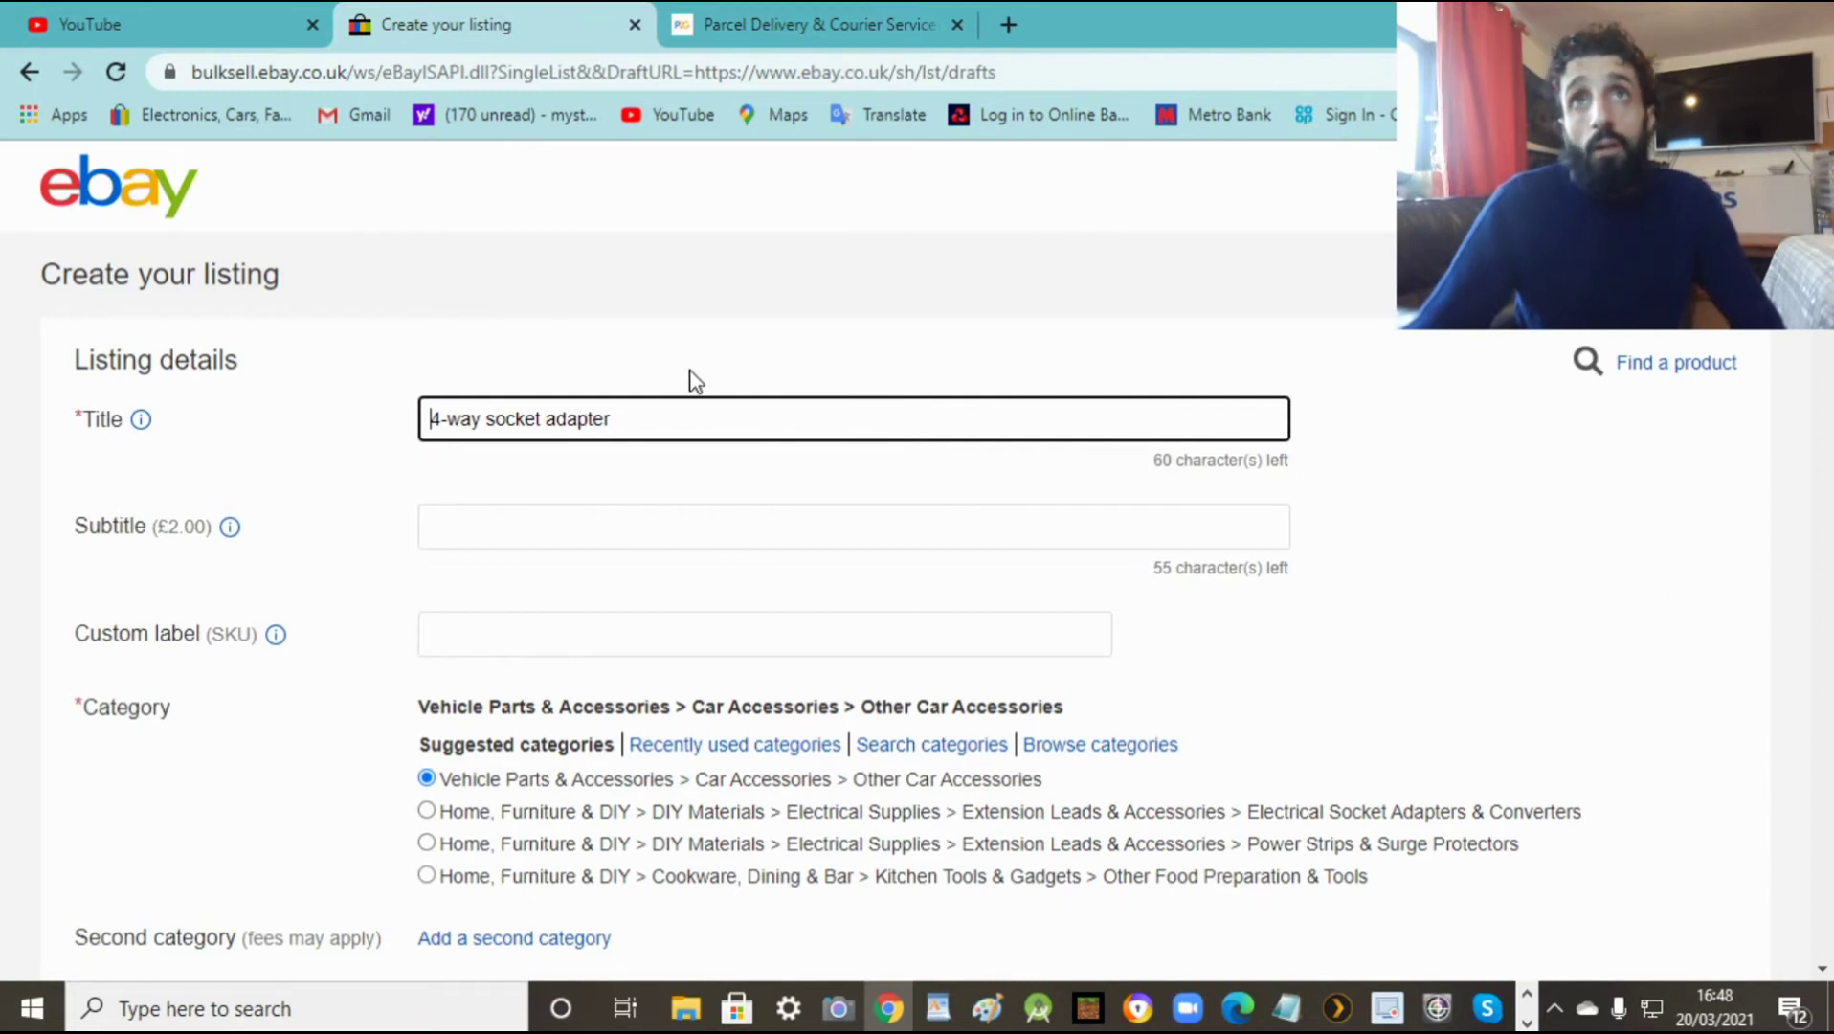
Step: Extend the listing title to "4-way socket adapter 2 metre cable"
click(688, 420)
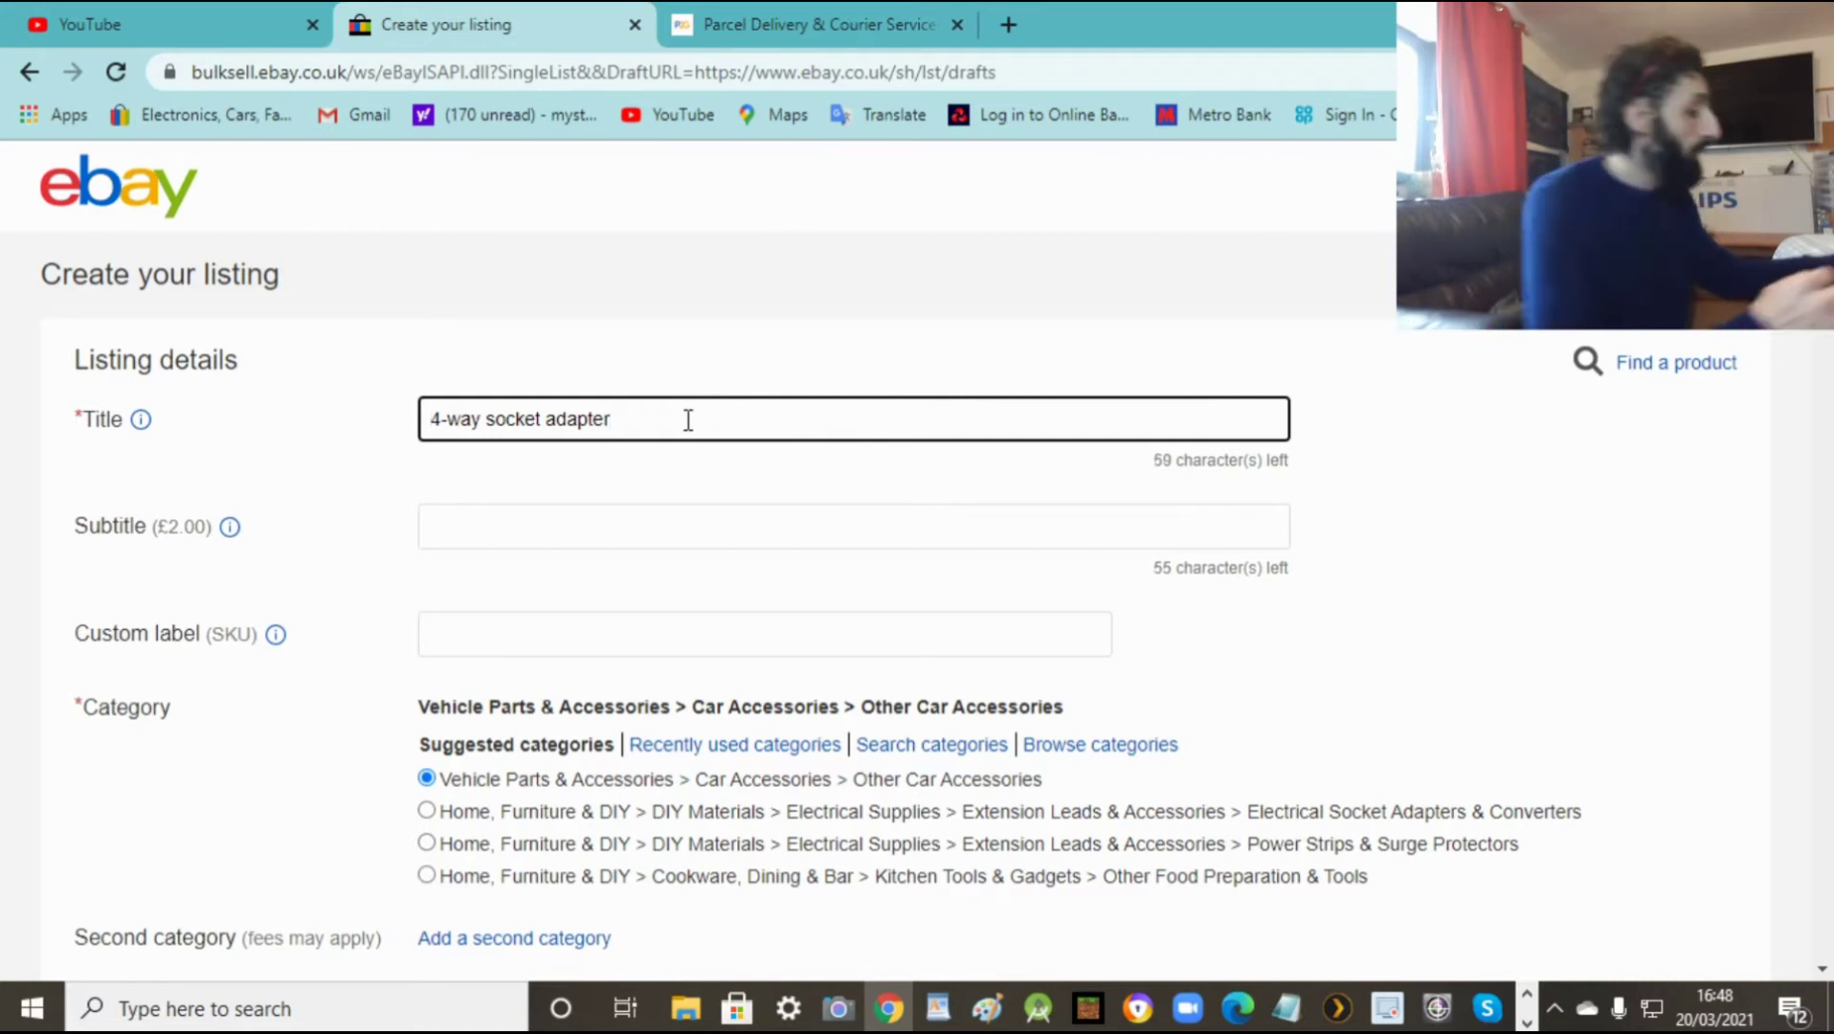
text(2 )
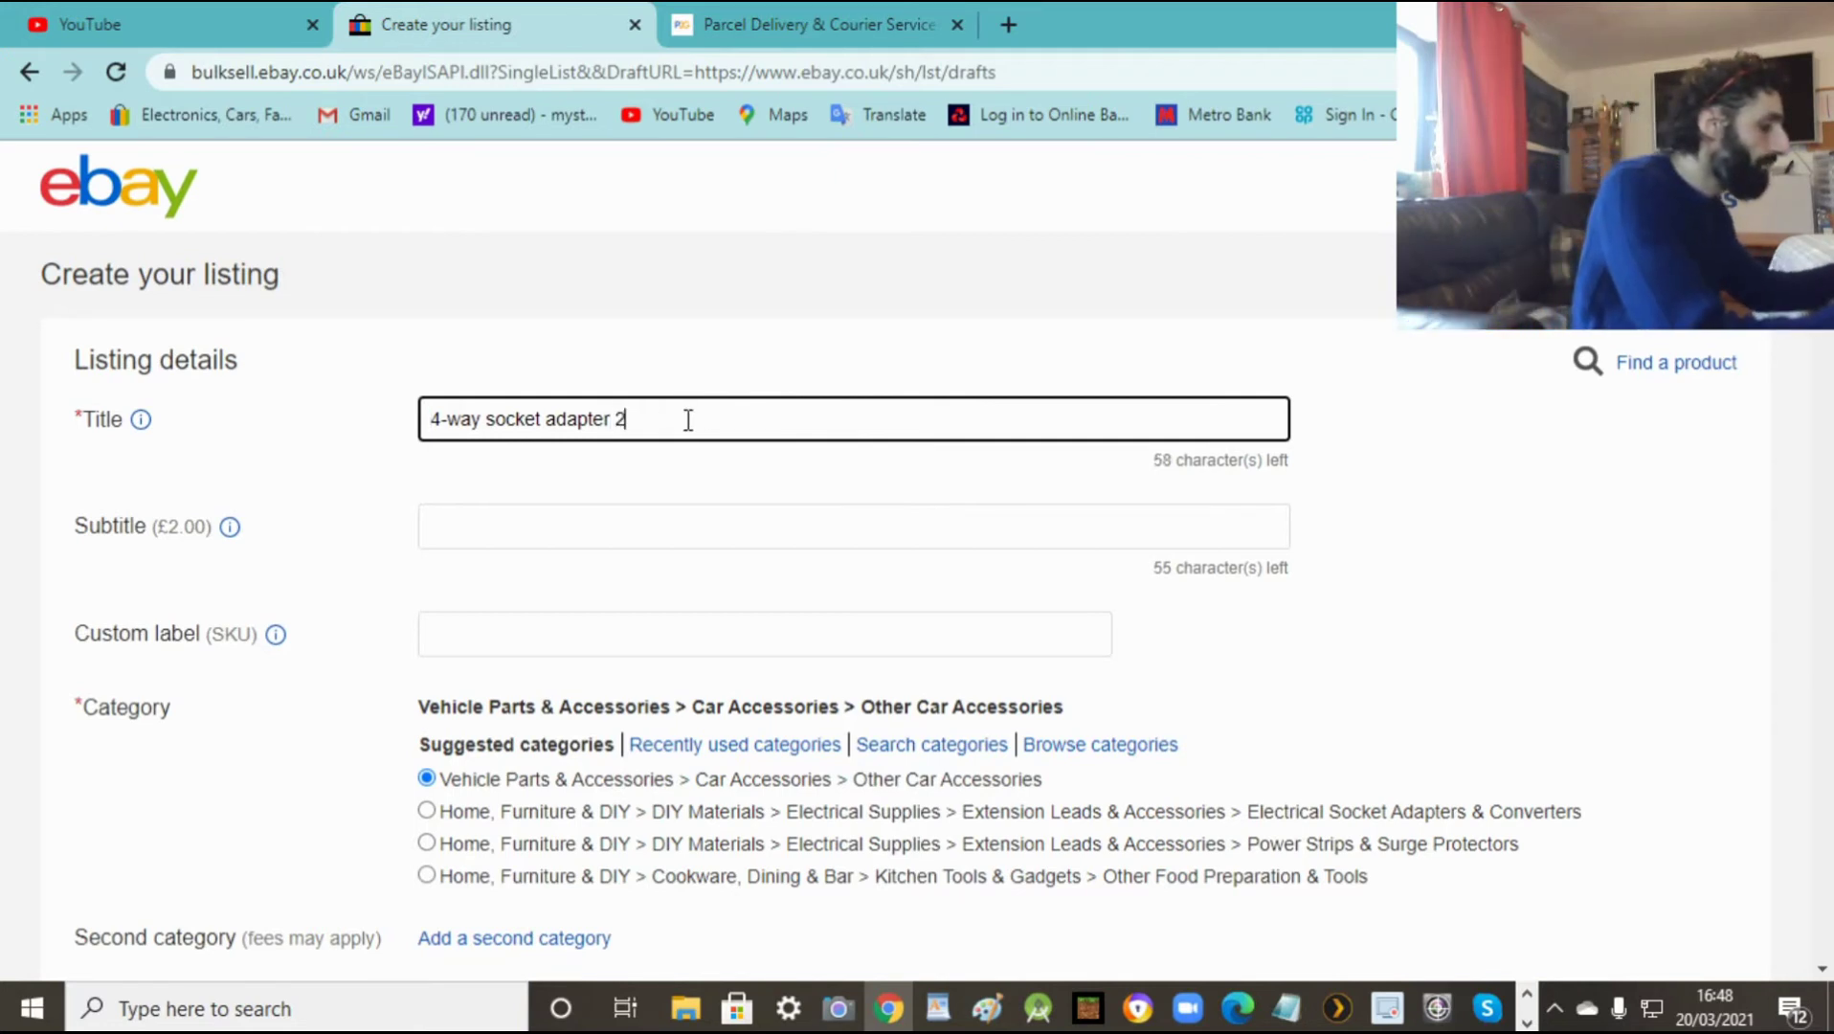
text(meter)
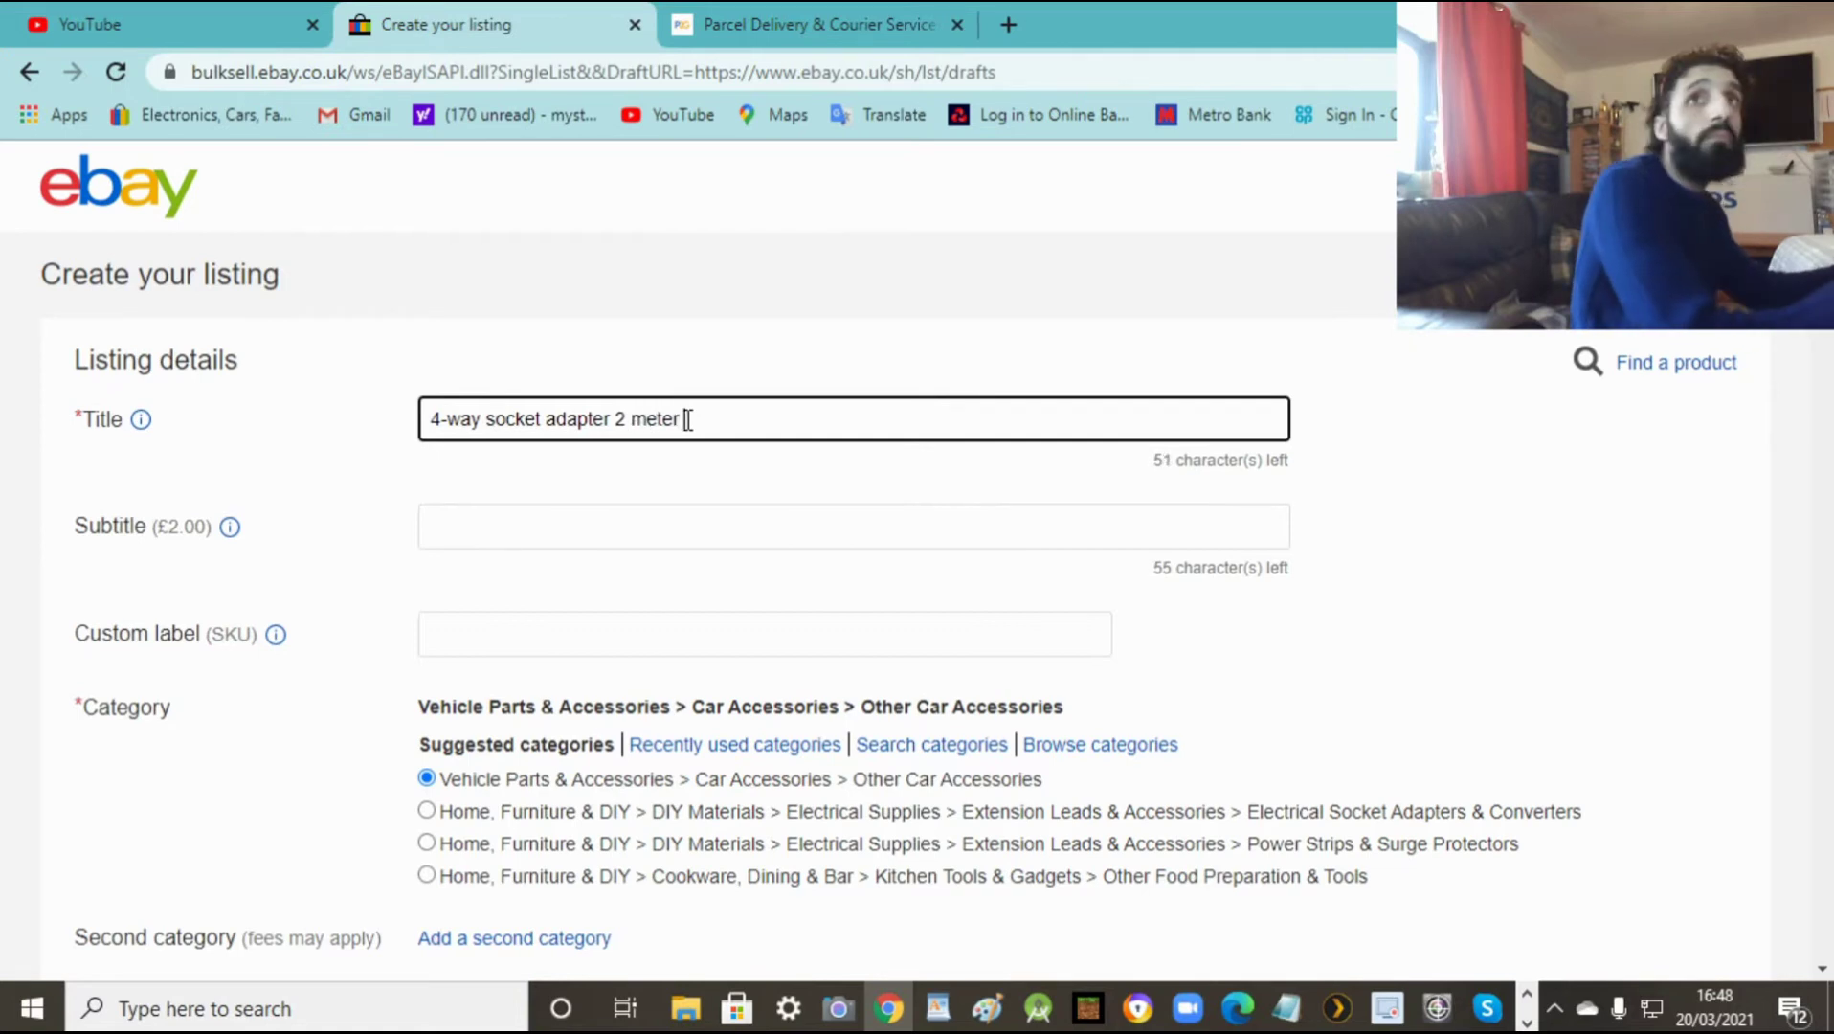
key(BackSpace)
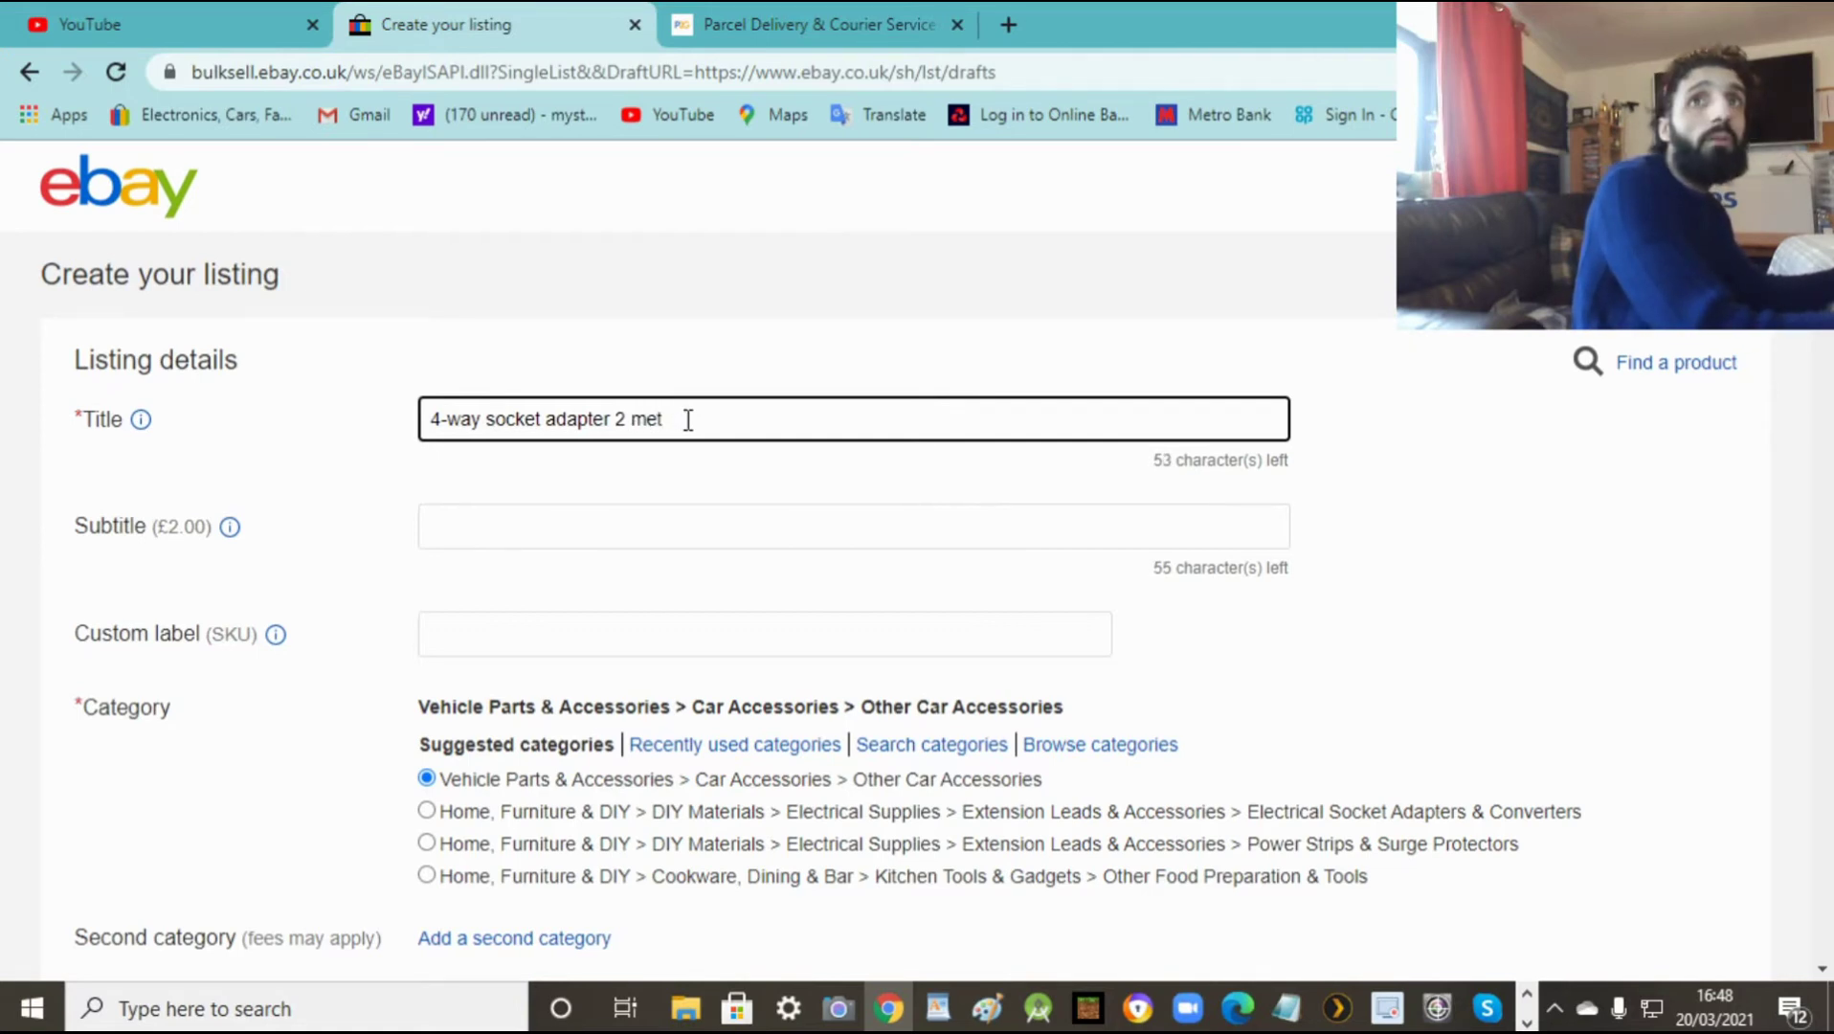
text(re )
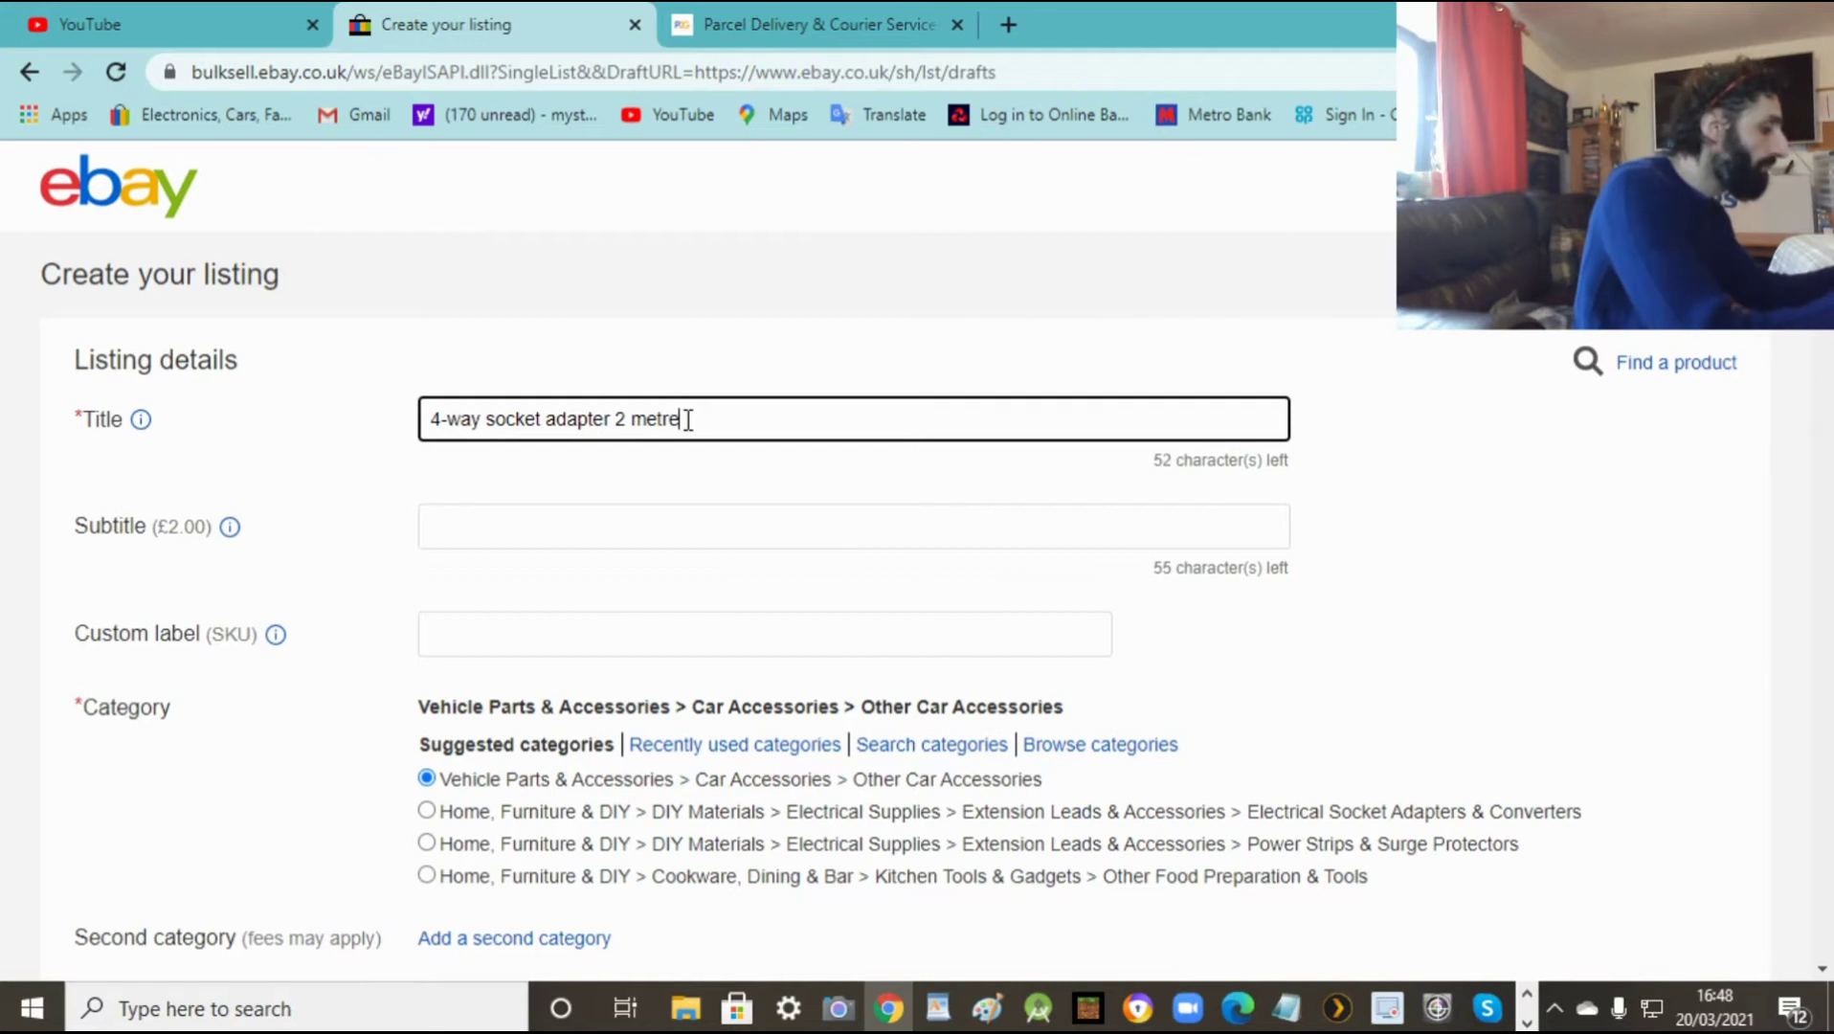
text(cable)
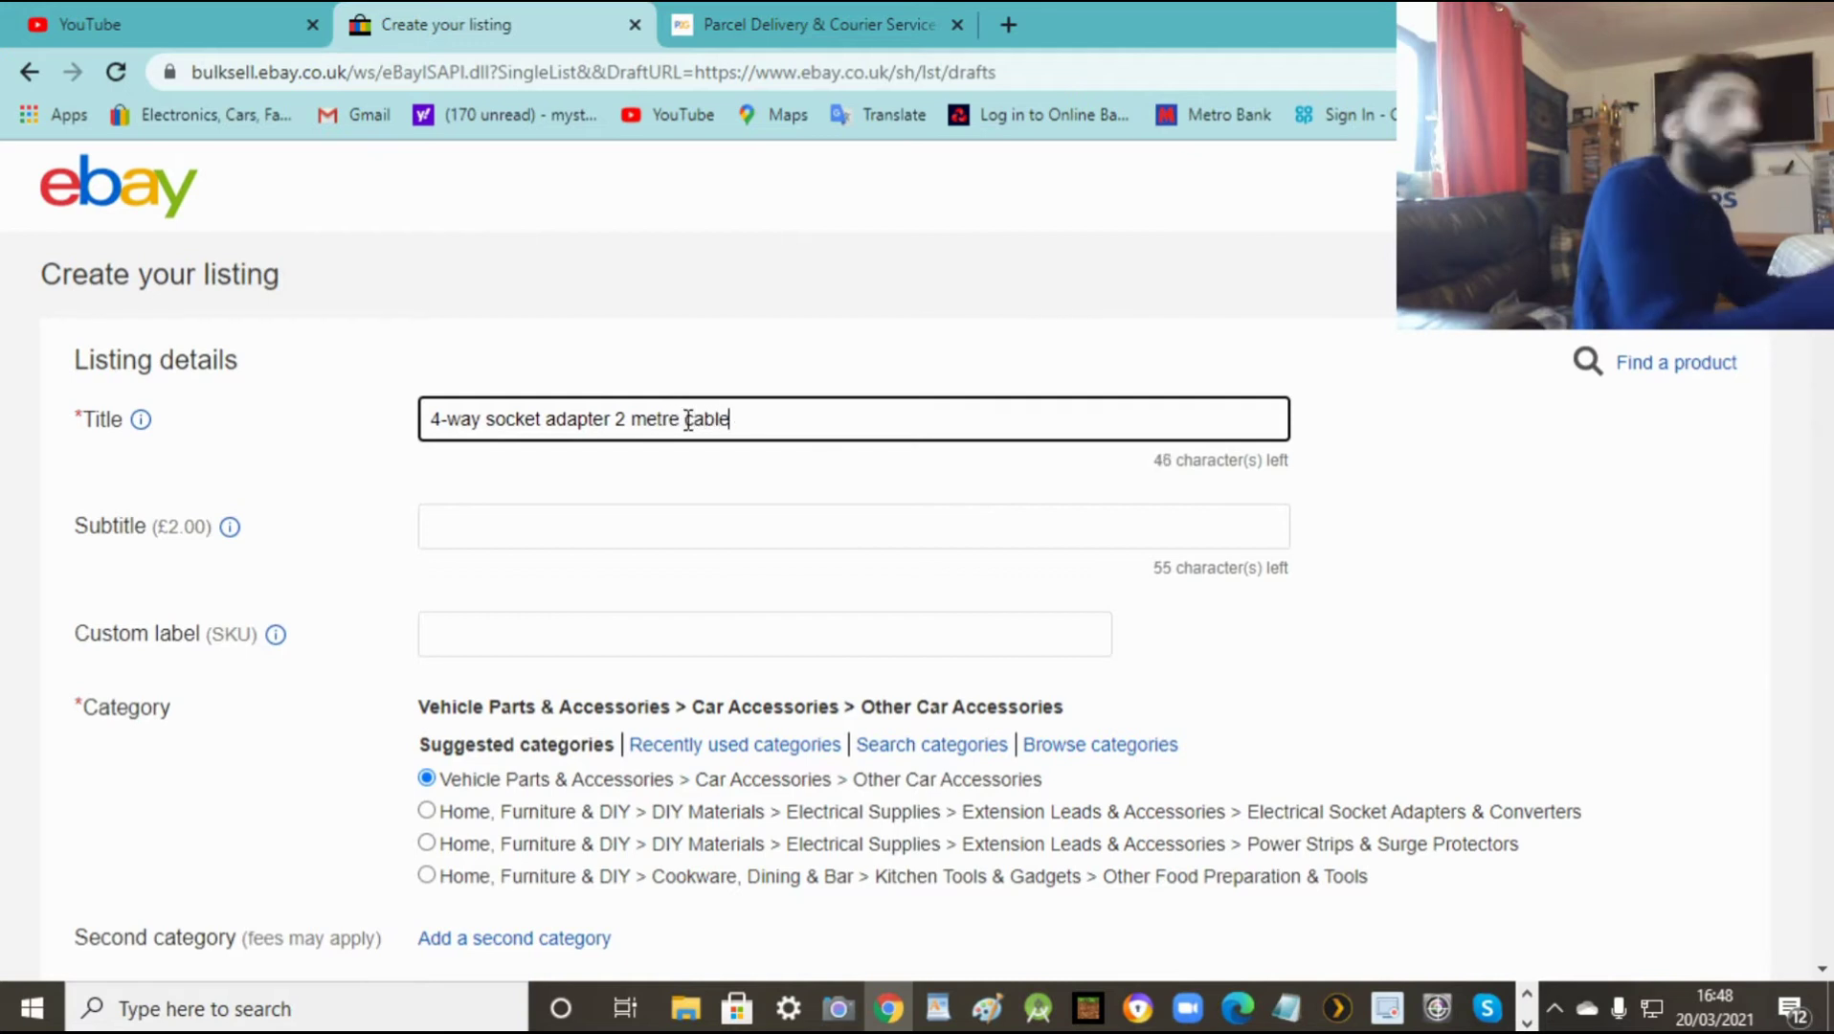
click(1603, 546)
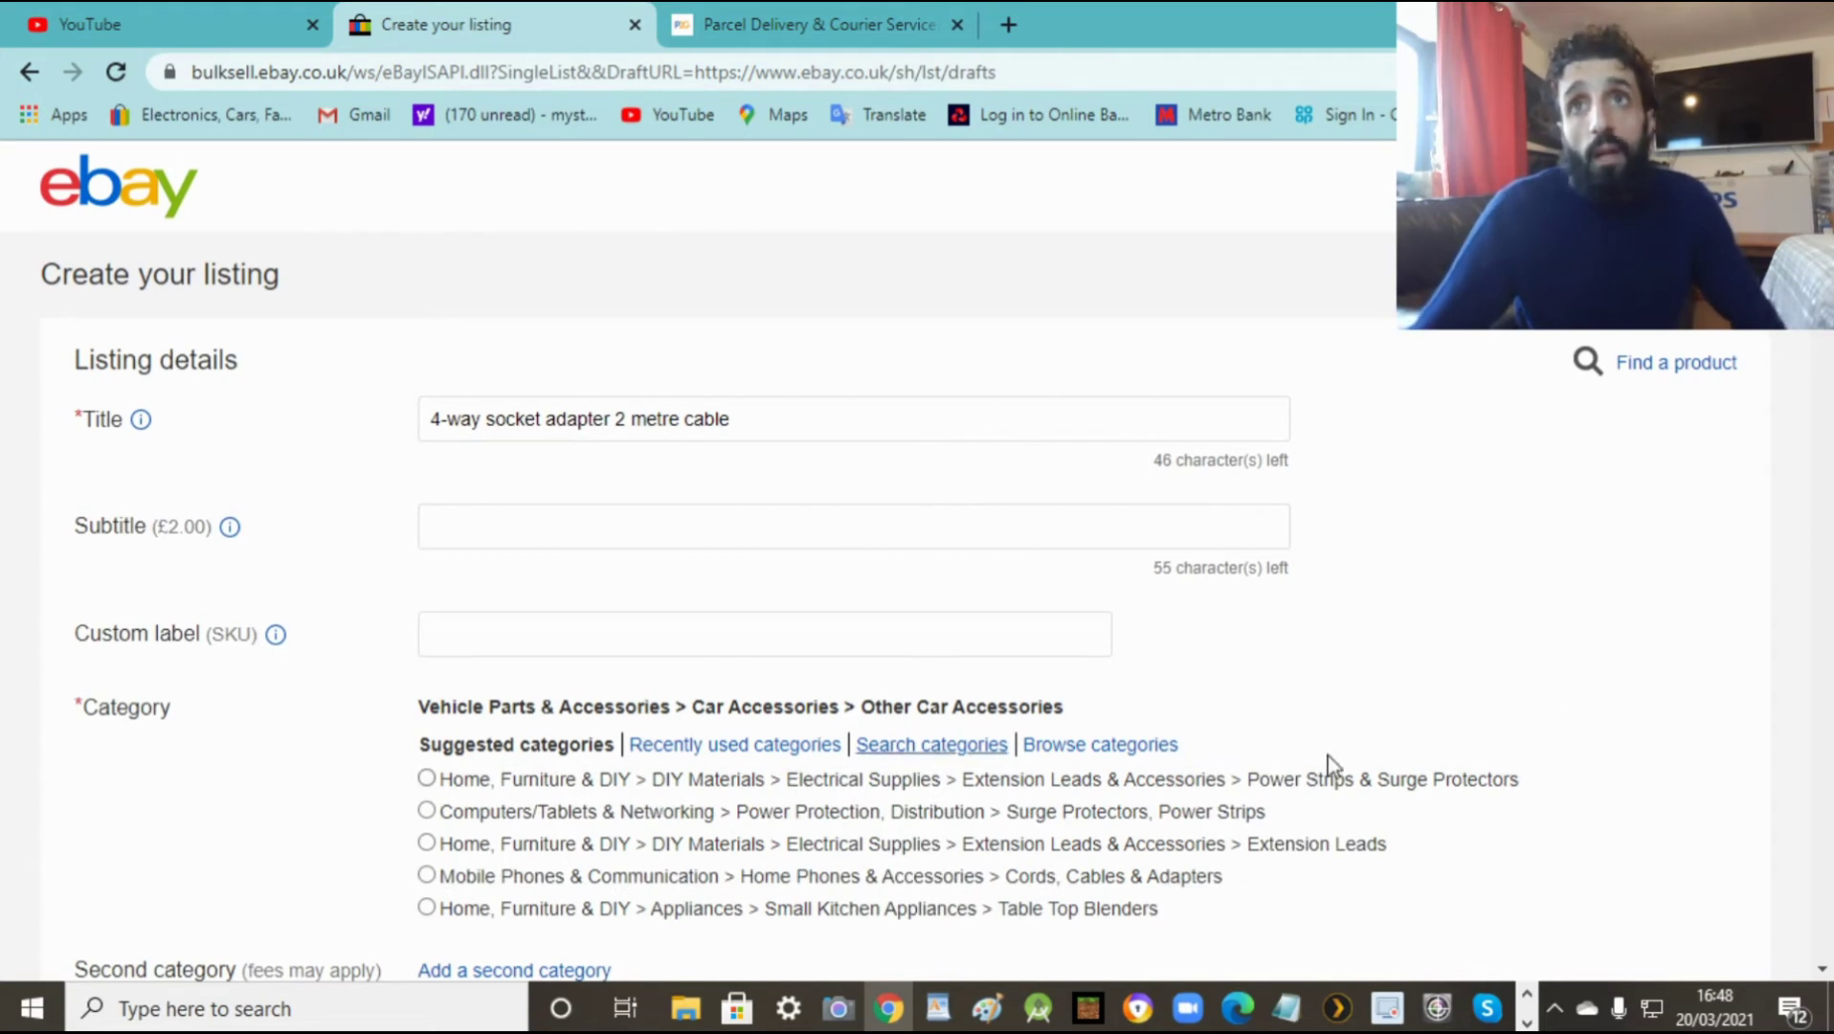
Step: Set the listing category to Home, Furniture & DIY > DIY Materials > Electrical Supplies > Extension Leads & Accessories > Power Strips & Surge Protectors
scroll(1805, 405, down, 2)
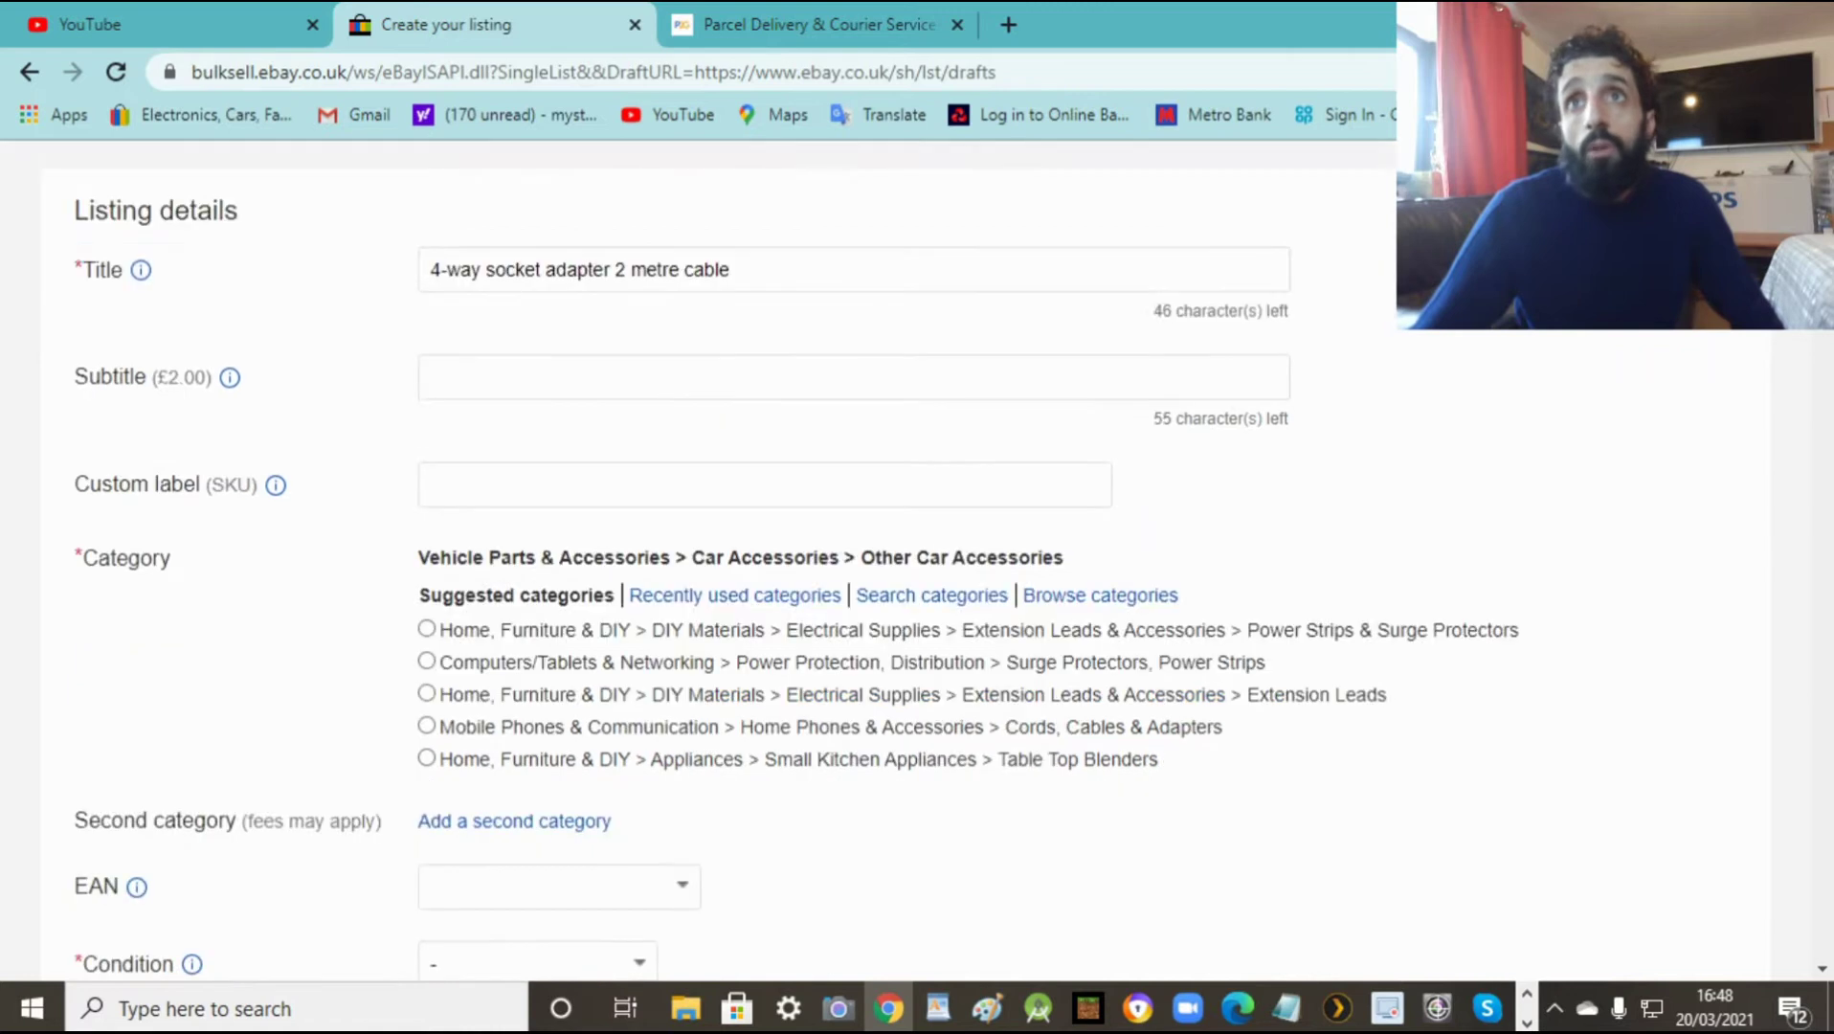
scroll(1633, 508, down, 1)
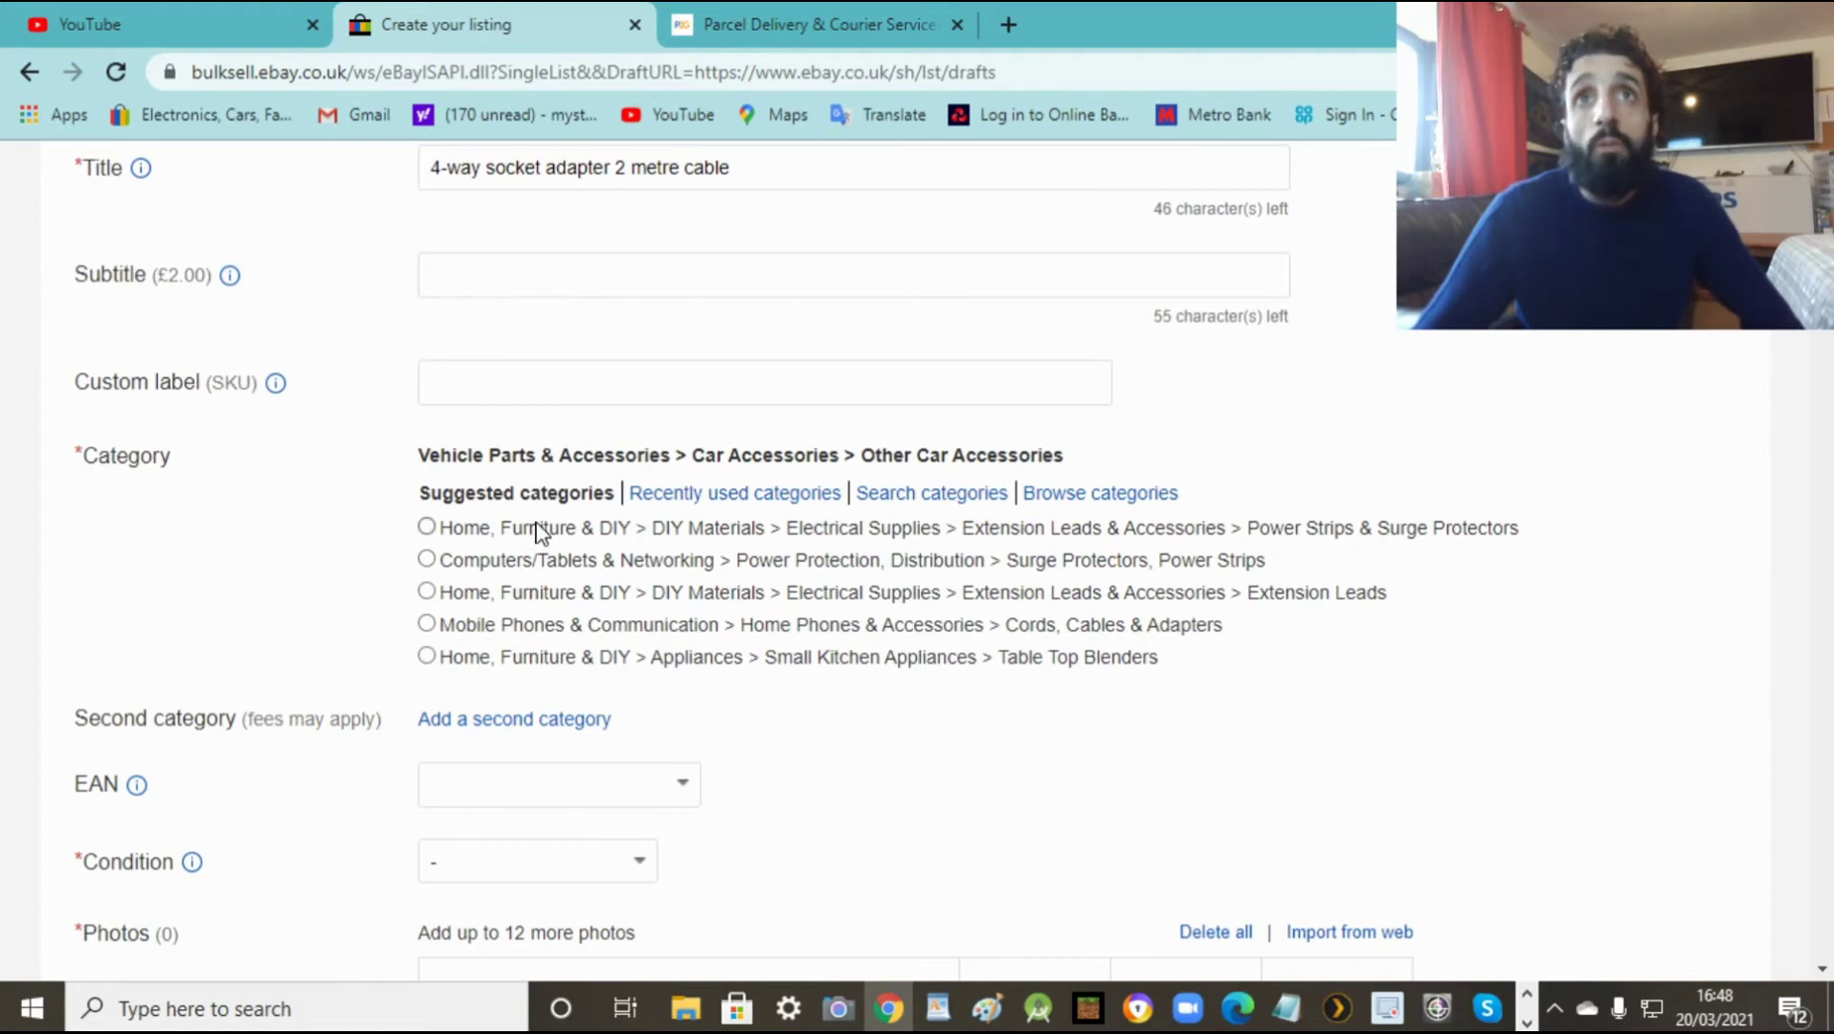
click(426, 527)
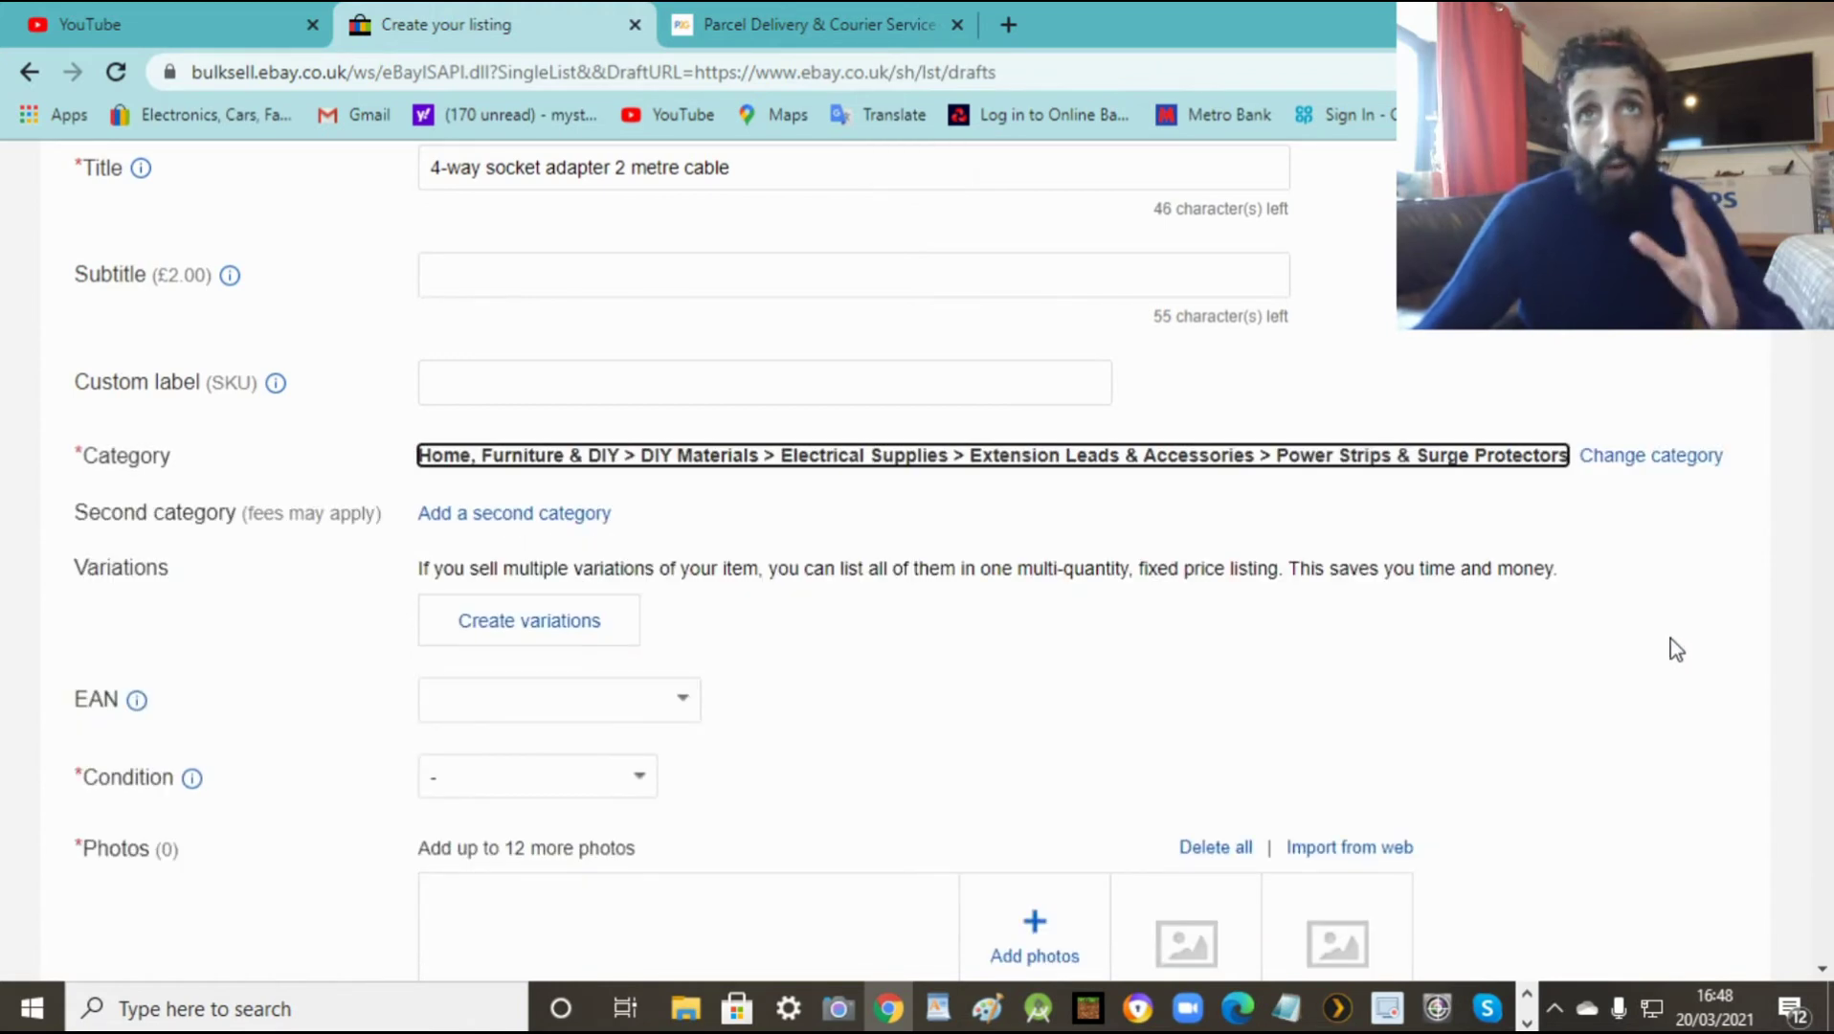
click(1699, 556)
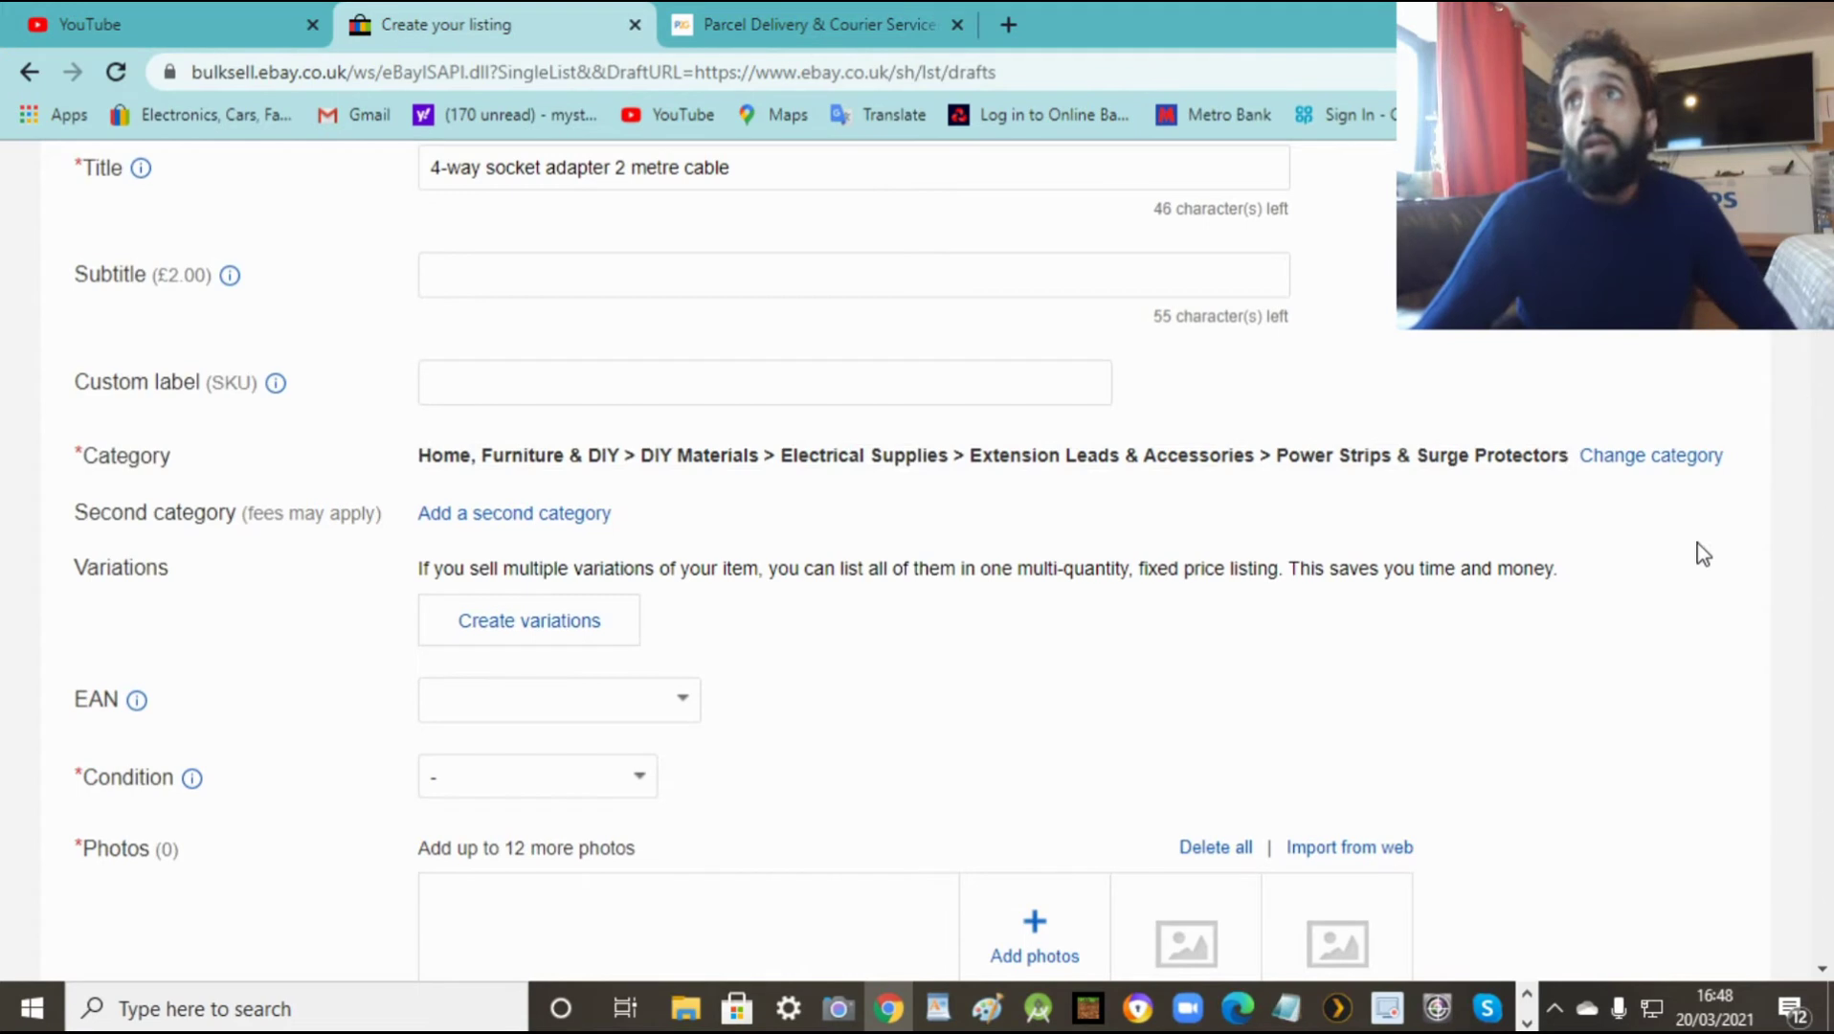
scroll(900, 556, up, 3)
scroll(899, 555, down, 5)
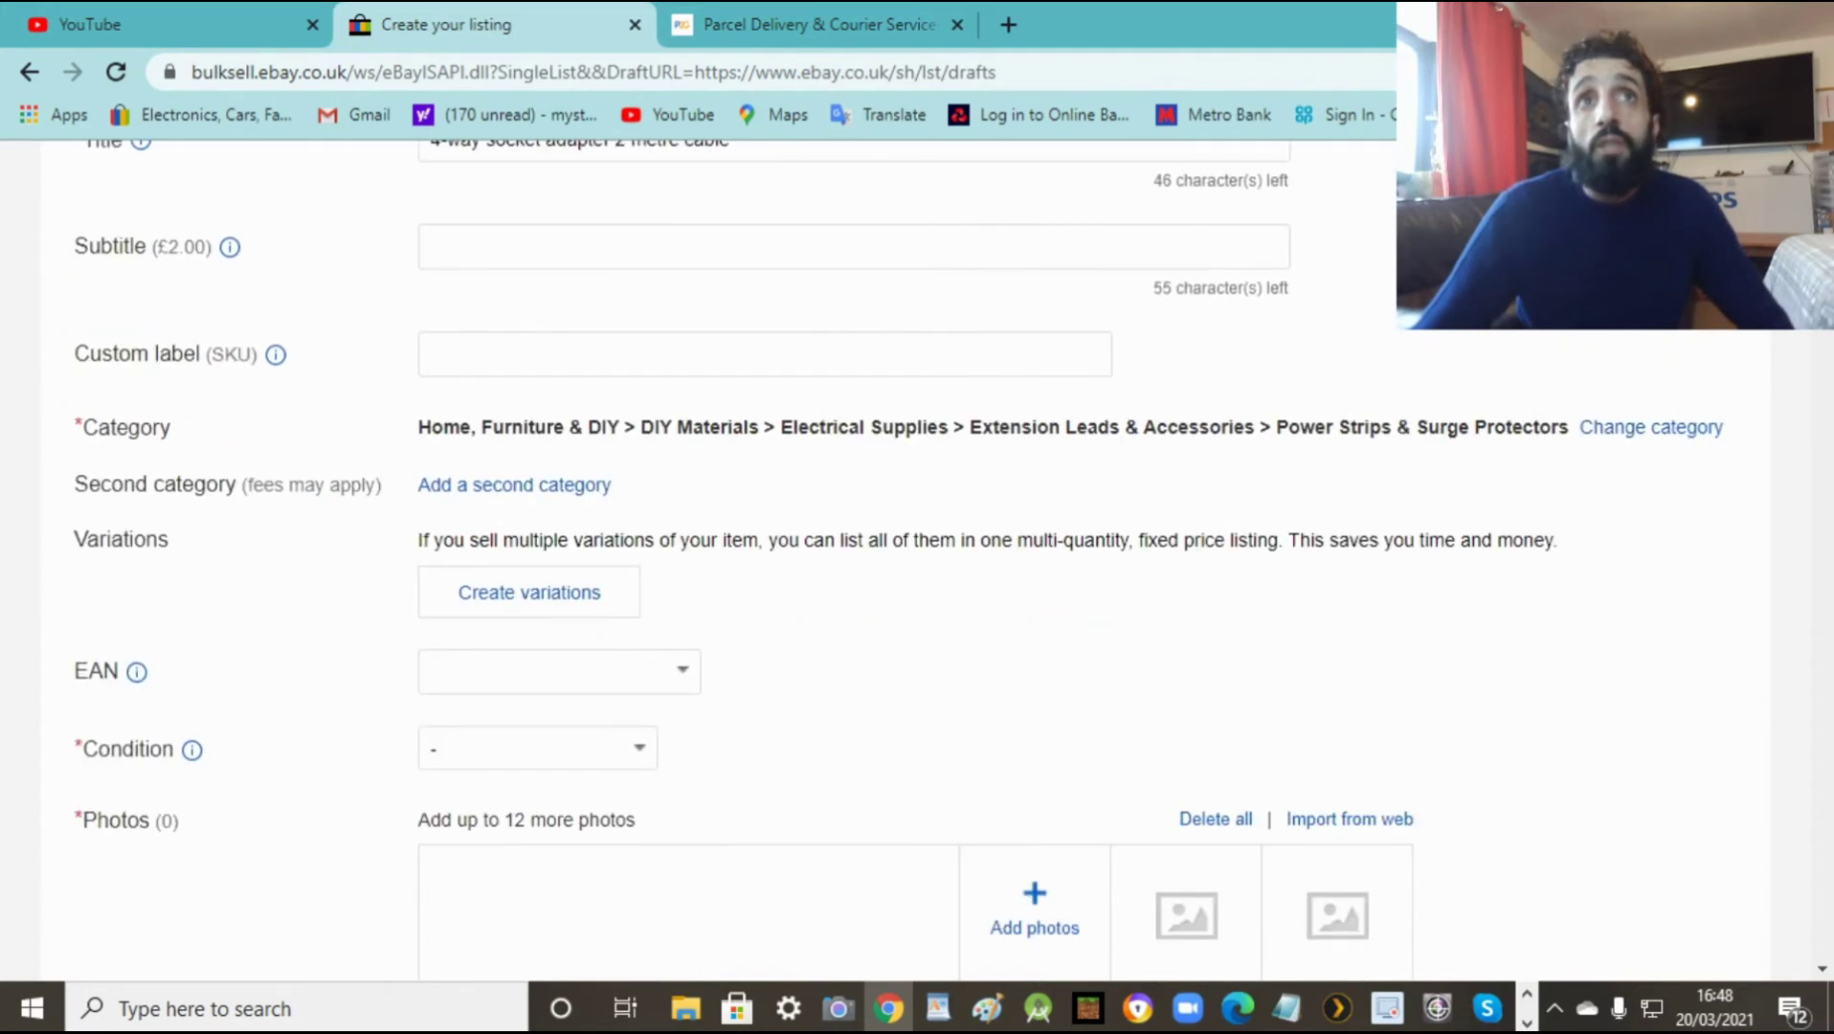
scroll(900, 556, up, 4)
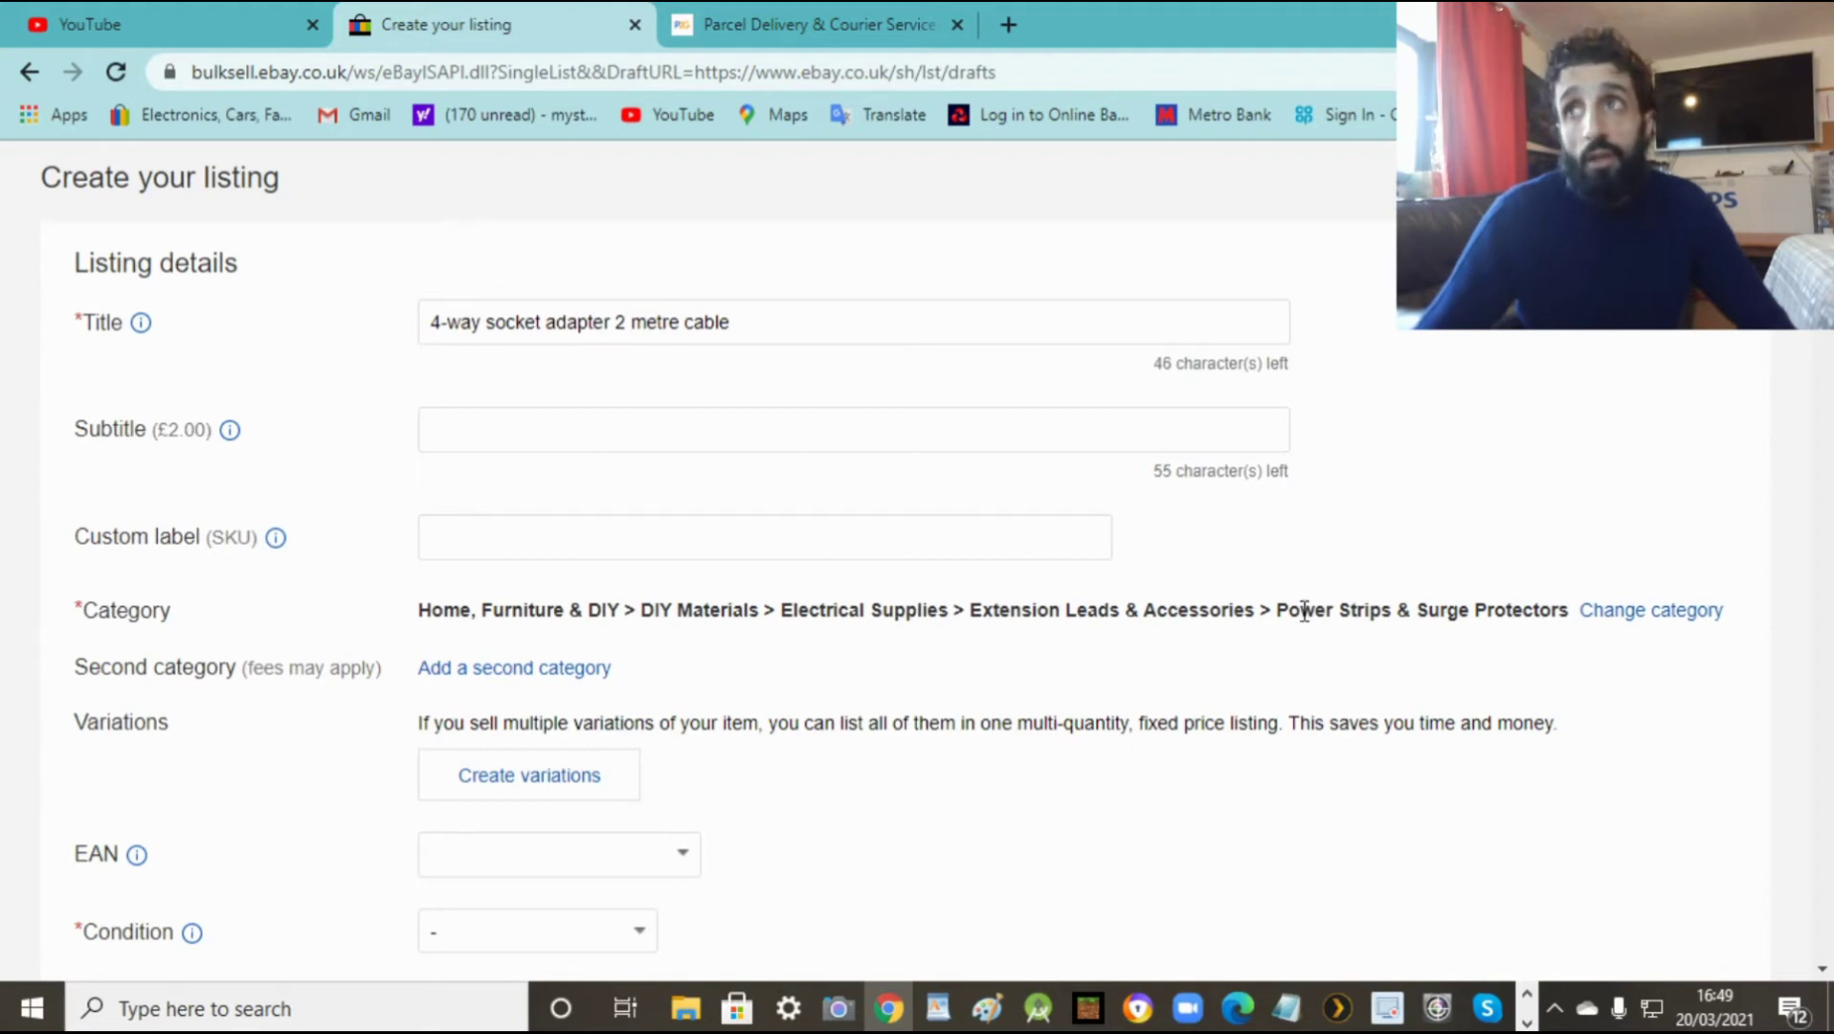
Step: Check the EAN options, leave the field blank, and set the item condition to New
scroll(718, 560, down, 4)
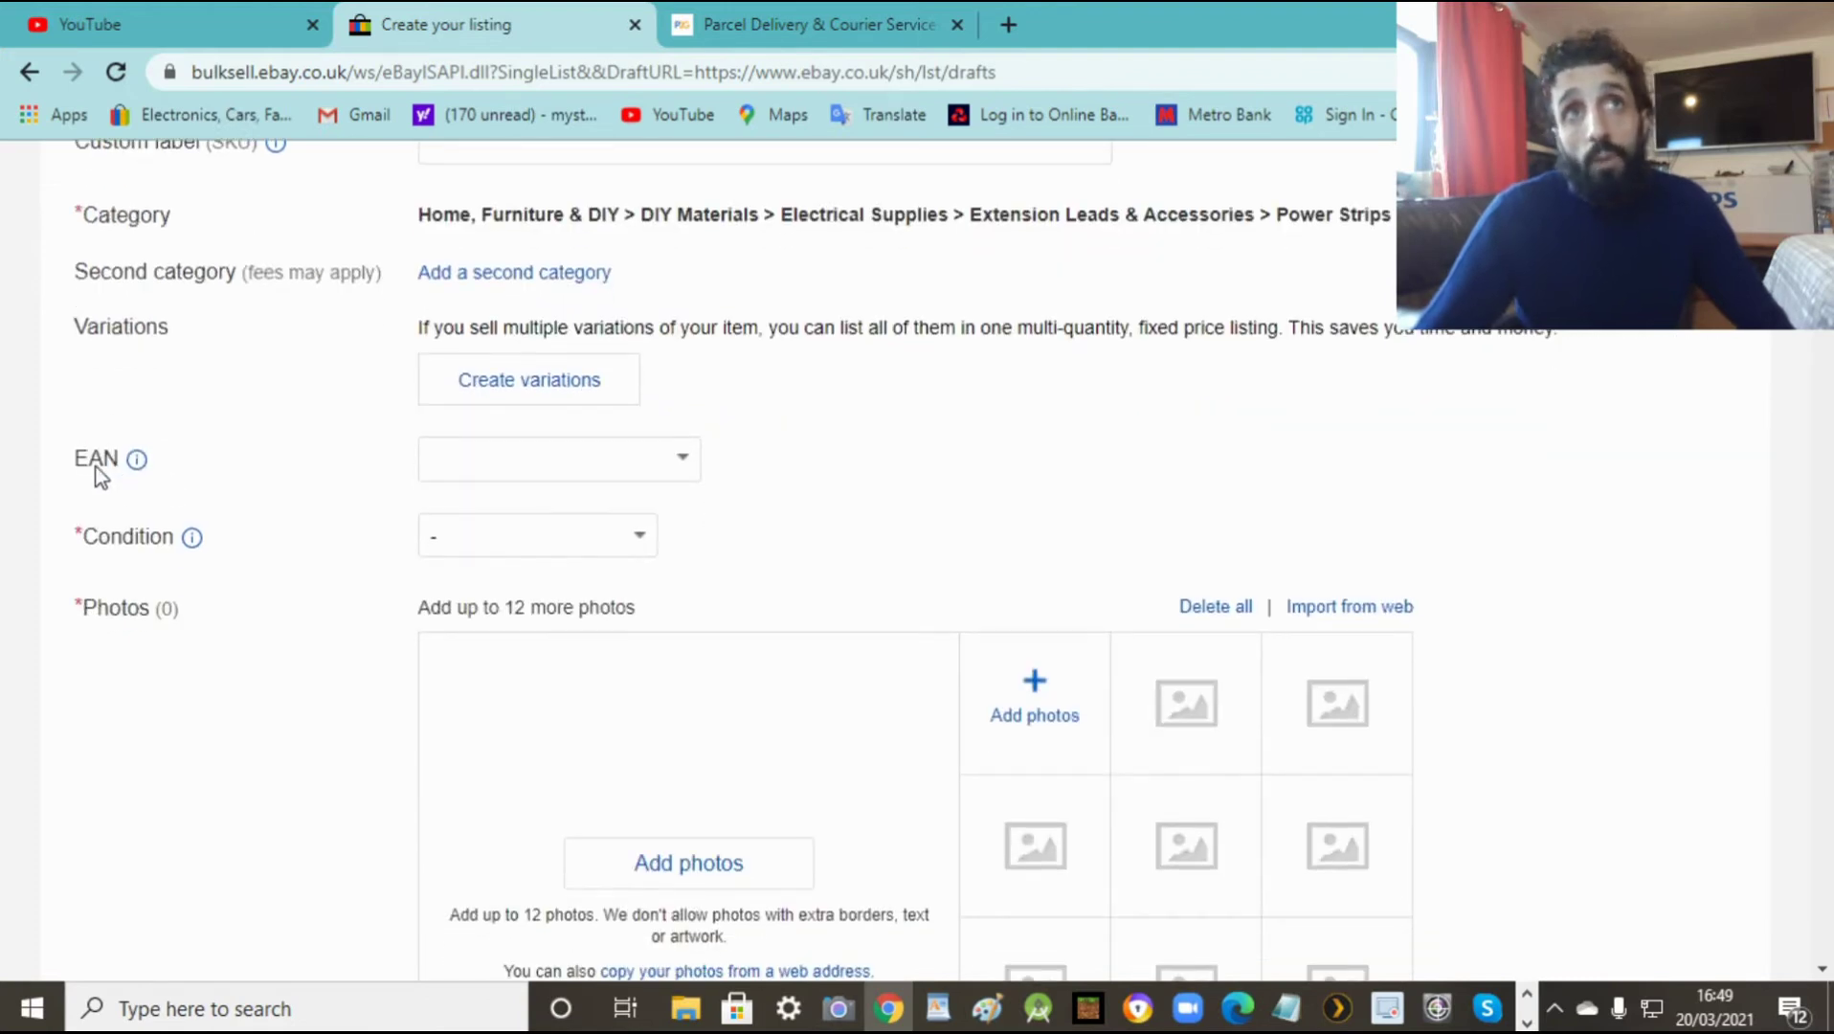
click(685, 459)
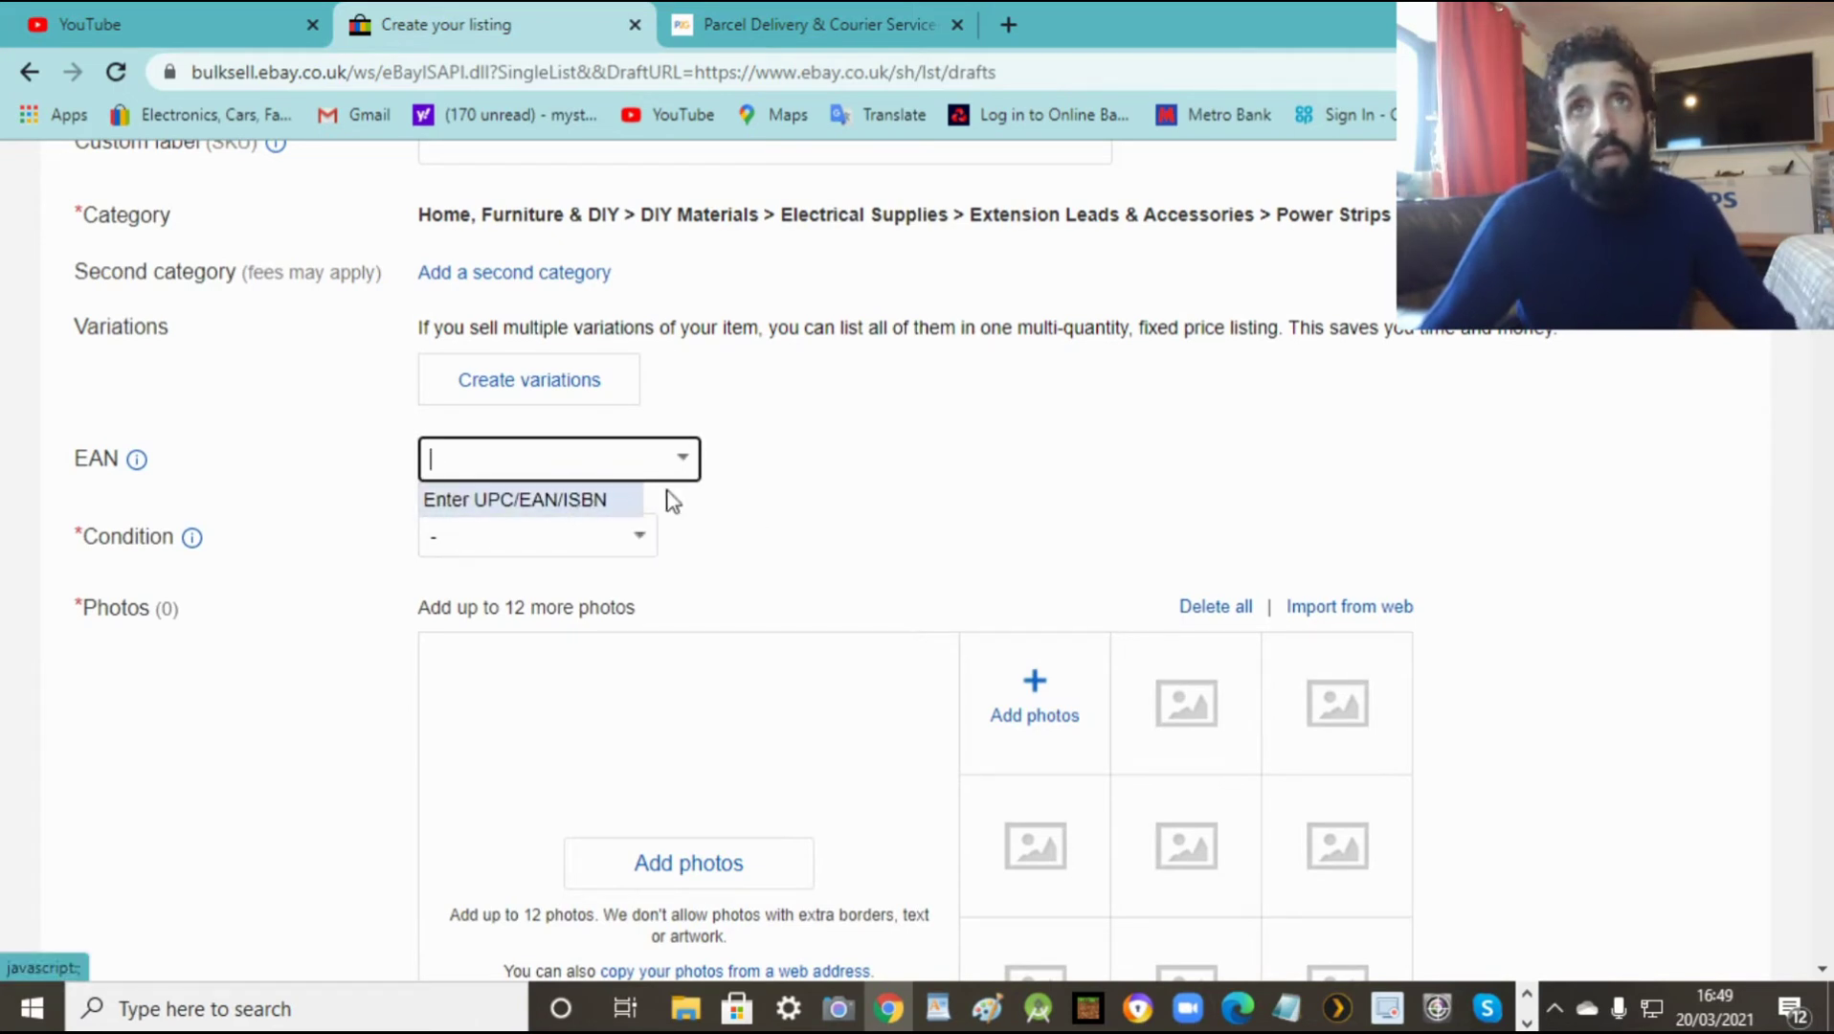
click(860, 469)
click(639, 538)
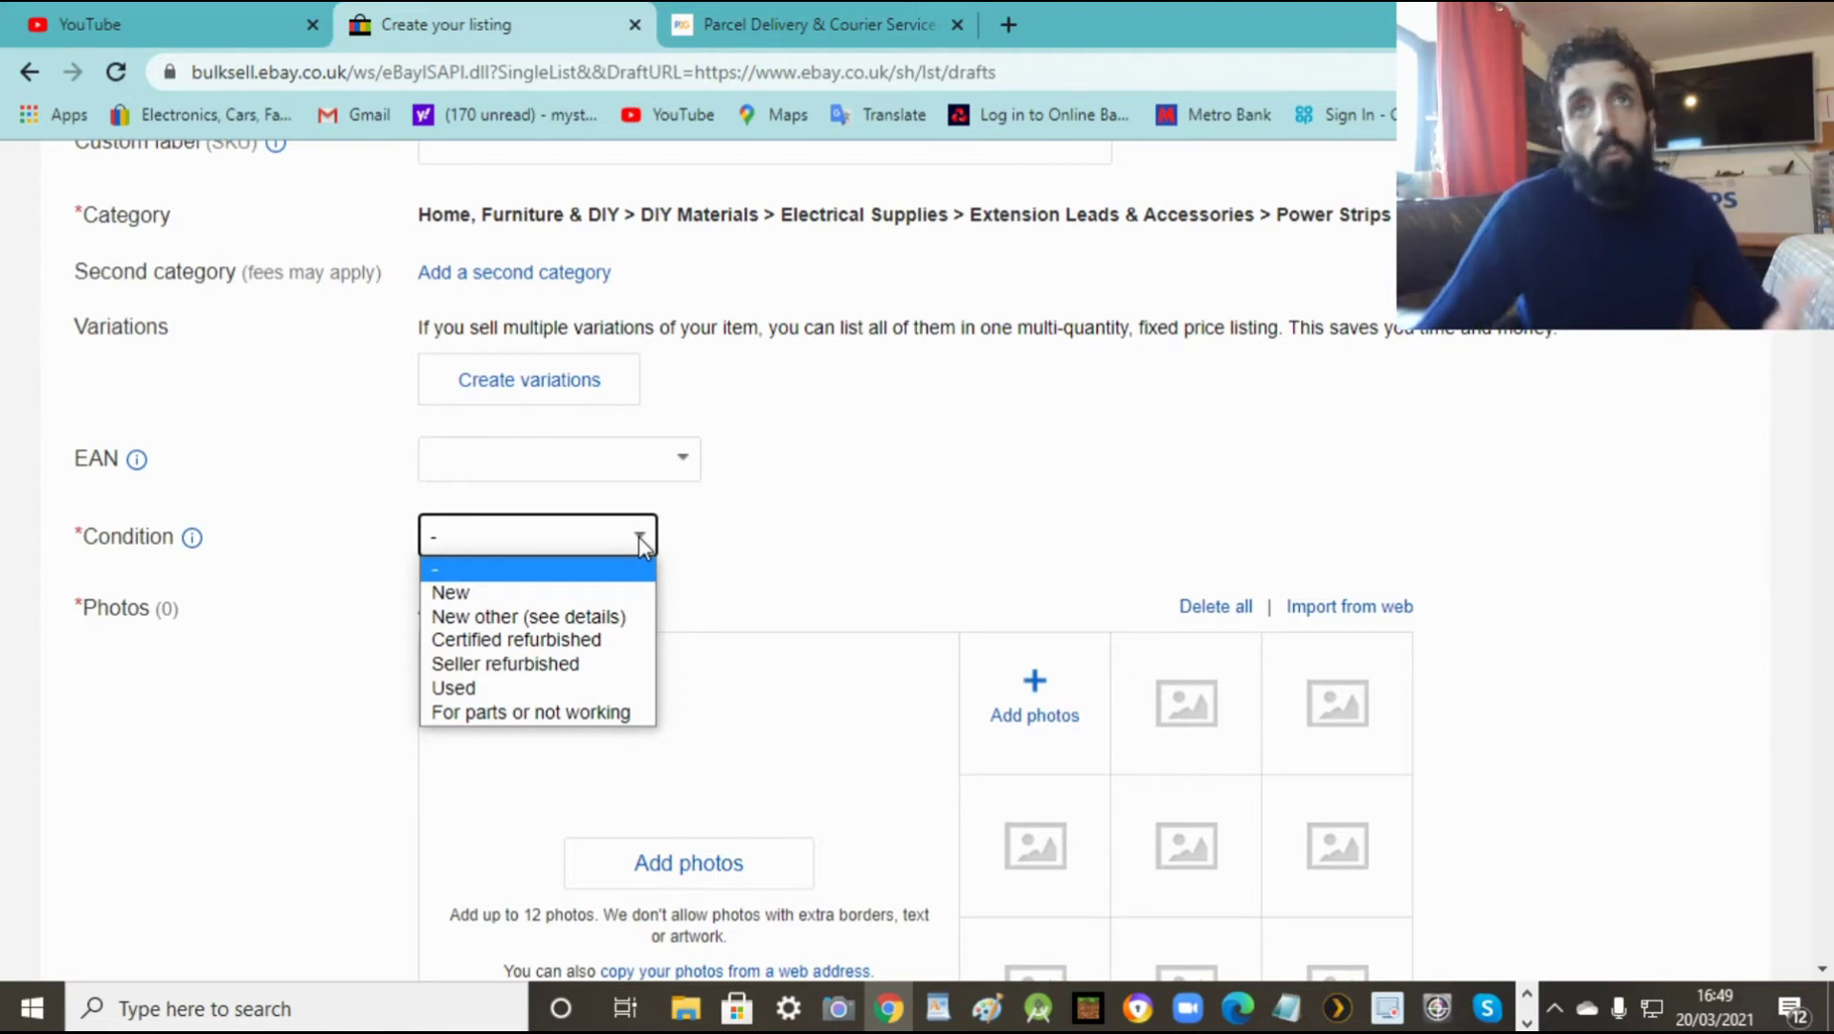
click(530, 596)
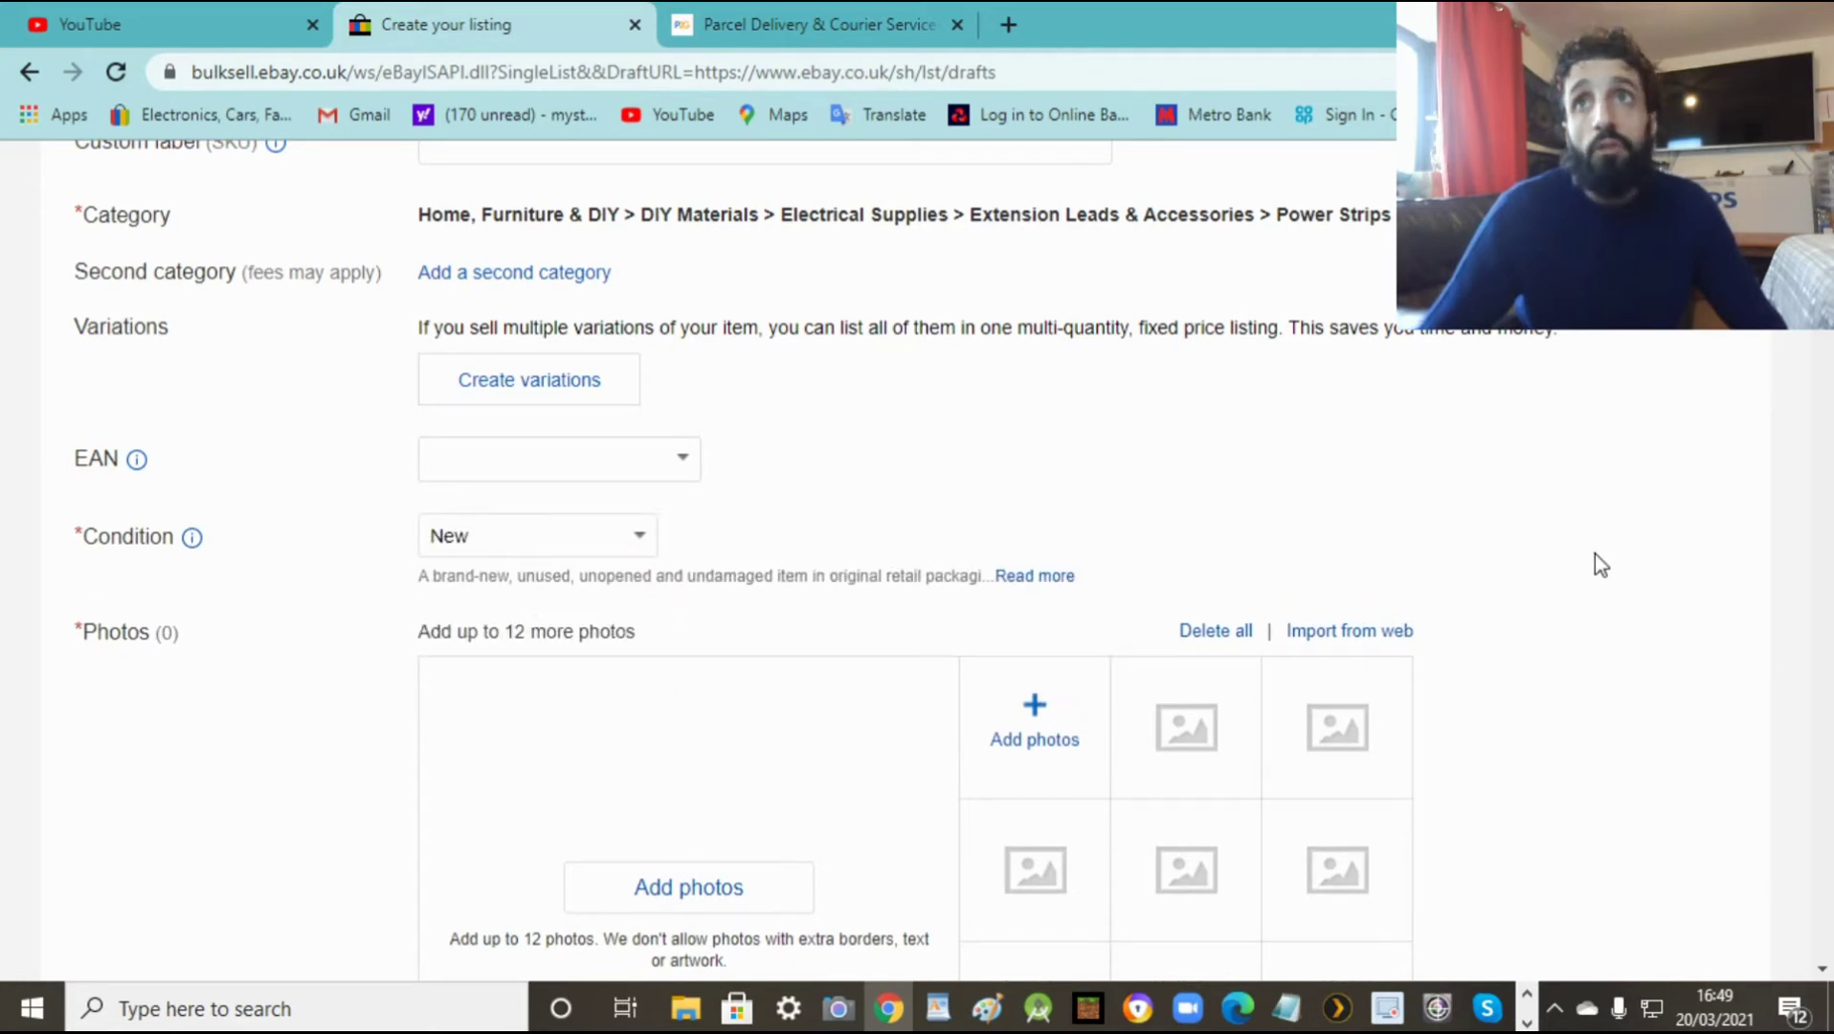
Step: Add the photo of the white 4-way socket adapter from the DCIM folder on USB Drive (F:) to the listing
scroll(689, 555, down, 4)
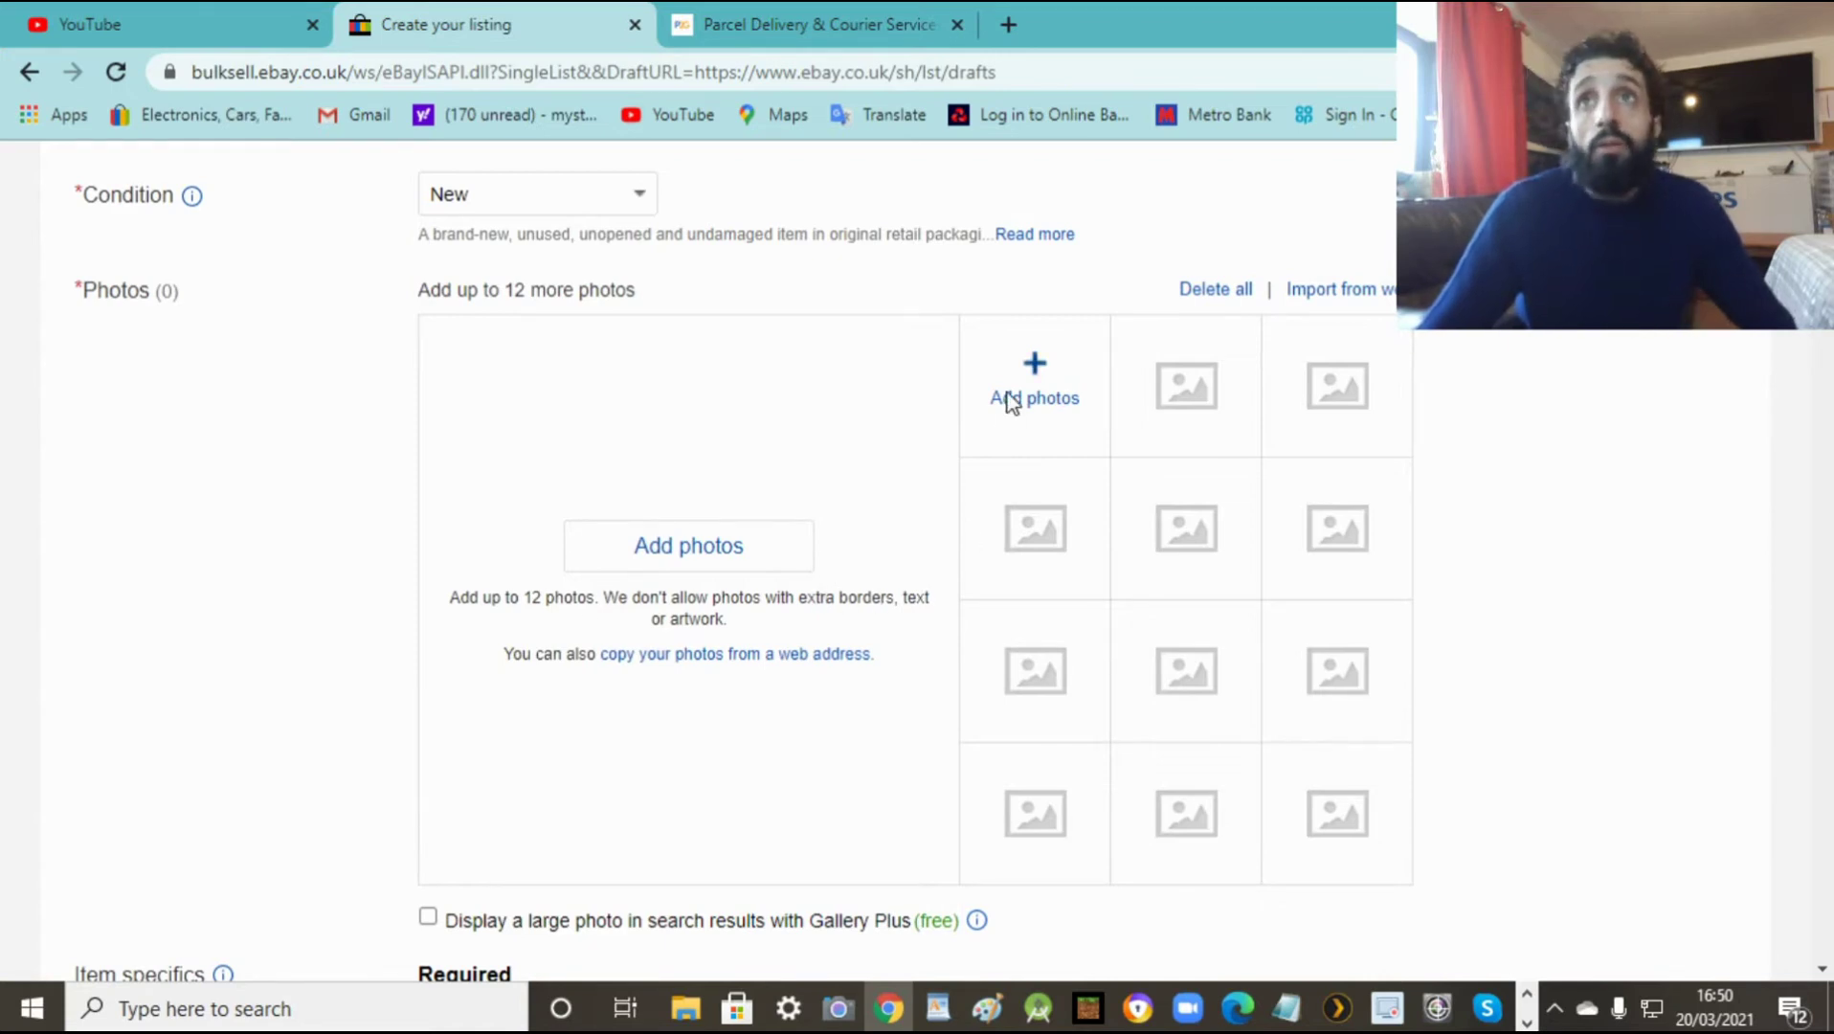
click(1036, 369)
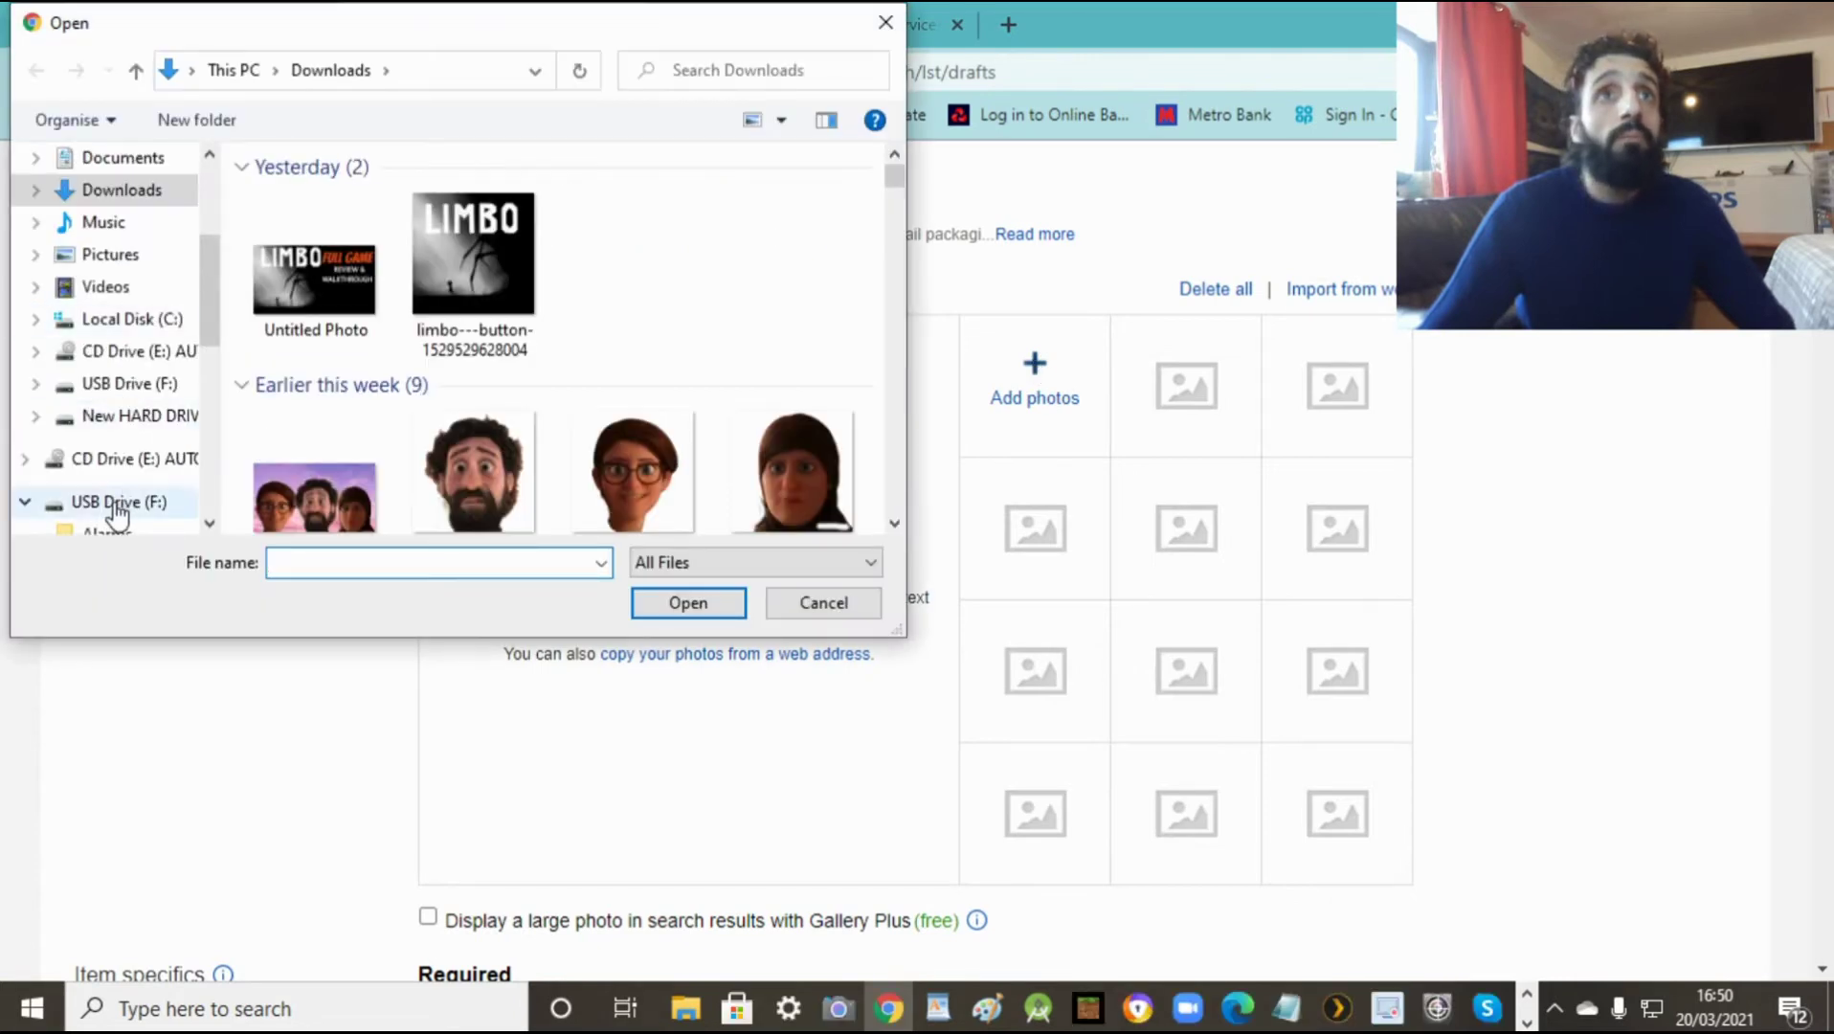
click(115, 505)
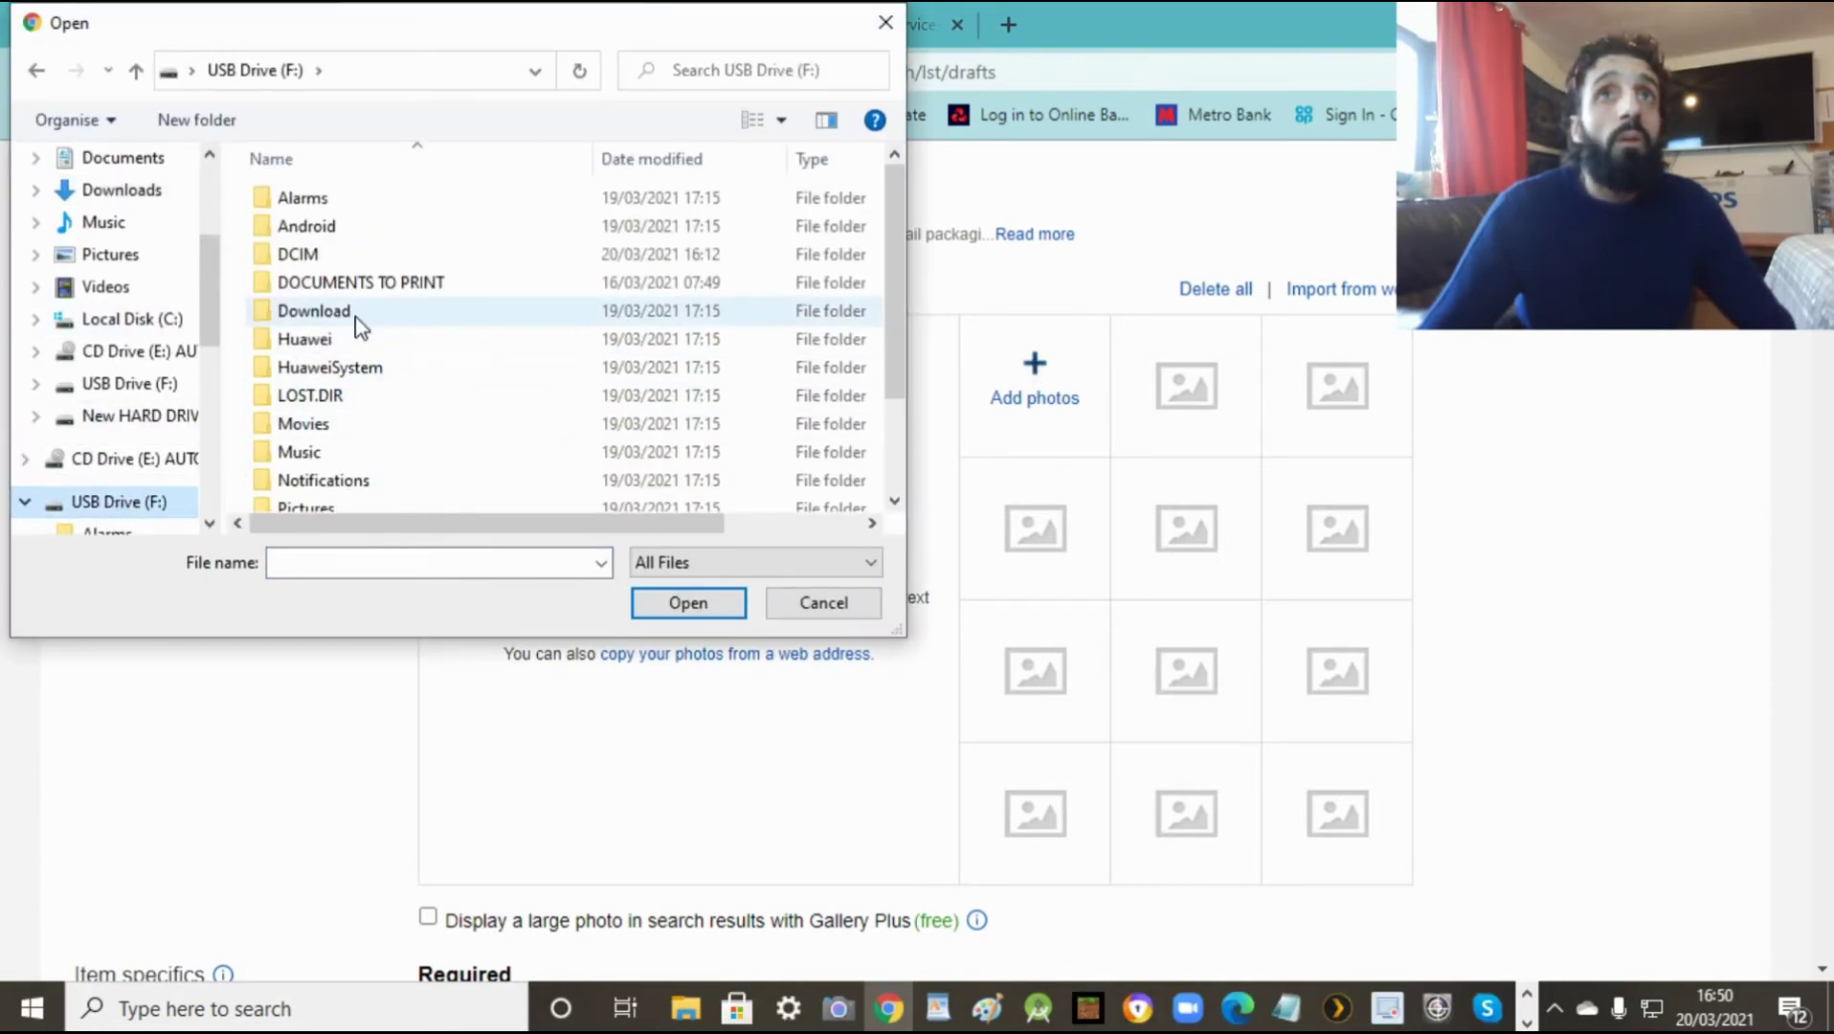
double_click(345, 256)
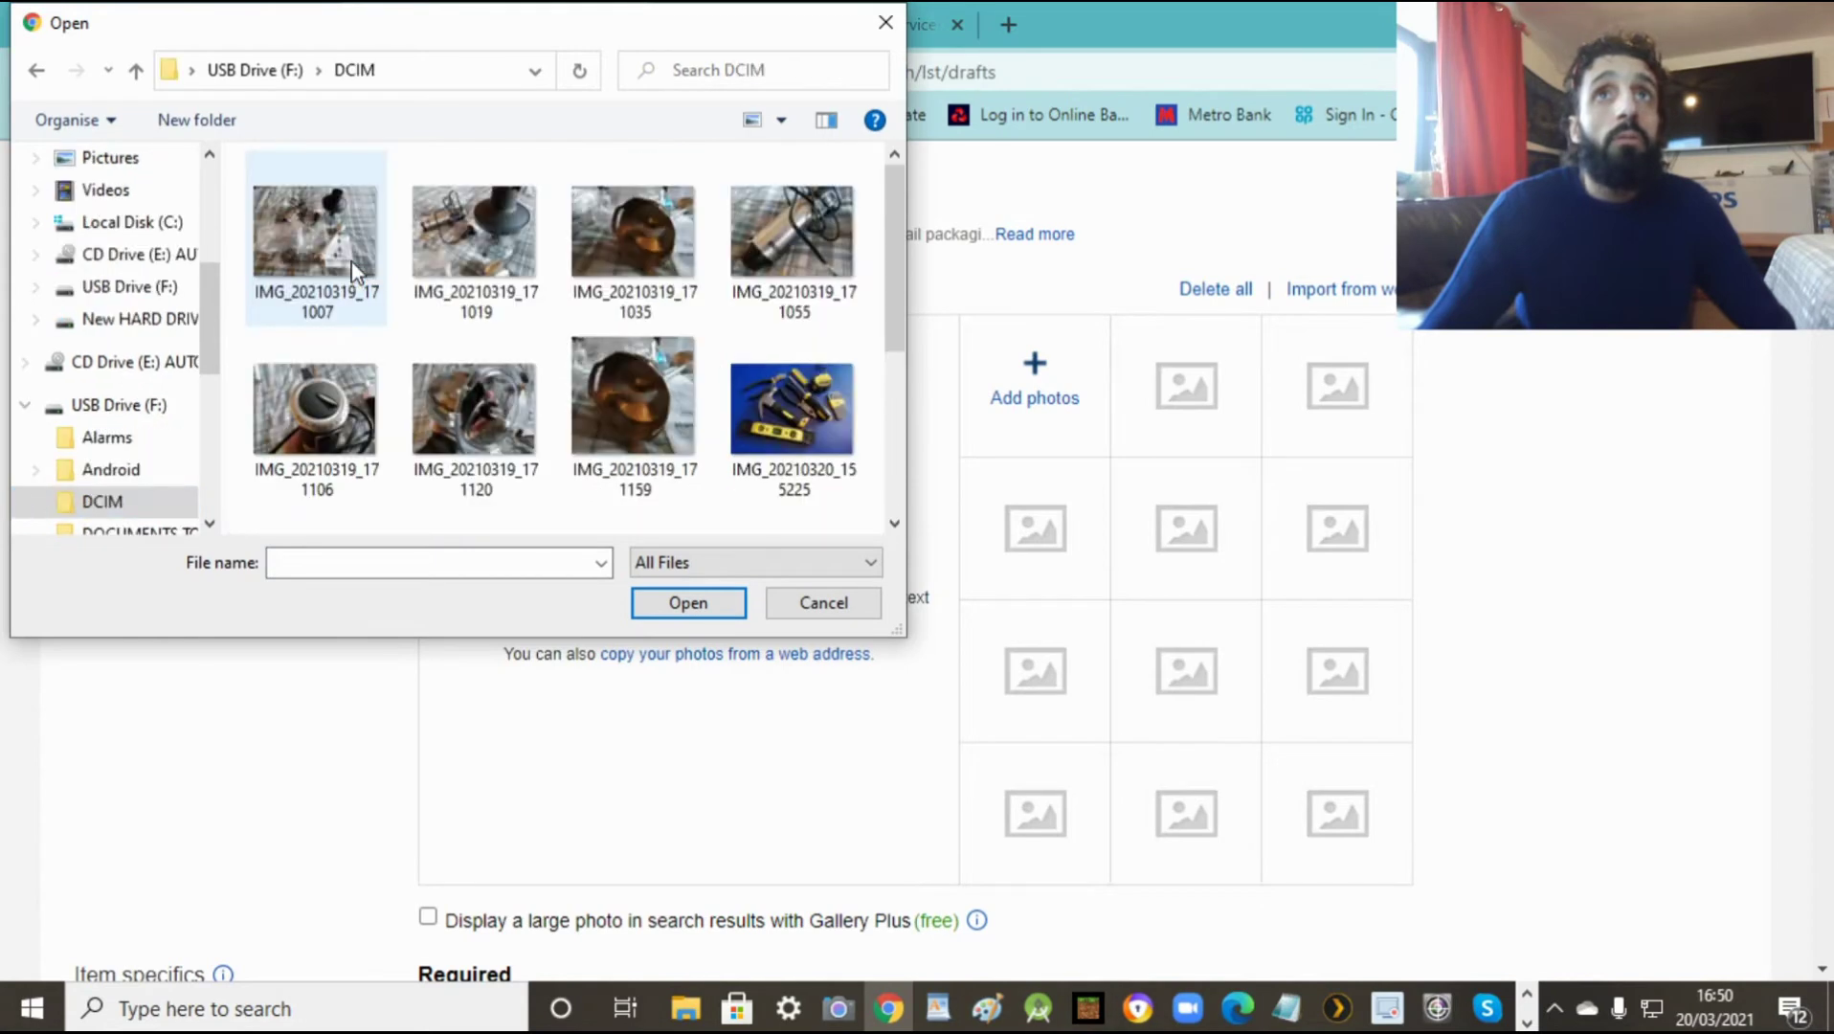
drag(894, 209, 894, 398)
click(797, 426)
click(713, 593)
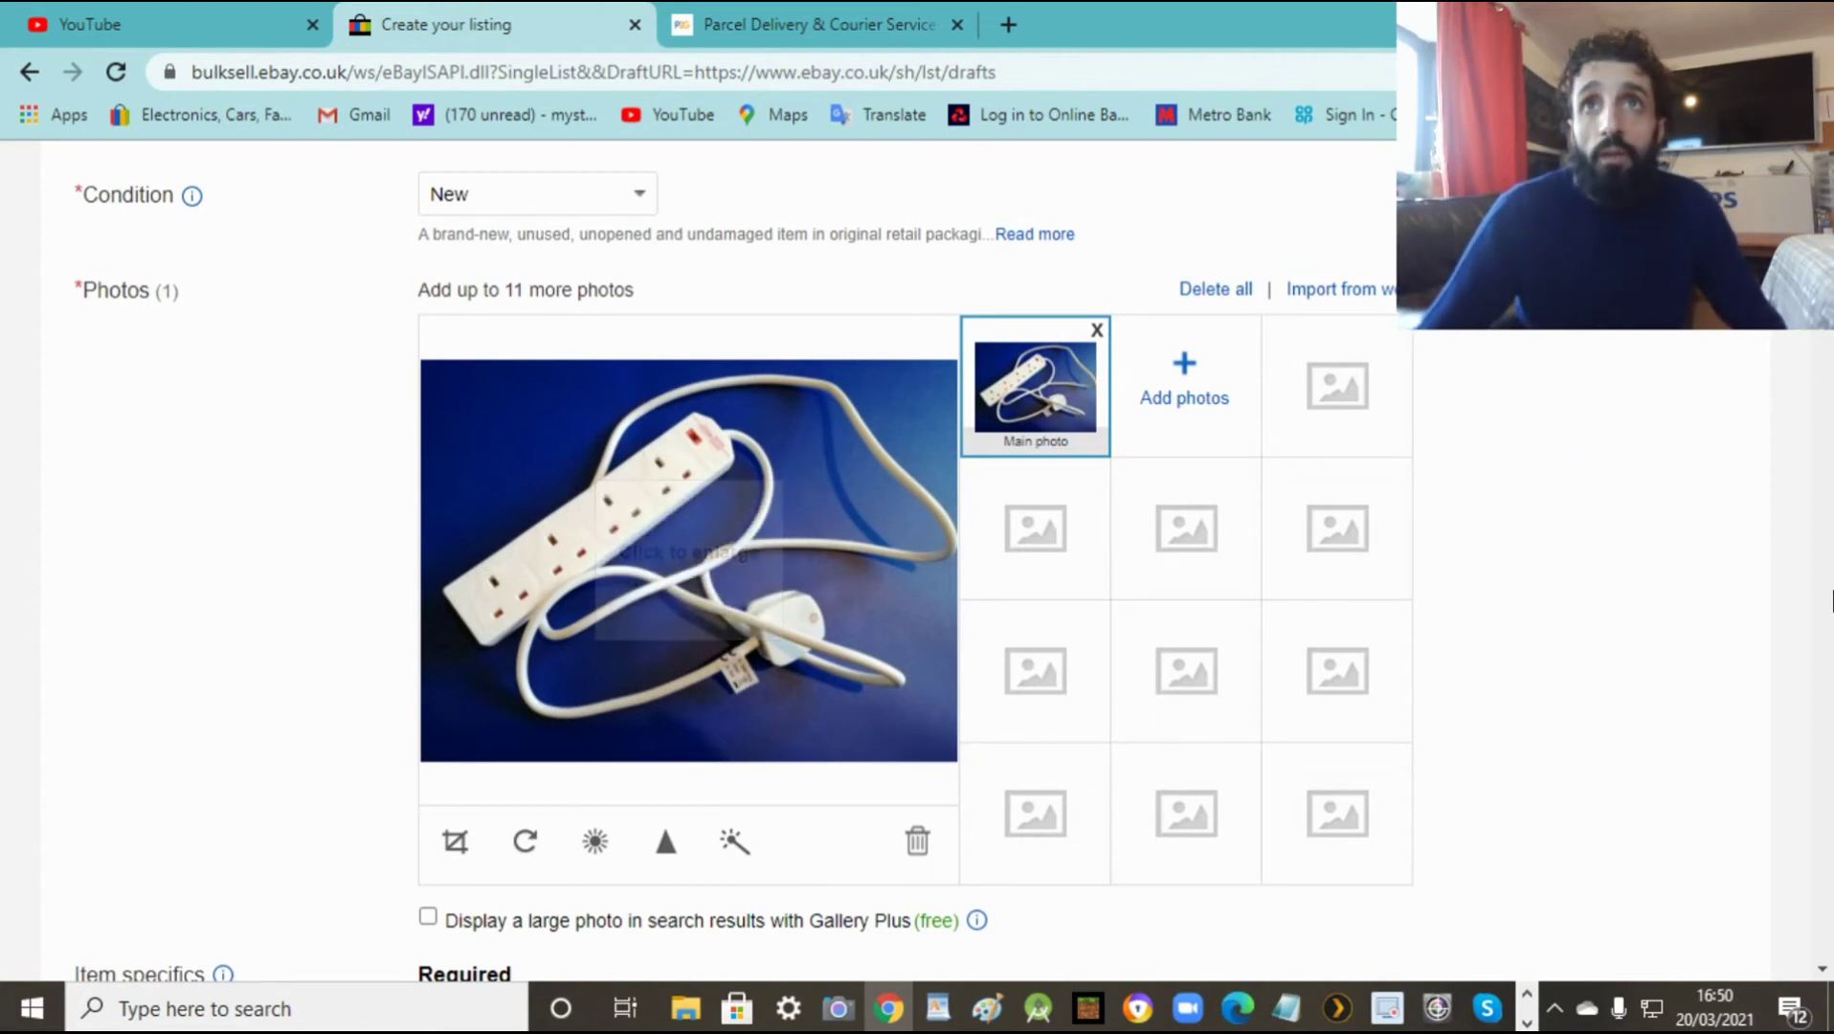
Step: Fill in the required item specifics with brand "status" and type "4 way socket adapter"
scroll(1826, 349, down, 5)
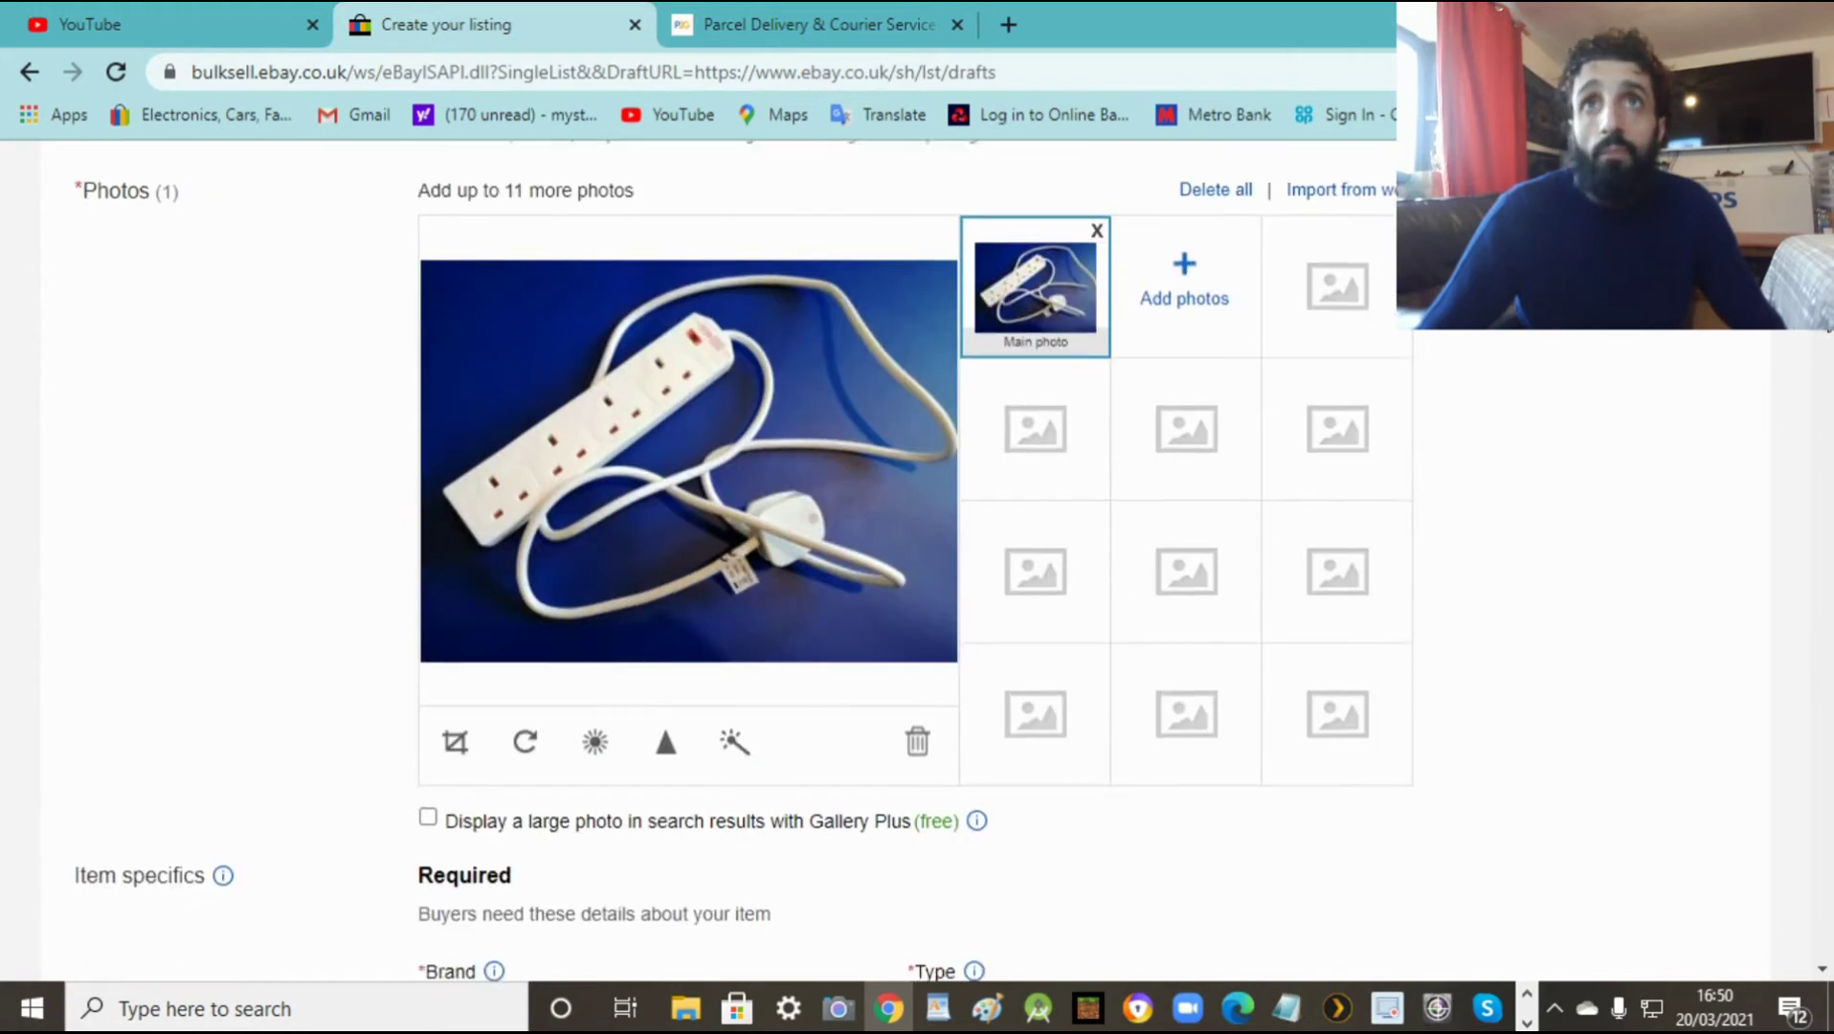
drag(1826, 349, 1827, 362)
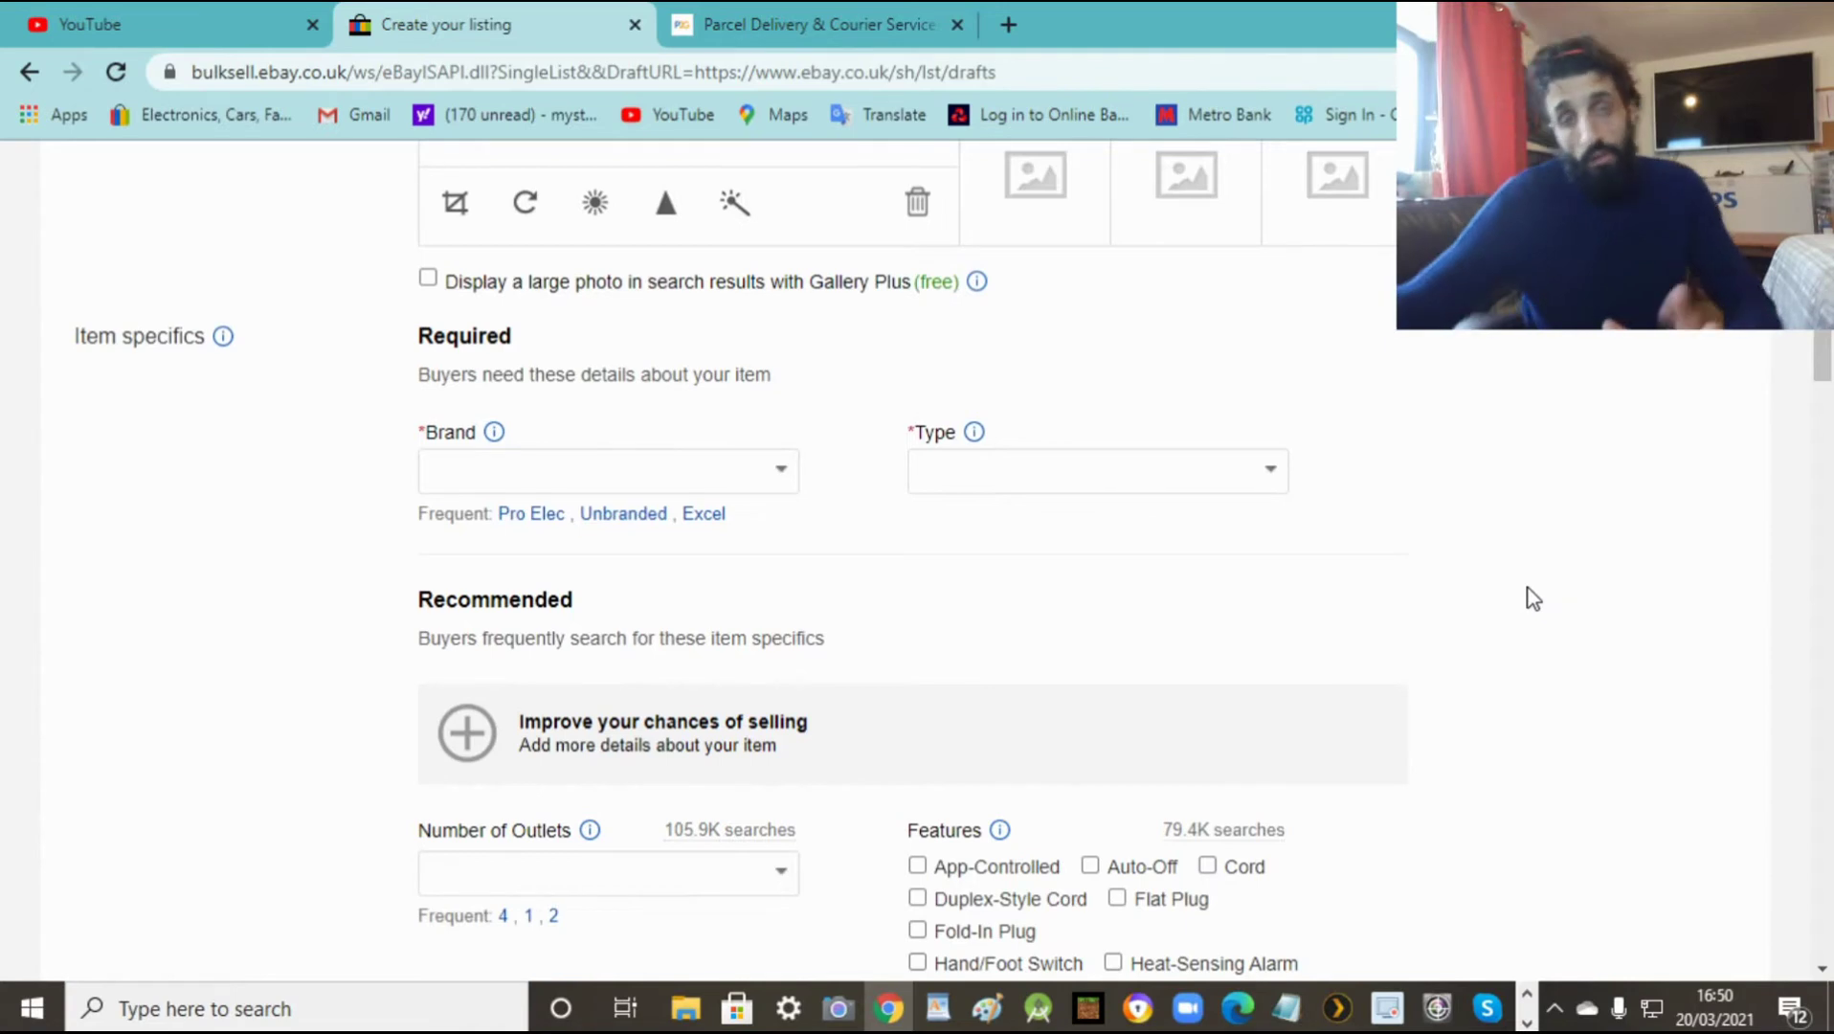
click(653, 472)
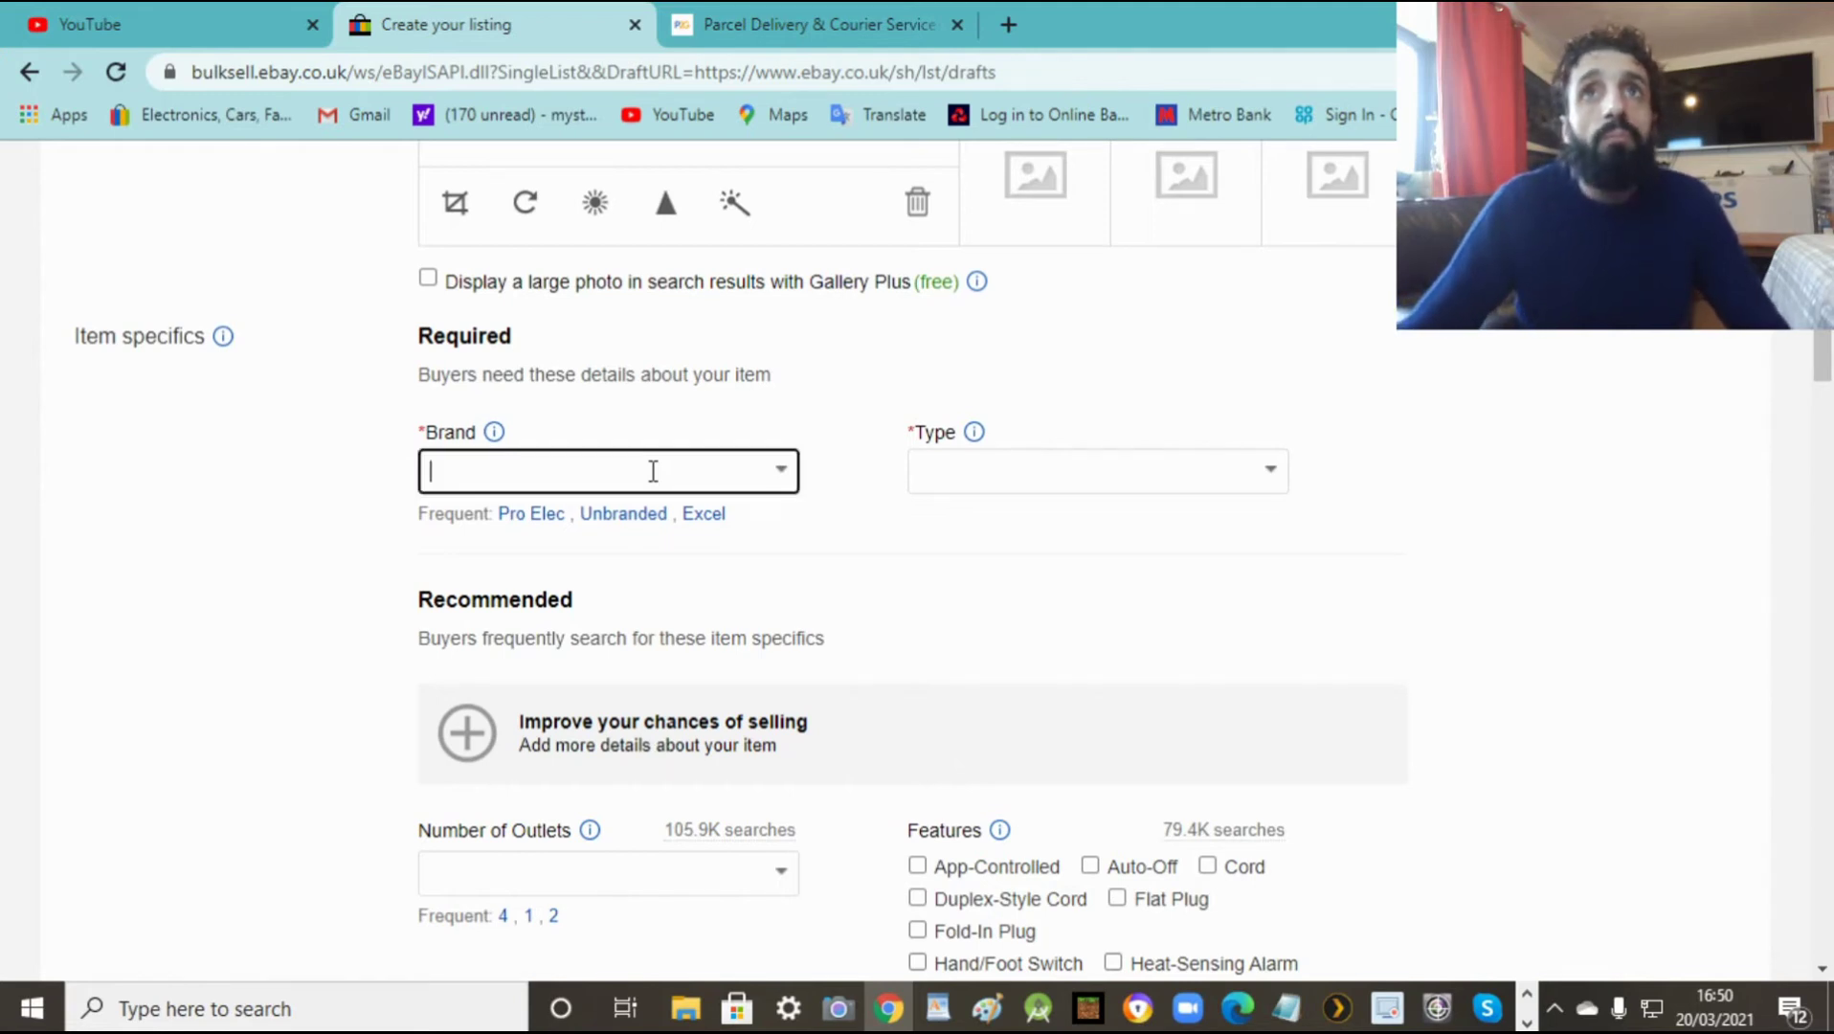
text(s)
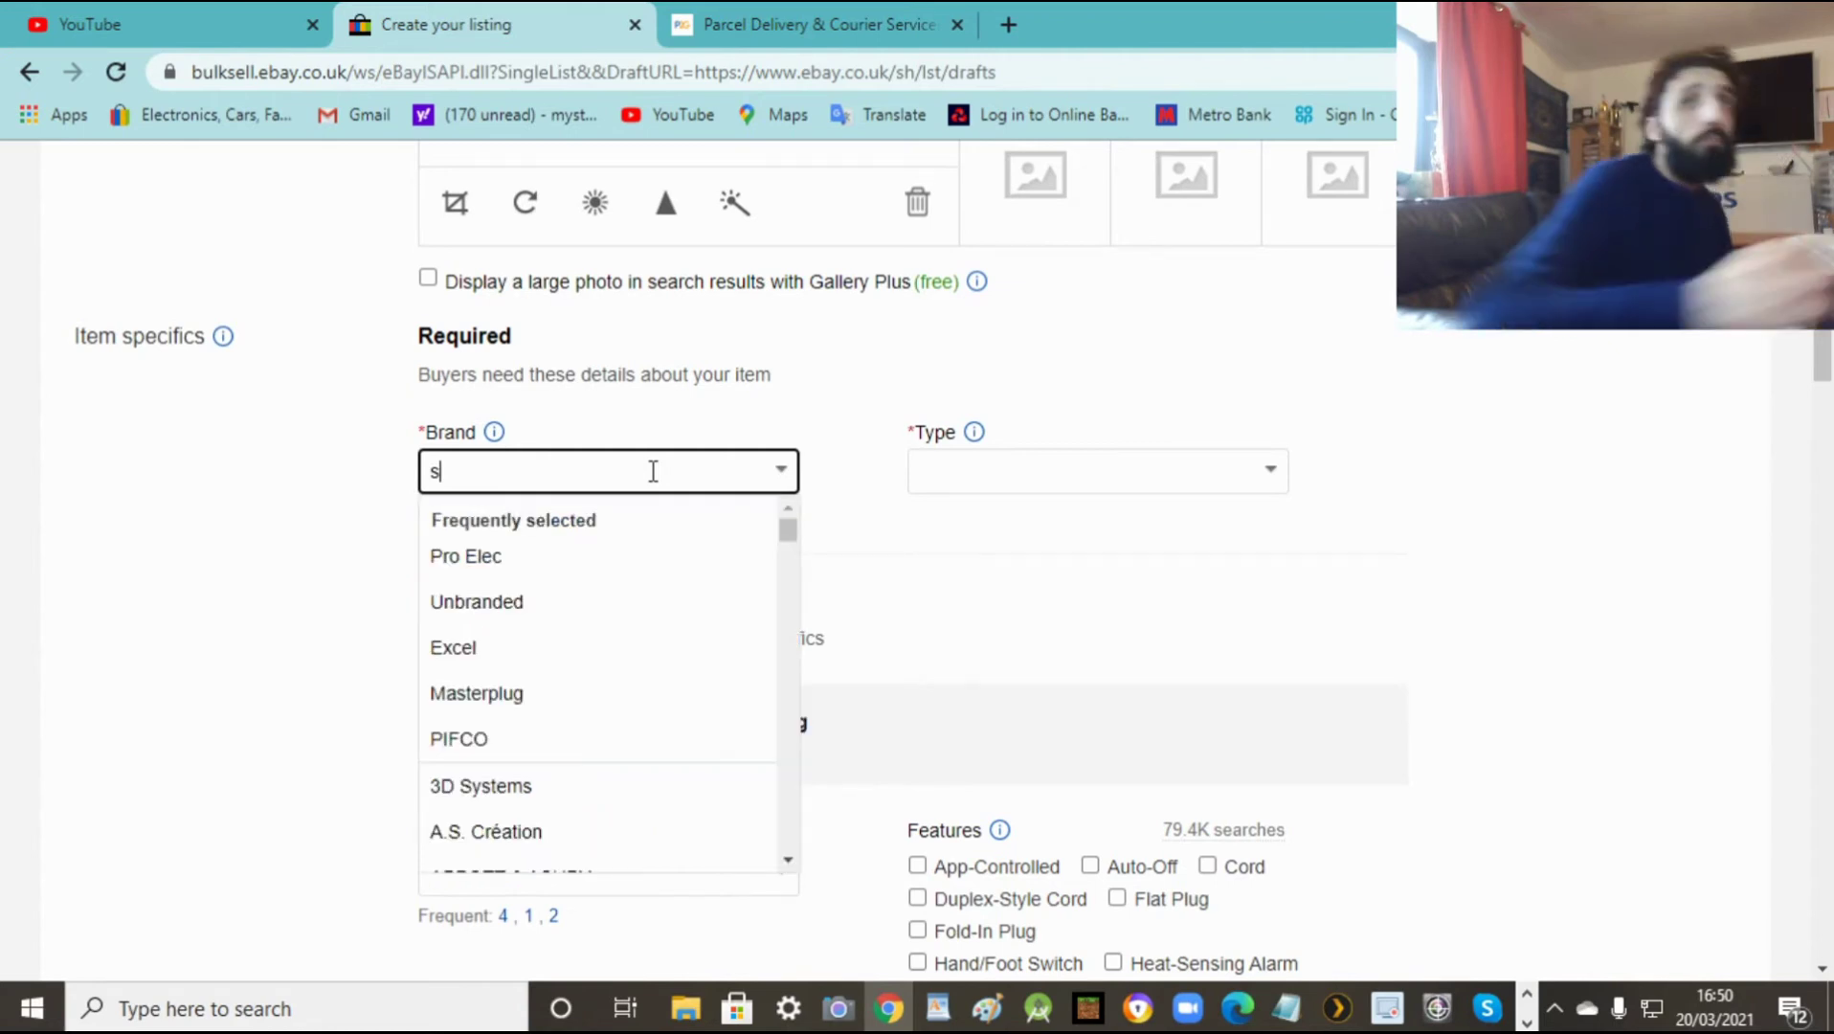
text(tatus)
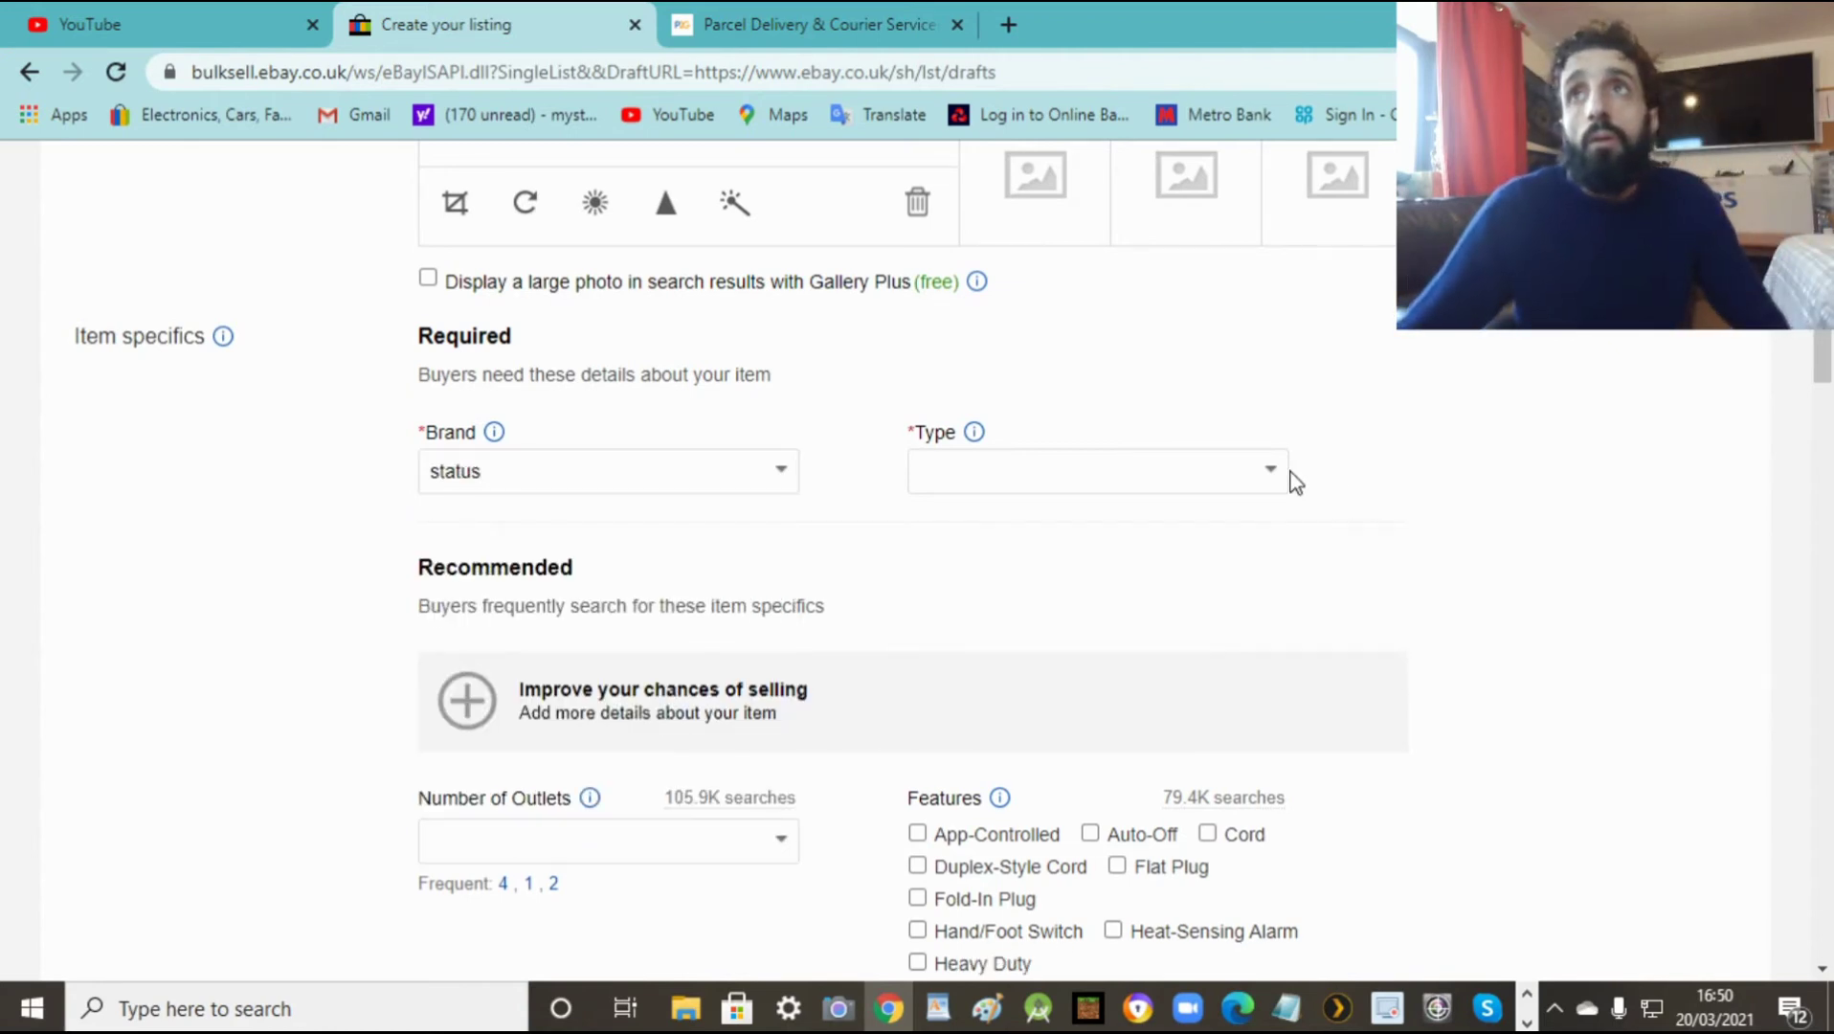
click(1275, 475)
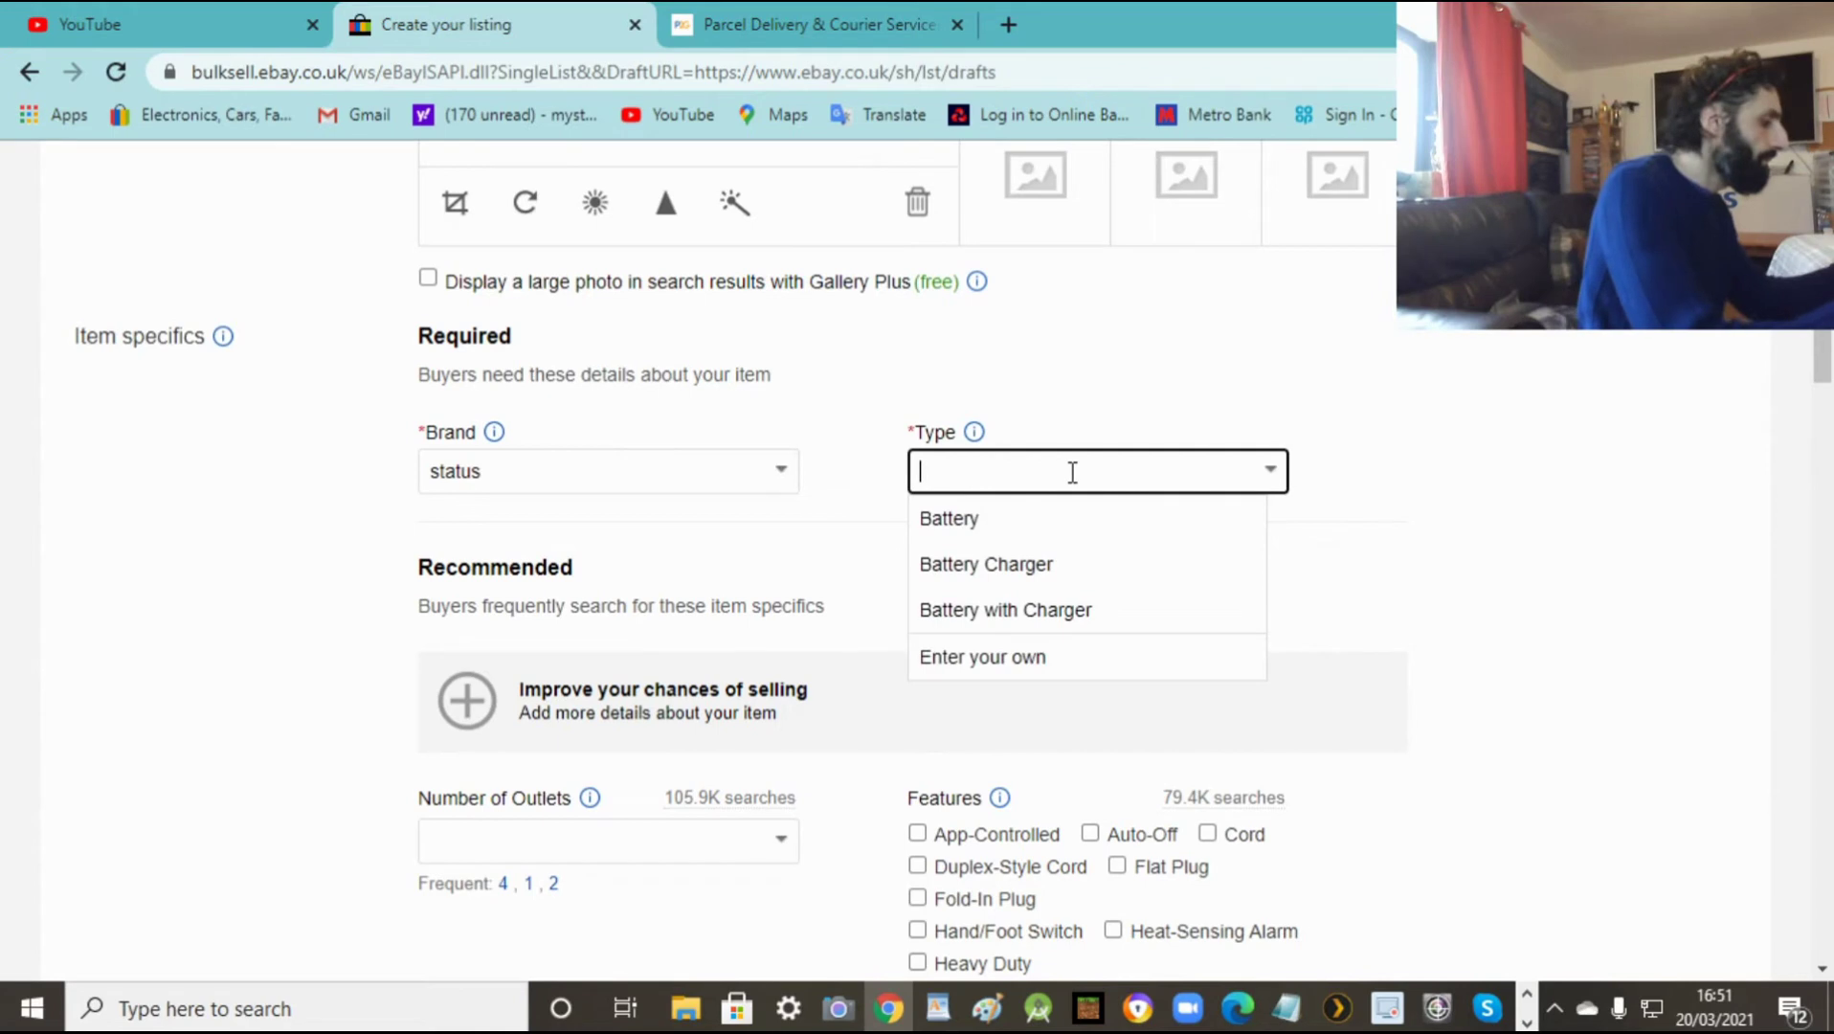
text(4 way socket )
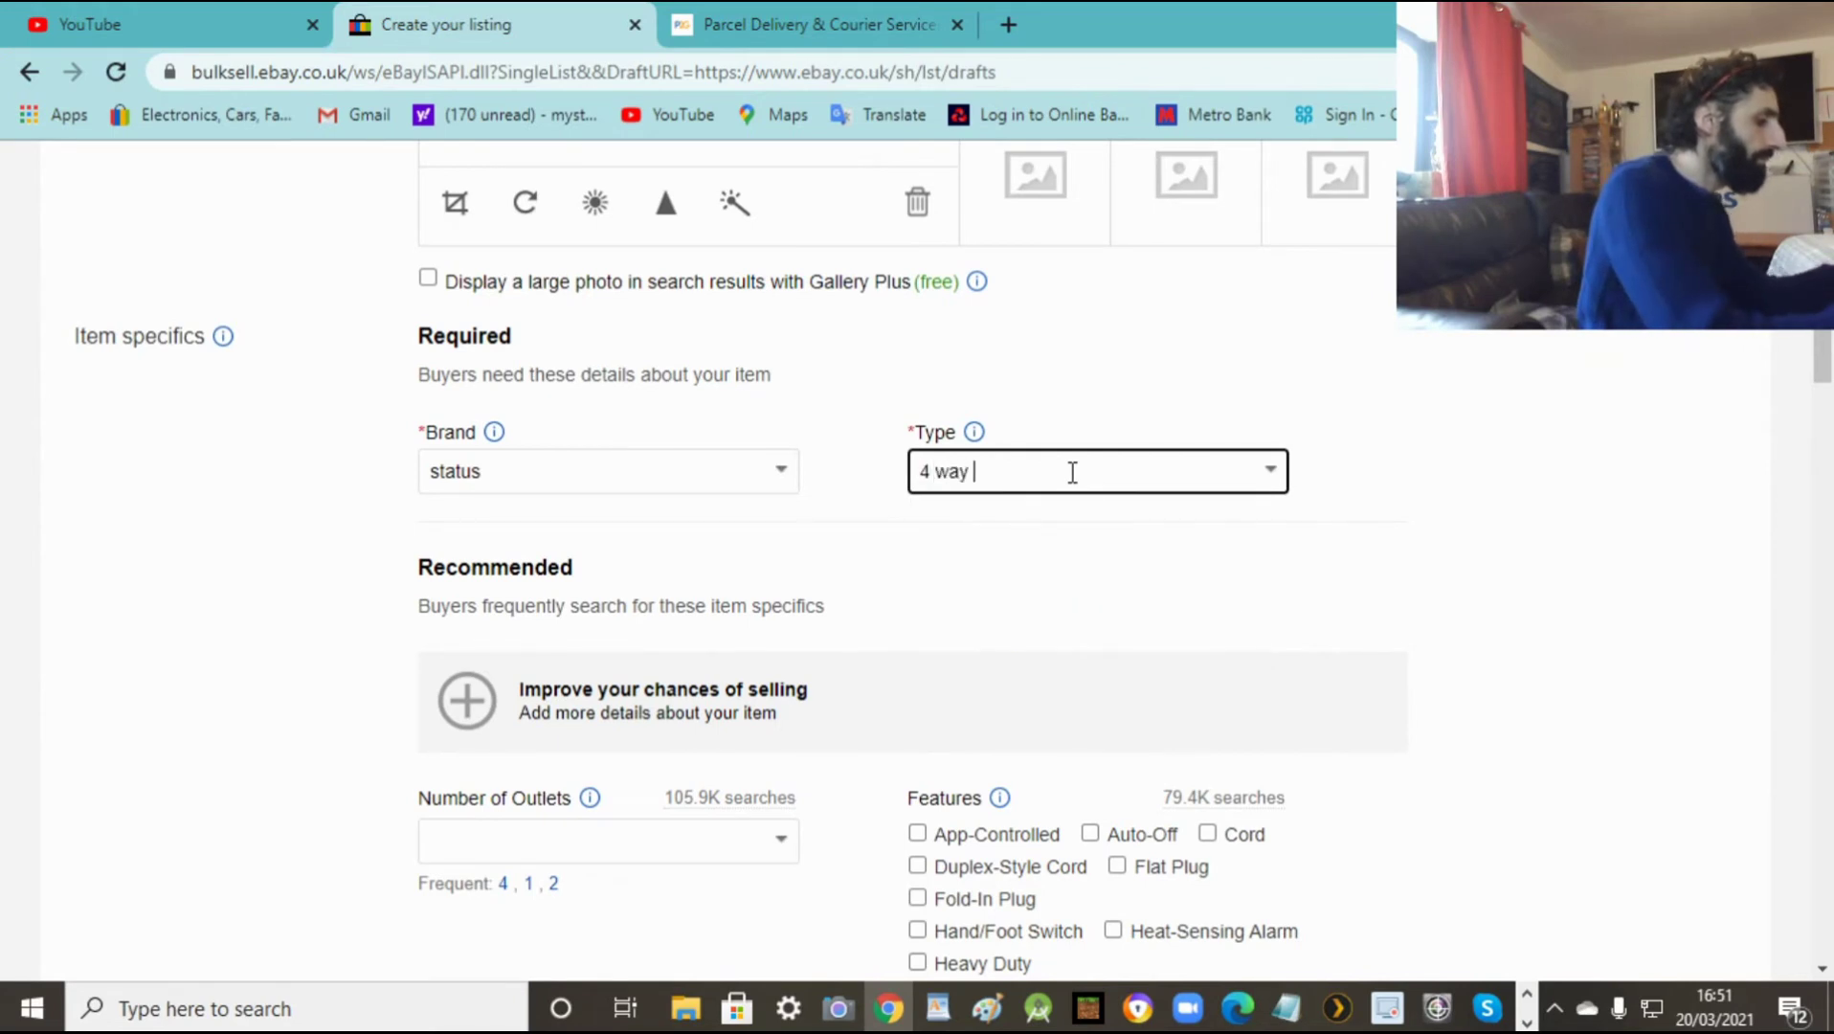
text(adapter)
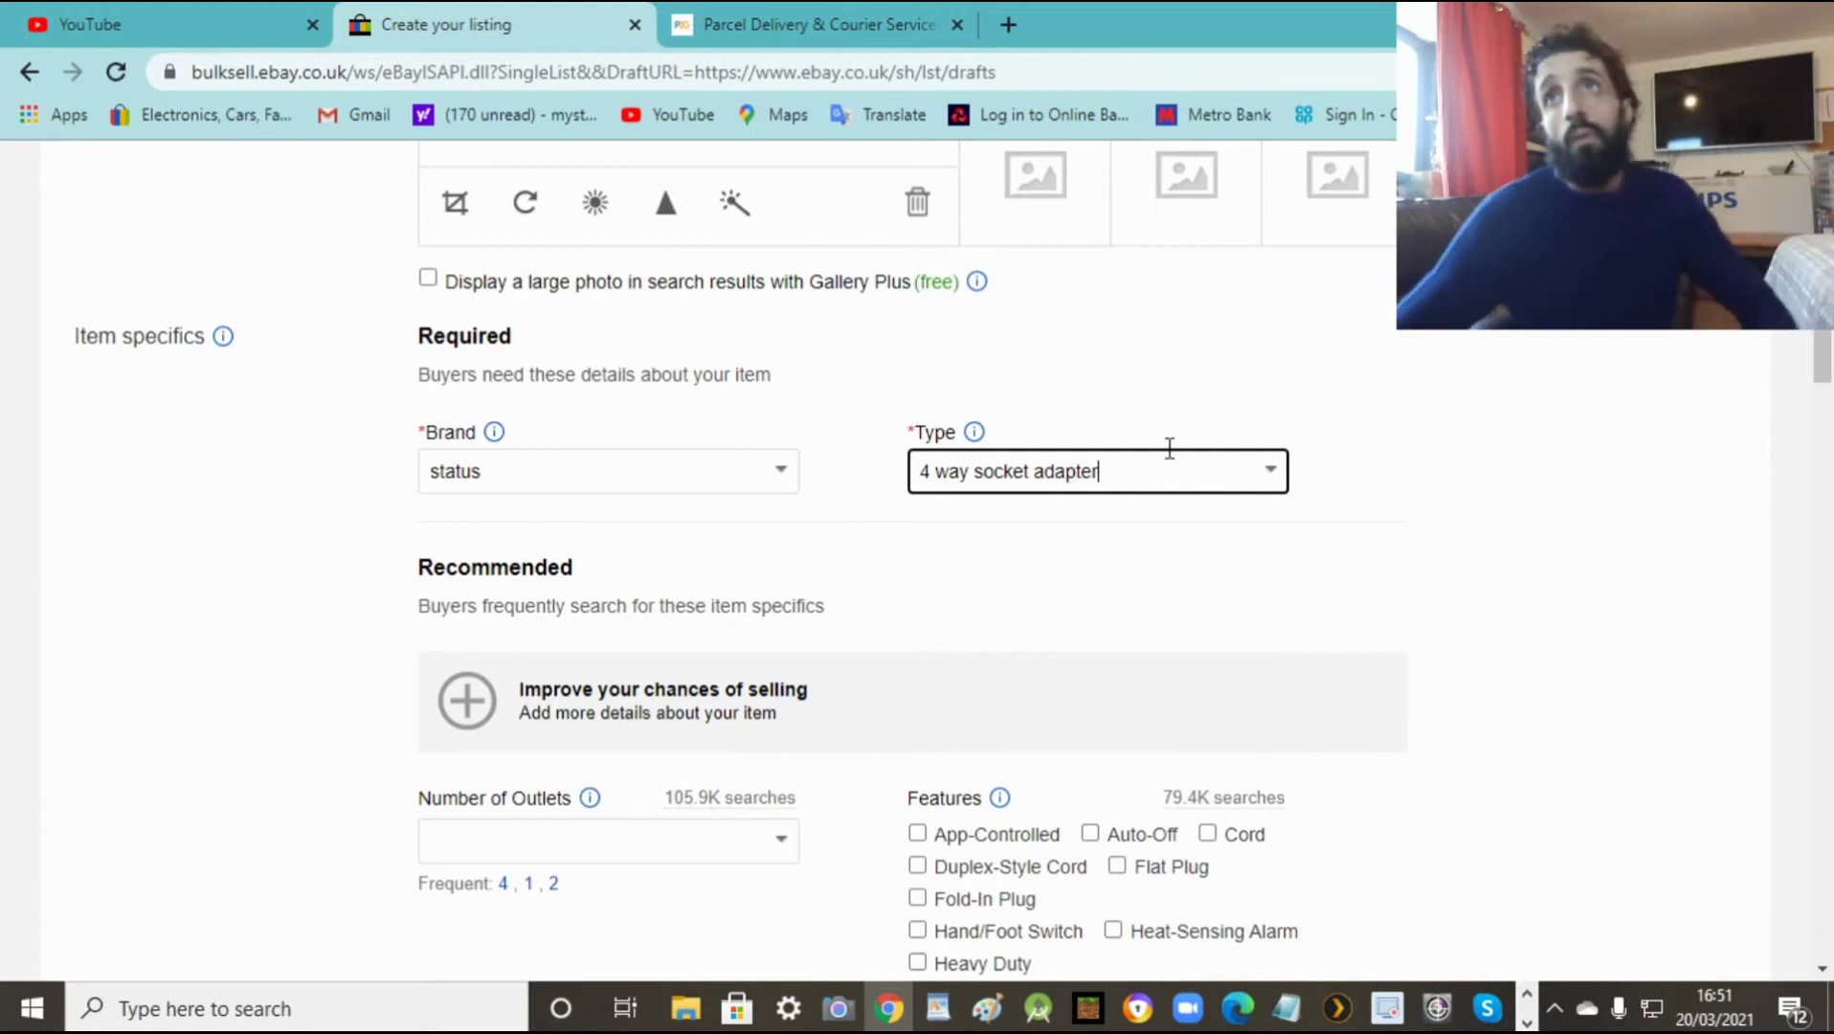
click(1565, 502)
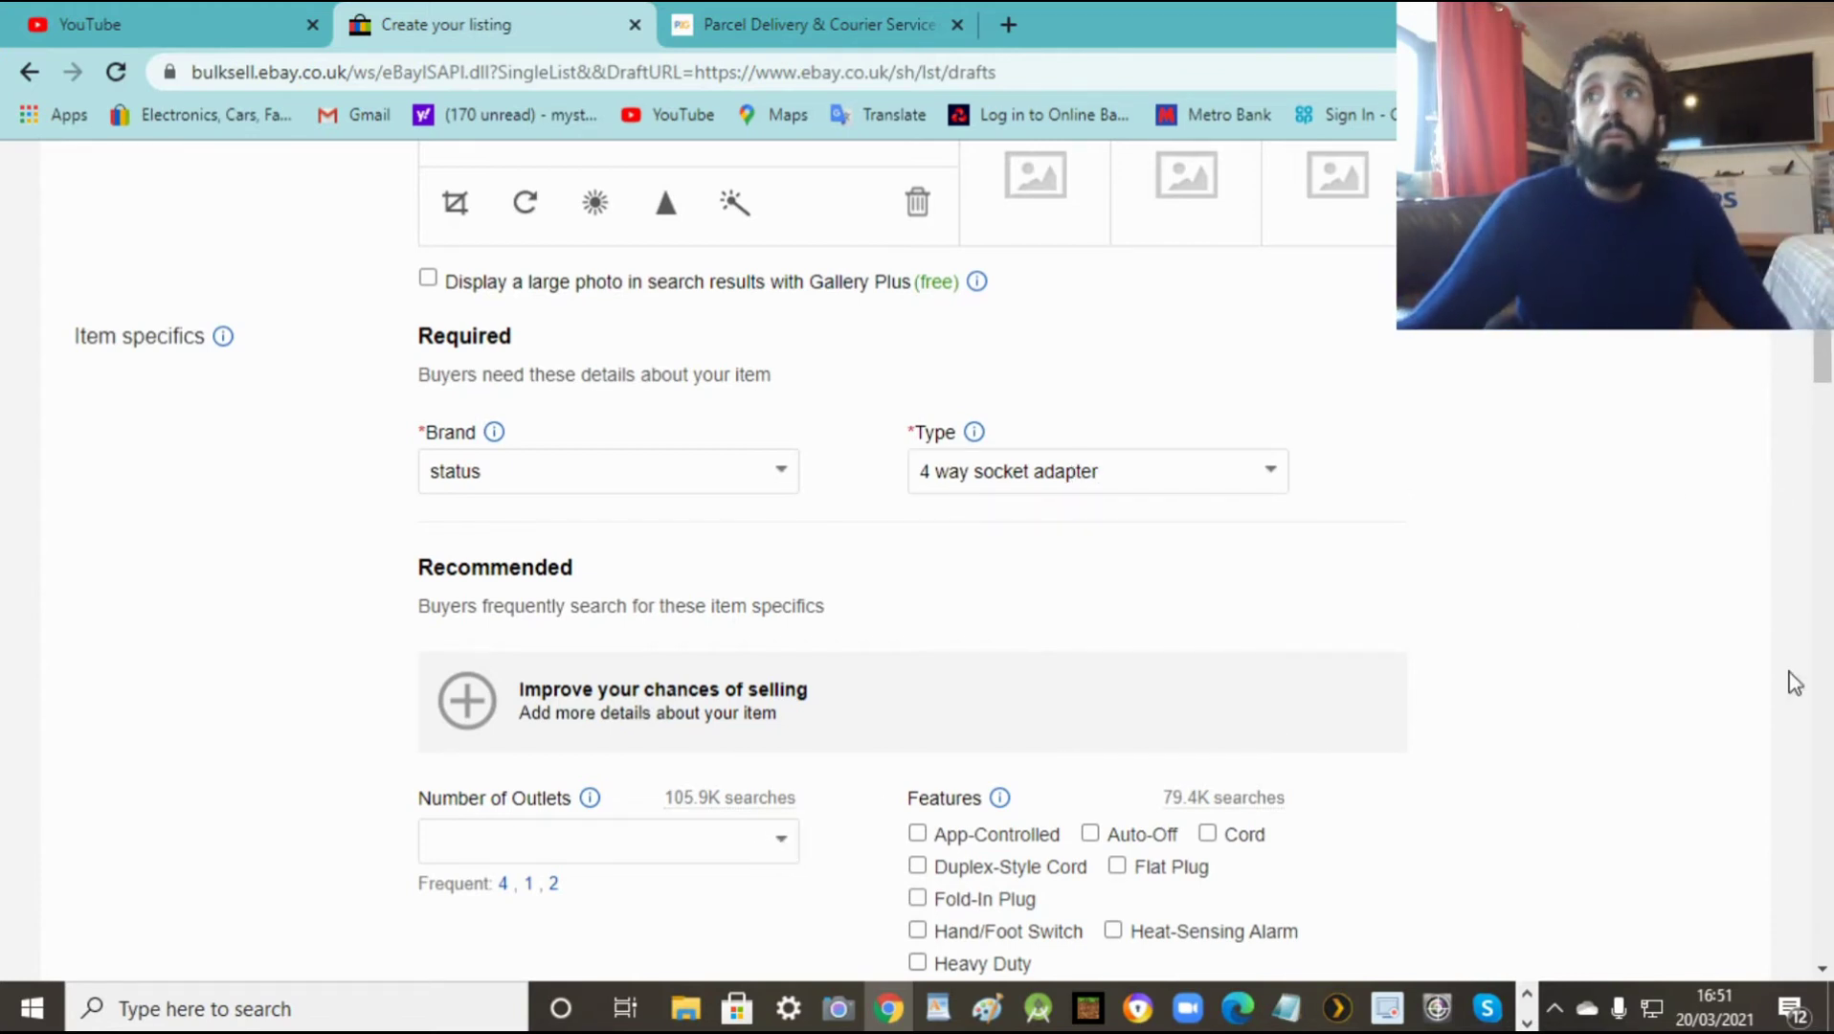
Step: Set the number of outlets to 1, select the Flat Plug feature, and add "surge protection" as a custom feature
drag(1823, 356, 1827, 407)
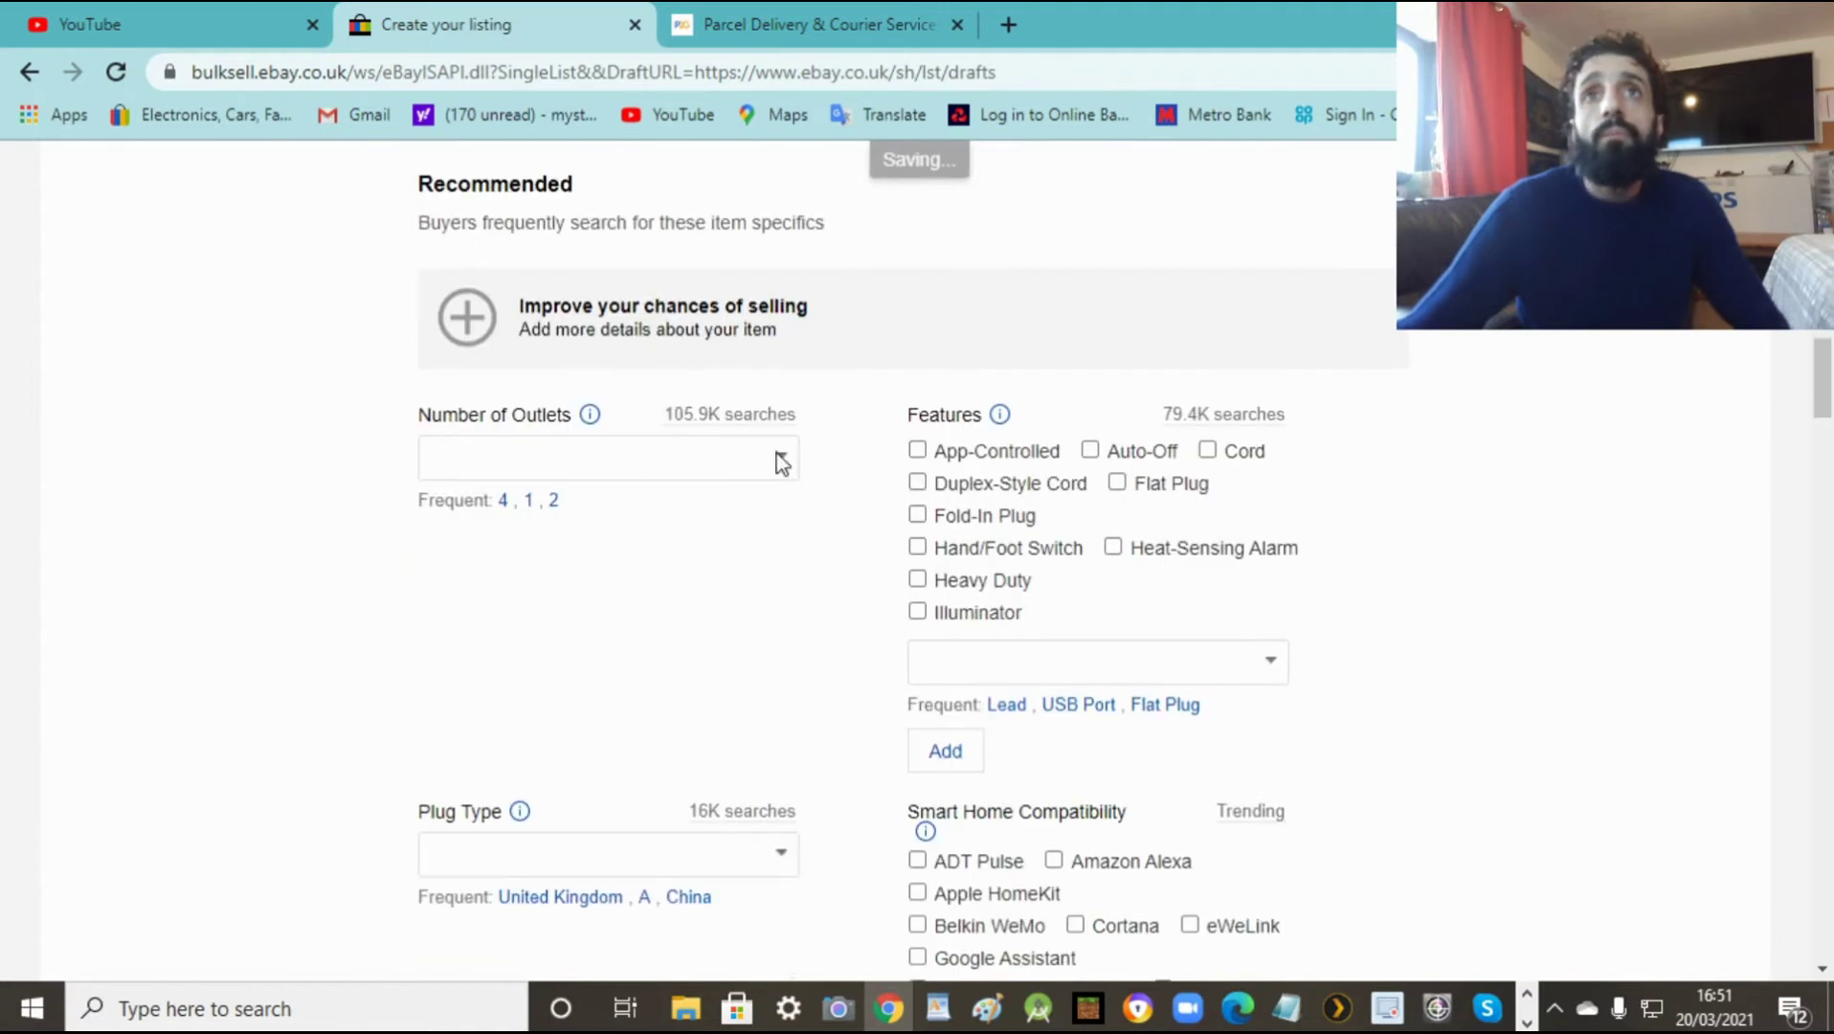
click(529, 500)
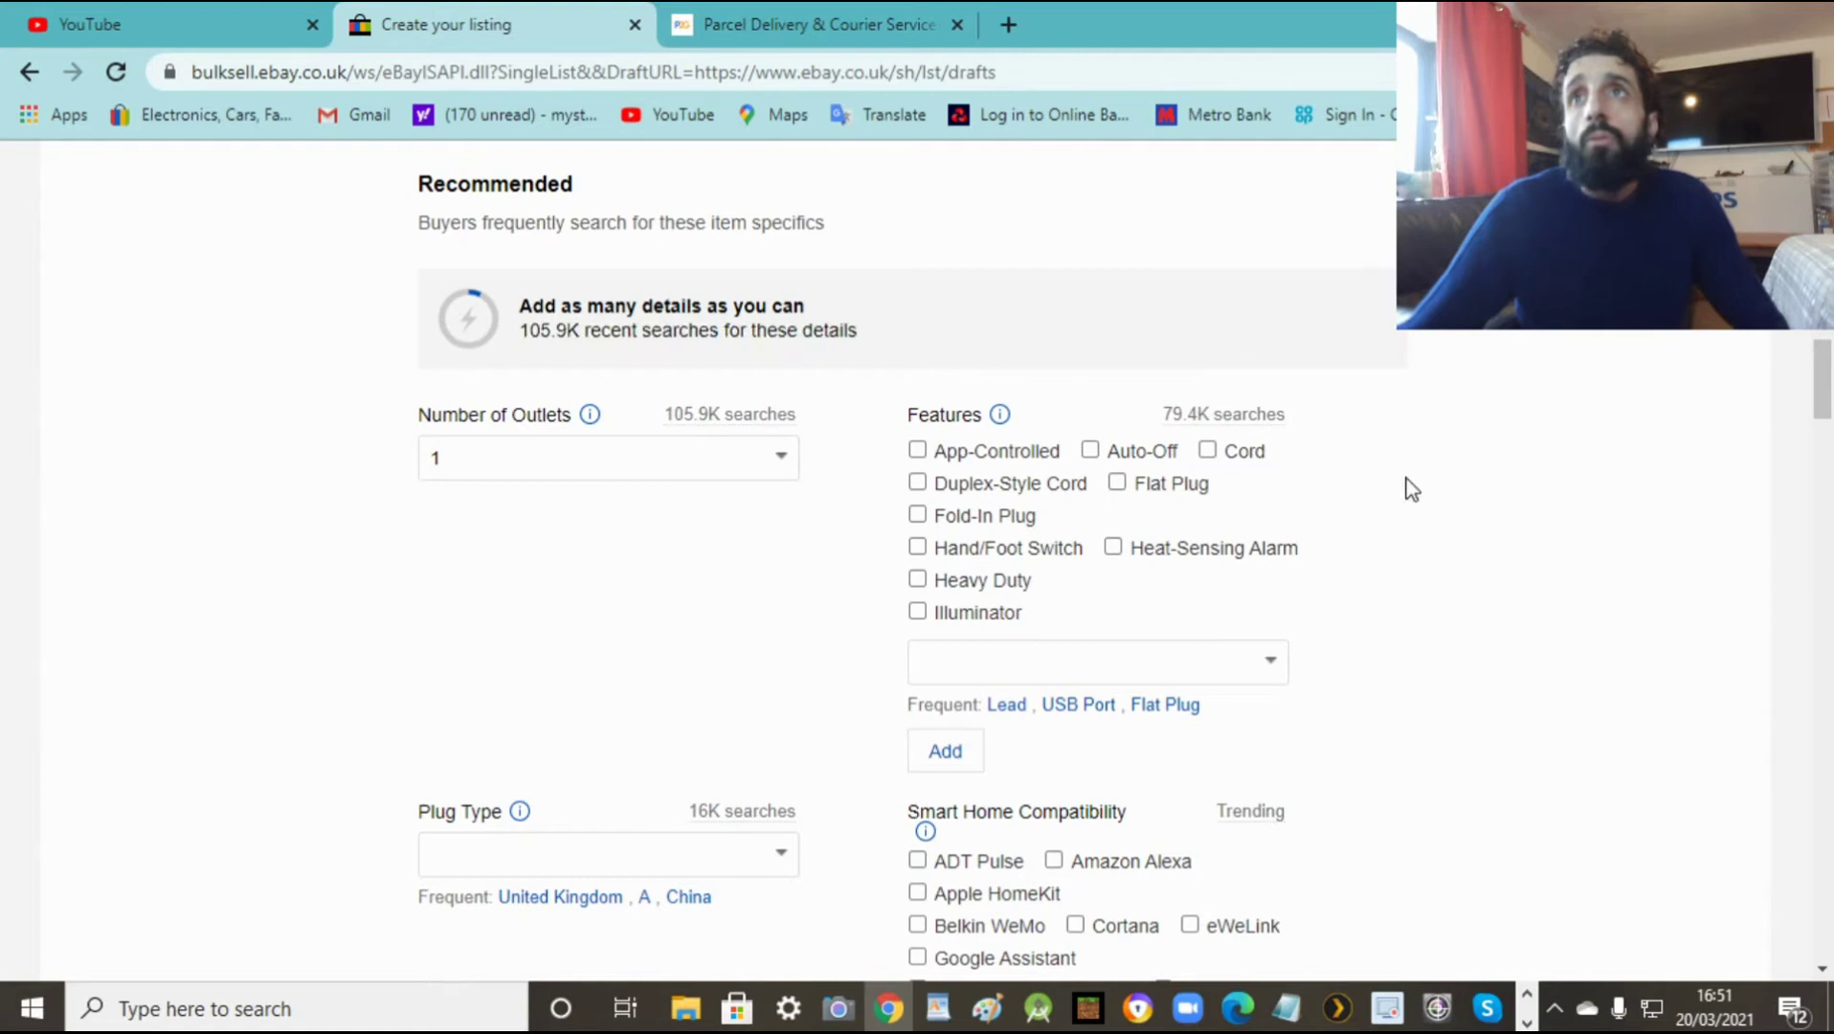
click(1117, 483)
click(1120, 674)
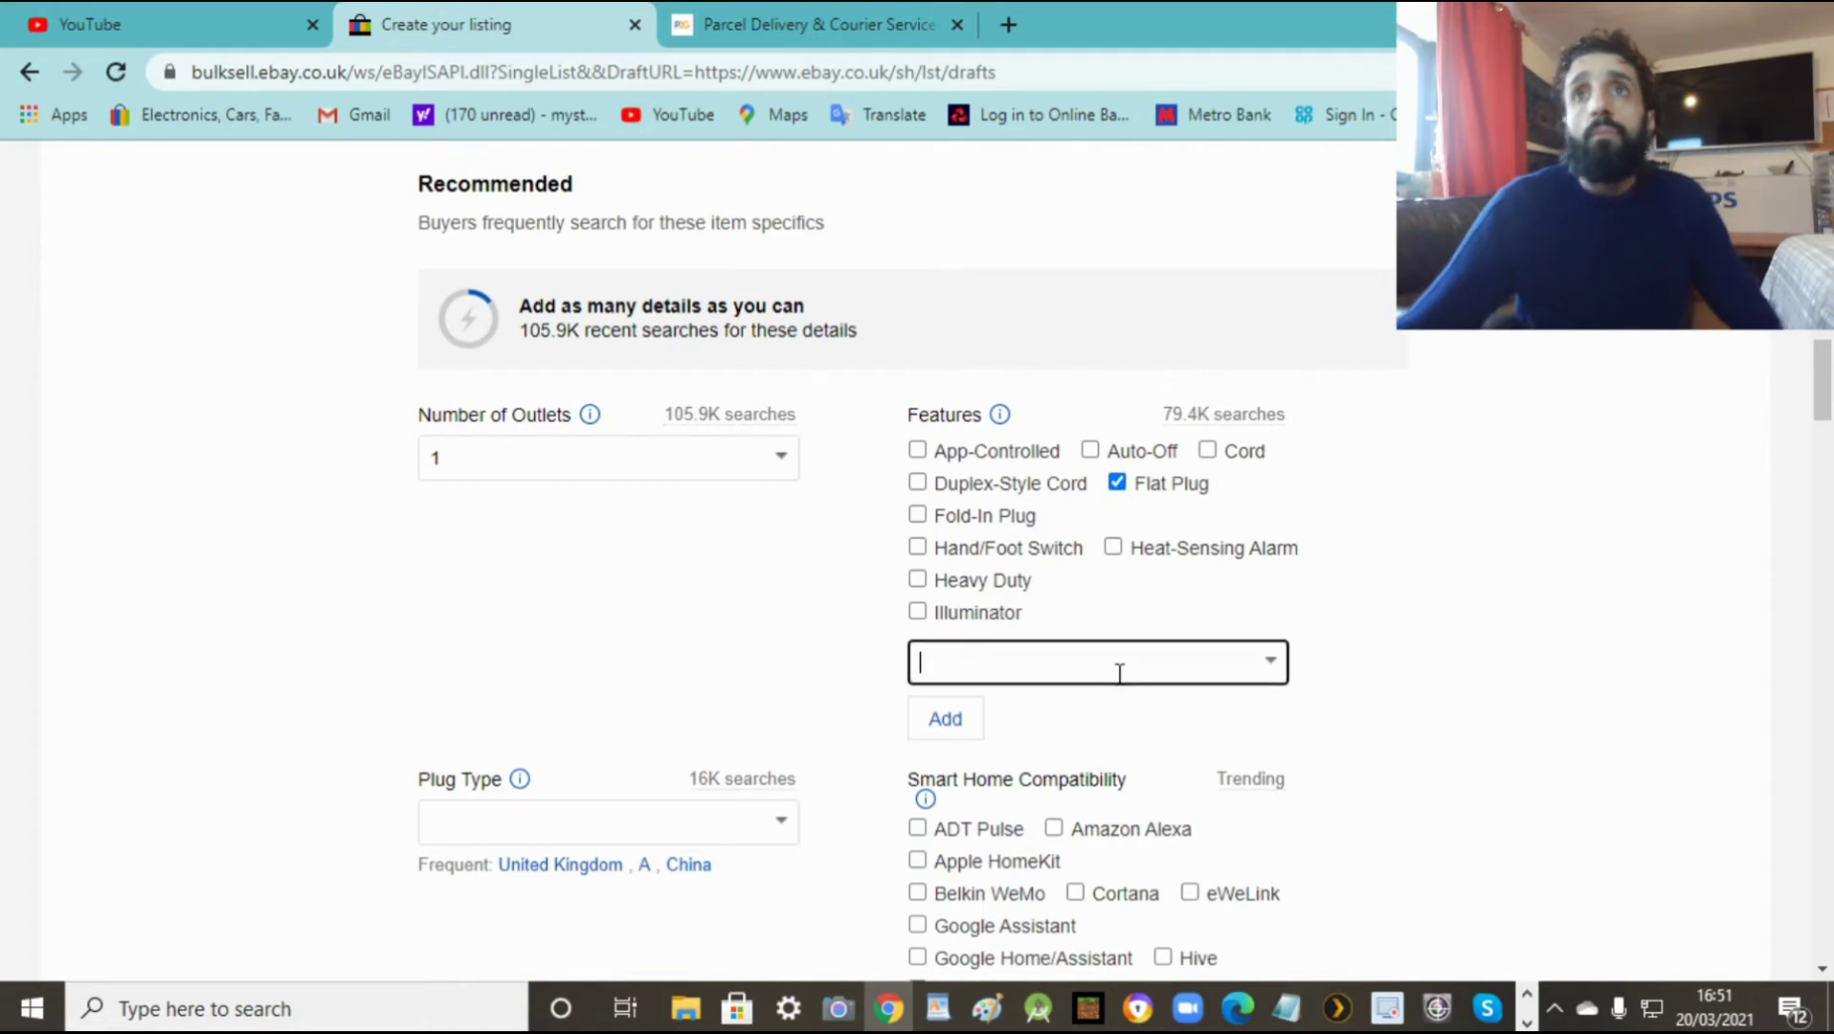
text(surge)
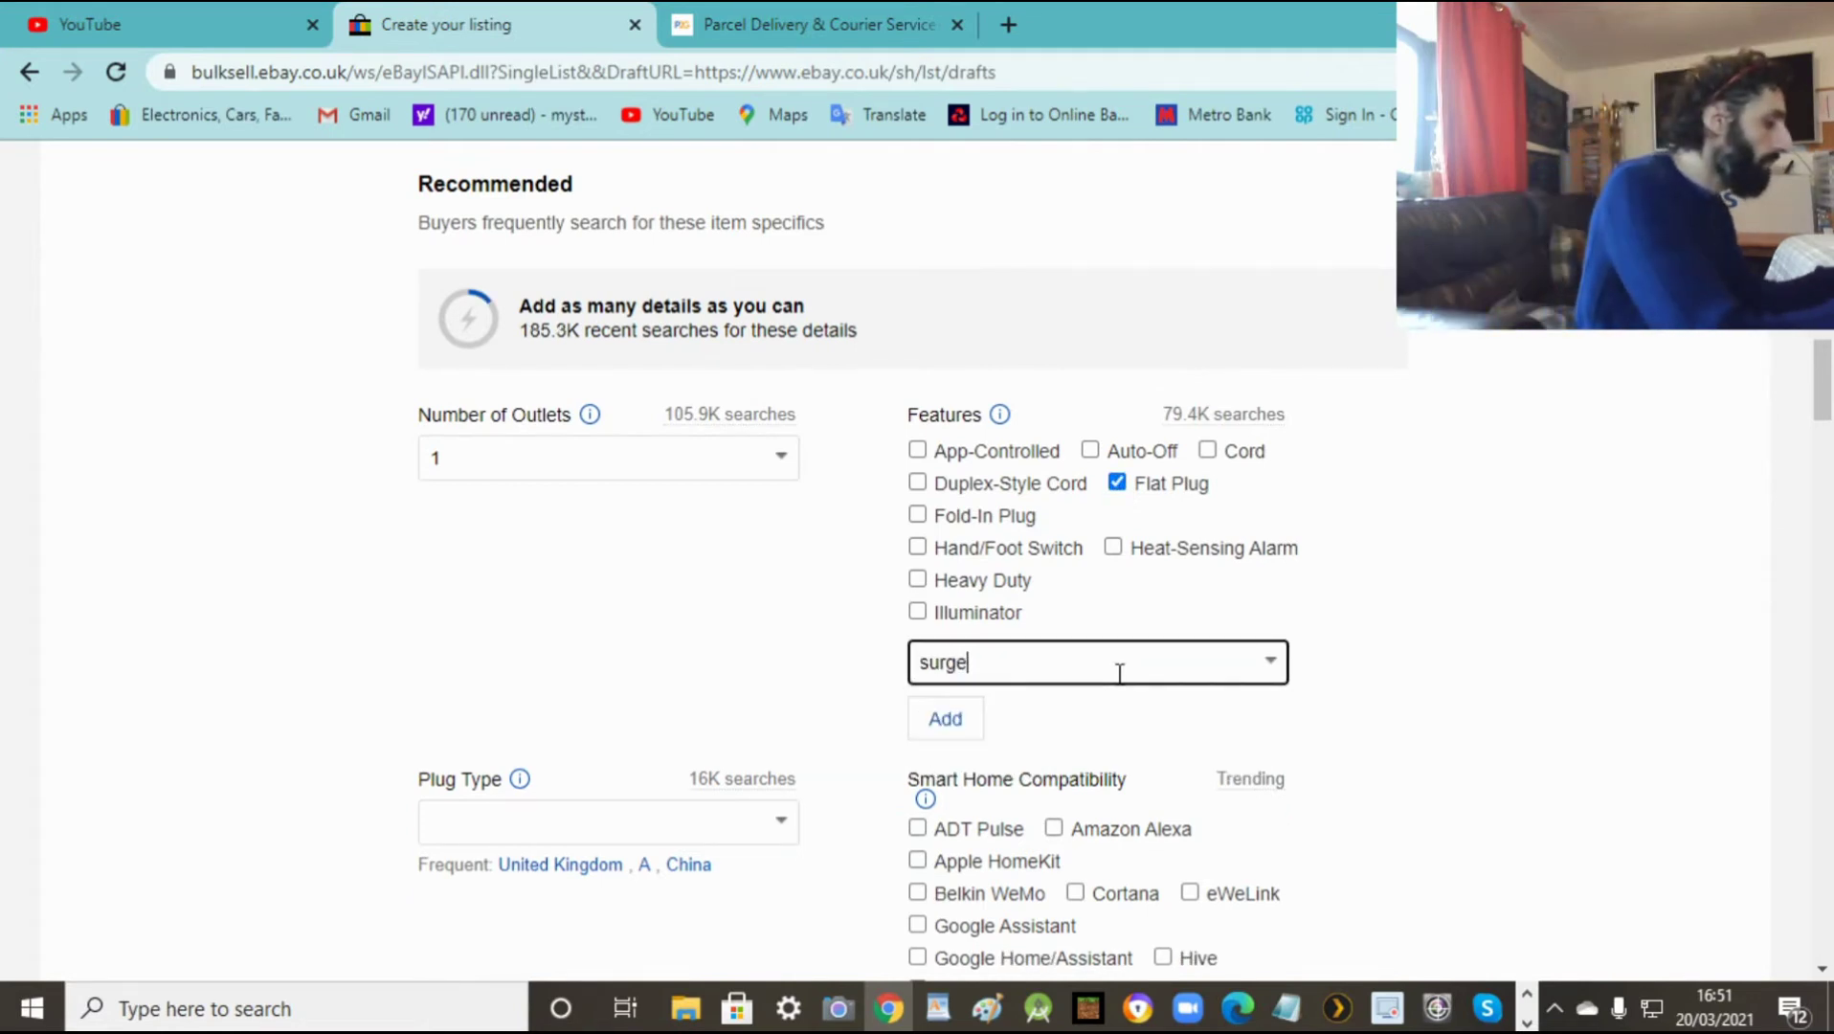
text( protection)
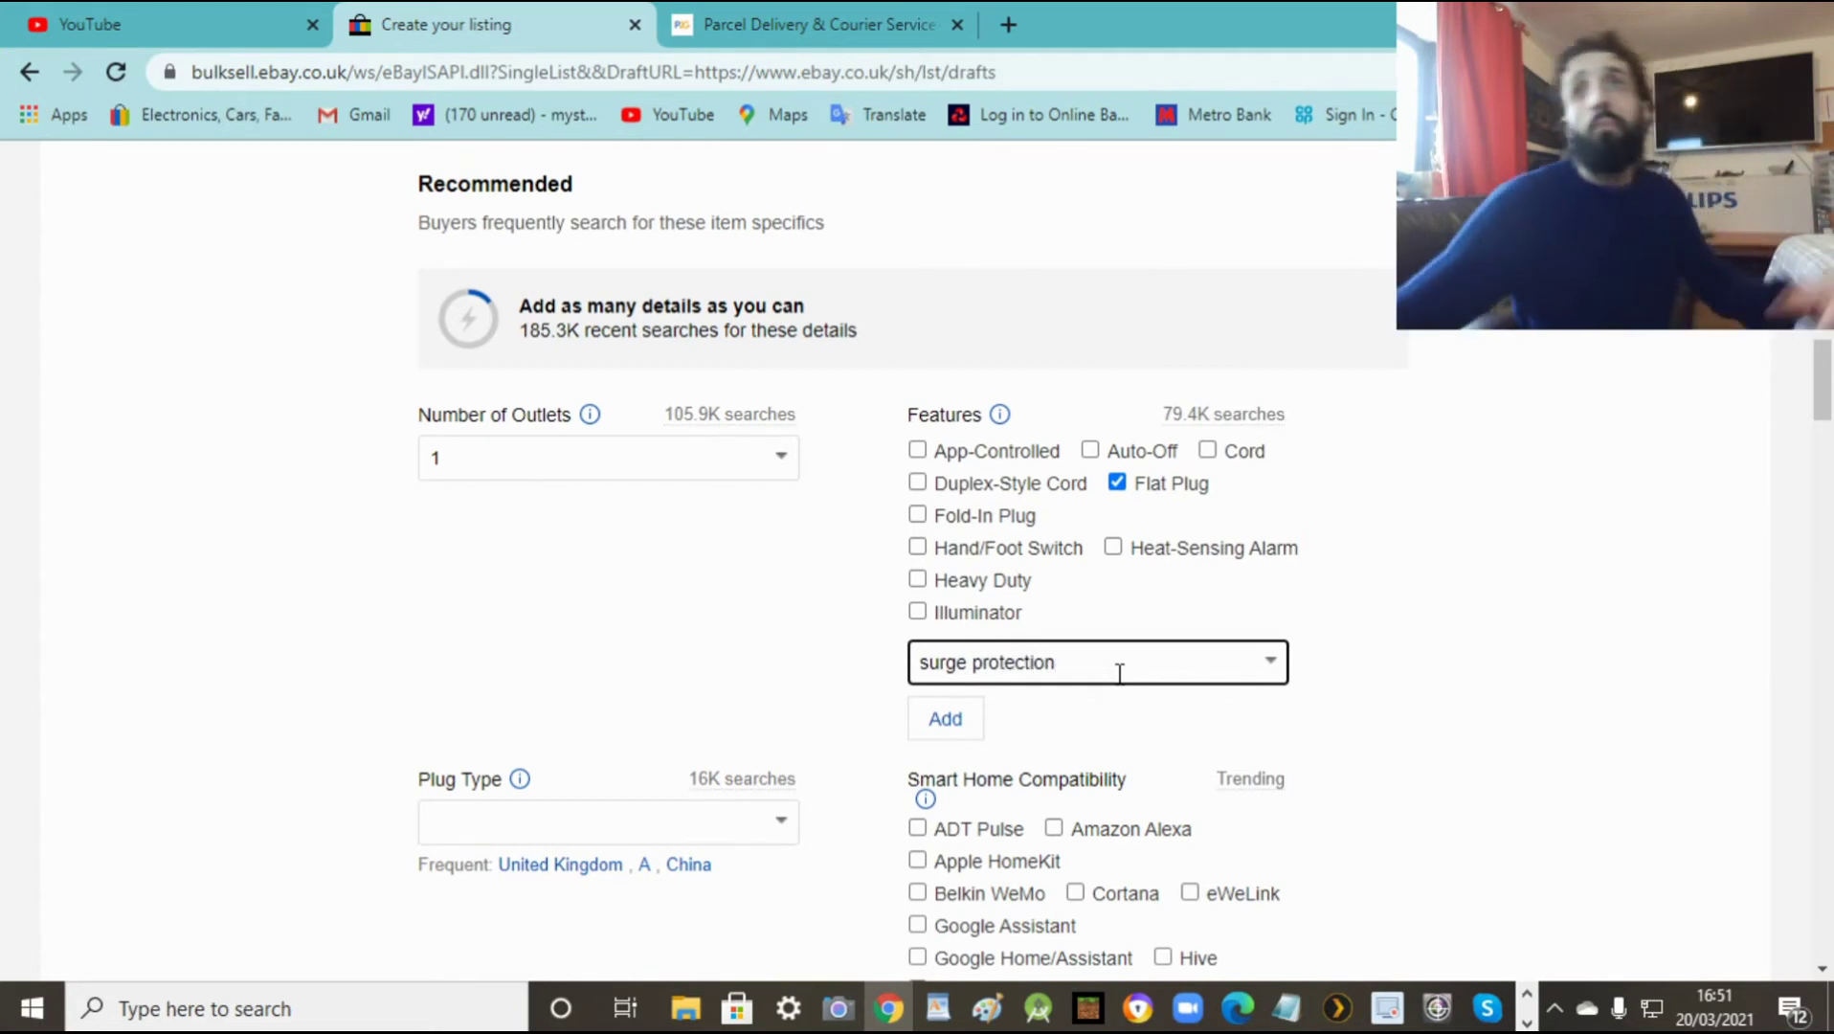
click(955, 725)
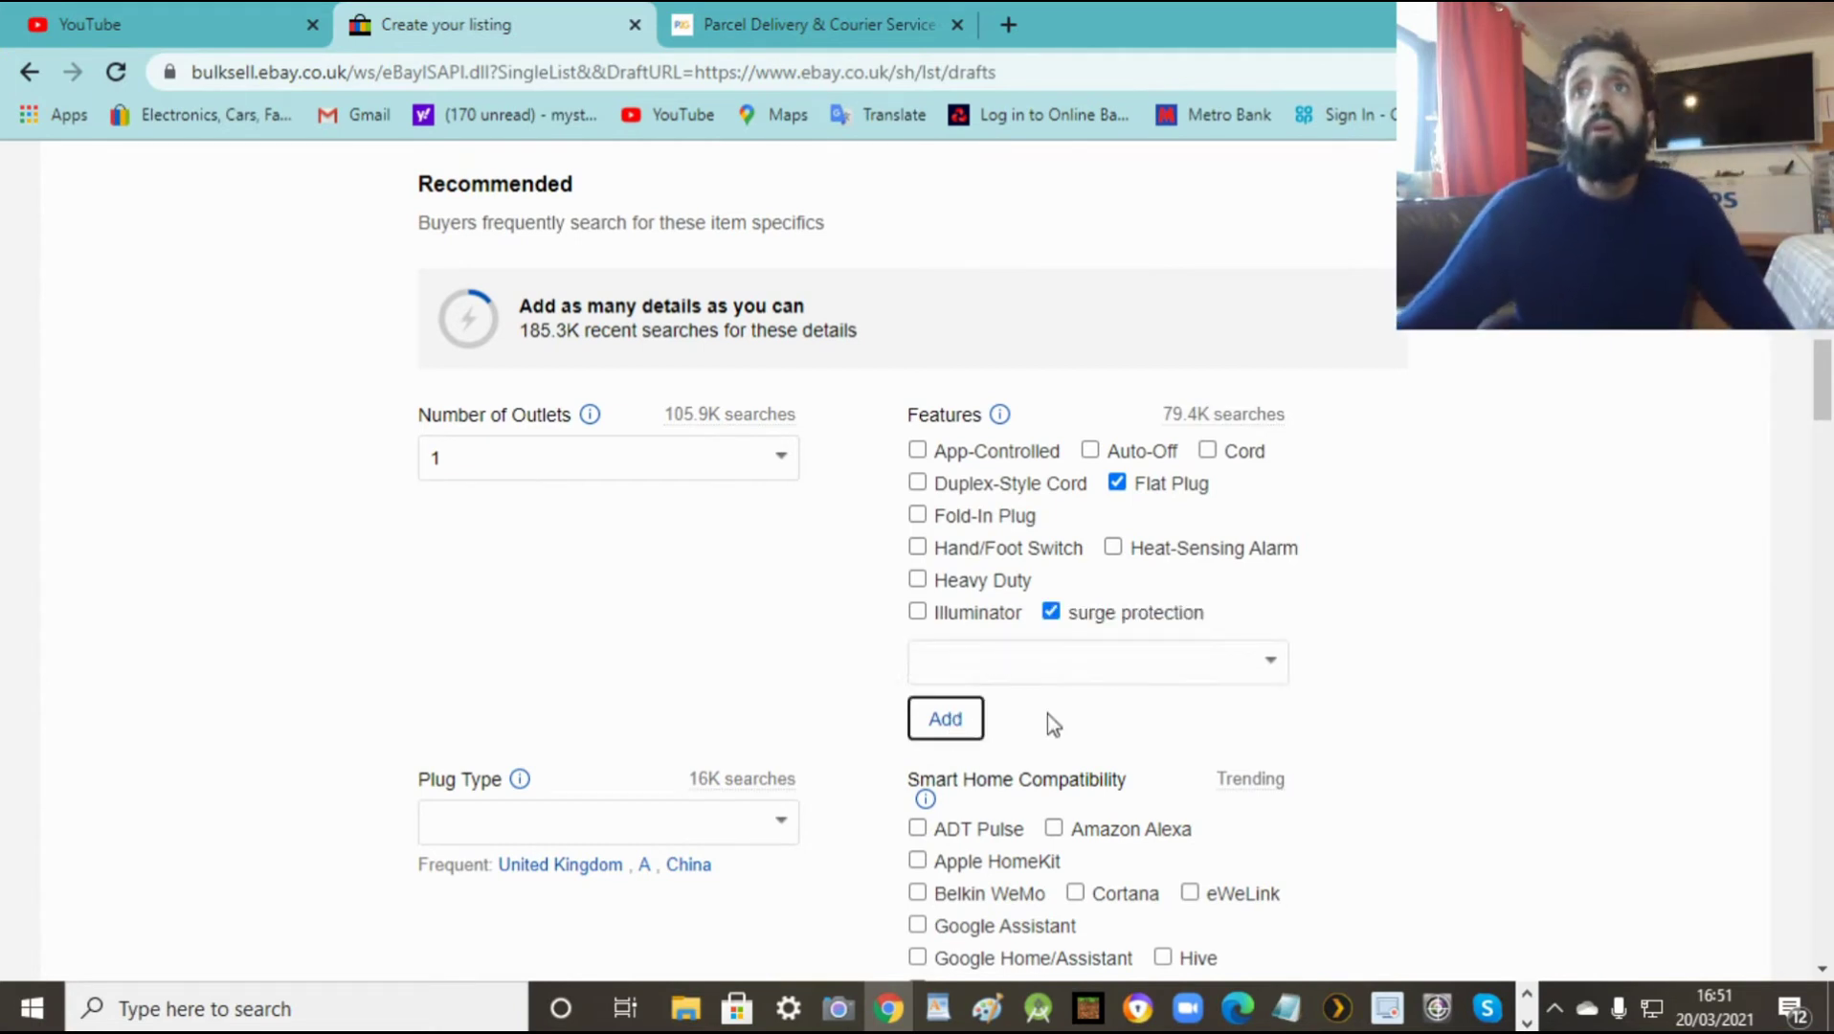
Step: Set the maximum input current to 13A in the recommended item specifics
scroll(1759, 751, down, 5)
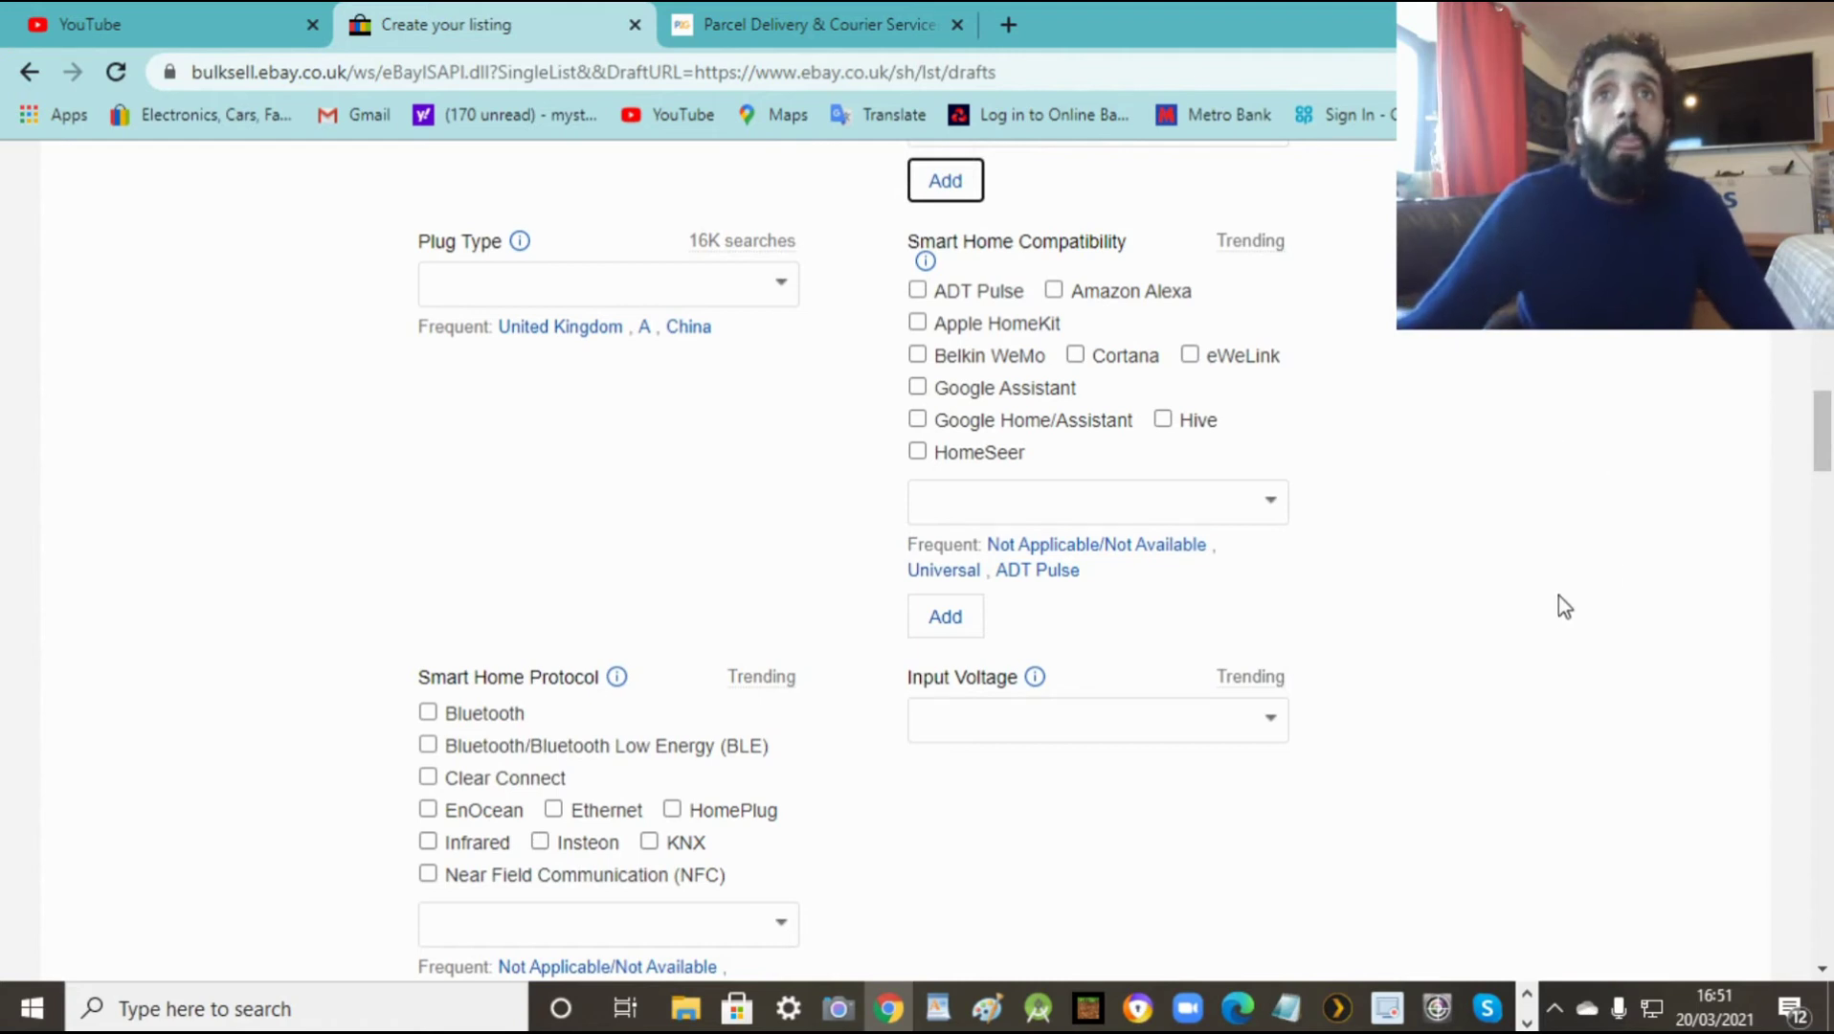
scroll(1559, 597, down, 4)
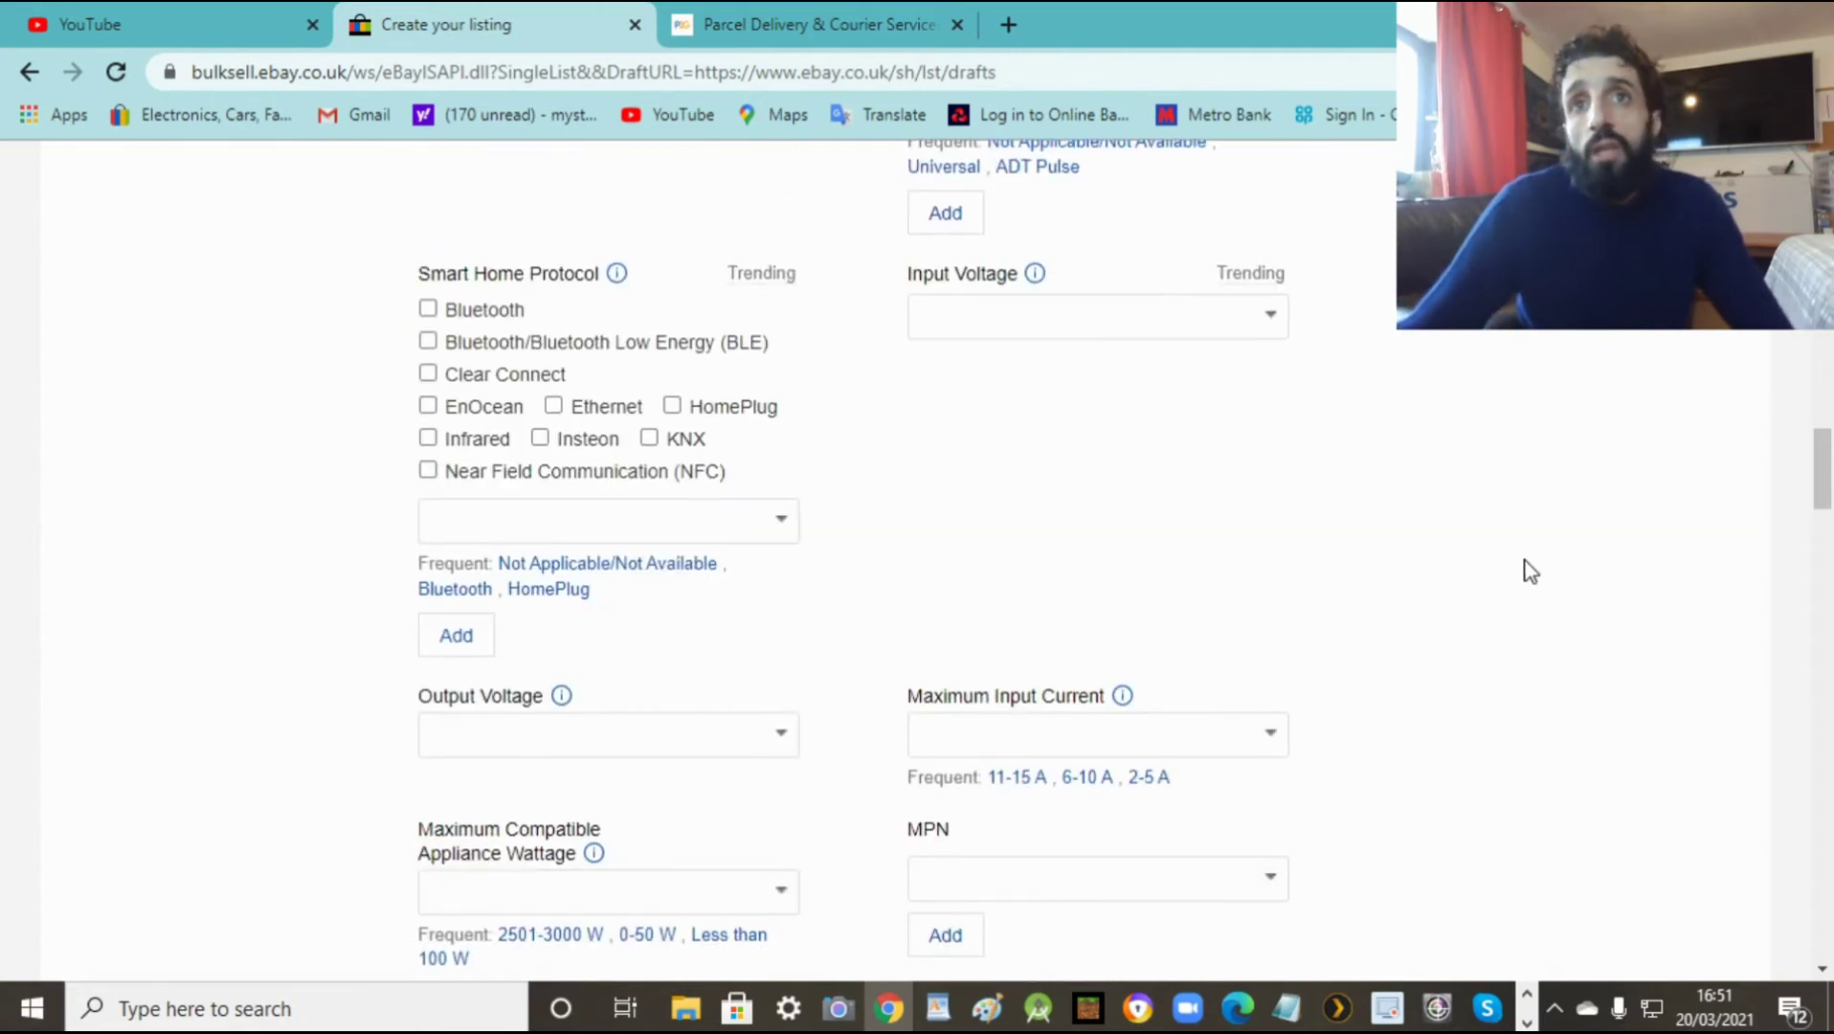
drag(1825, 468, 1825, 517)
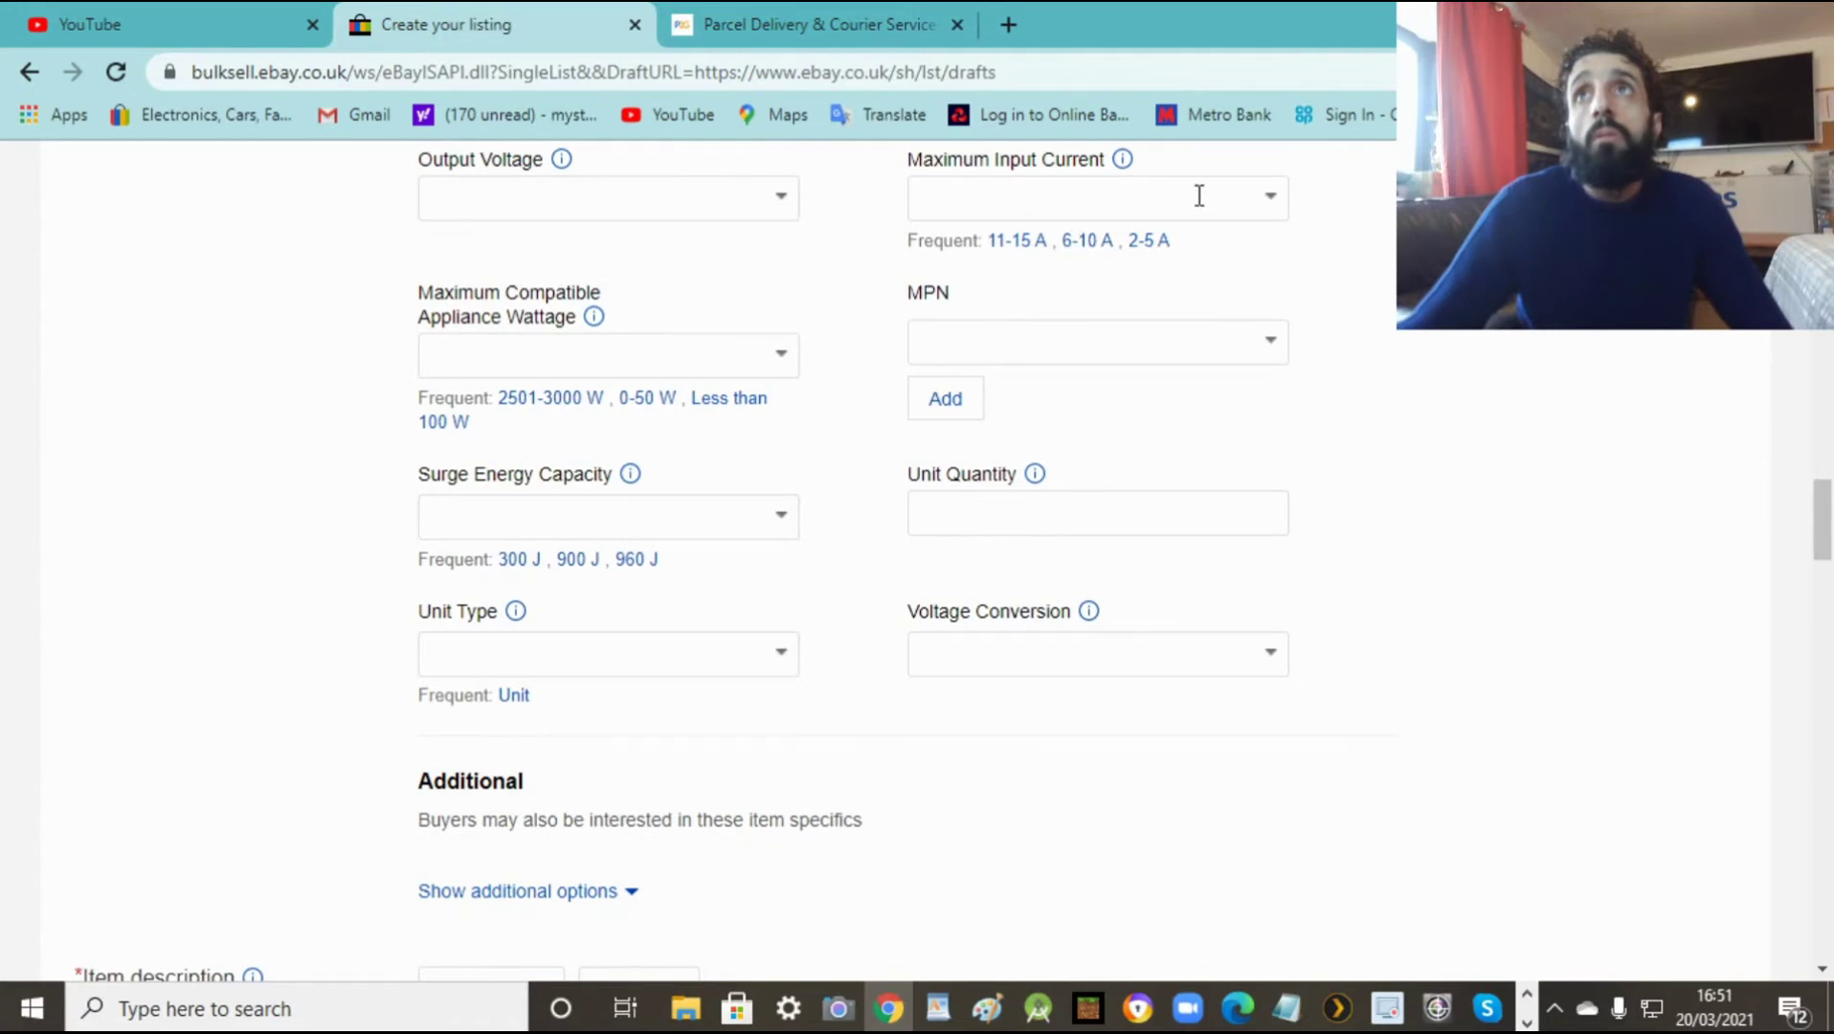
click(1271, 204)
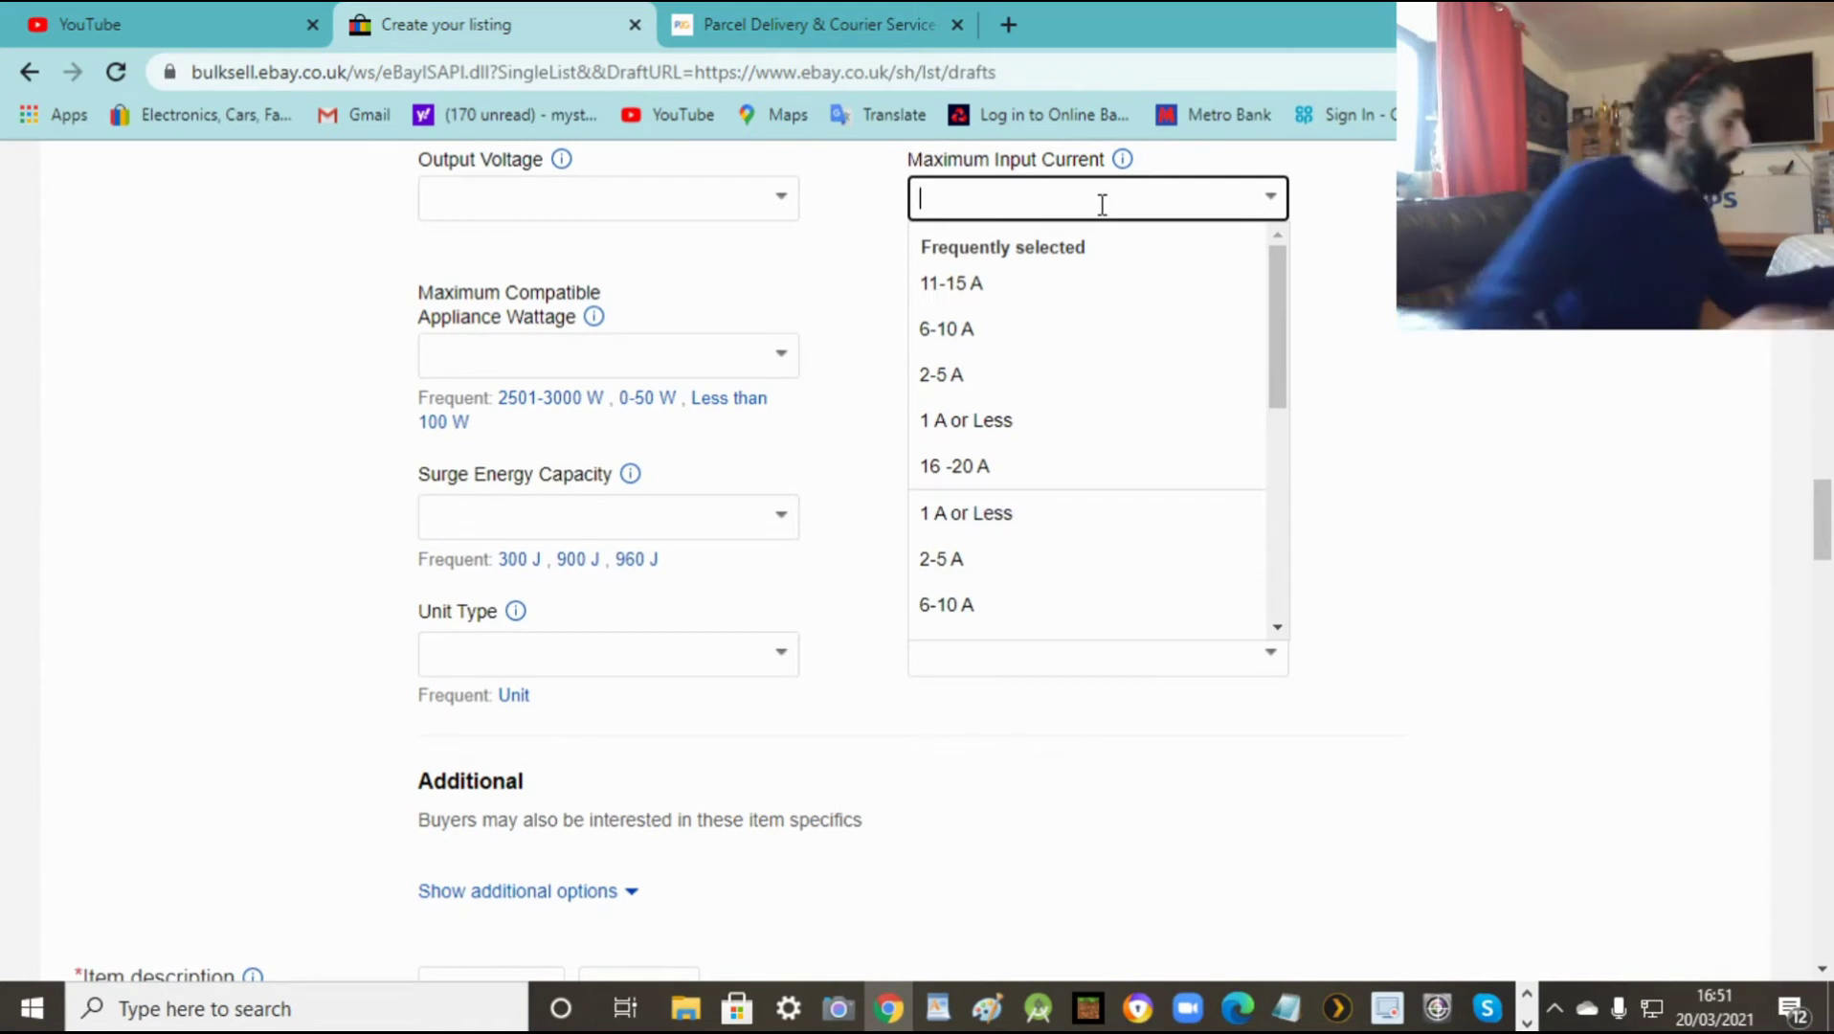
text(13A)
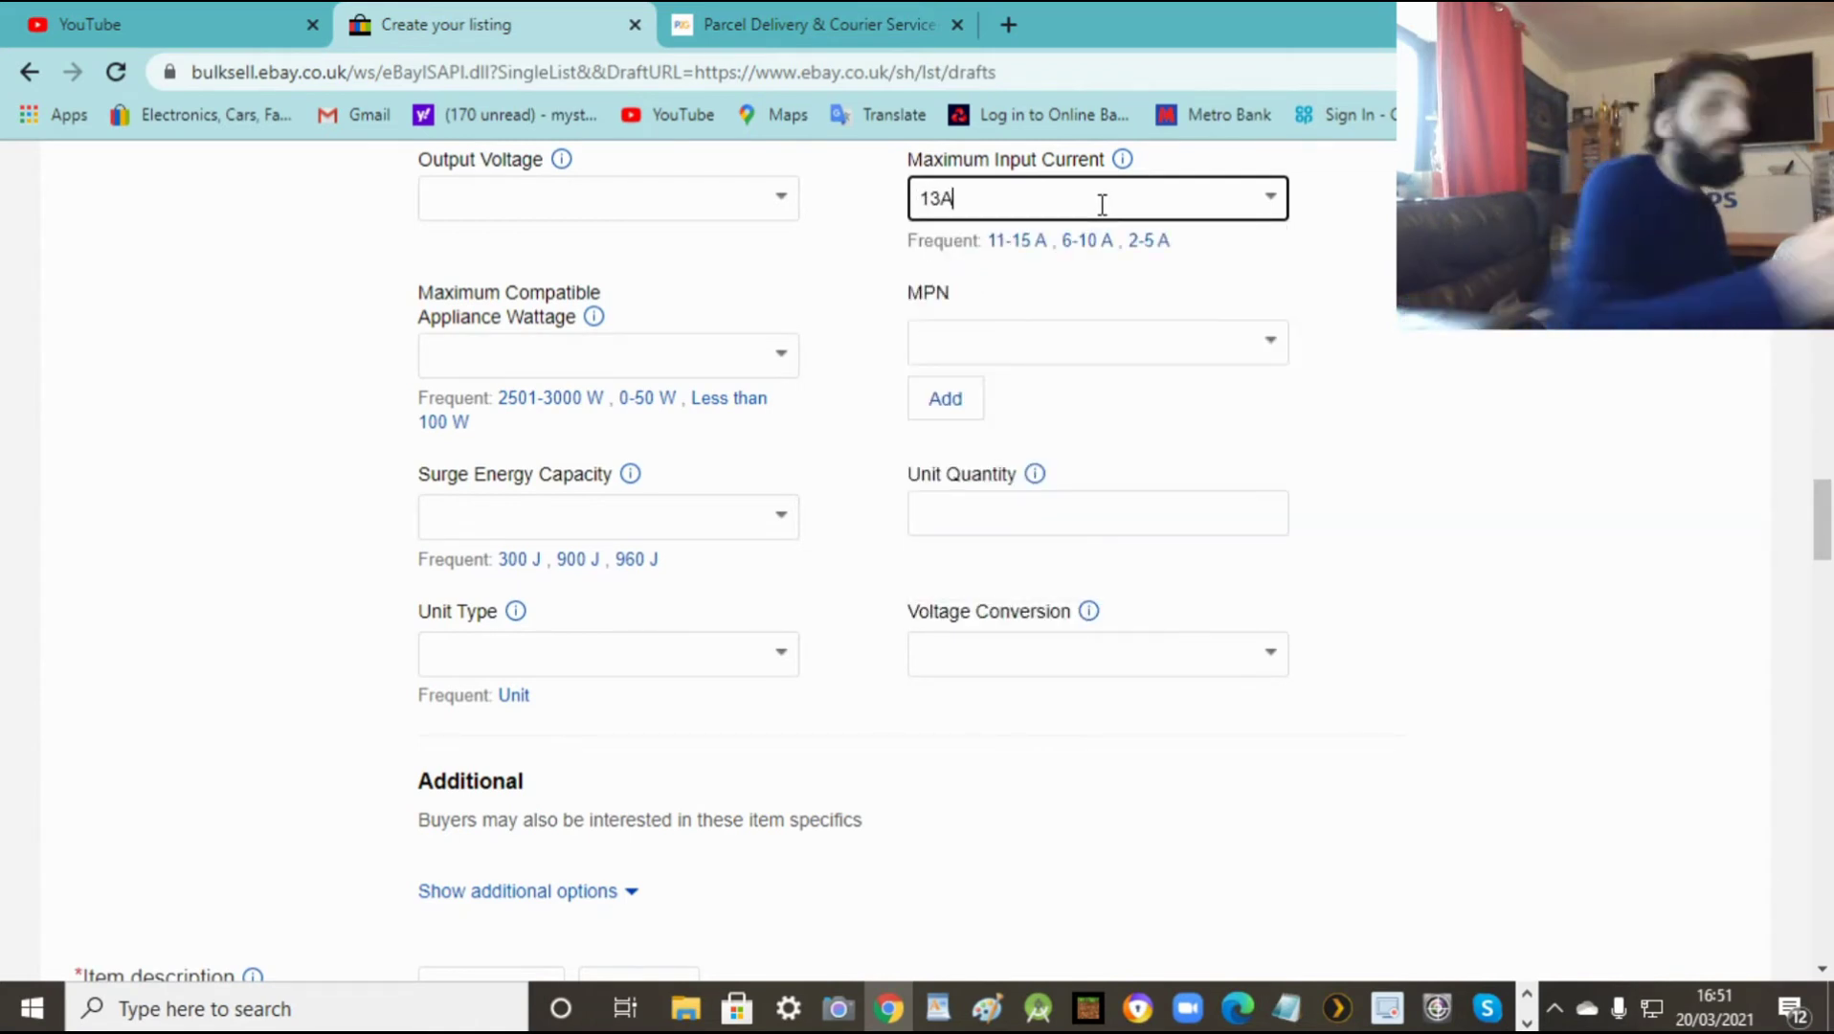
Step: Switch to WordPad and copy the "4-WAY PLUG ADAPTER" text block, from its heading through "must not exceed 13A"
click(1443, 346)
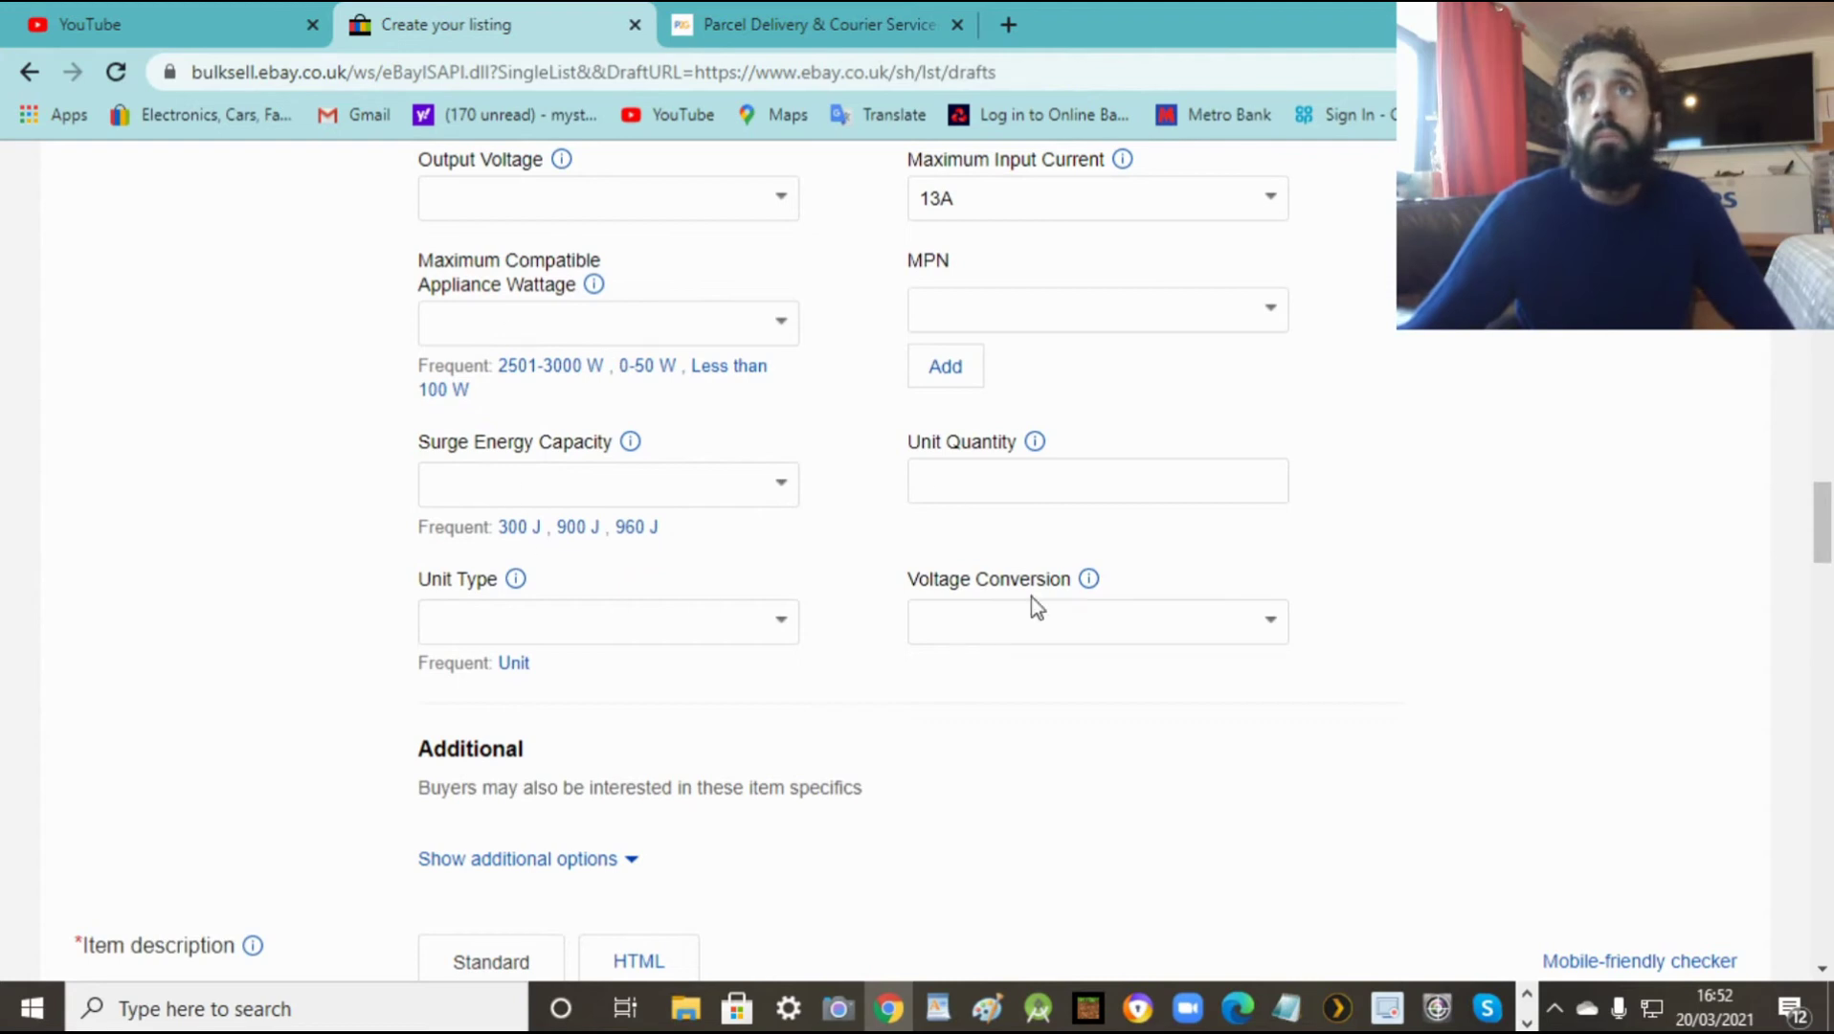
drag(1826, 507, 1827, 577)
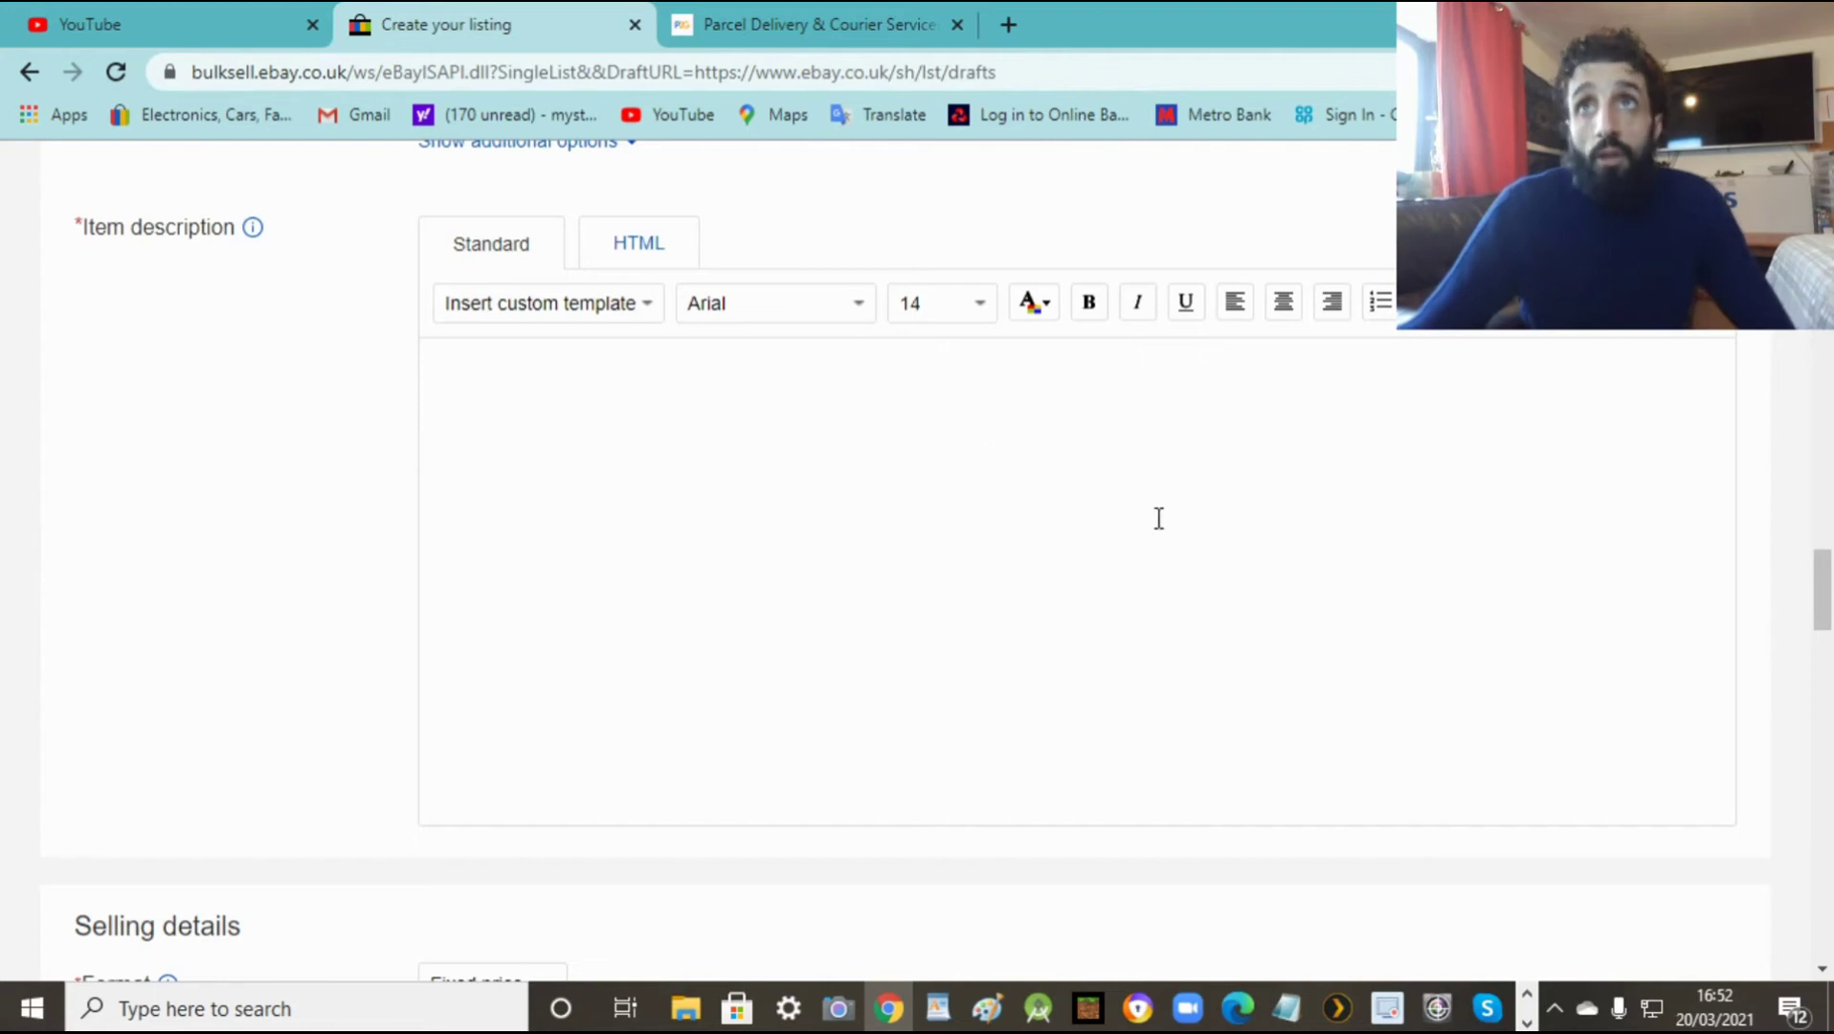
click(864, 490)
click(941, 1005)
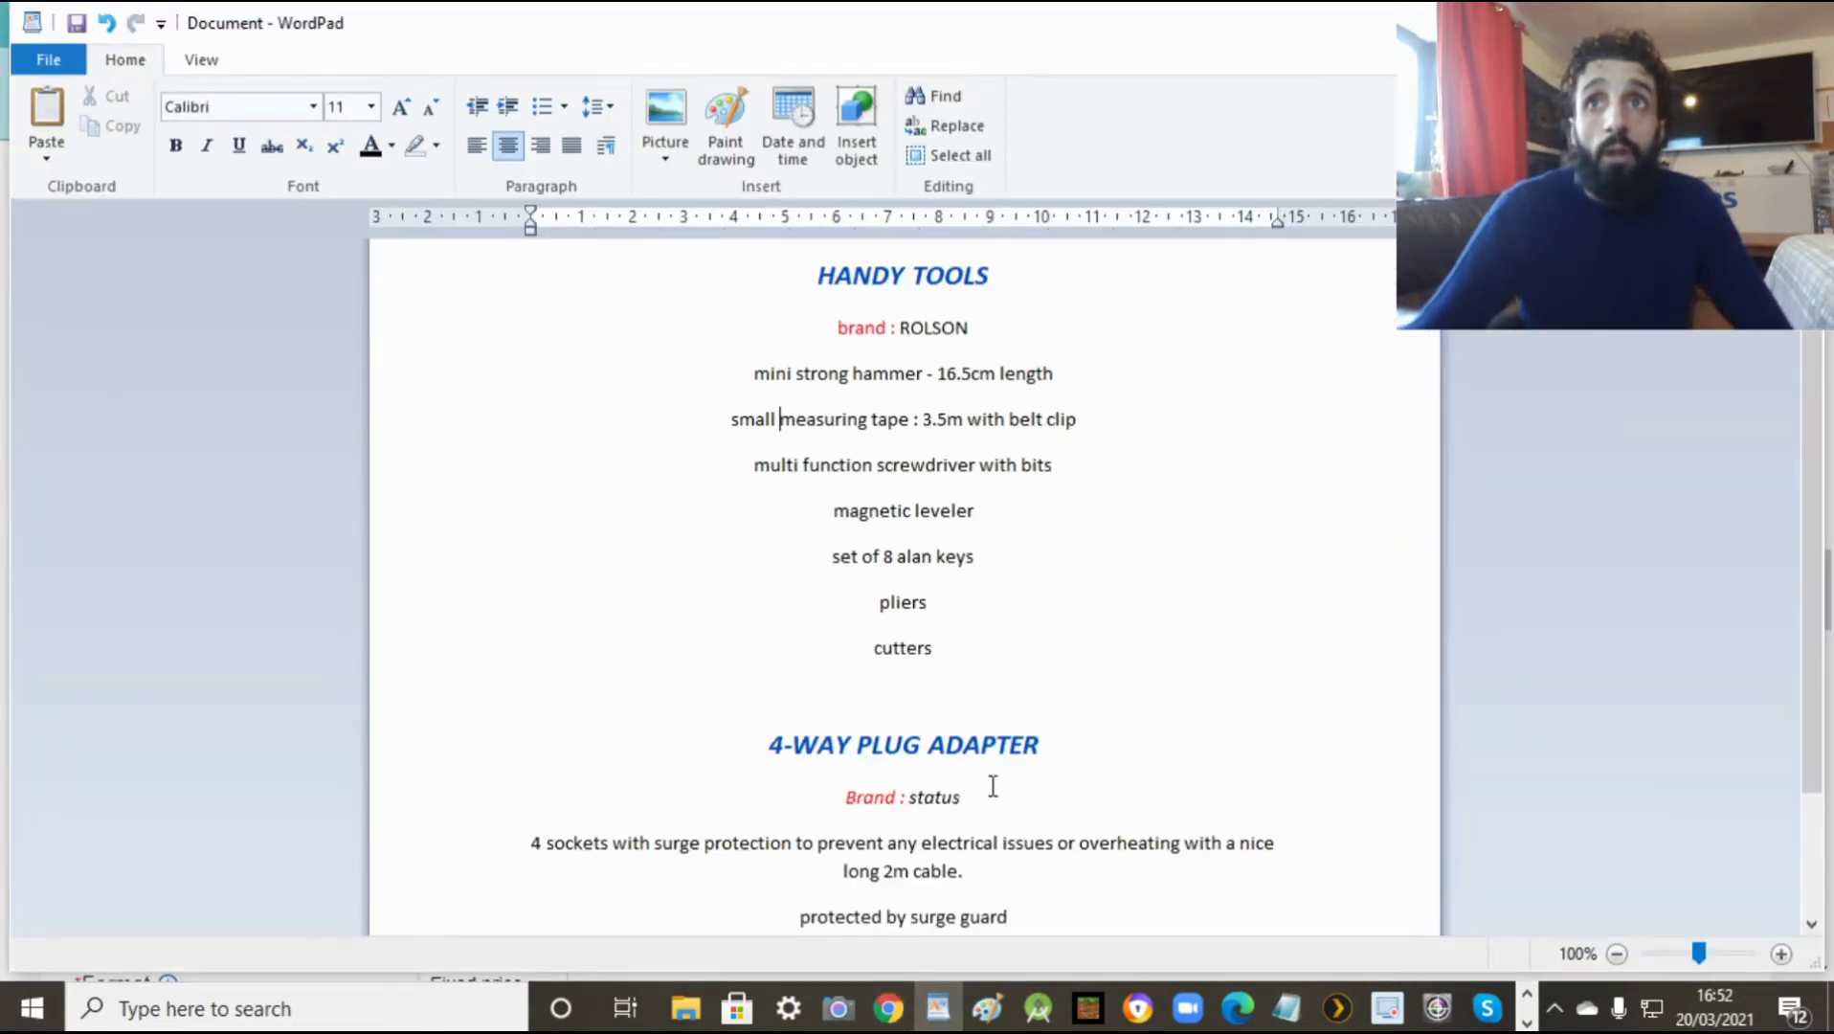
scroll(993, 785, down, 1)
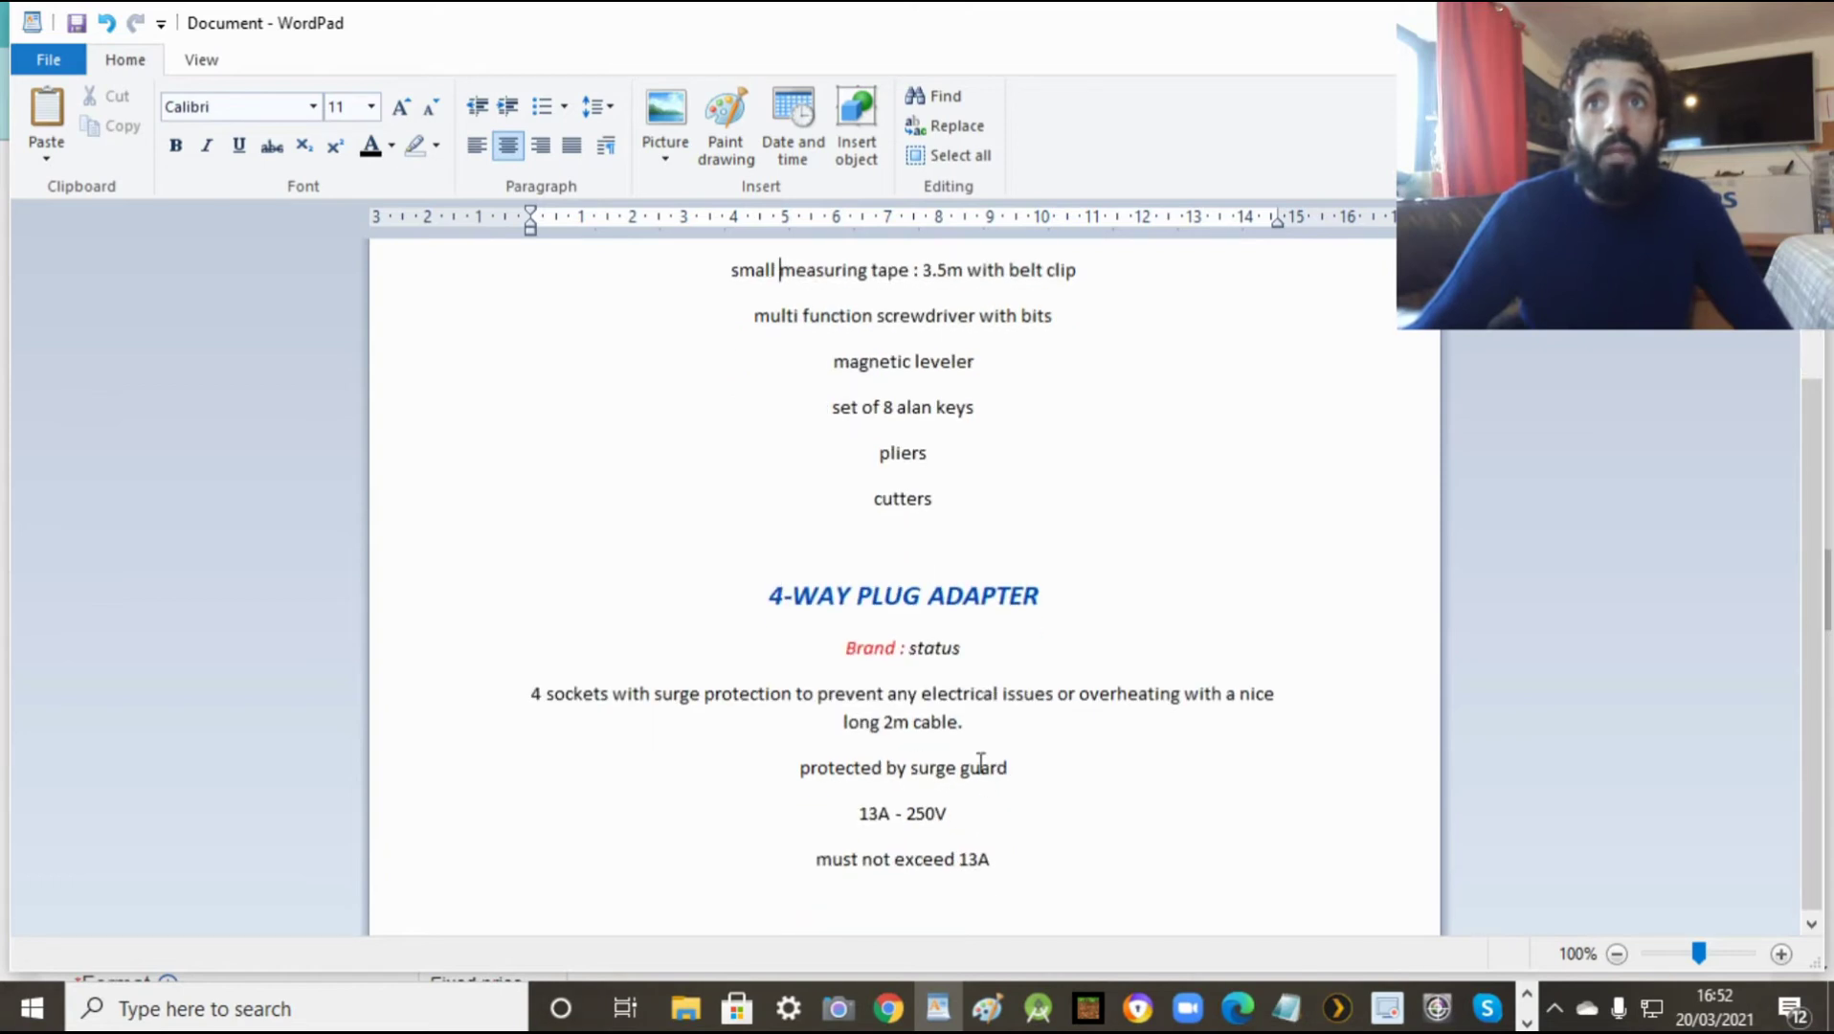
drag(771, 595, 1028, 864)
right_click(929, 620)
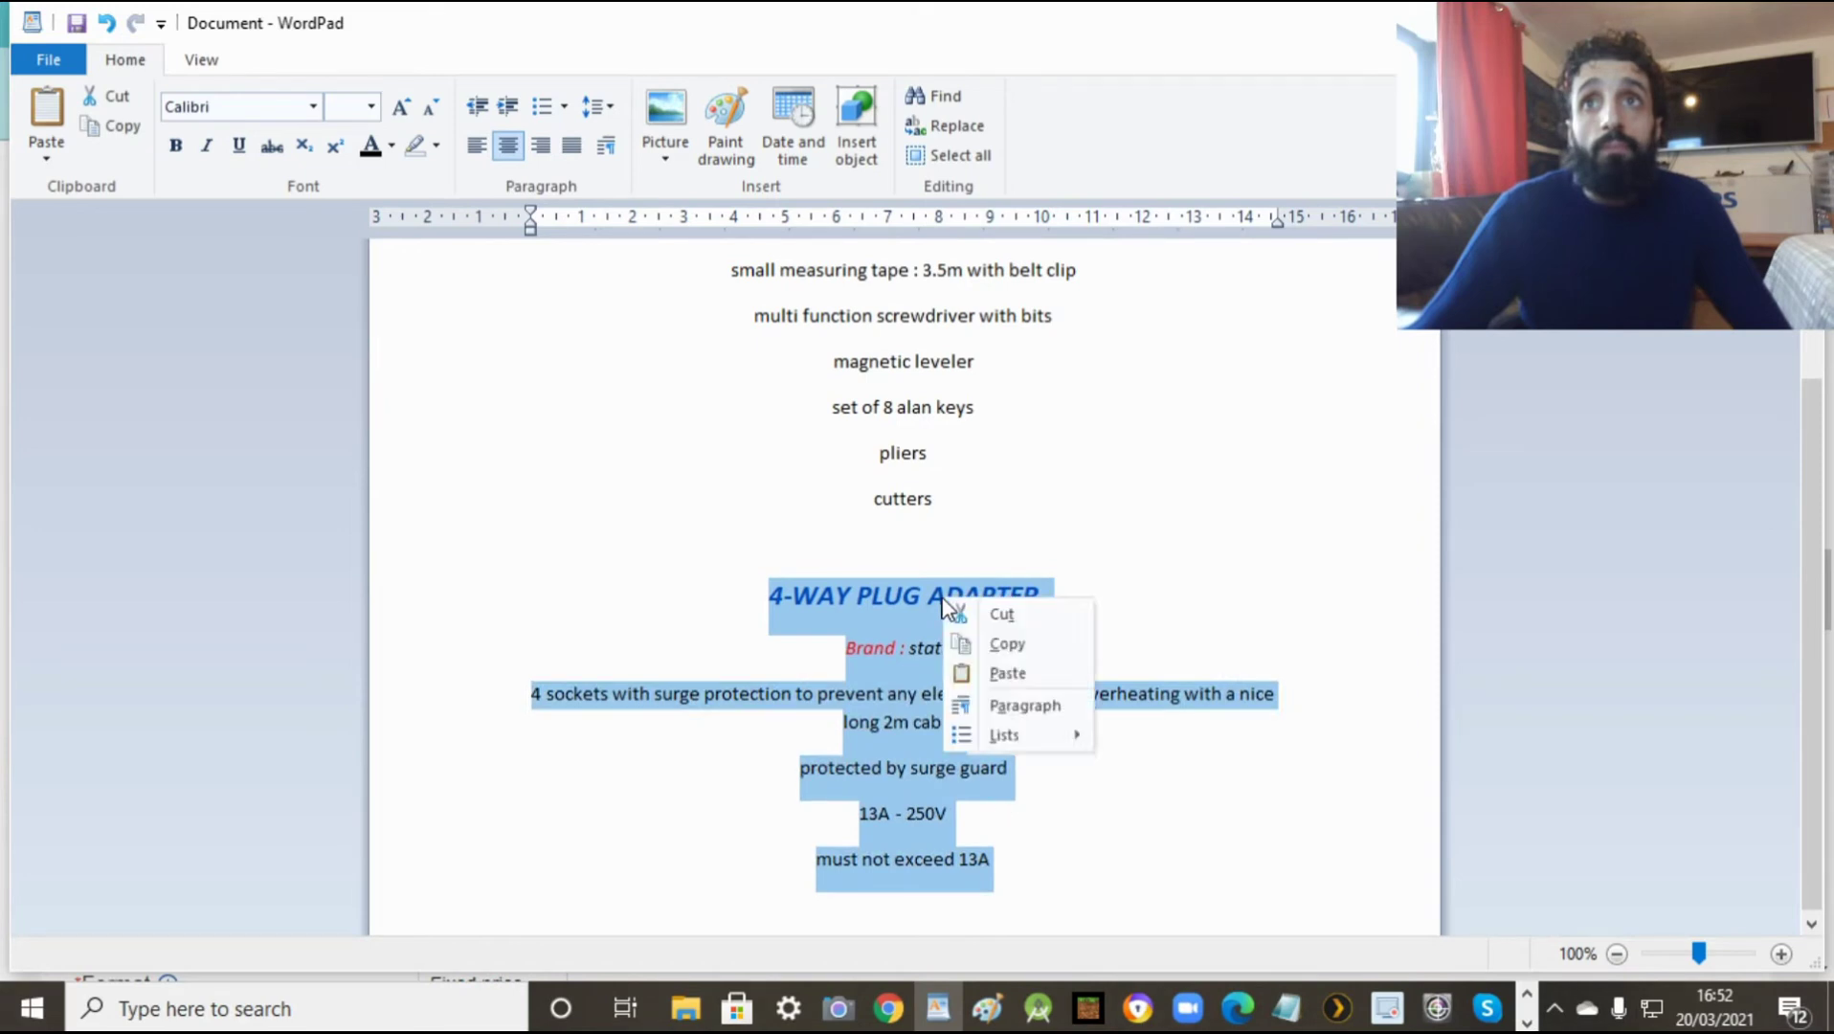
click(1013, 644)
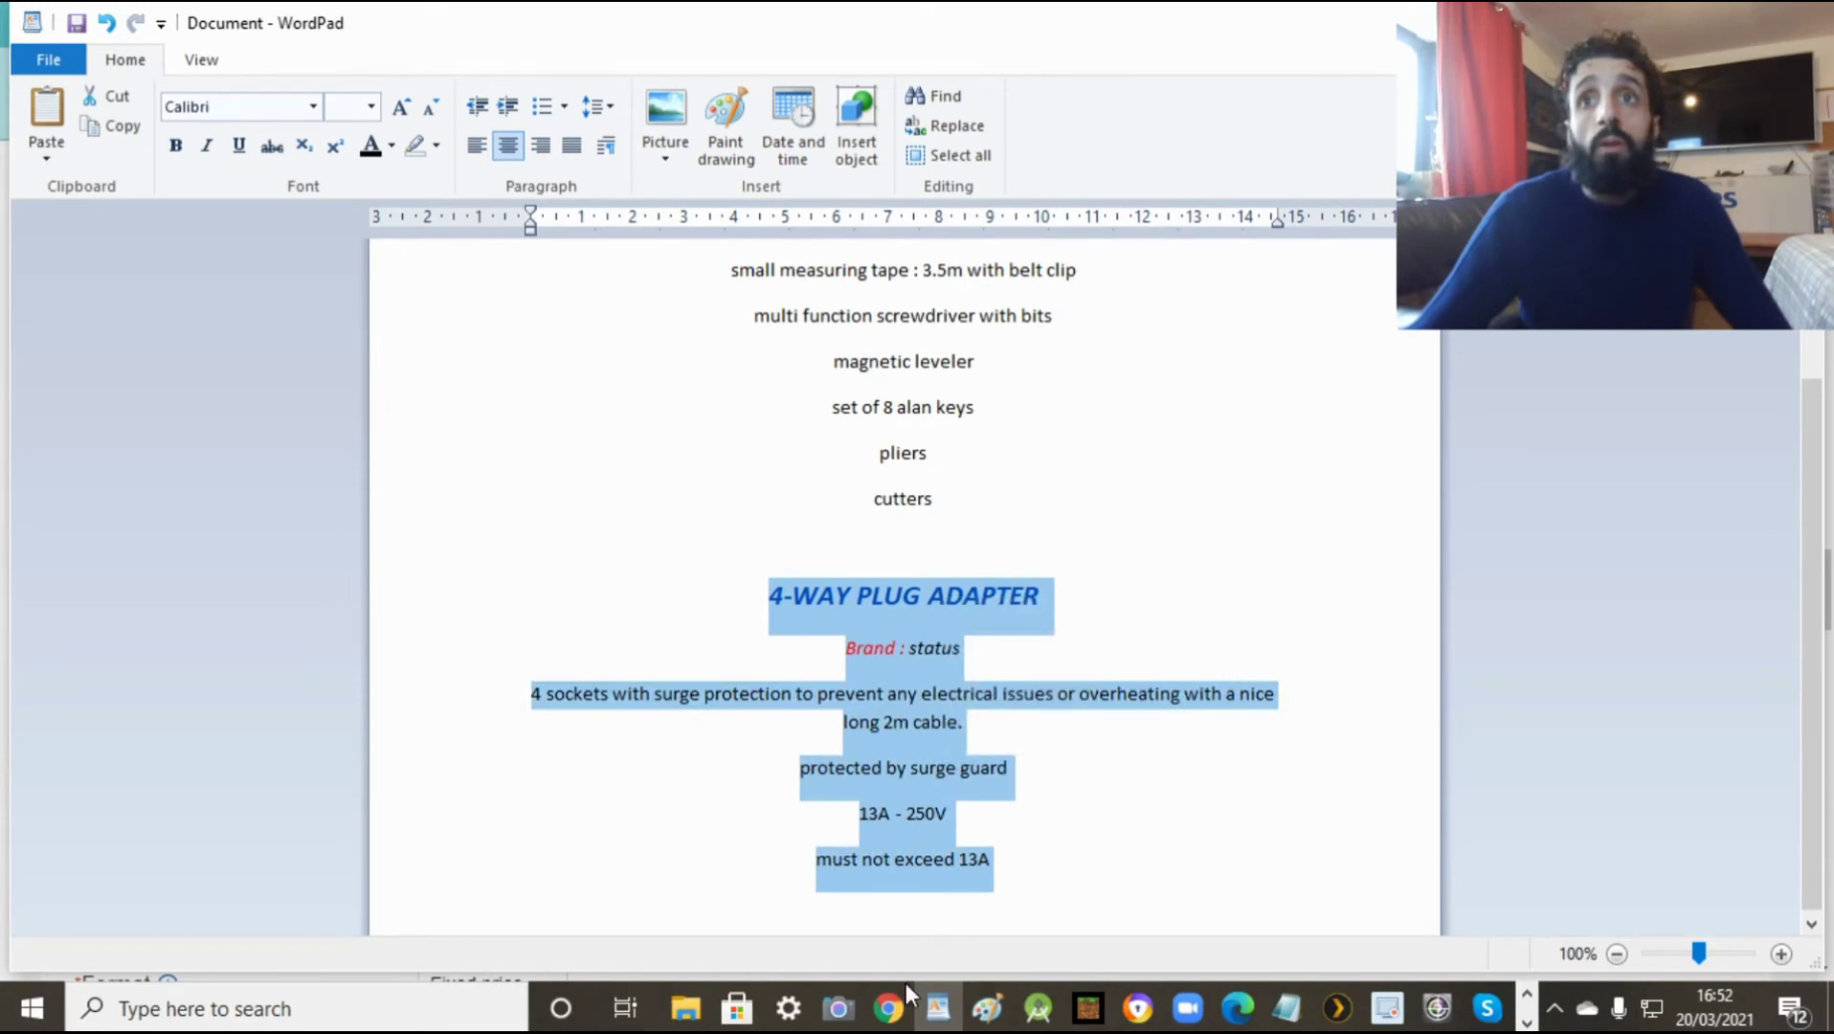
Step: Back in Chrome, paste the copied text into the listing's item description and centre all its lines
click(888, 1008)
right_click(813, 492)
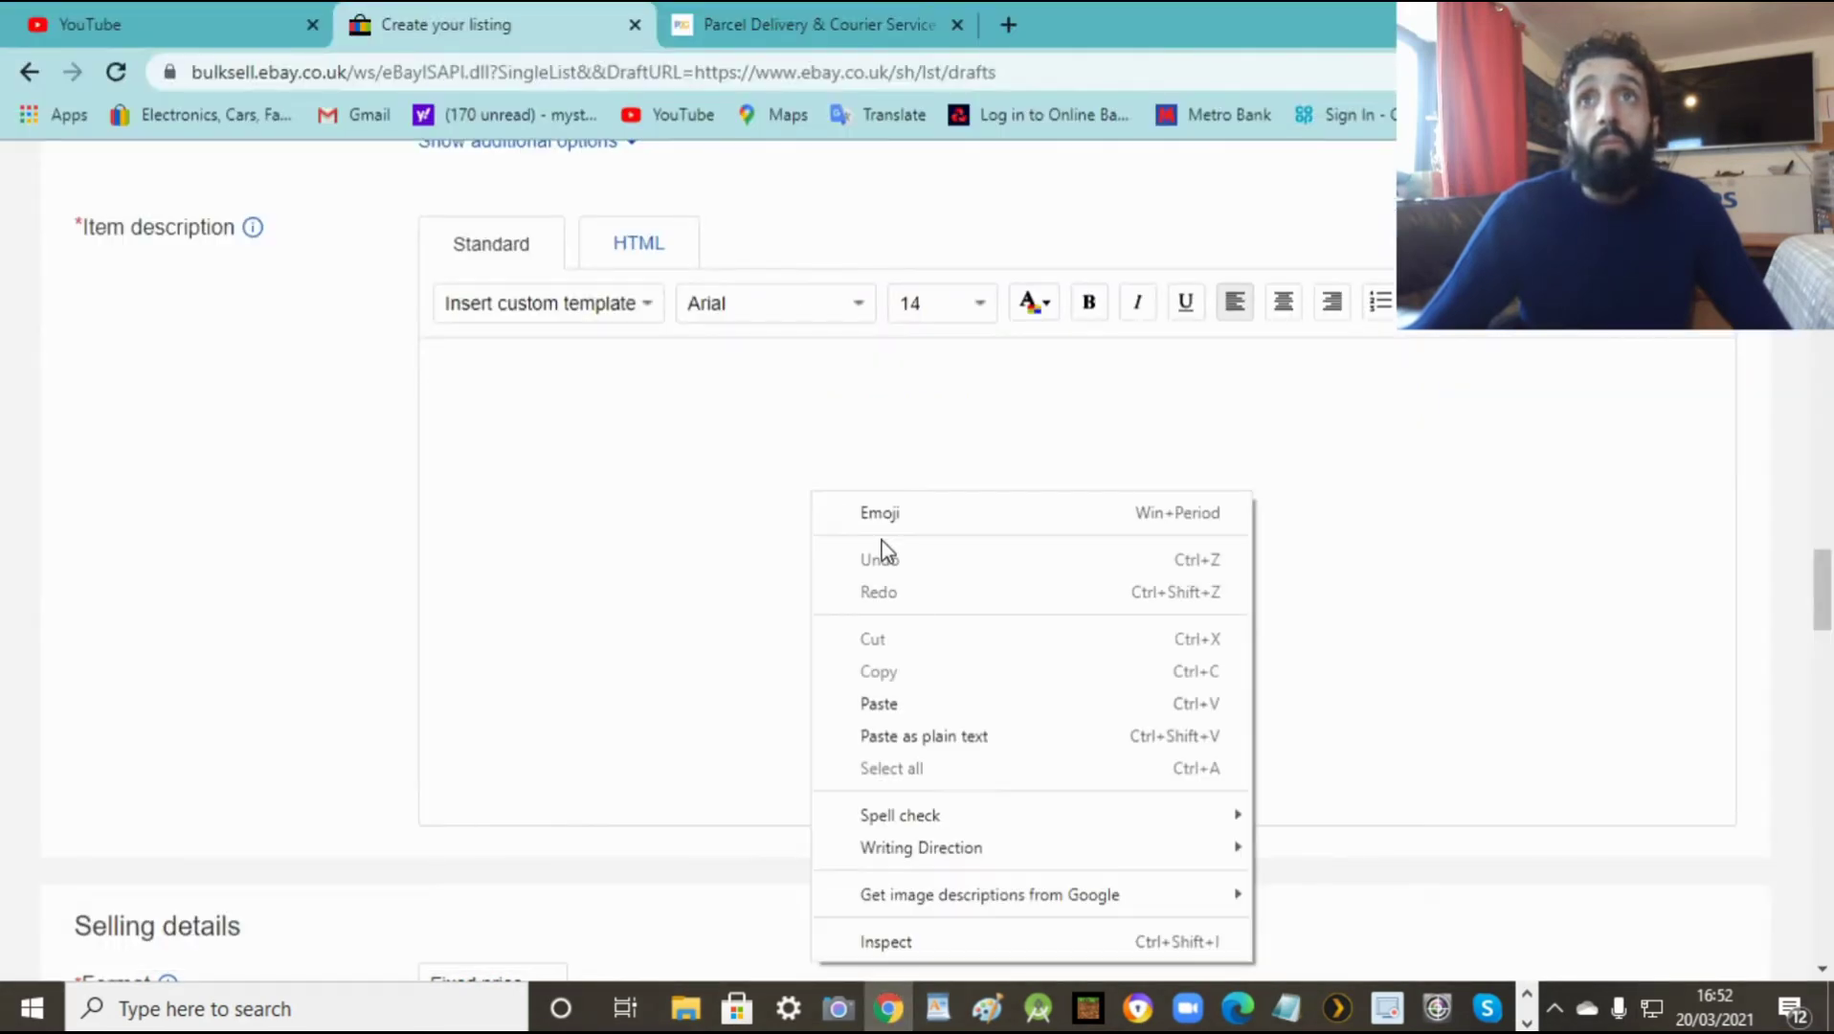
click(904, 701)
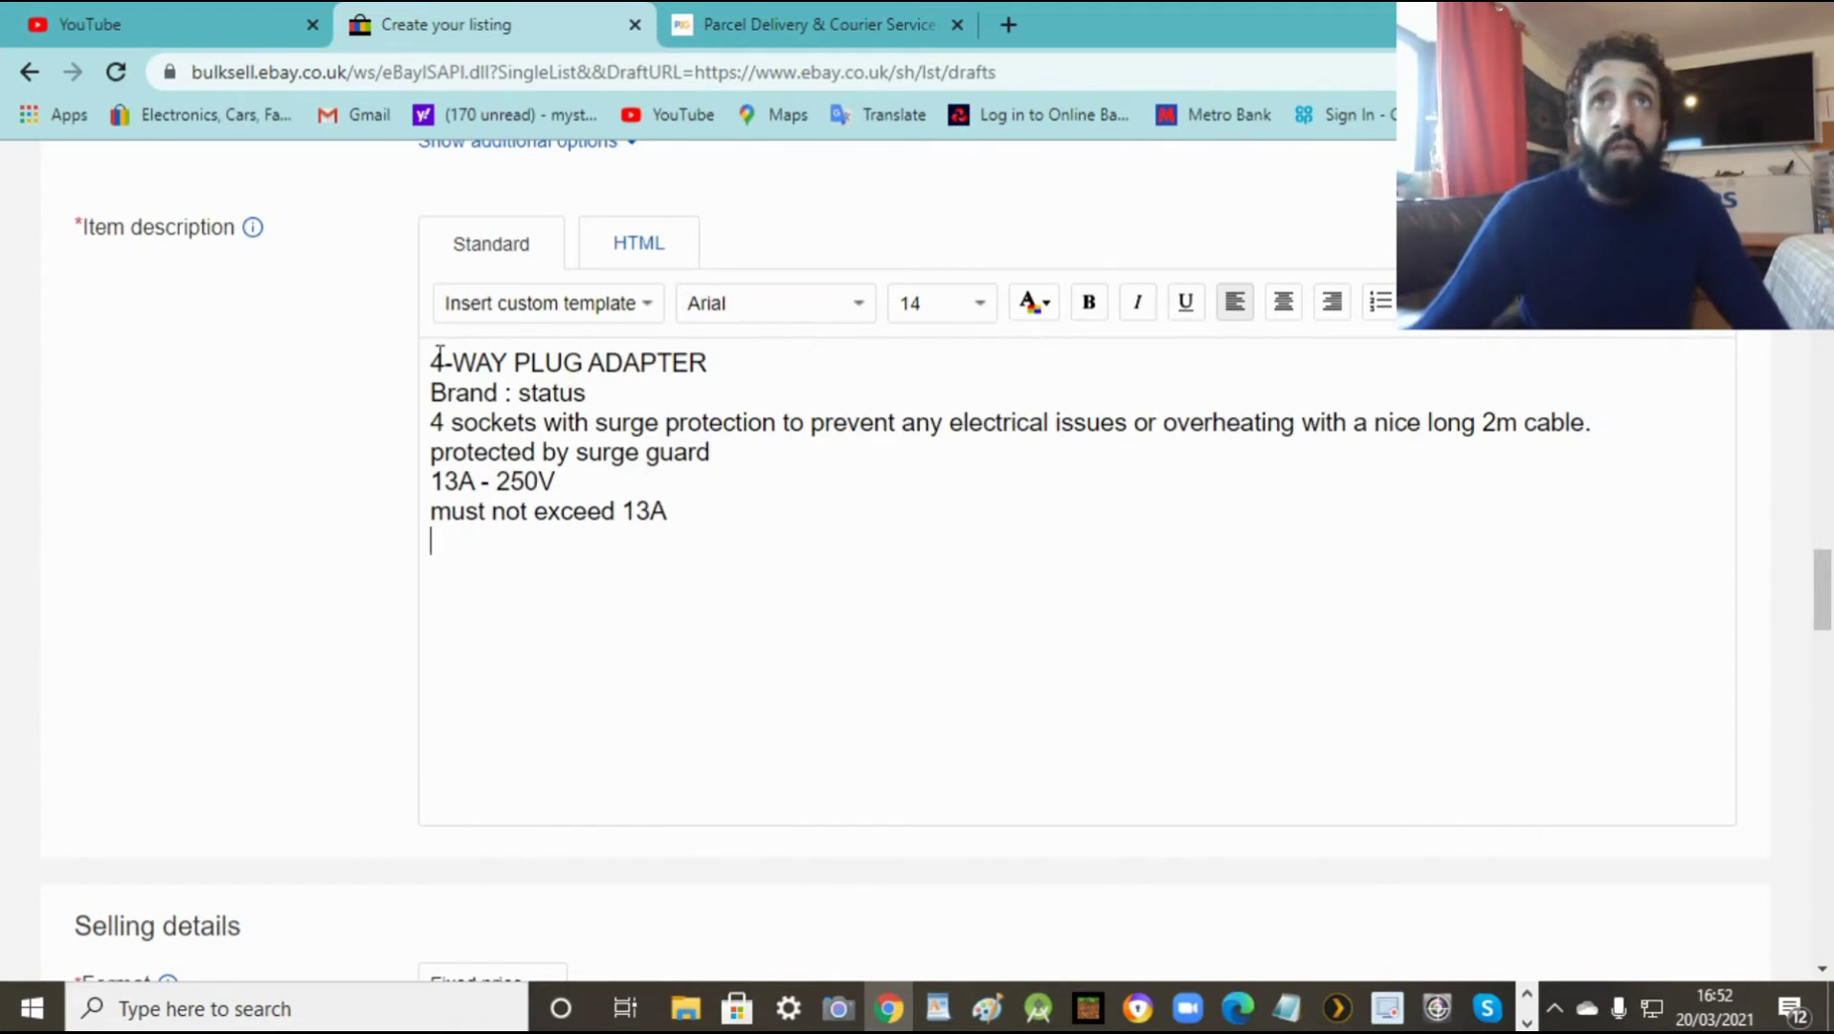
drag(425, 360, 722, 518)
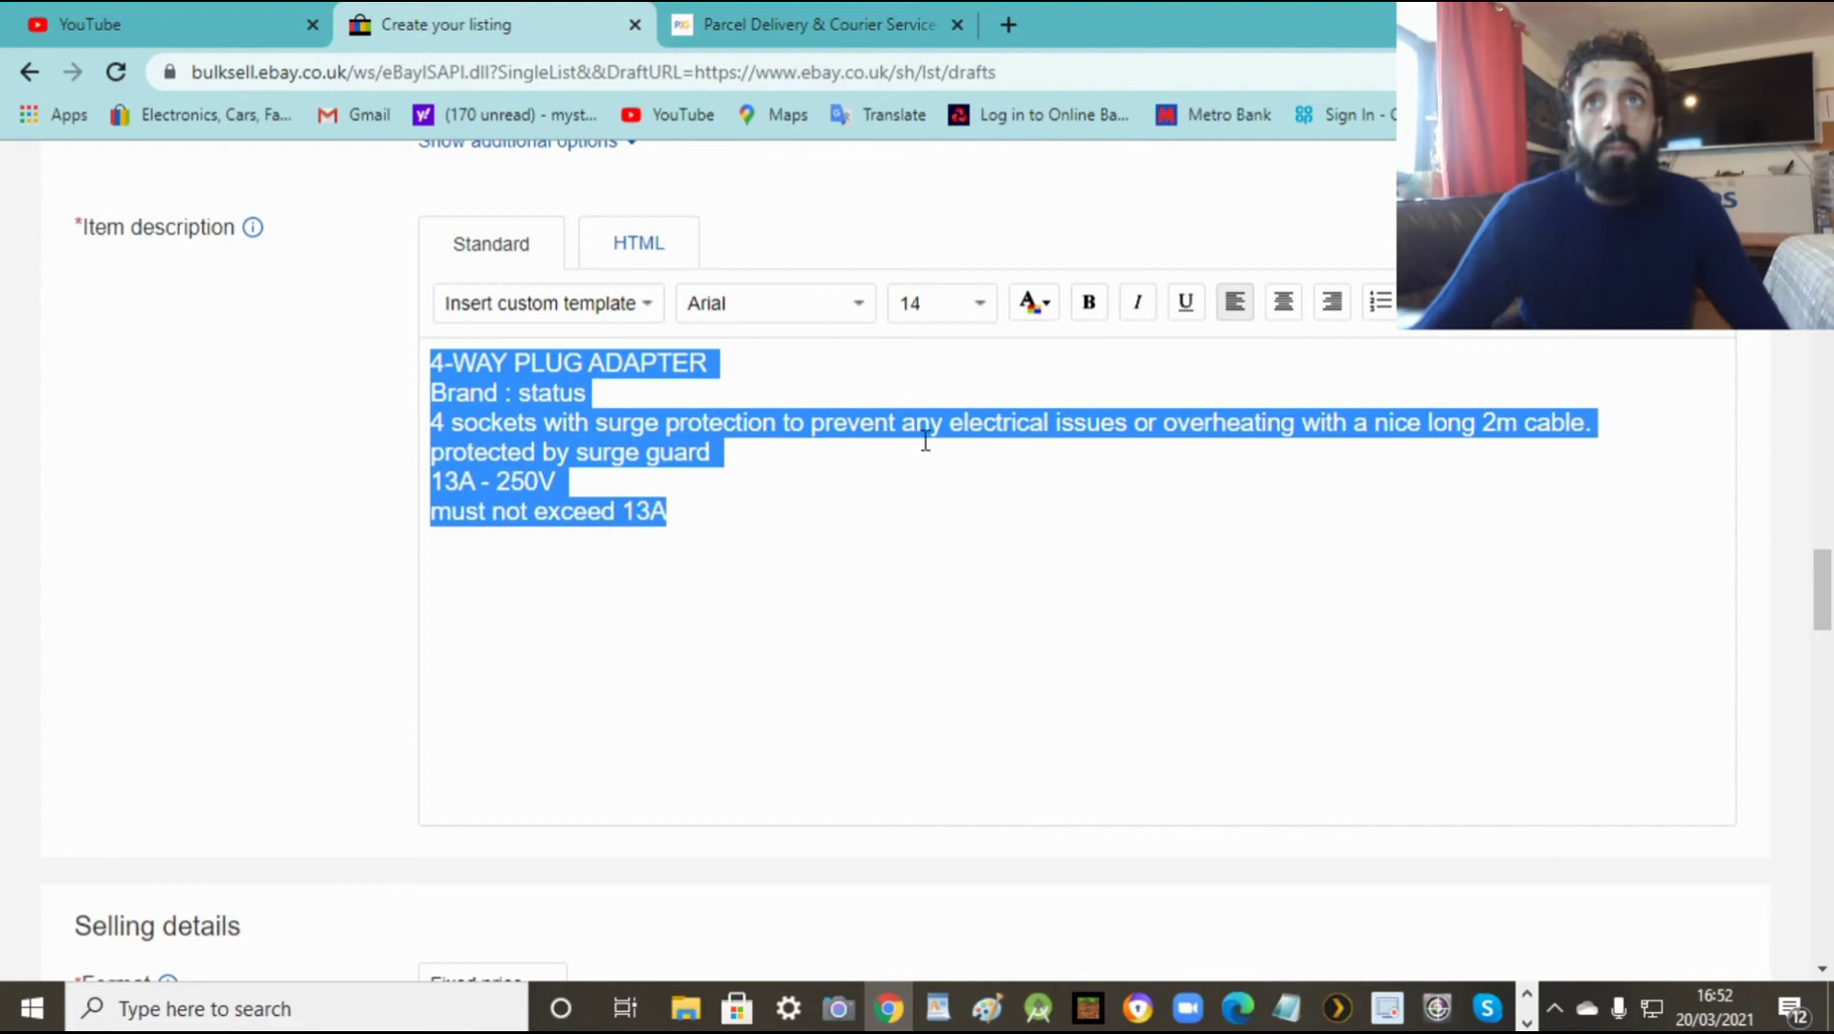
click(1284, 308)
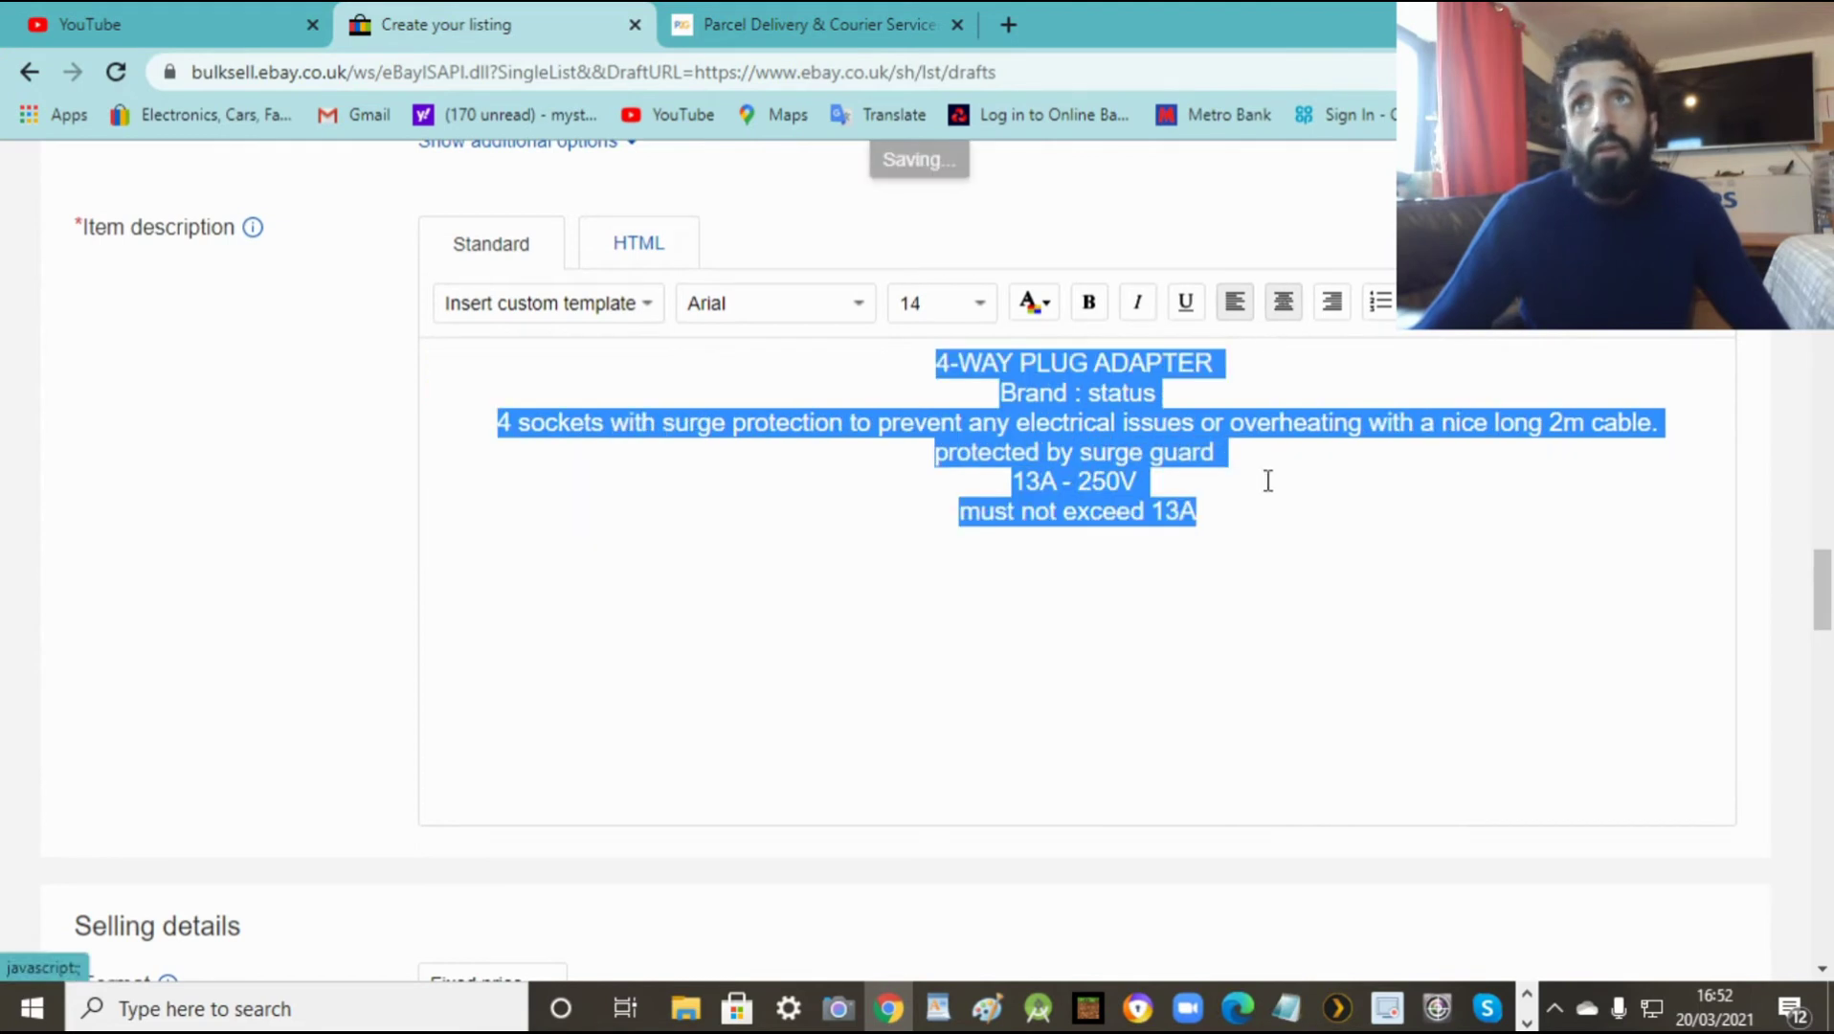
click(1288, 368)
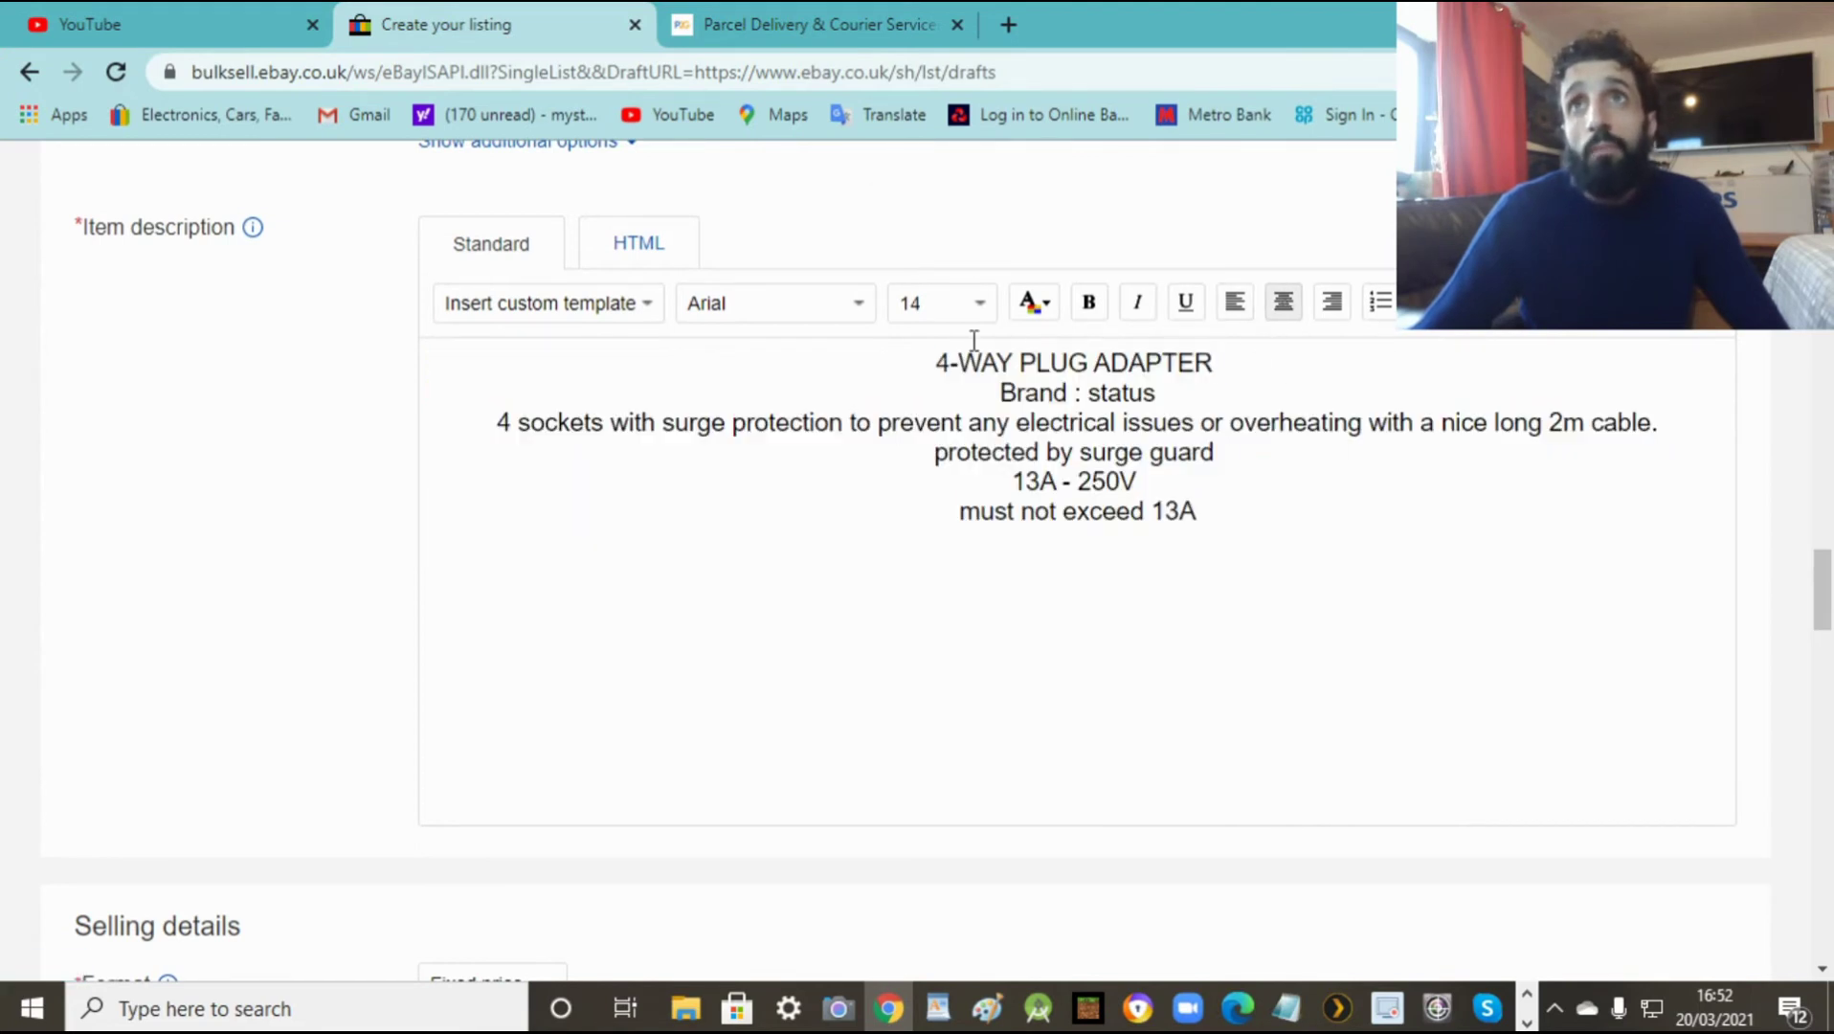
Step: Format the "4-WAY PLUG ADAPTER" heading in the description as bold, italic and blue with a larger font size
drag(942, 360, 1216, 364)
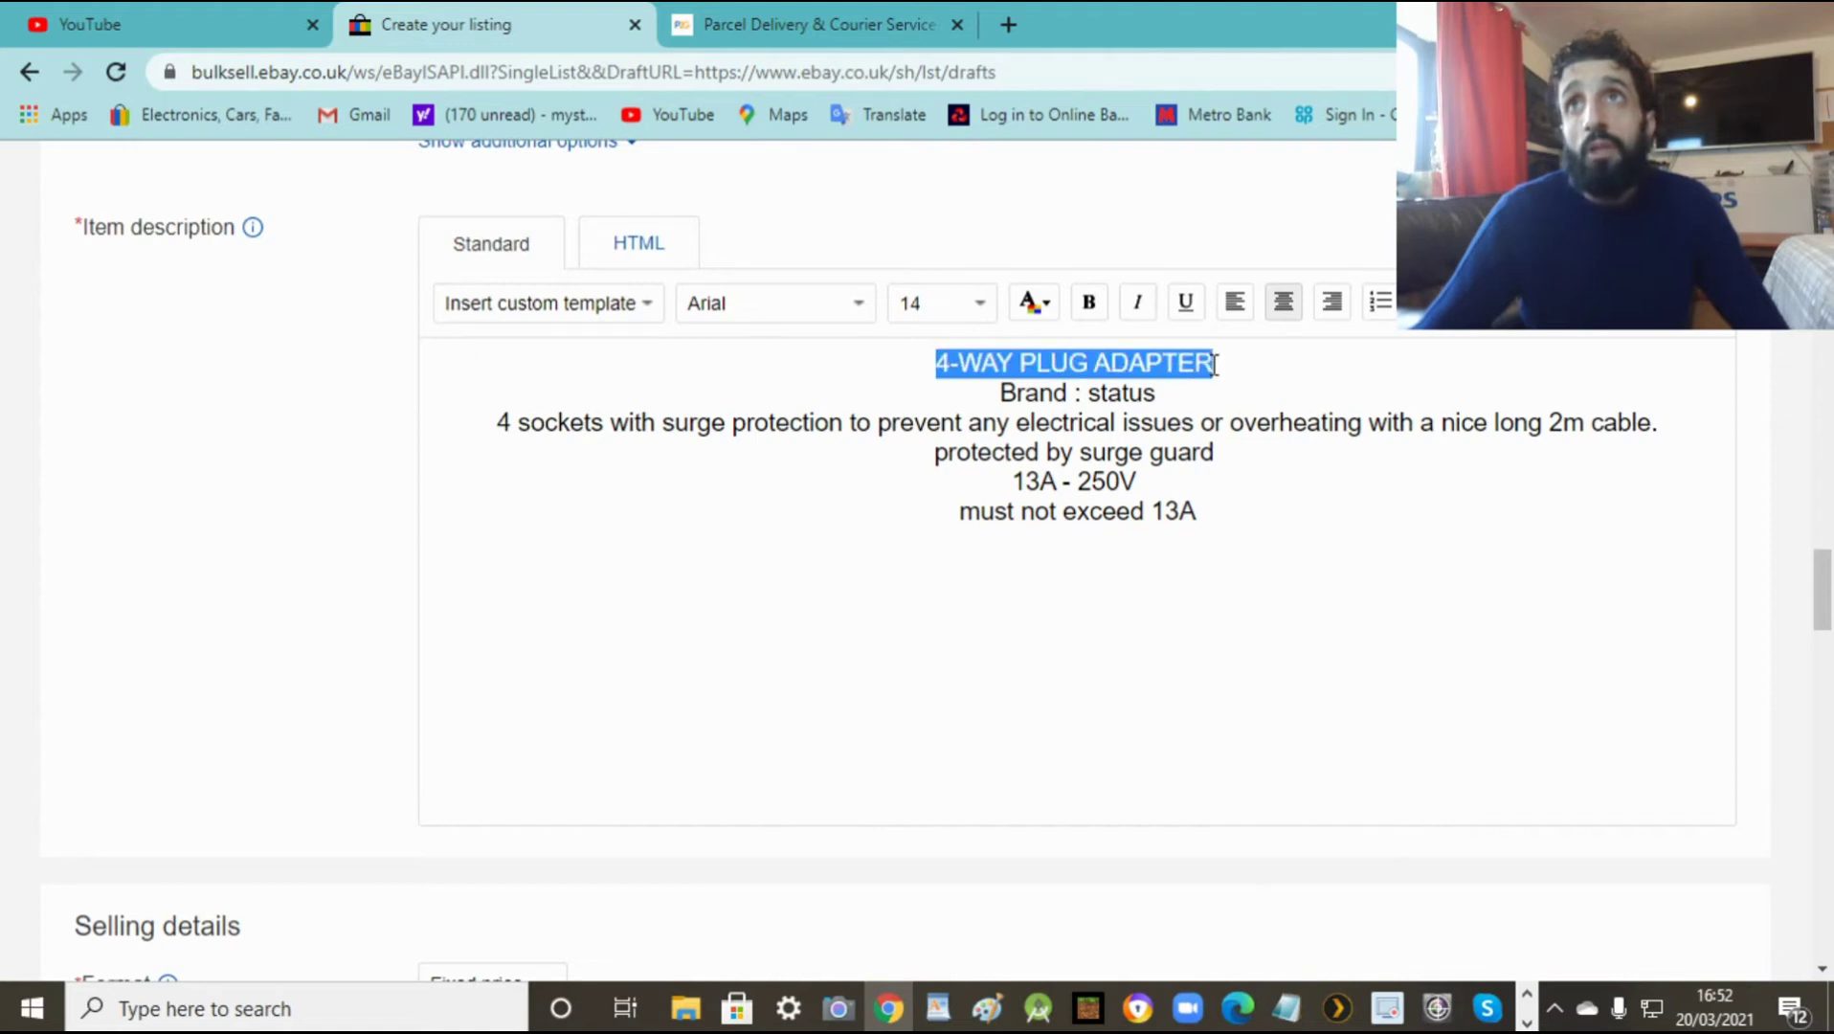
click(1091, 306)
click(1137, 305)
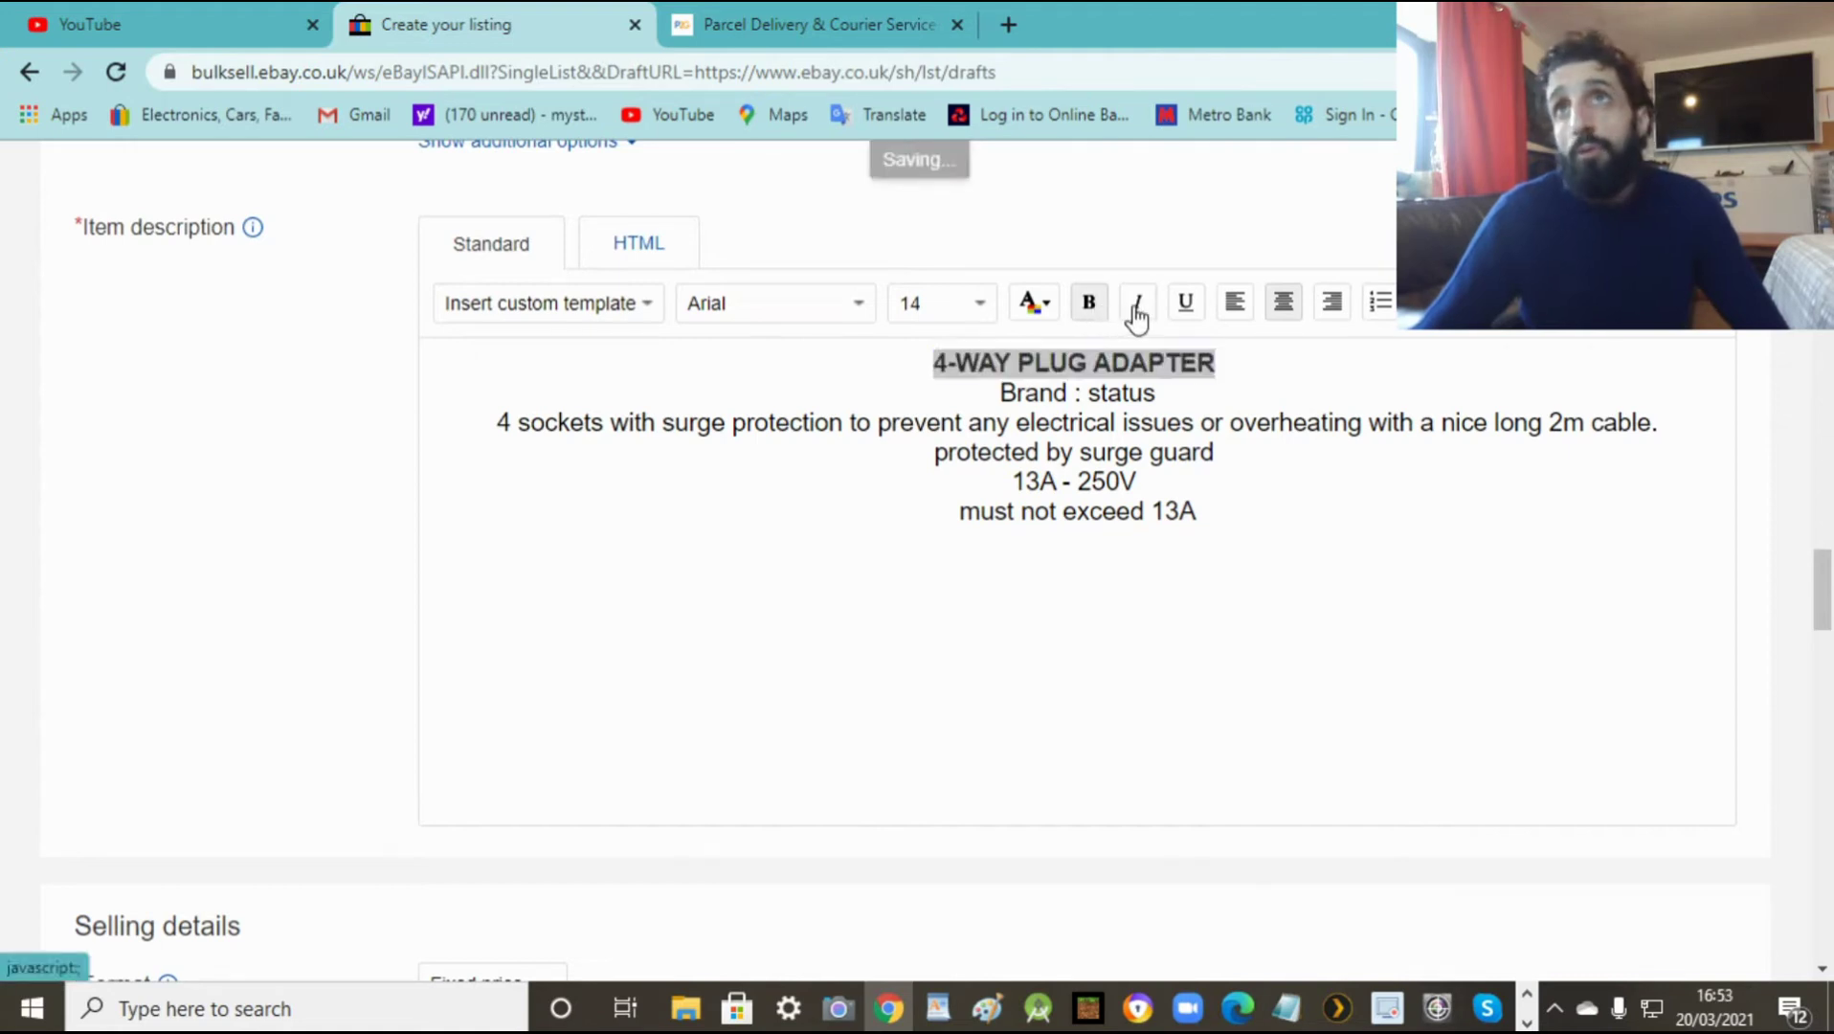
click(1050, 313)
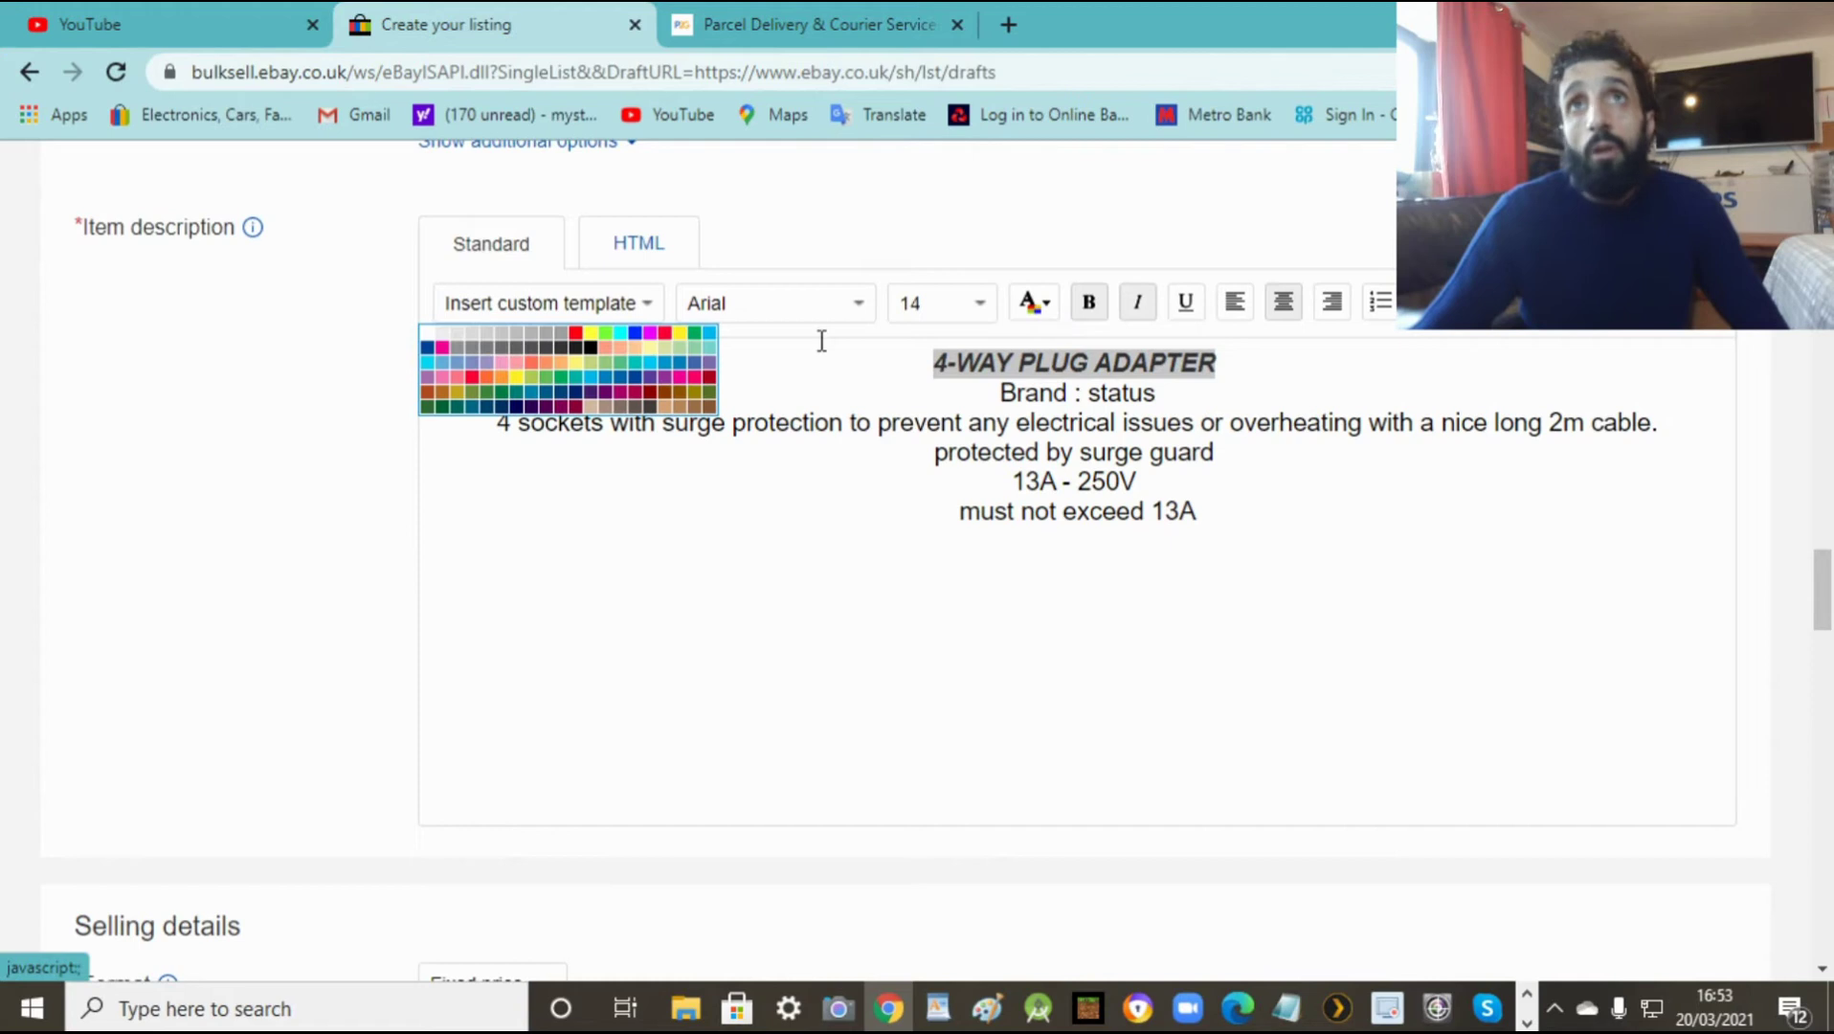
click(640, 343)
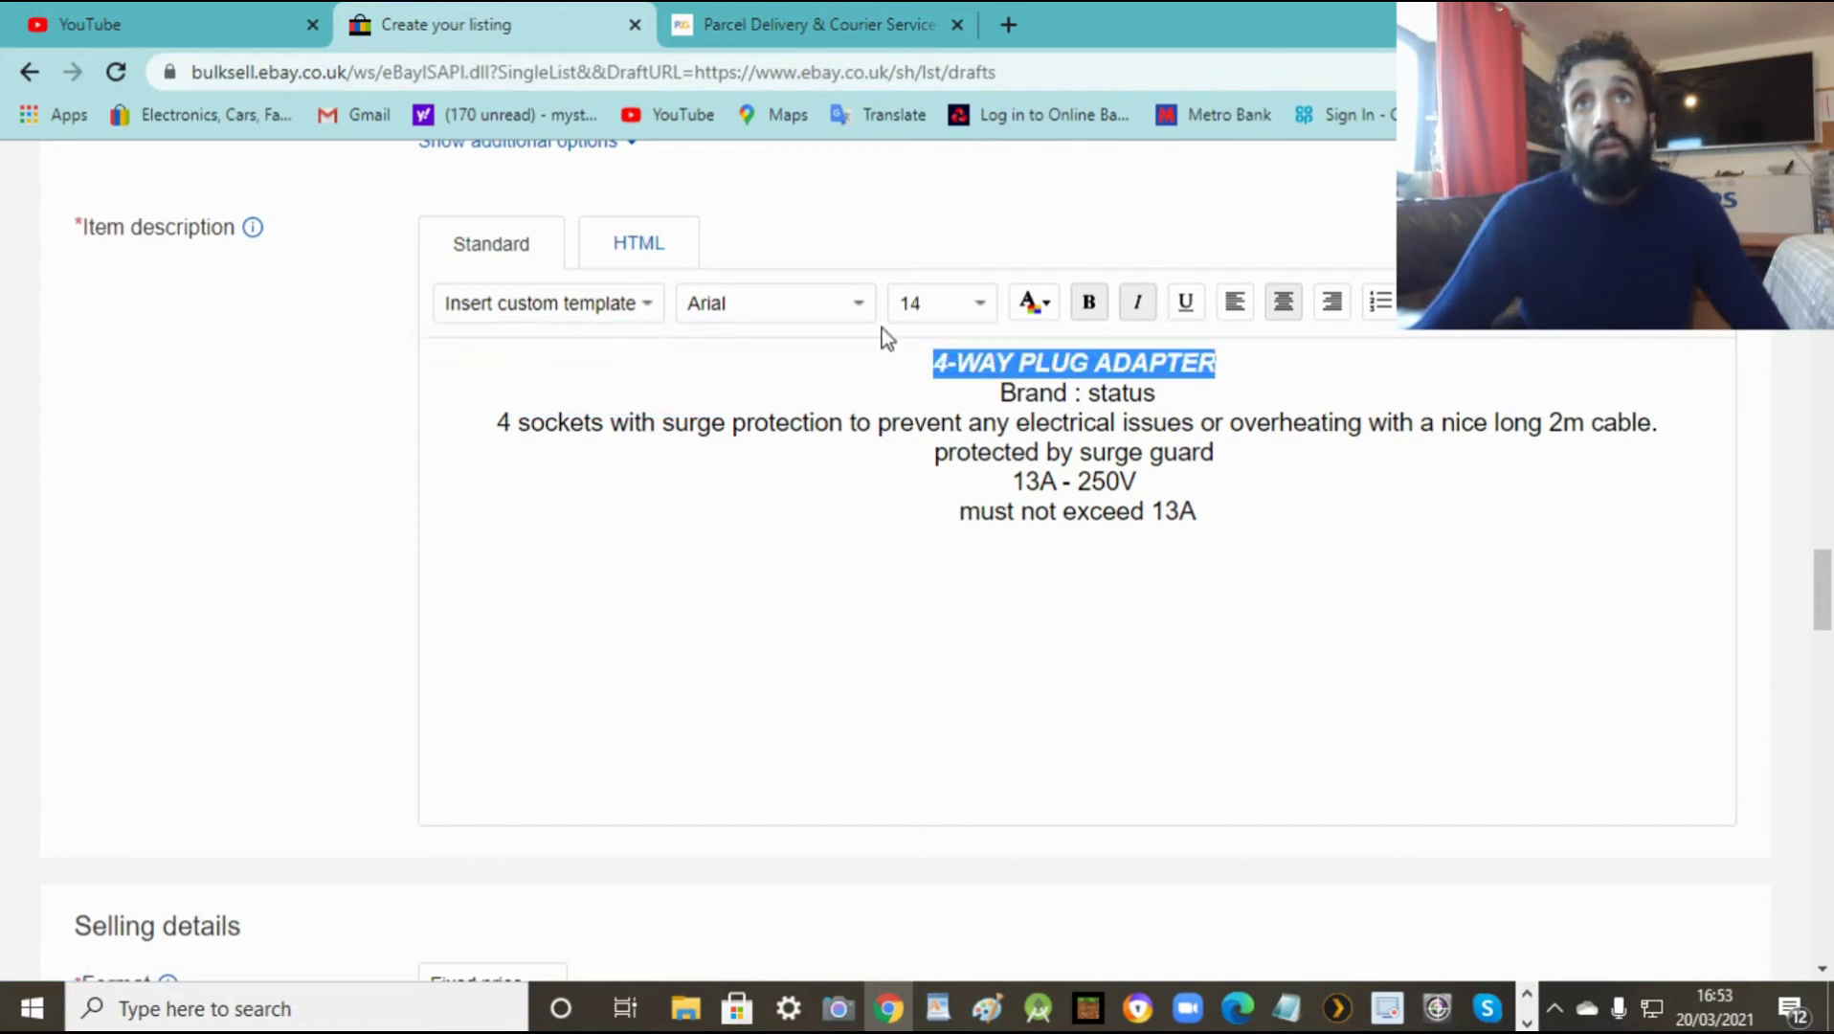
click(978, 304)
click(931, 459)
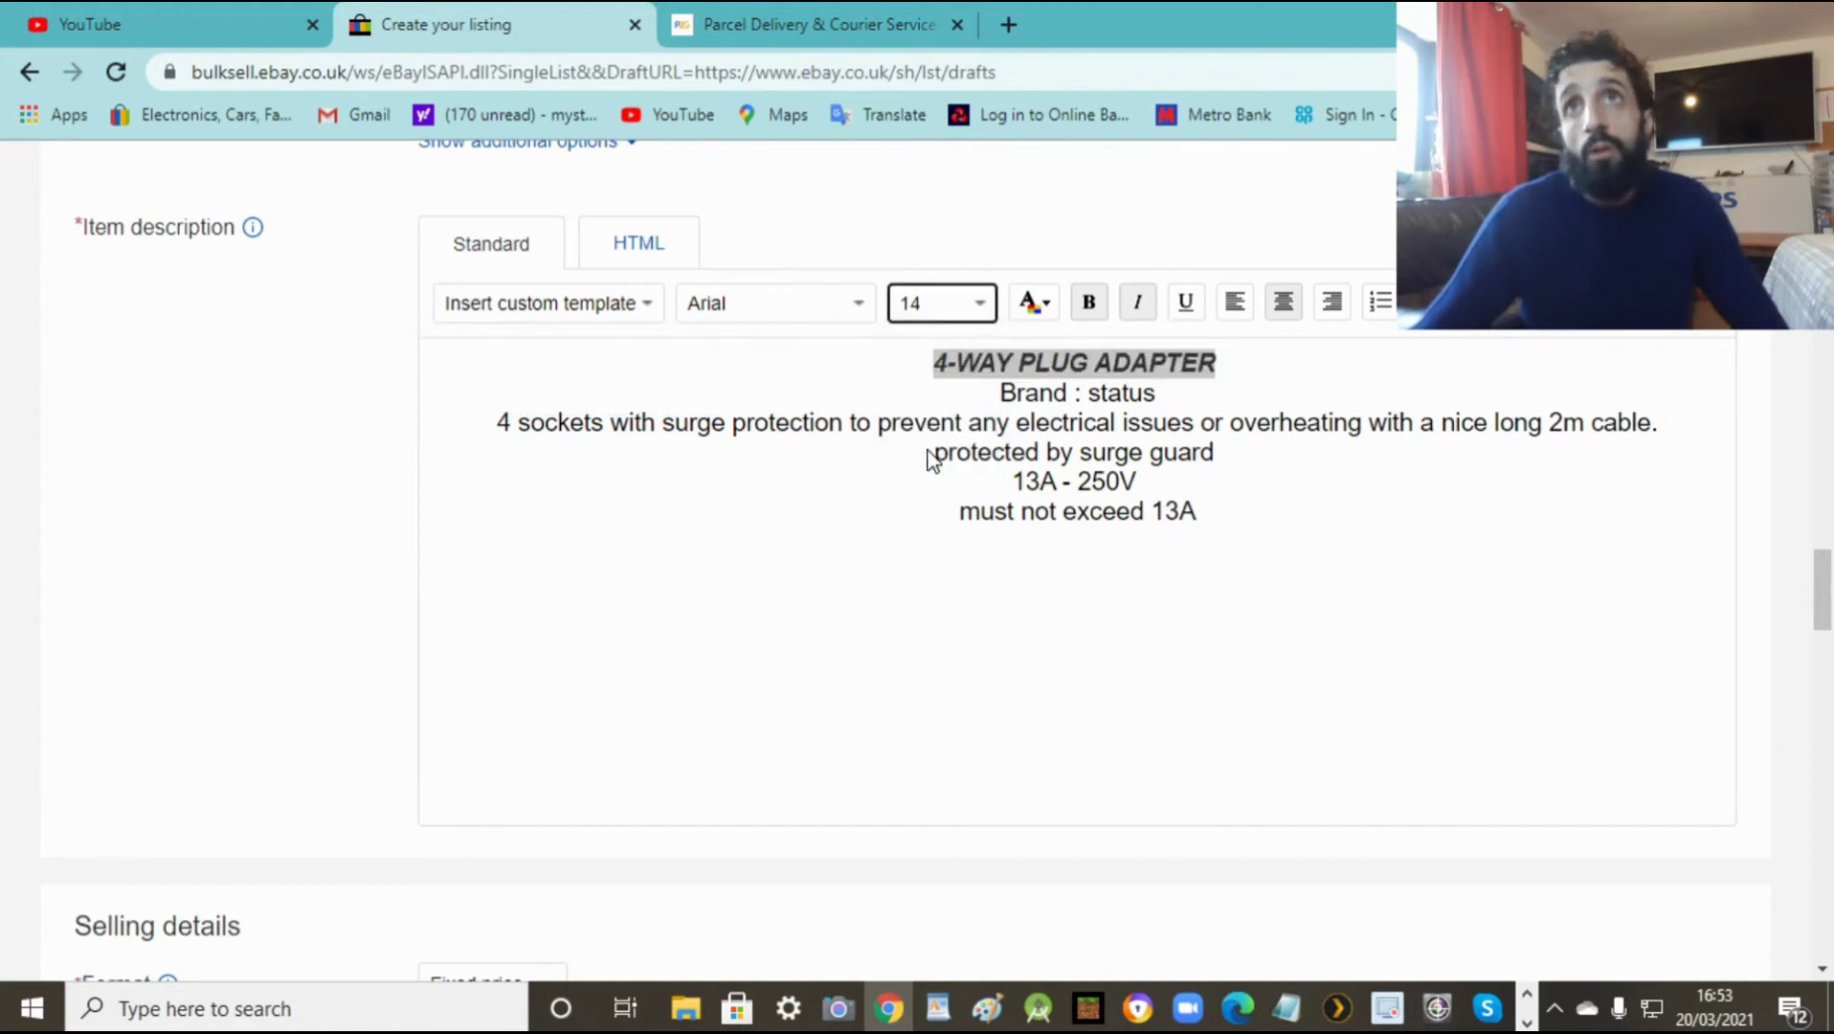
click(1360, 515)
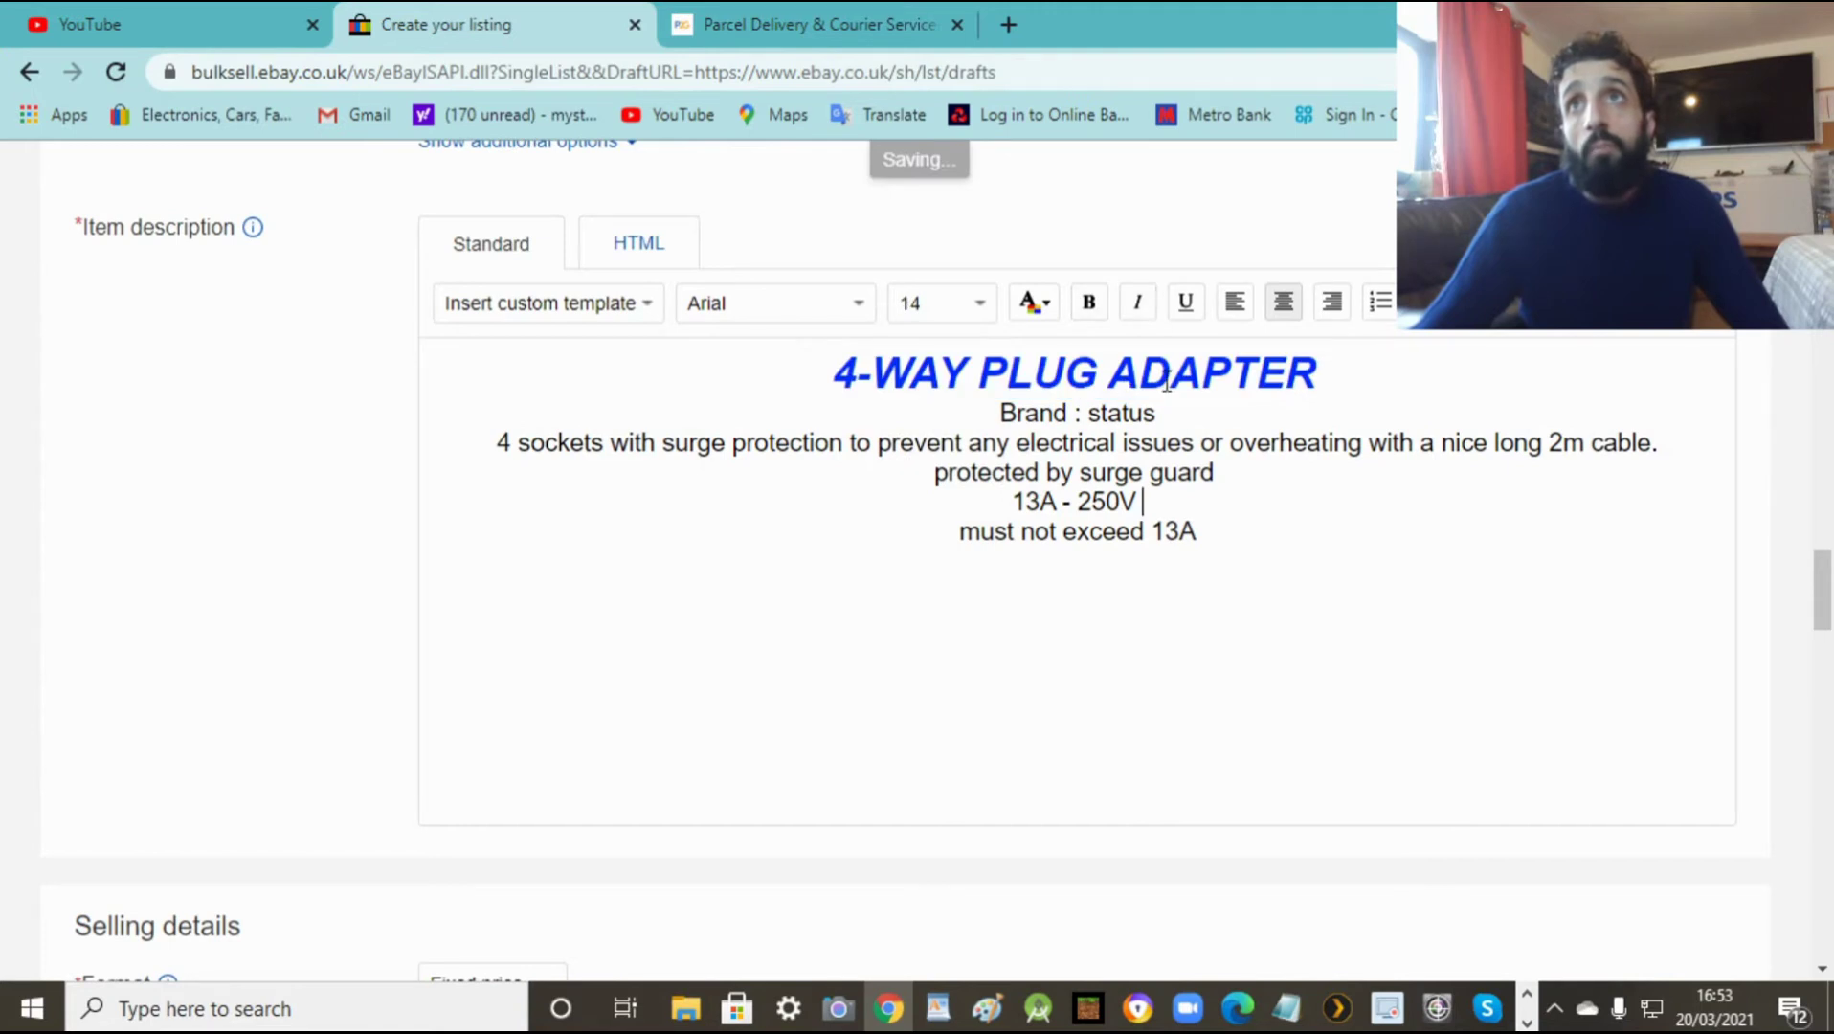
Step: Insert a blank line below the description heading and colour the "Brand :" label red
click(1325, 380)
key(Return)
drag(1000, 436, 1068, 439)
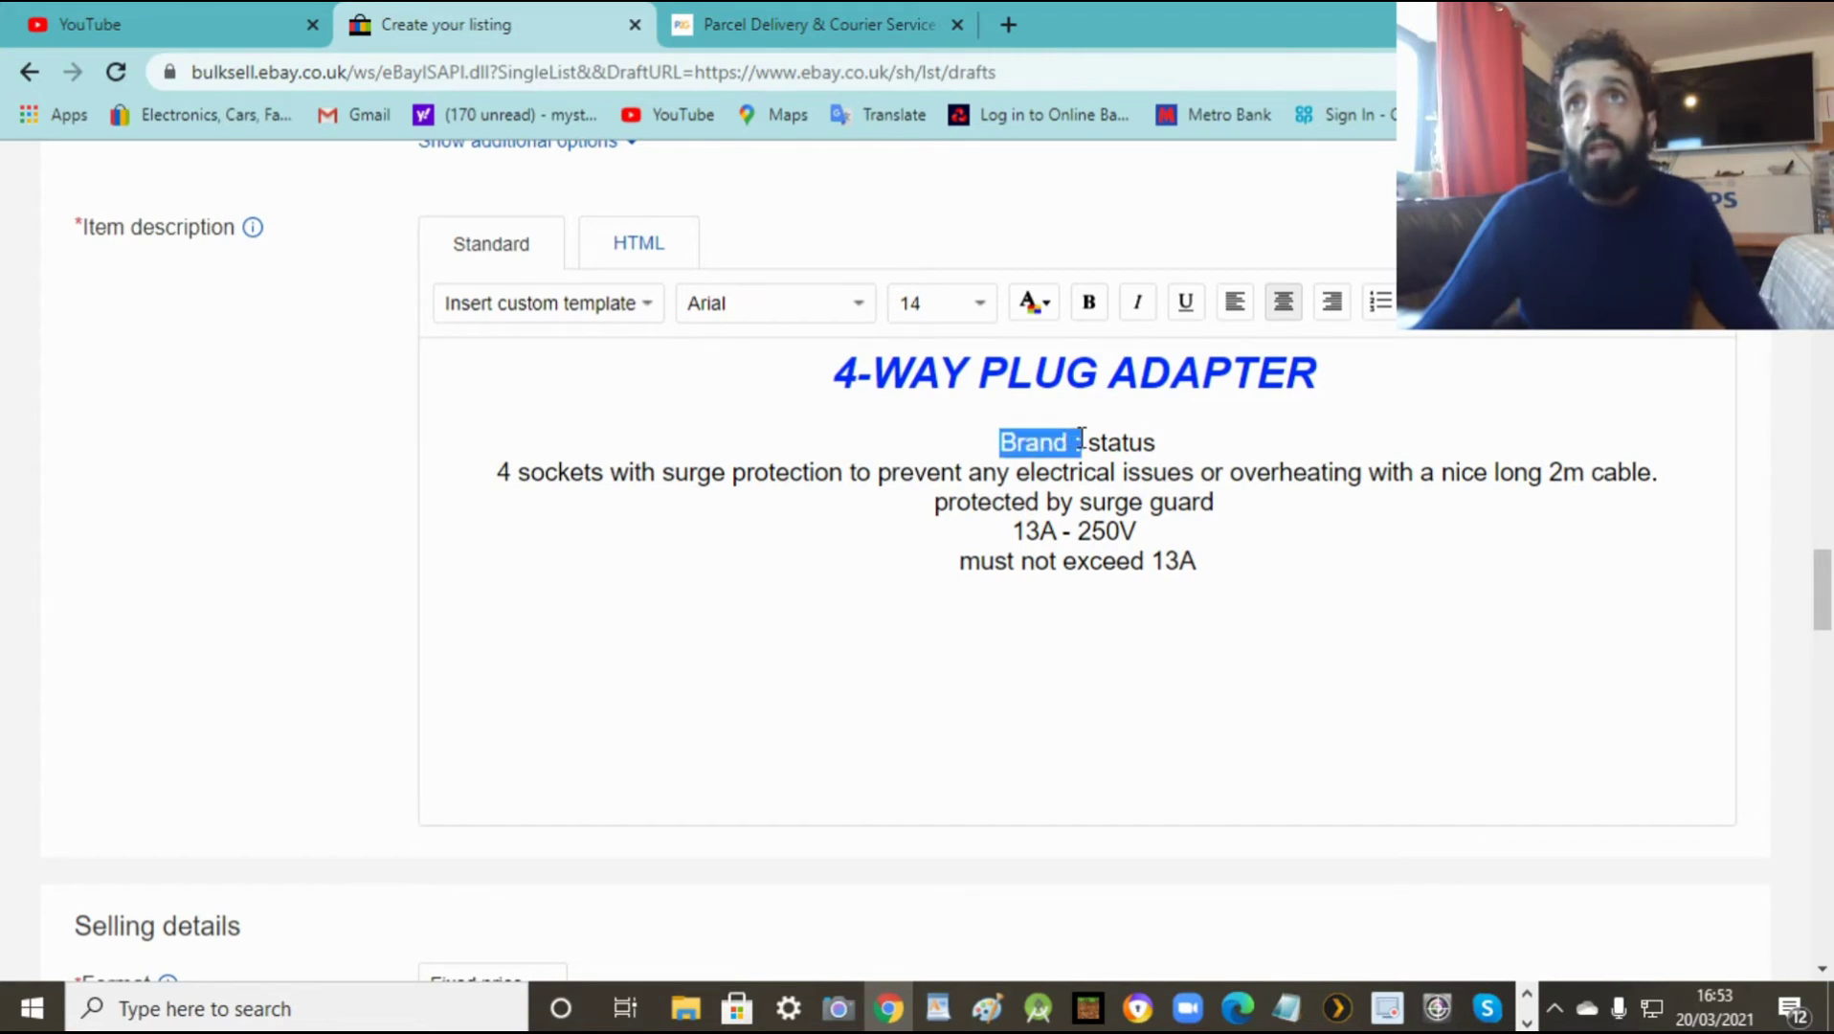
click(1040, 305)
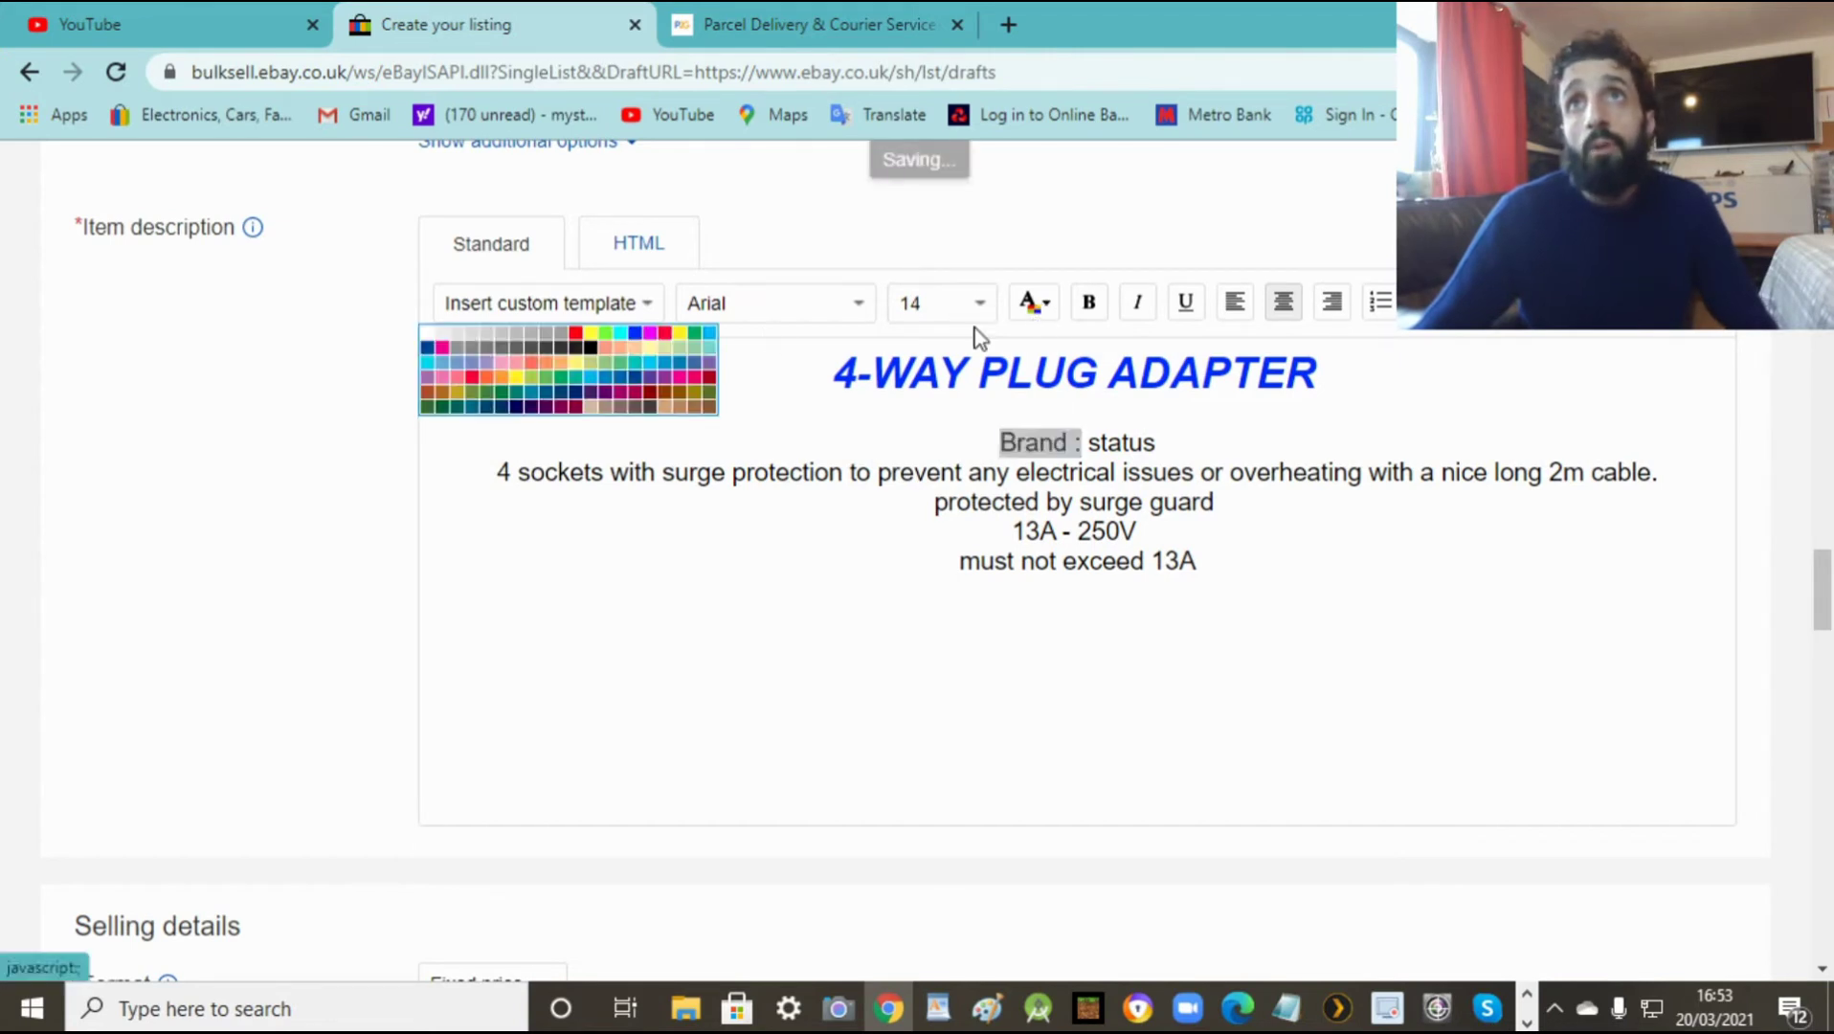
click(663, 336)
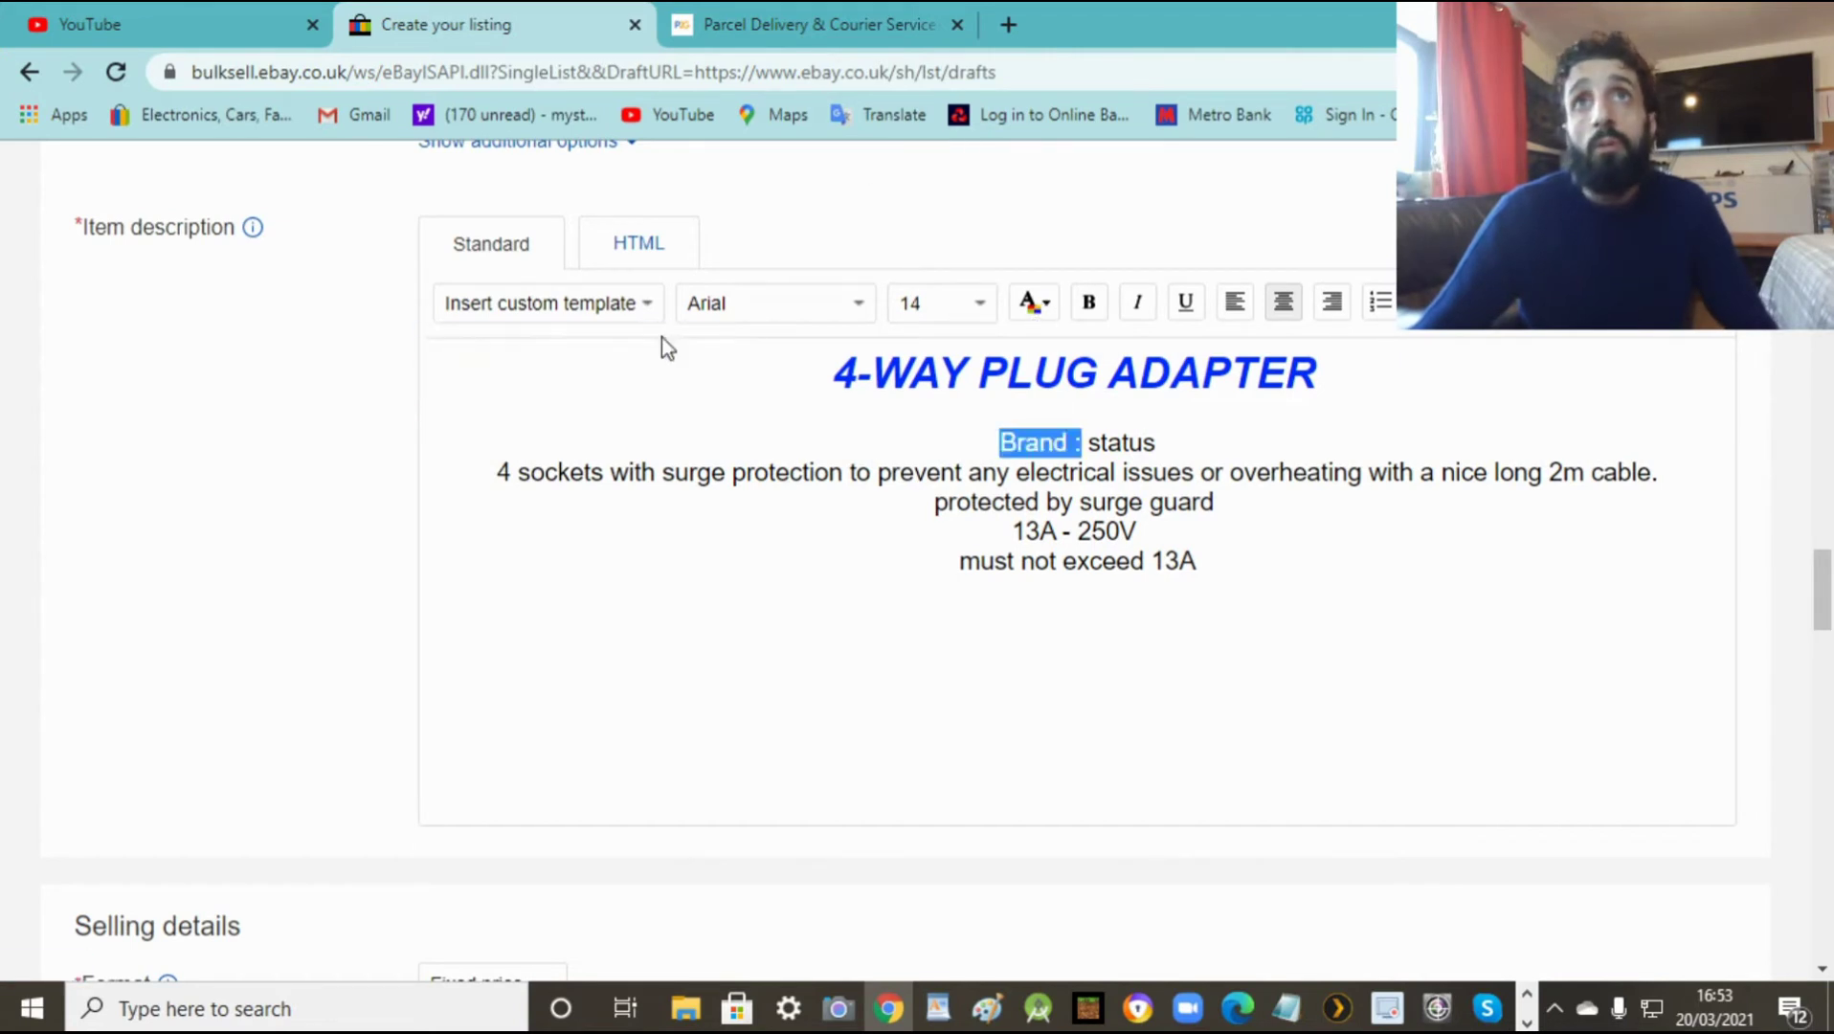
click(1174, 446)
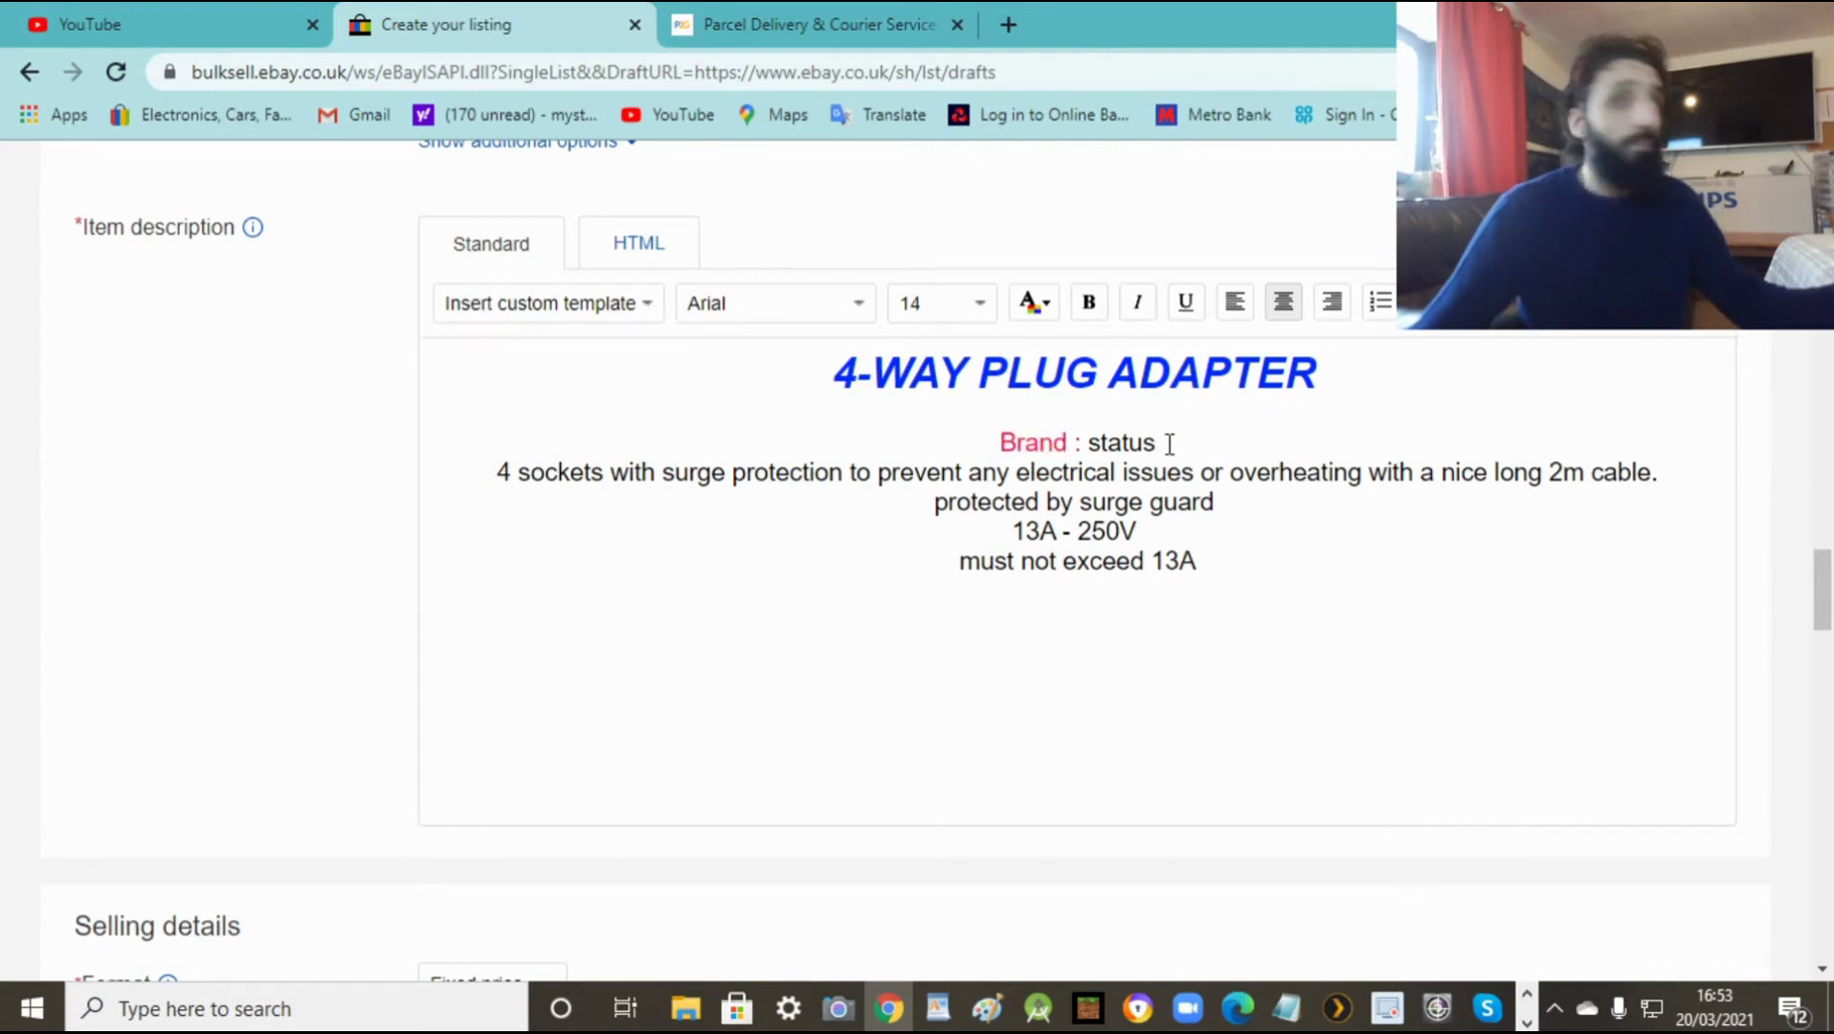
Step: Insert a blank line after each of the brand, 4 sockets, surge guard and 13A - 250V lines of the description
key(Return)
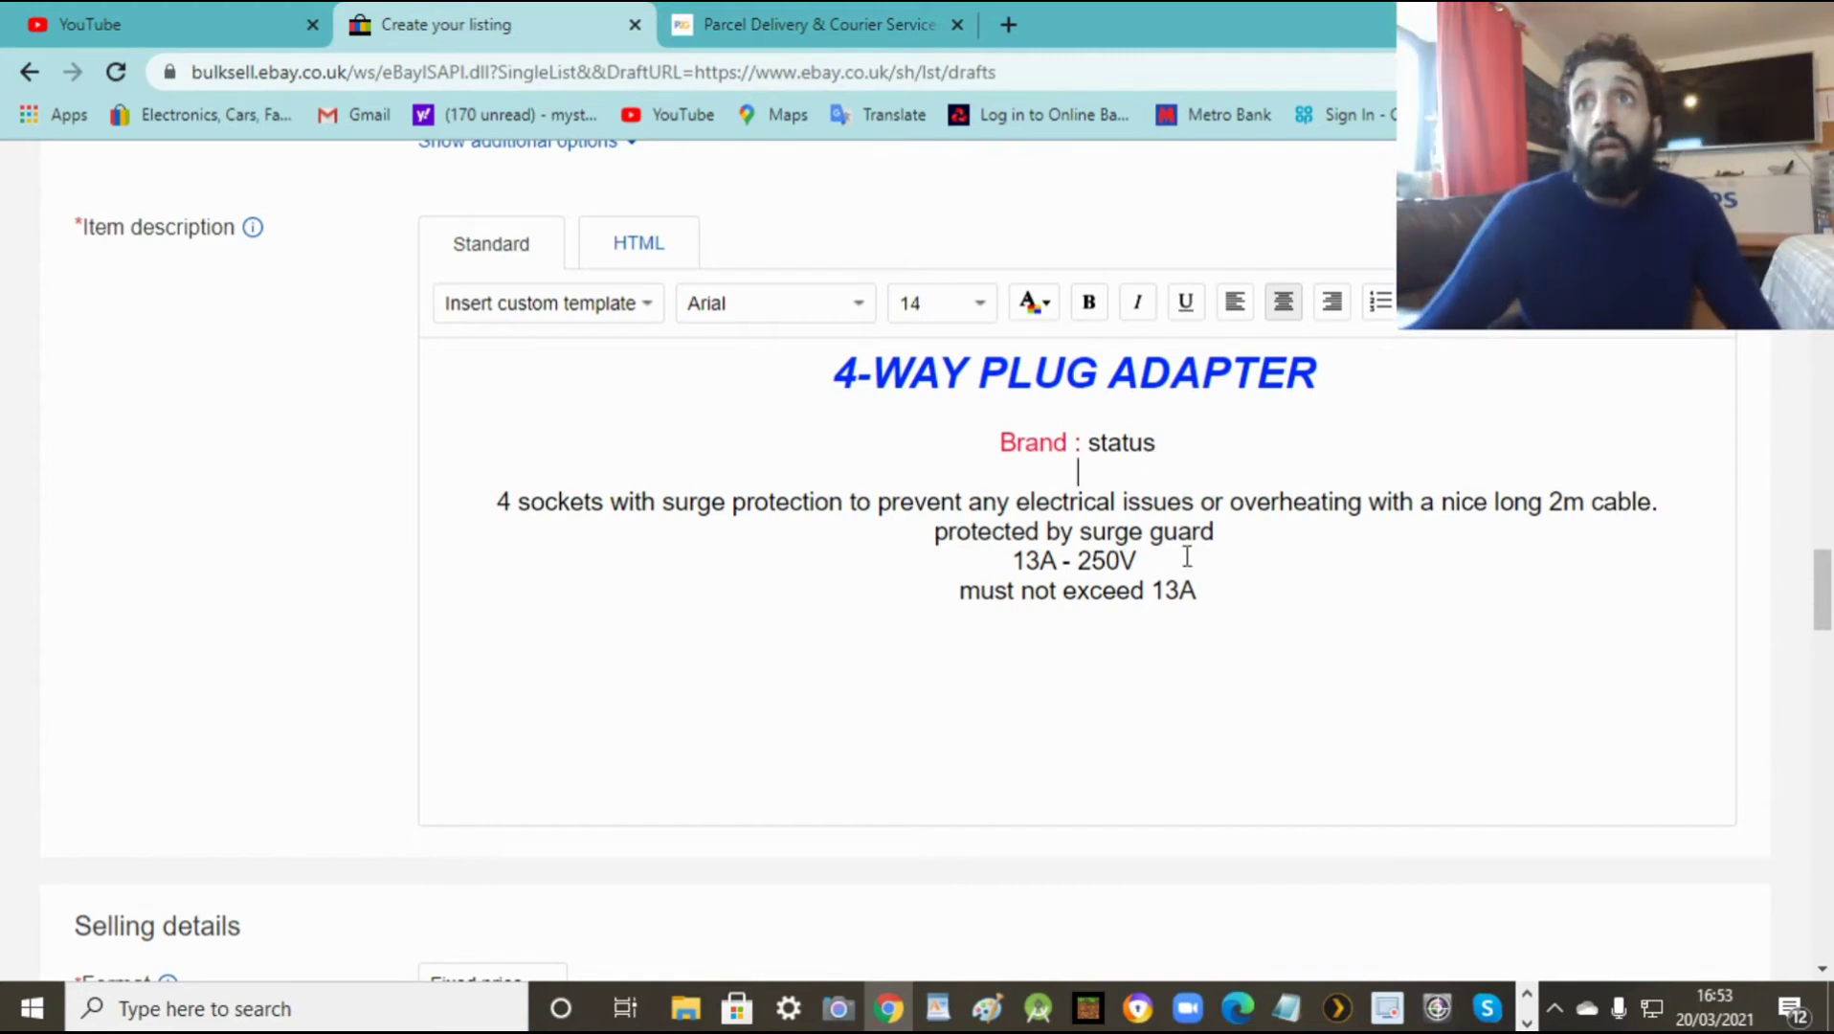
click(1662, 501)
key(Return)
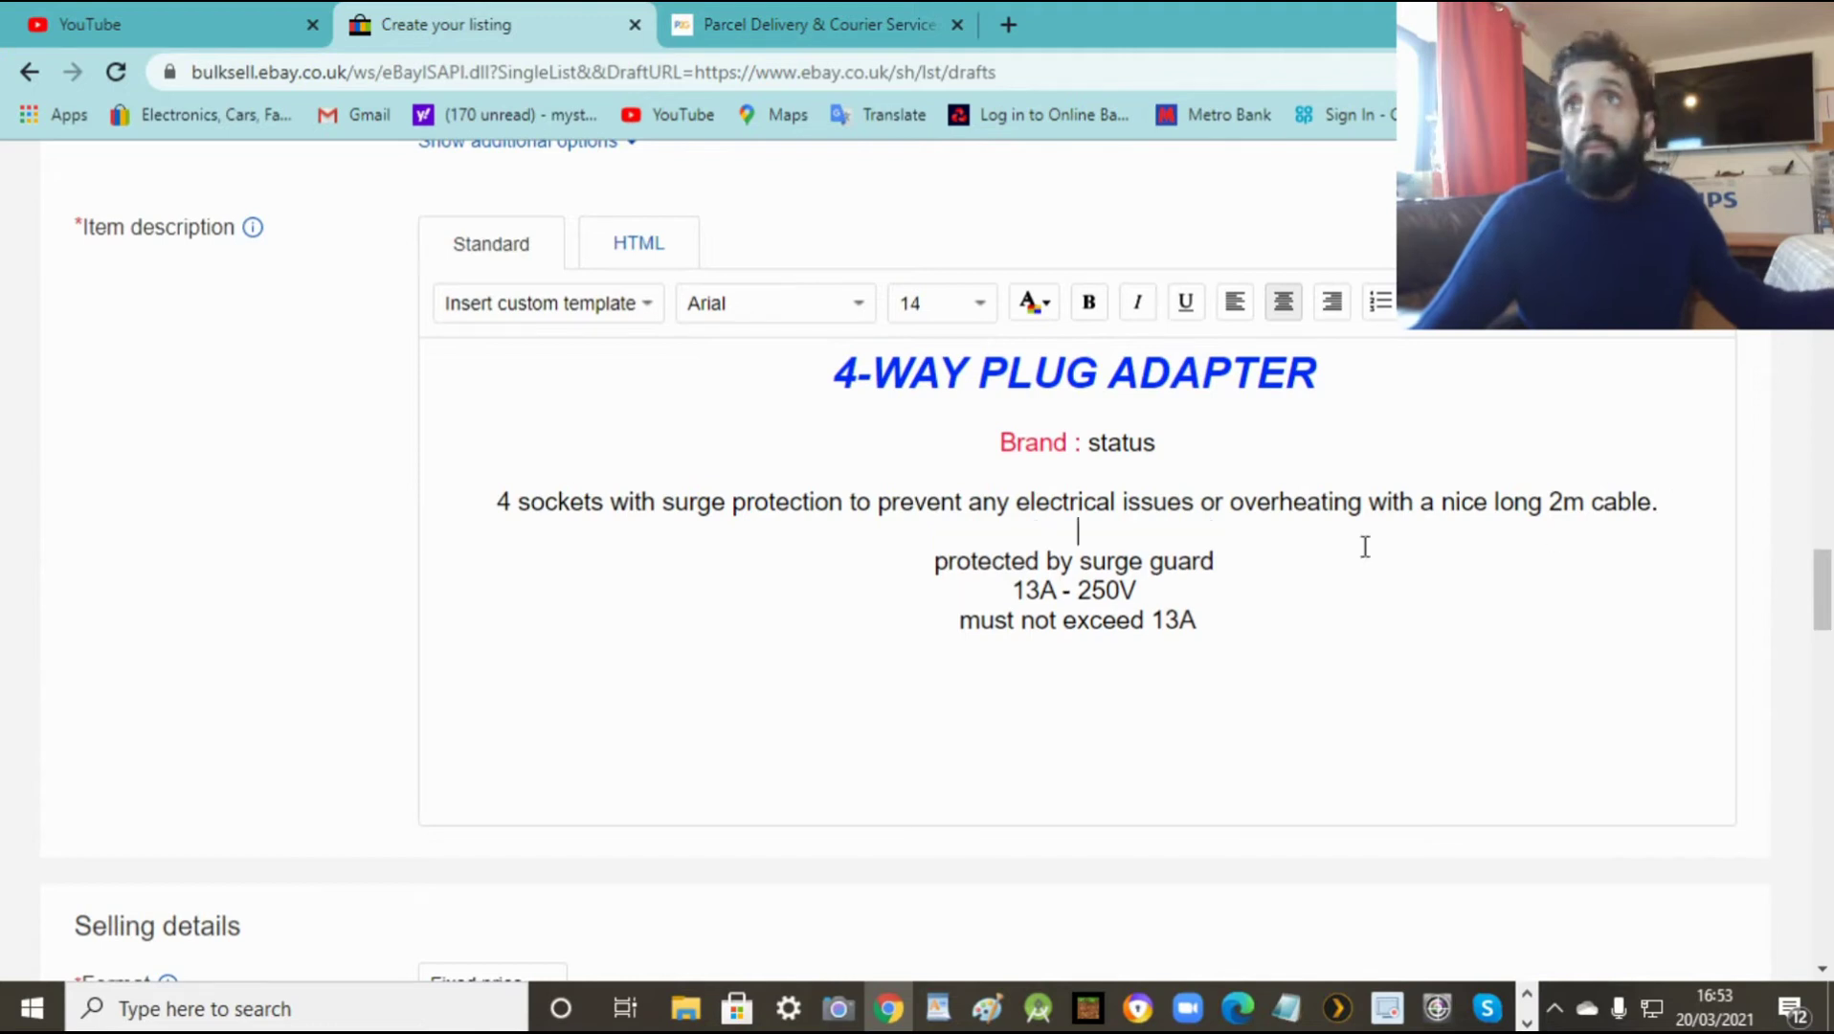
click(1218, 562)
key(Return)
click(1139, 619)
key(Return)
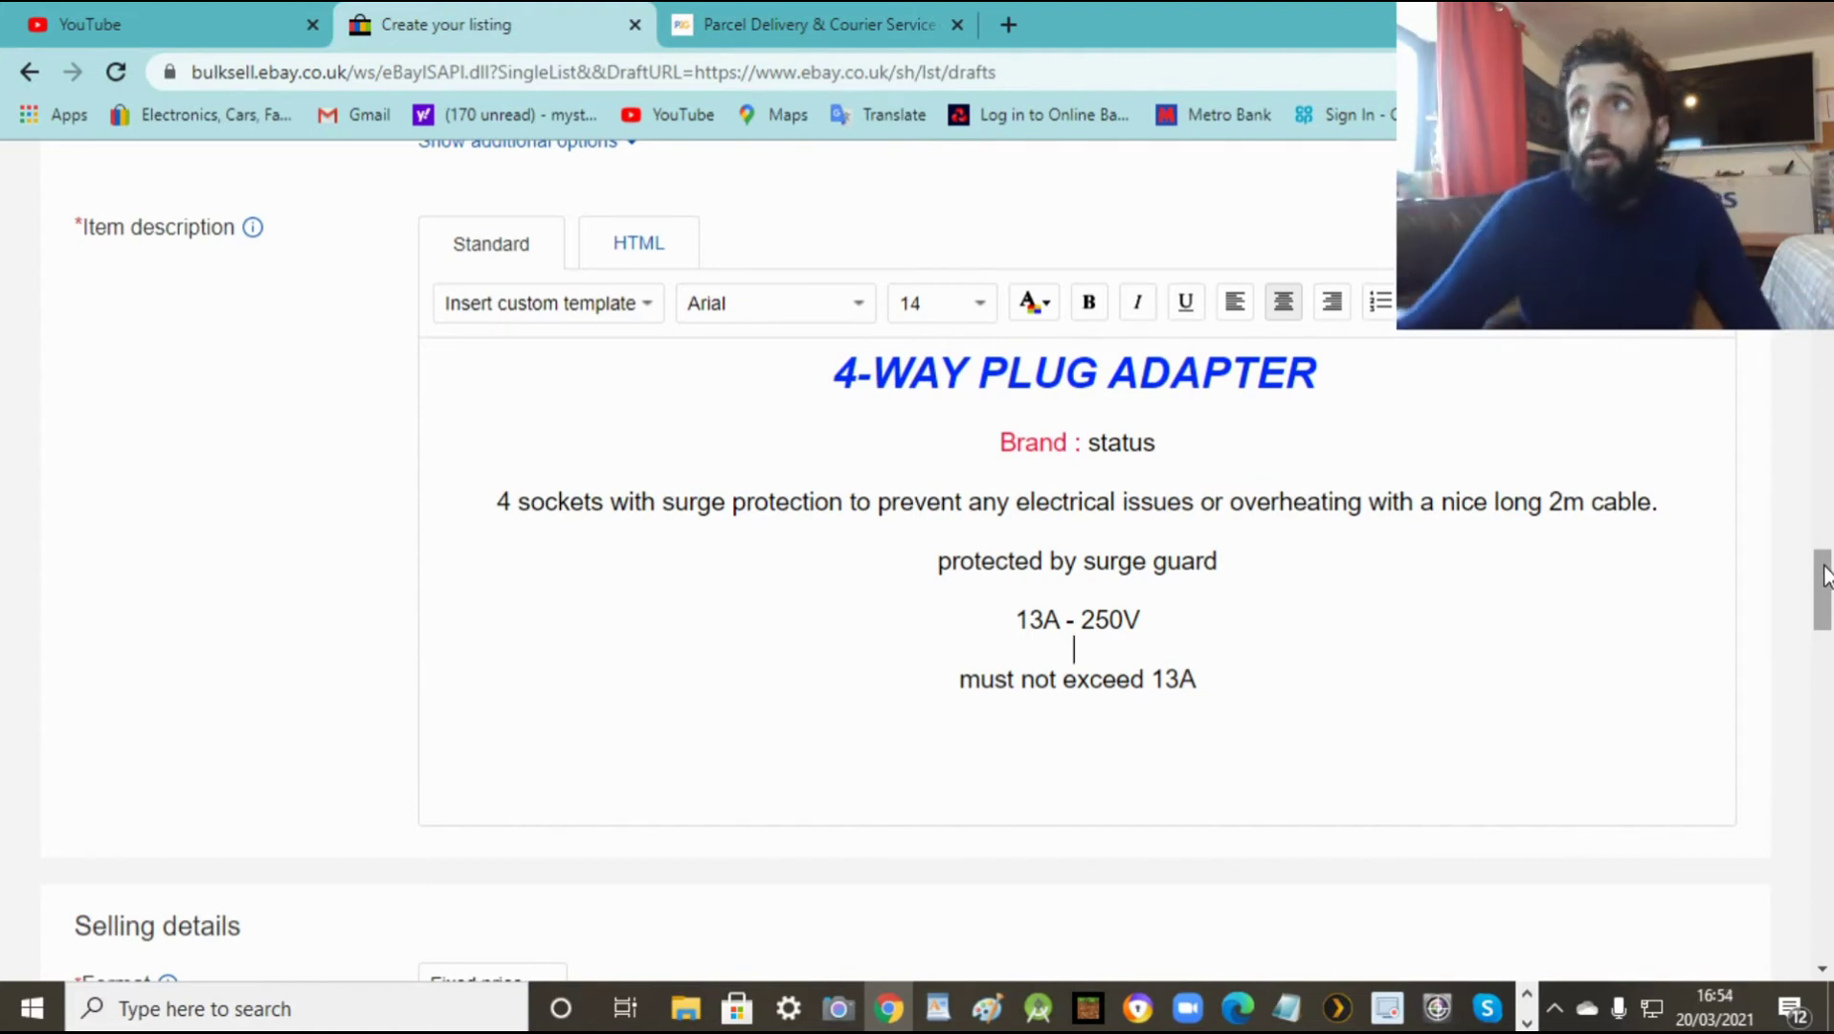
Step: Try the Auction-style format with a duration of 10 days, and switch the Best Offer option on and off again
drag(1826, 584, 1829, 651)
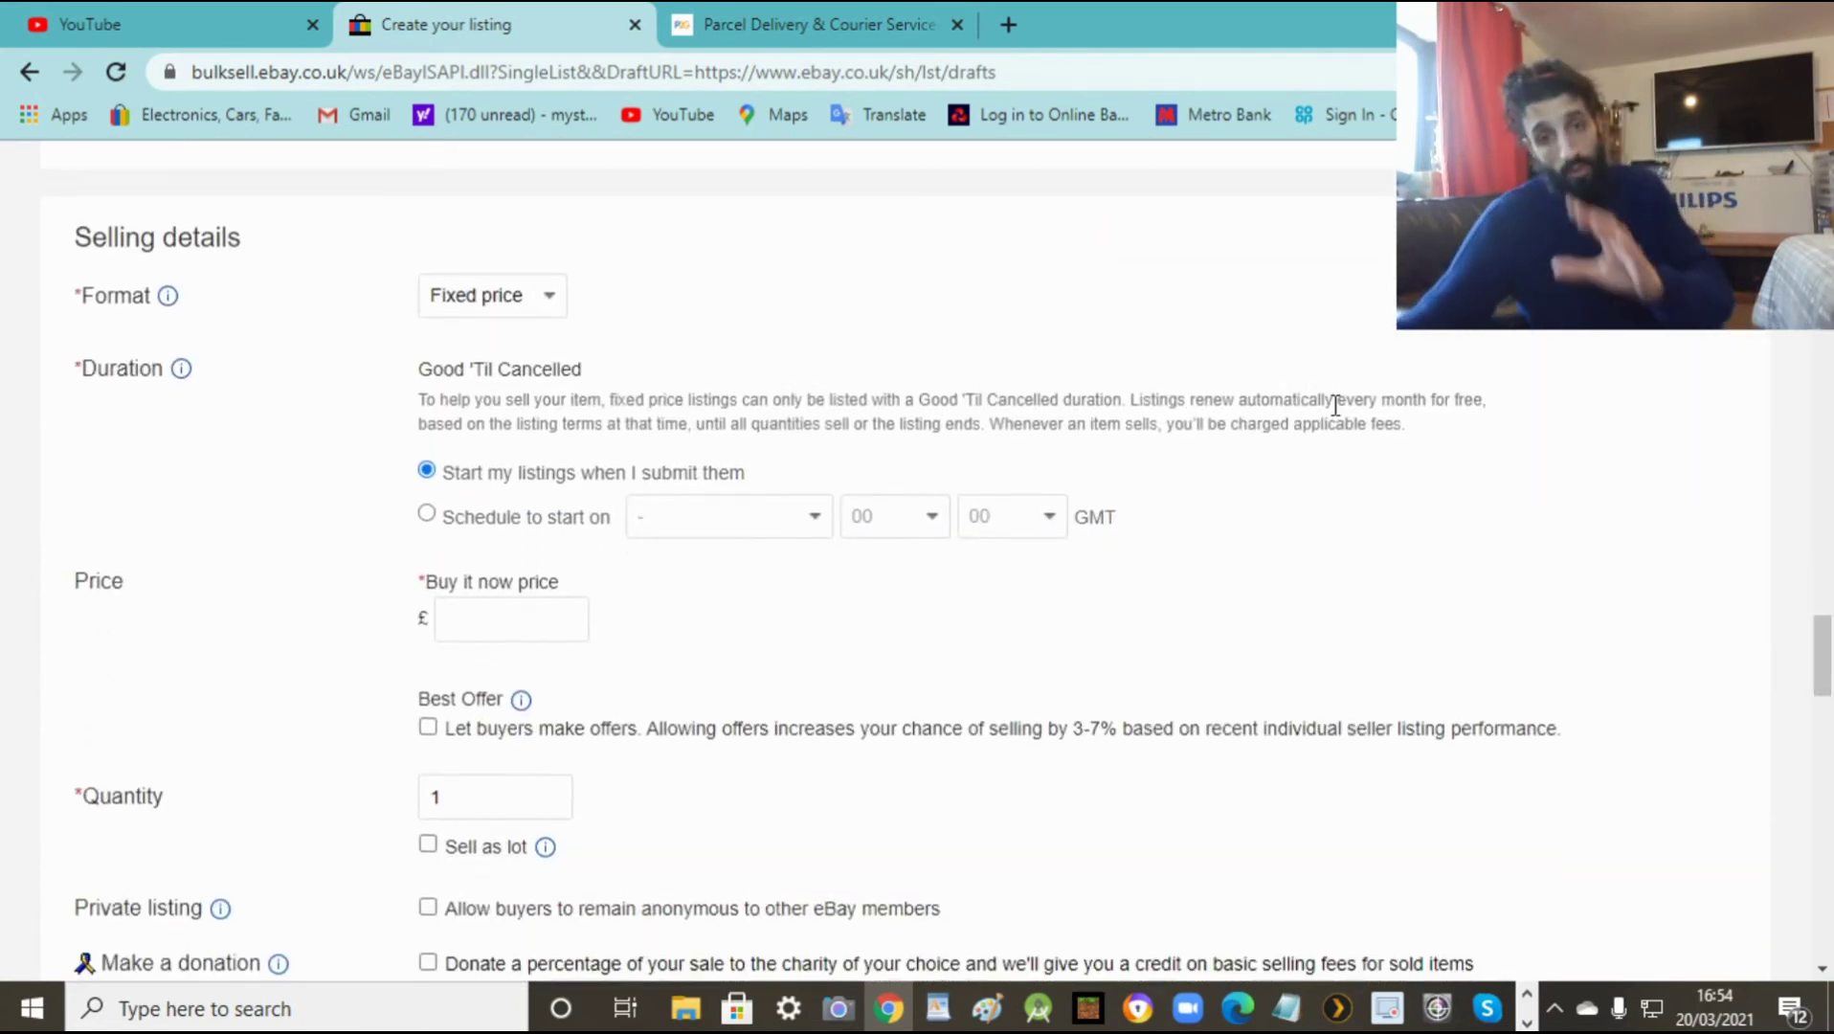
click(555, 301)
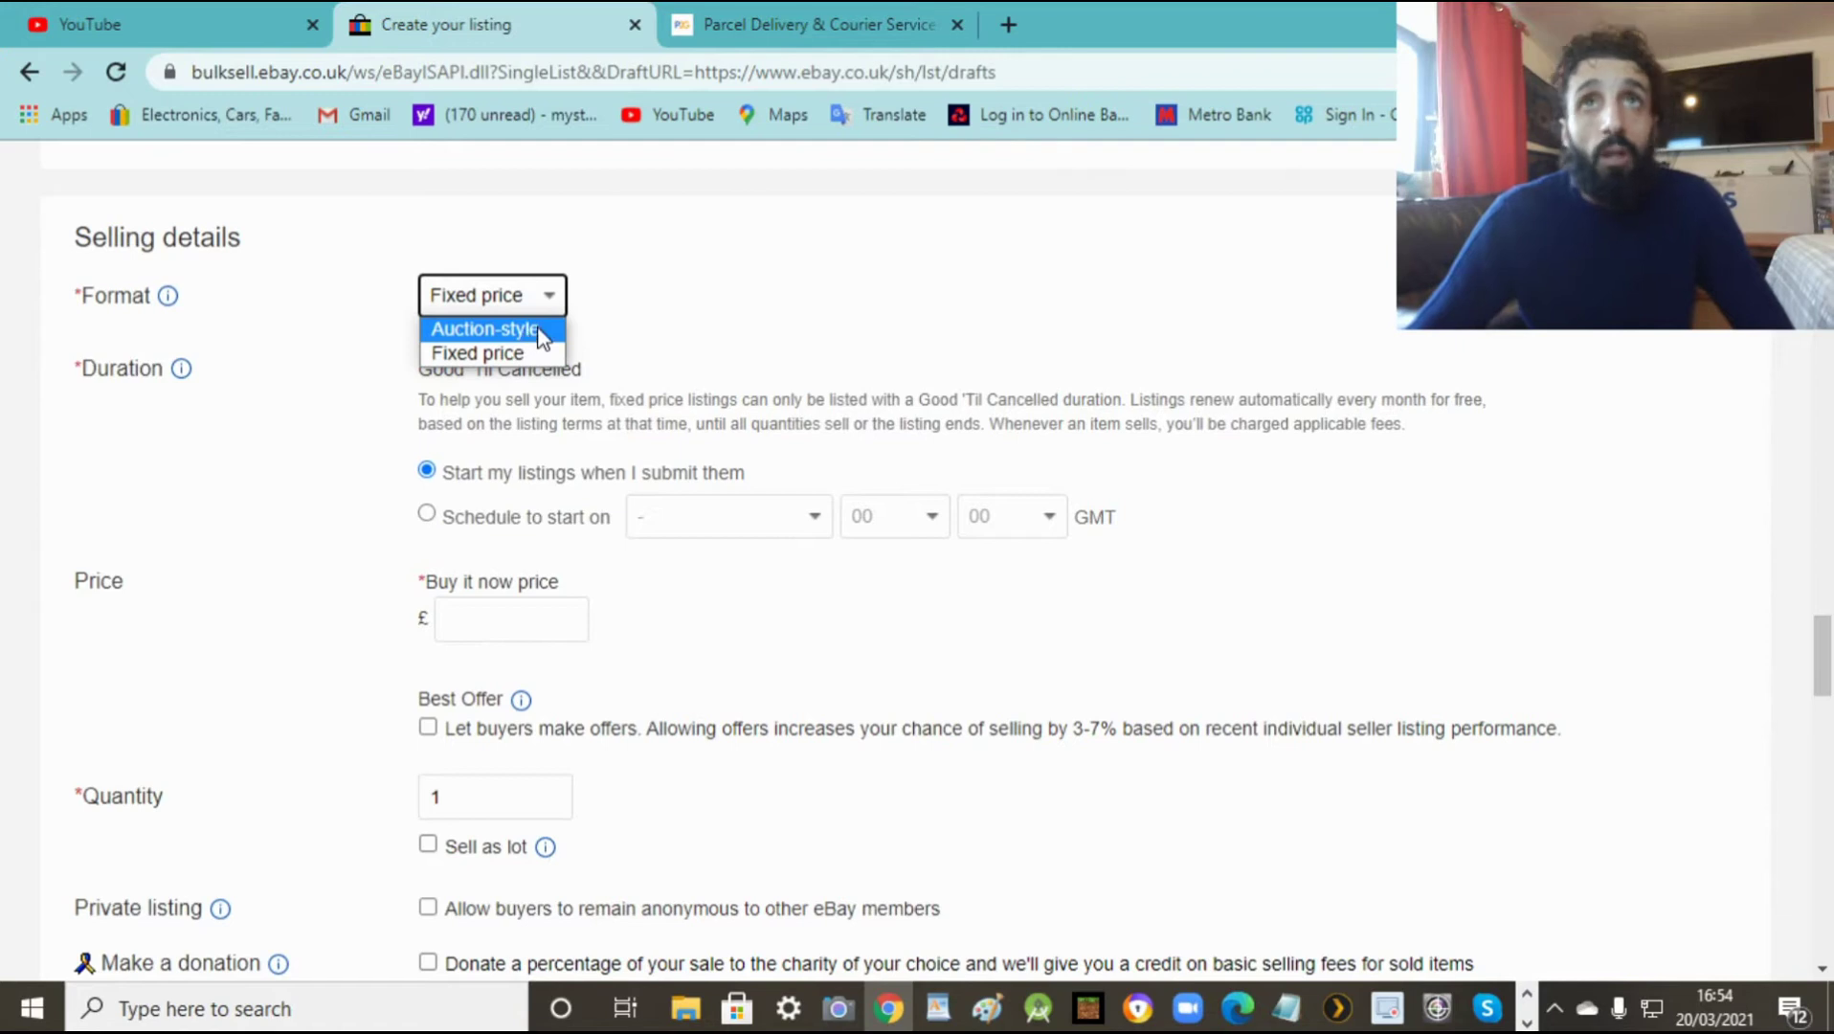
click(491, 330)
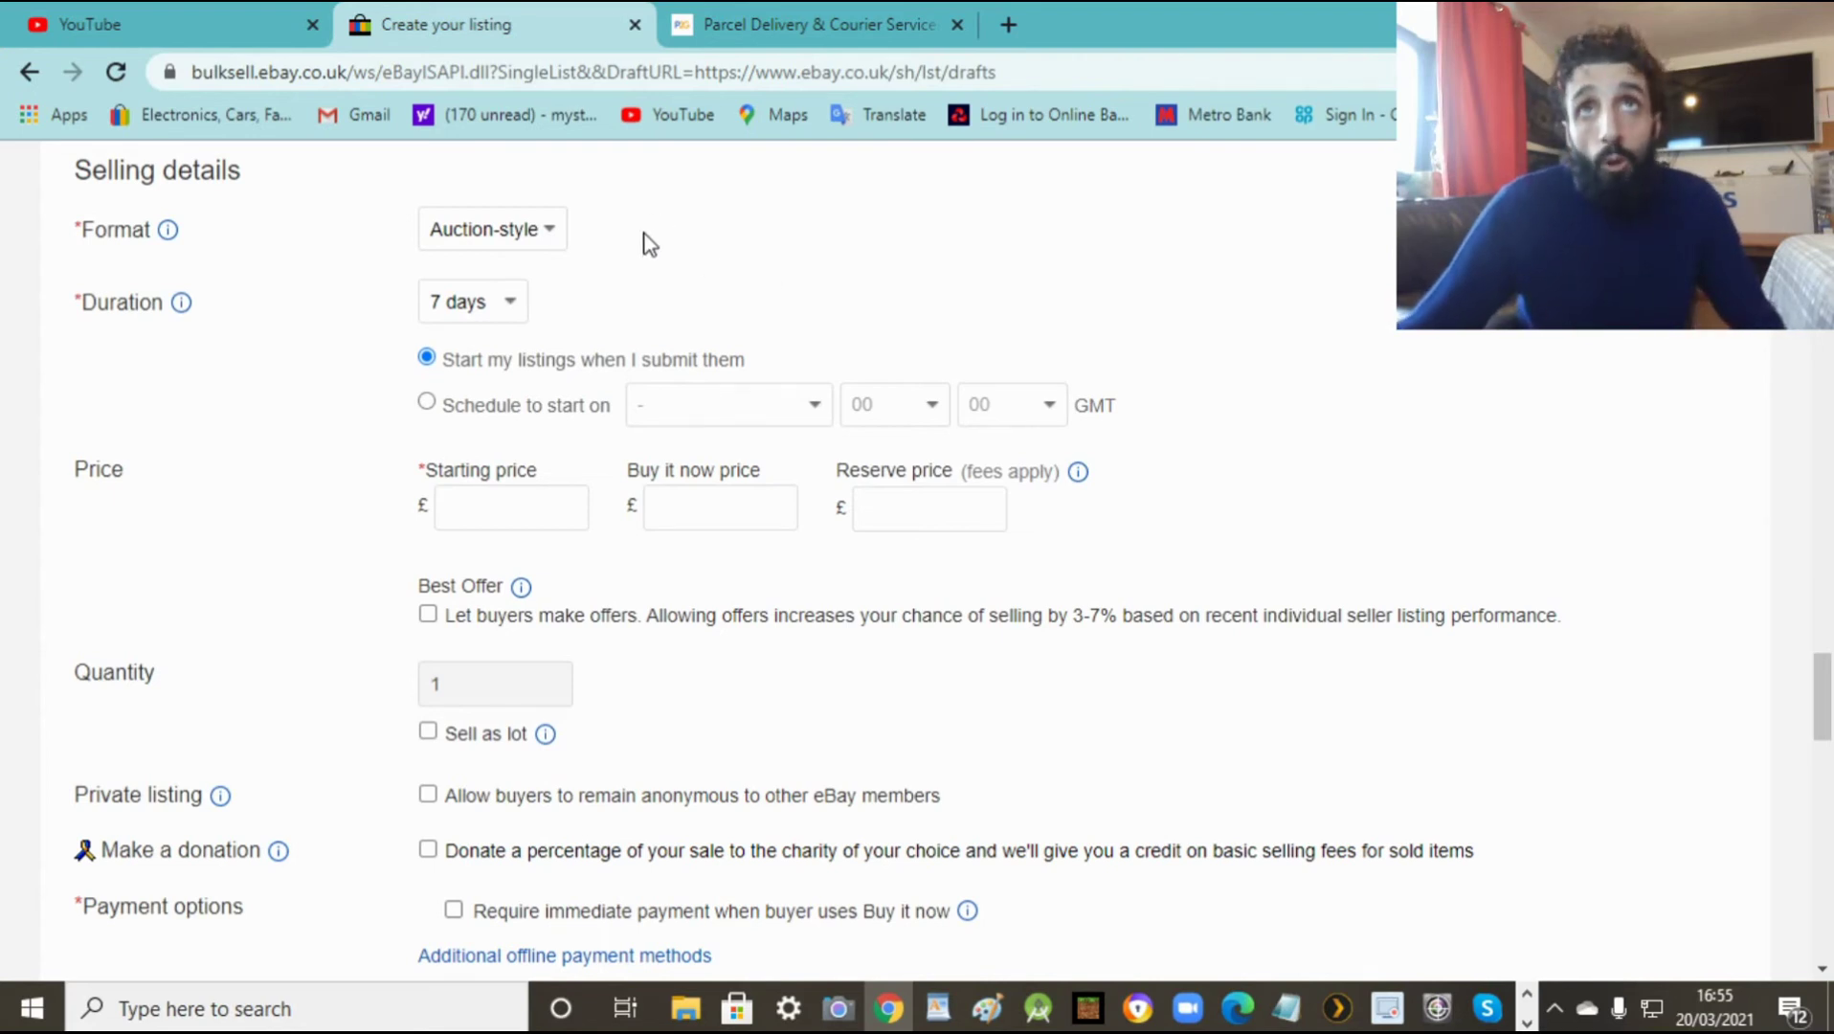
click(510, 302)
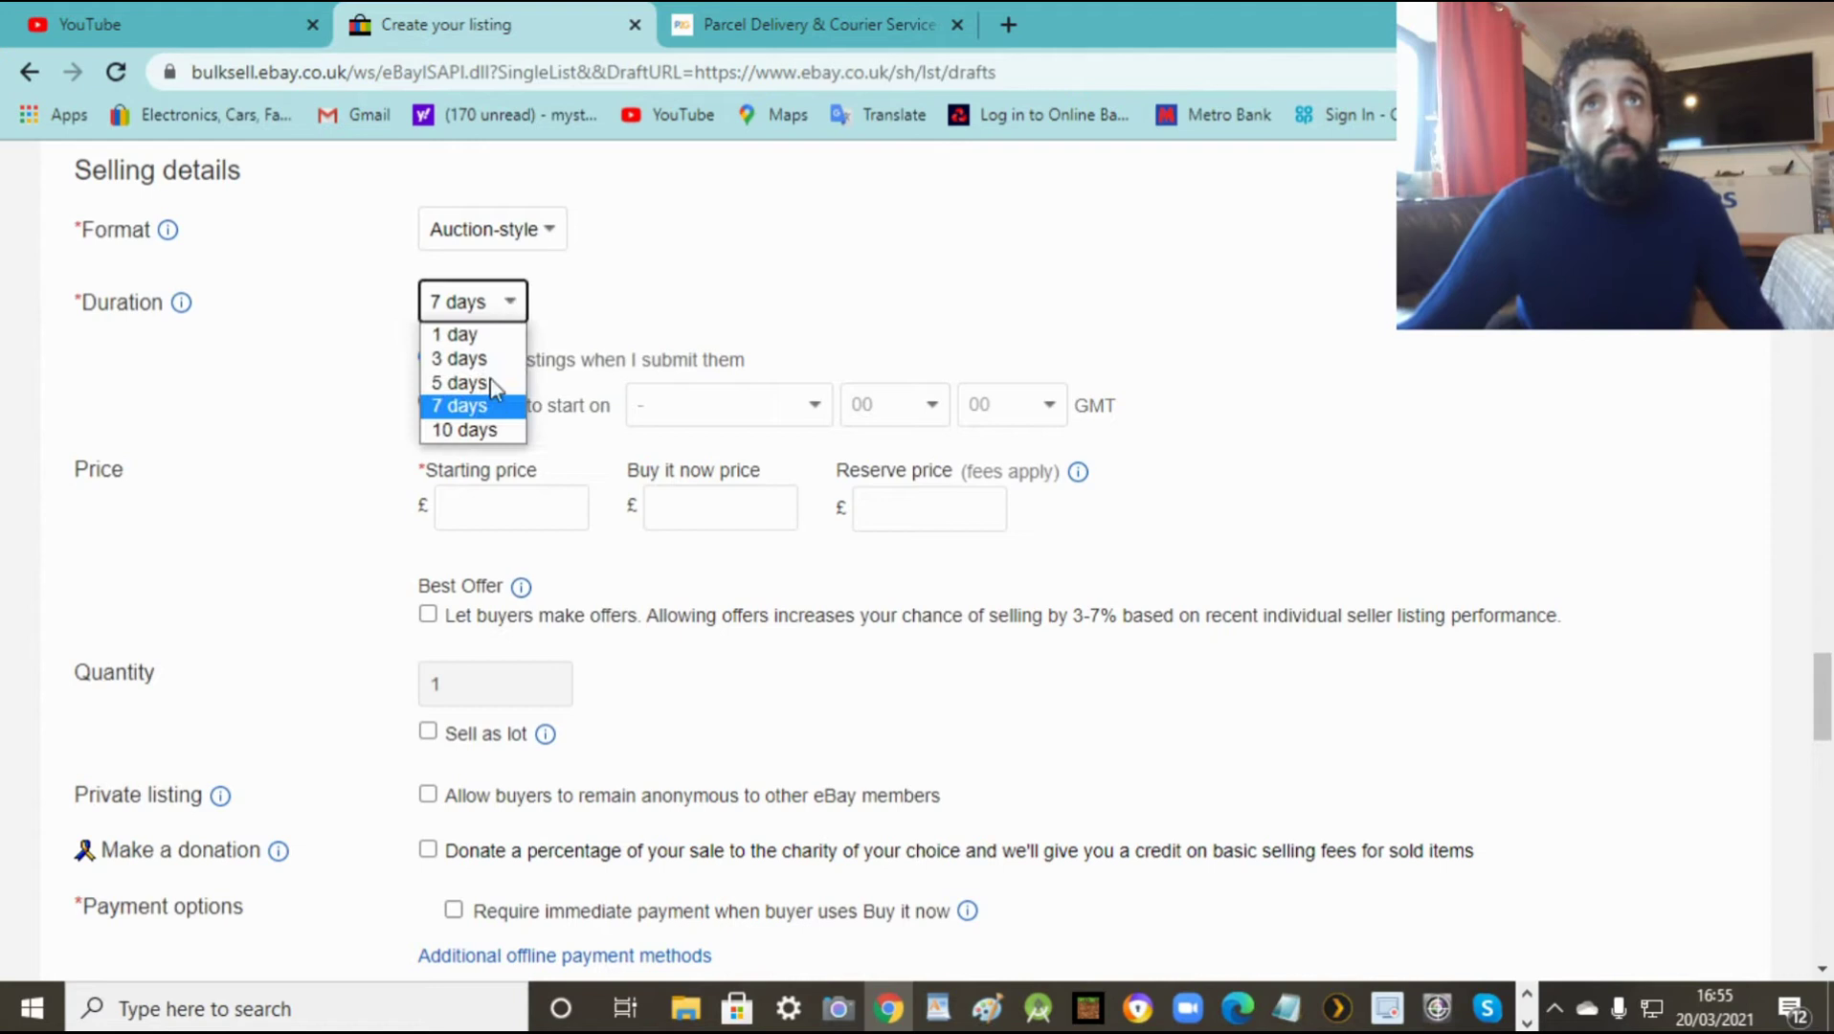
click(488, 431)
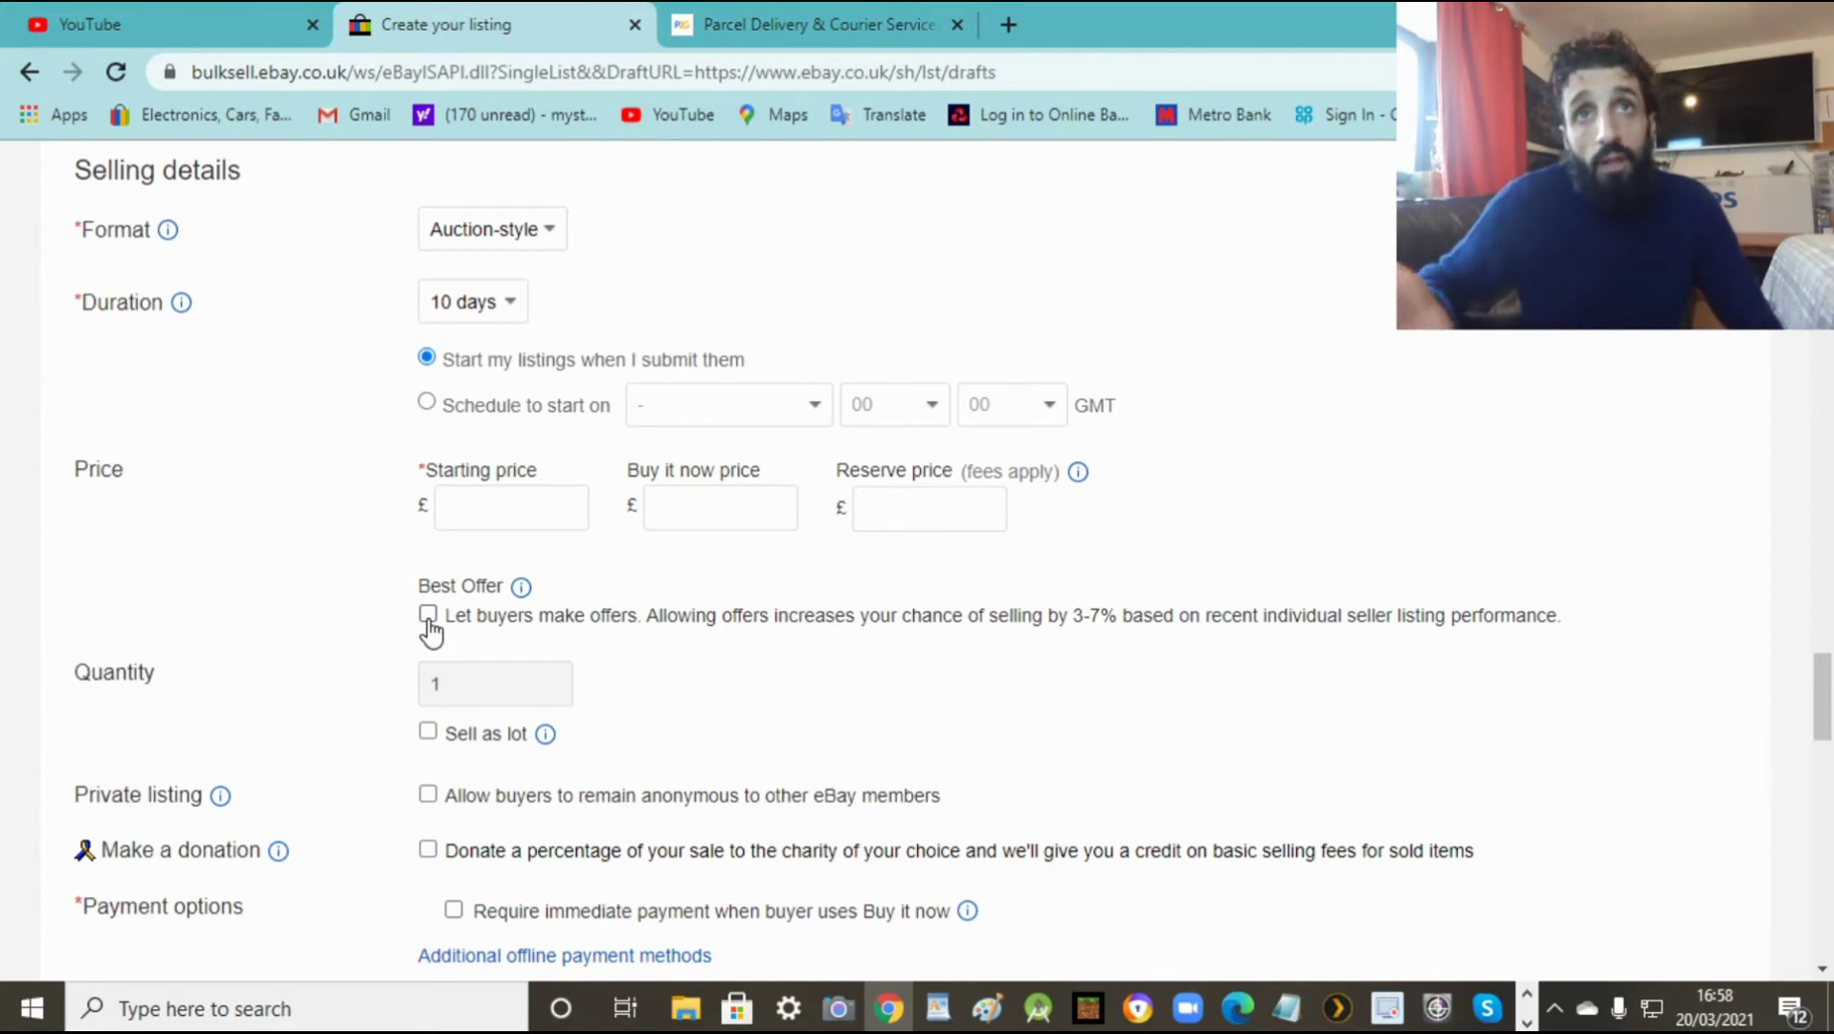
click(427, 616)
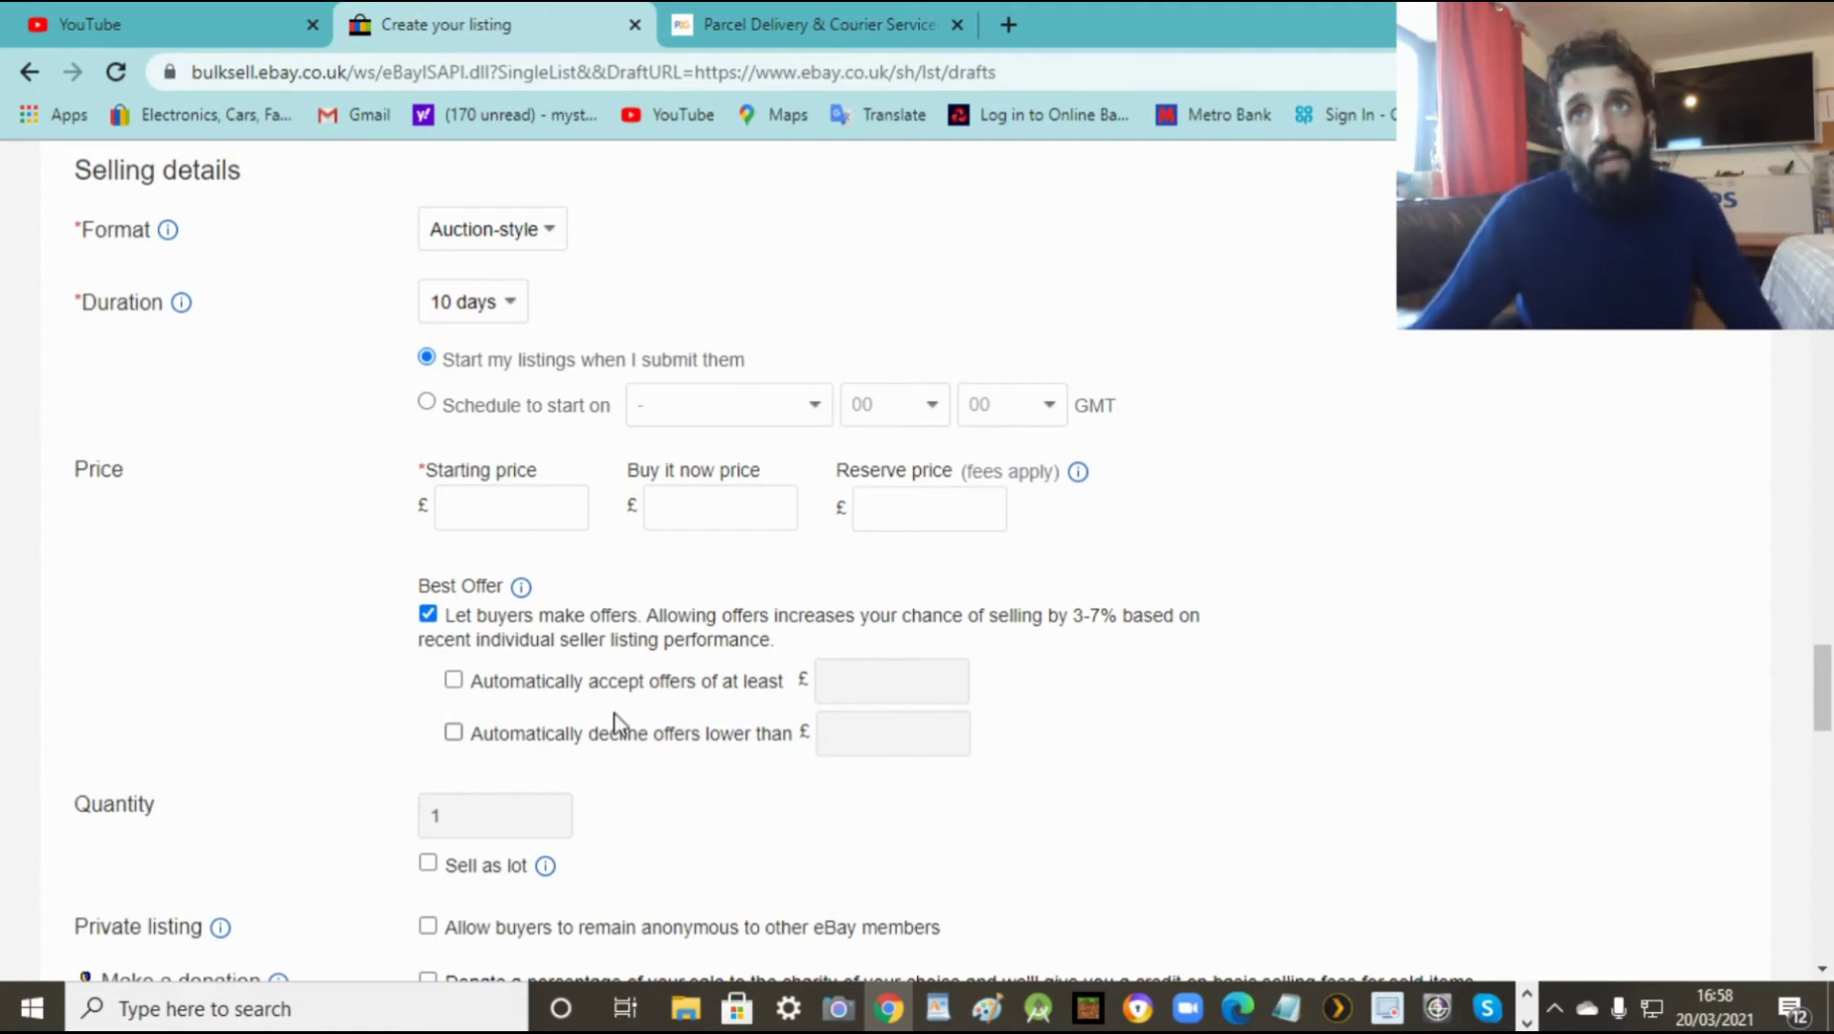
click(429, 618)
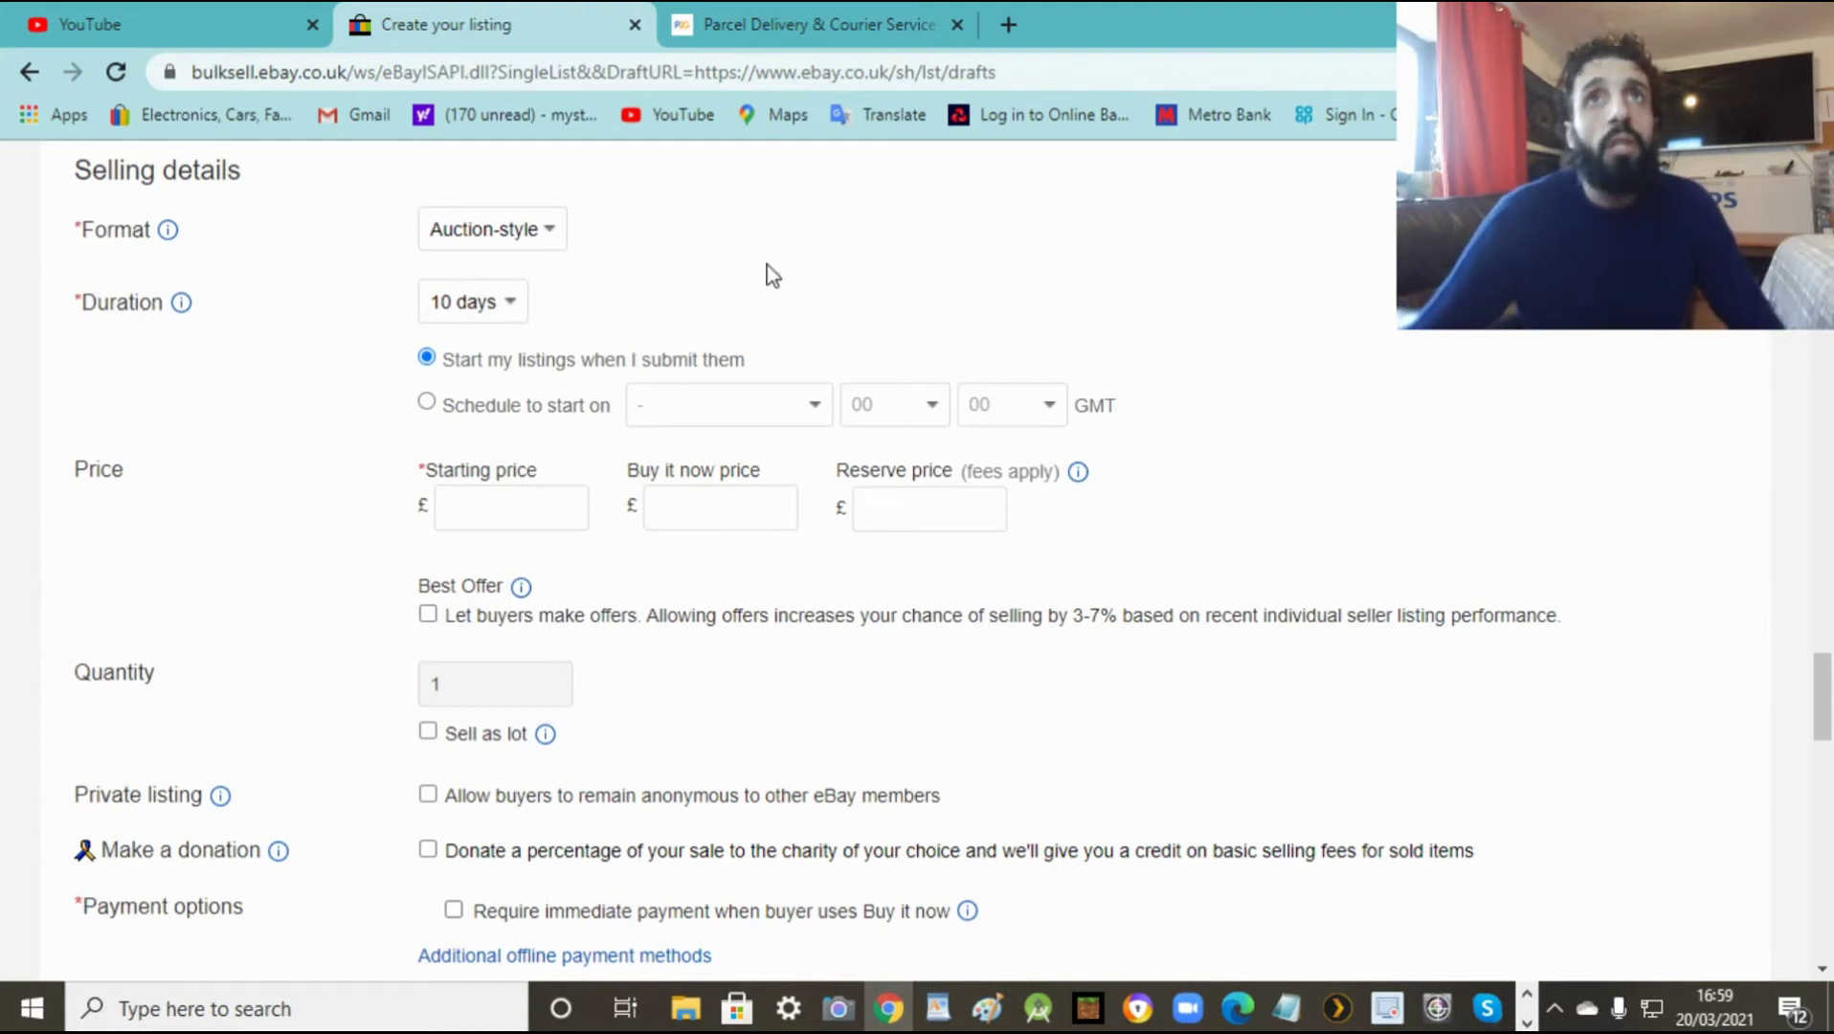
Step: Set the listing format to Fixed price and enter a Buy it now price of £7
click(551, 234)
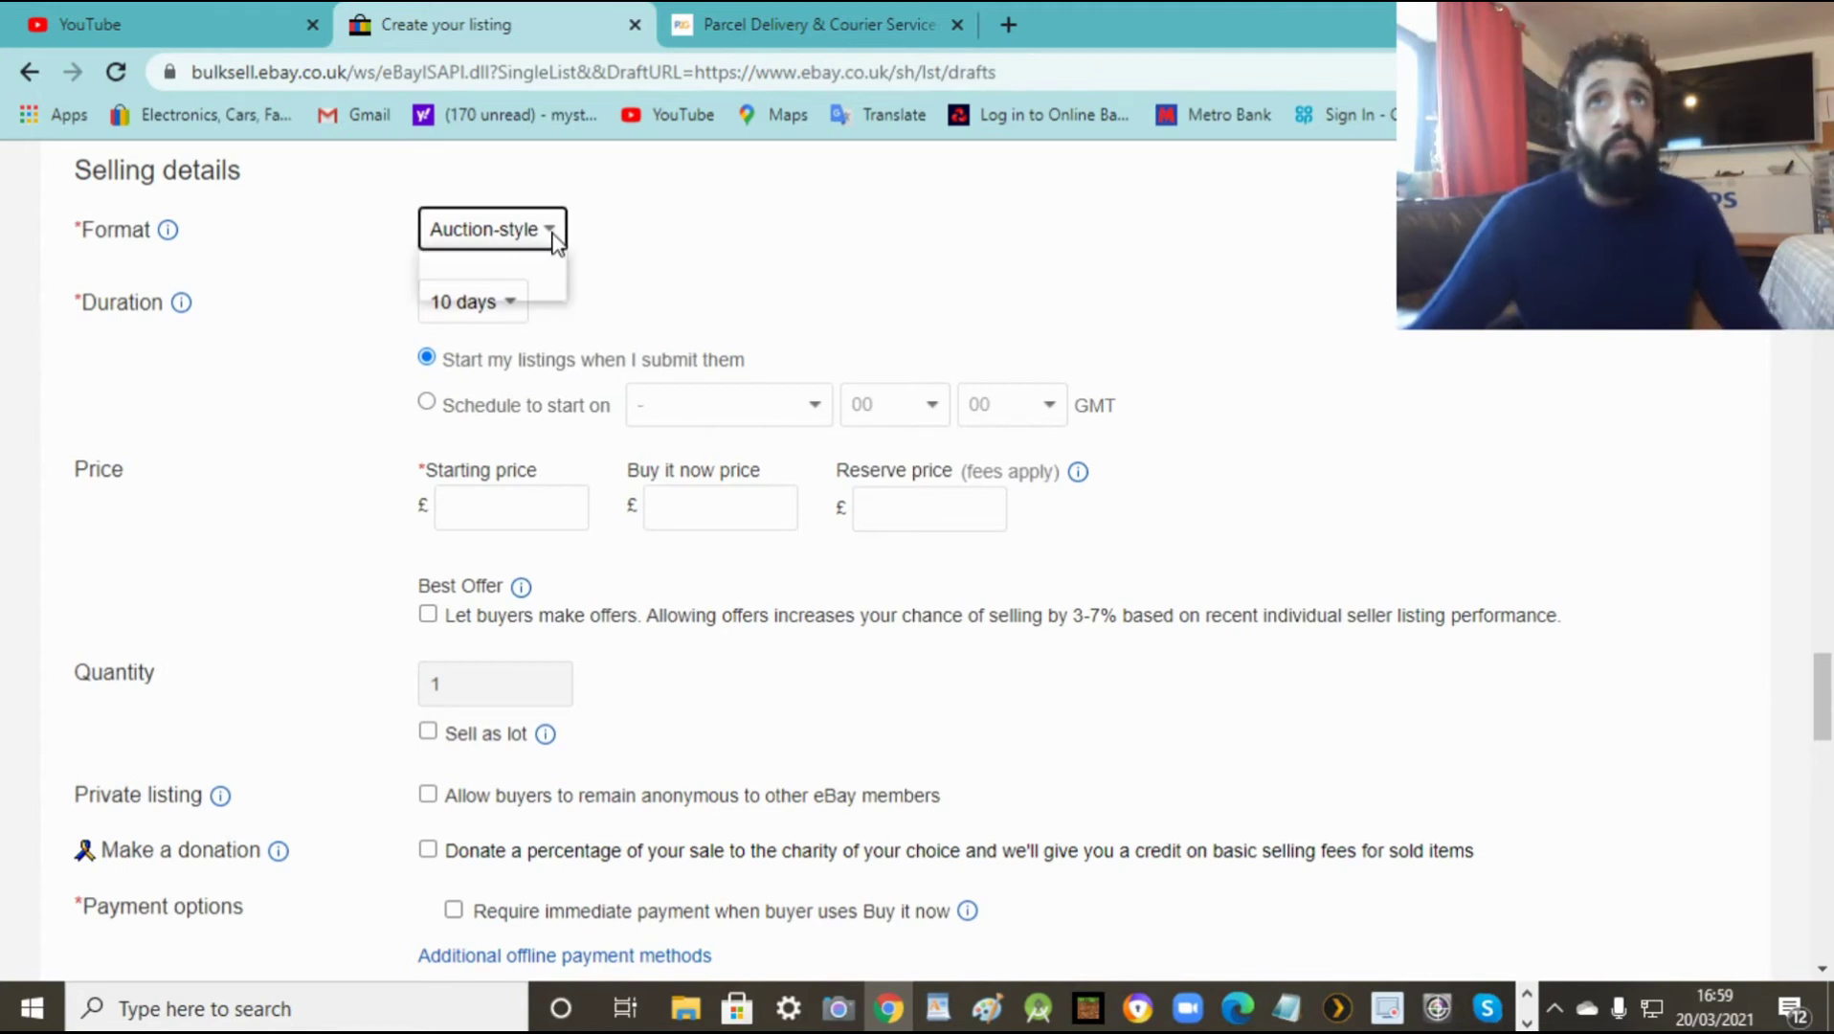
click(495, 285)
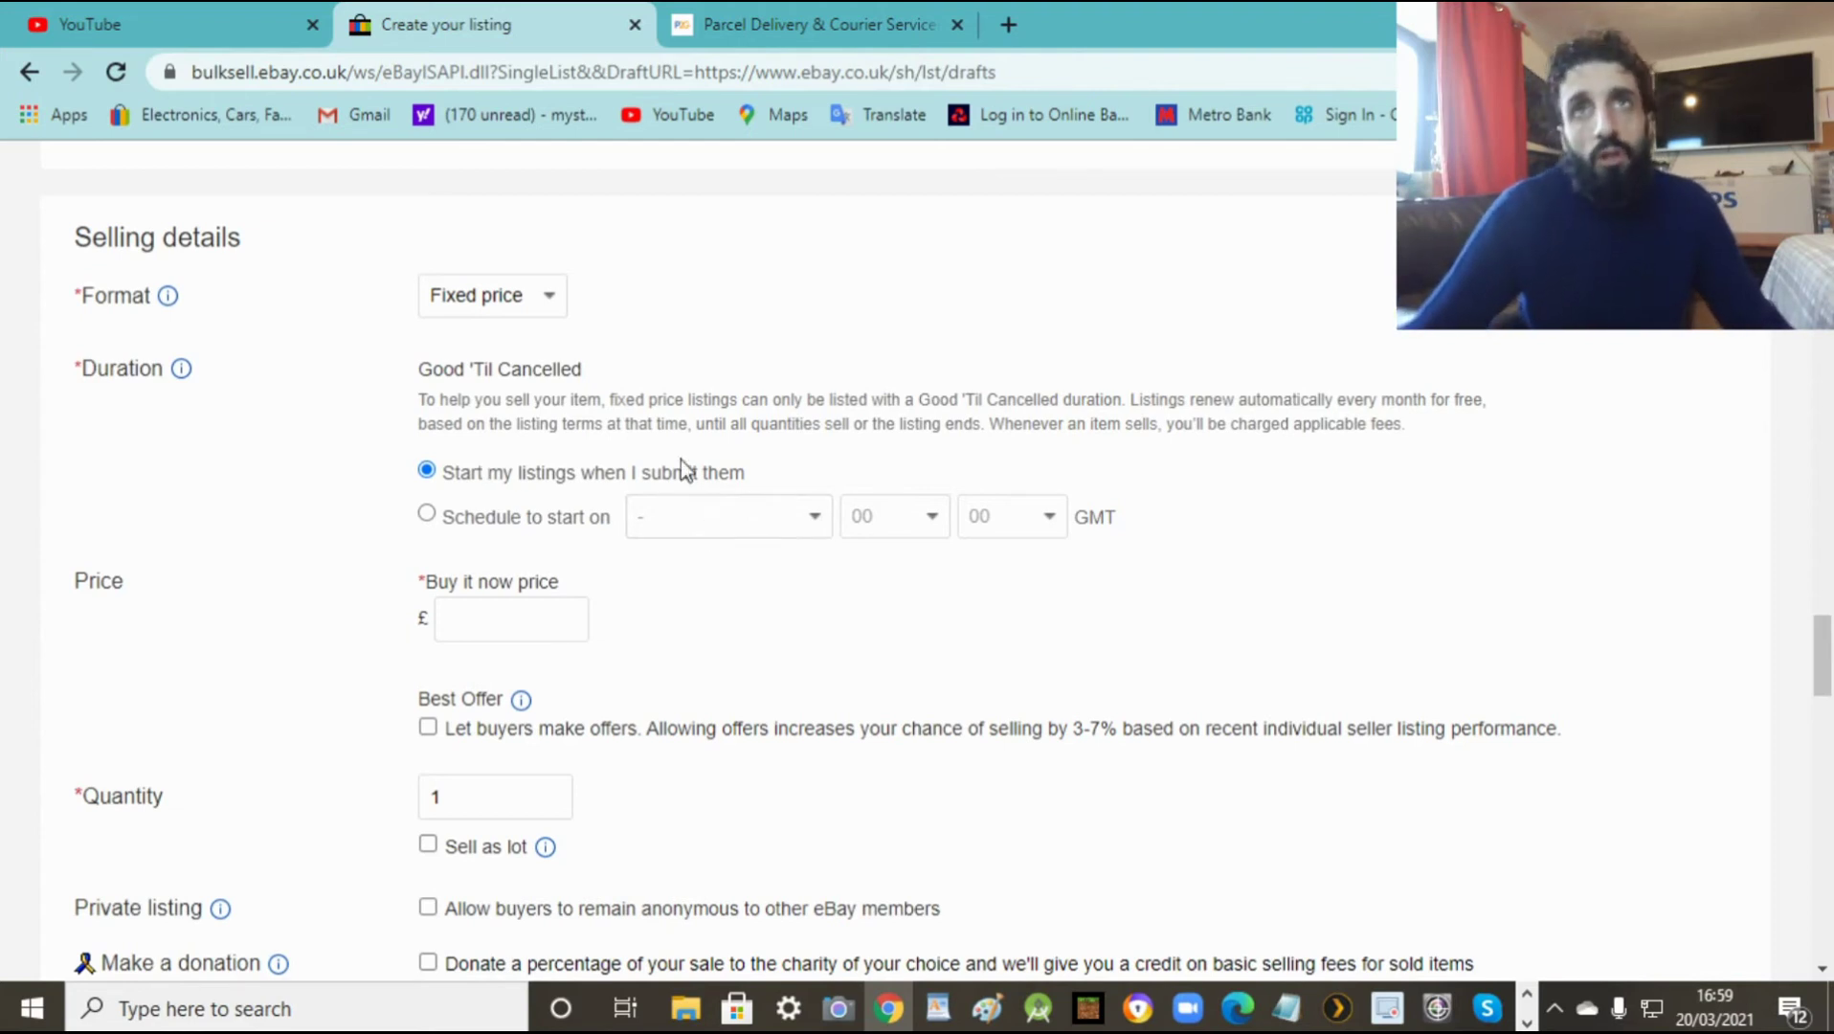
click(549, 616)
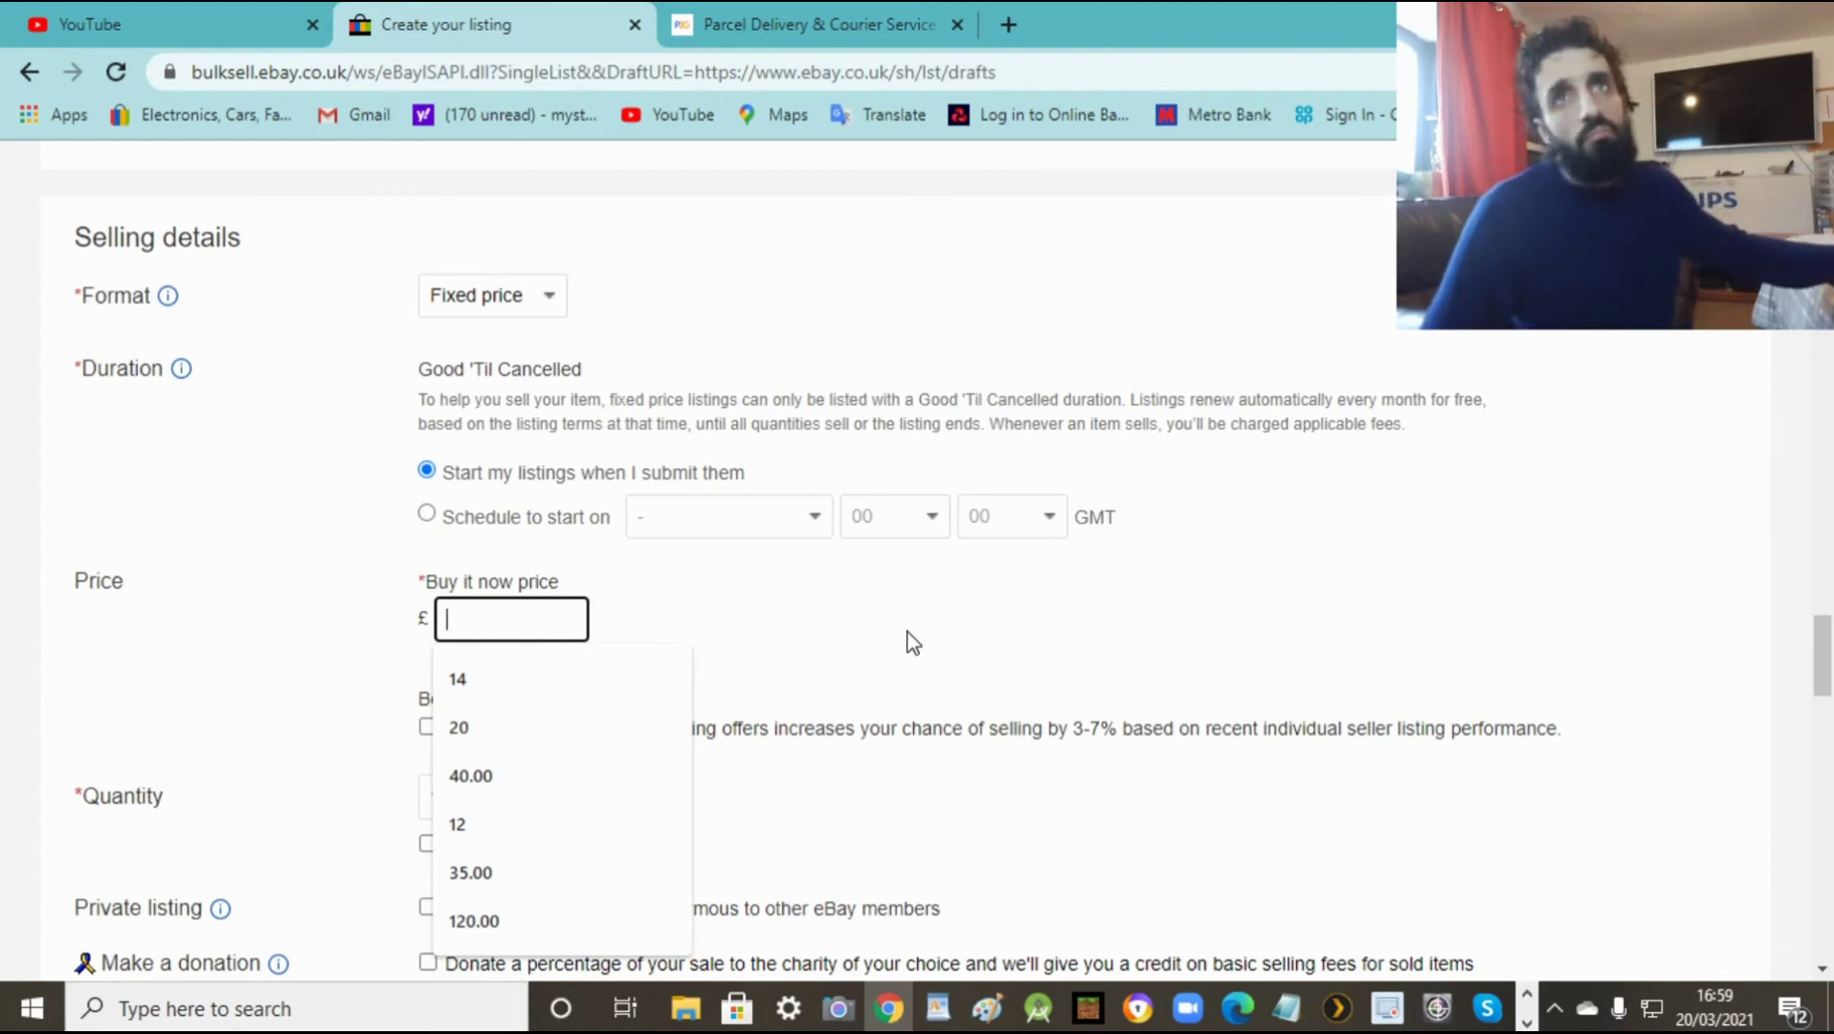
text(7)
click(1206, 638)
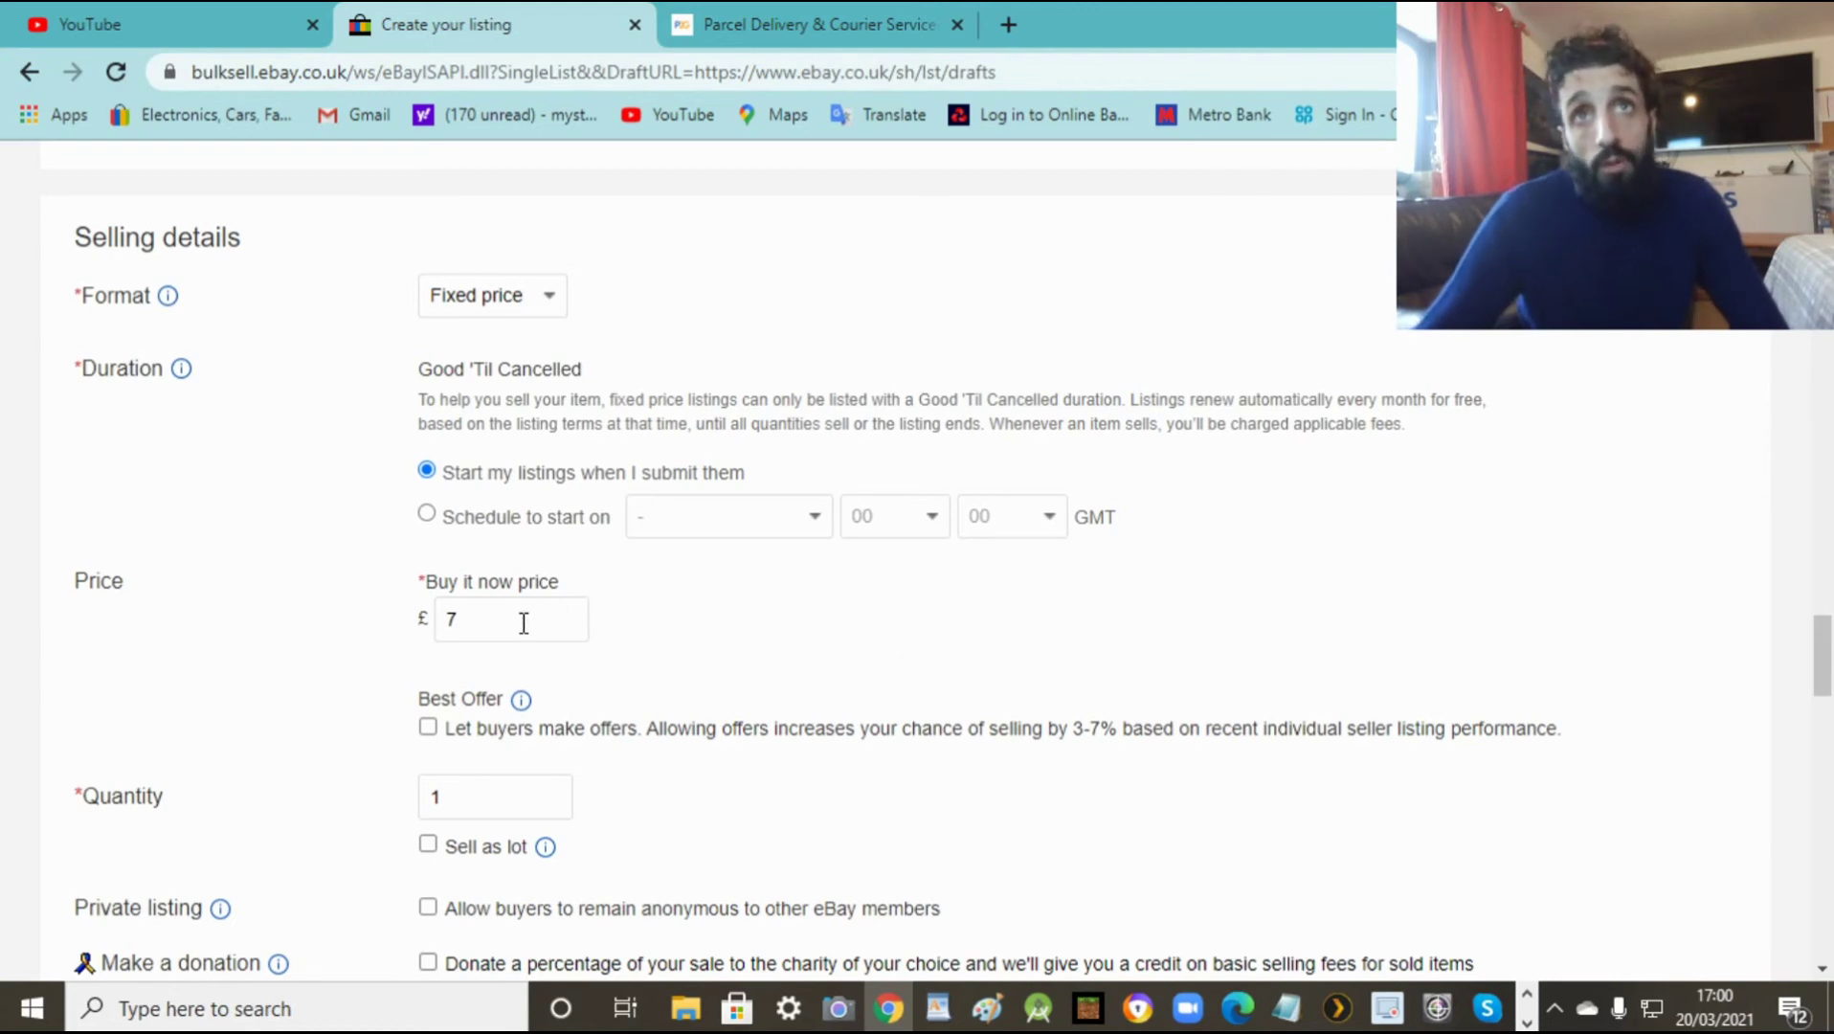
Step: Change the Buy it now price to £8
click(468, 620)
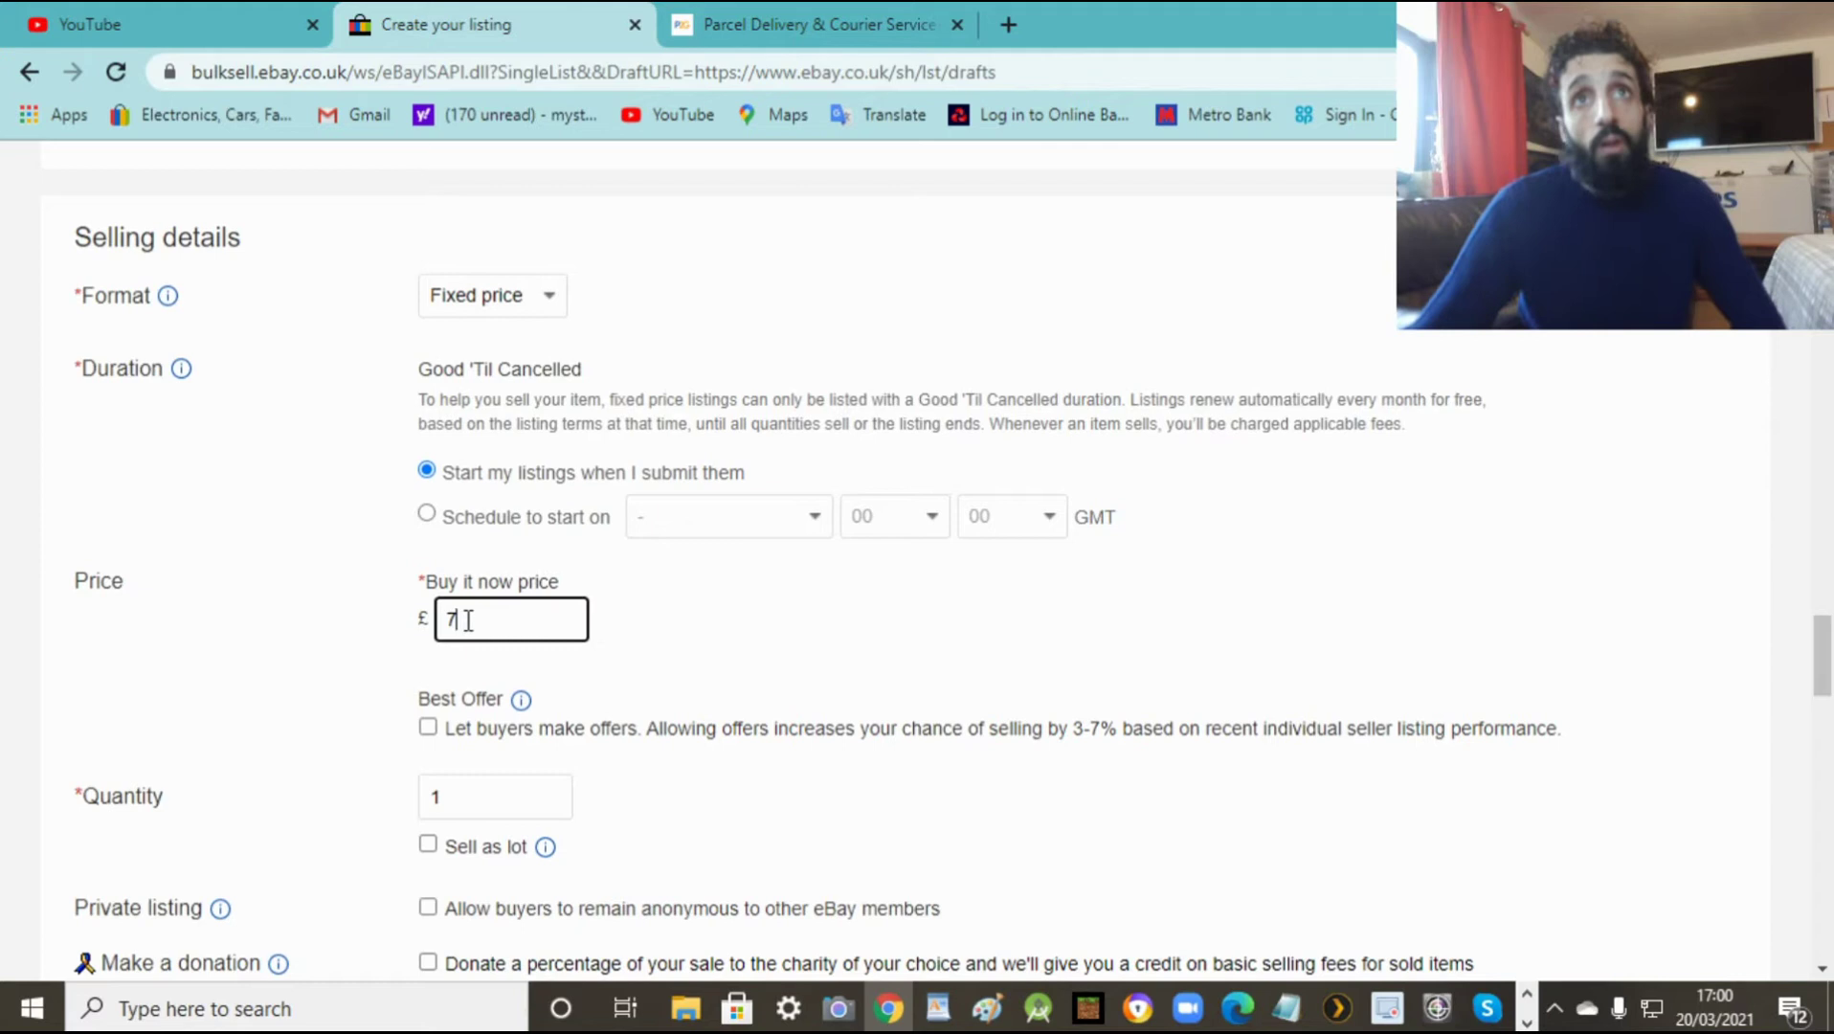
key(BackSpace)
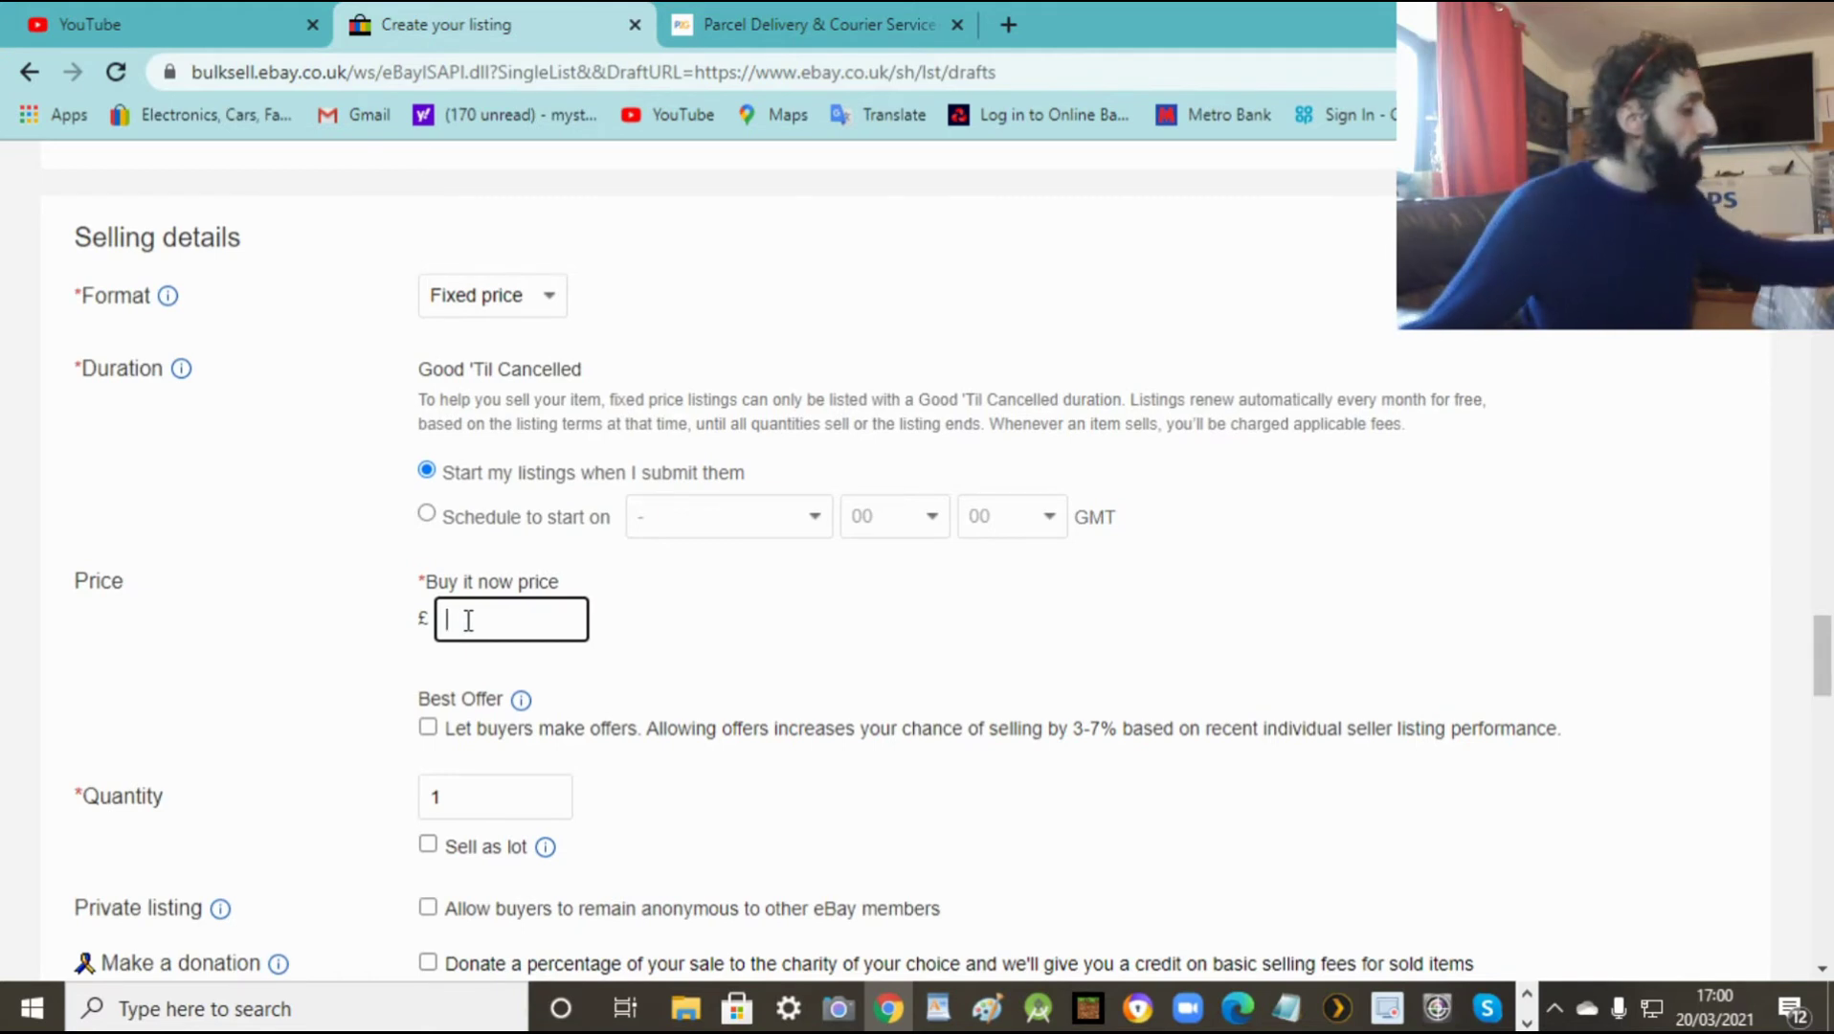
text(8)
click(1675, 593)
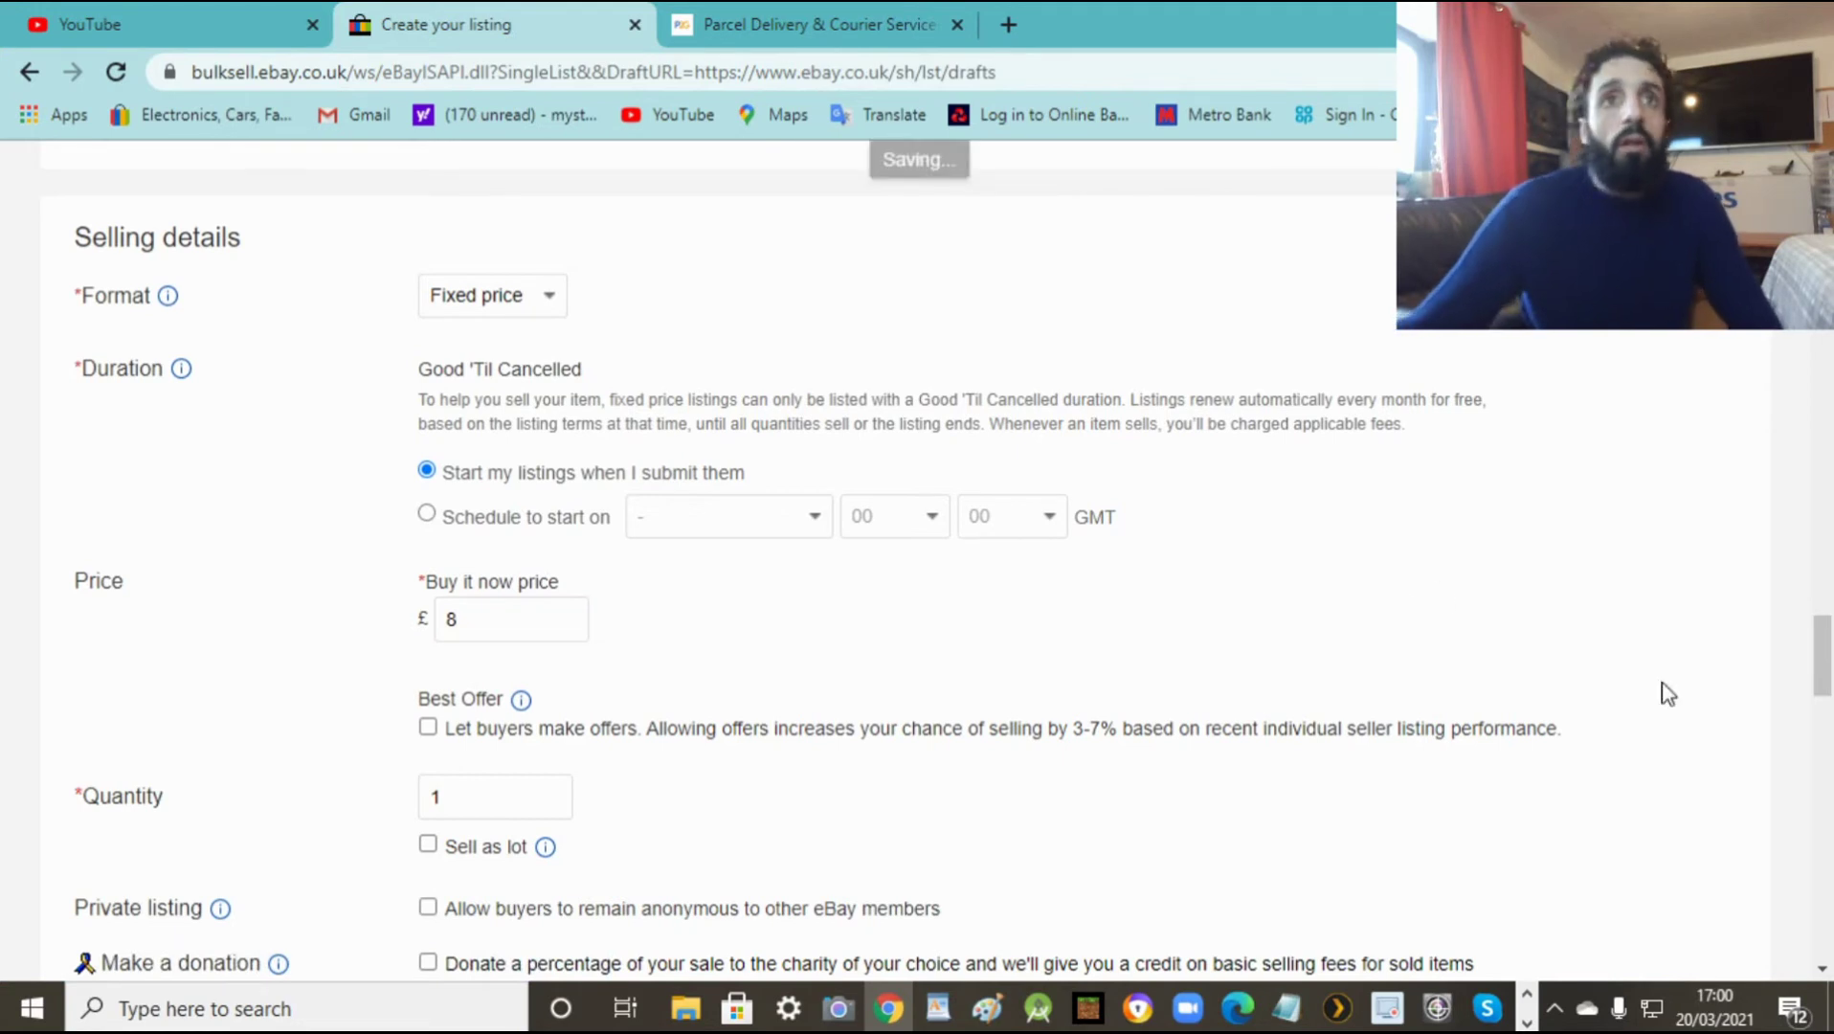
Step: Set the domestic postage service in the delivery details to Royal Mail 2nd Class (2 to 3 working days)
drag(1825, 644, 1826, 673)
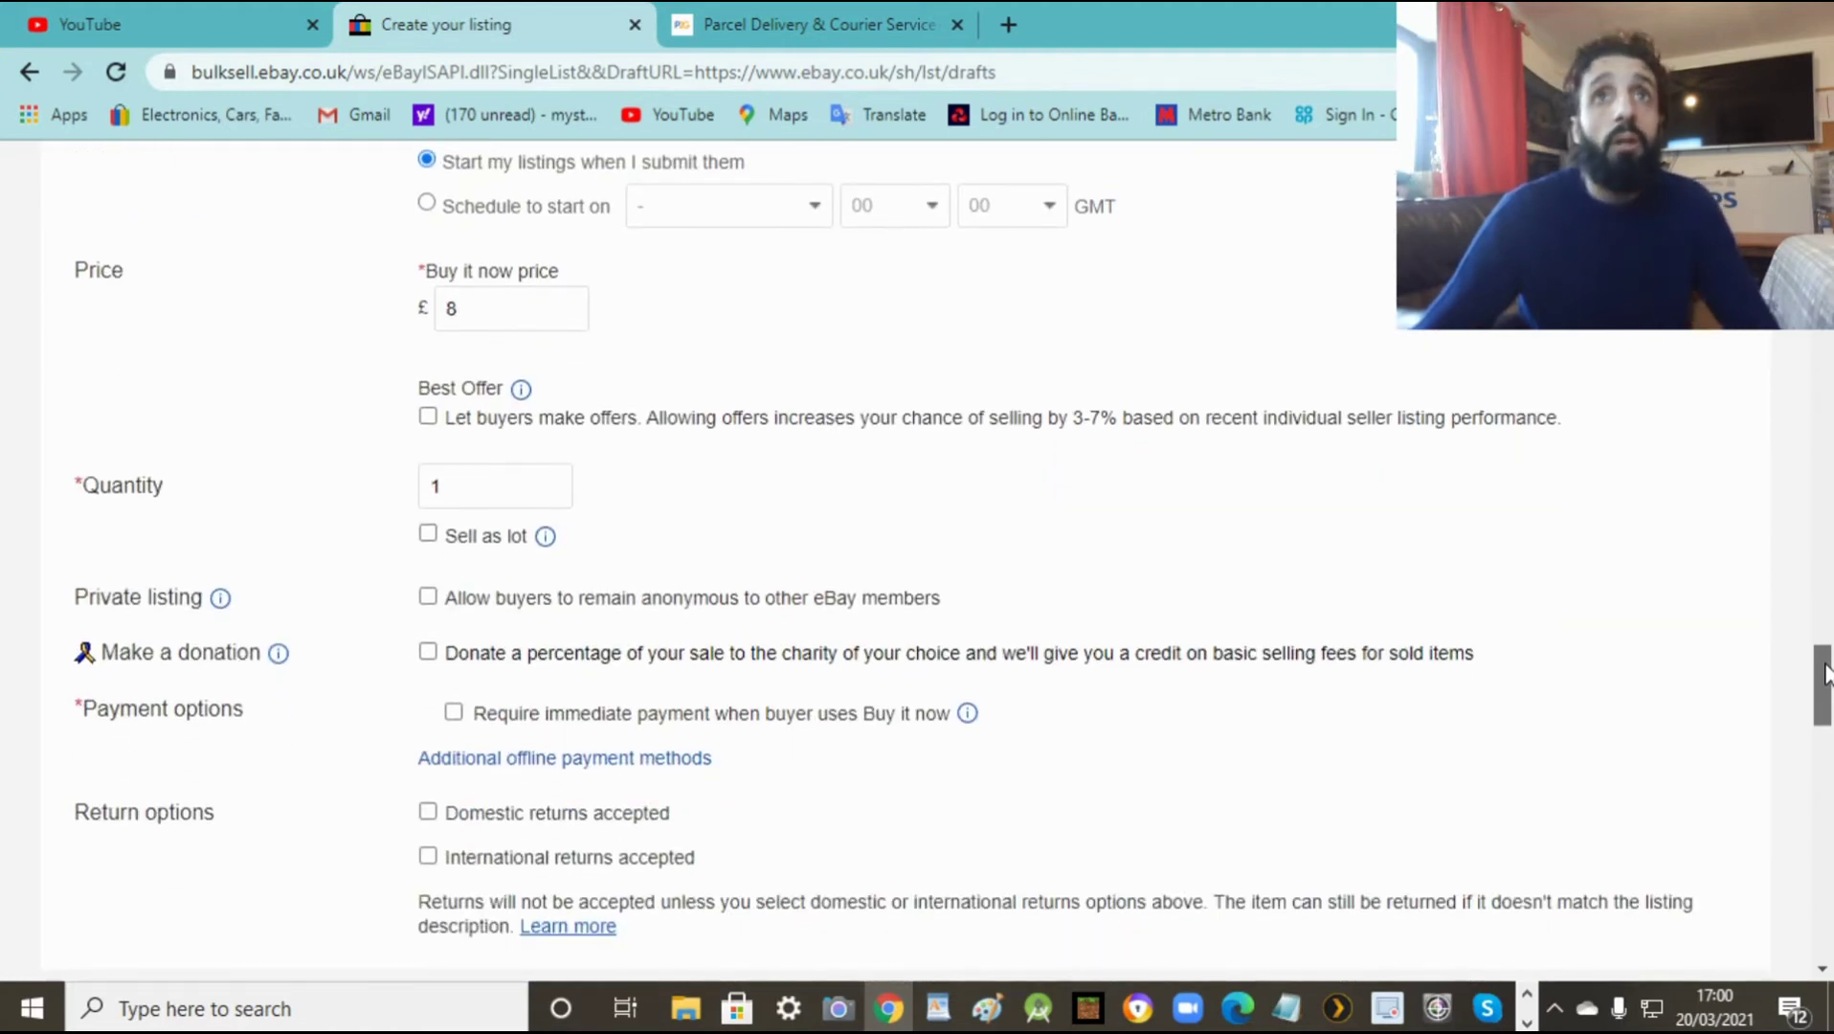
scroll(1292, 745, down, 2)
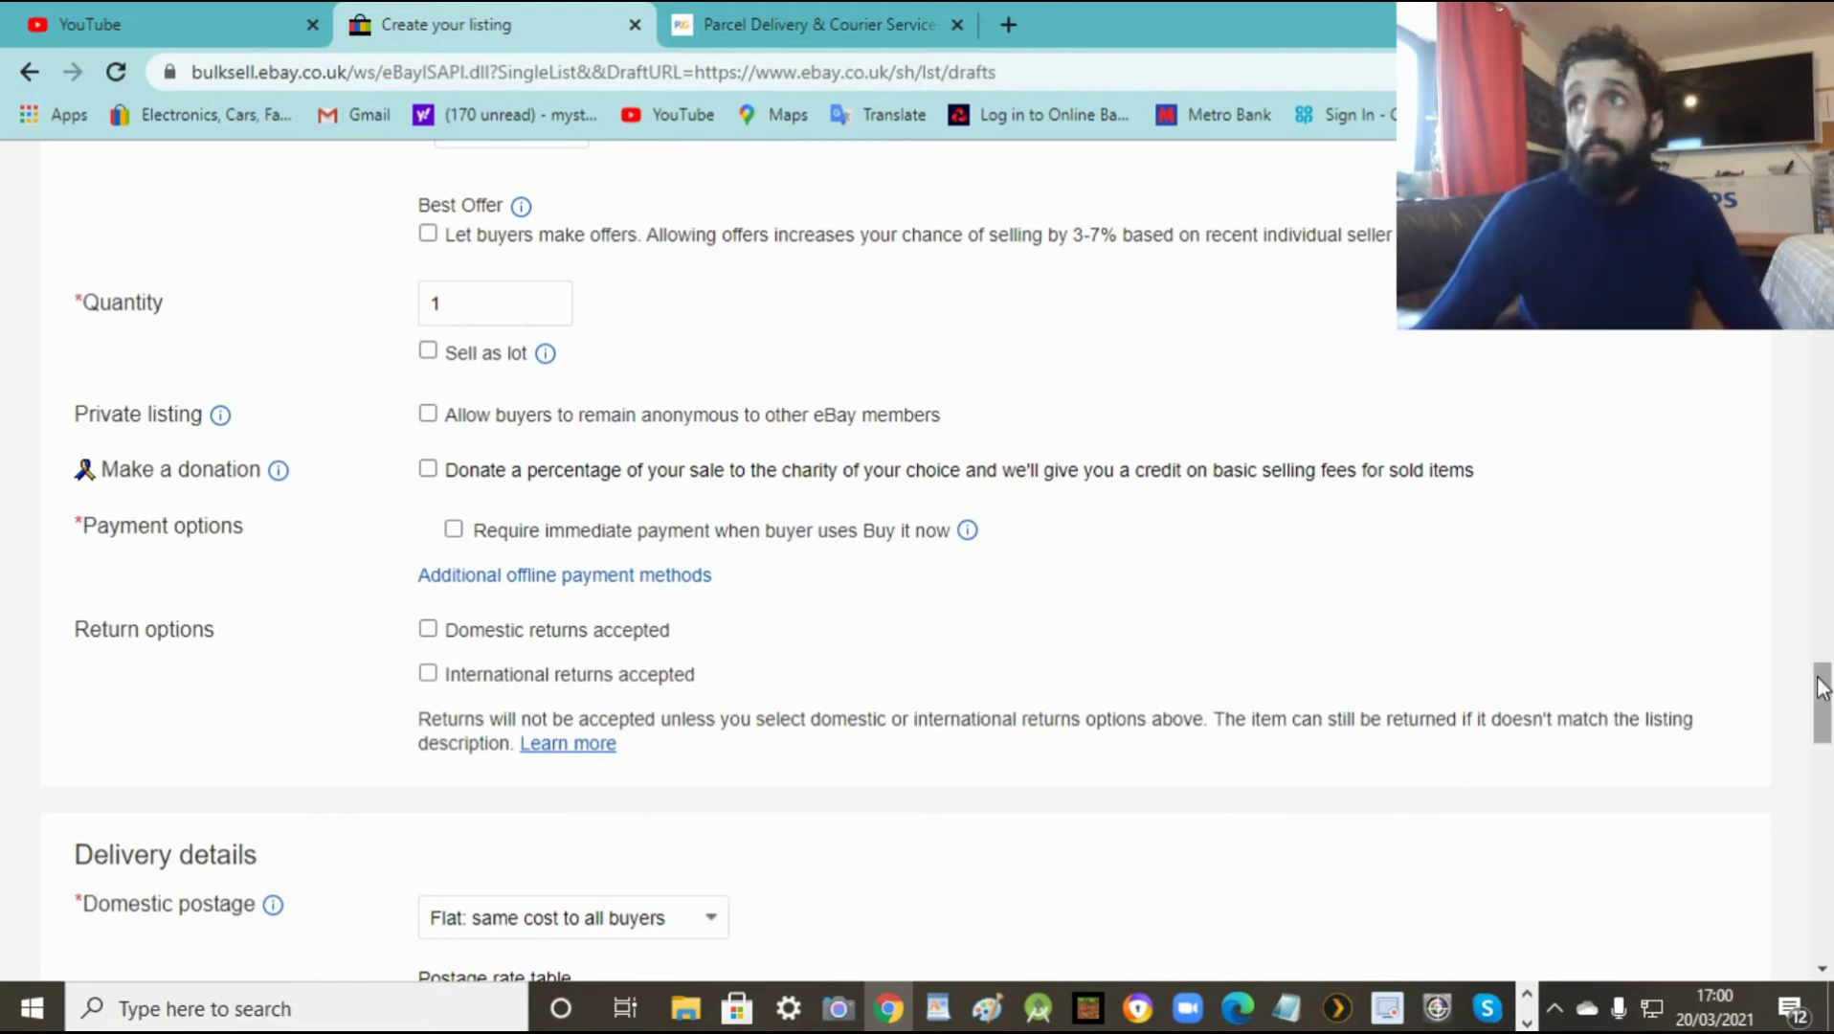
drag(1822, 692, 1753, 747)
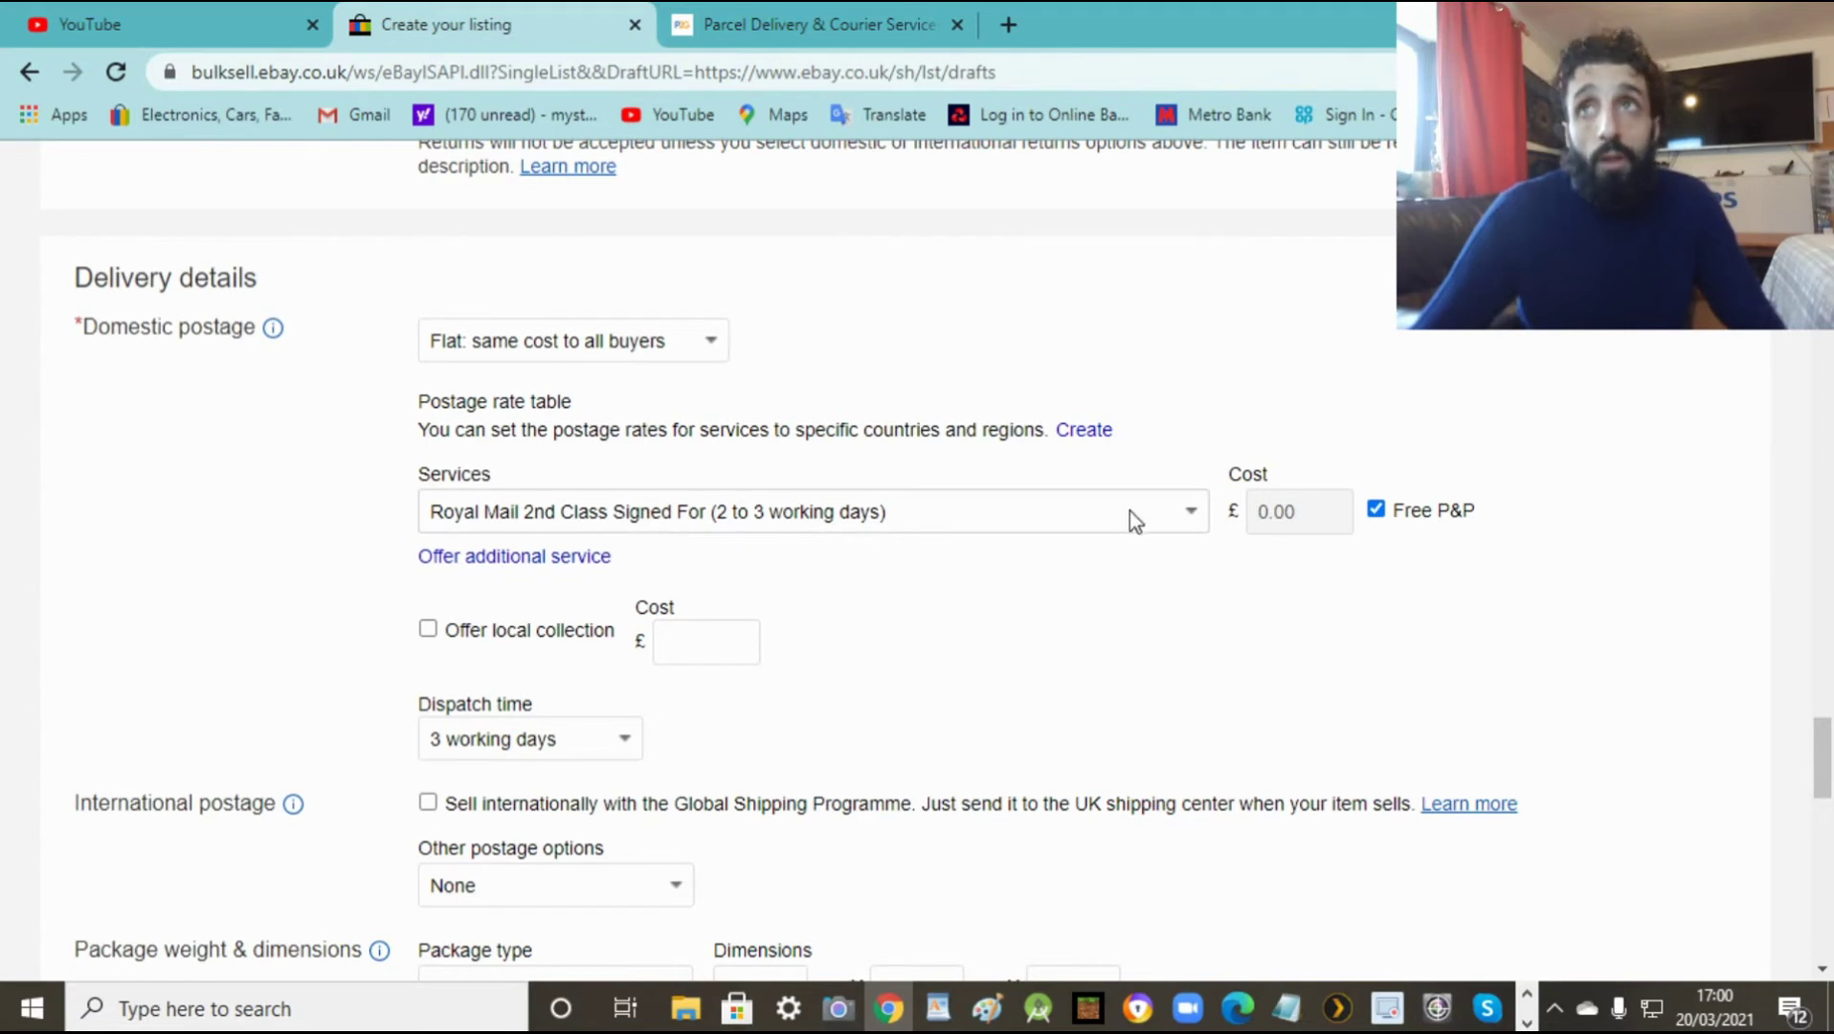
click(1192, 516)
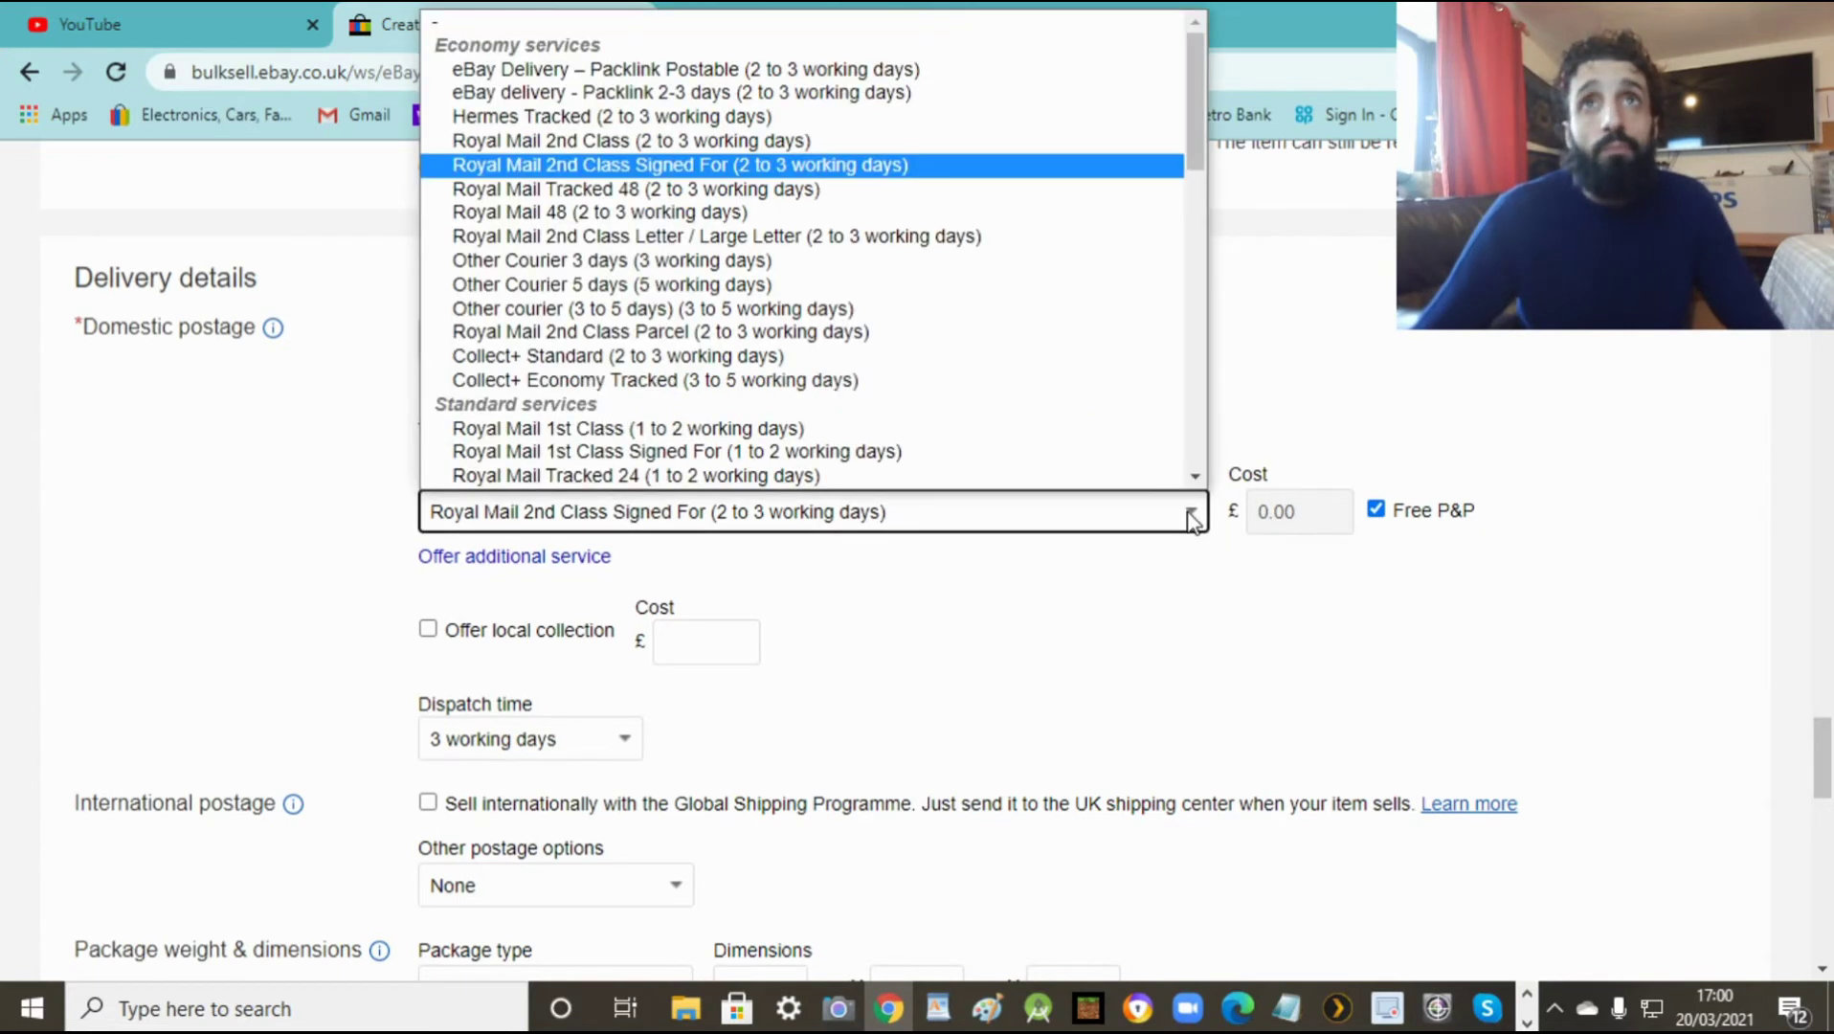
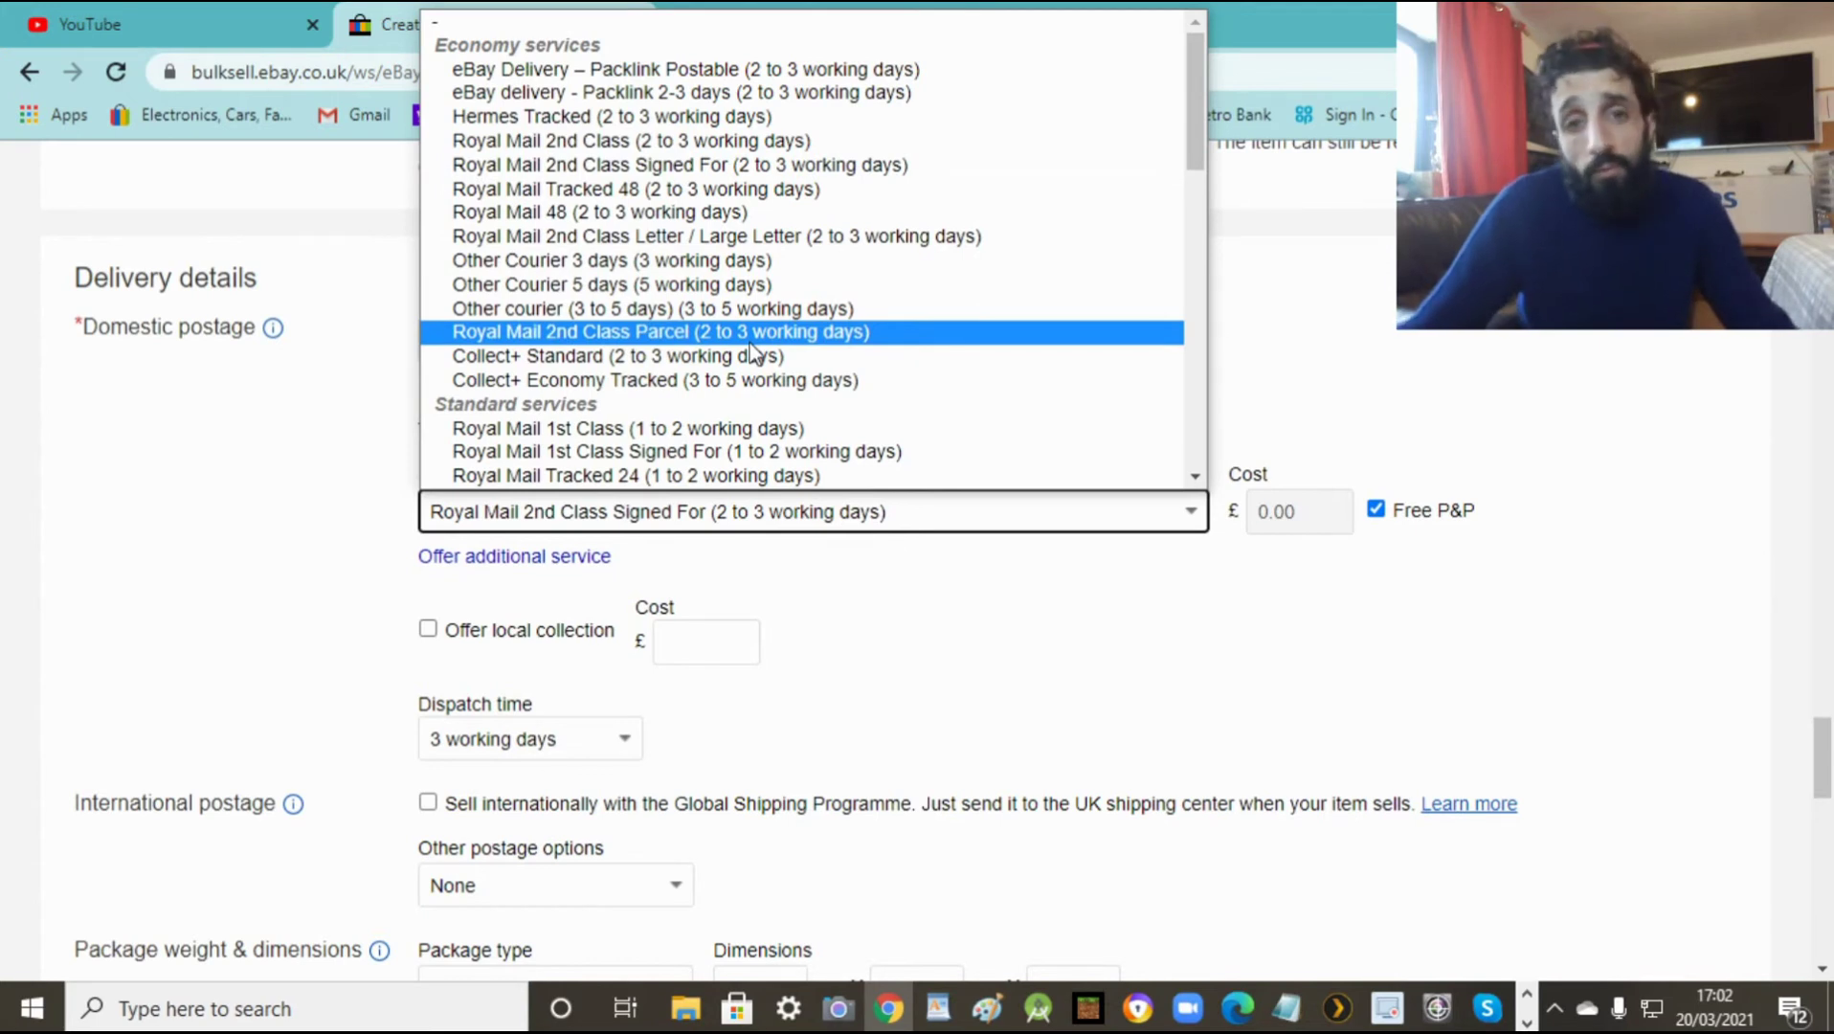
click(651, 144)
click(1215, 600)
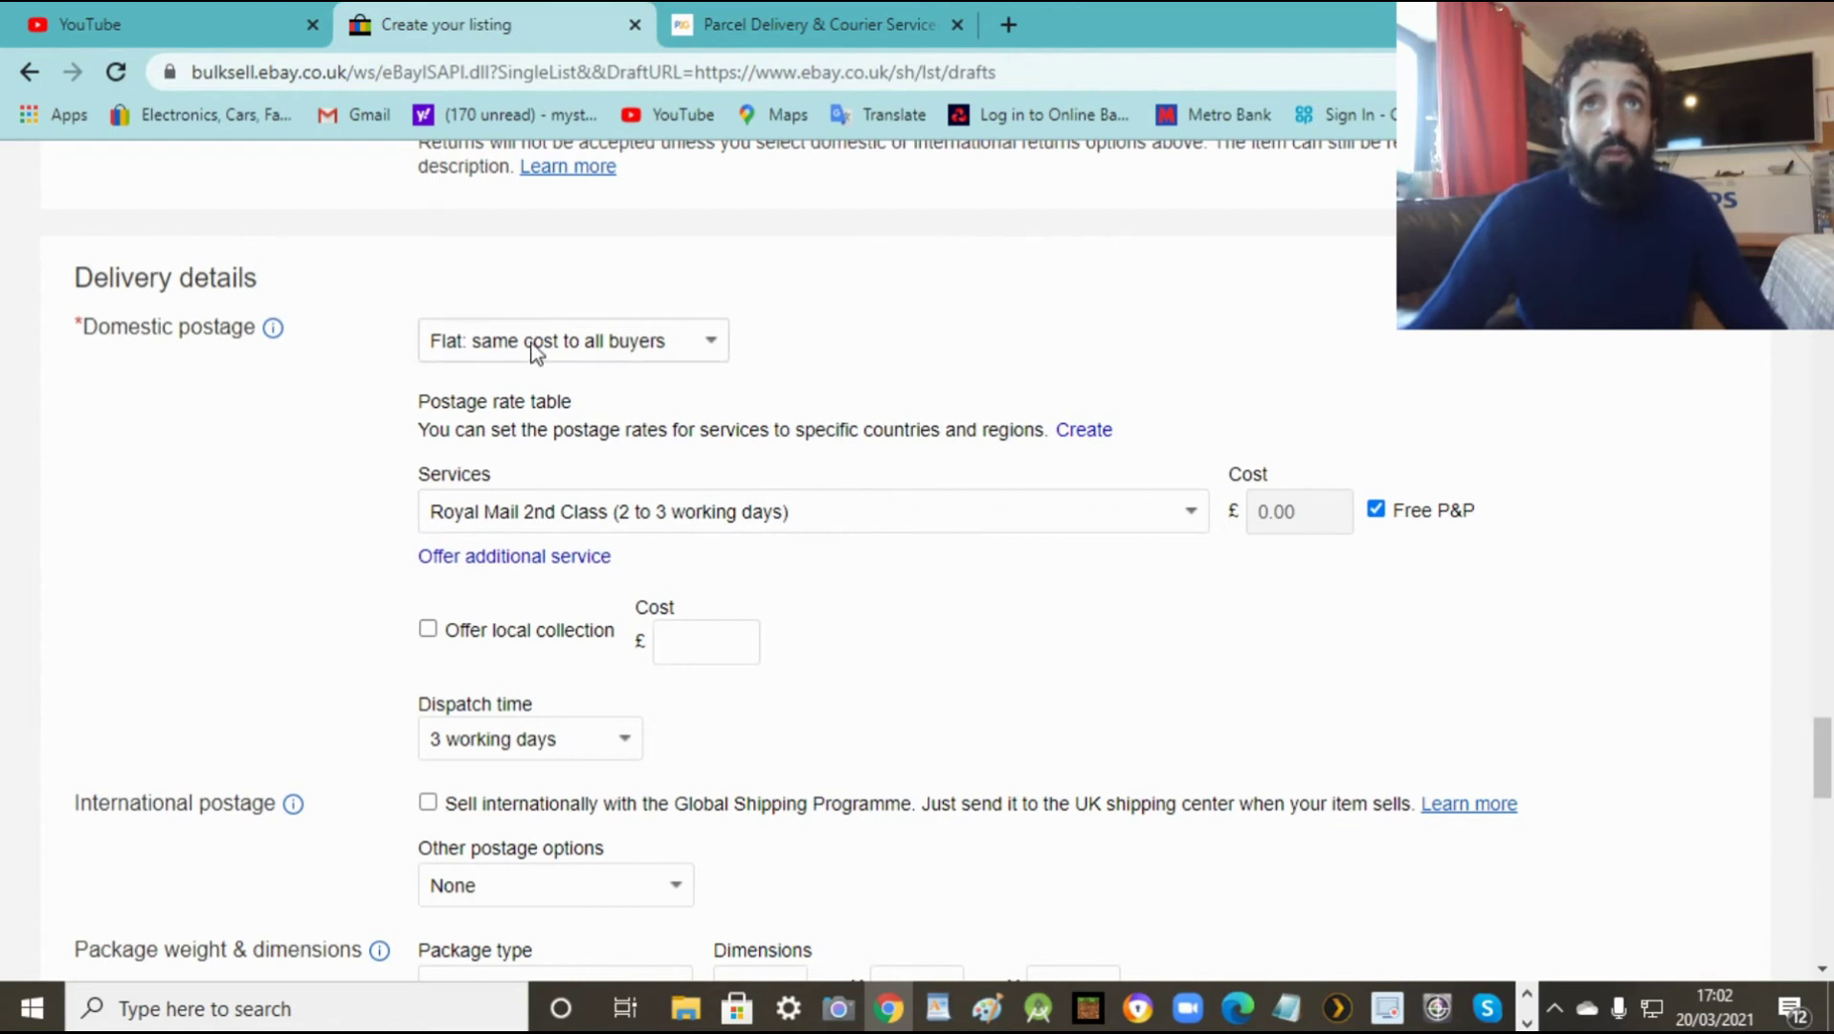
Step: Try the "No postage: local collection only" option for domestic postage, and return to "Flat: same cost to all buyers"
click(719, 354)
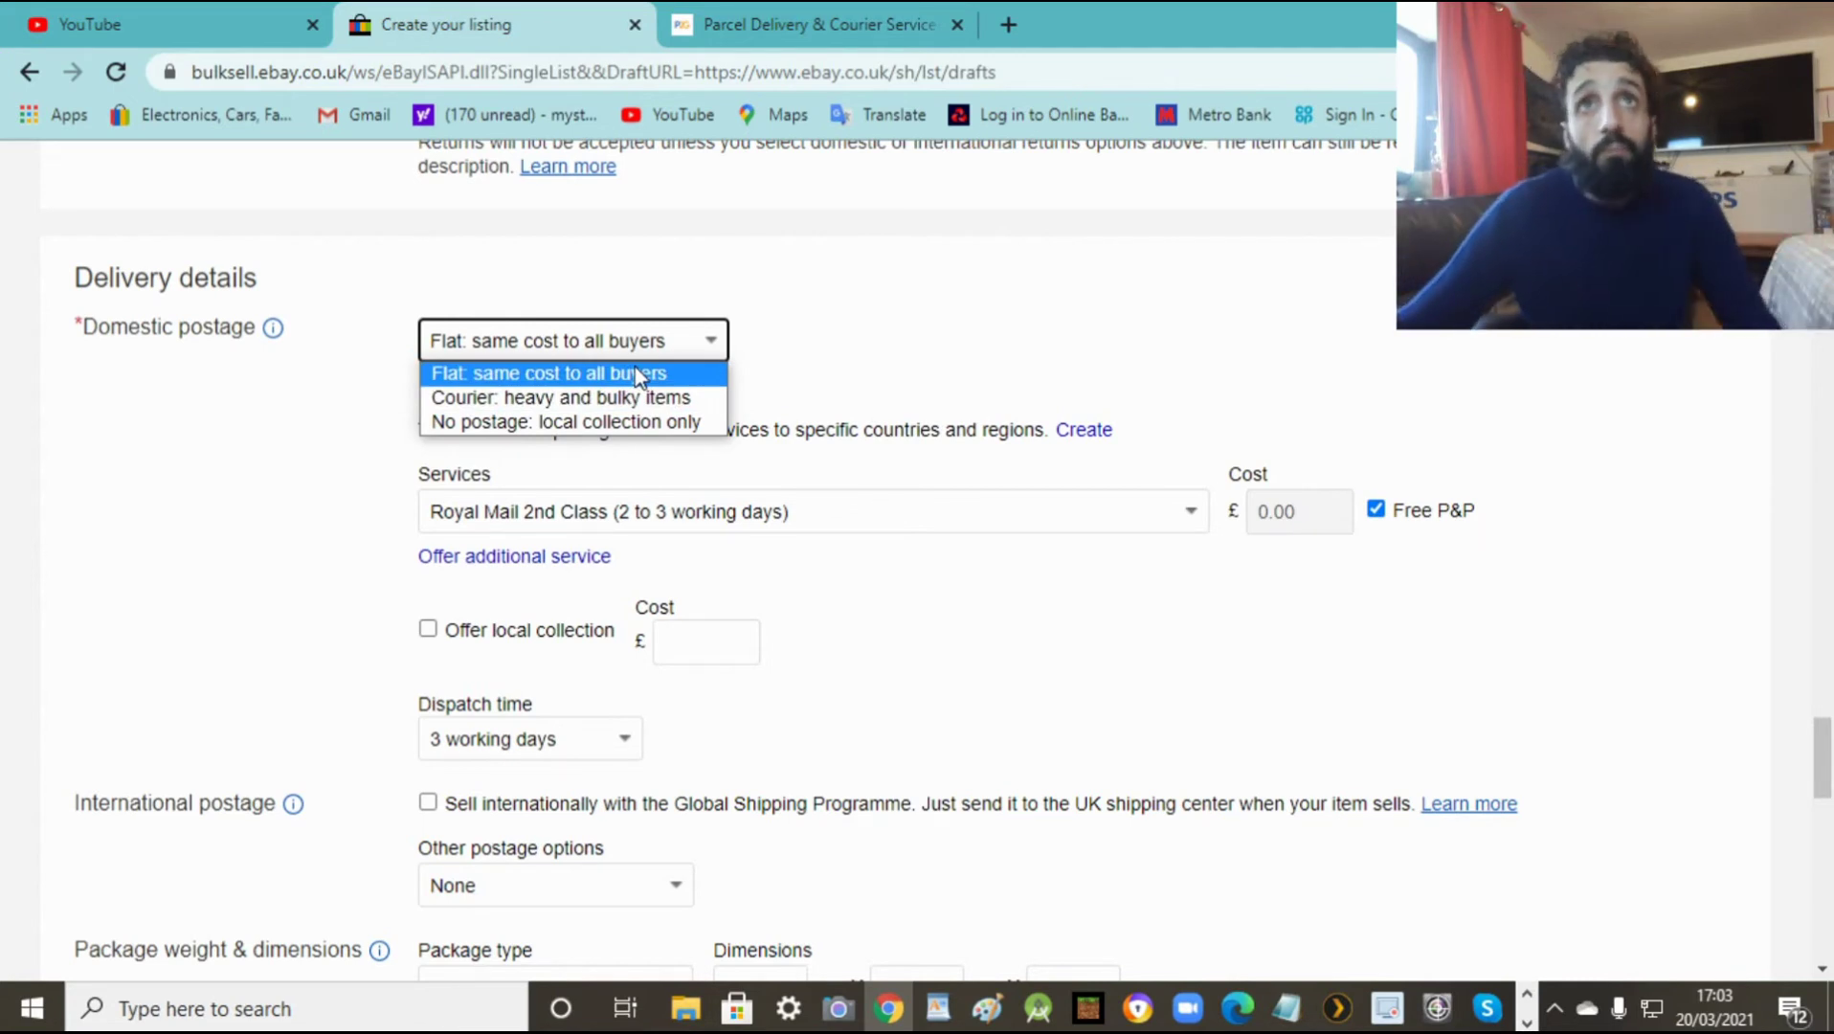
click(656, 422)
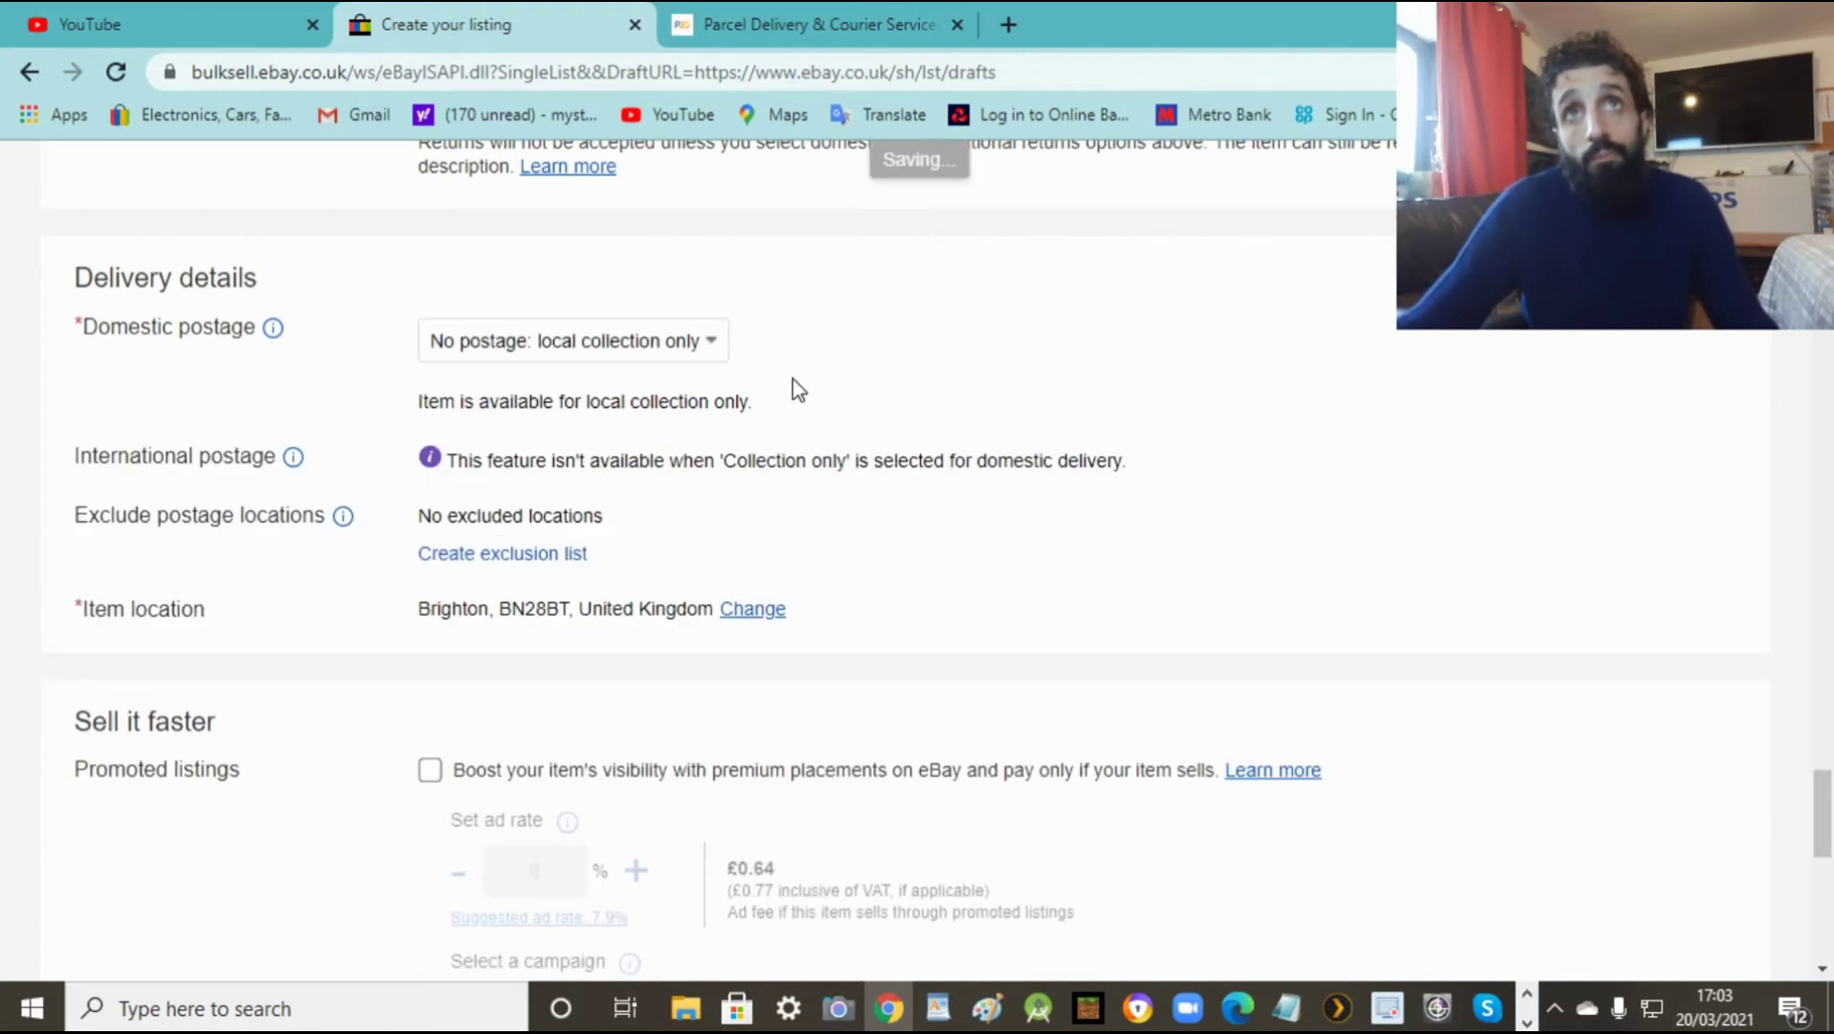
click(716, 354)
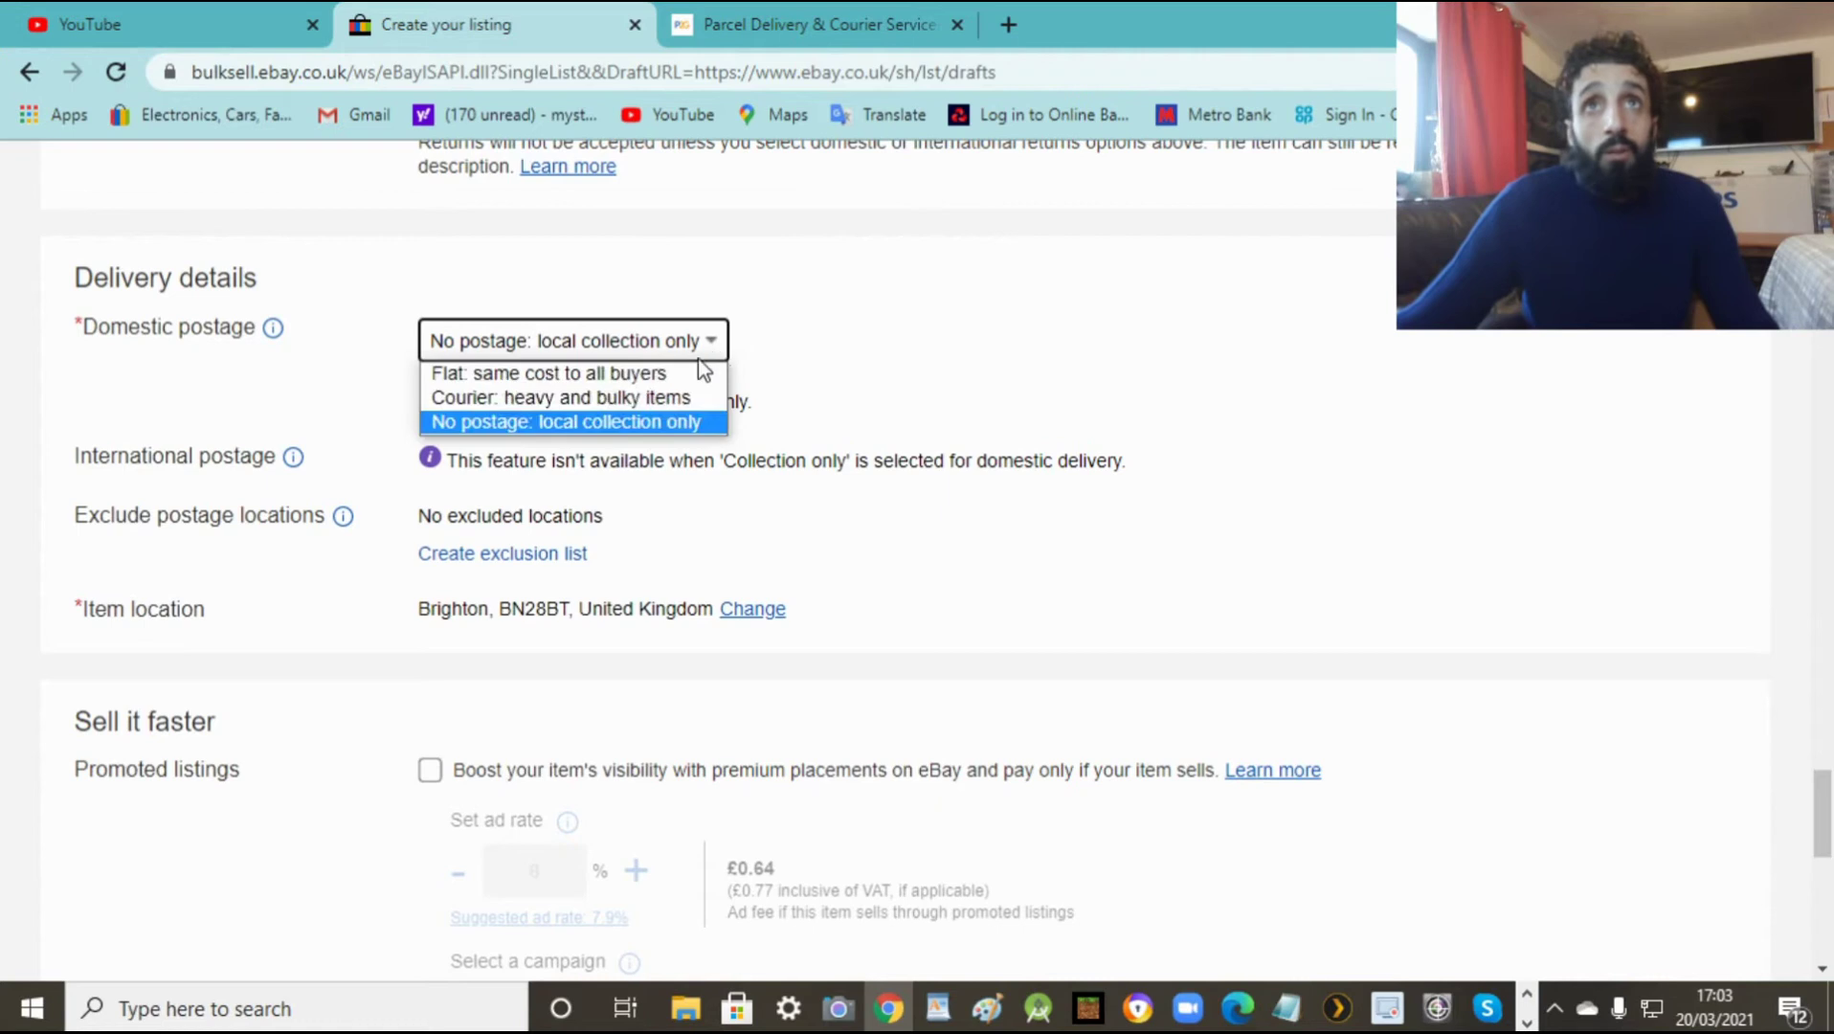
click(634, 378)
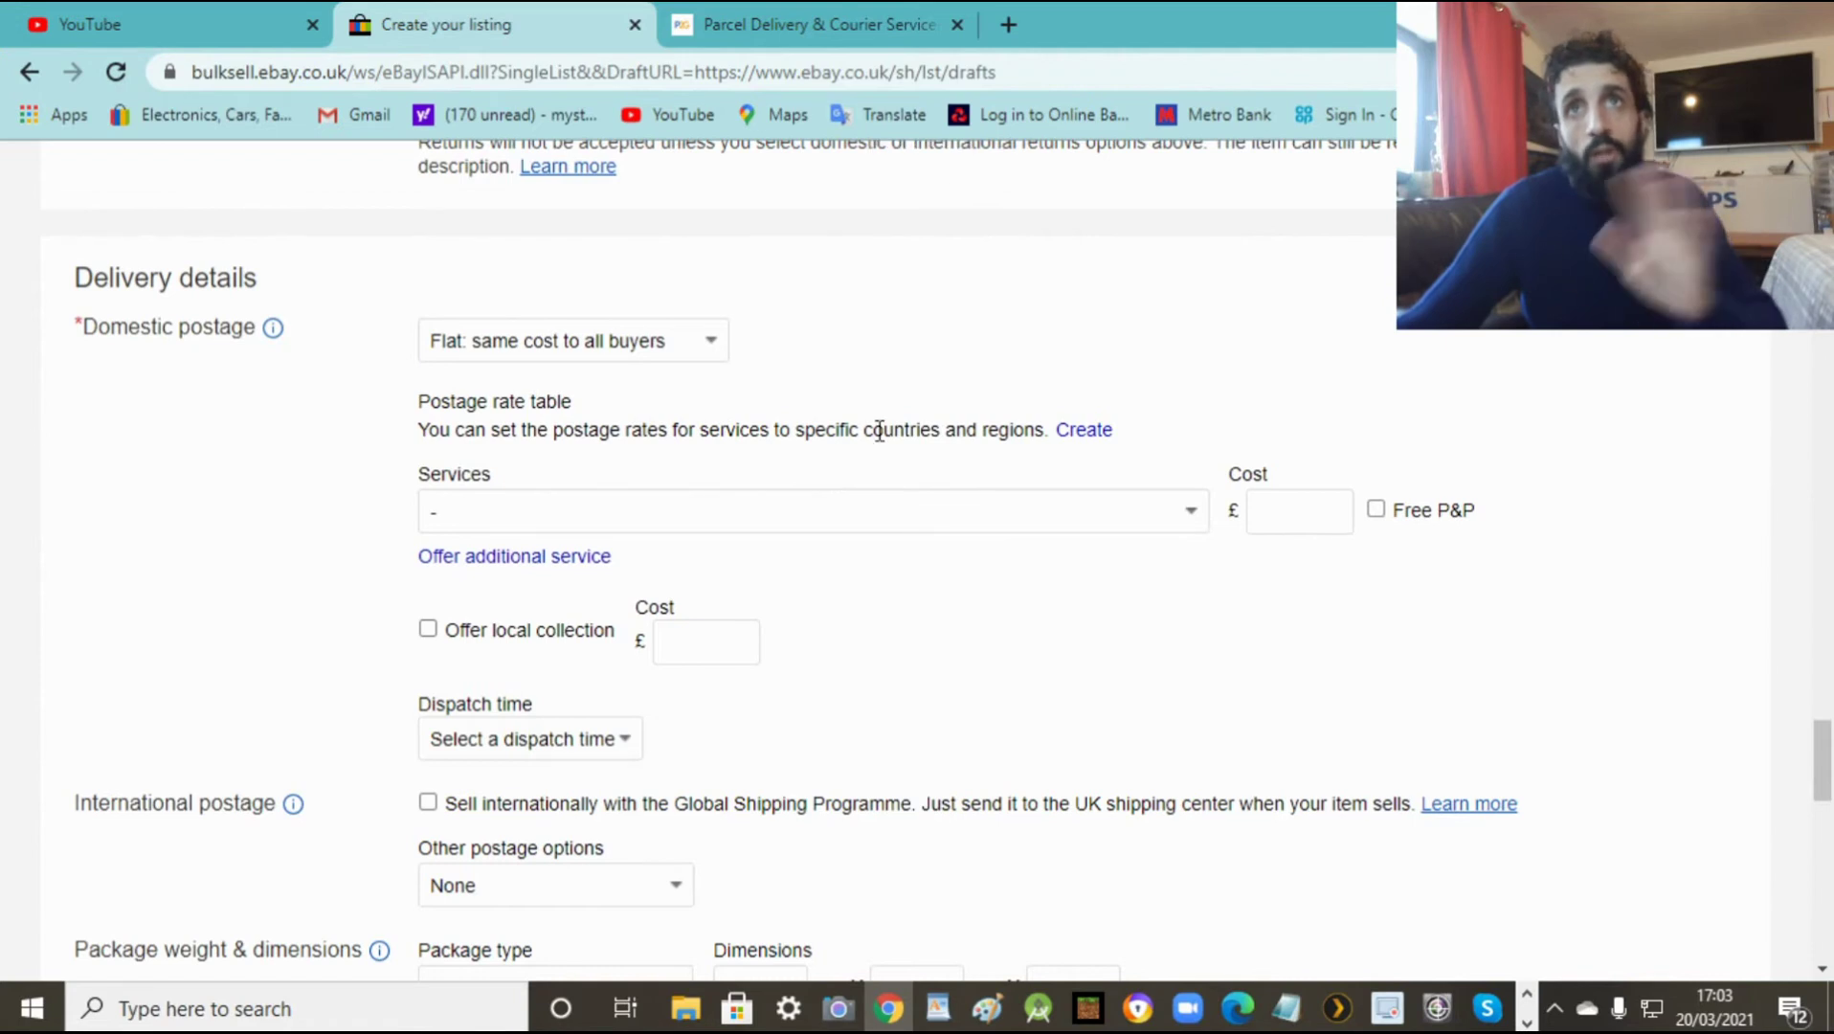
Step: Select Royal Mail 2nd Class (2 to 3 working days) with Free P&P, and enable international selling through the Global Shipping Programme
click(1191, 511)
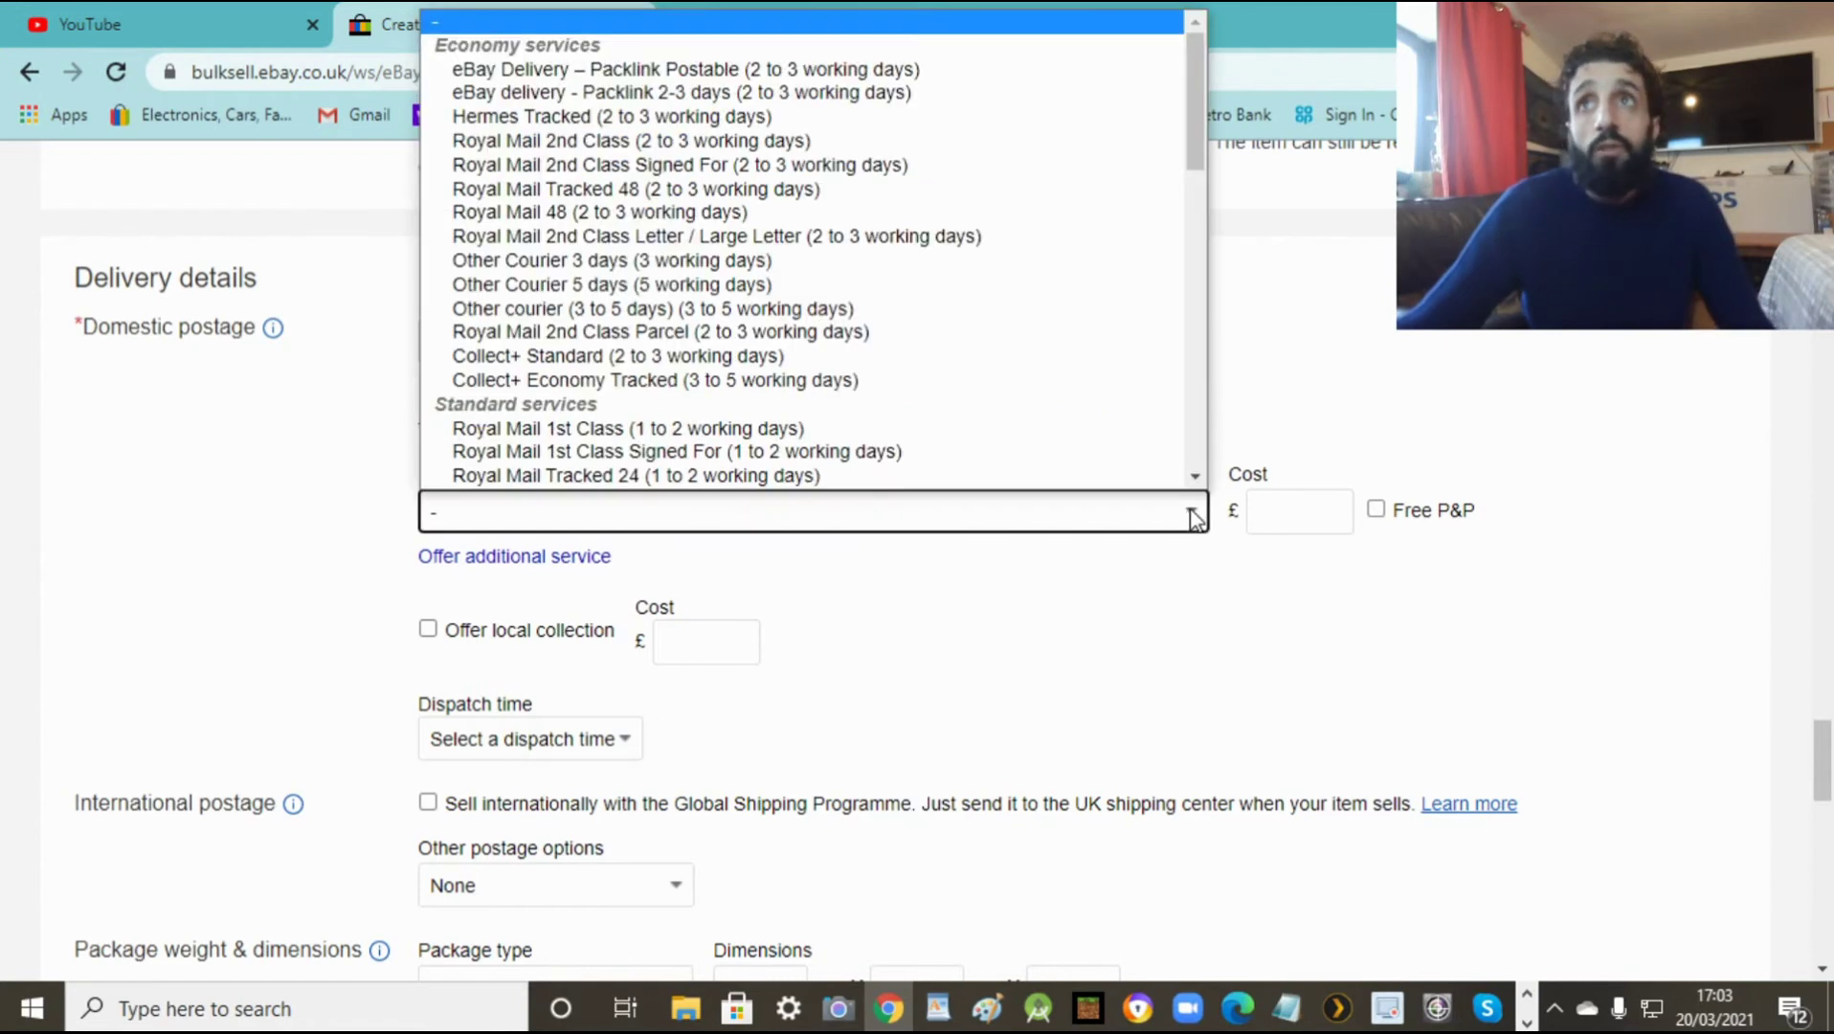
click(735, 140)
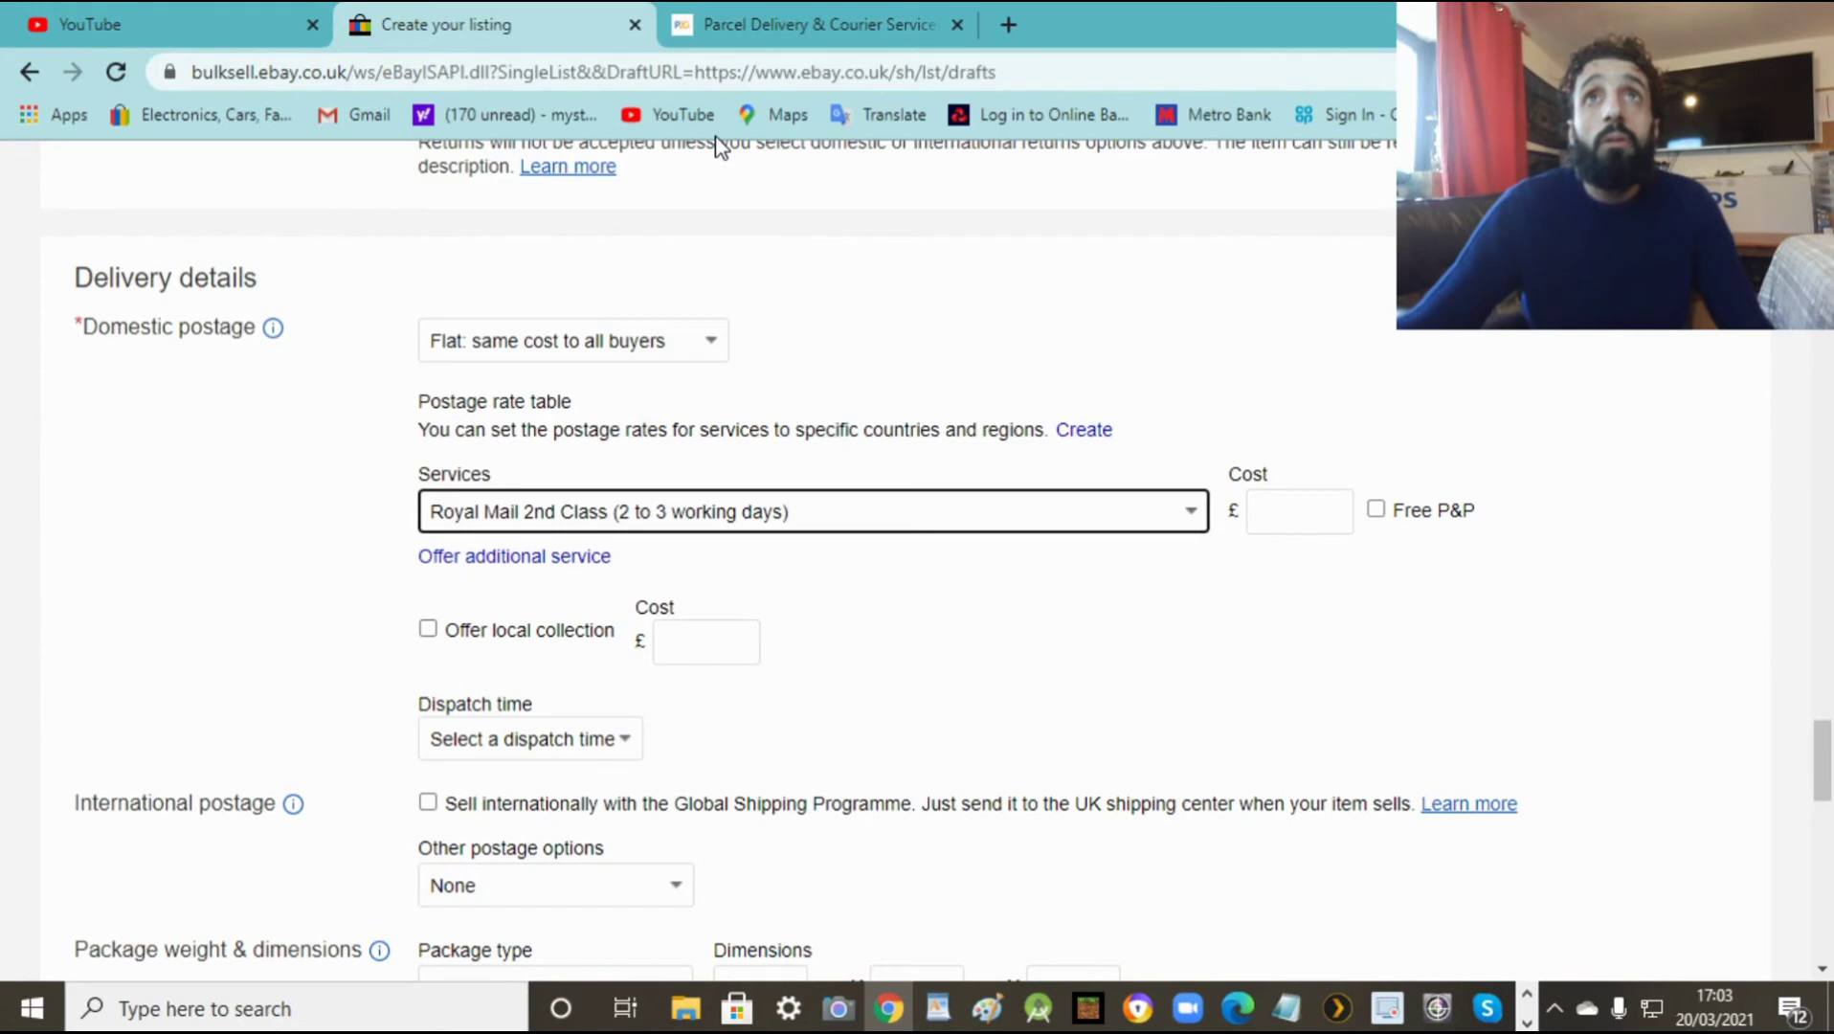
click(1377, 509)
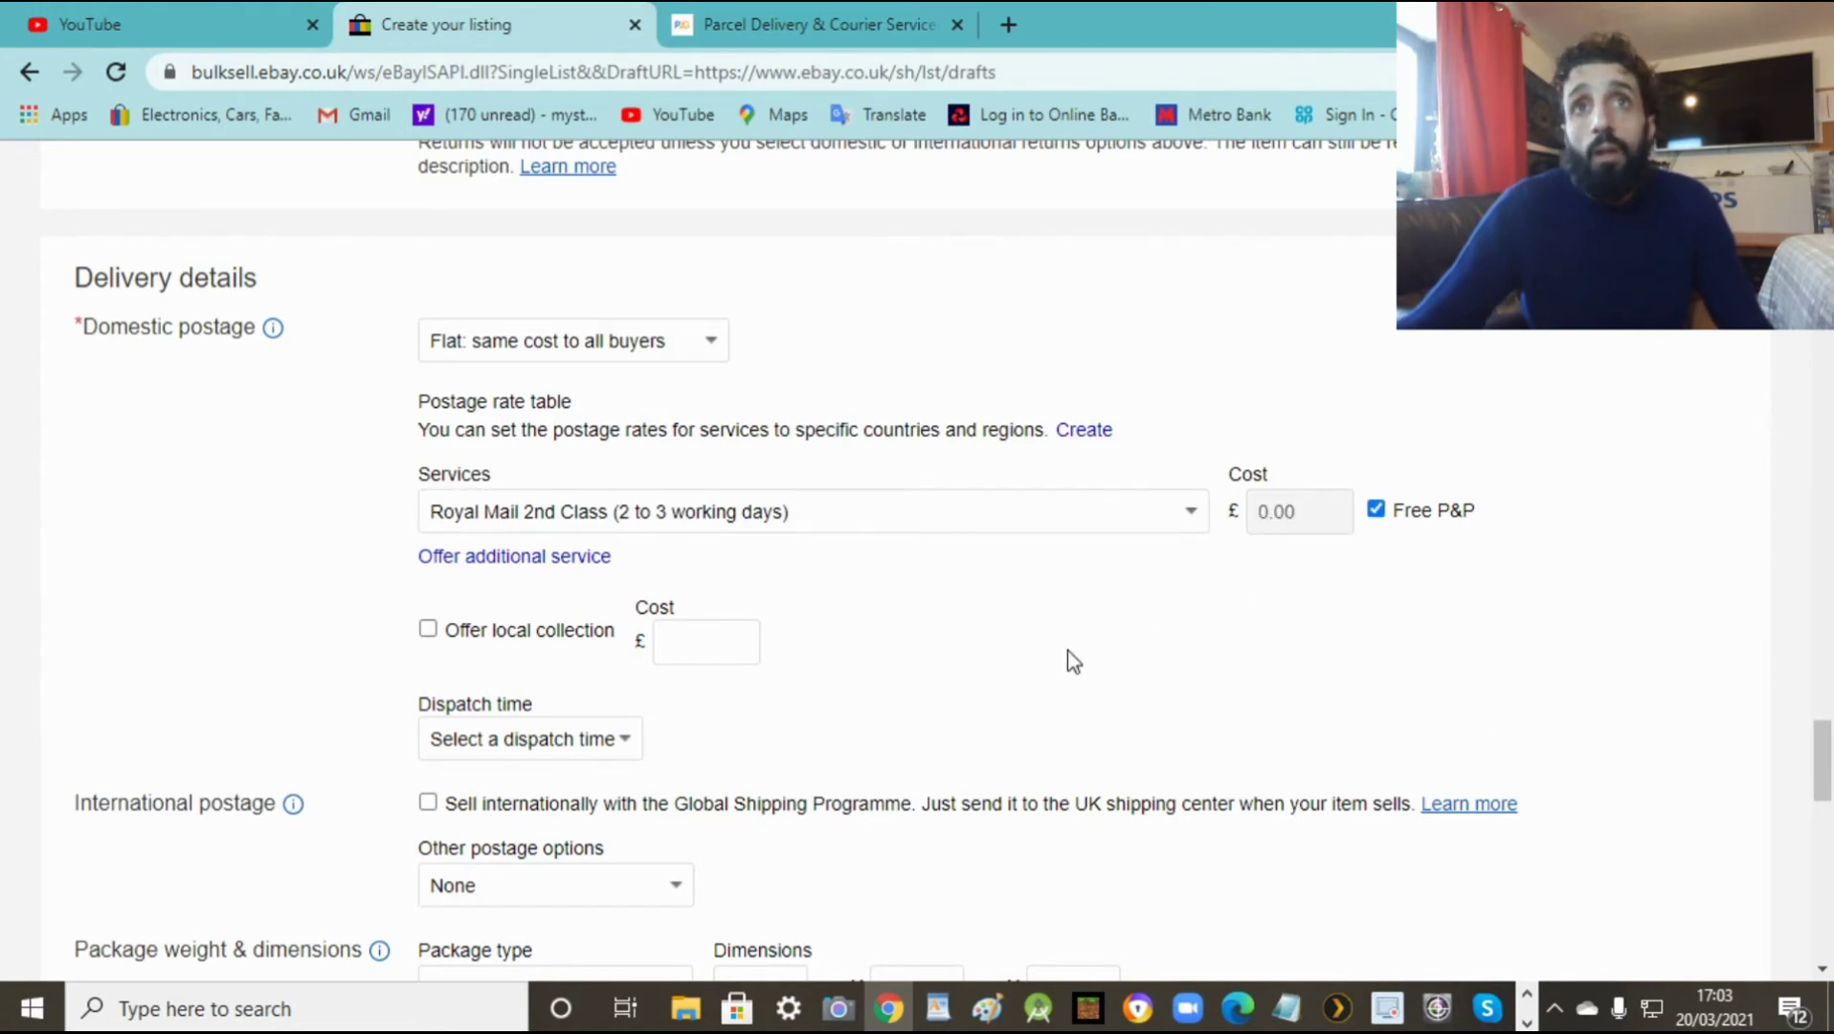
scroll(1822, 766, down, 3)
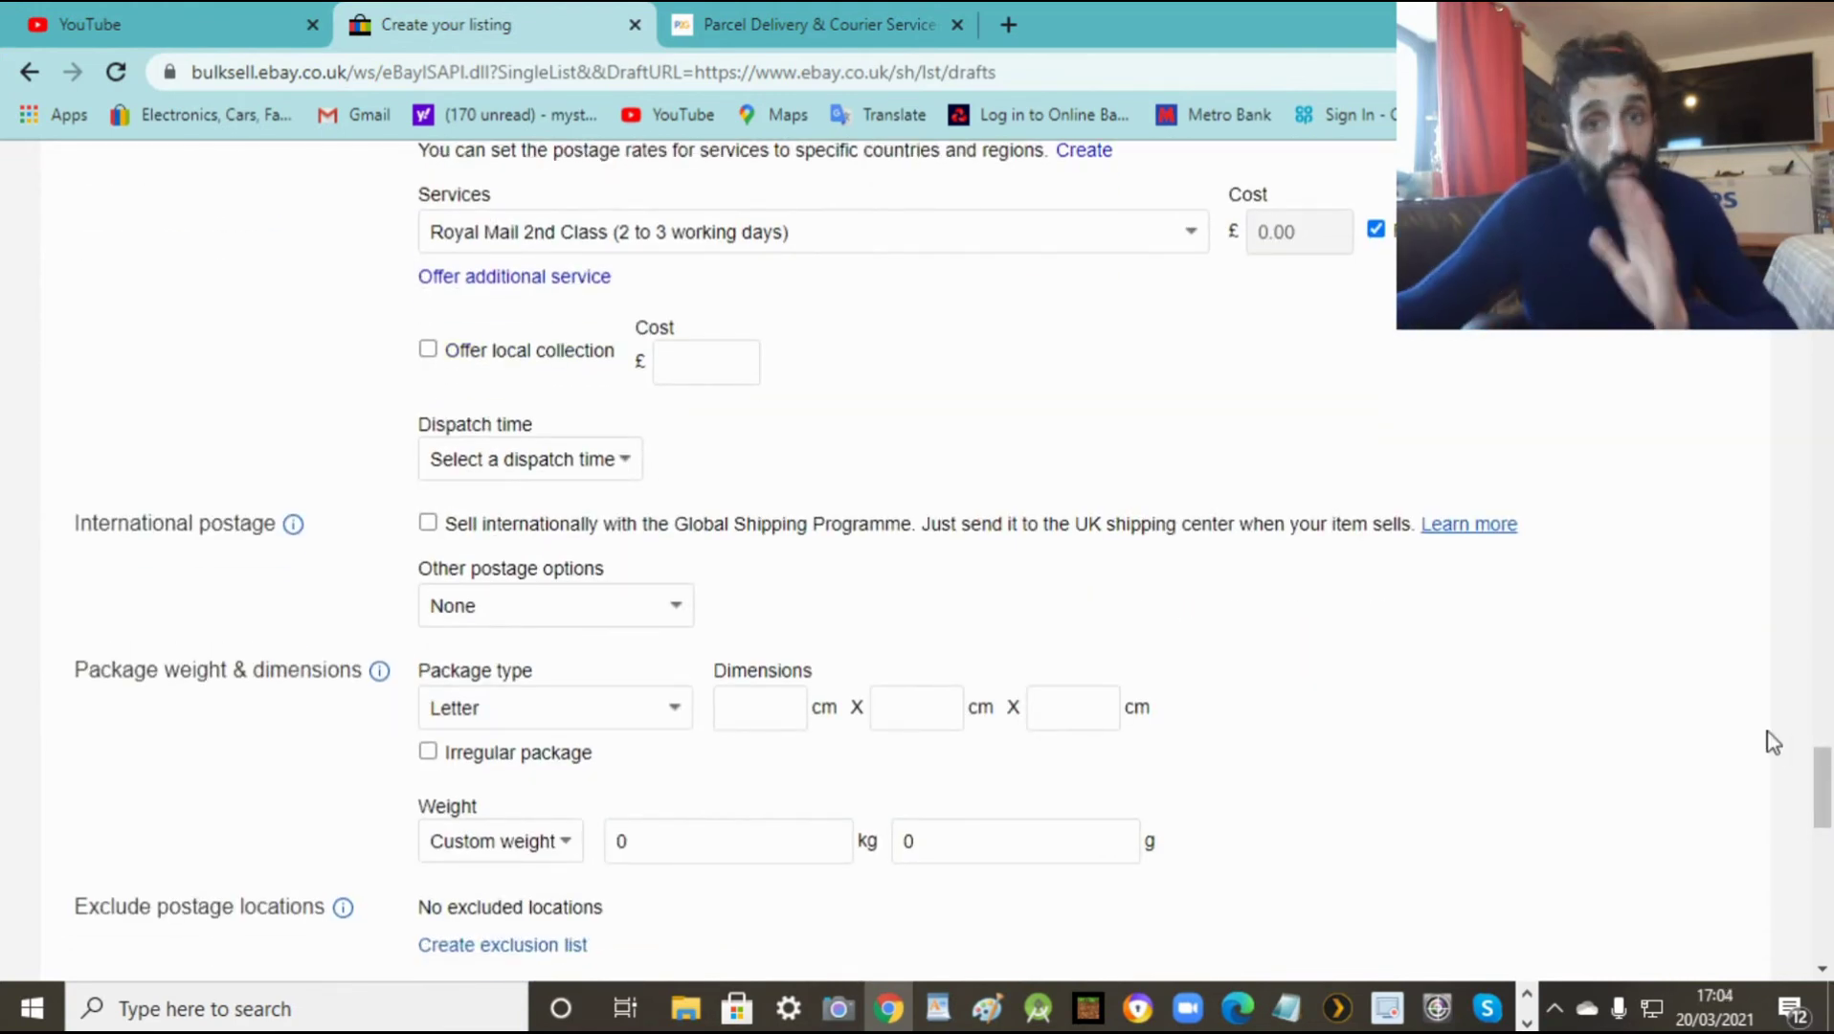
click(428, 524)
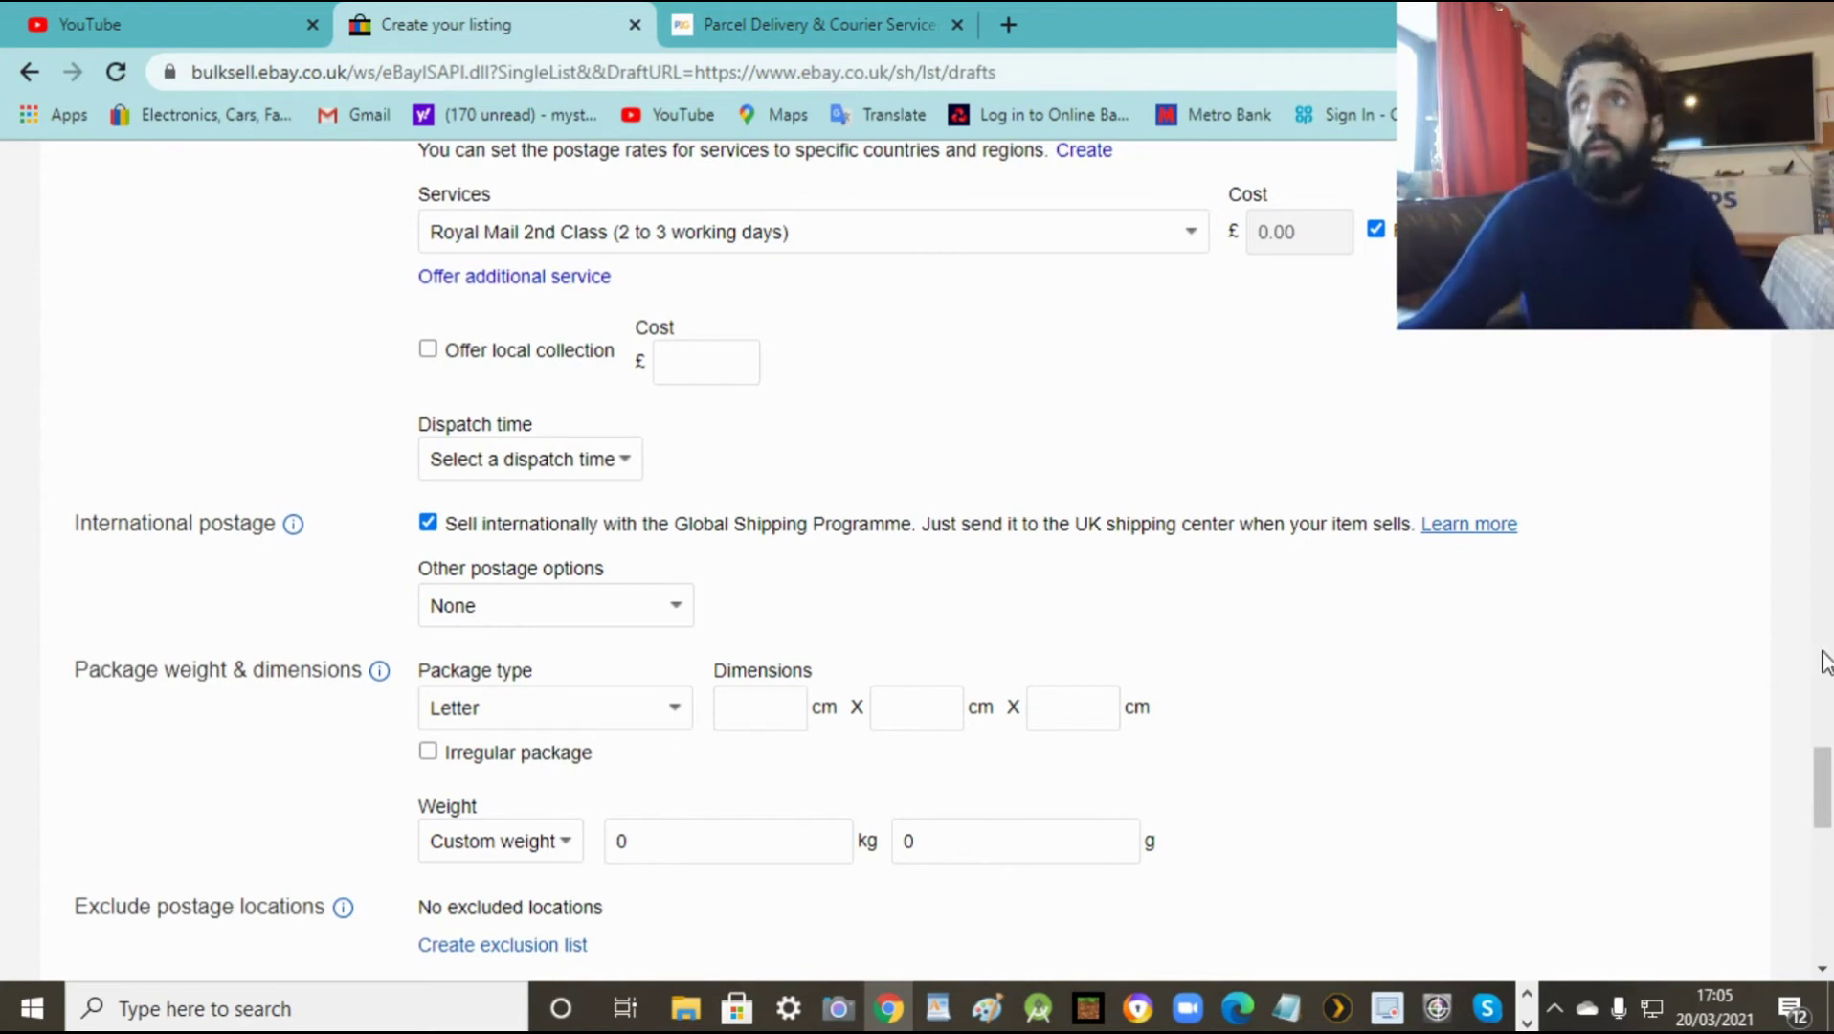
Step: Preview the listing, check its photo, price, item specifics and description, and close the preview
drag(1826, 773, 1829, 908)
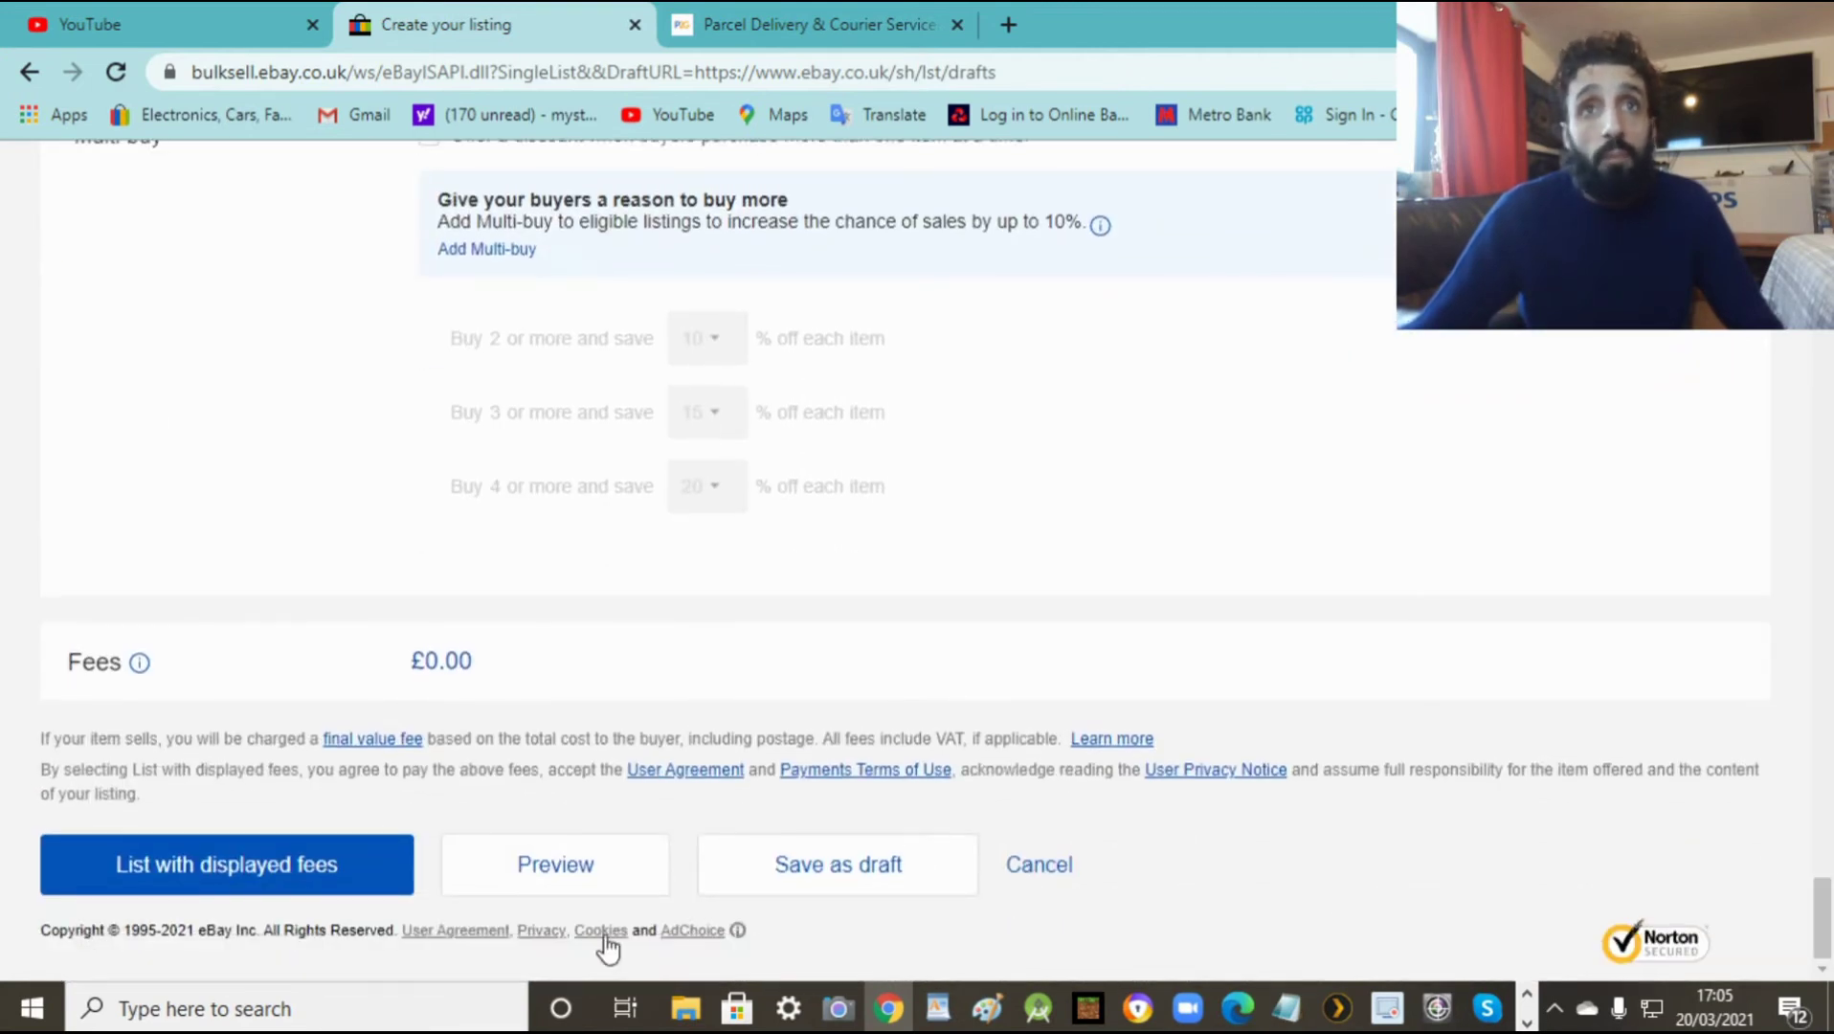
click(565, 873)
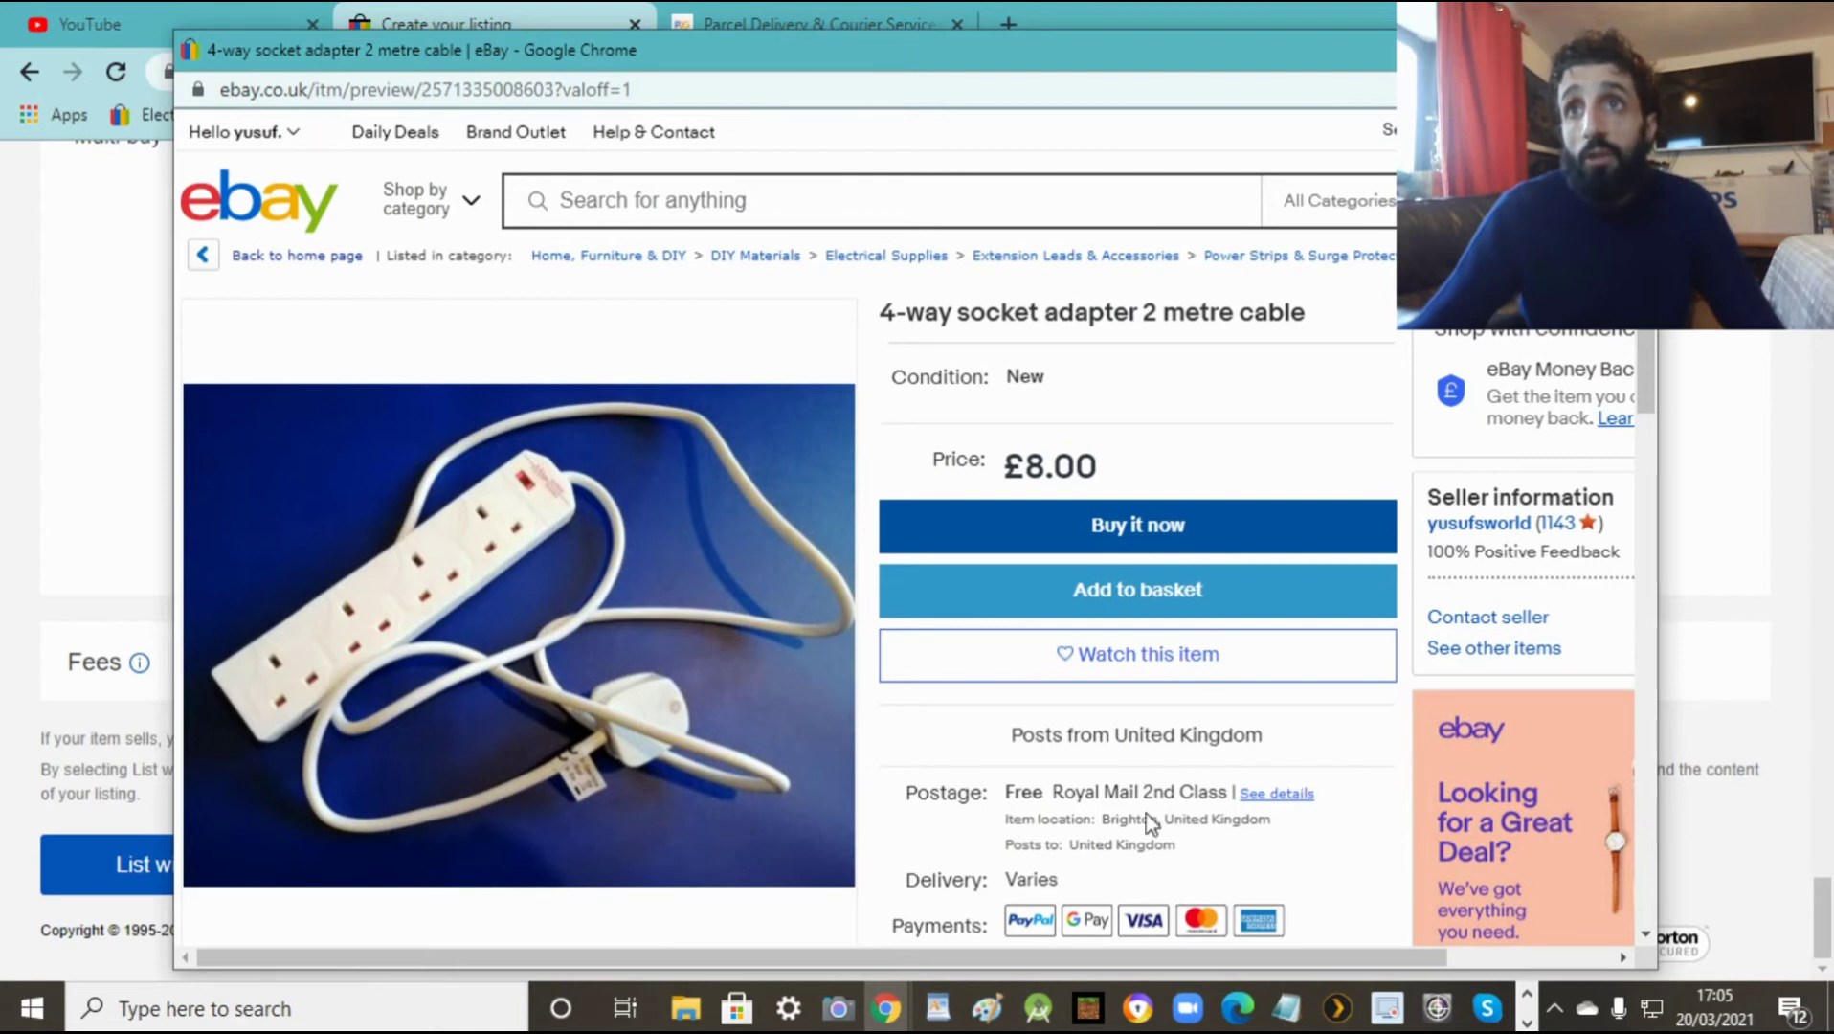
drag(1647, 373, 1641, 691)
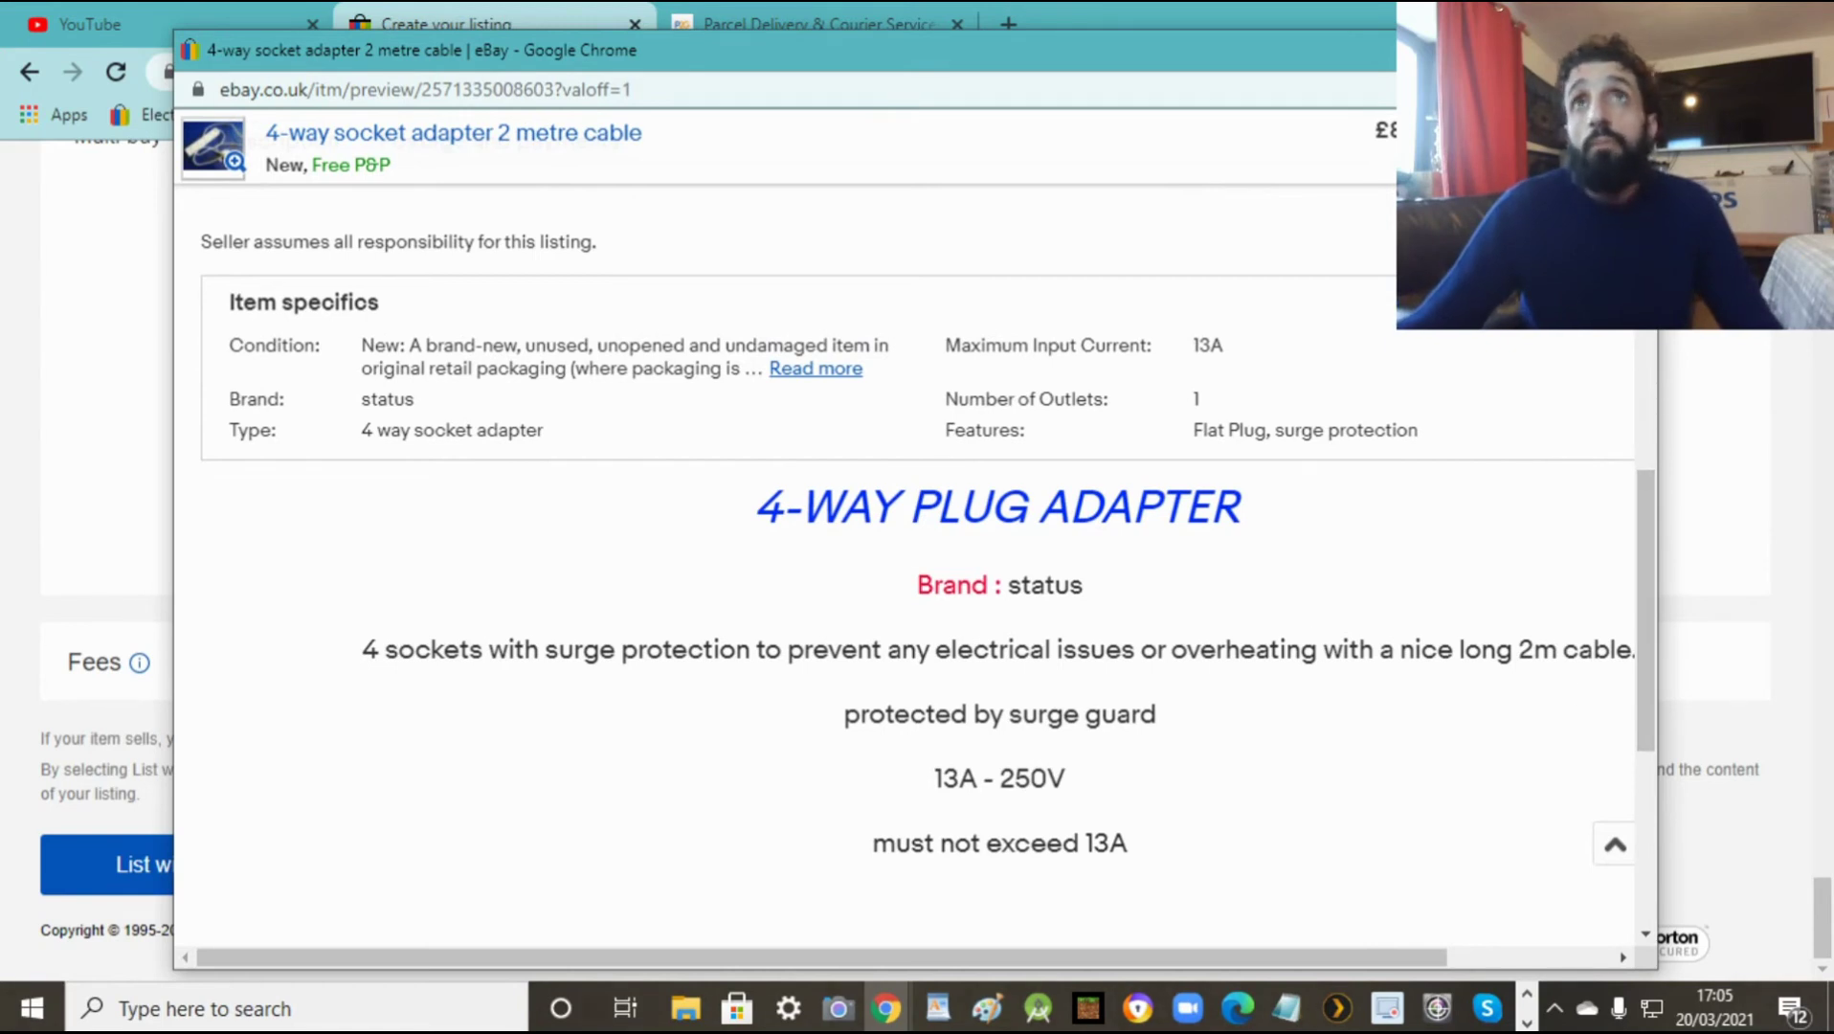
key(ctrl+w)
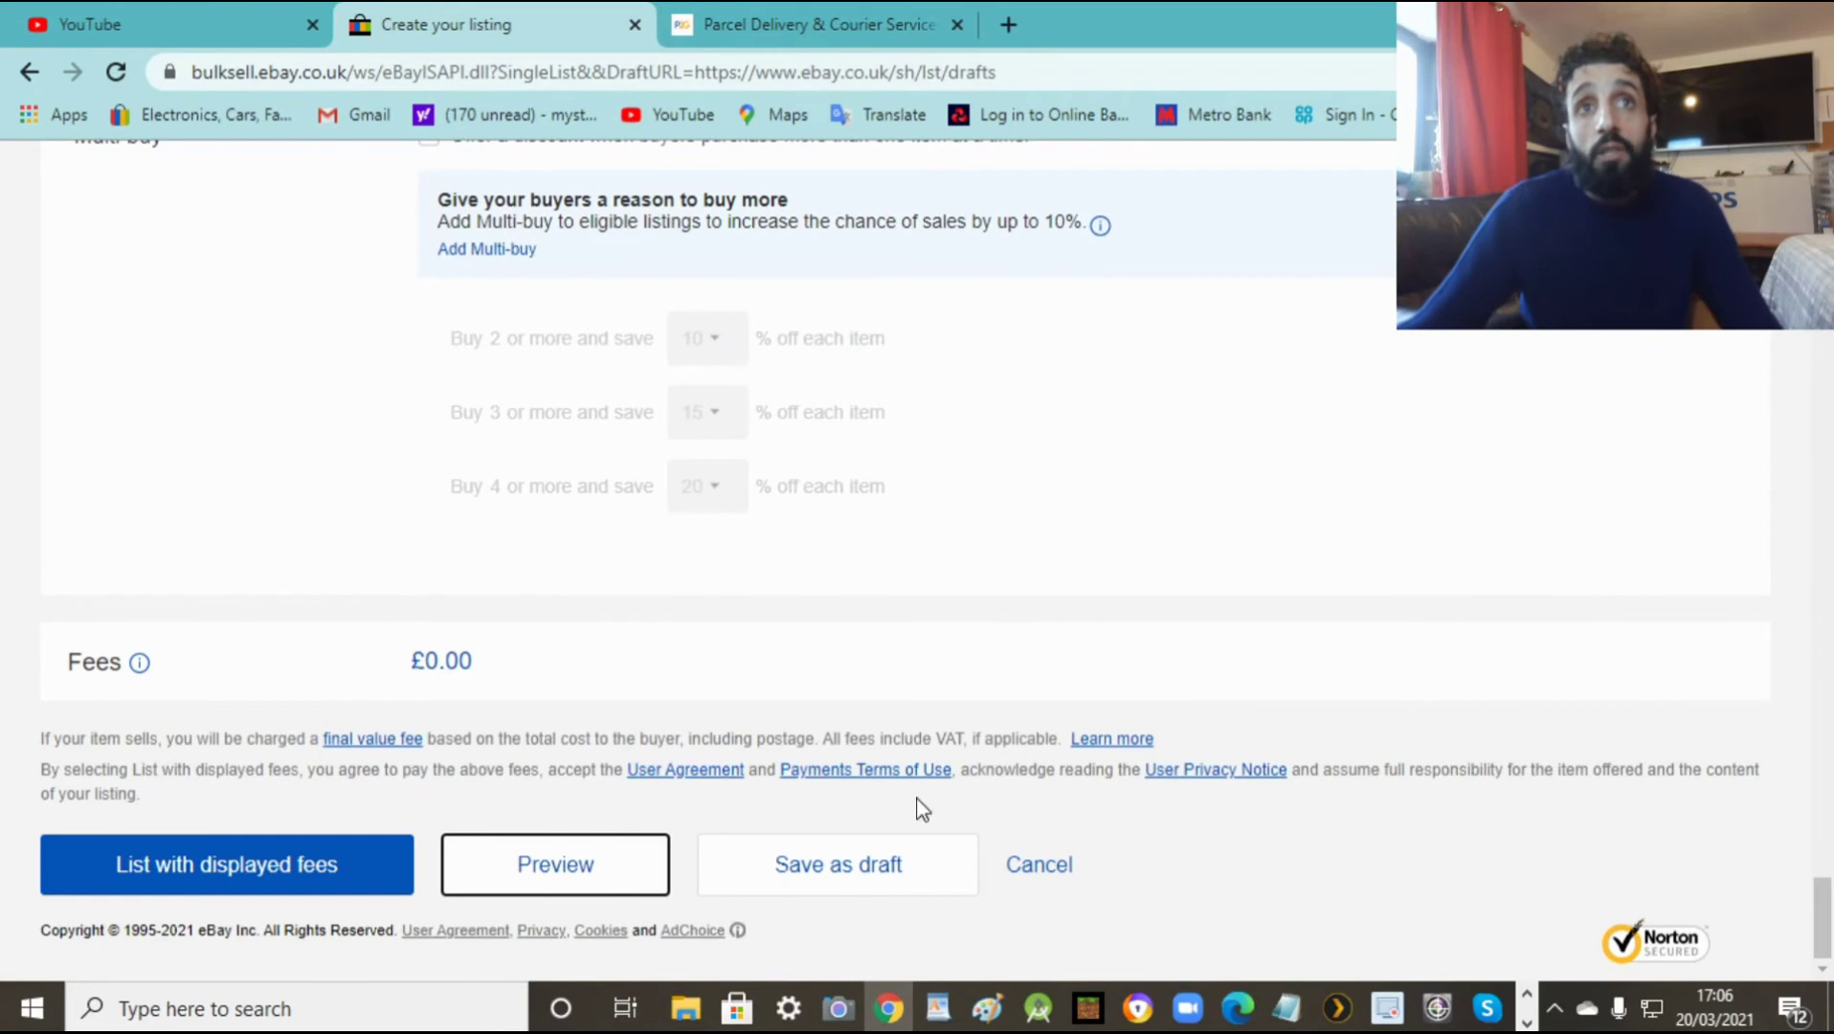
Step: Check the item description in the form once more and try to list the item with the displayed fees
drag(1824, 886, 1824, 550)
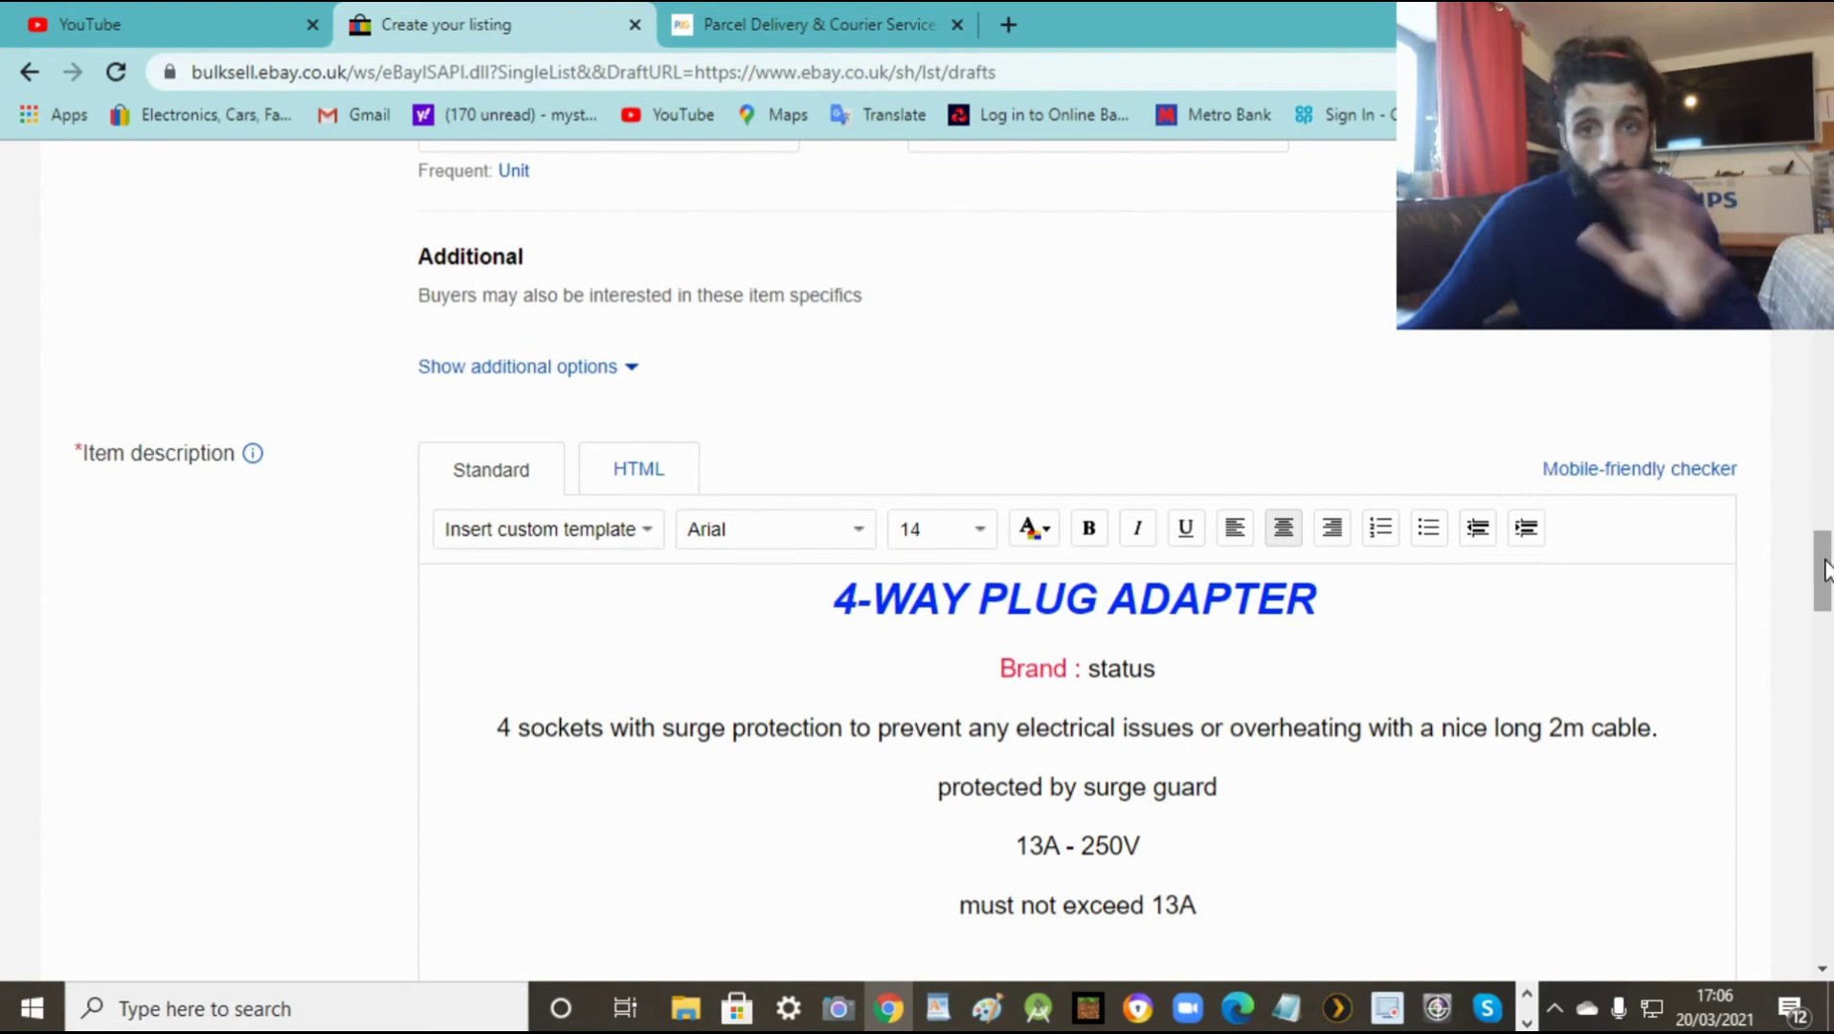
drag(1825, 571, 1827, 954)
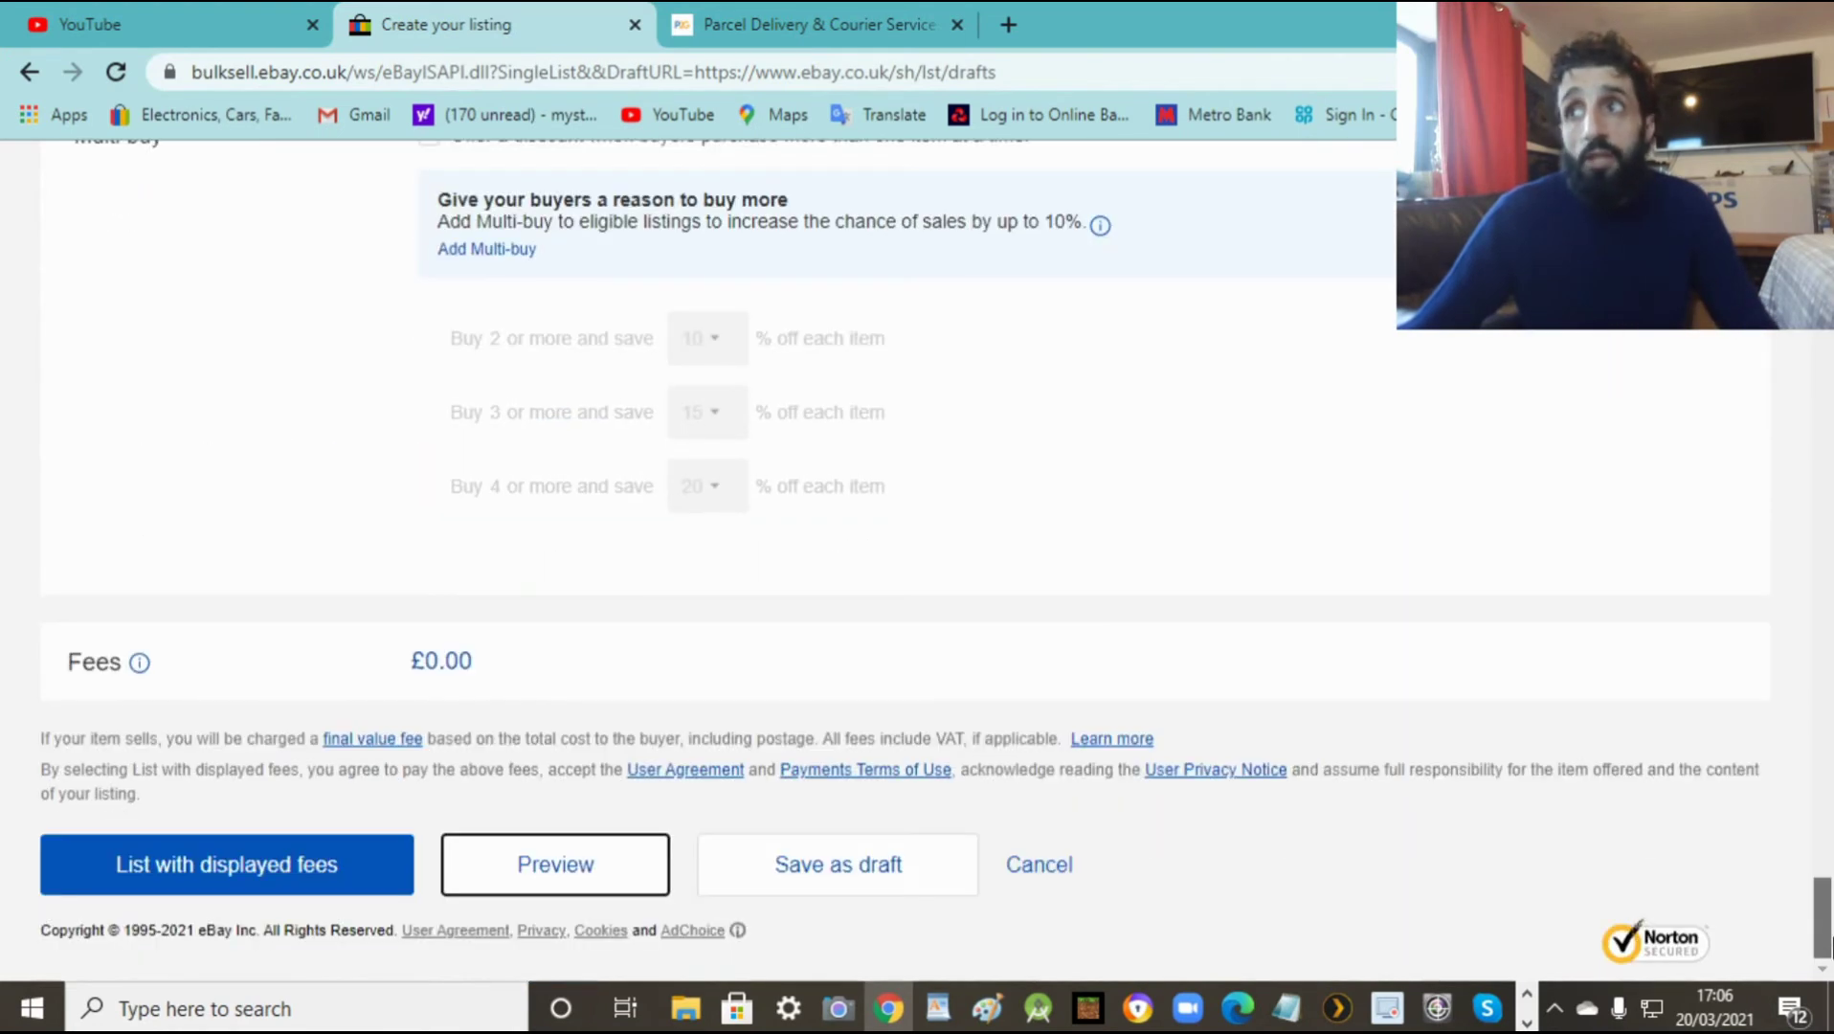
click(206, 870)
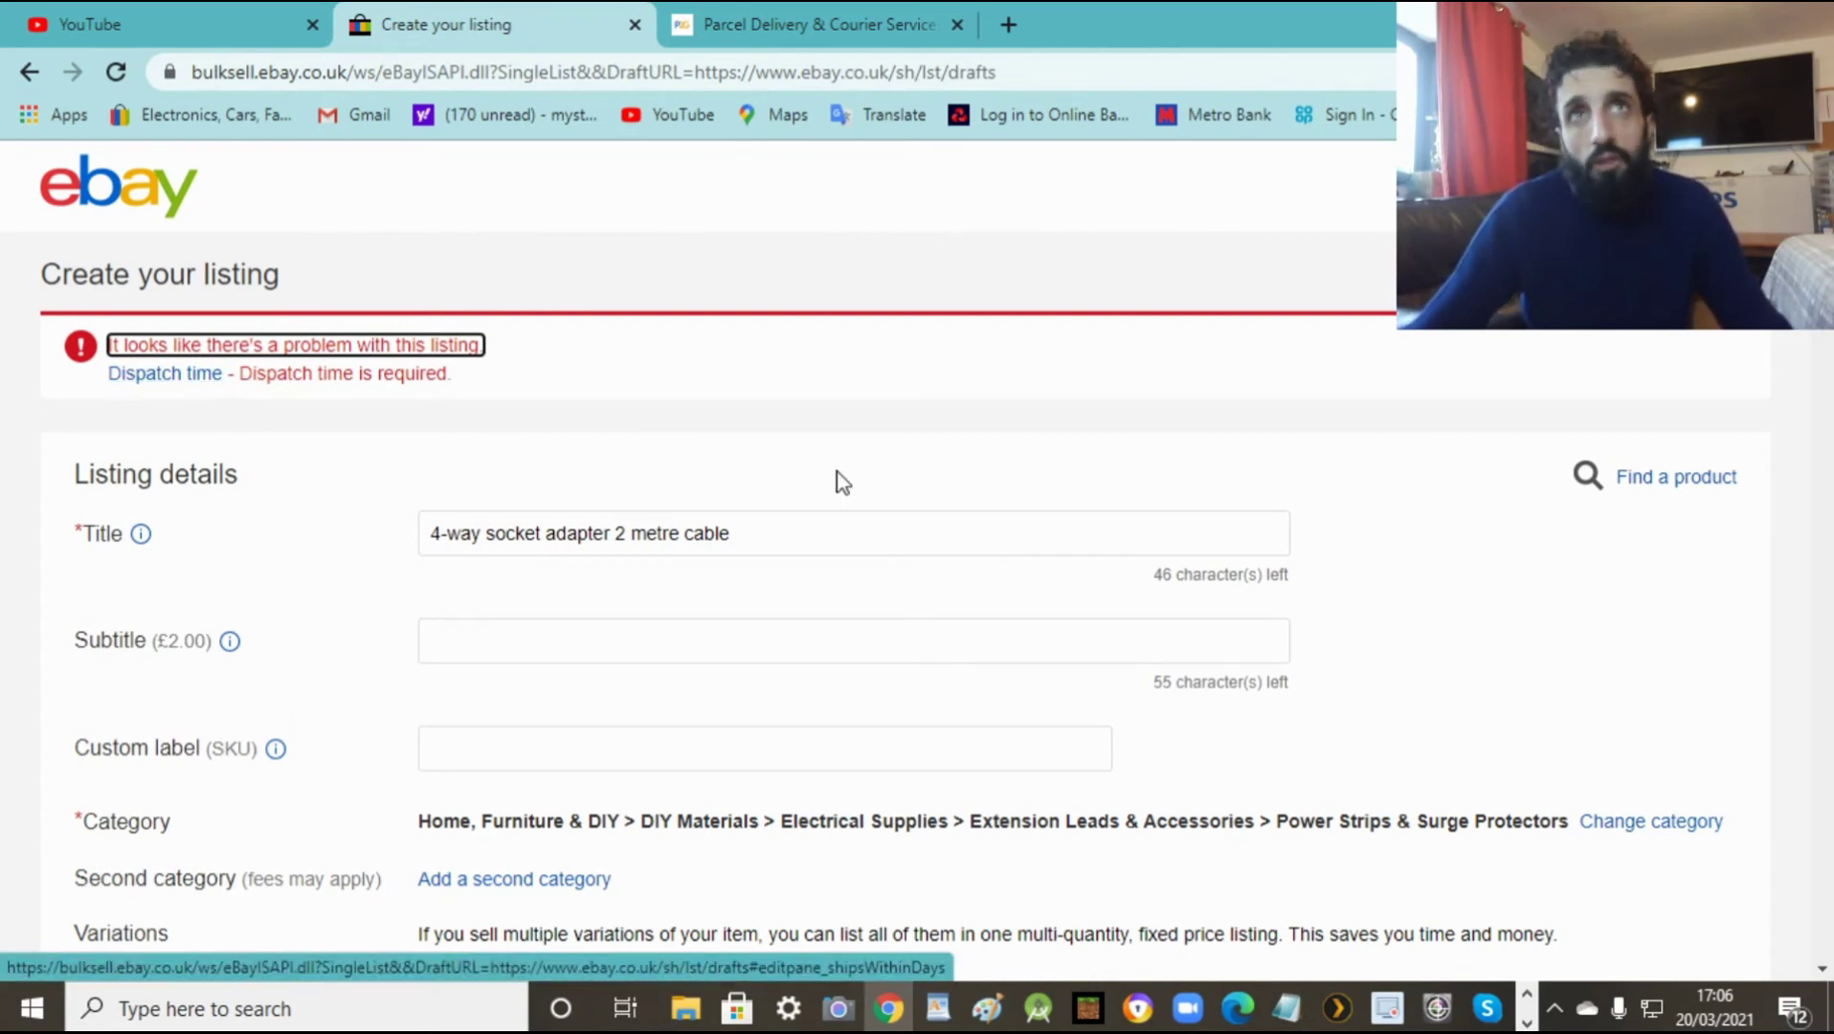
Step: Set the dispatch time in the delivery details to 3 working days
drag(1824, 218, 1827, 803)
click(621, 559)
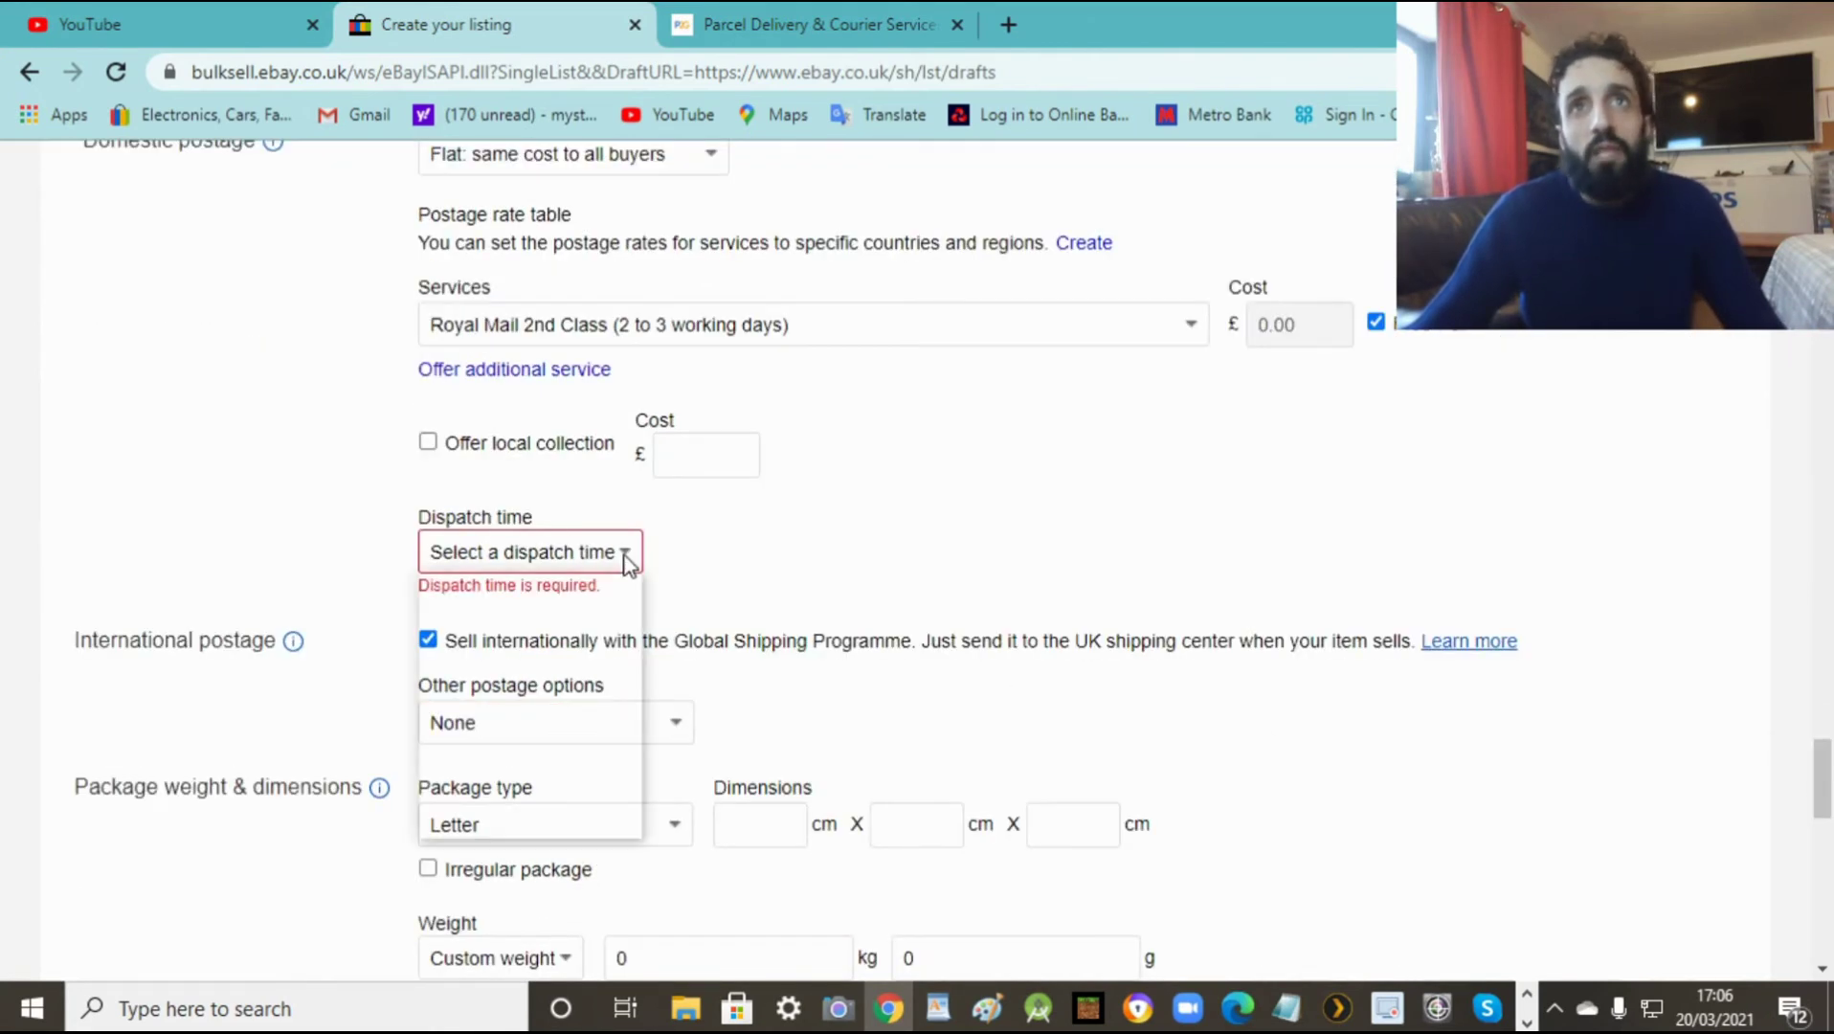
click(533, 680)
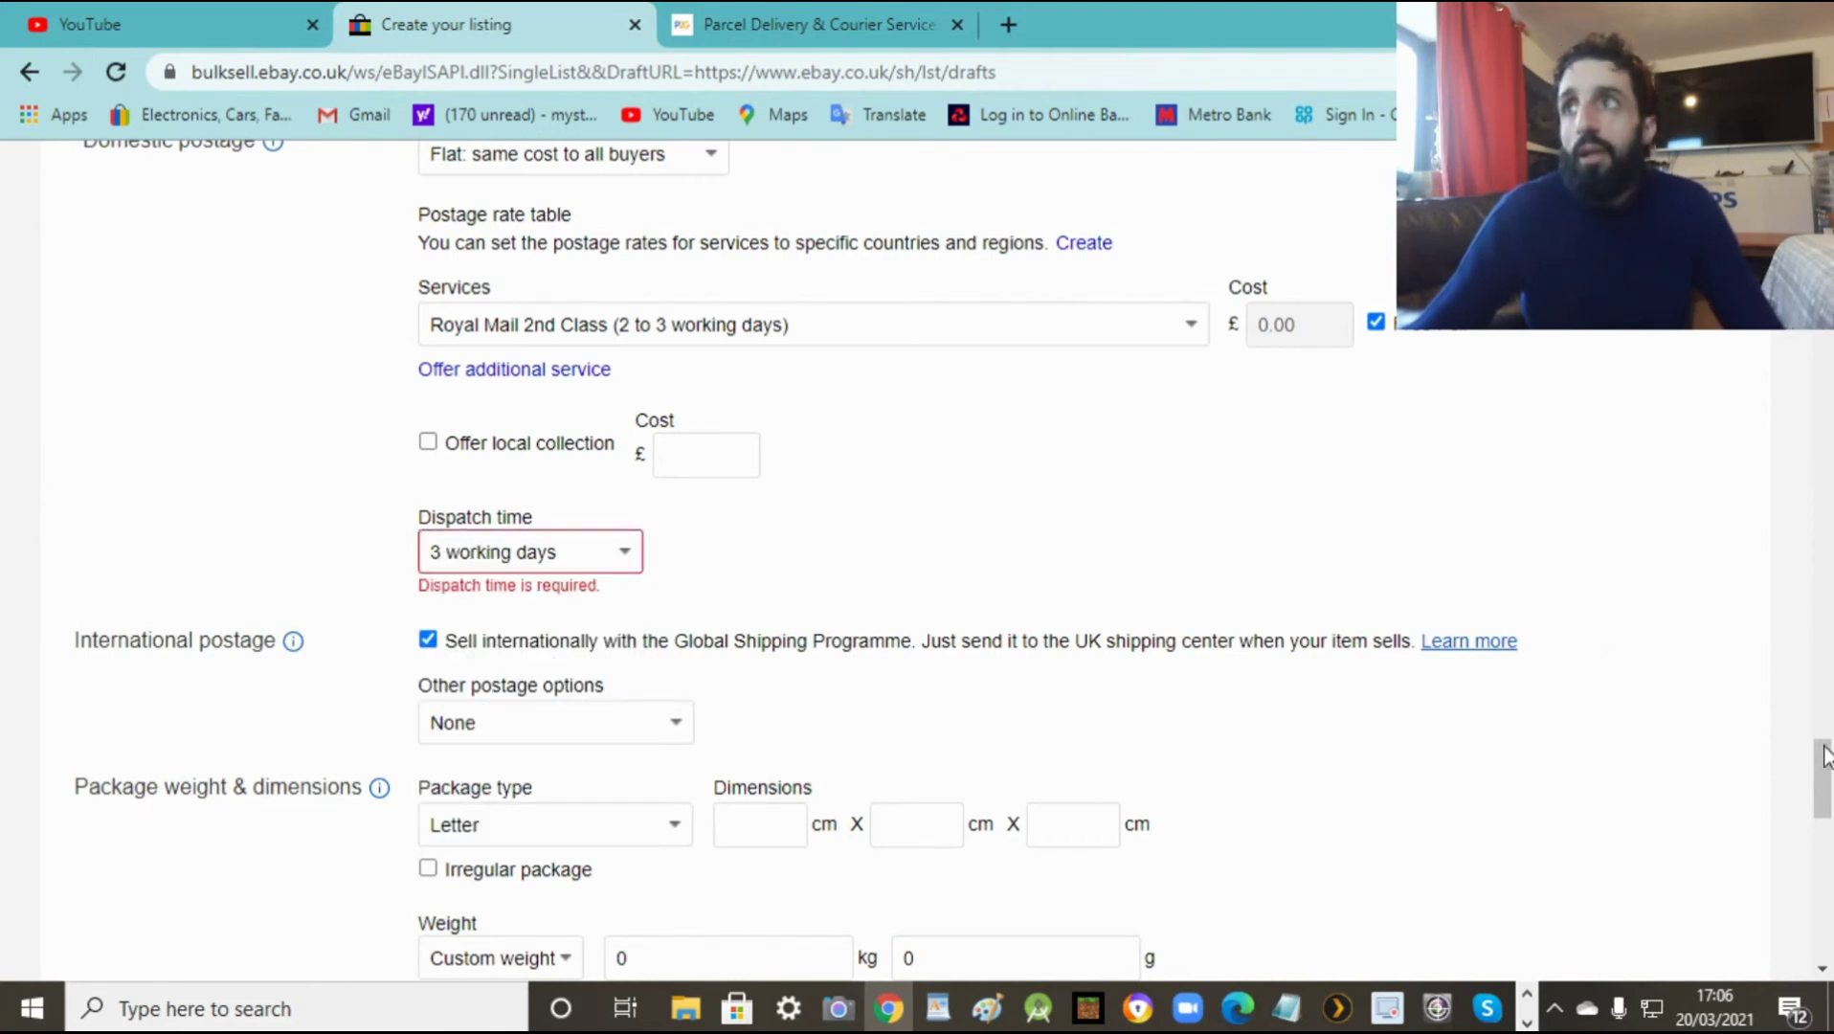
Step: List the item with the displayed fees and finish without creating another listing
drag(1827, 769, 1827, 938)
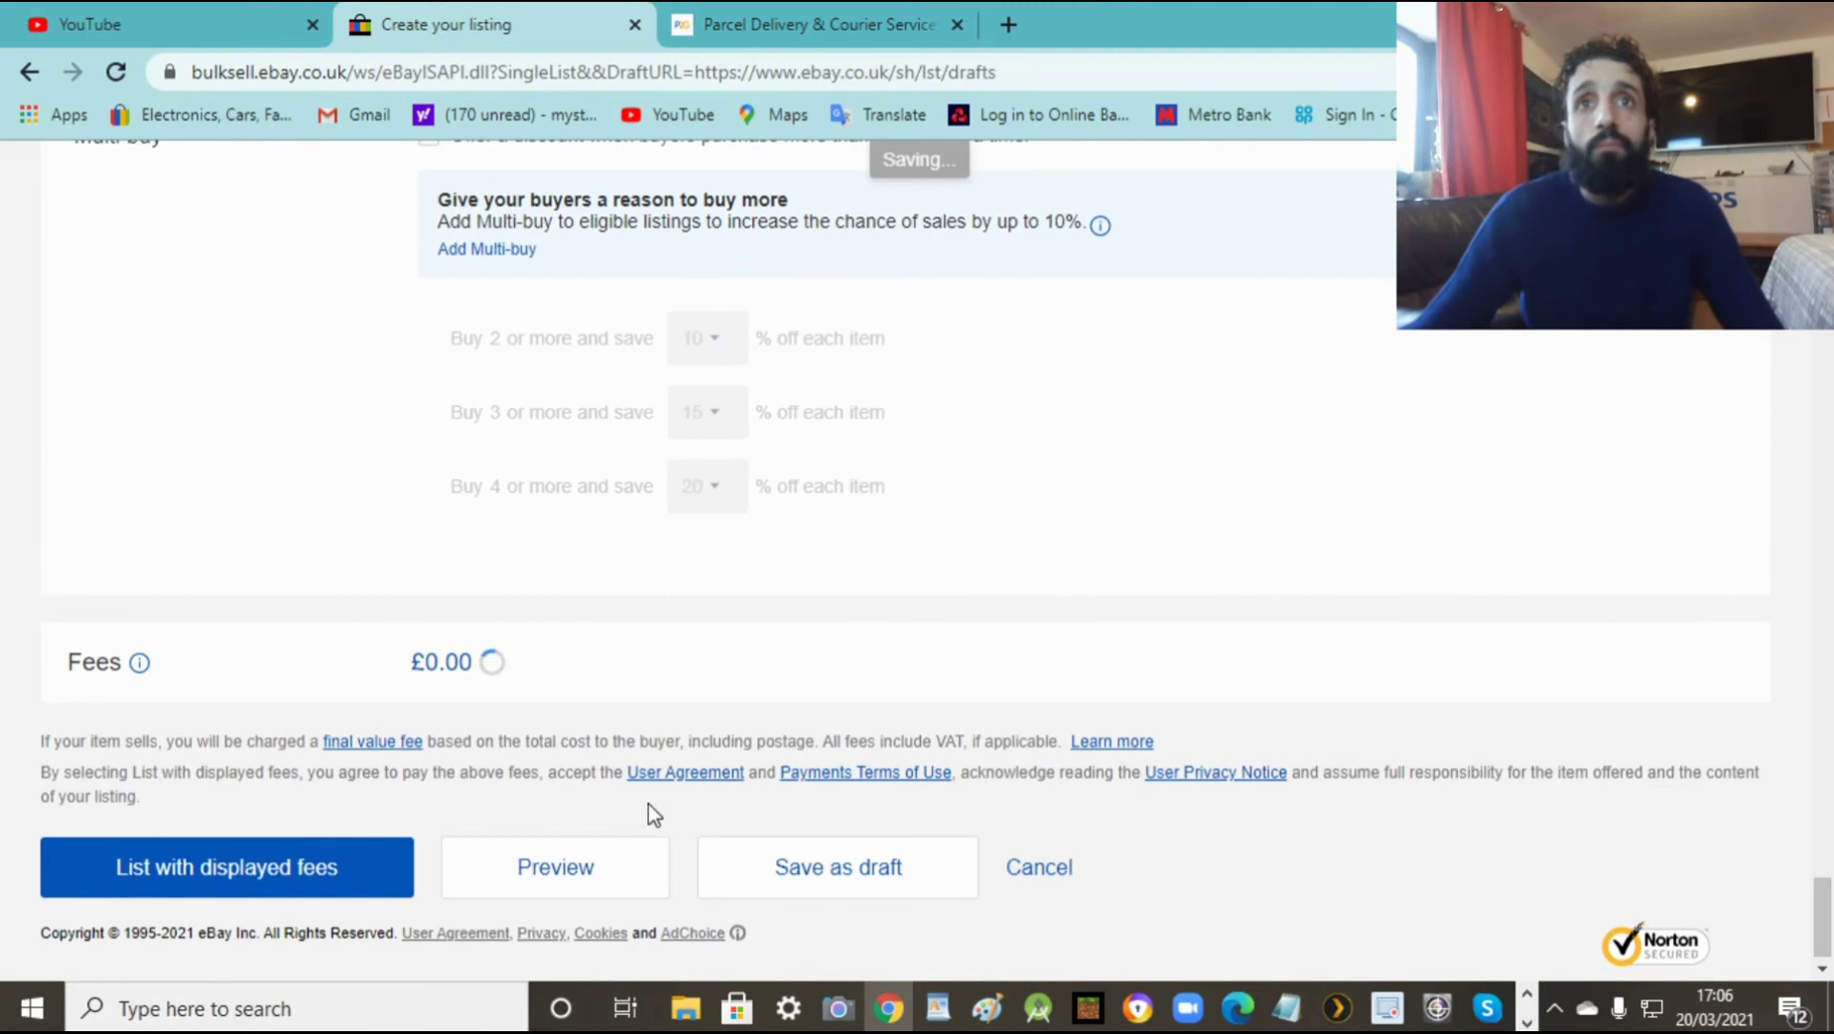
click(215, 867)
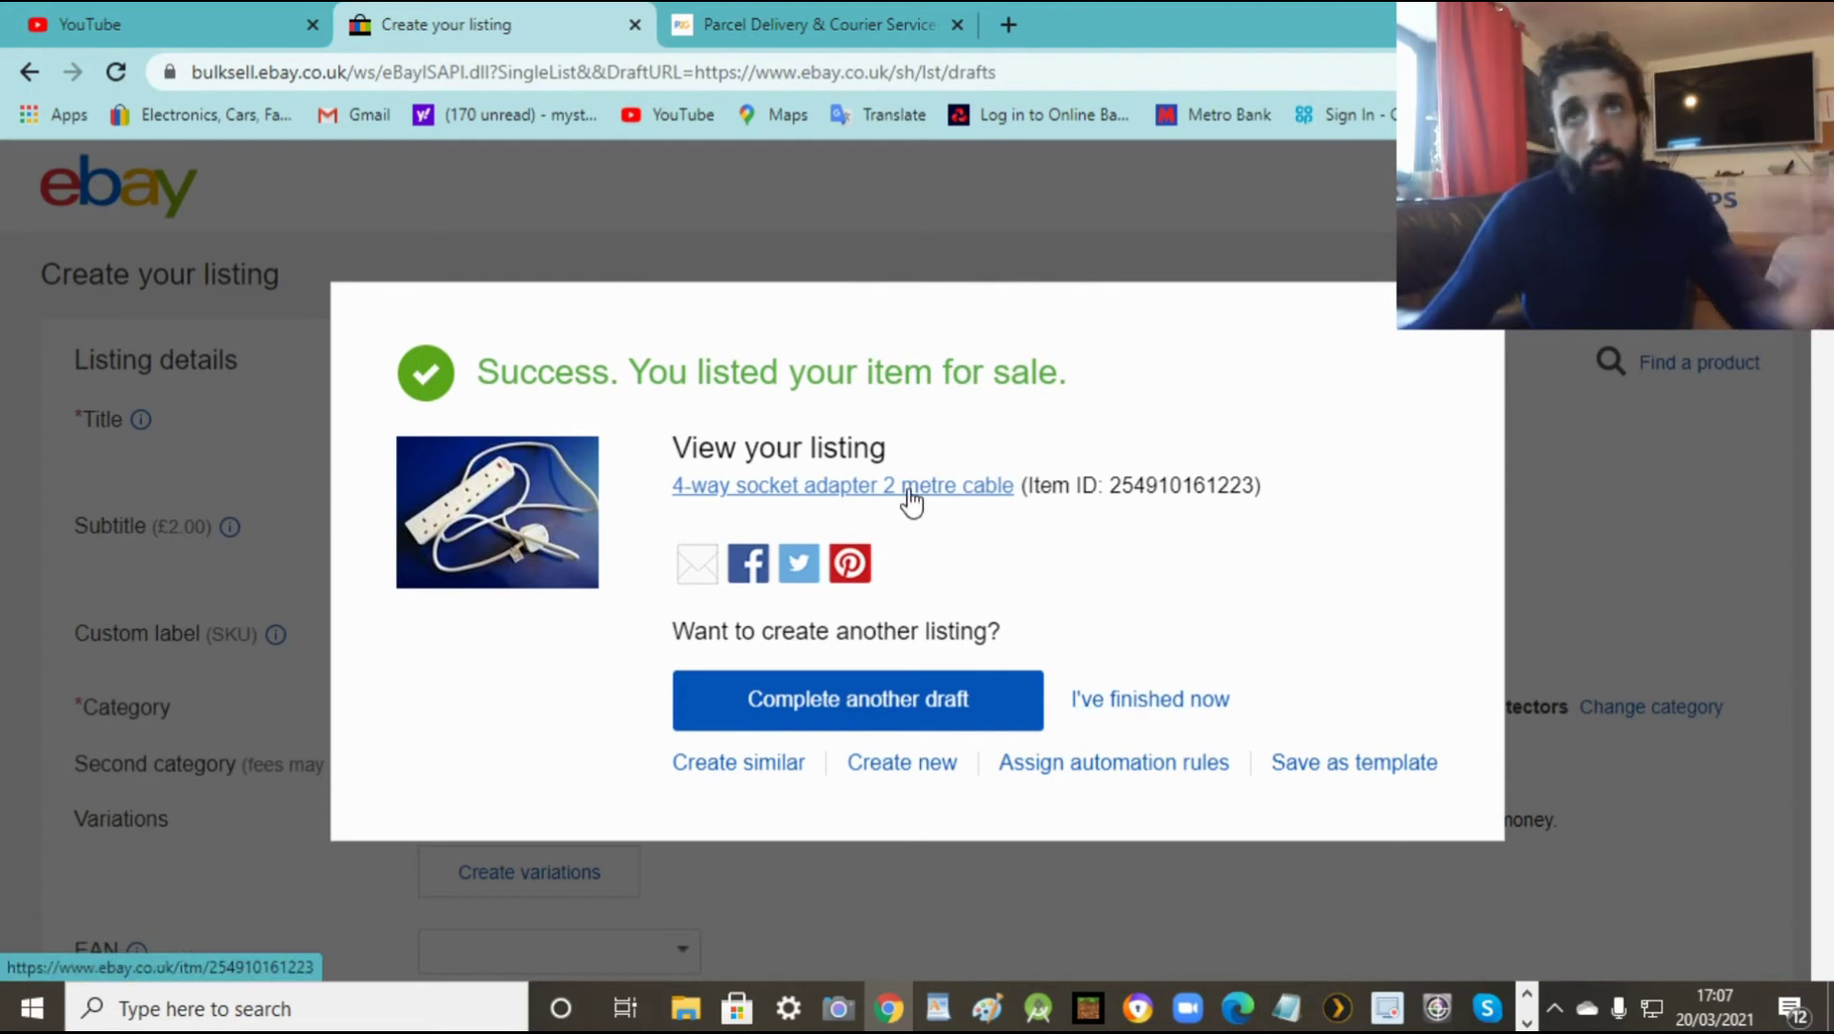
click(1156, 708)
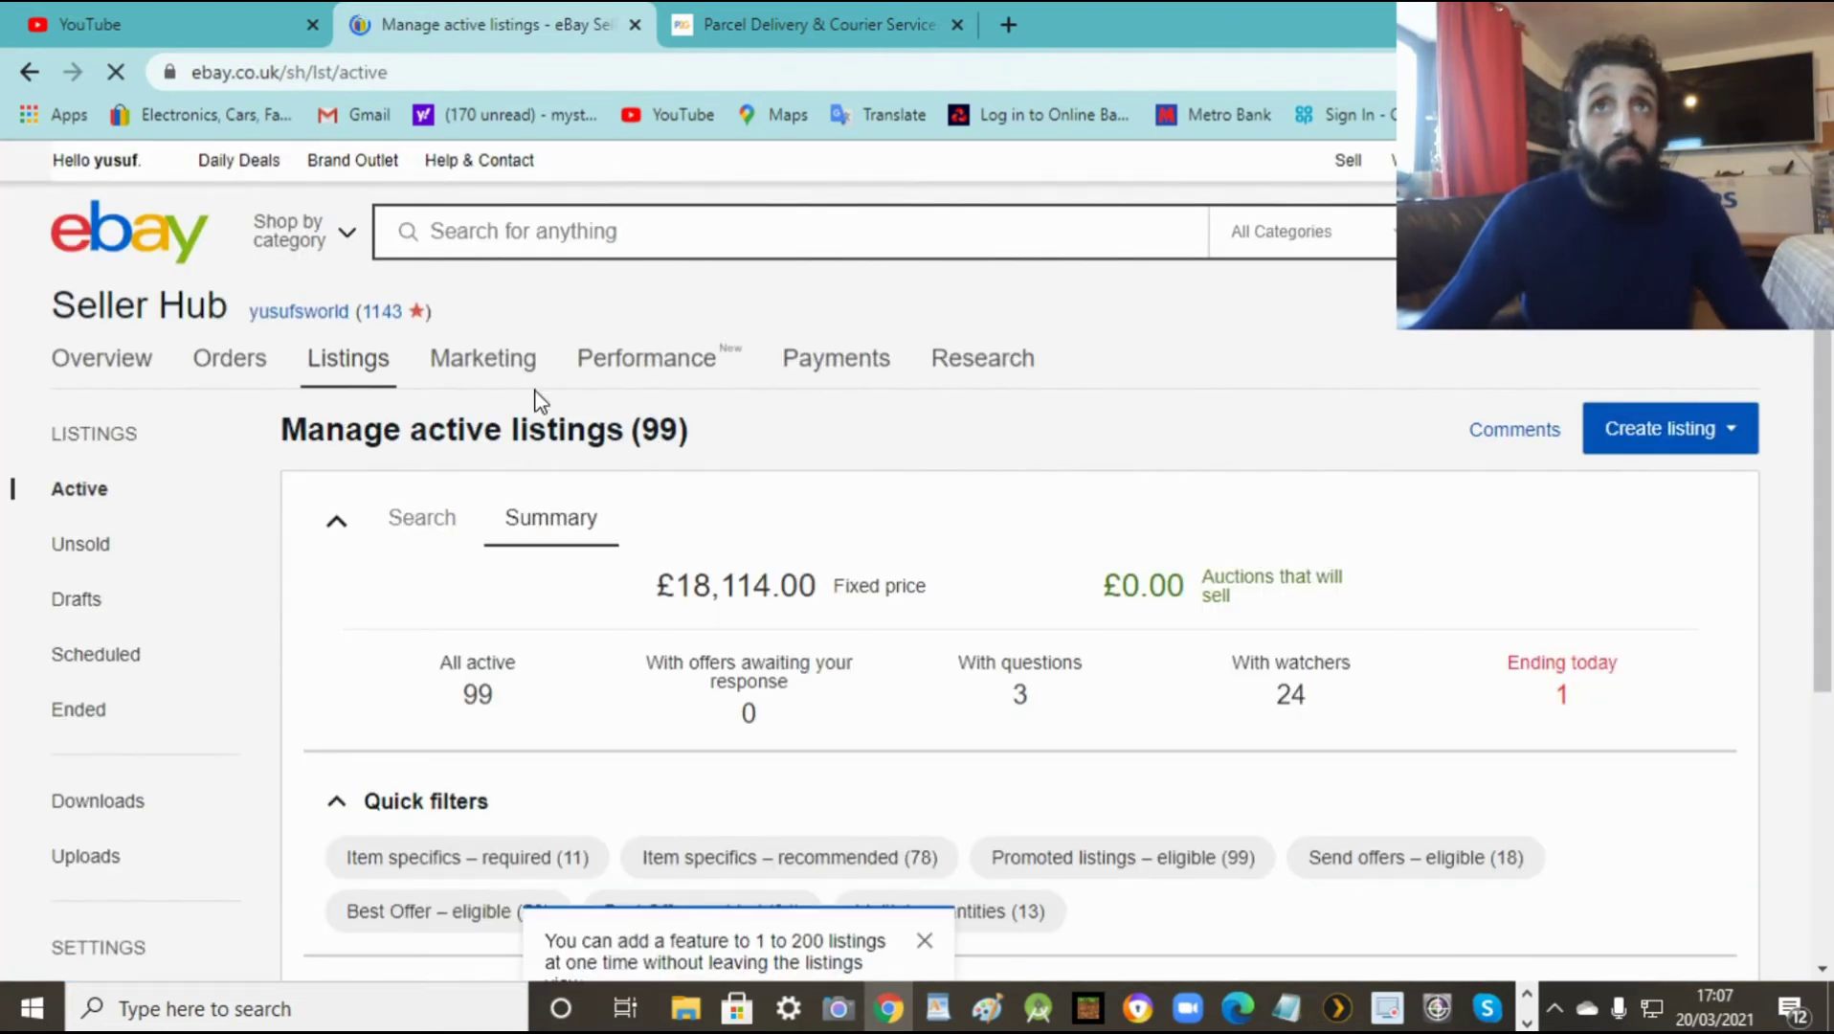
Step: Open the list of all orders and examine the actions available for the PC games bundle order awaiting dispatch
mouse_move(360, 369)
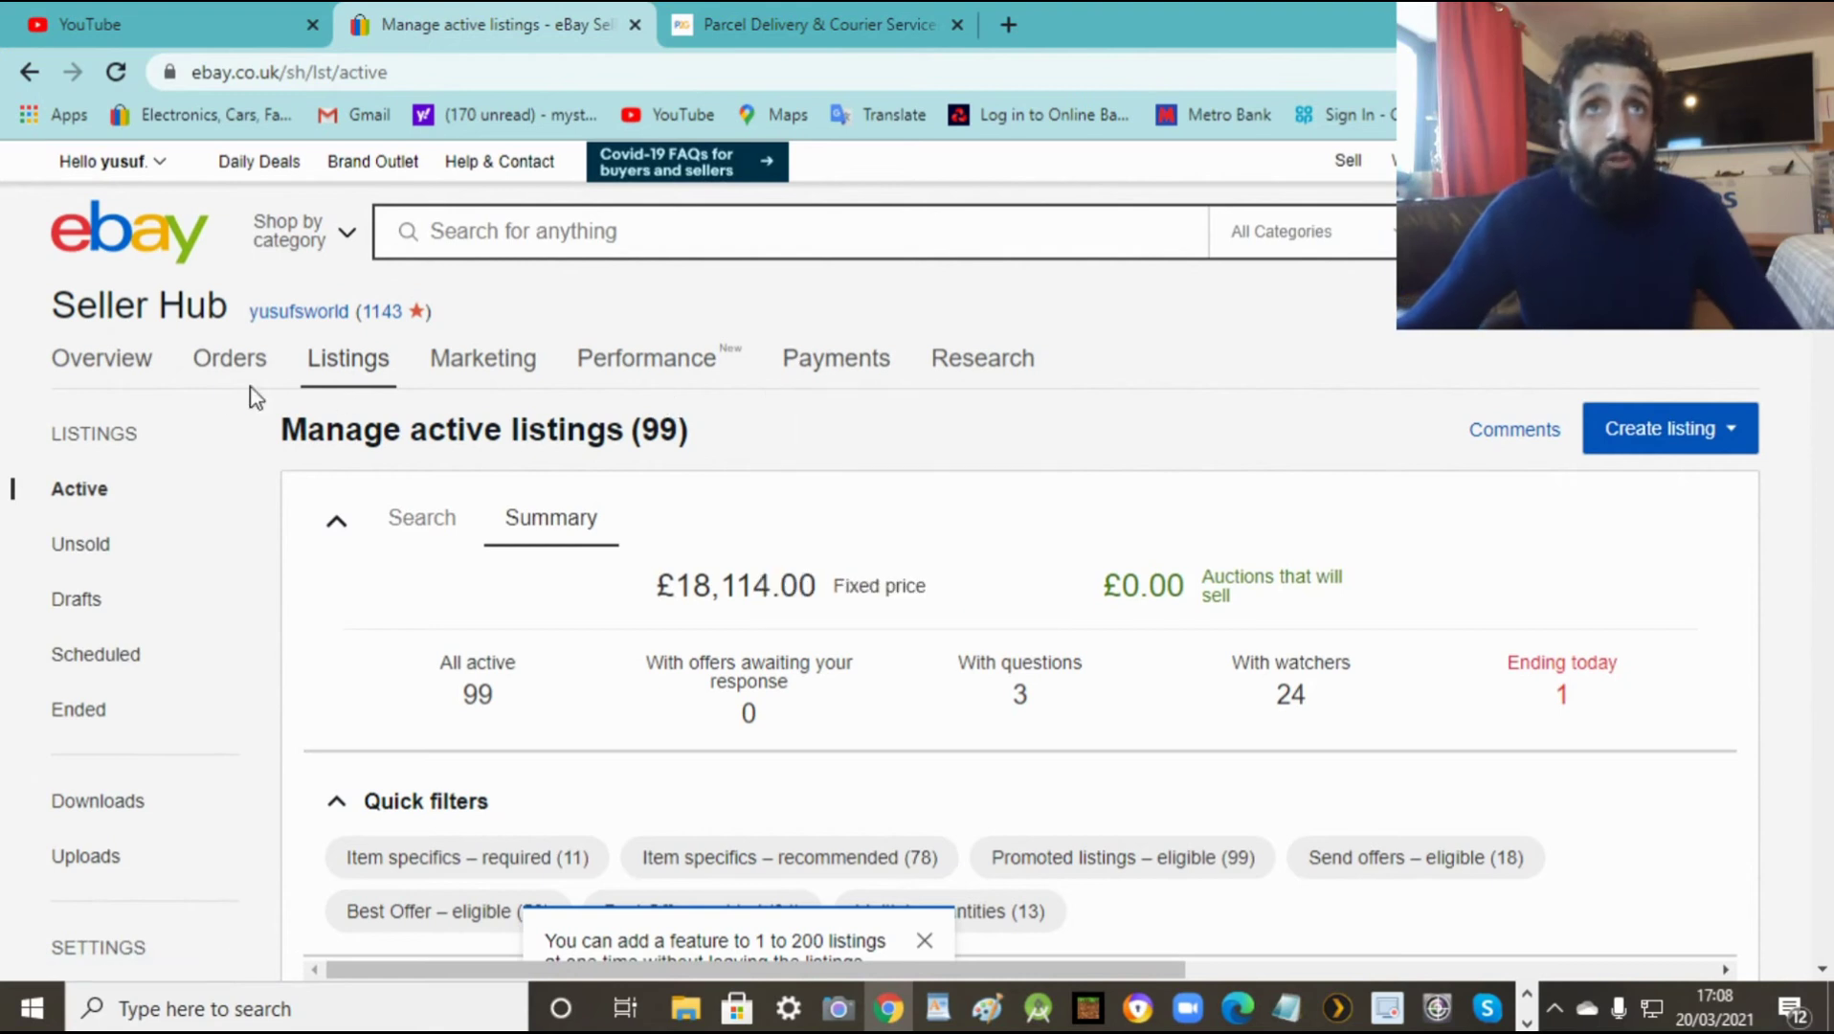
mouse_move(233, 373)
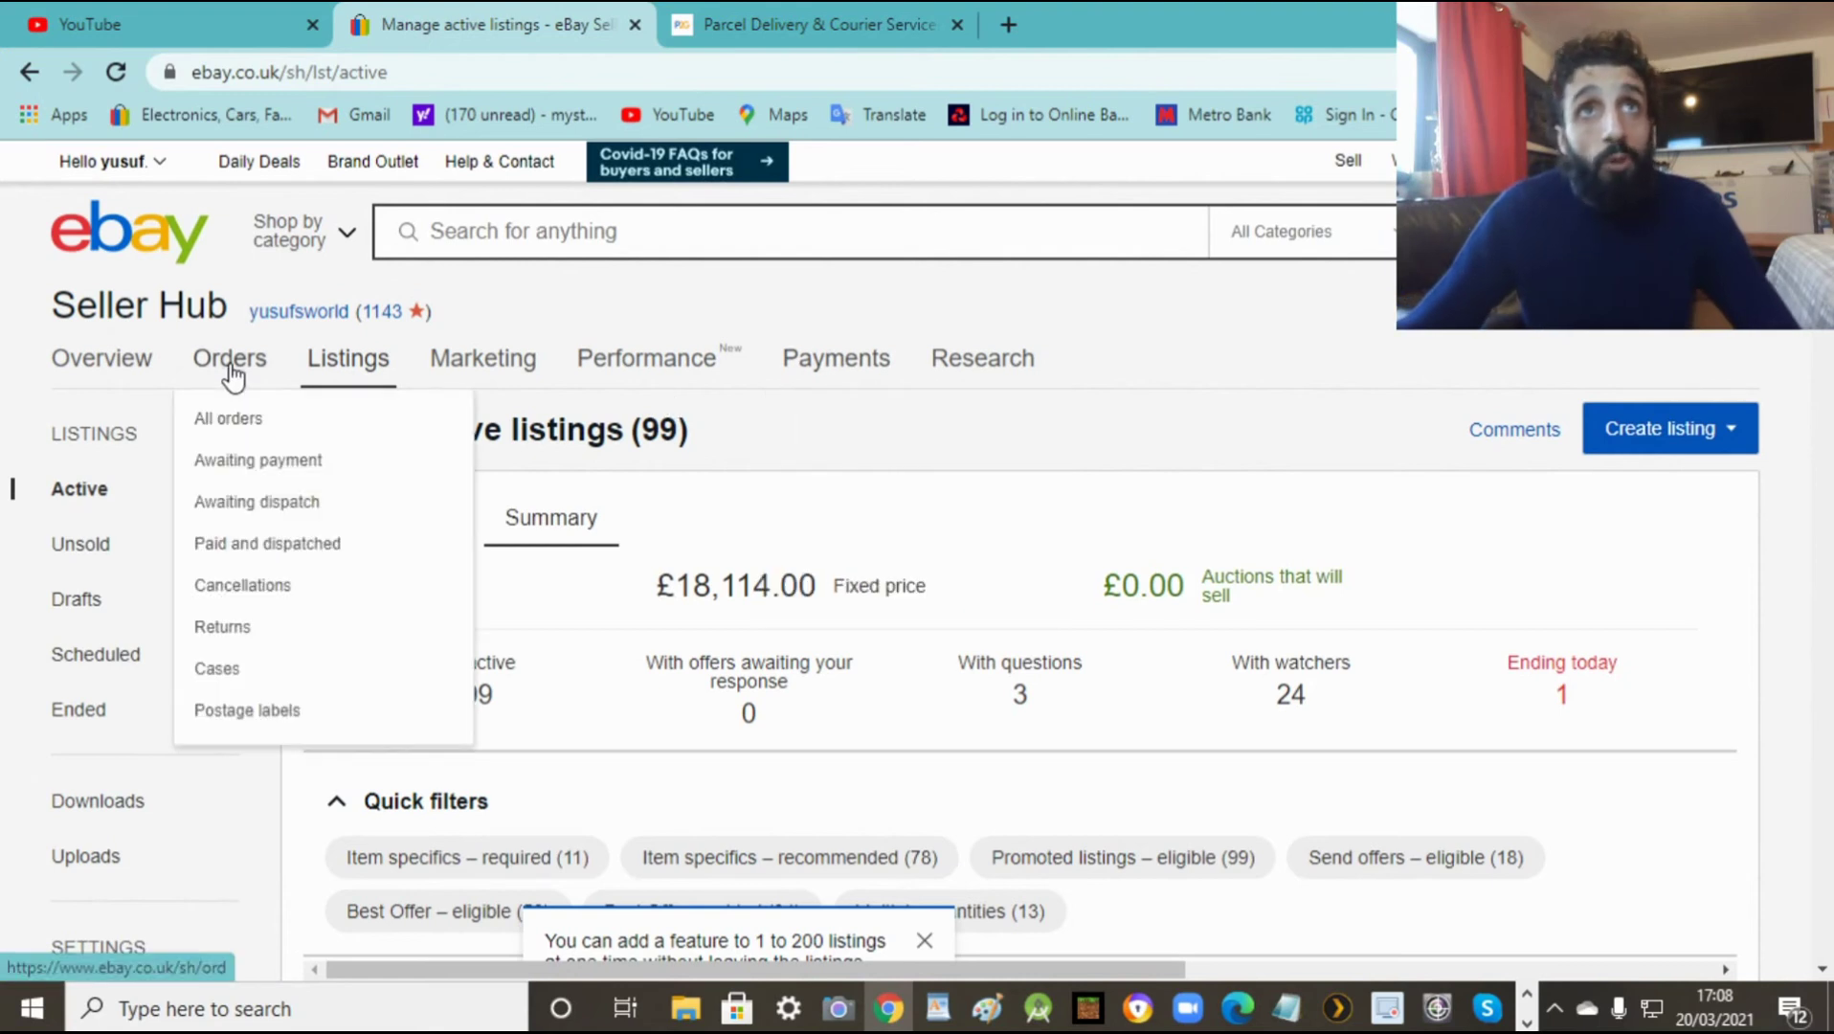
click(230, 421)
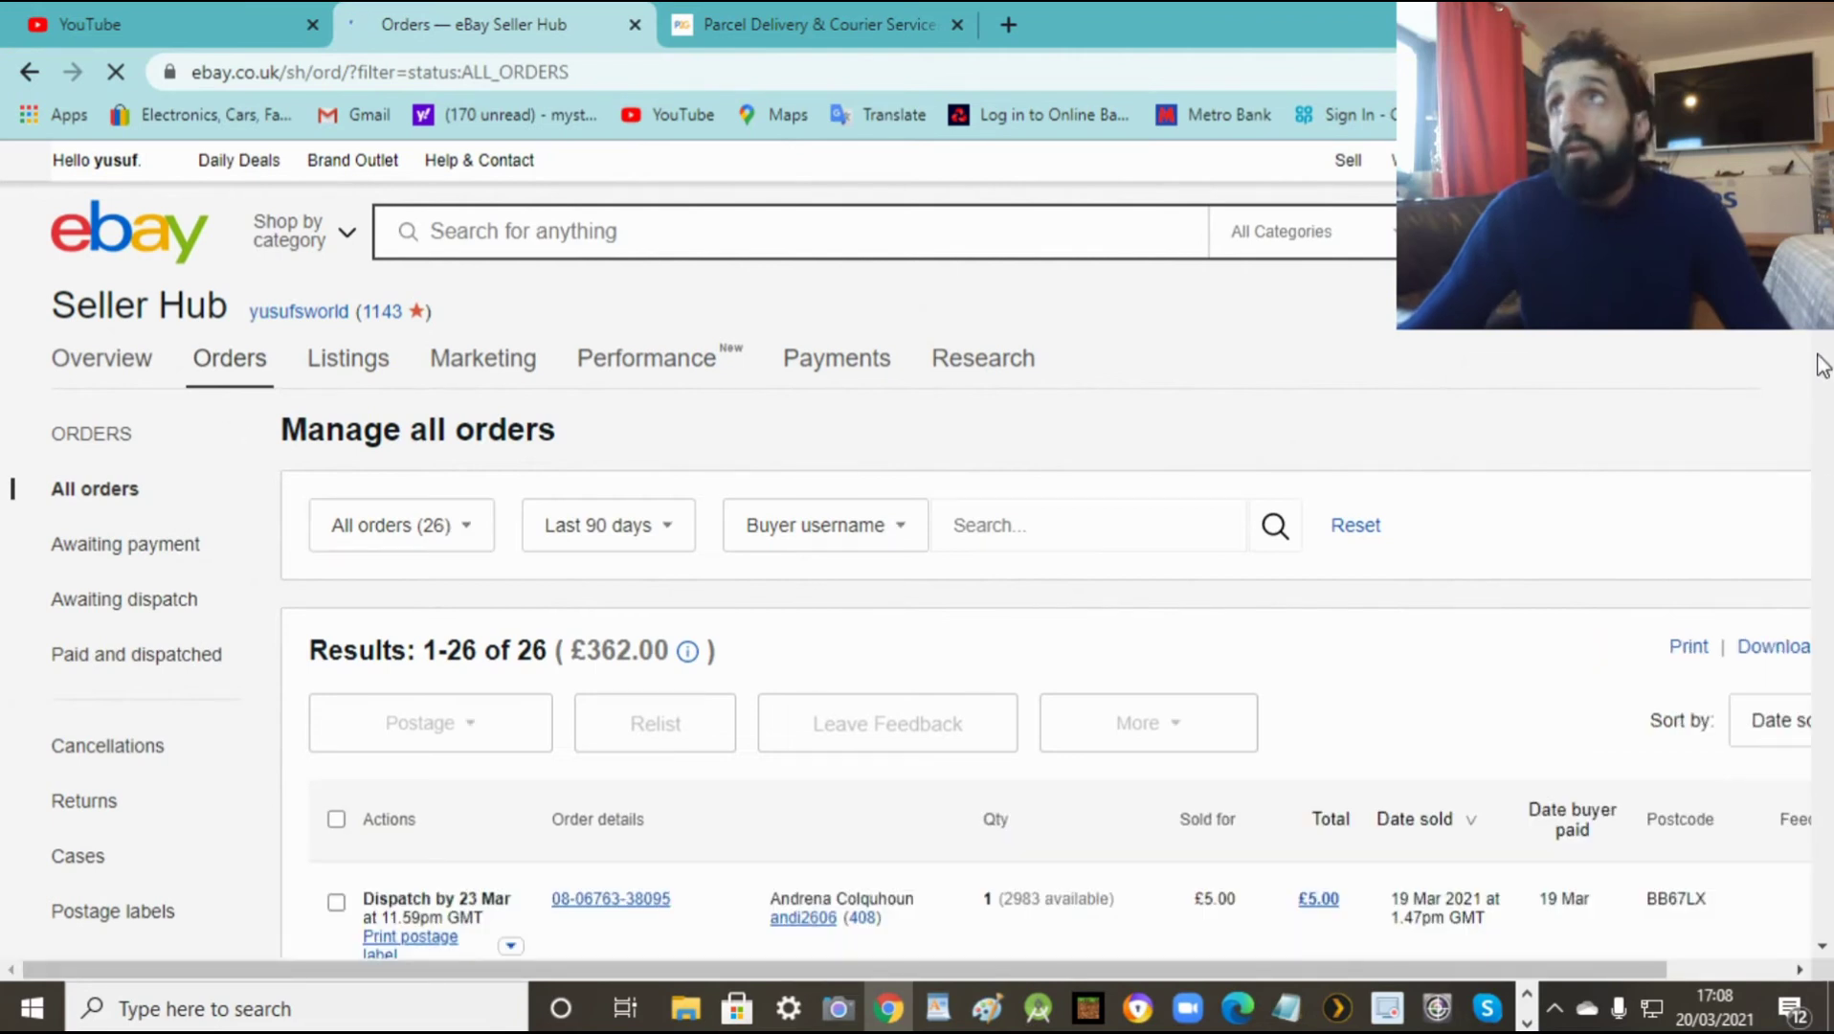
scroll(958, 574, down, 5)
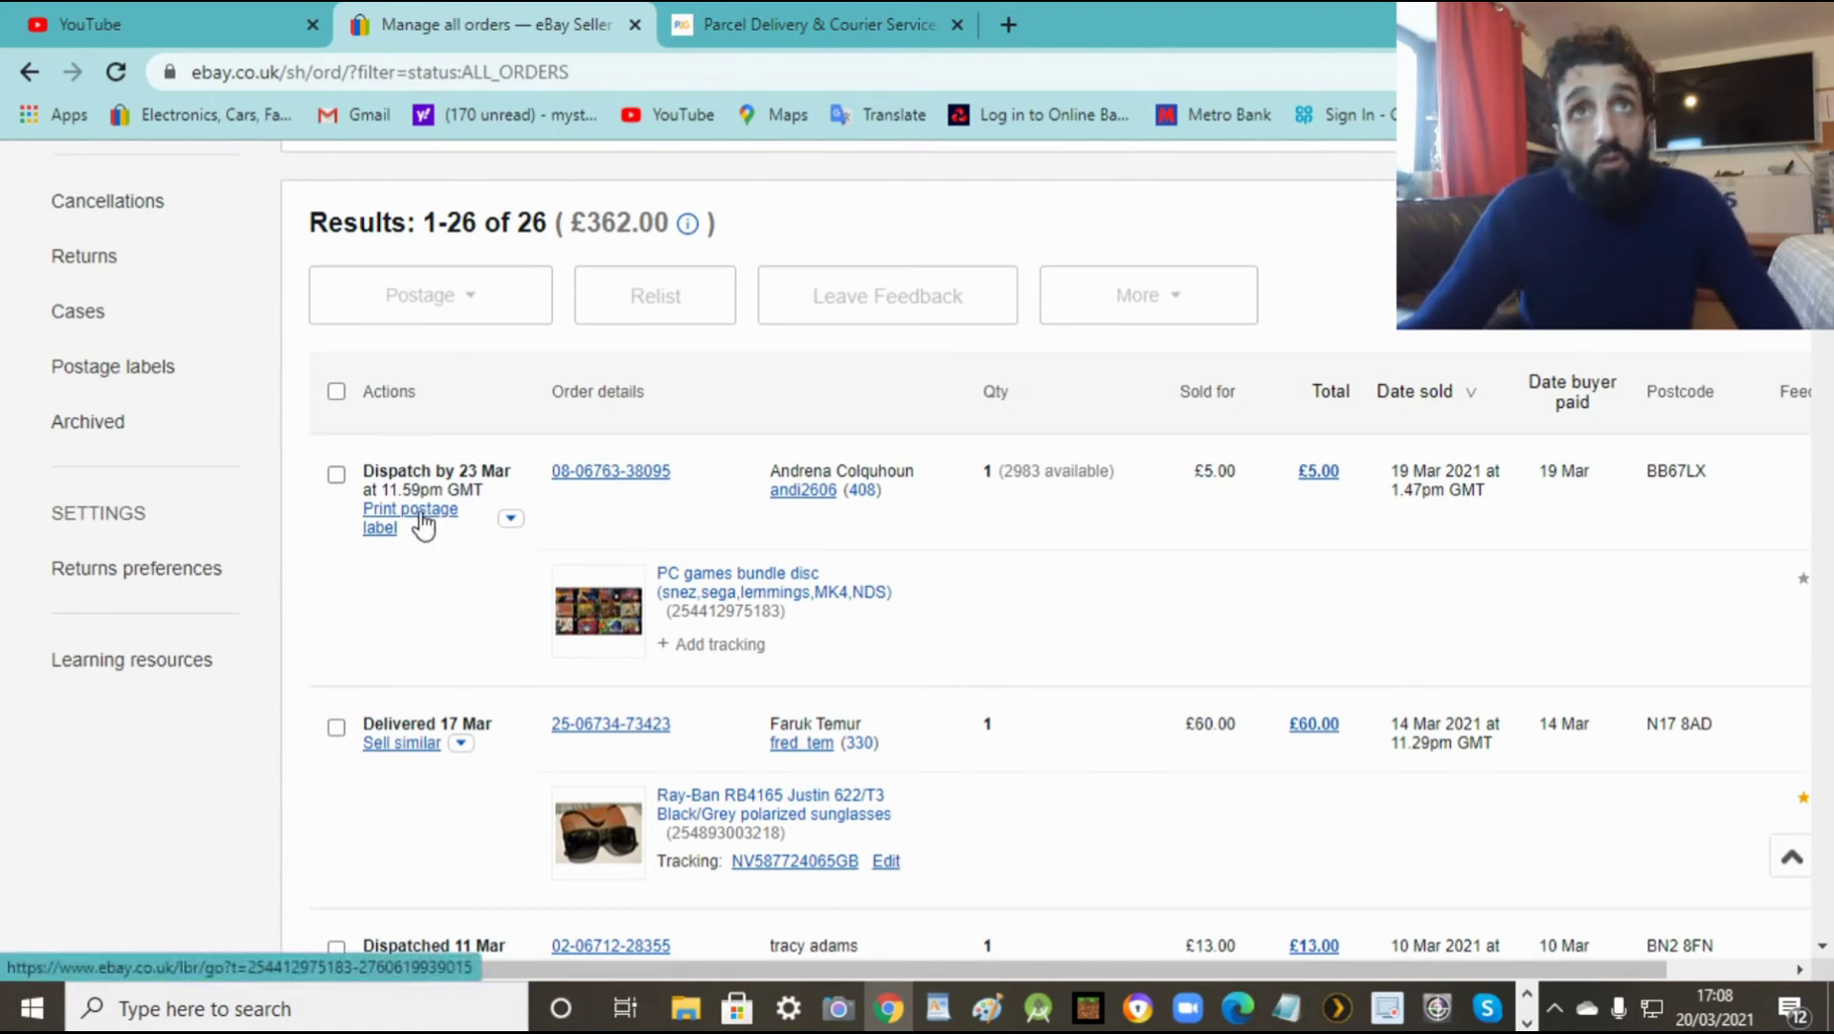
click(512, 521)
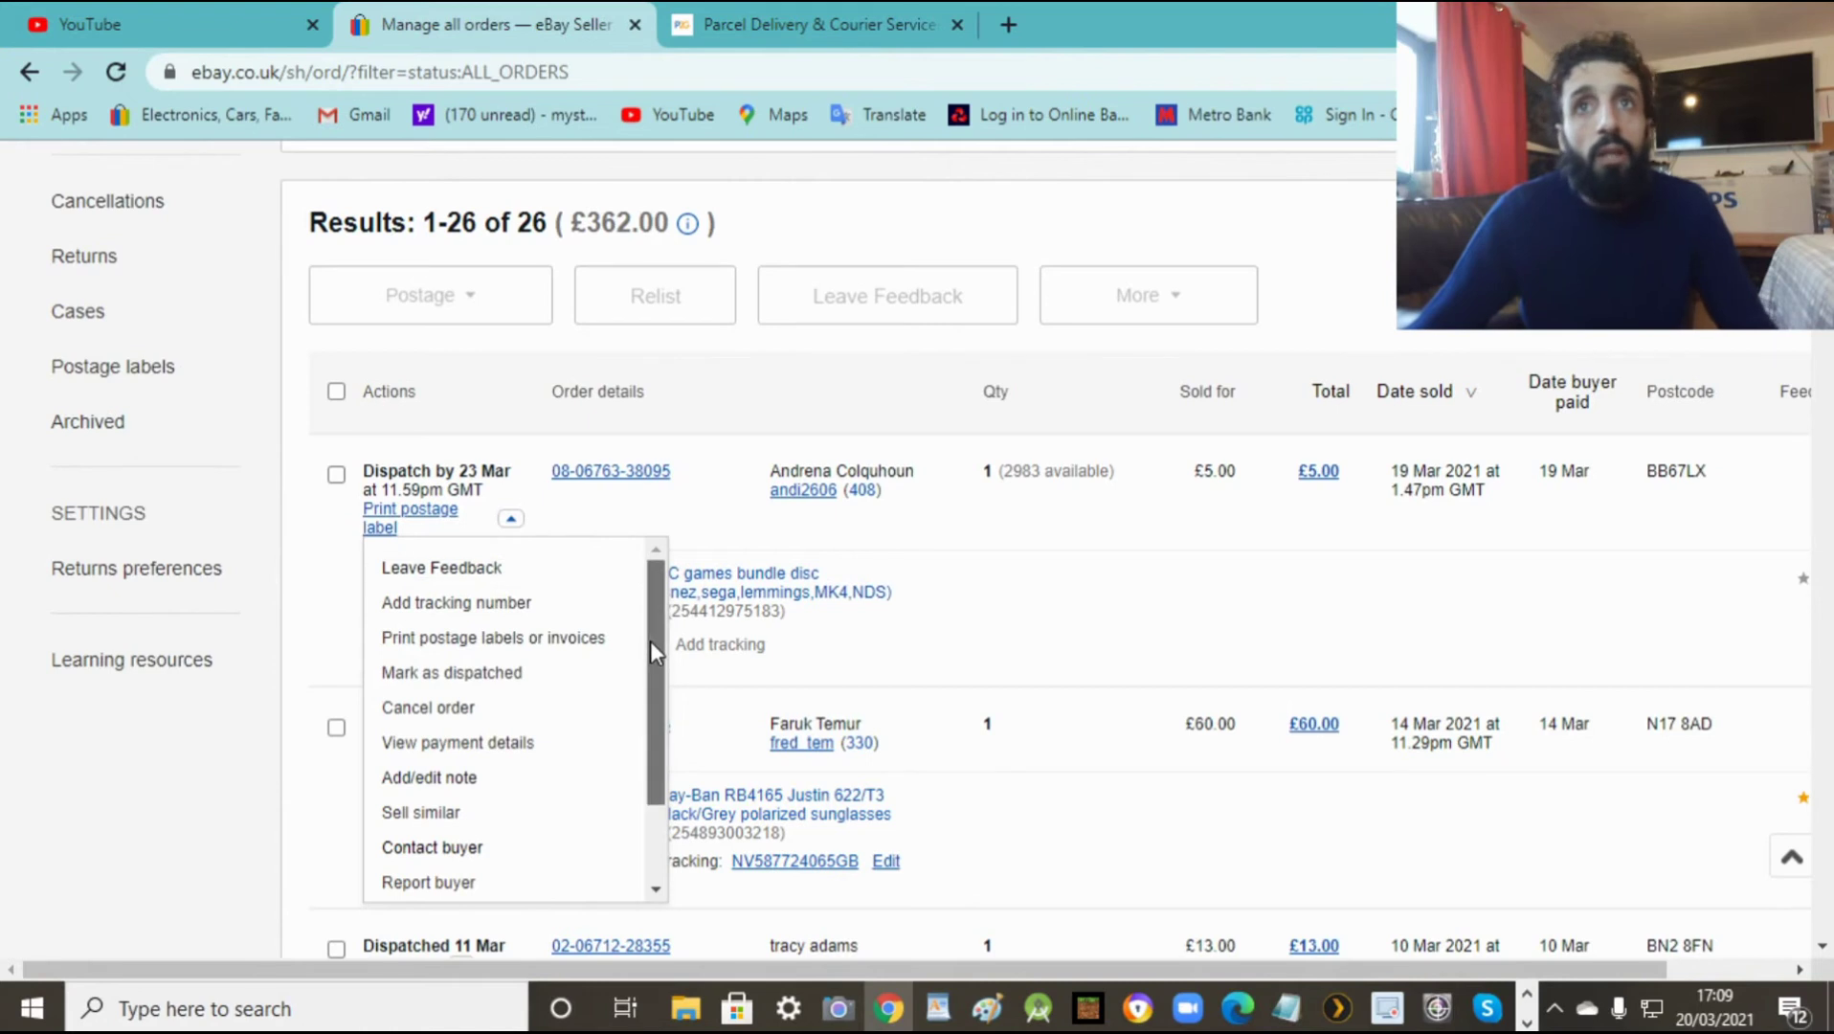
scroll(651, 641, down, 2)
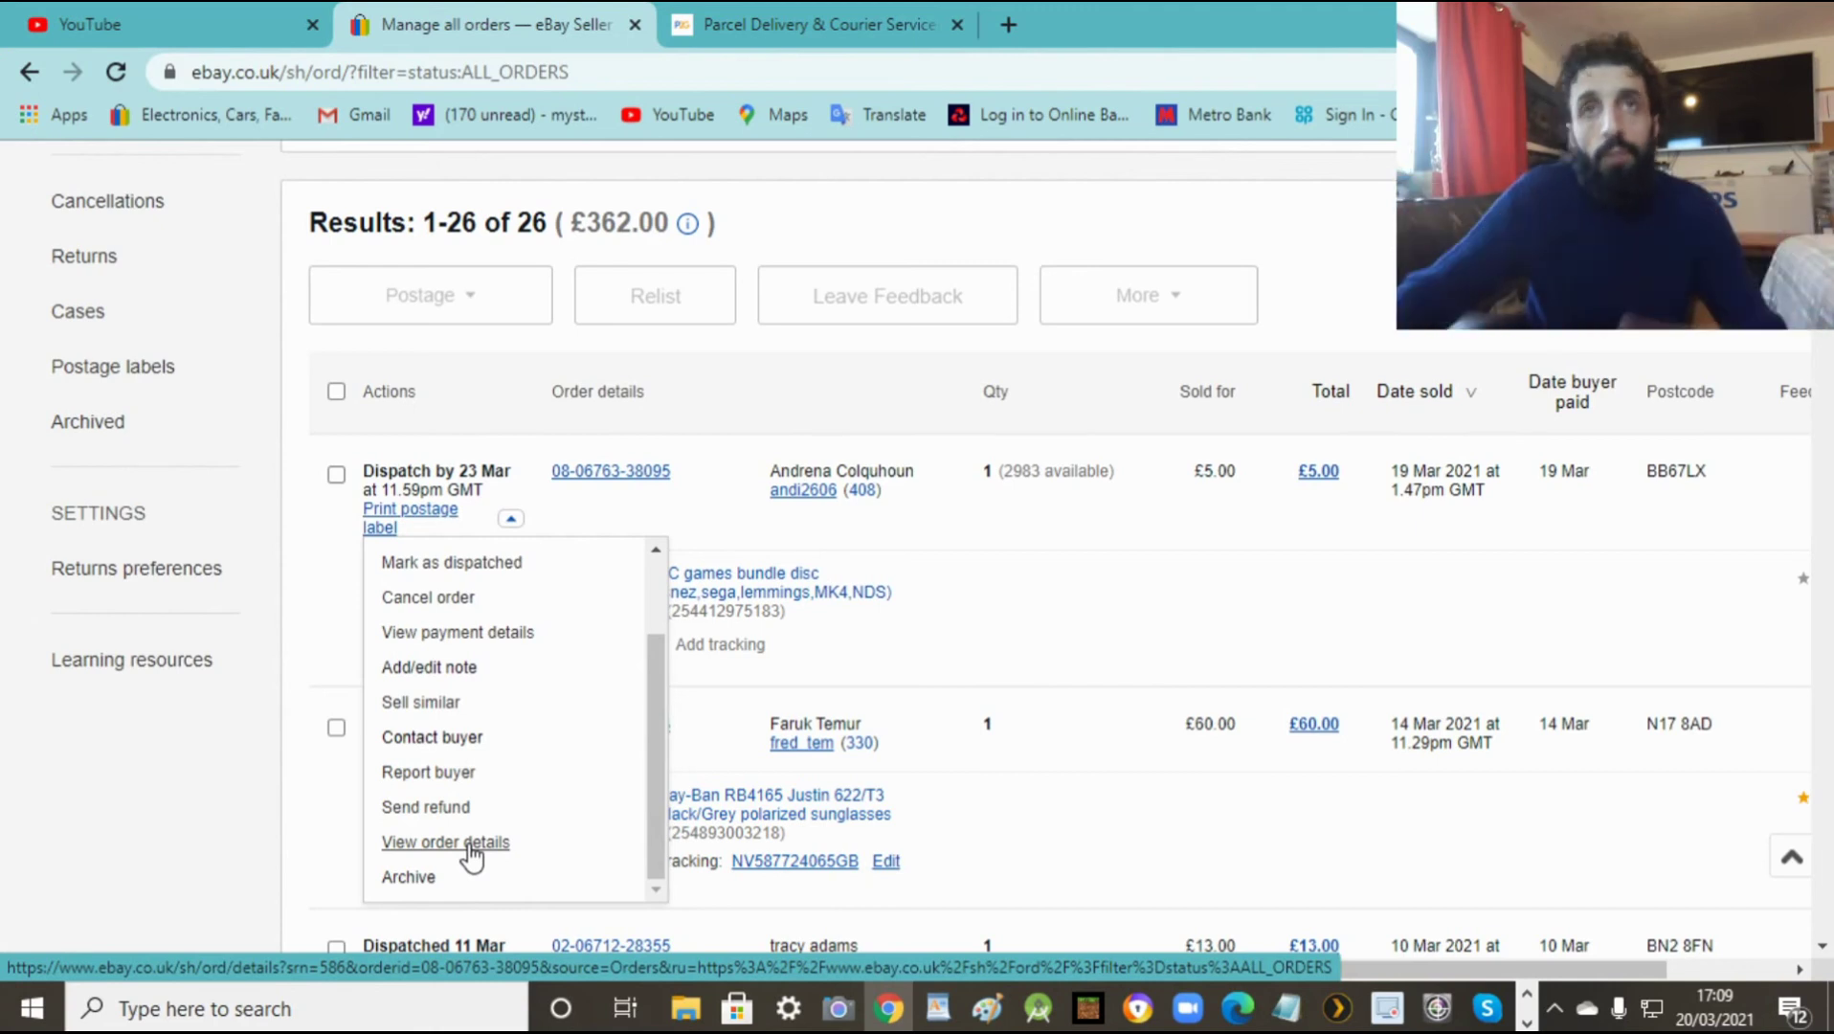
drag(654, 729, 632, 550)
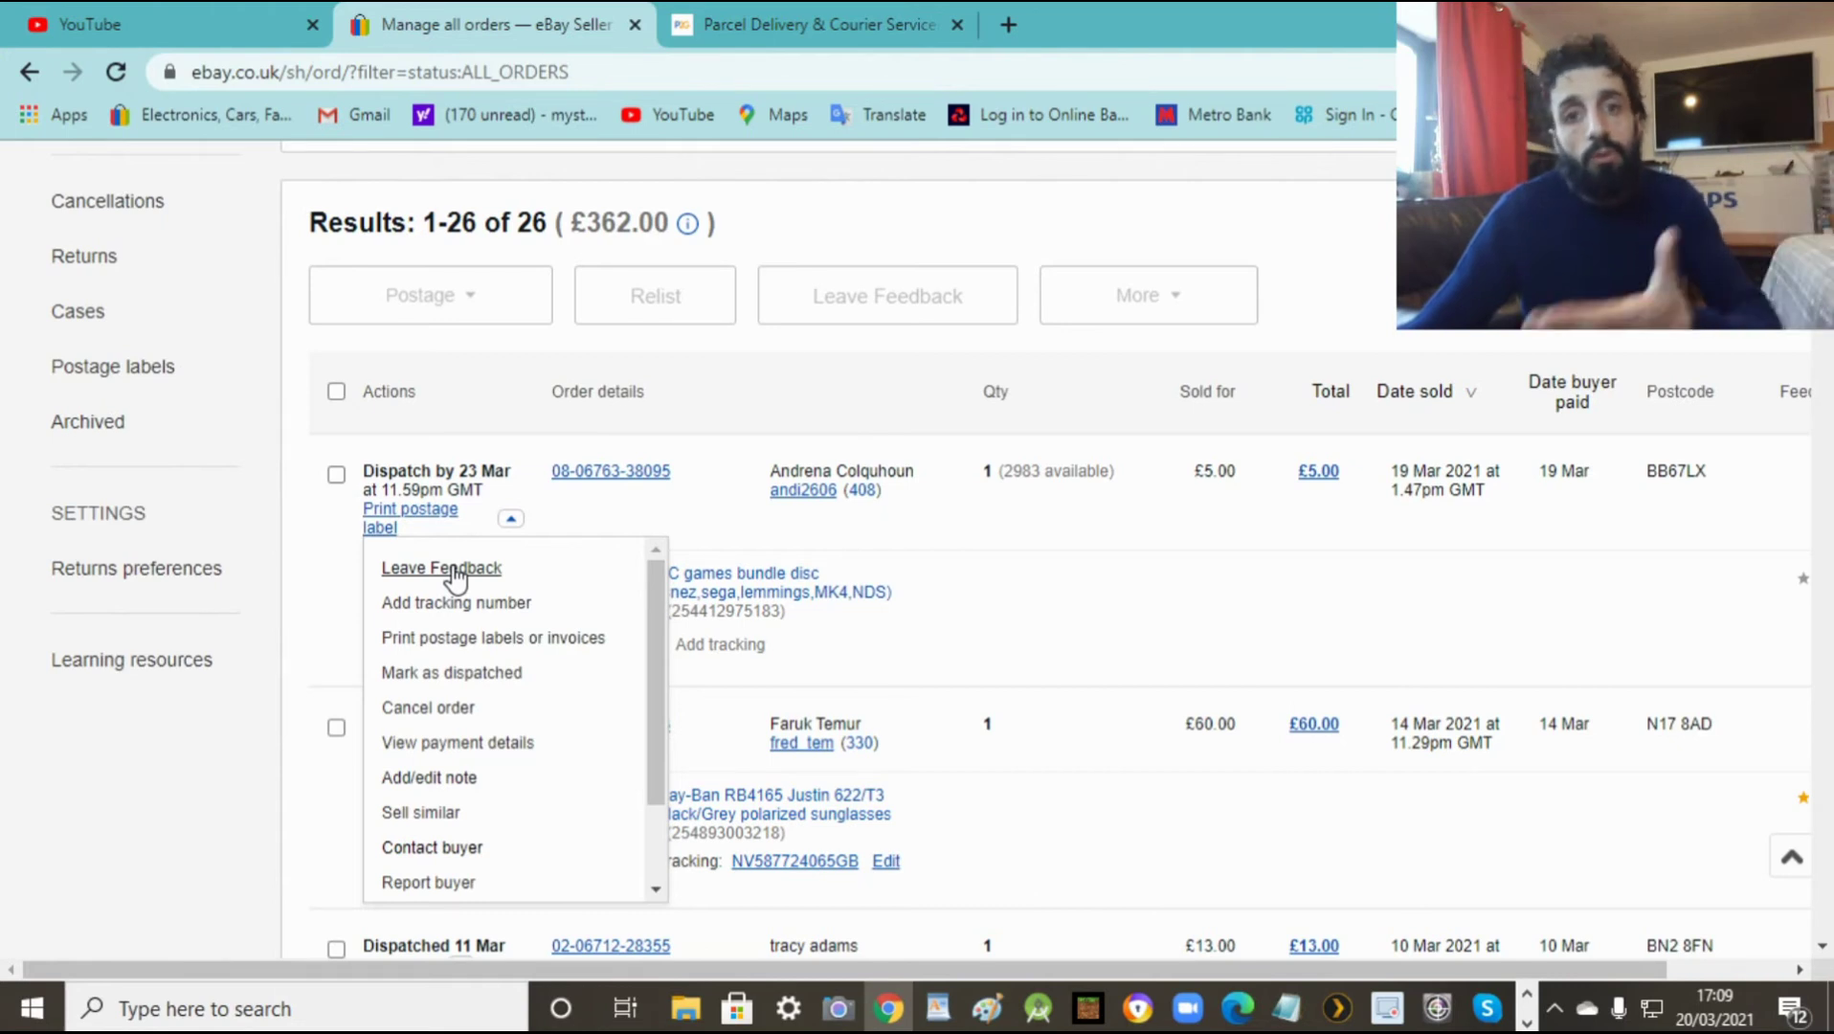
click(701, 511)
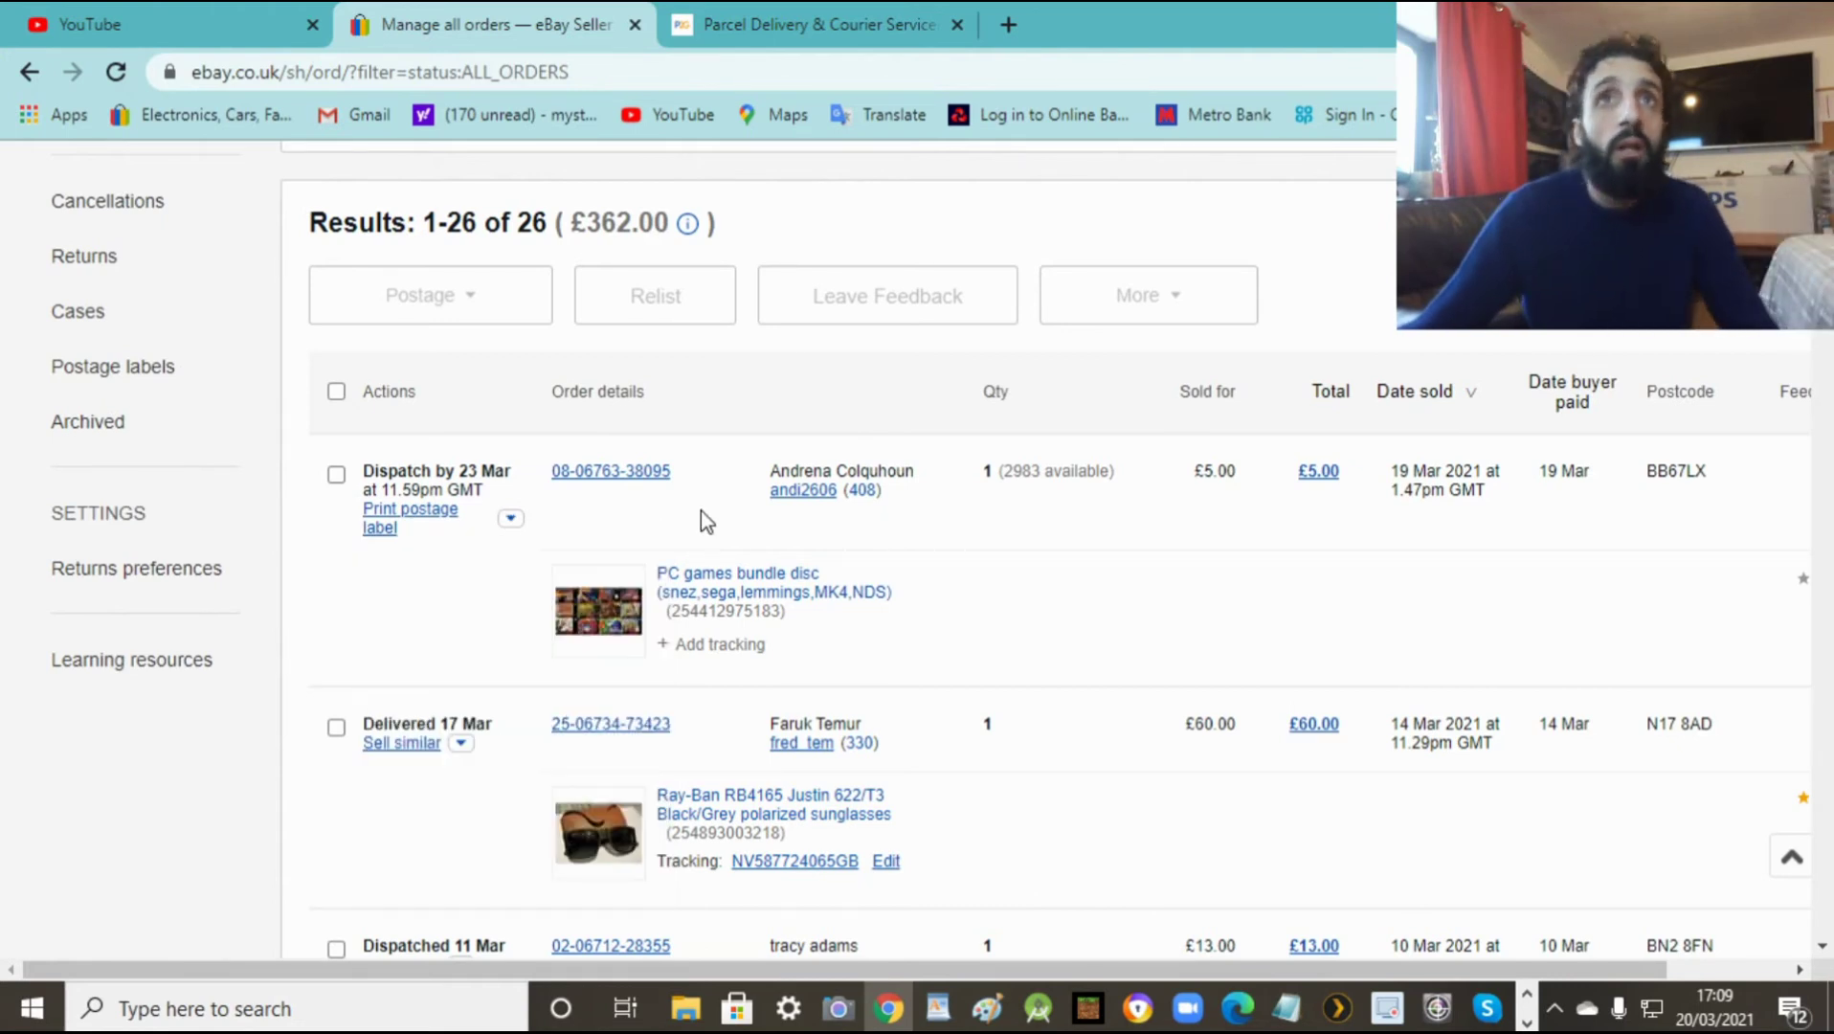
Step: Open the postage label form for the PC games bundle order and apply the suggested city correction to the delivery address
click(410, 522)
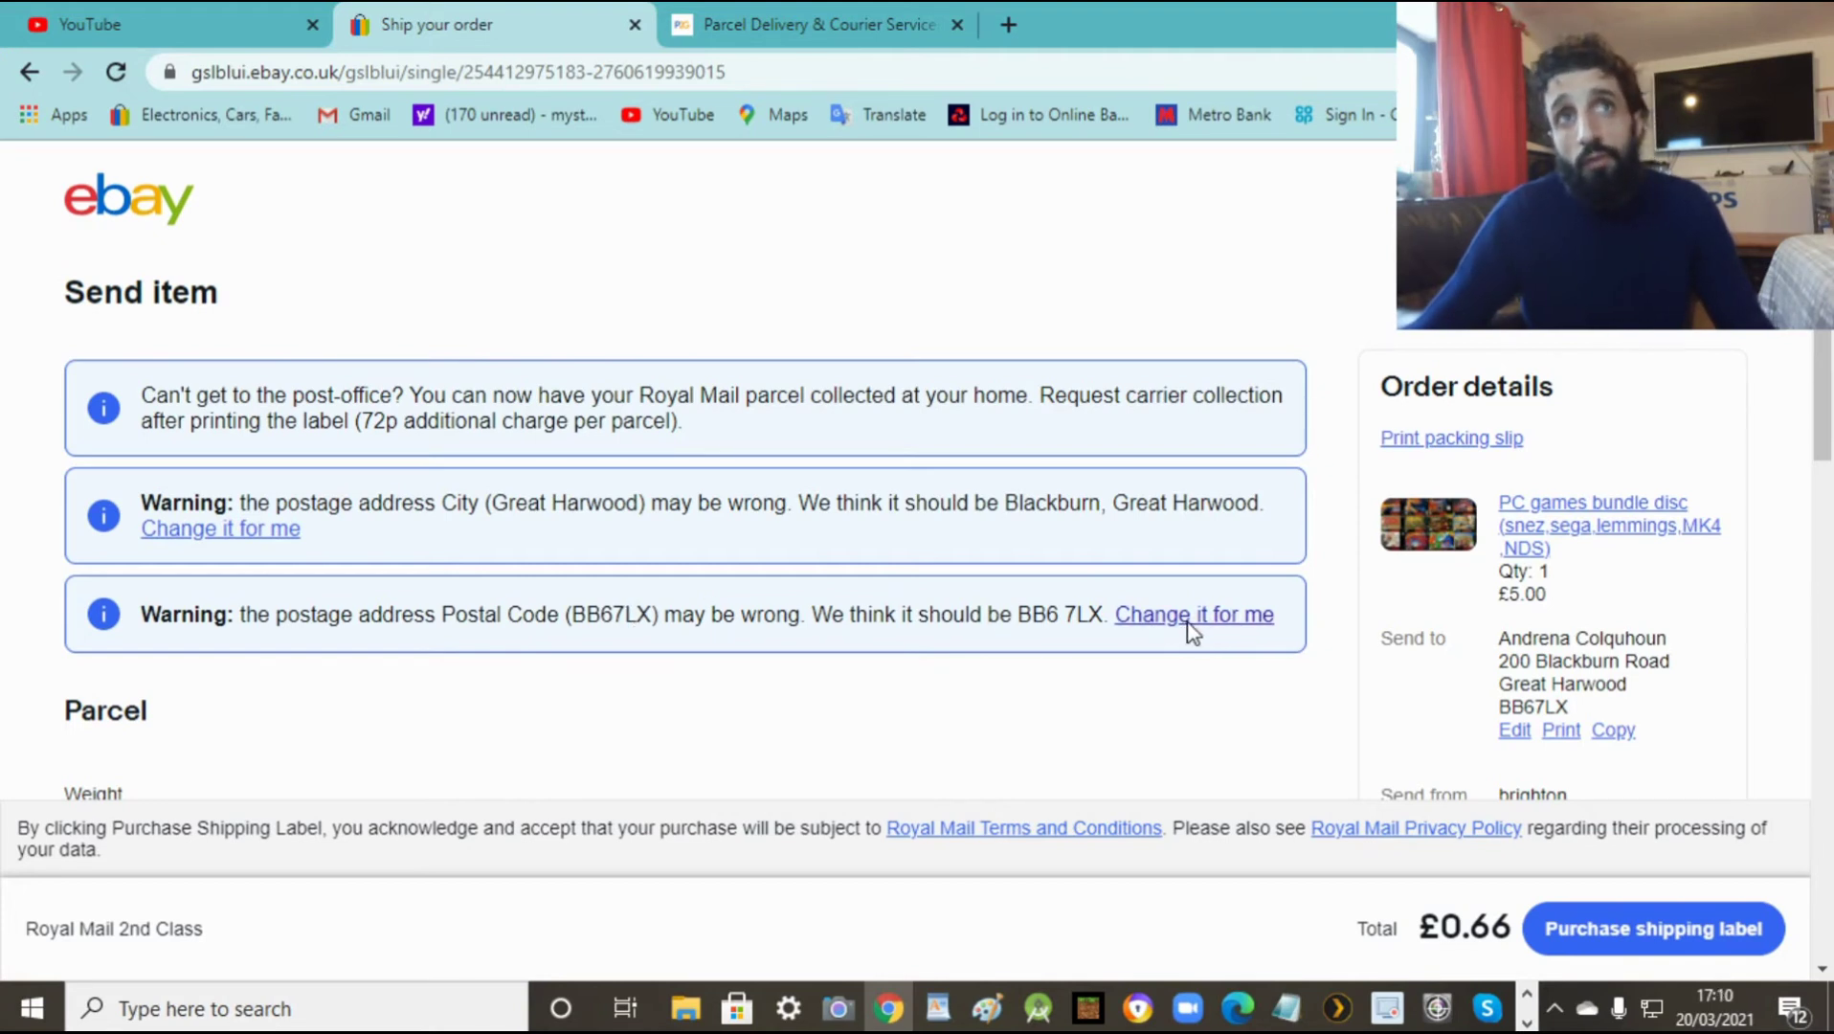
click(213, 531)
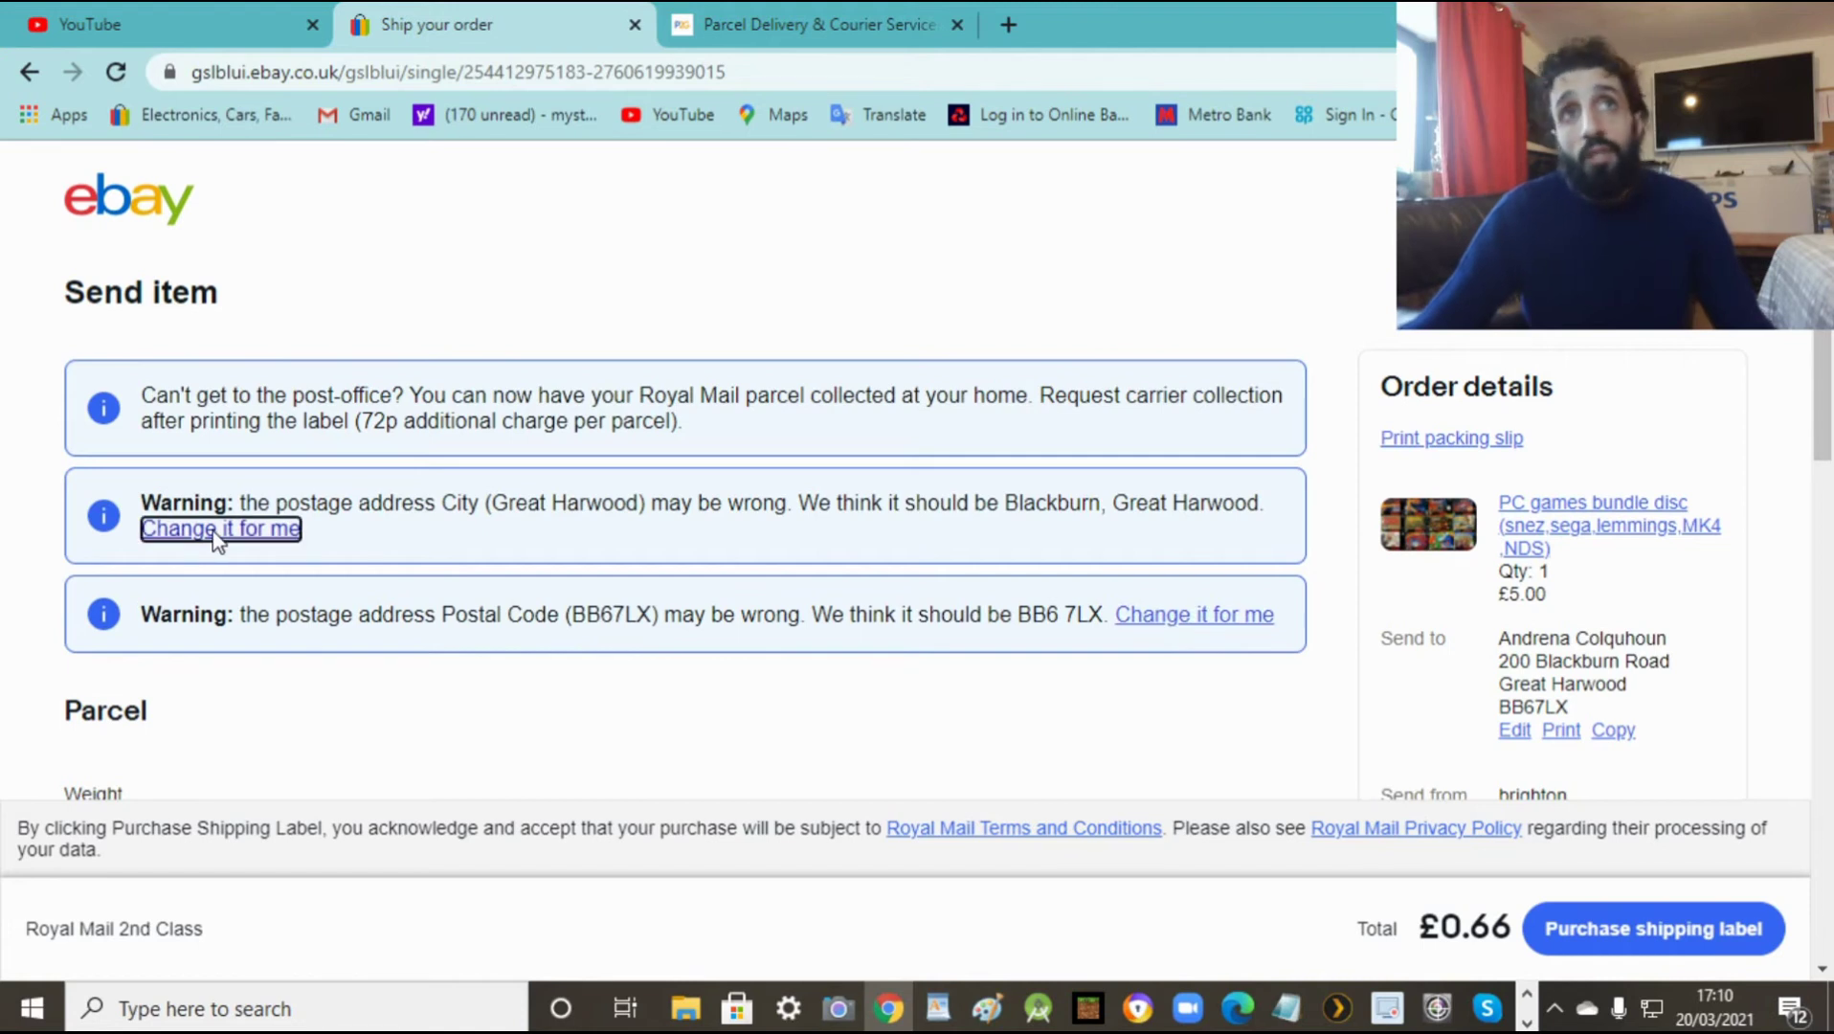
click(1212, 520)
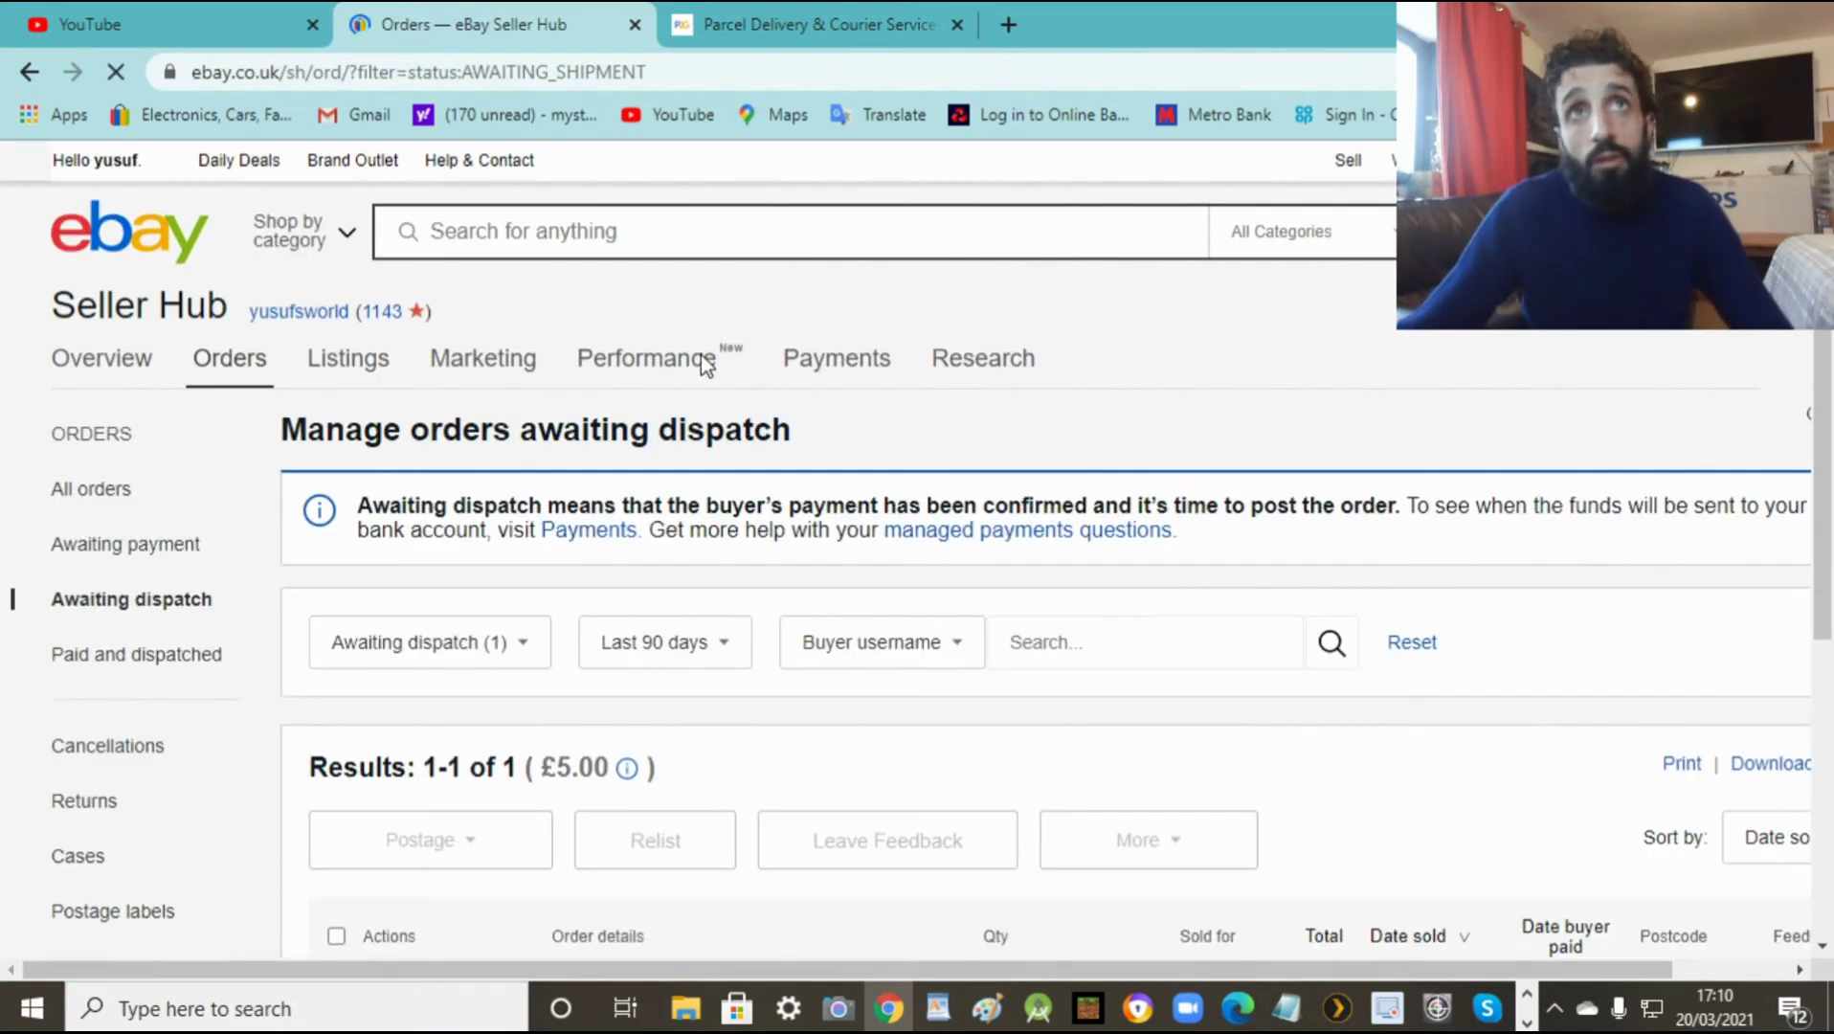
Step: Start a new listing for "tools" and continue to the listing form without selecting a catalogue product
mouse_move(351, 365)
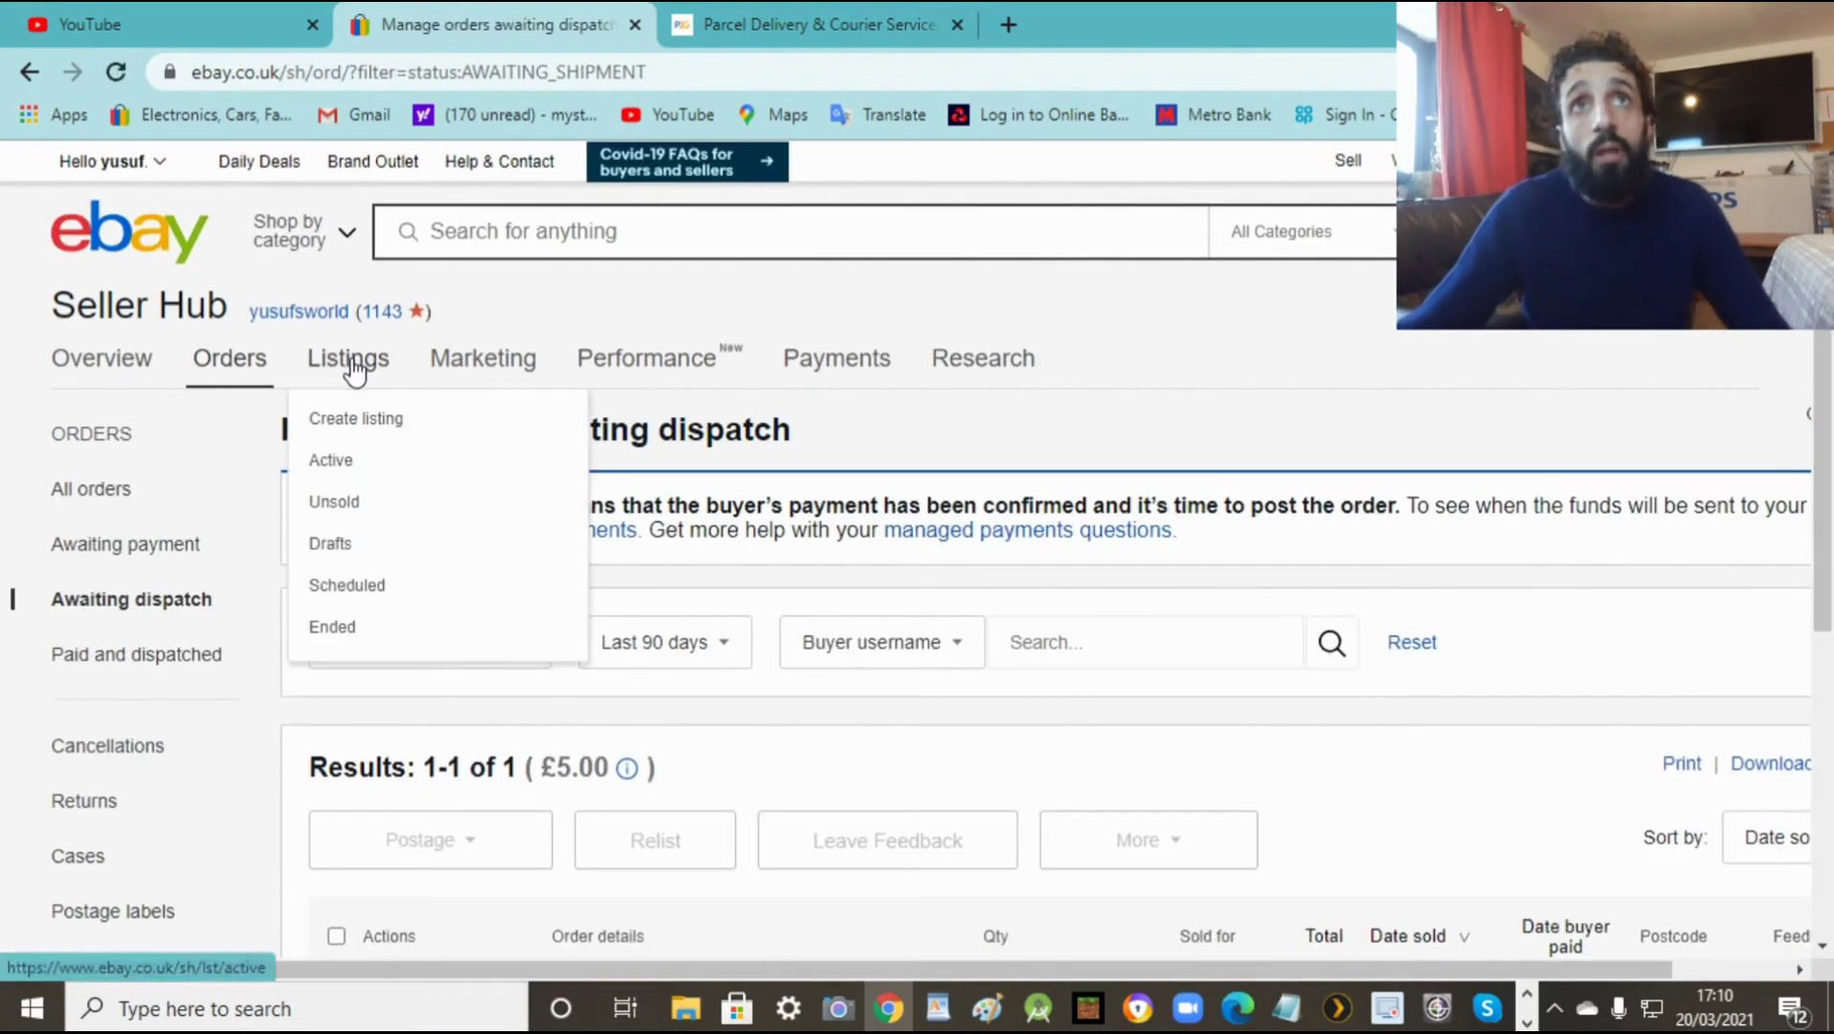
click(350, 422)
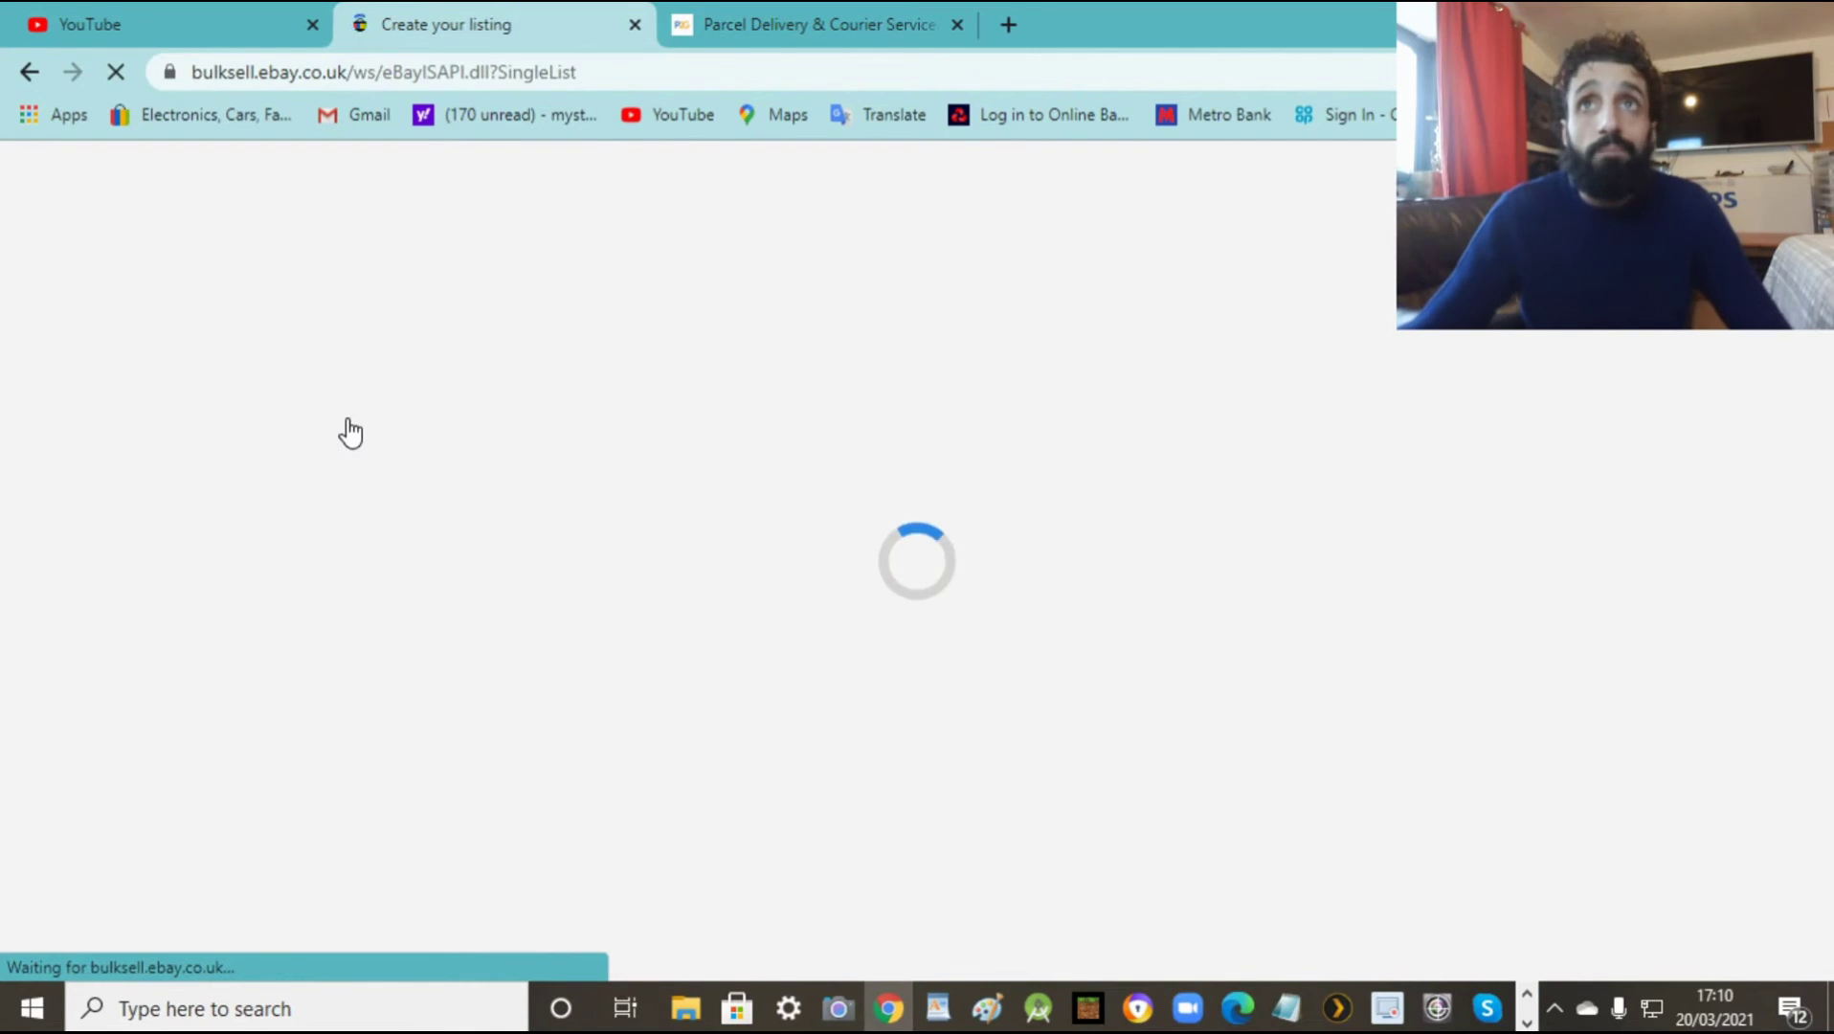
click(632, 363)
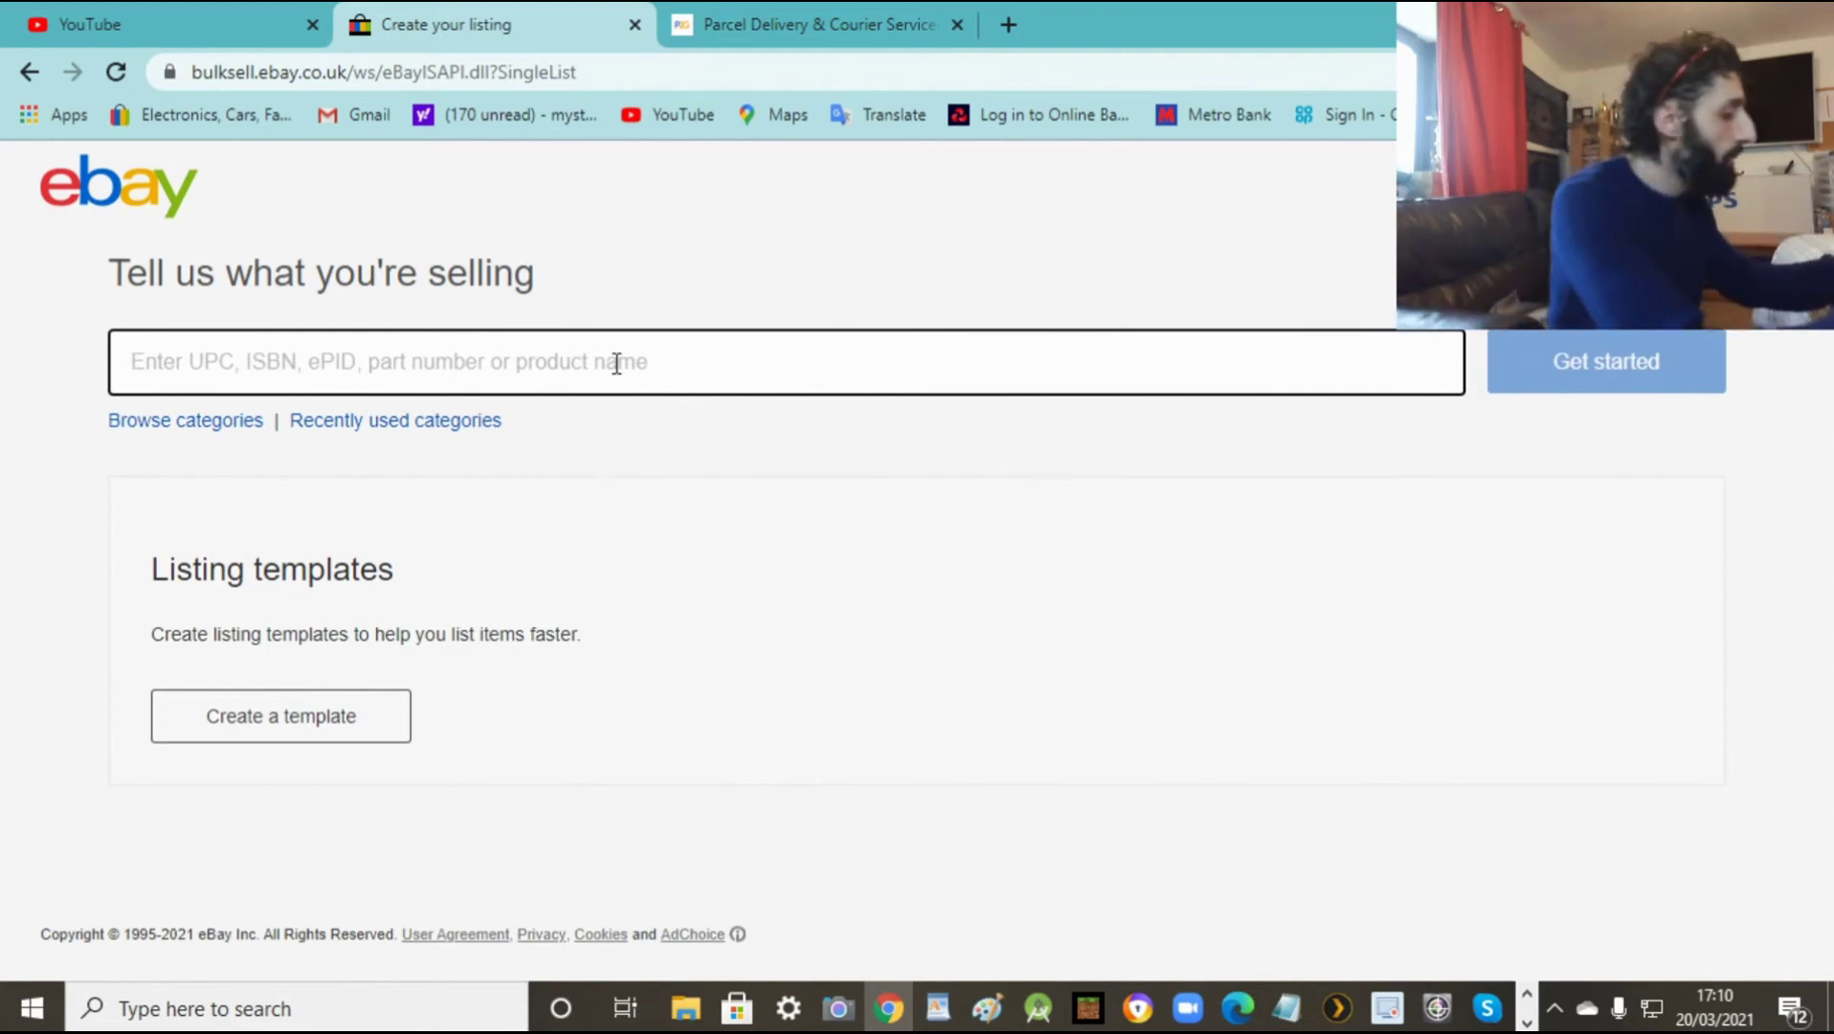
text(tools)
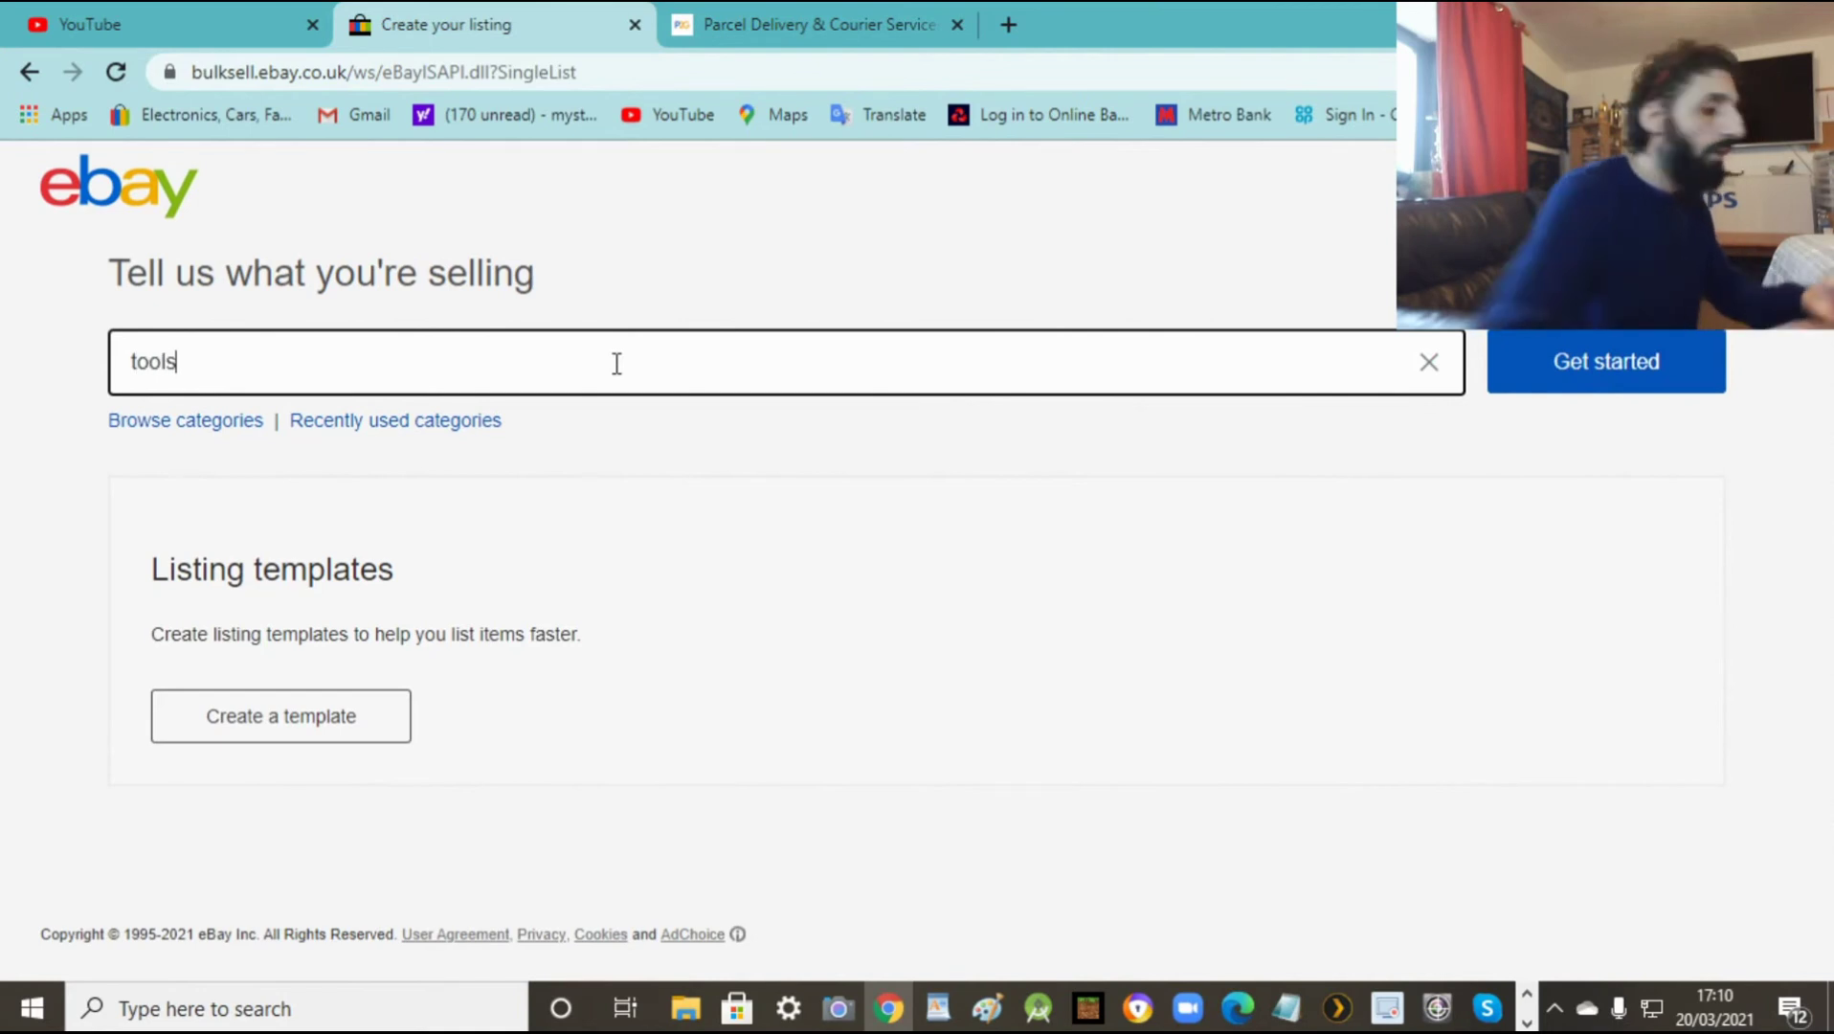
key(Return)
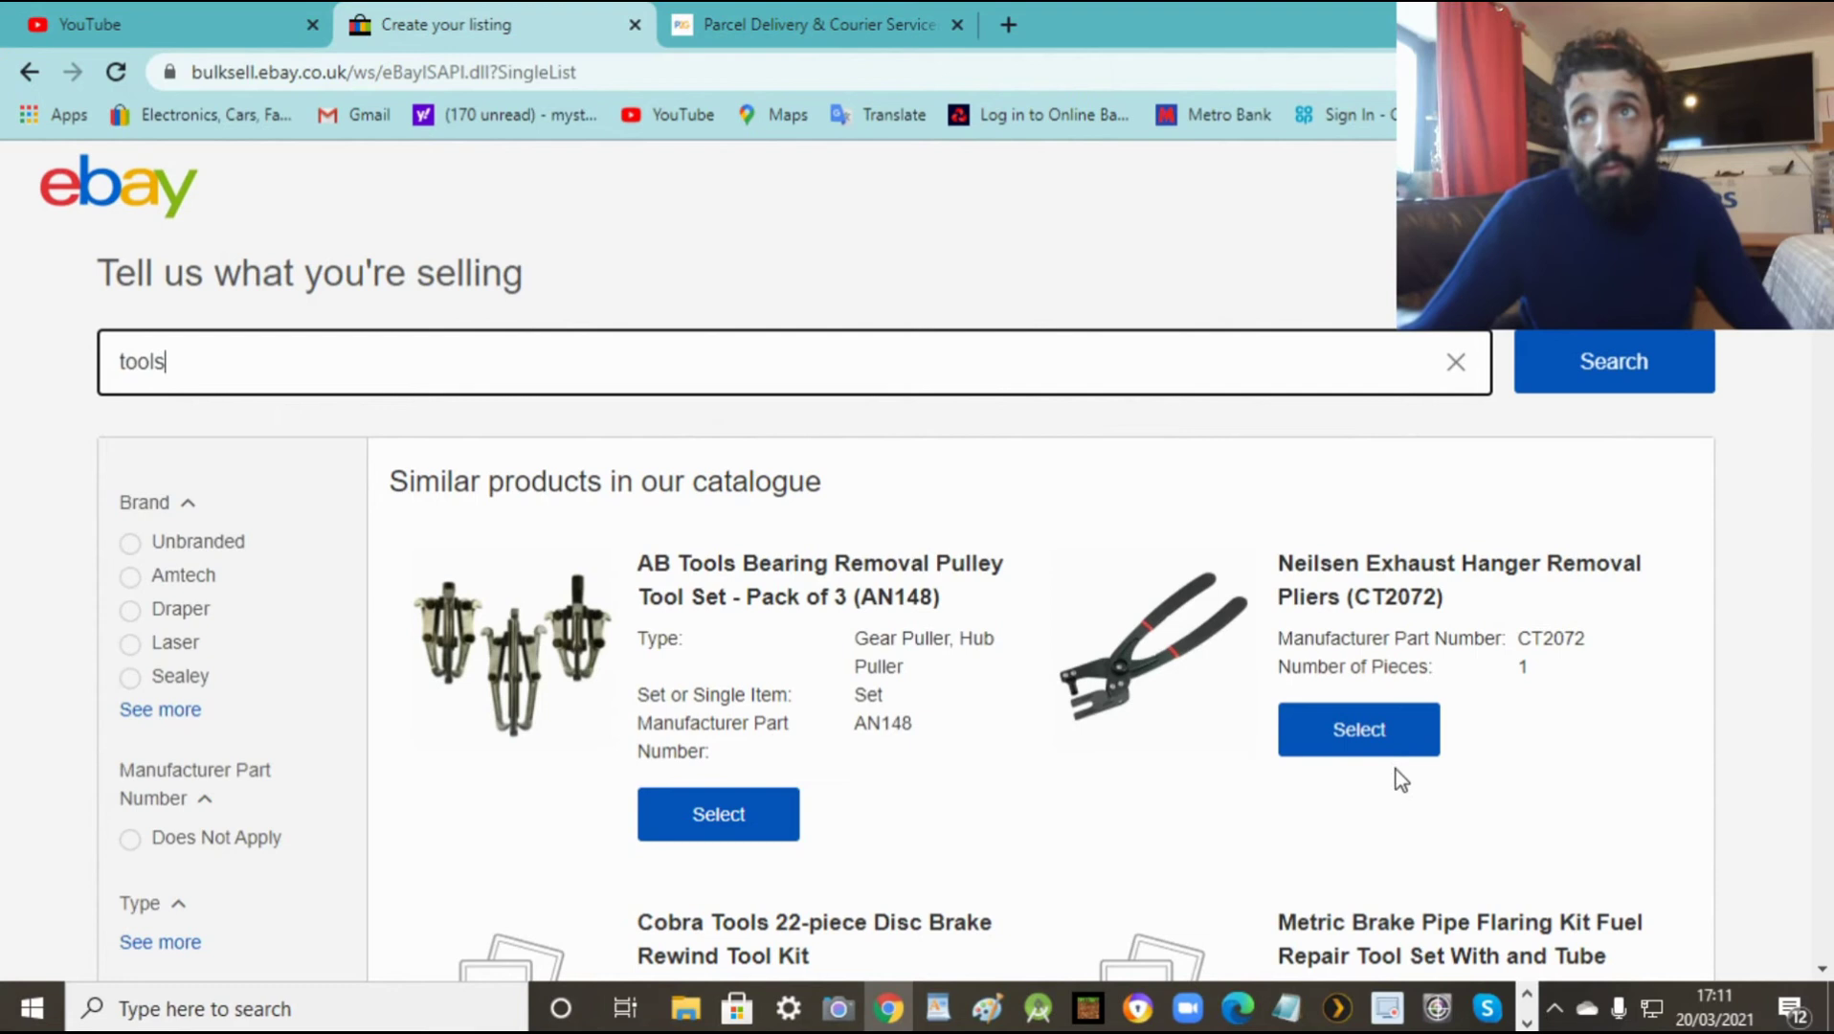
scroll(1494, 888, down, 20)
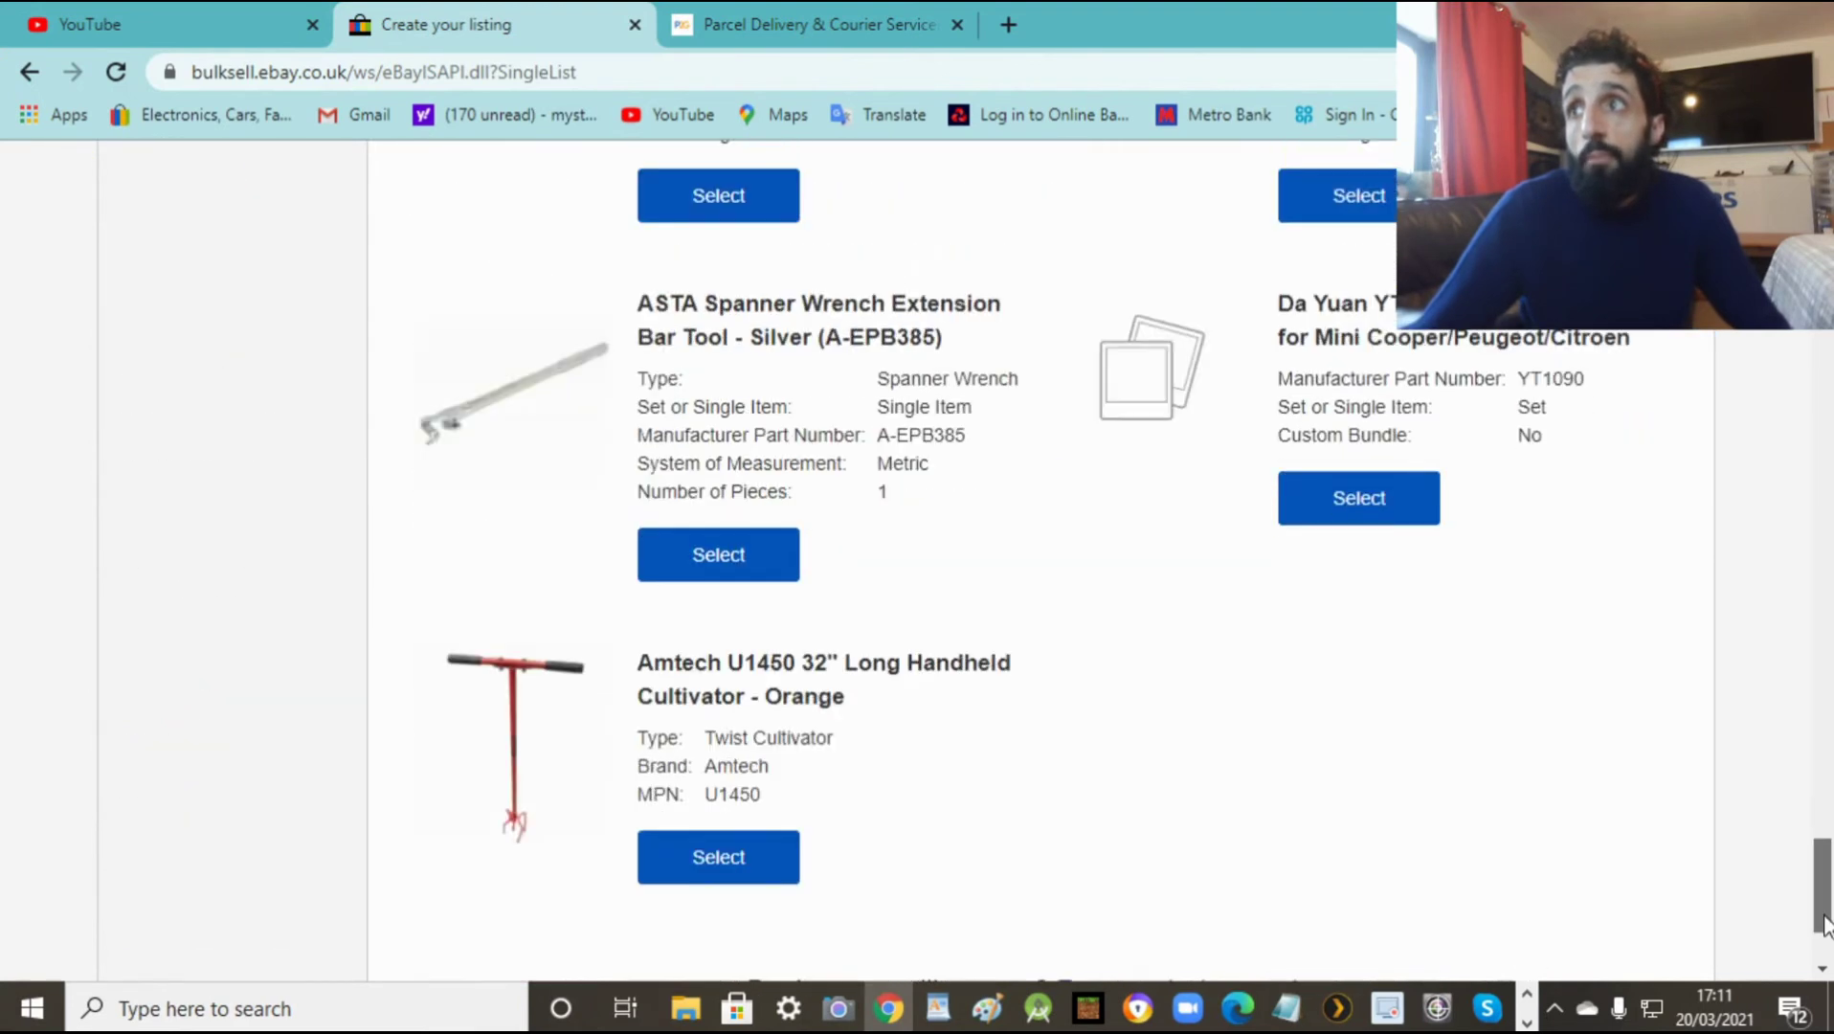
click(1080, 839)
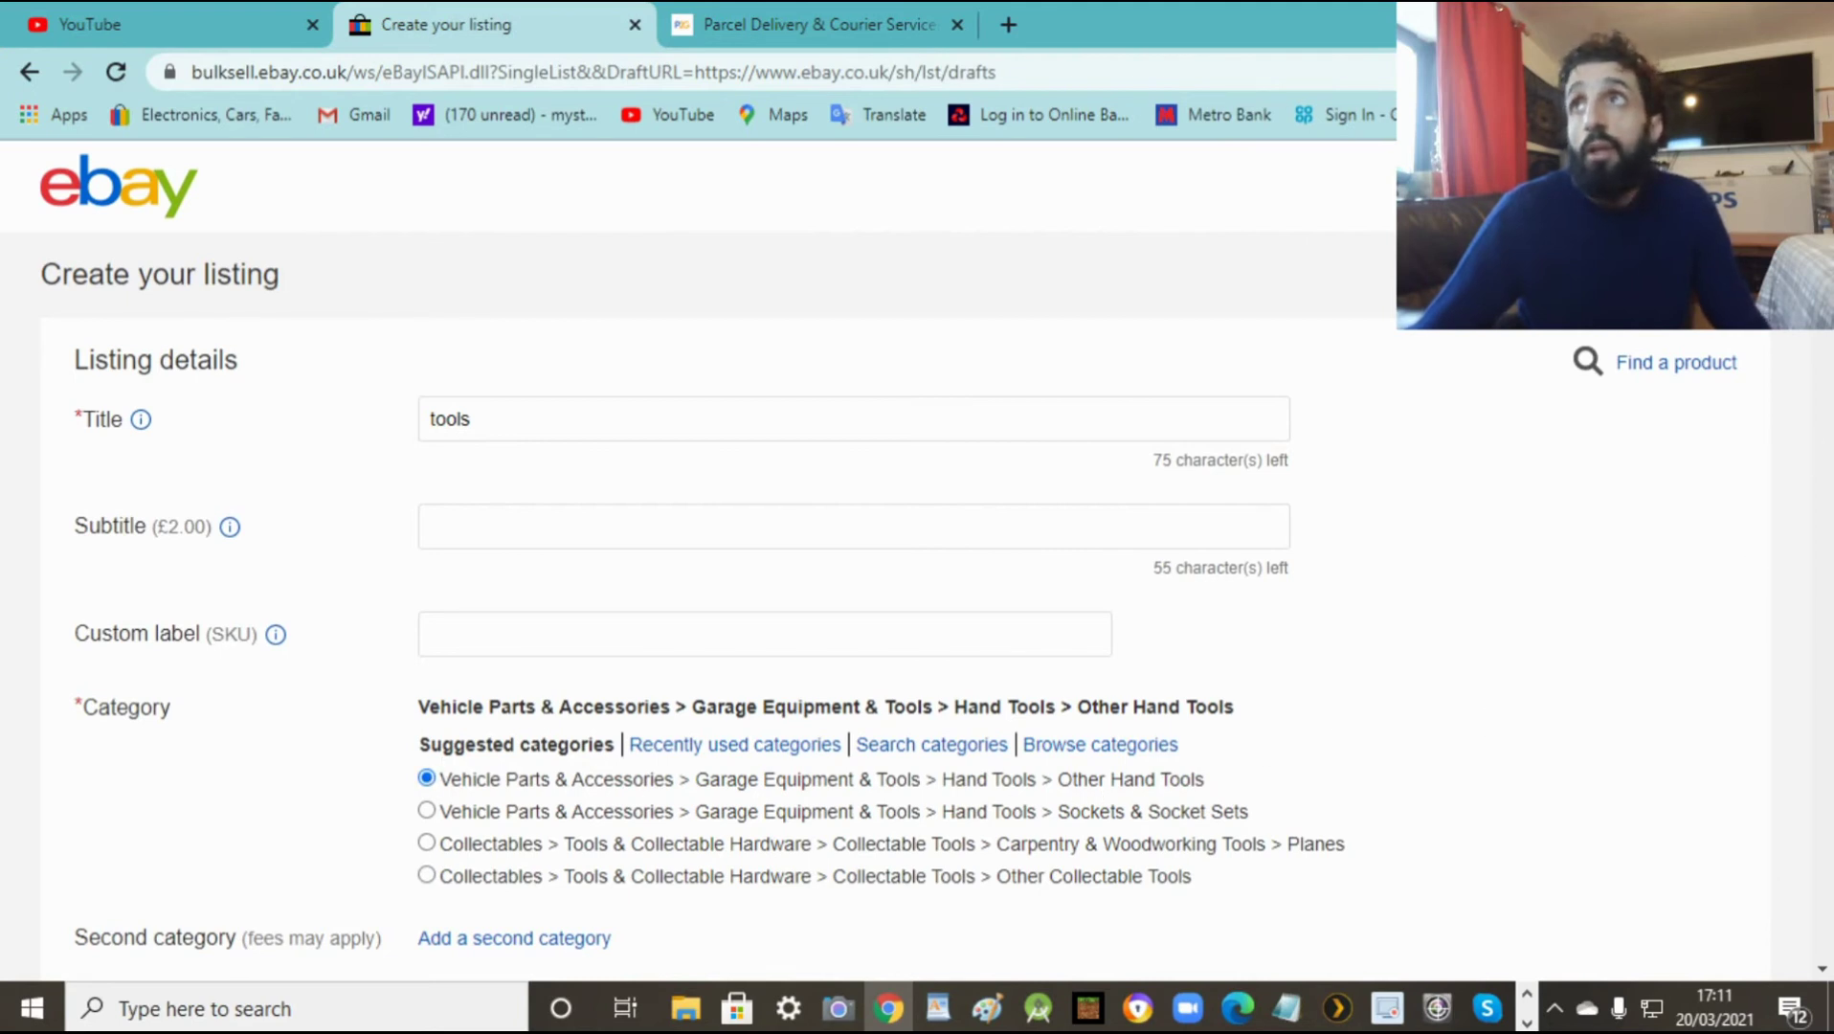
Step: Set the EAN of the tools listing to "Does not apply"
scroll(869, 554, down, 7)
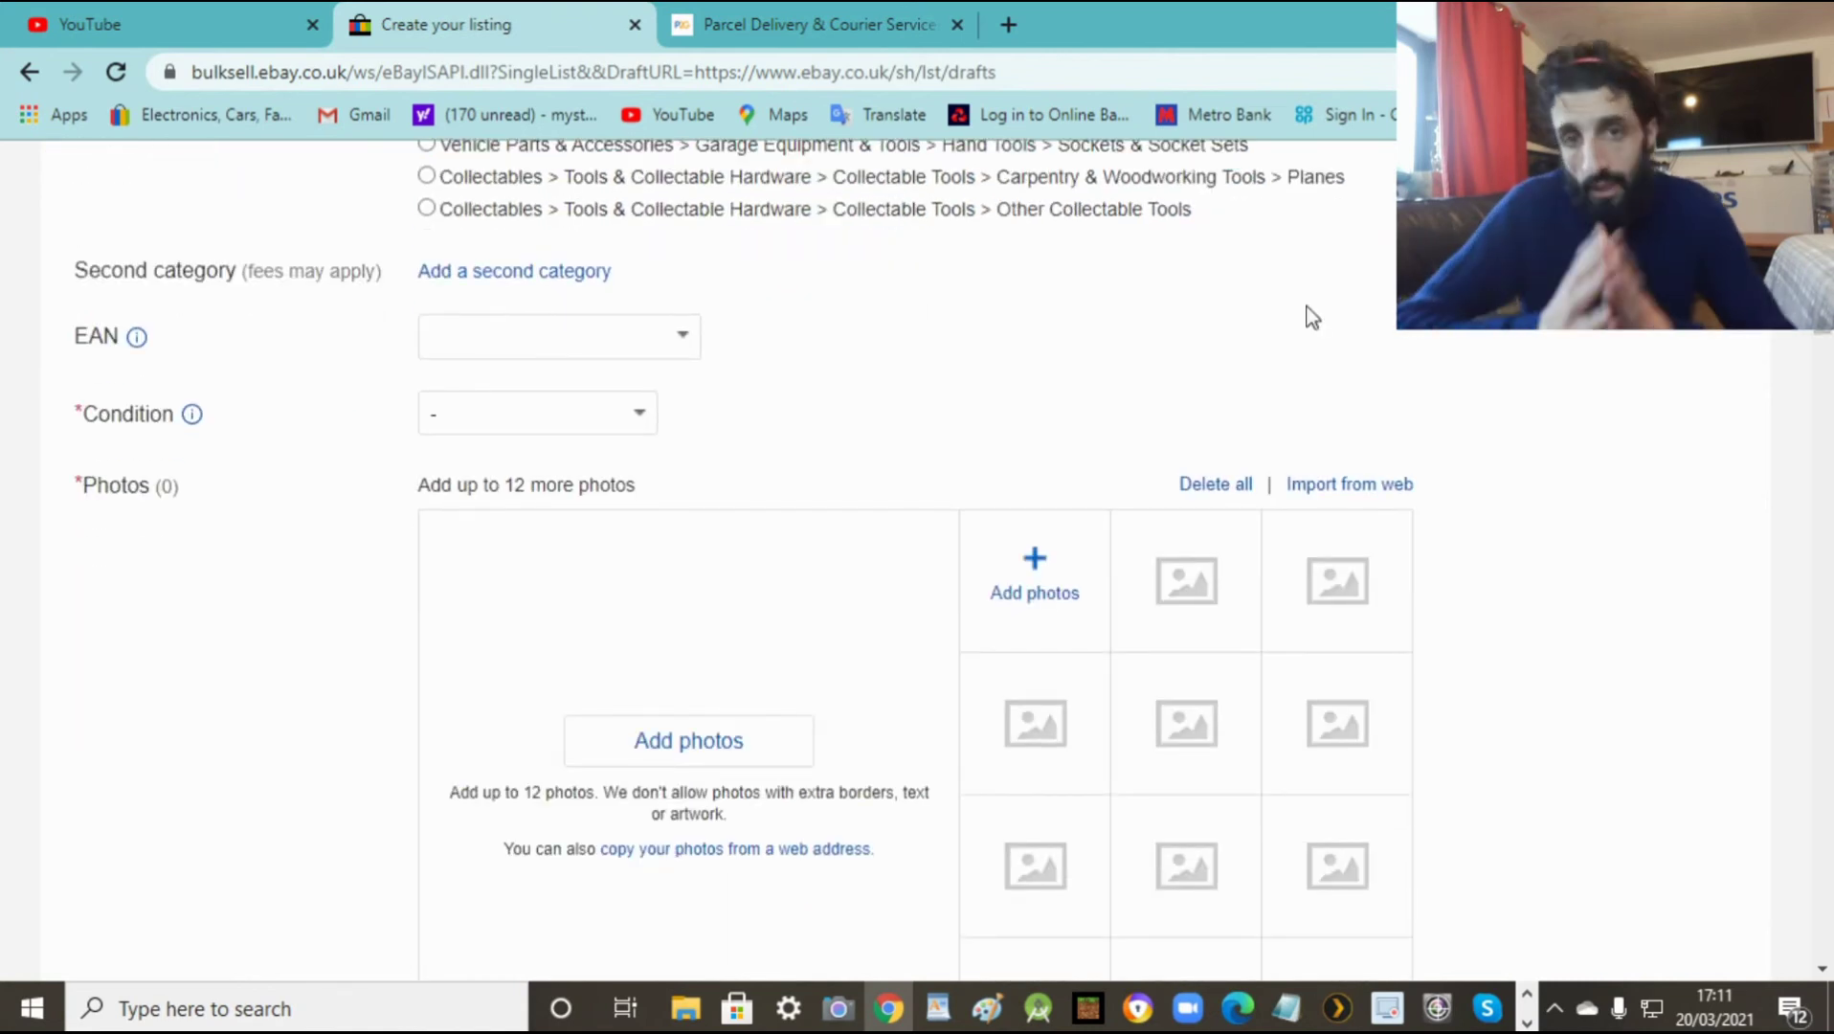
click(684, 337)
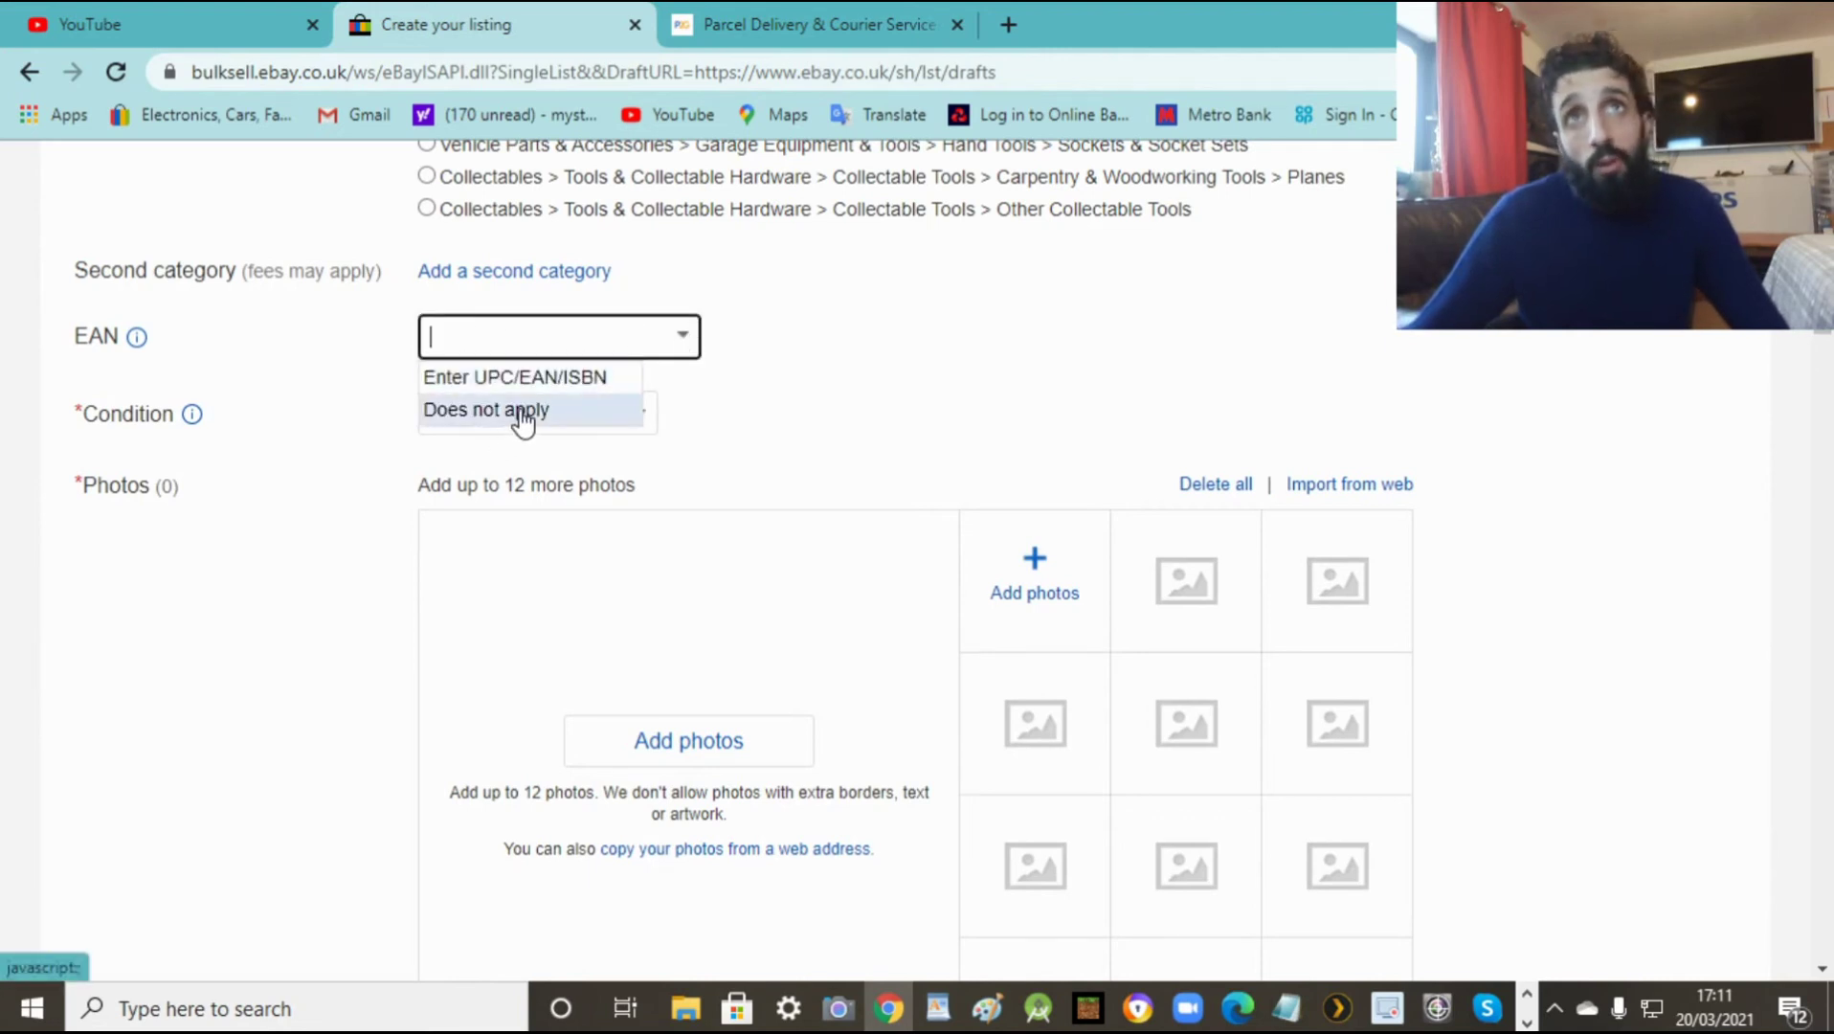
click(522, 411)
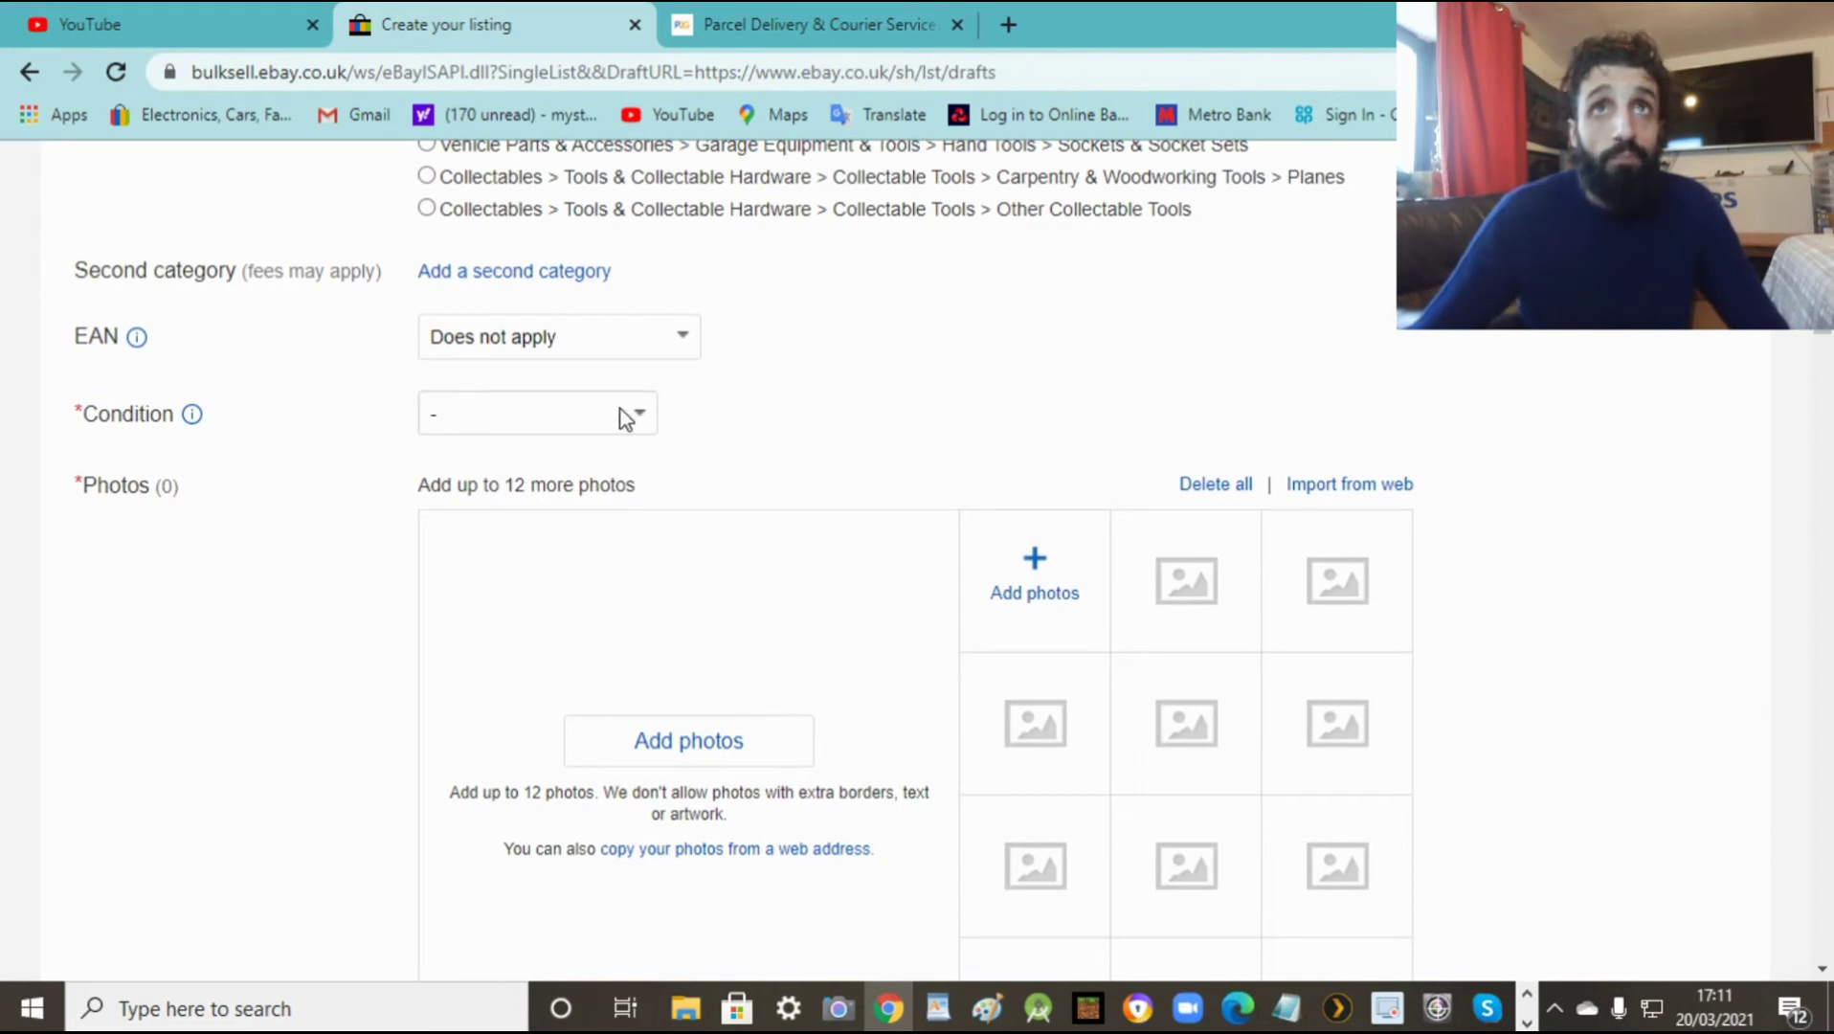
Step: Switch the EAN to "Enter UPC/EAN/ISBN" and leave it blank
scroll(814, 415, down, 1)
scroll(891, 415, up, 2)
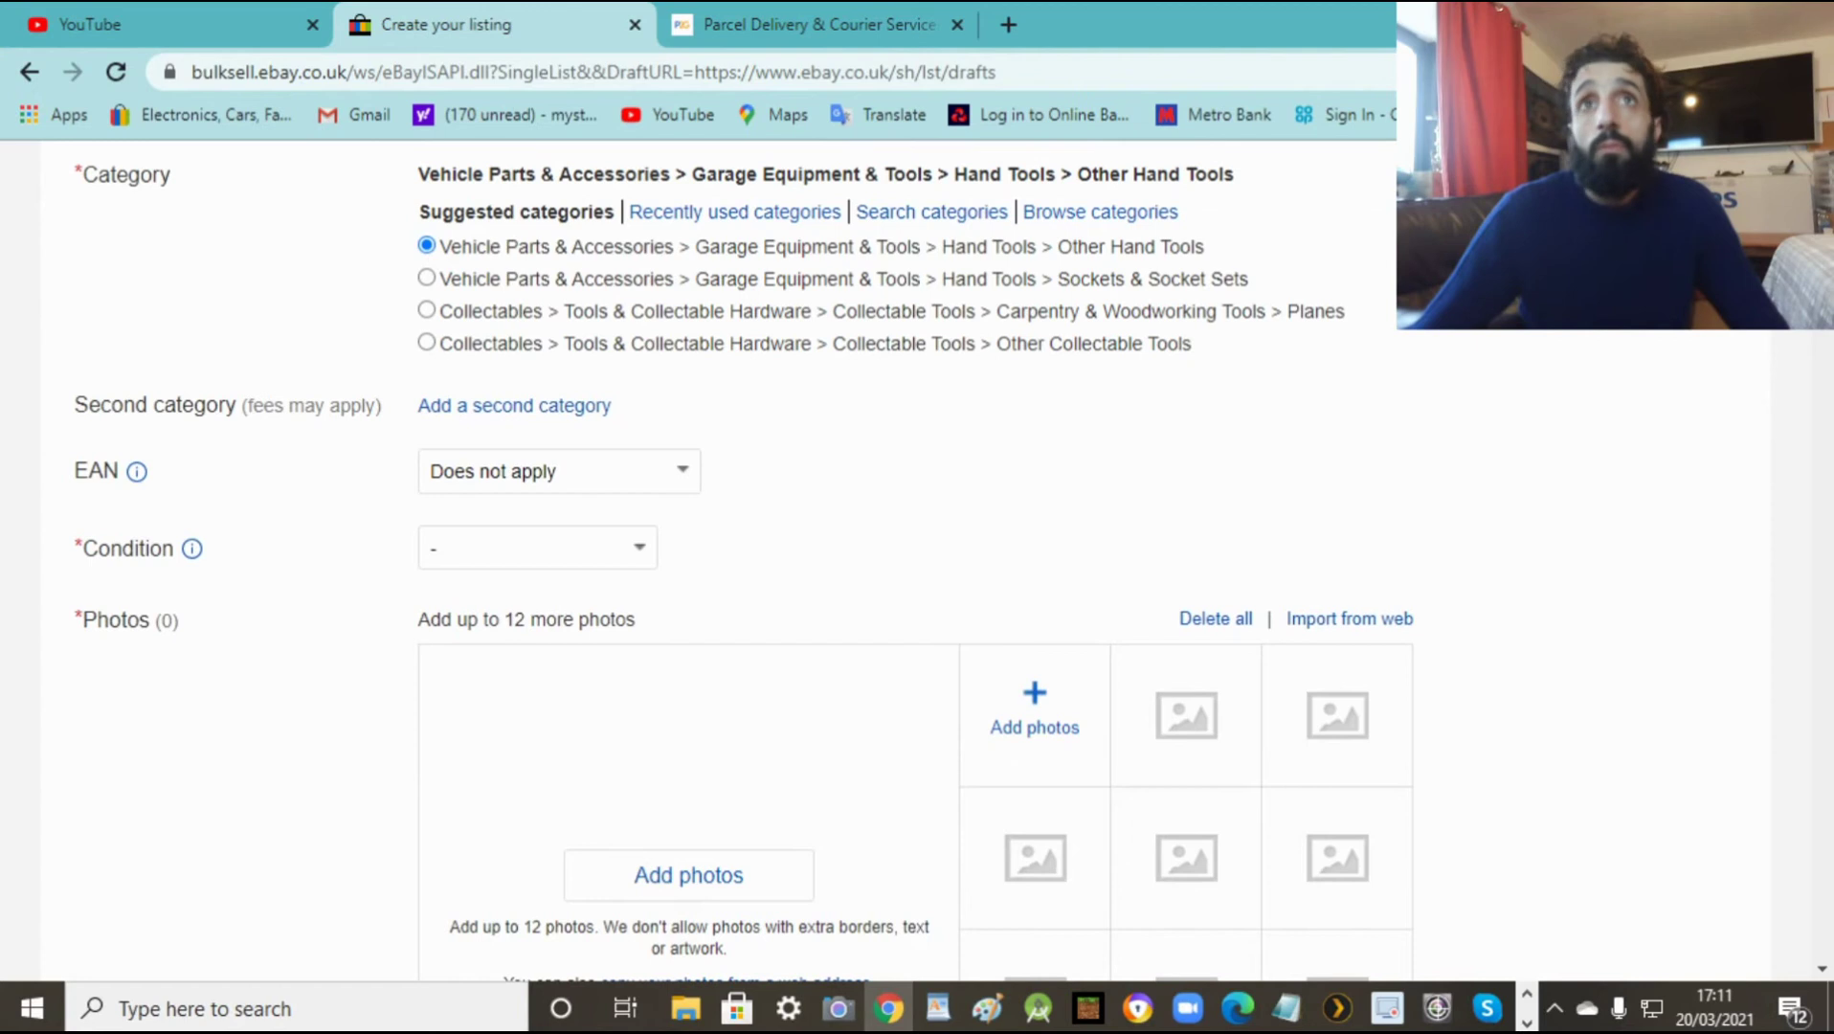
scroll(718, 560, up, 5)
scroll(719, 561, down, 6)
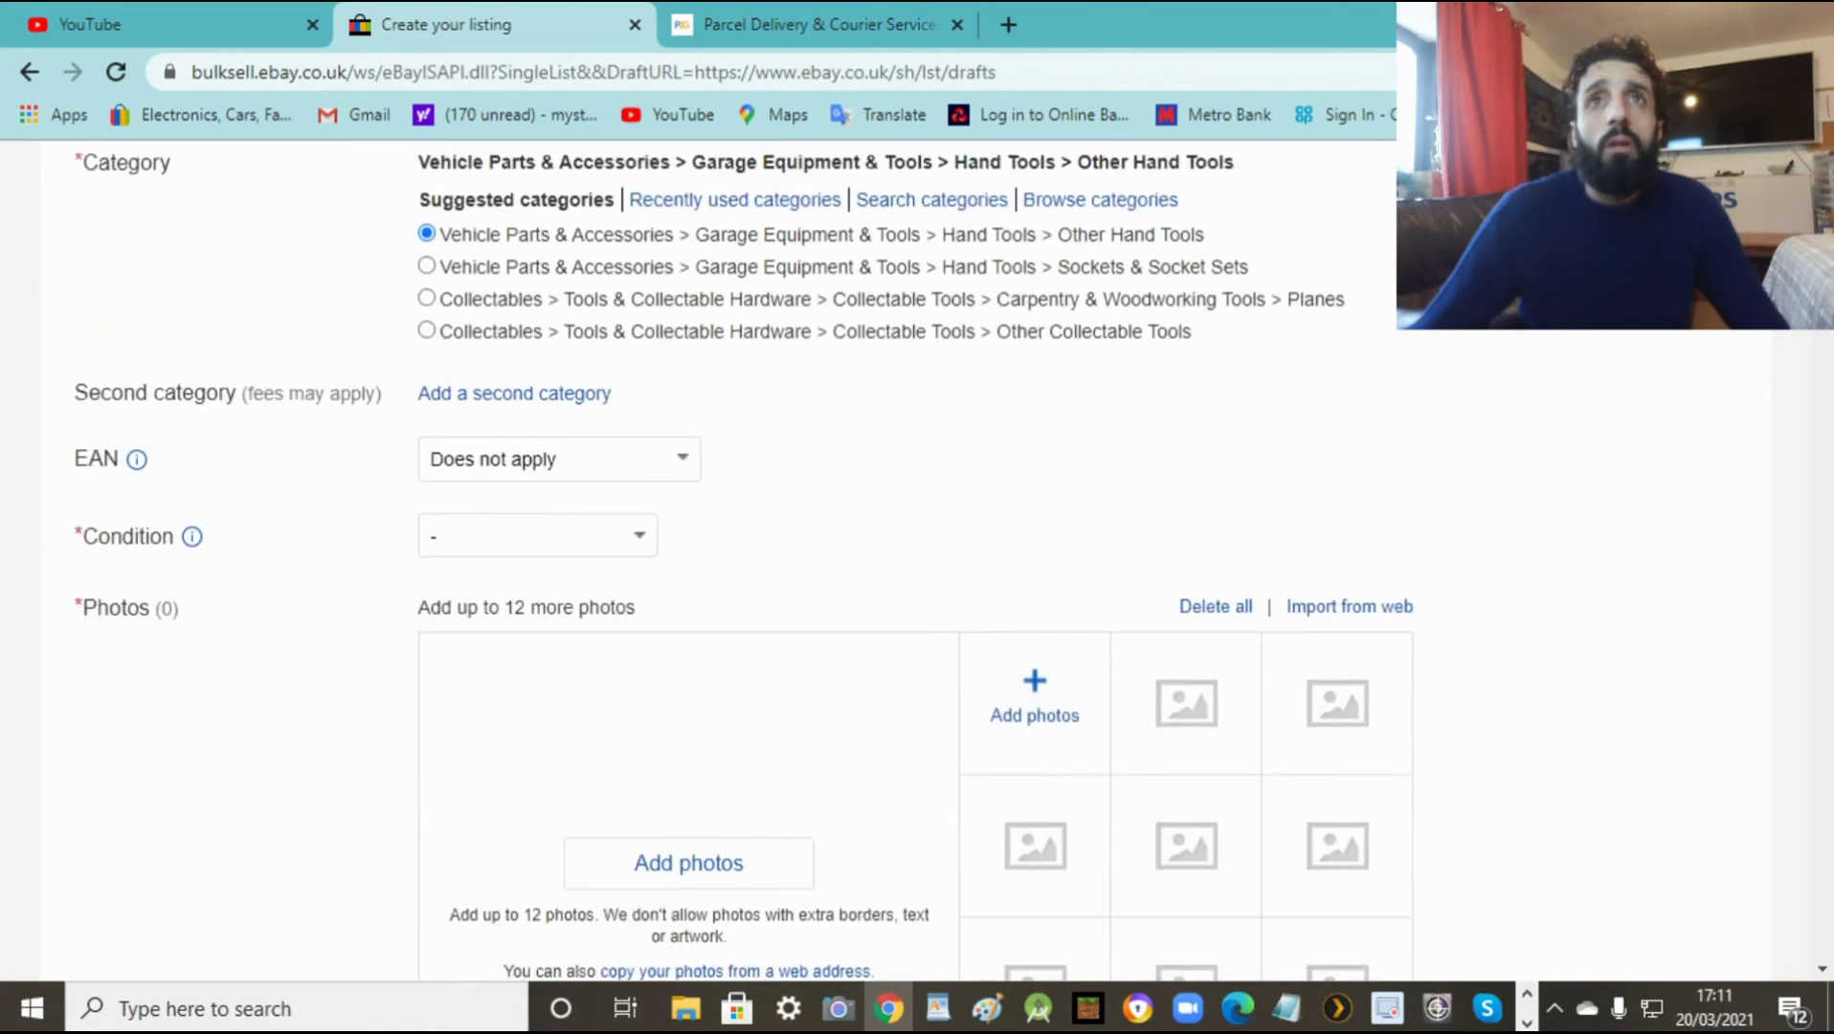
drag(1828, 329, 1828, 282)
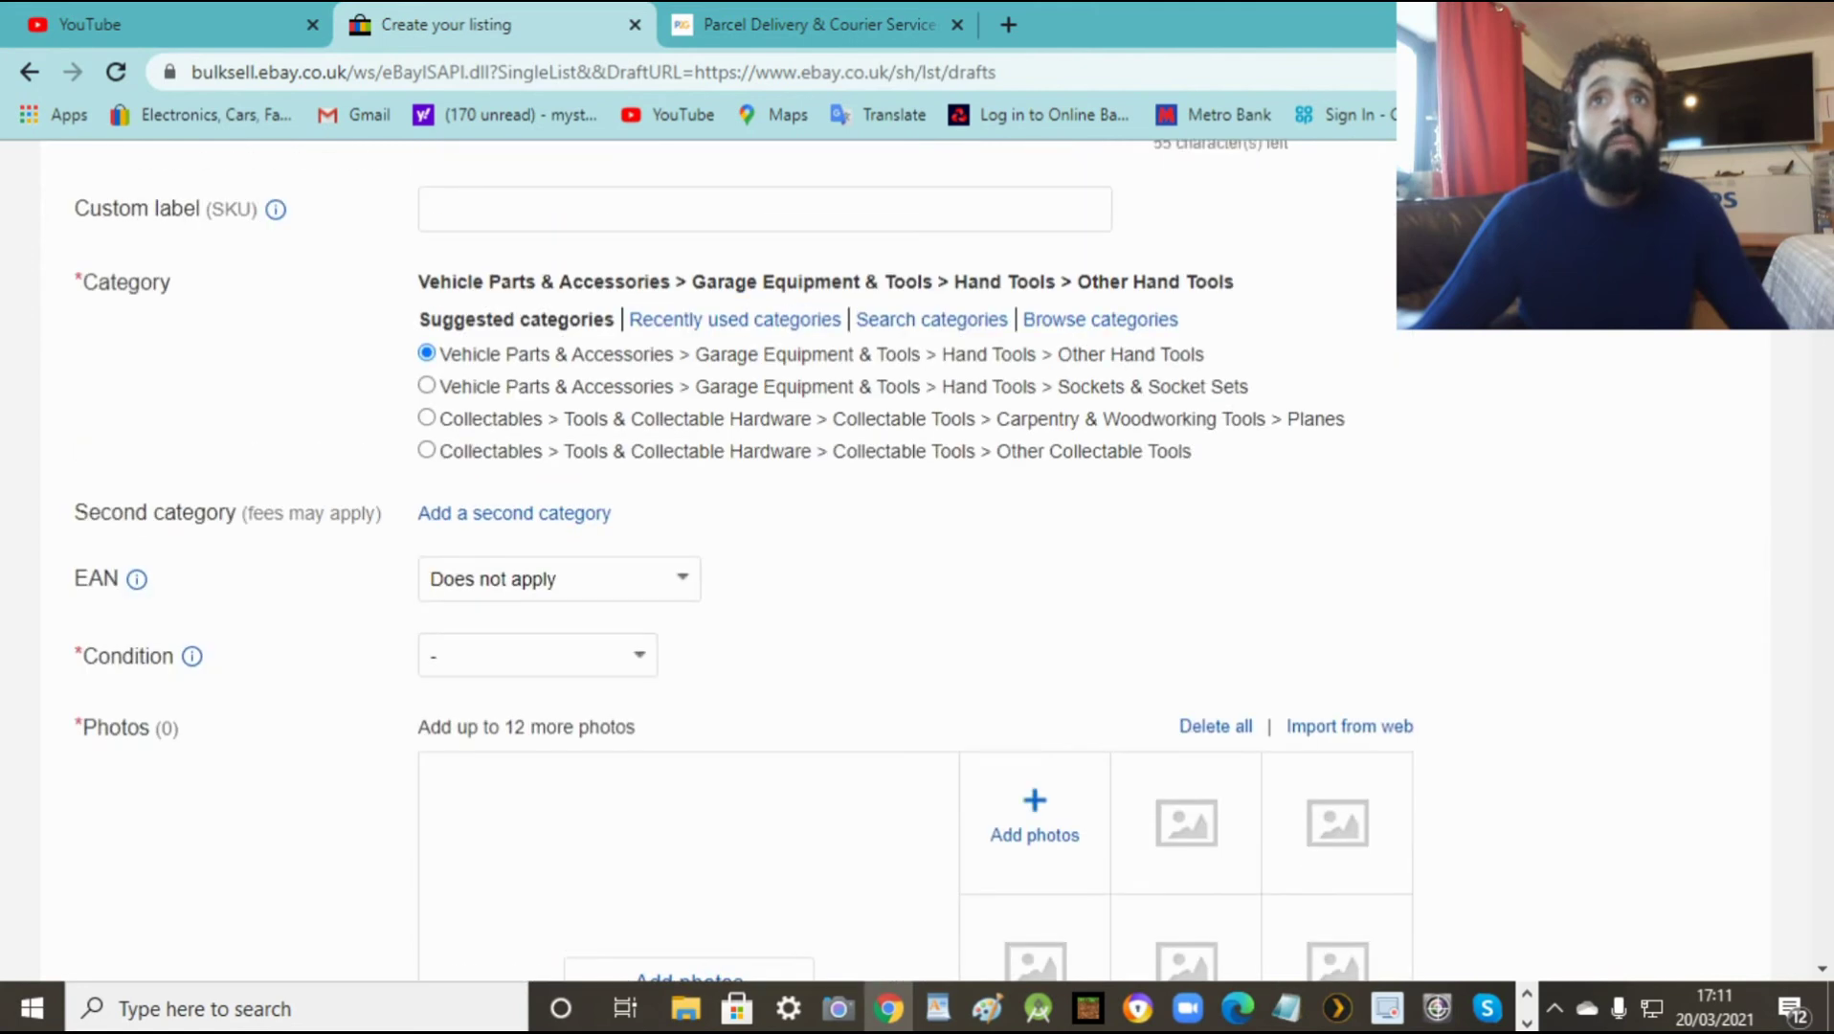
click(683, 578)
click(580, 618)
click(829, 601)
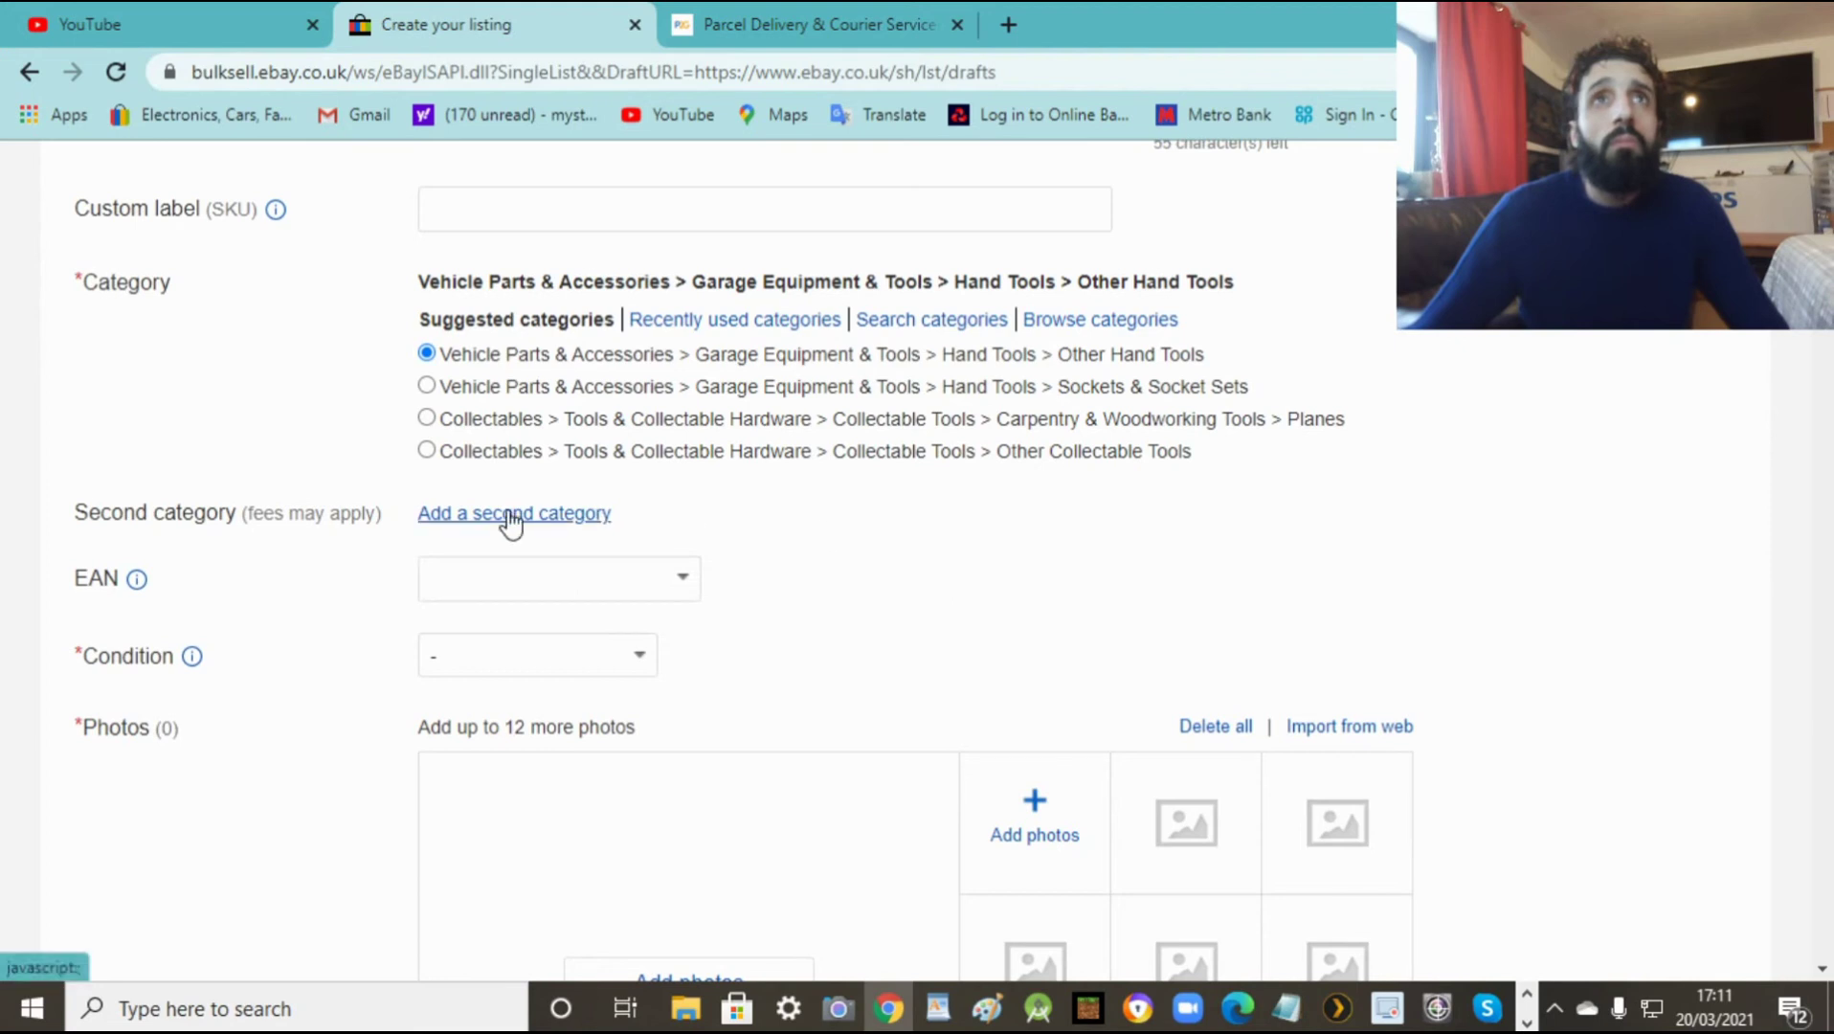
Step: Change the listing title to "tools bundle" and refresh the suggested categories
scroll(1819, 536, up, 5)
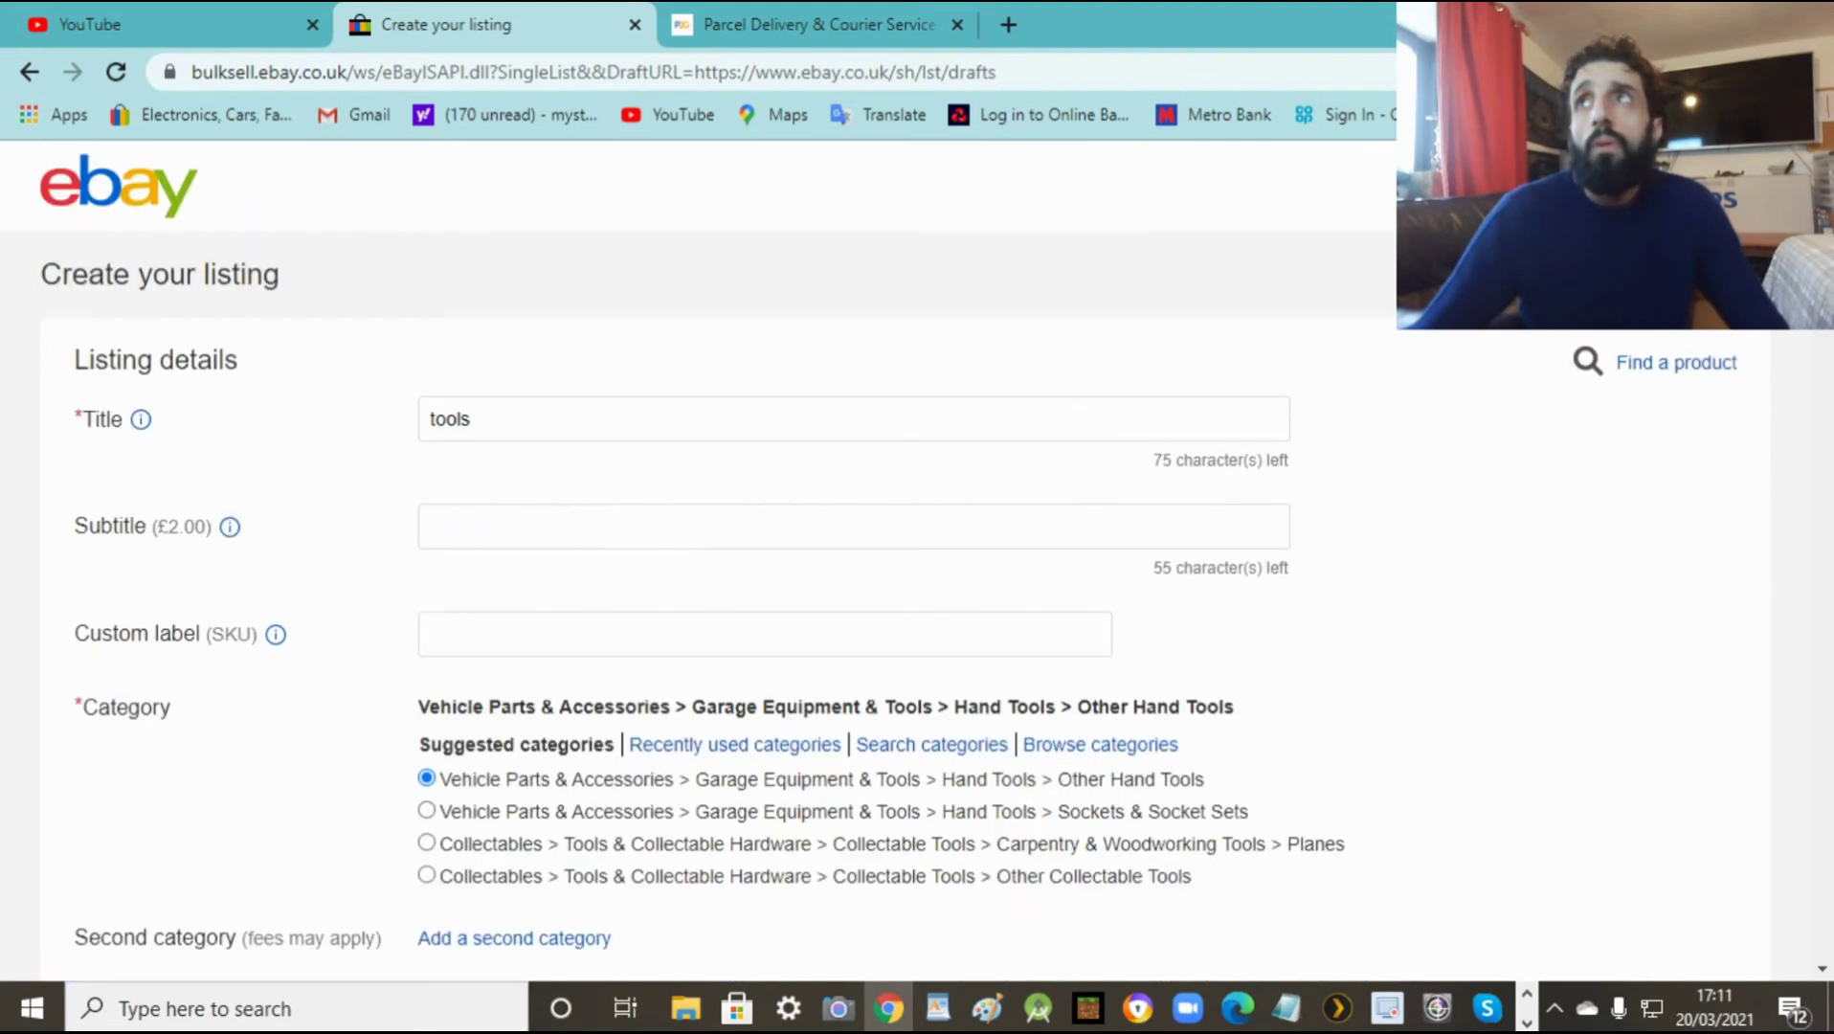
click(533, 422)
key(BackSpace)
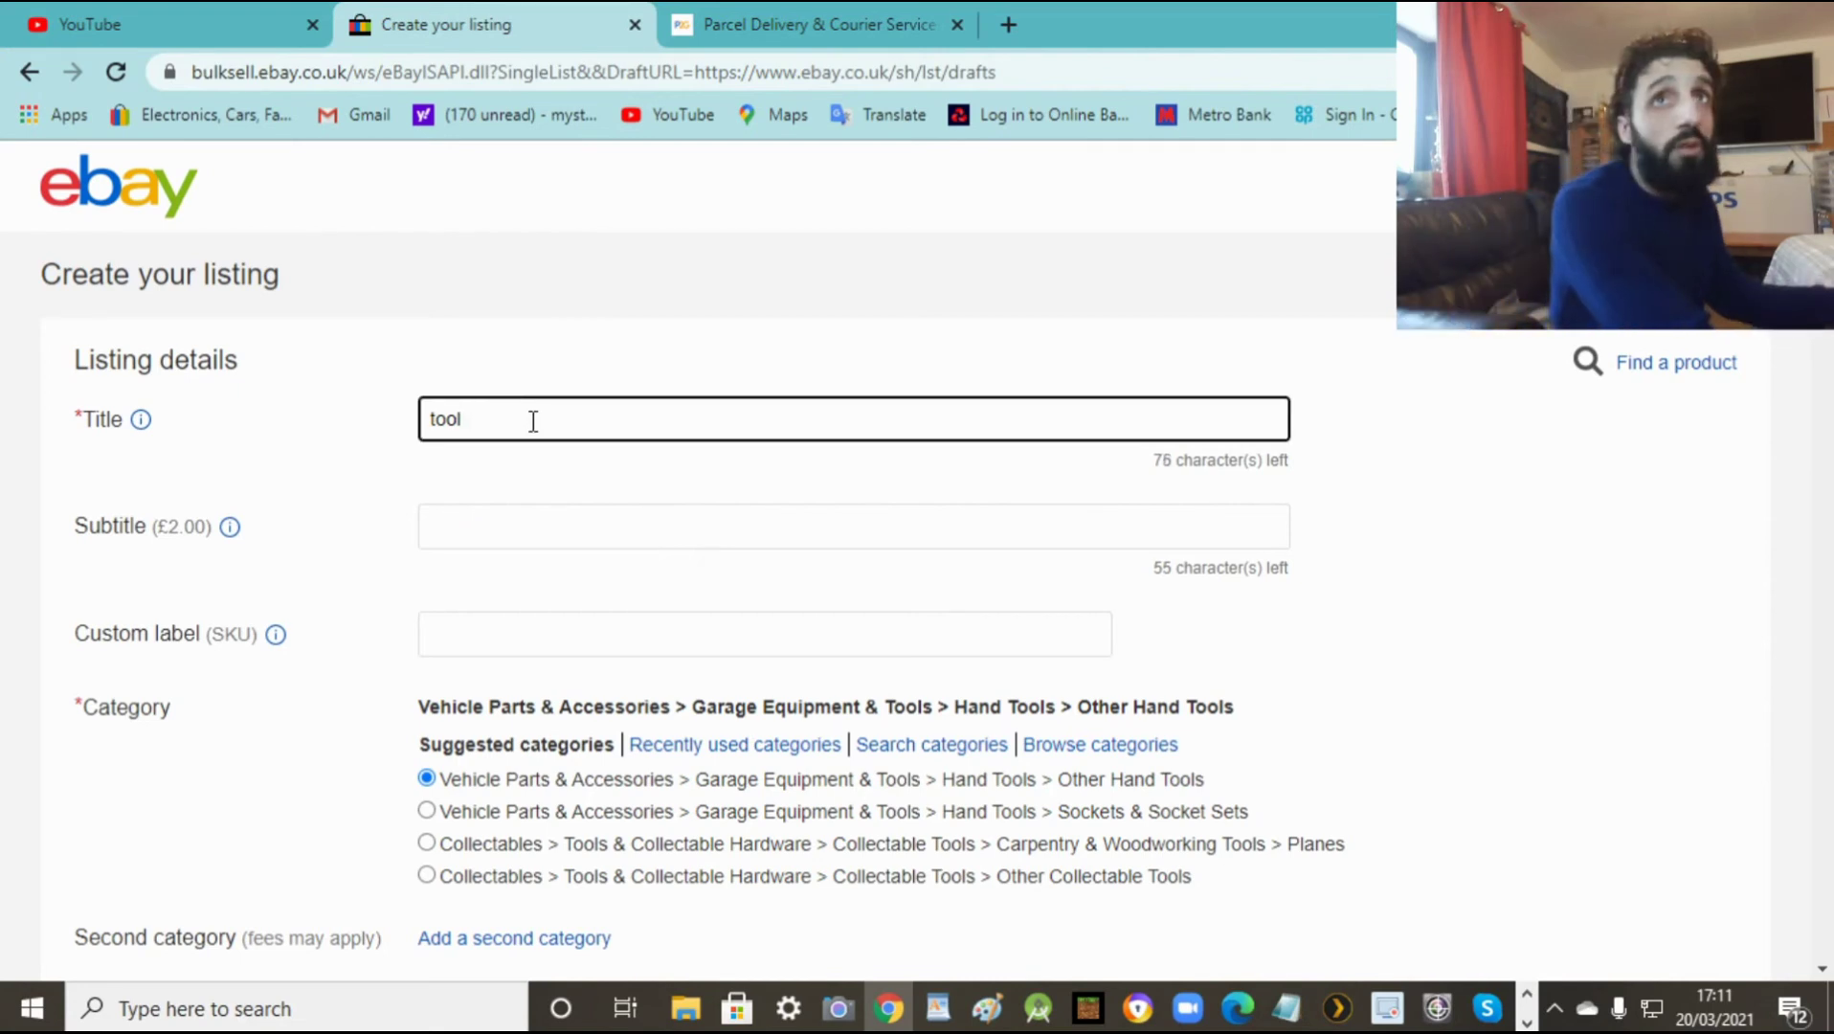
text(s bun)
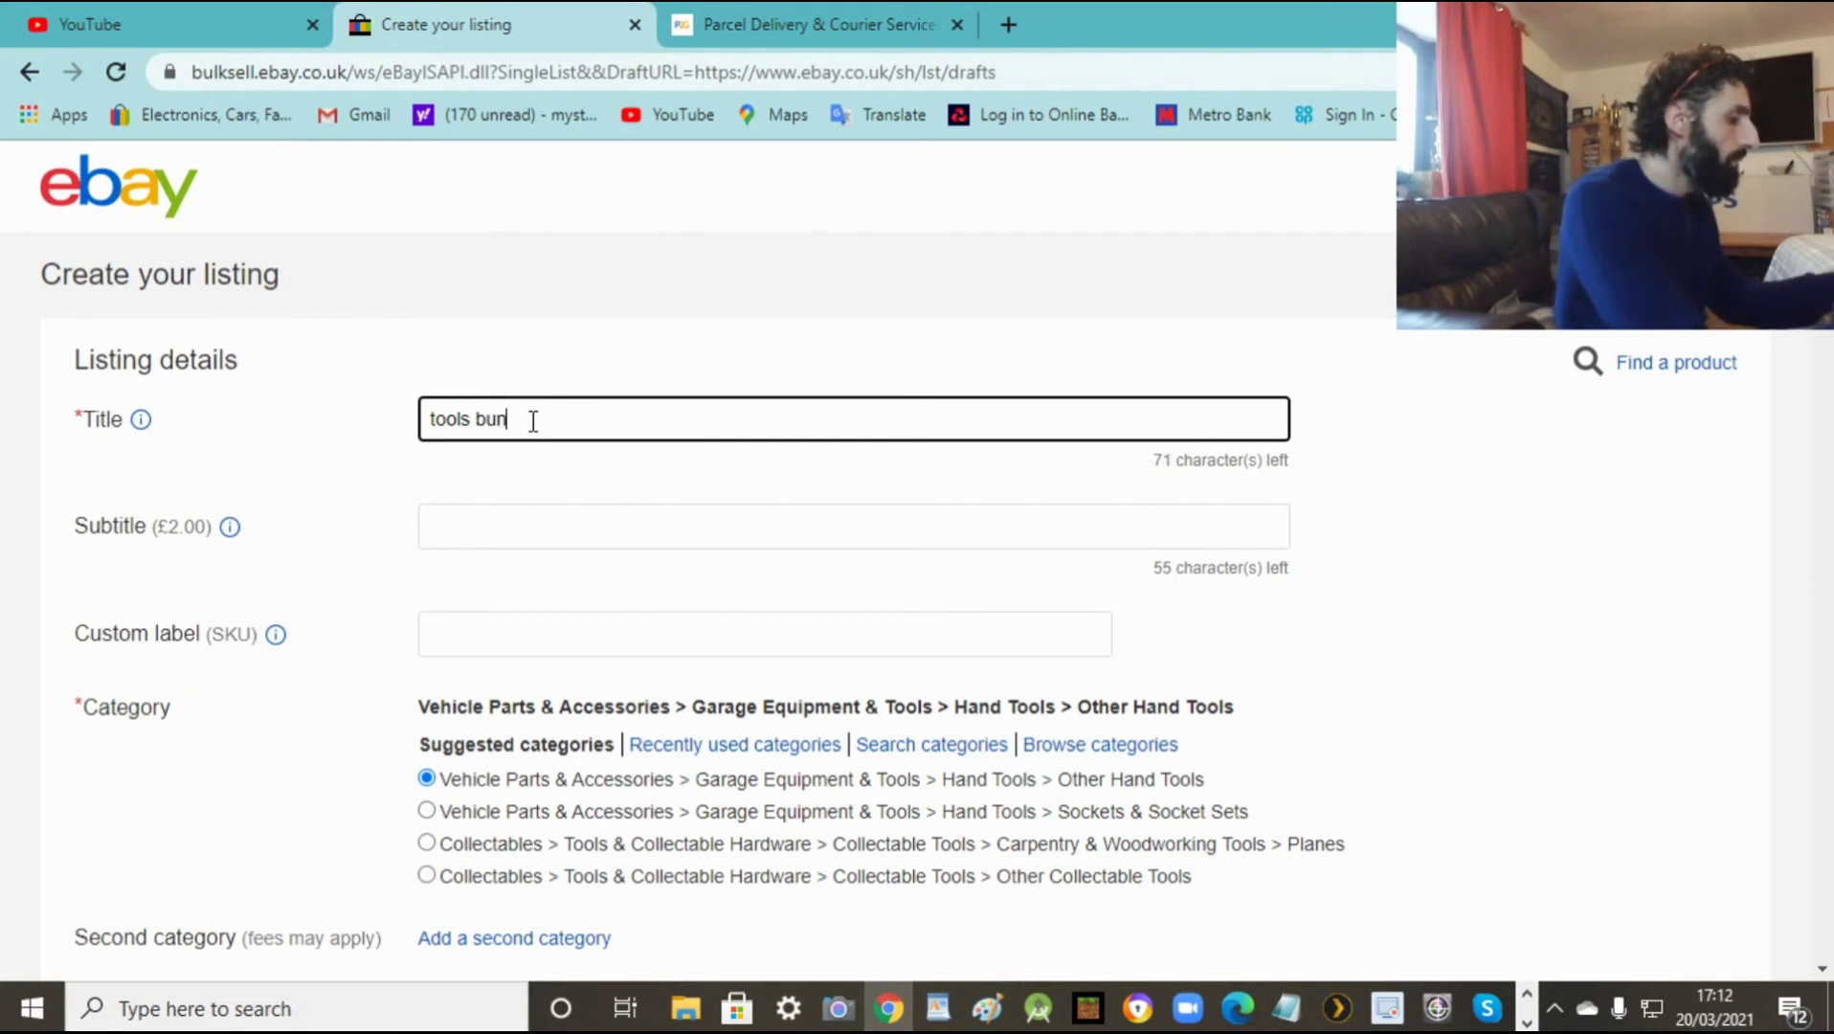
text(dle)
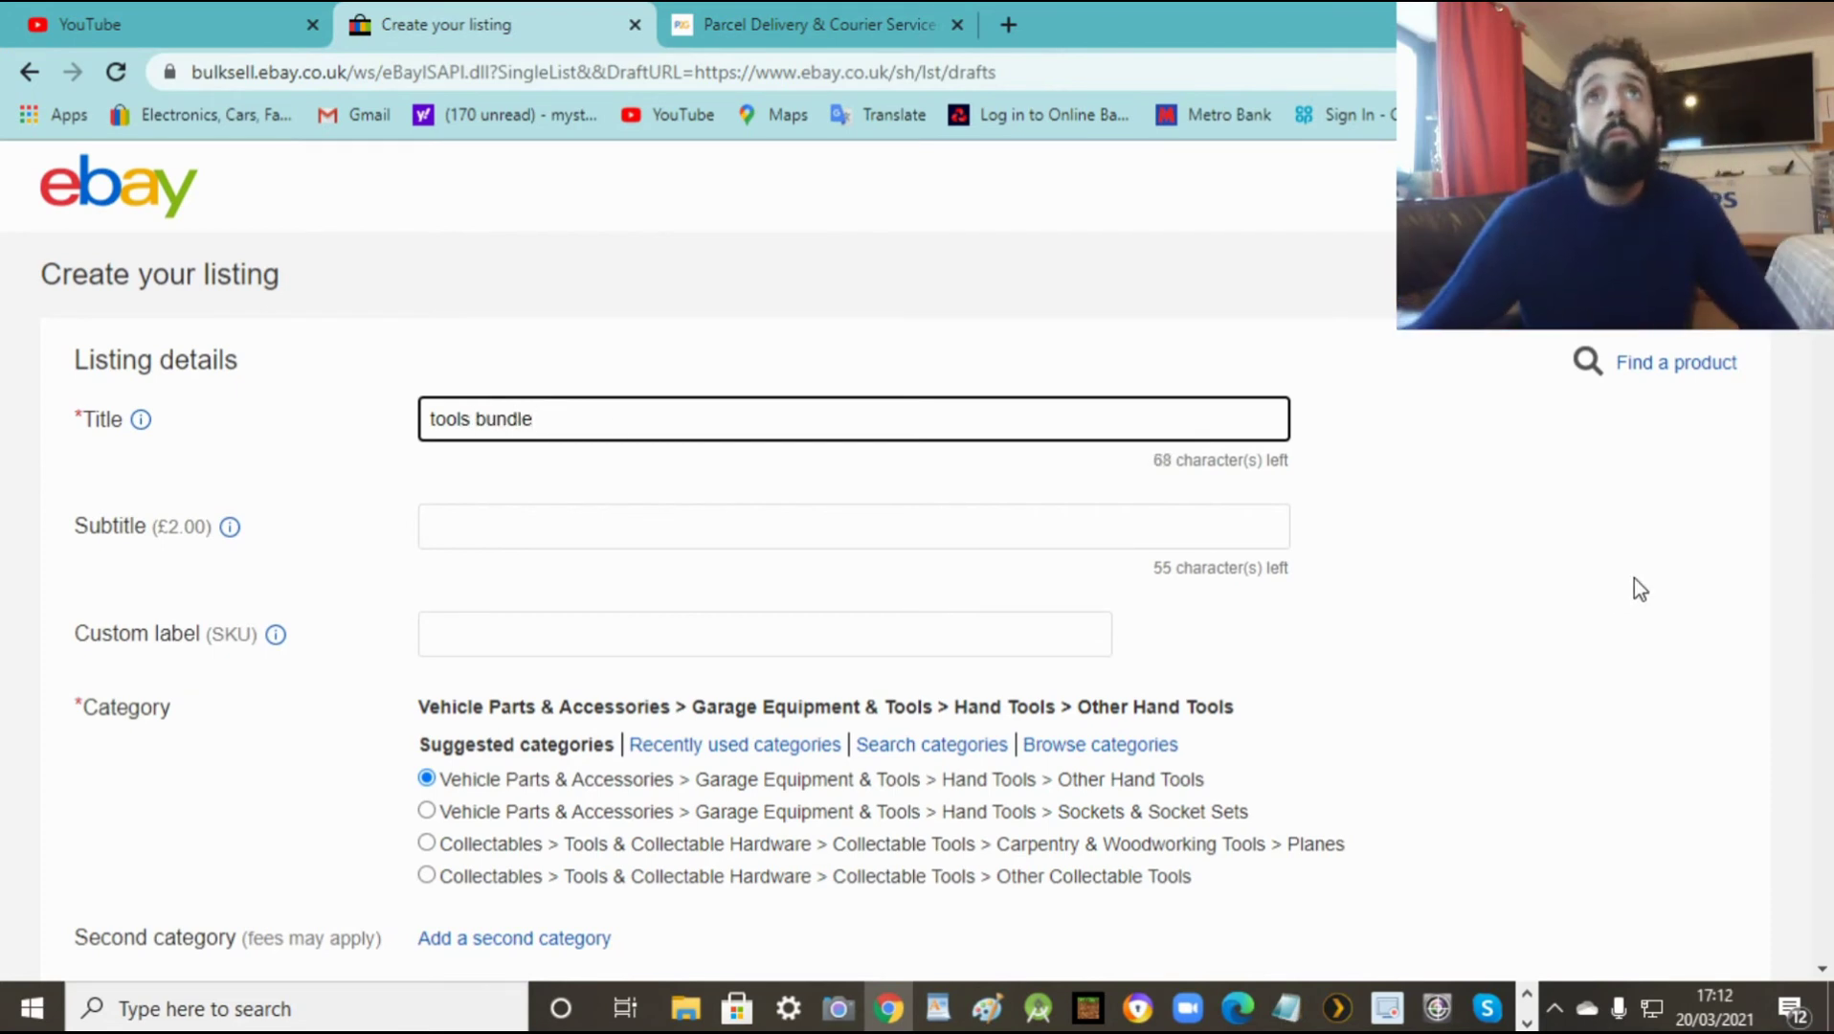
click(1634, 578)
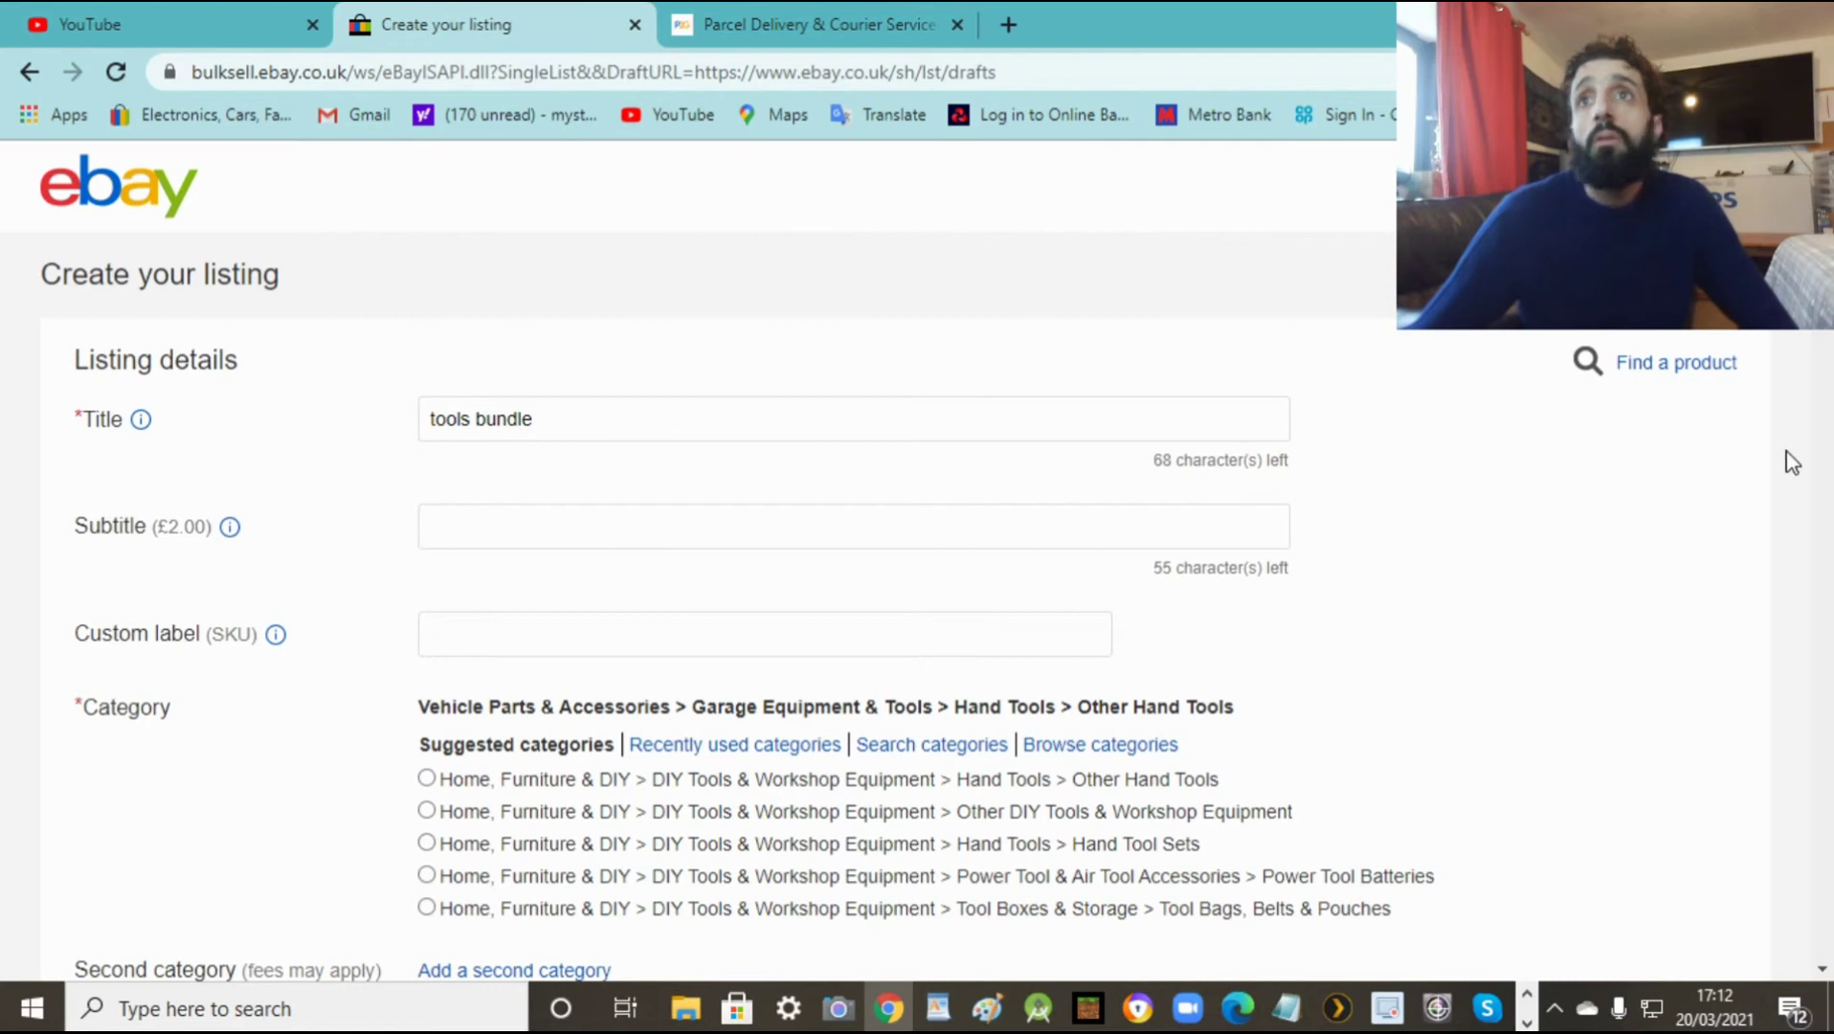
Step: Examine the category, EAN, condition and photo fields of the tools bundle listing, and show the choices for a second category
scroll(747, 560, down, 5)
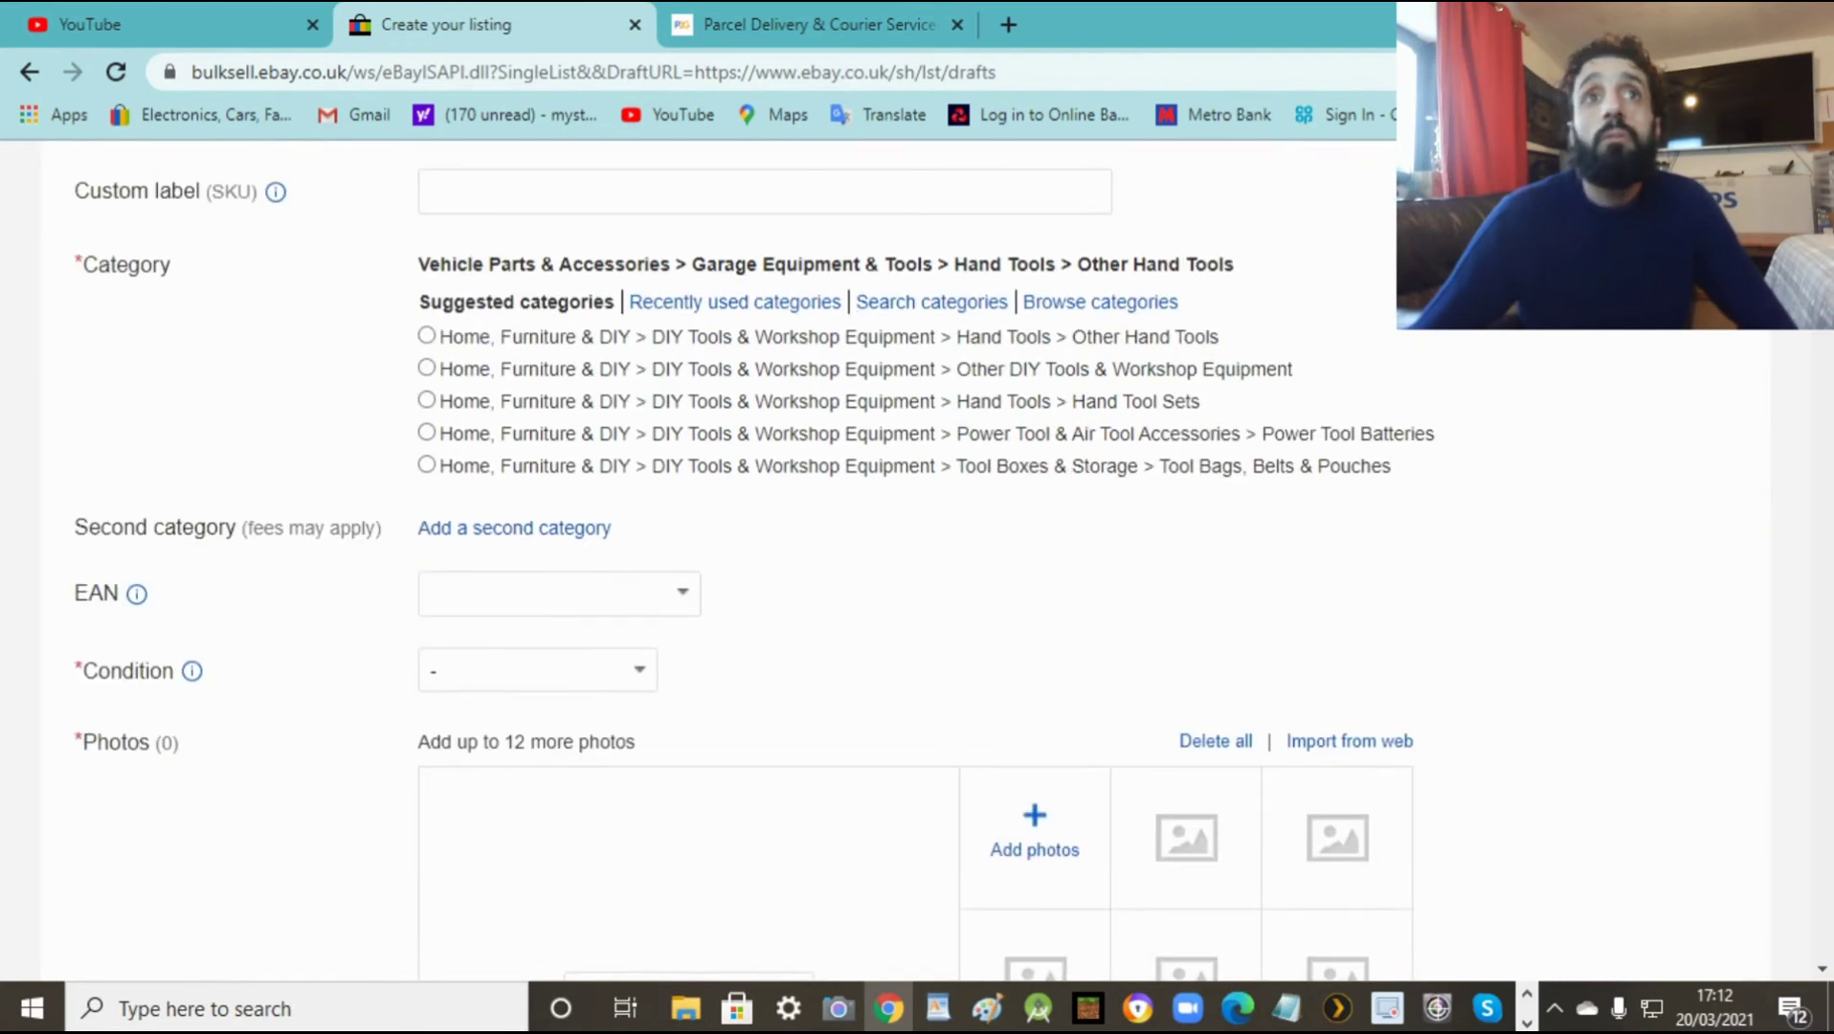
scroll(1822, 369, down, 6)
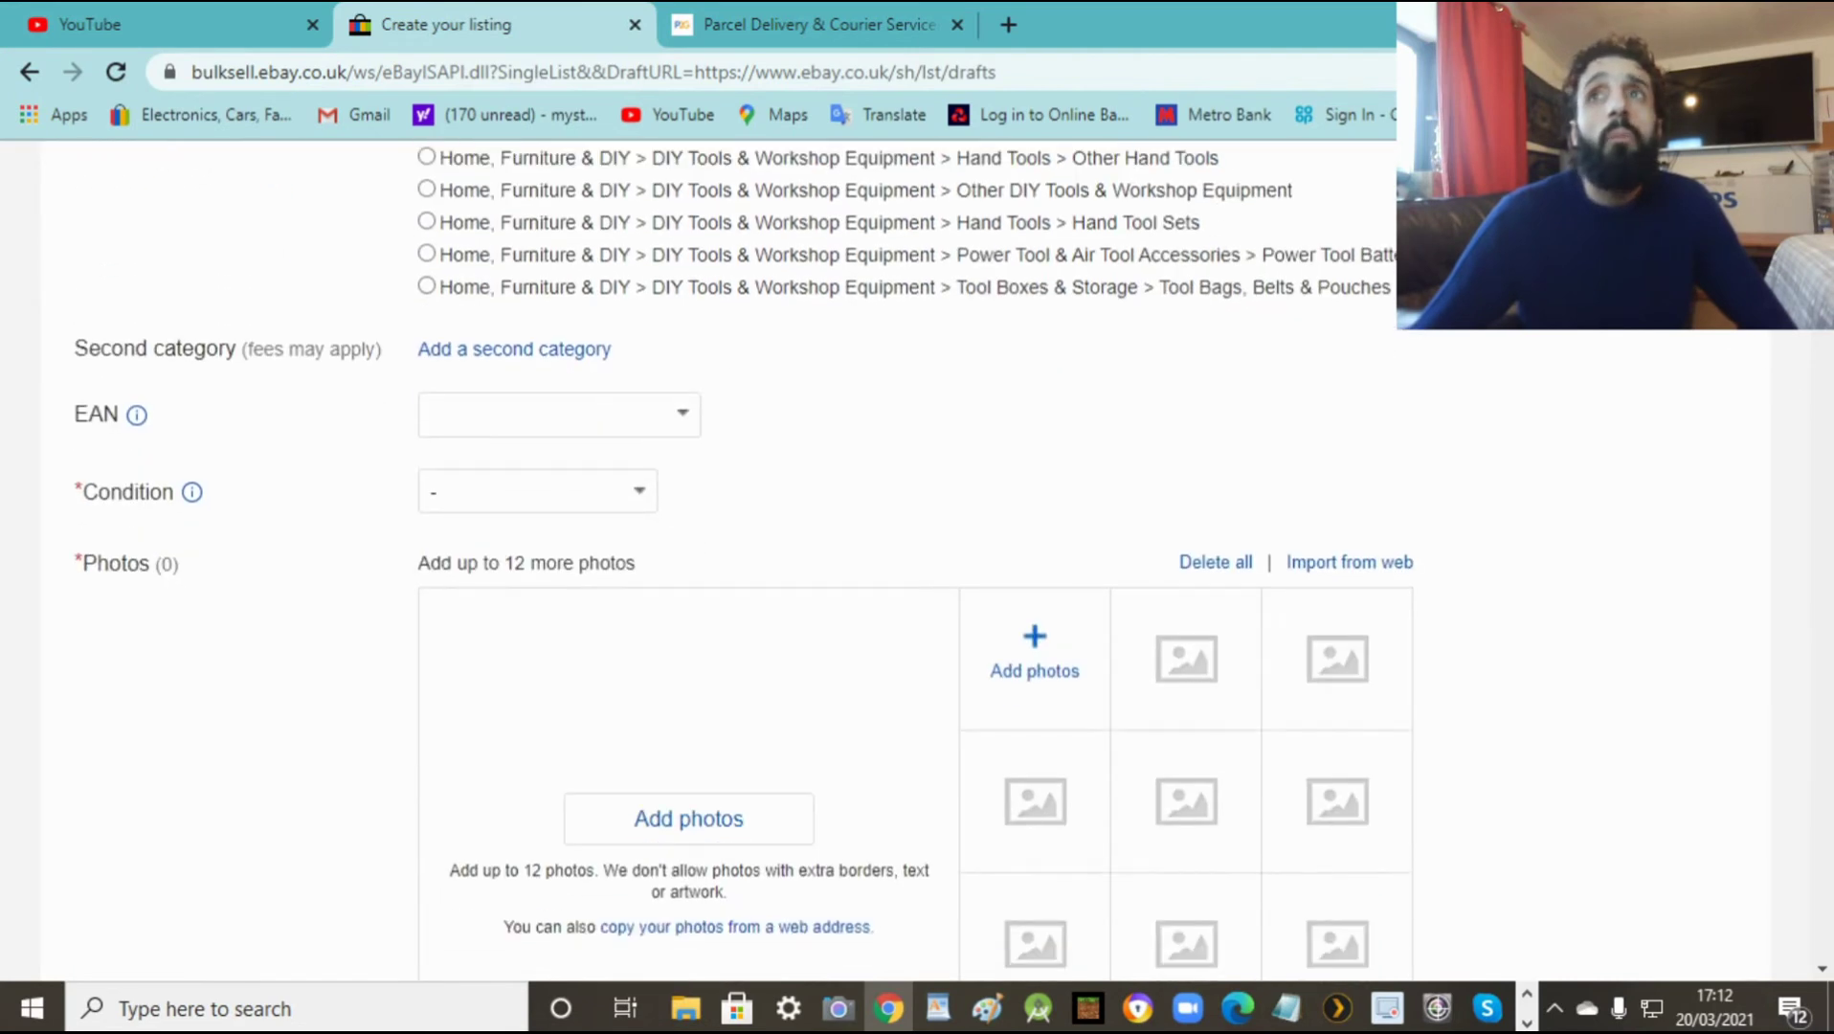
drag(1822, 369, 1822, 240)
scroll(861, 560, down, 3)
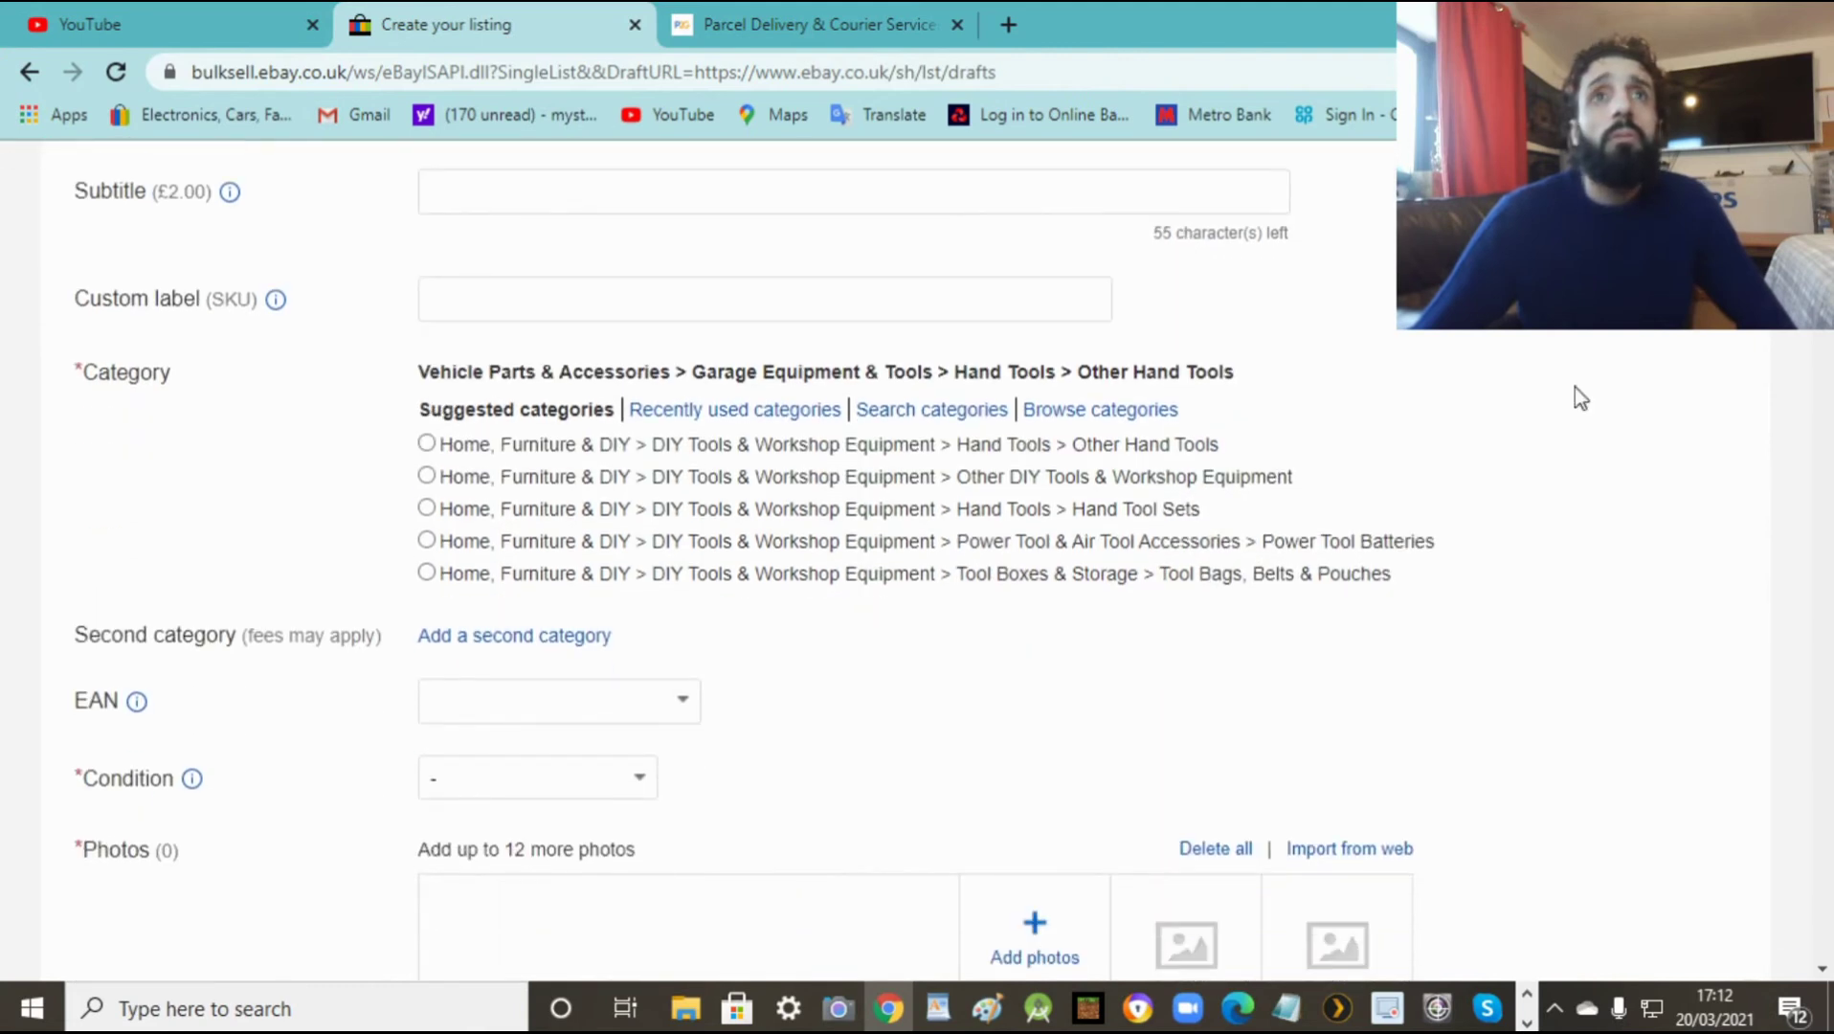
click(480, 637)
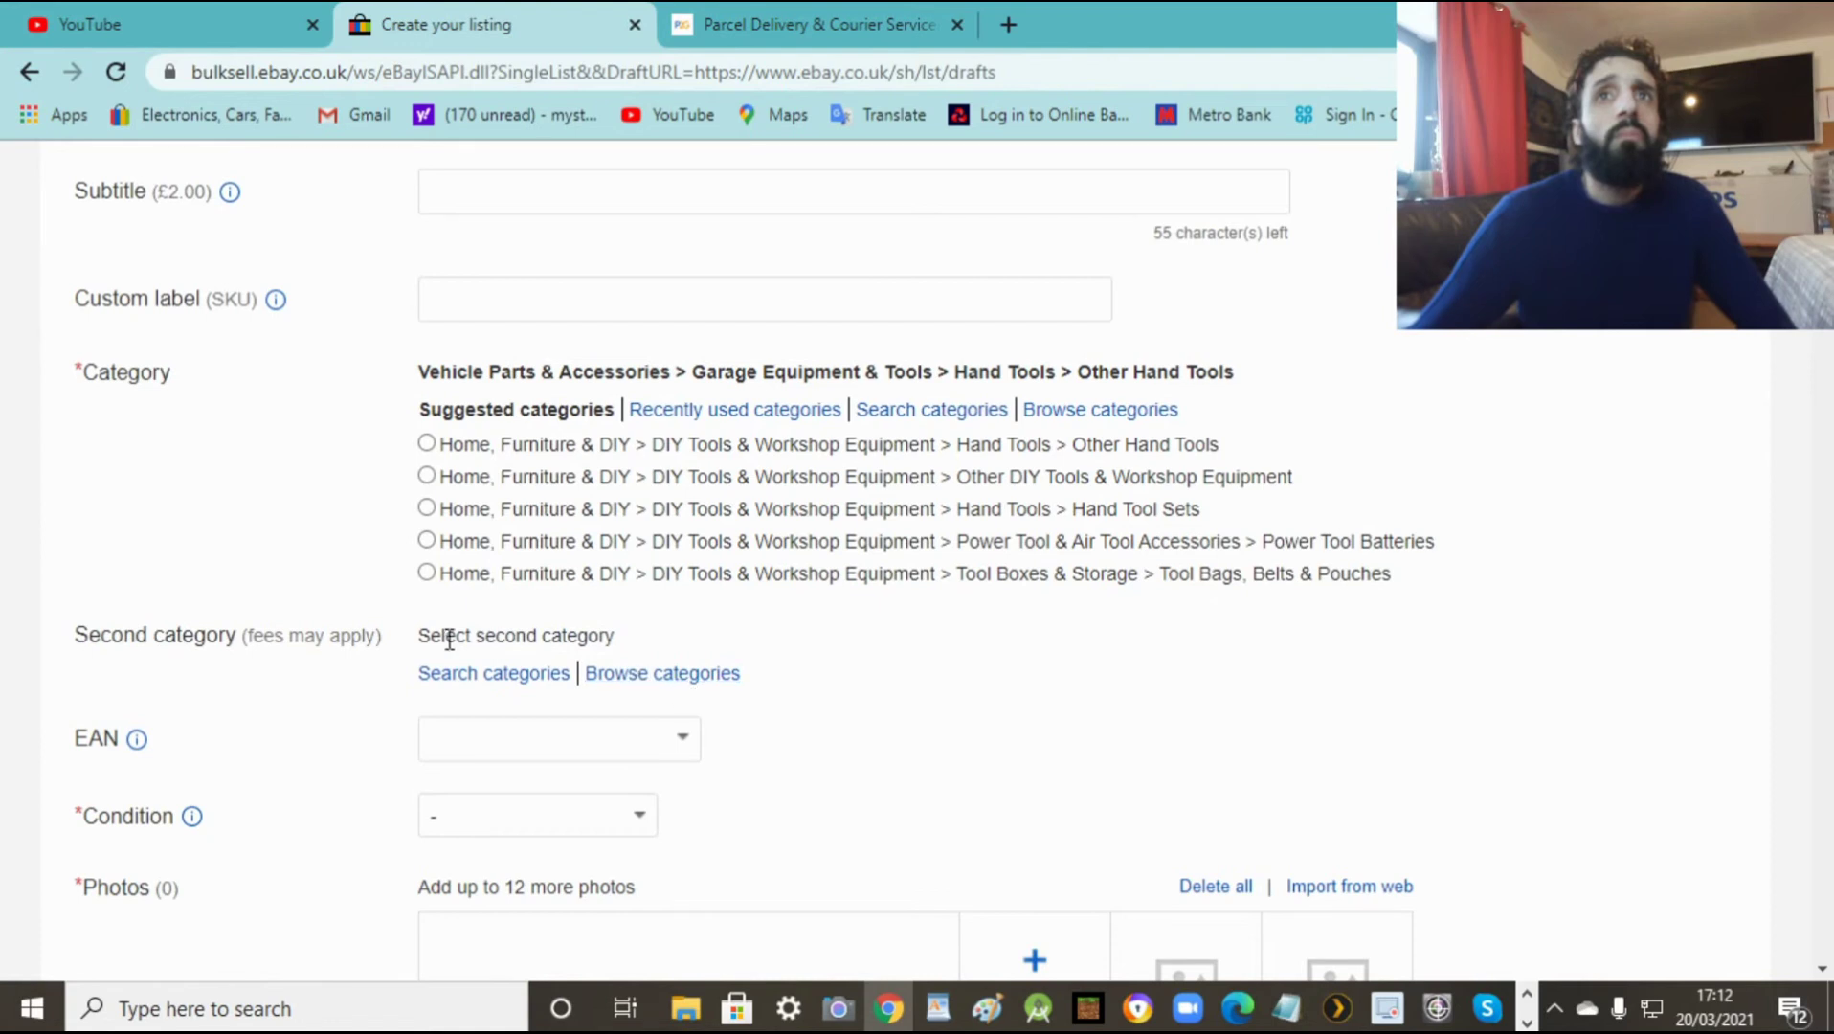
scroll(1337, 651, down, 1)
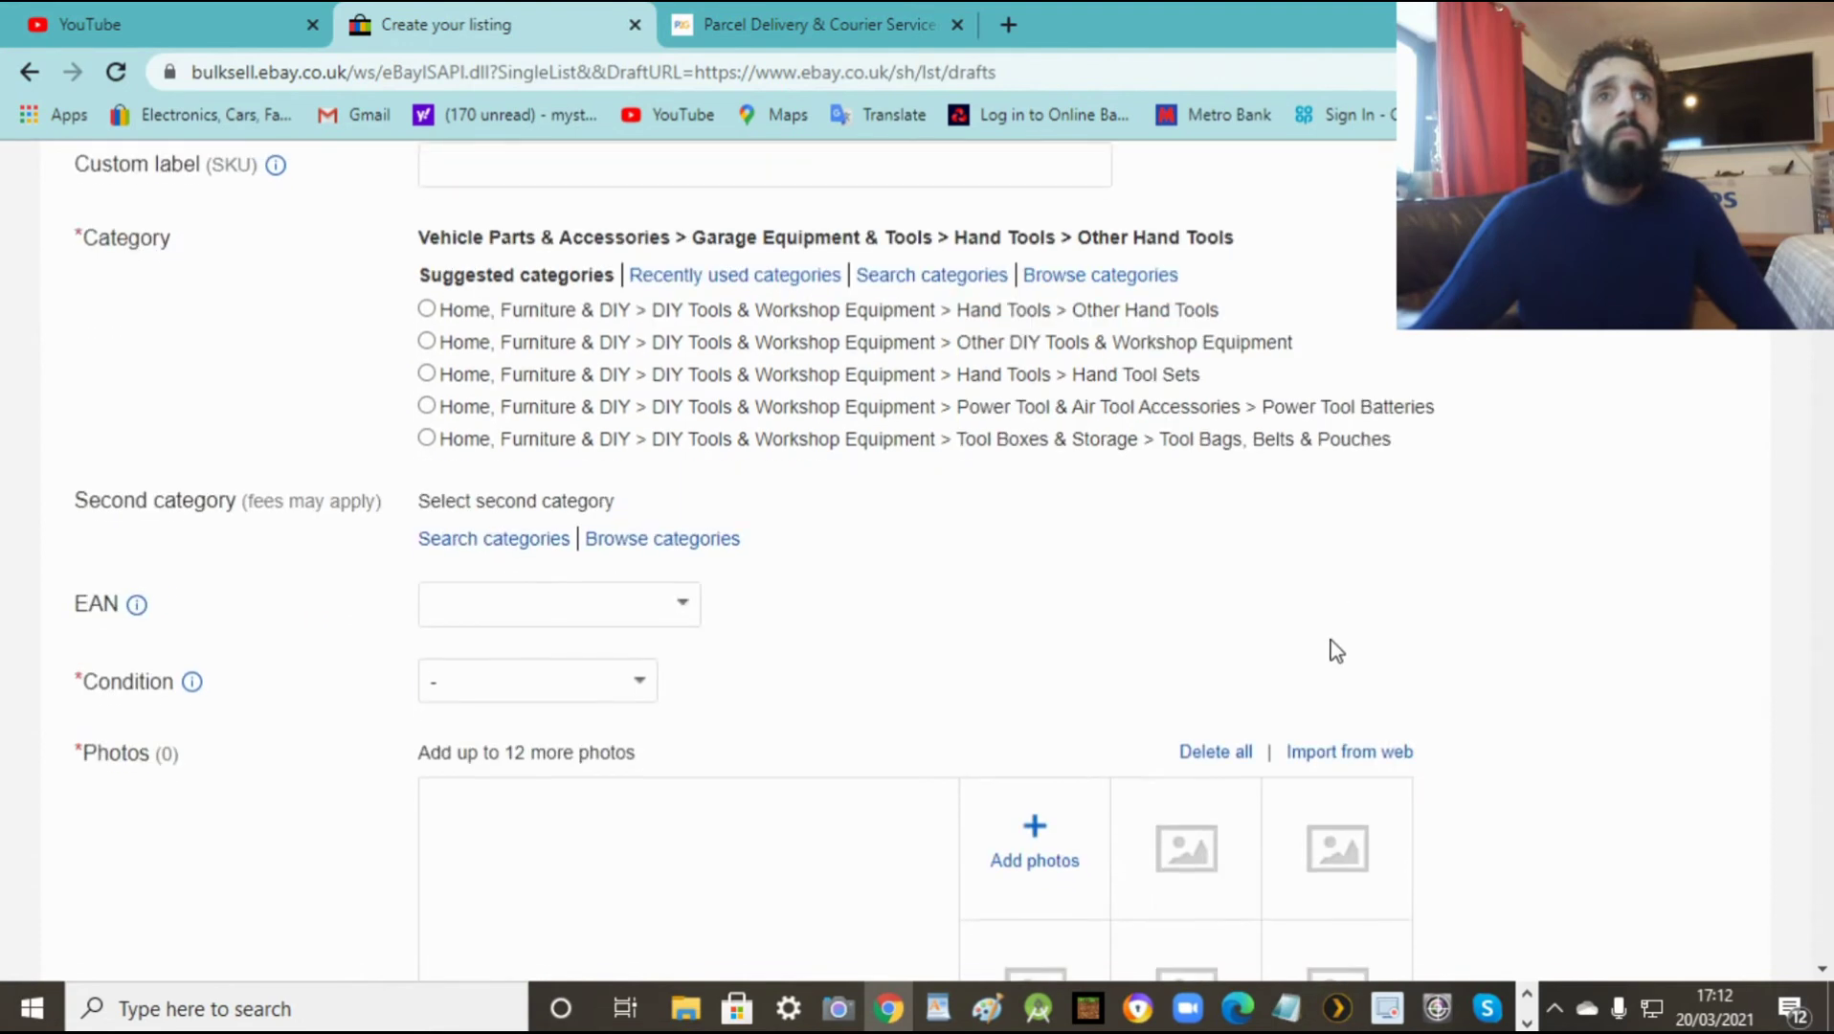
scroll(1337, 651, down, 1)
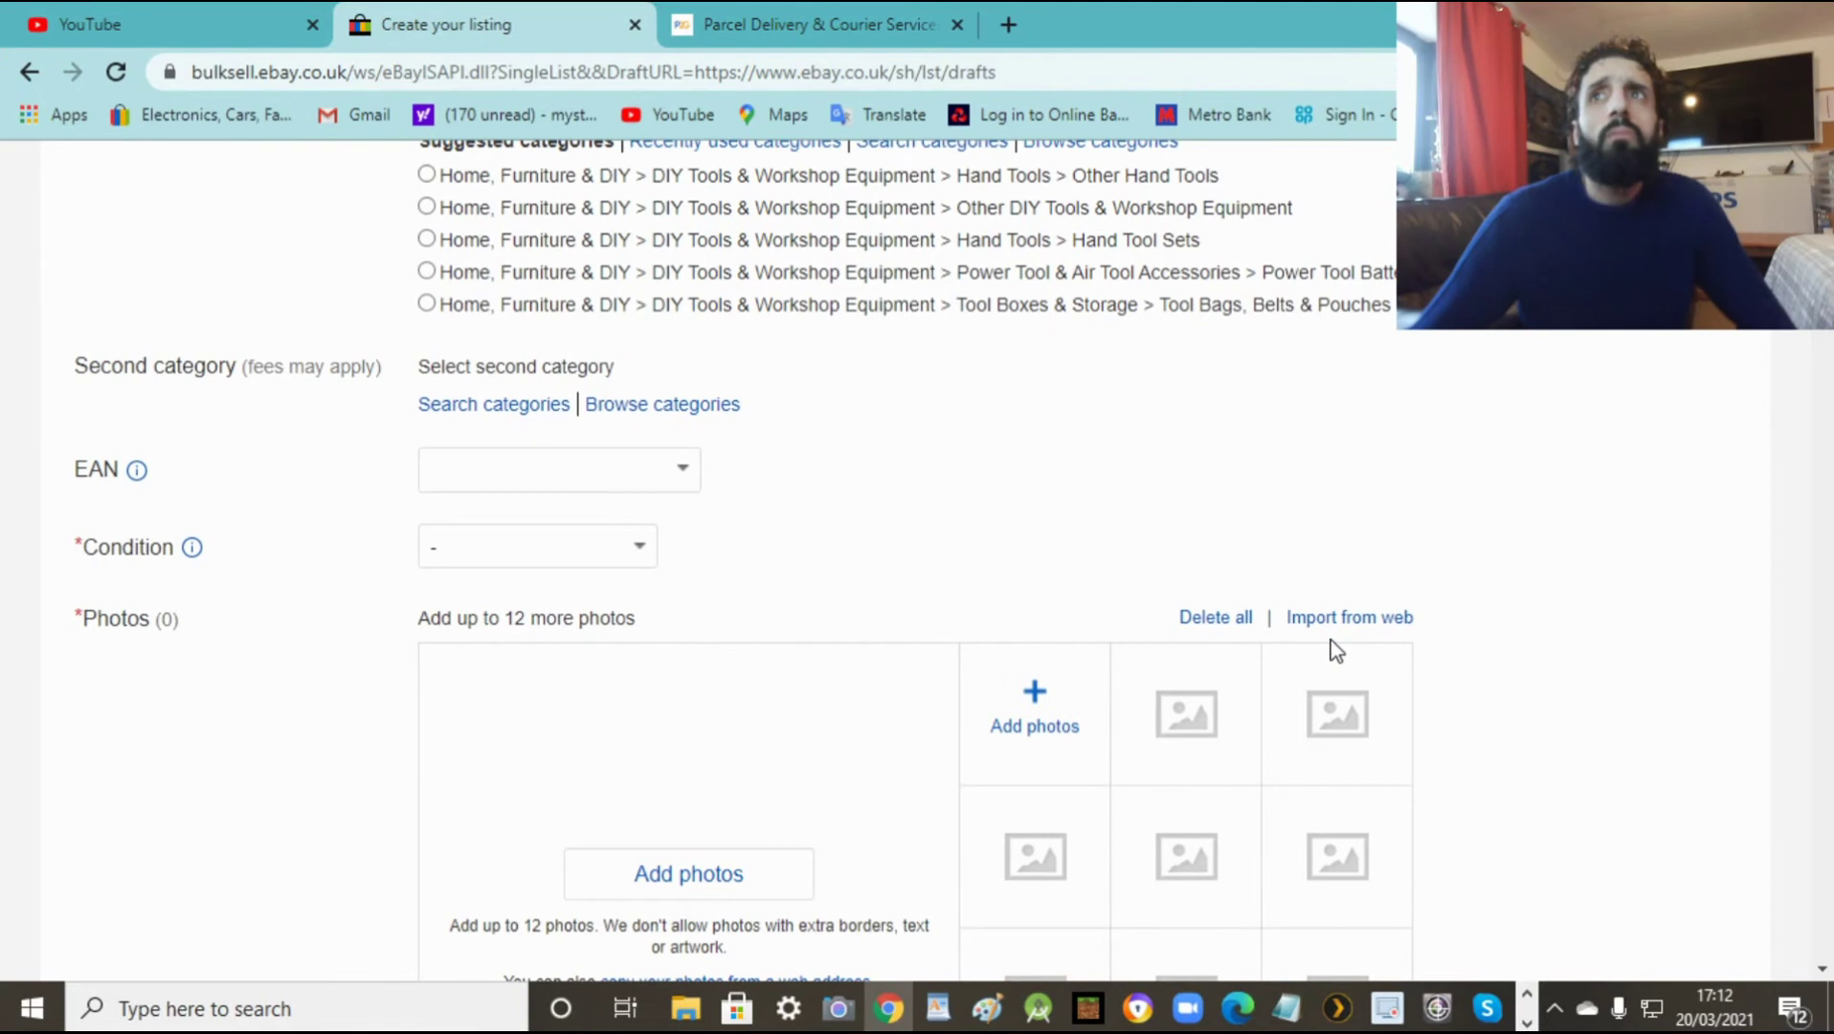
scroll(1337, 651, down, 1)
drag(1824, 350, 1825, 129)
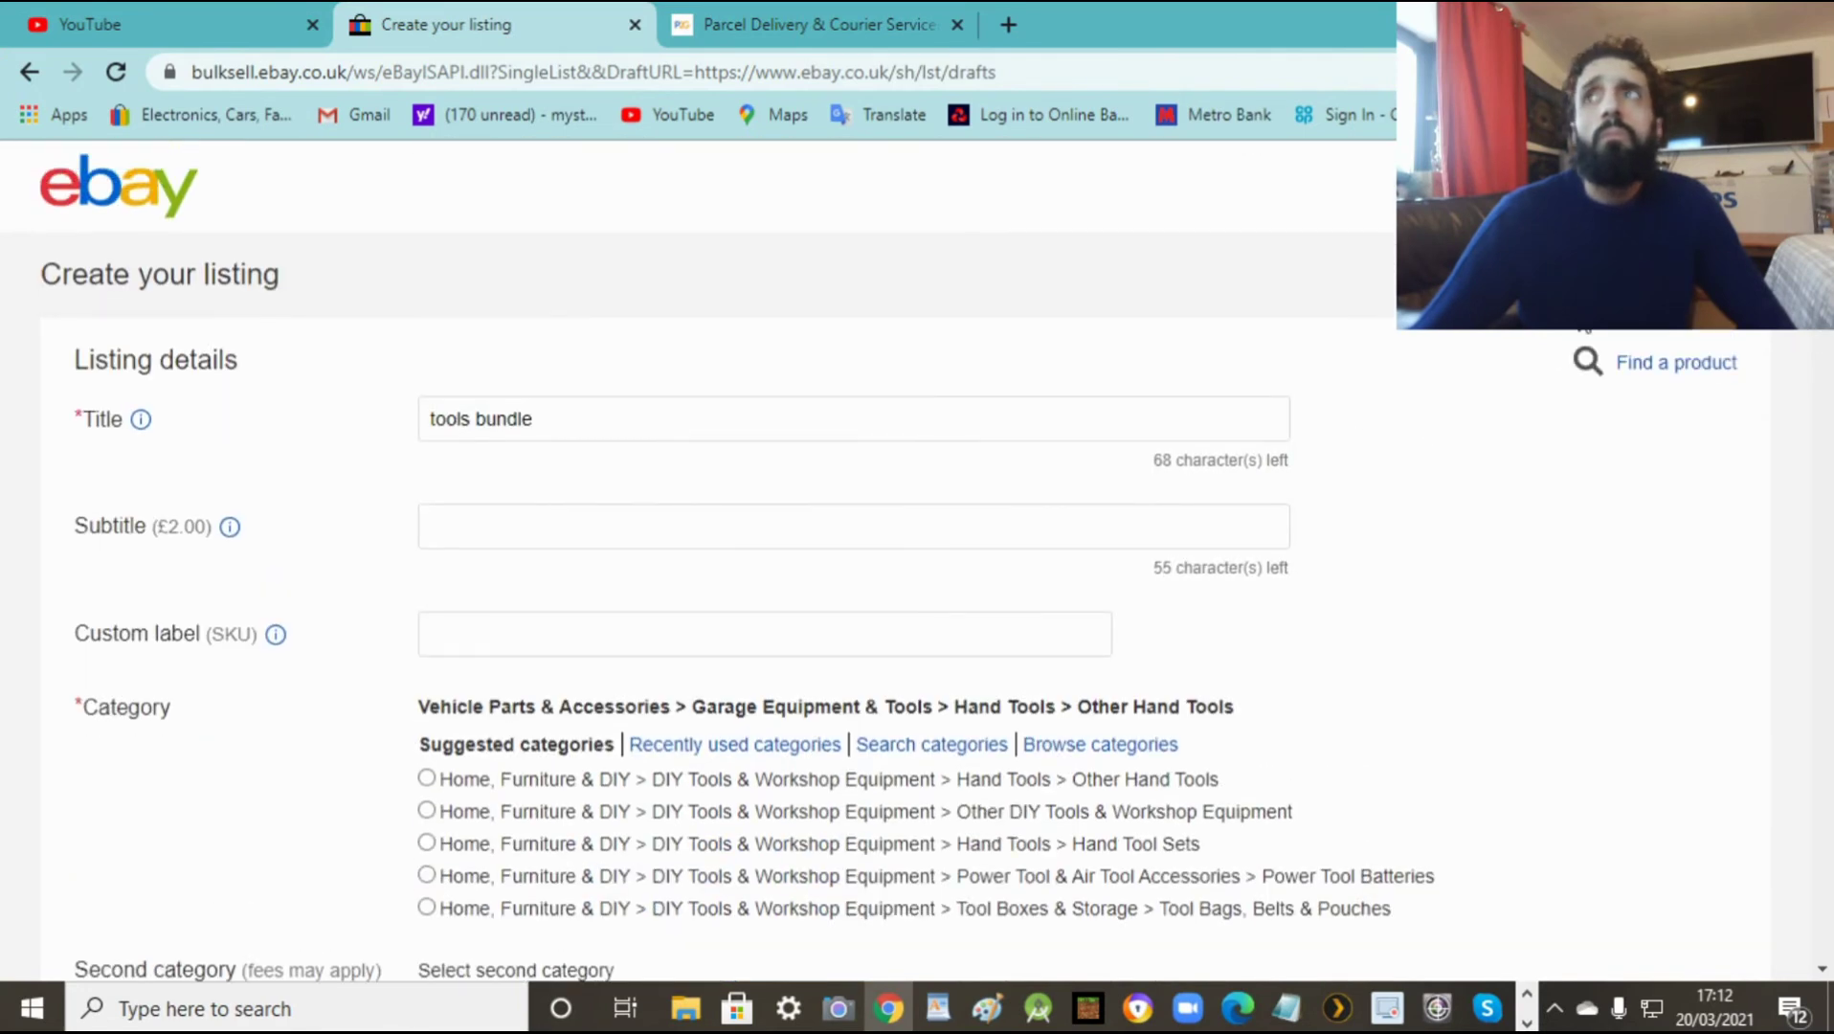
Step: Review the optional product, selling and delivery fields in the listing form's Customise settings, and close them without changes
click(1676, 278)
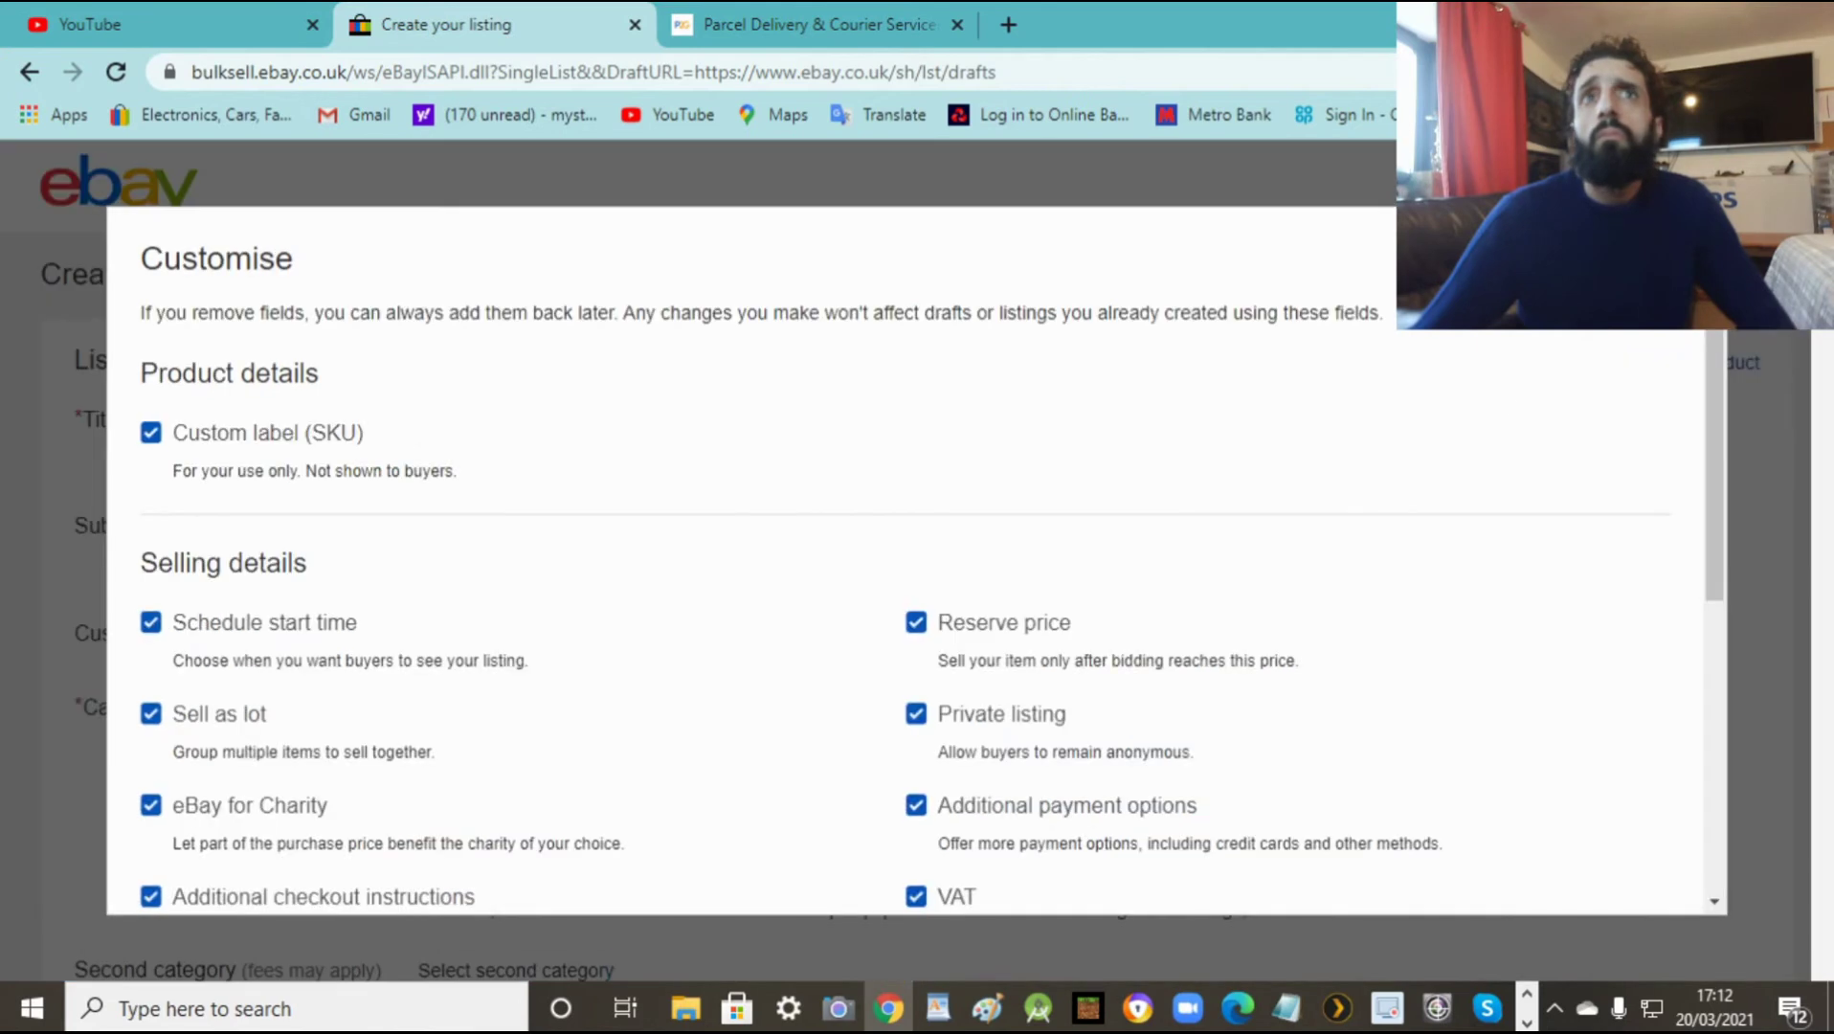
scroll(602, 654, down, 2)
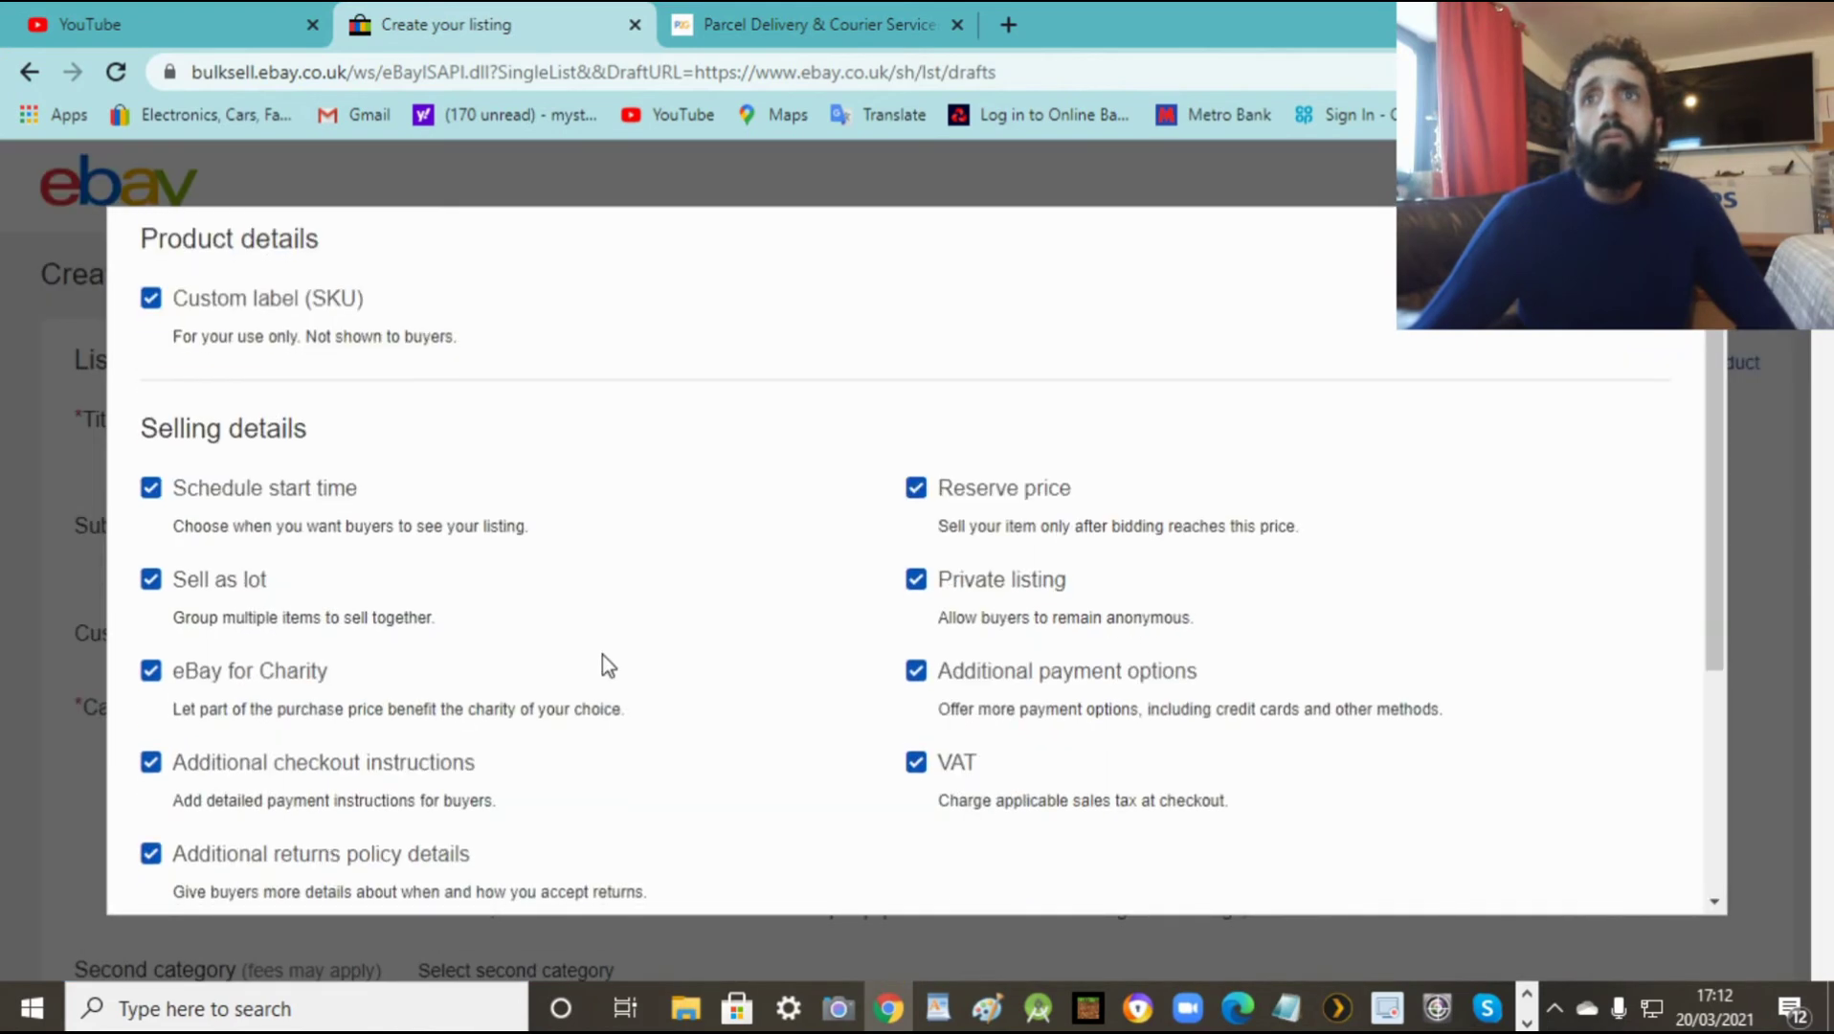
scroll(602, 654, up, 2)
scroll(602, 654, down, 4)
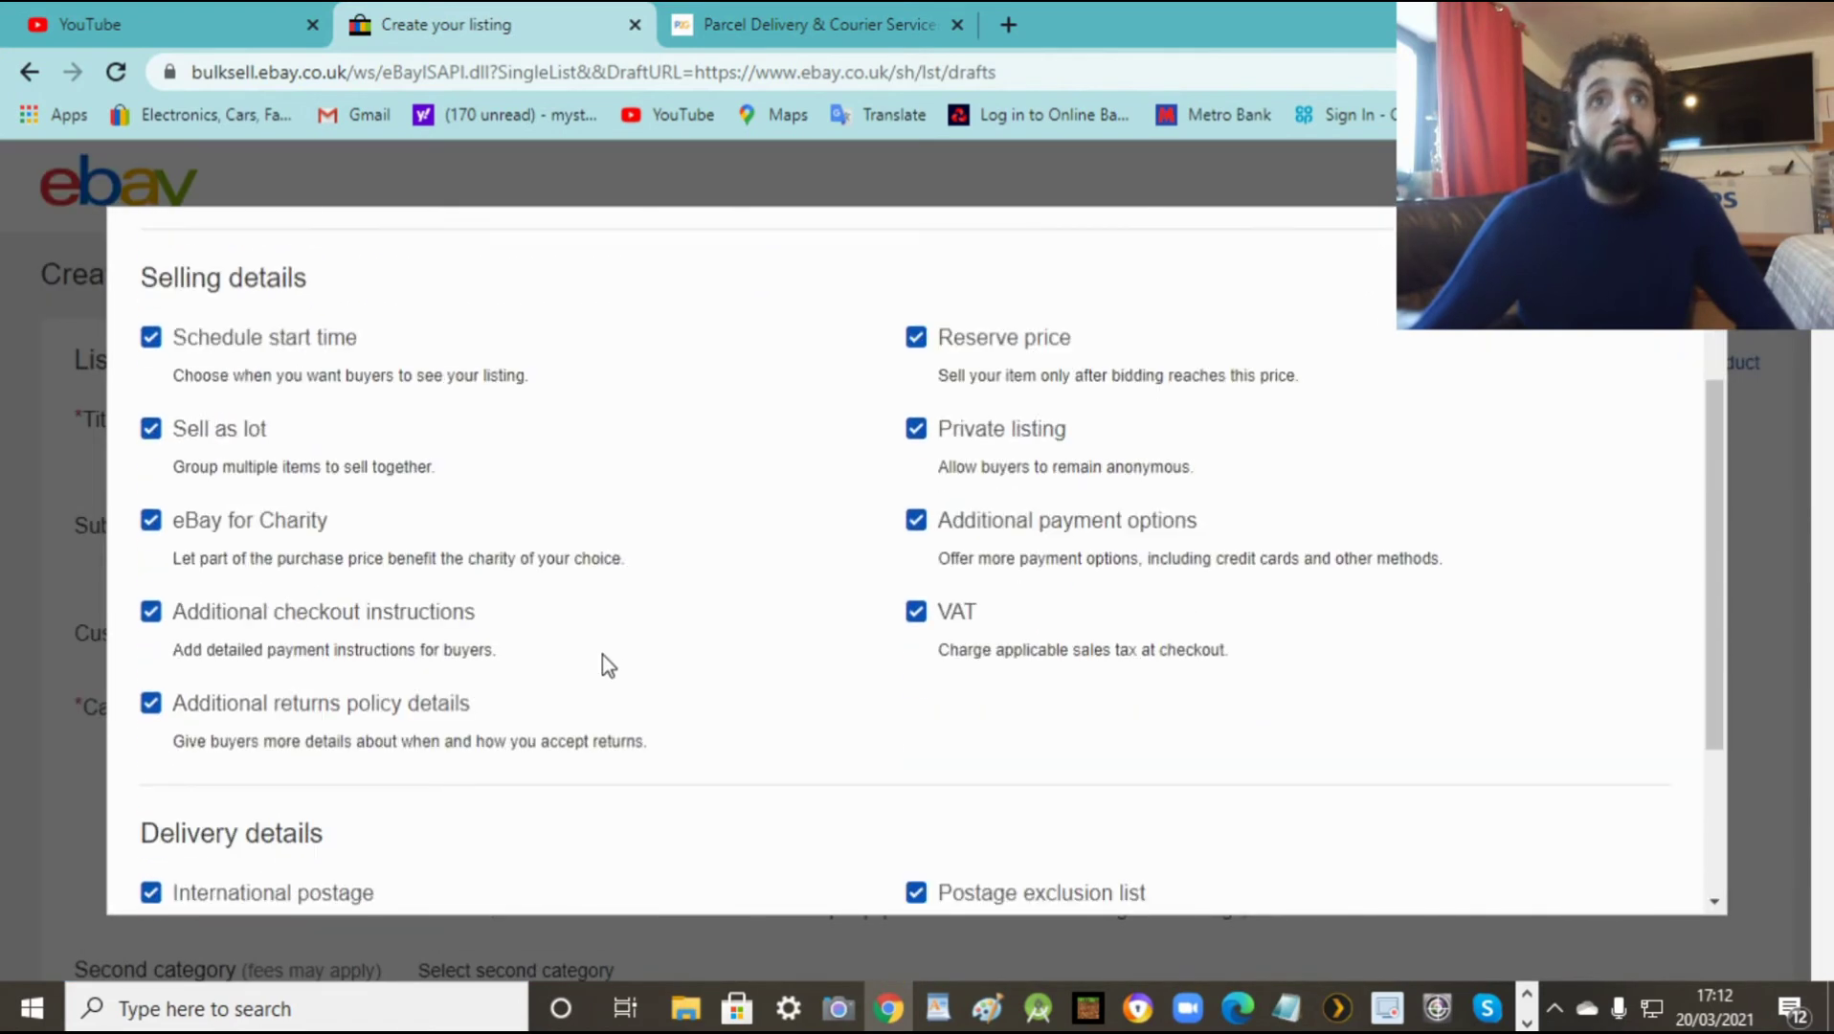
drag(1719, 596, 1731, 357)
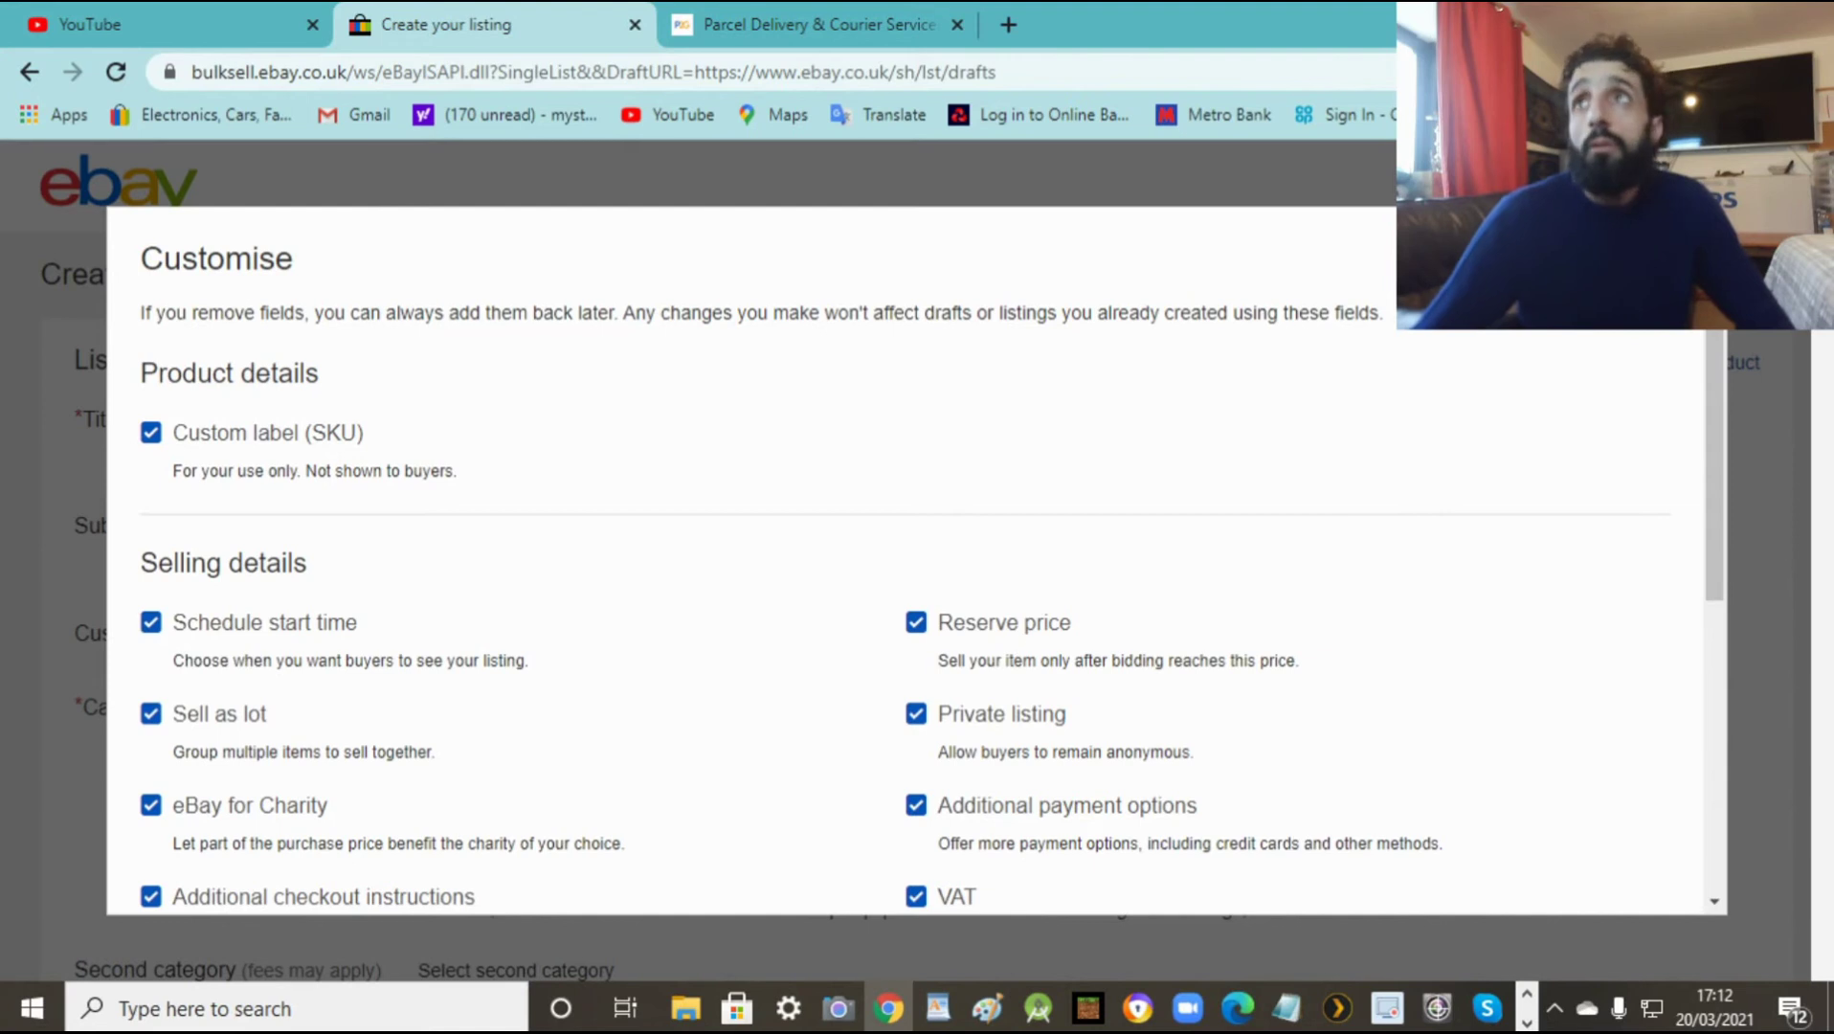
key(Escape)
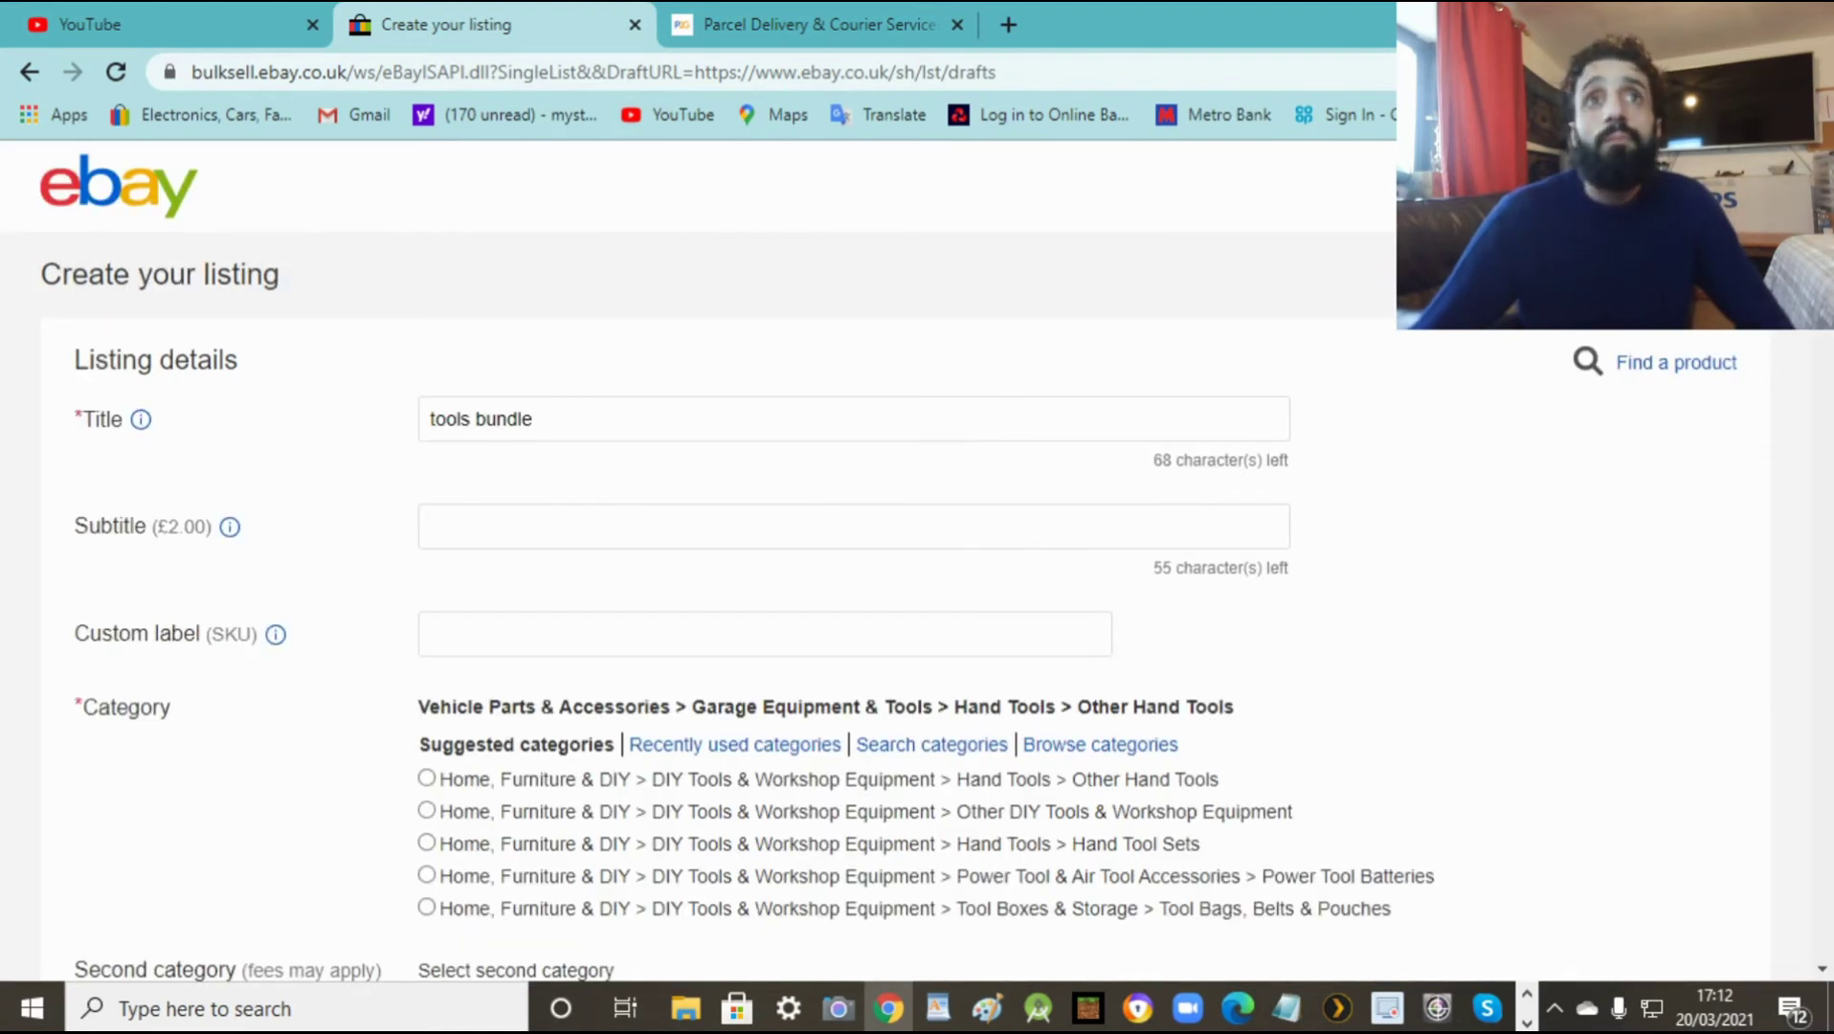
Step: Set the listing category to Home, Furniture & DIY > DIY Tools & Workshop Equipment > Hand Tools > Other Hand Tools
scroll(718, 562, down, 4)
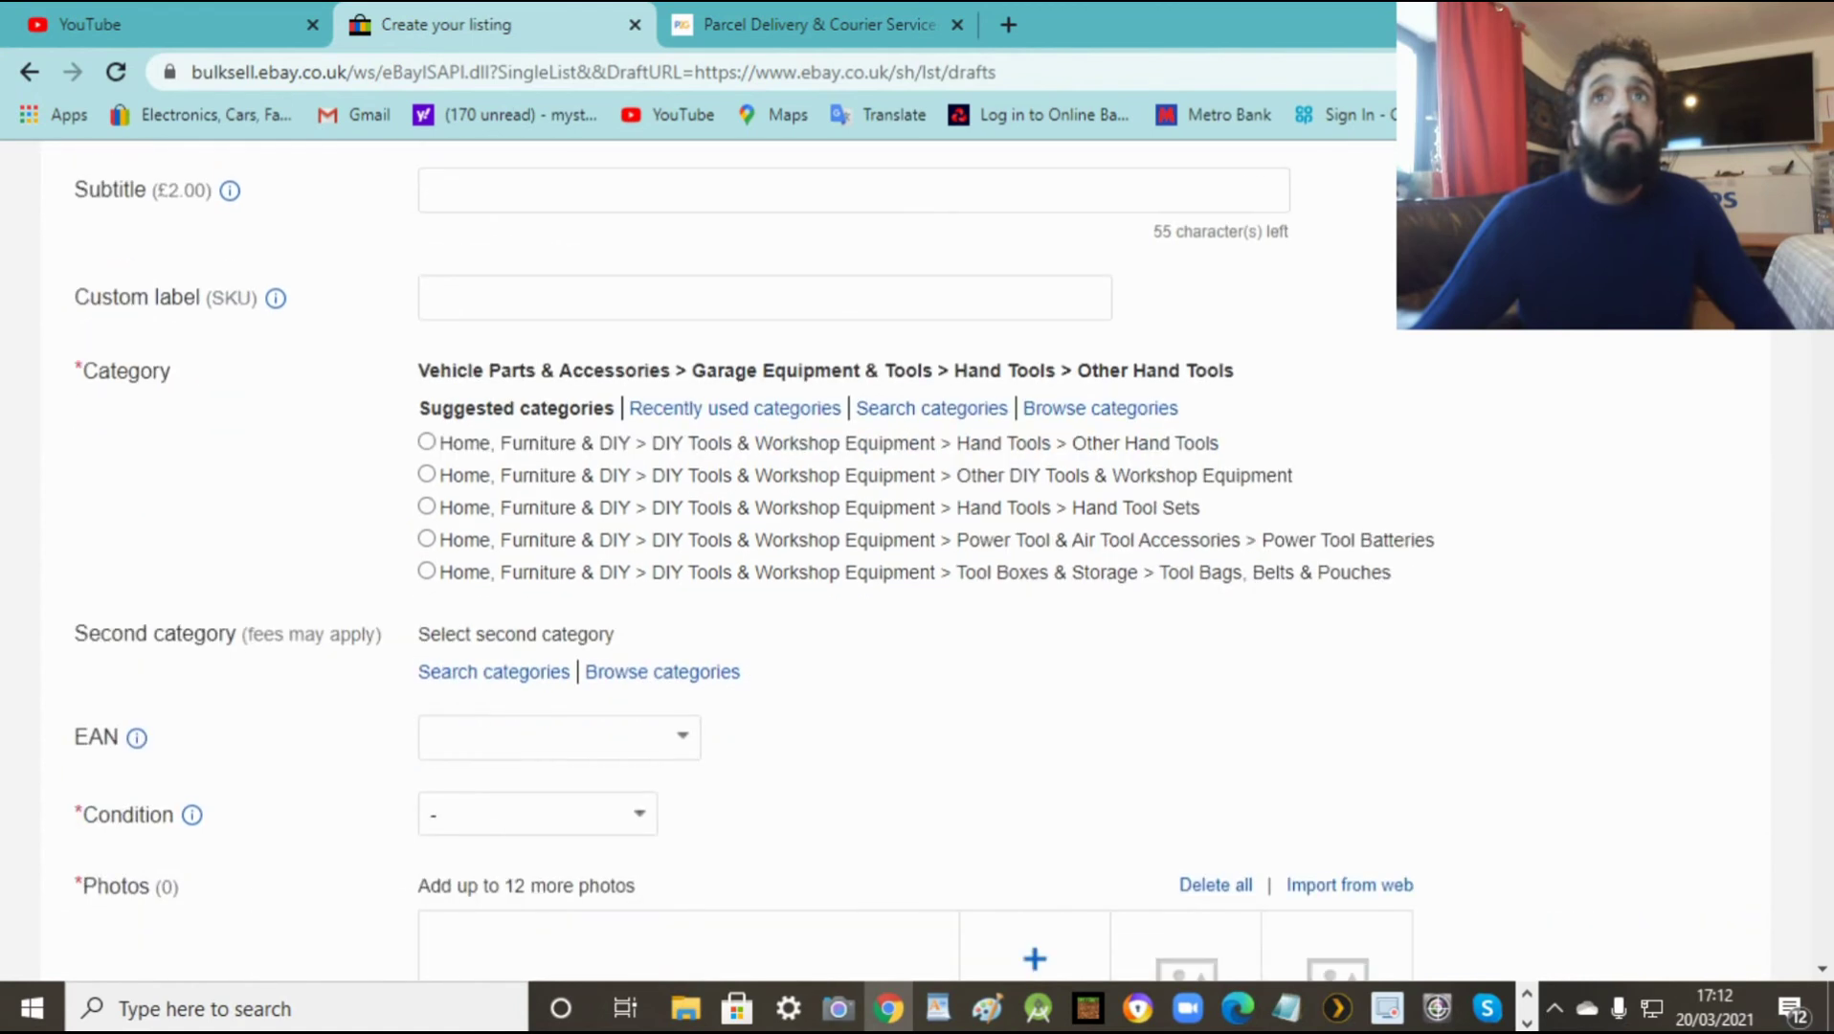
scroll(755, 563, down, 1)
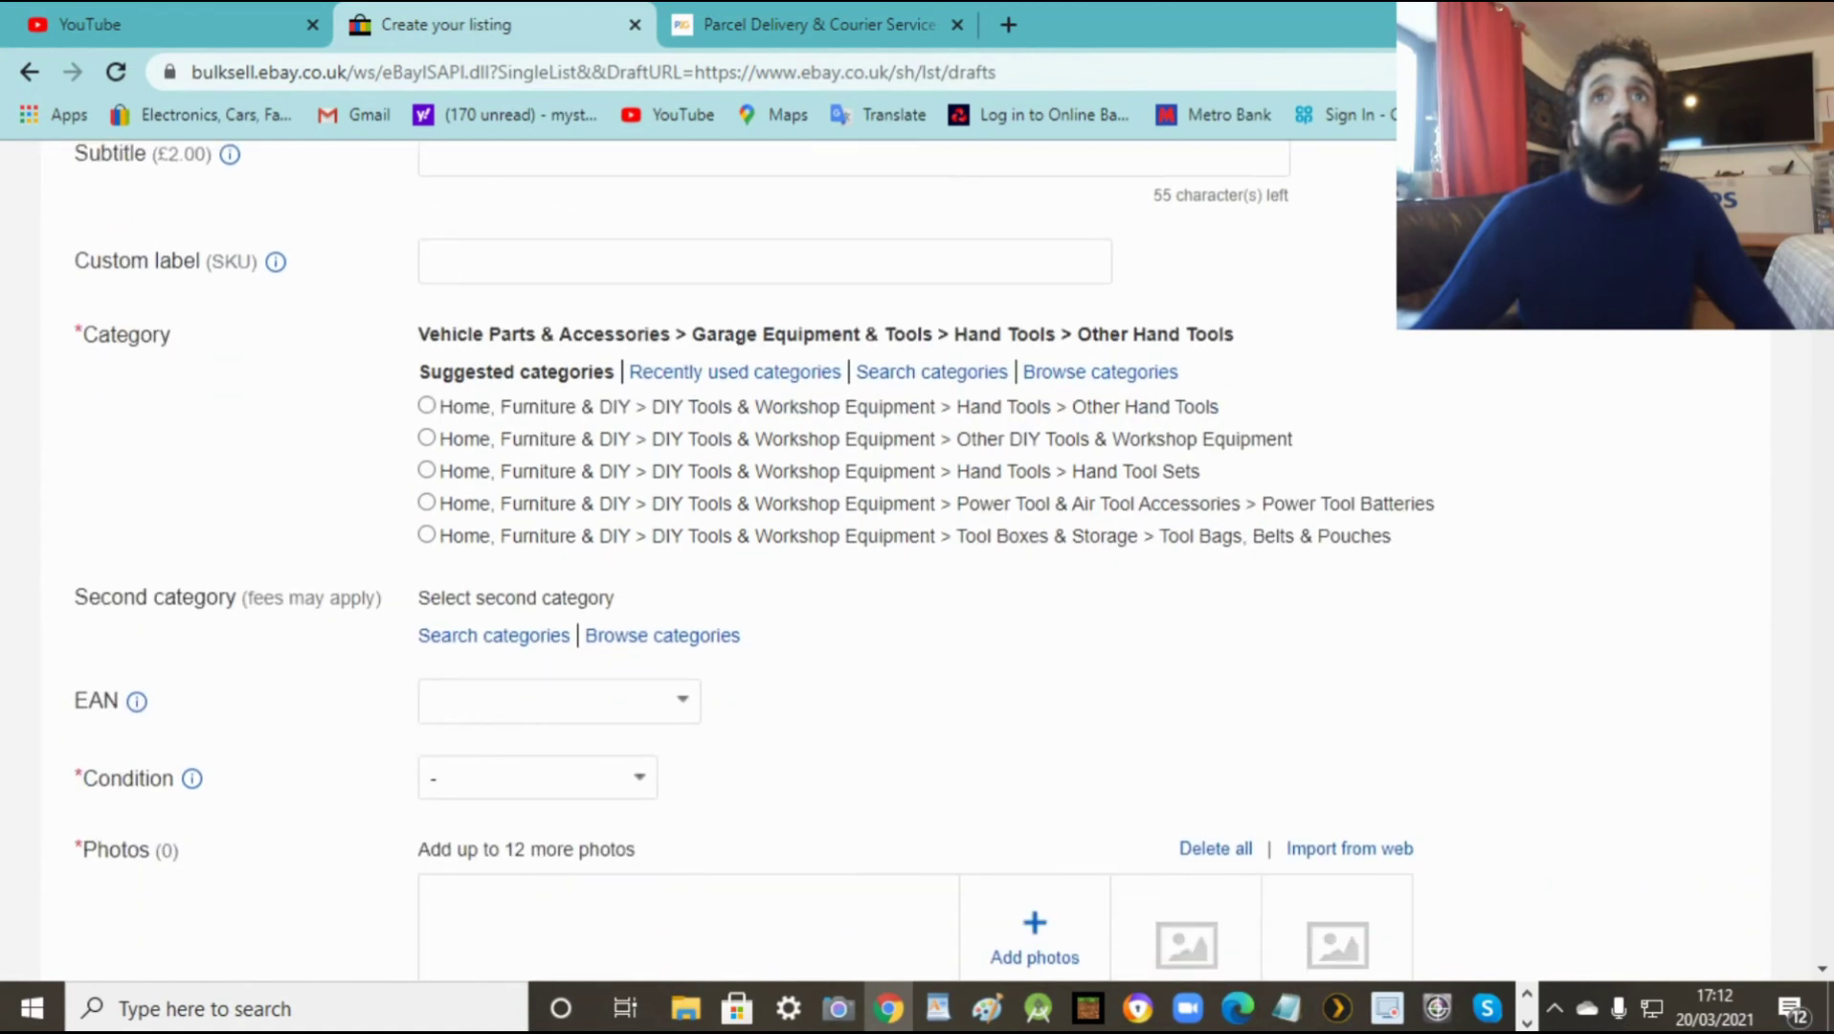
click(427, 406)
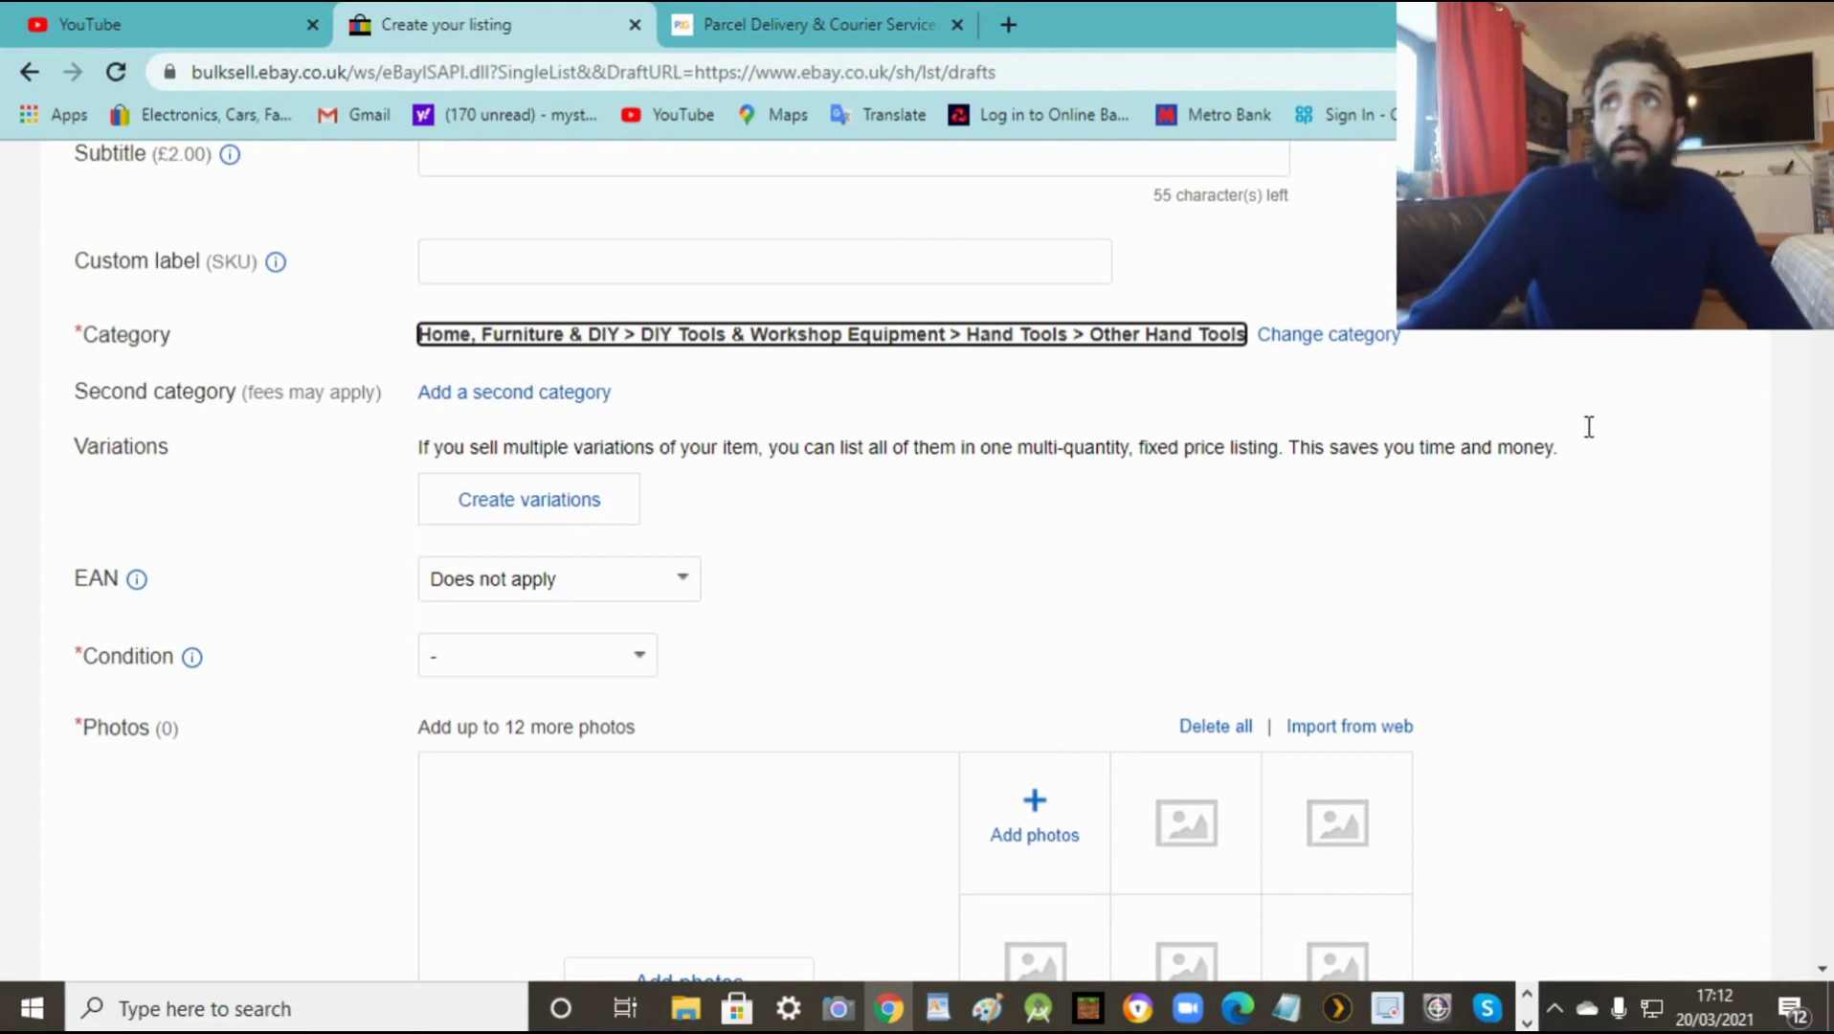
click(909, 341)
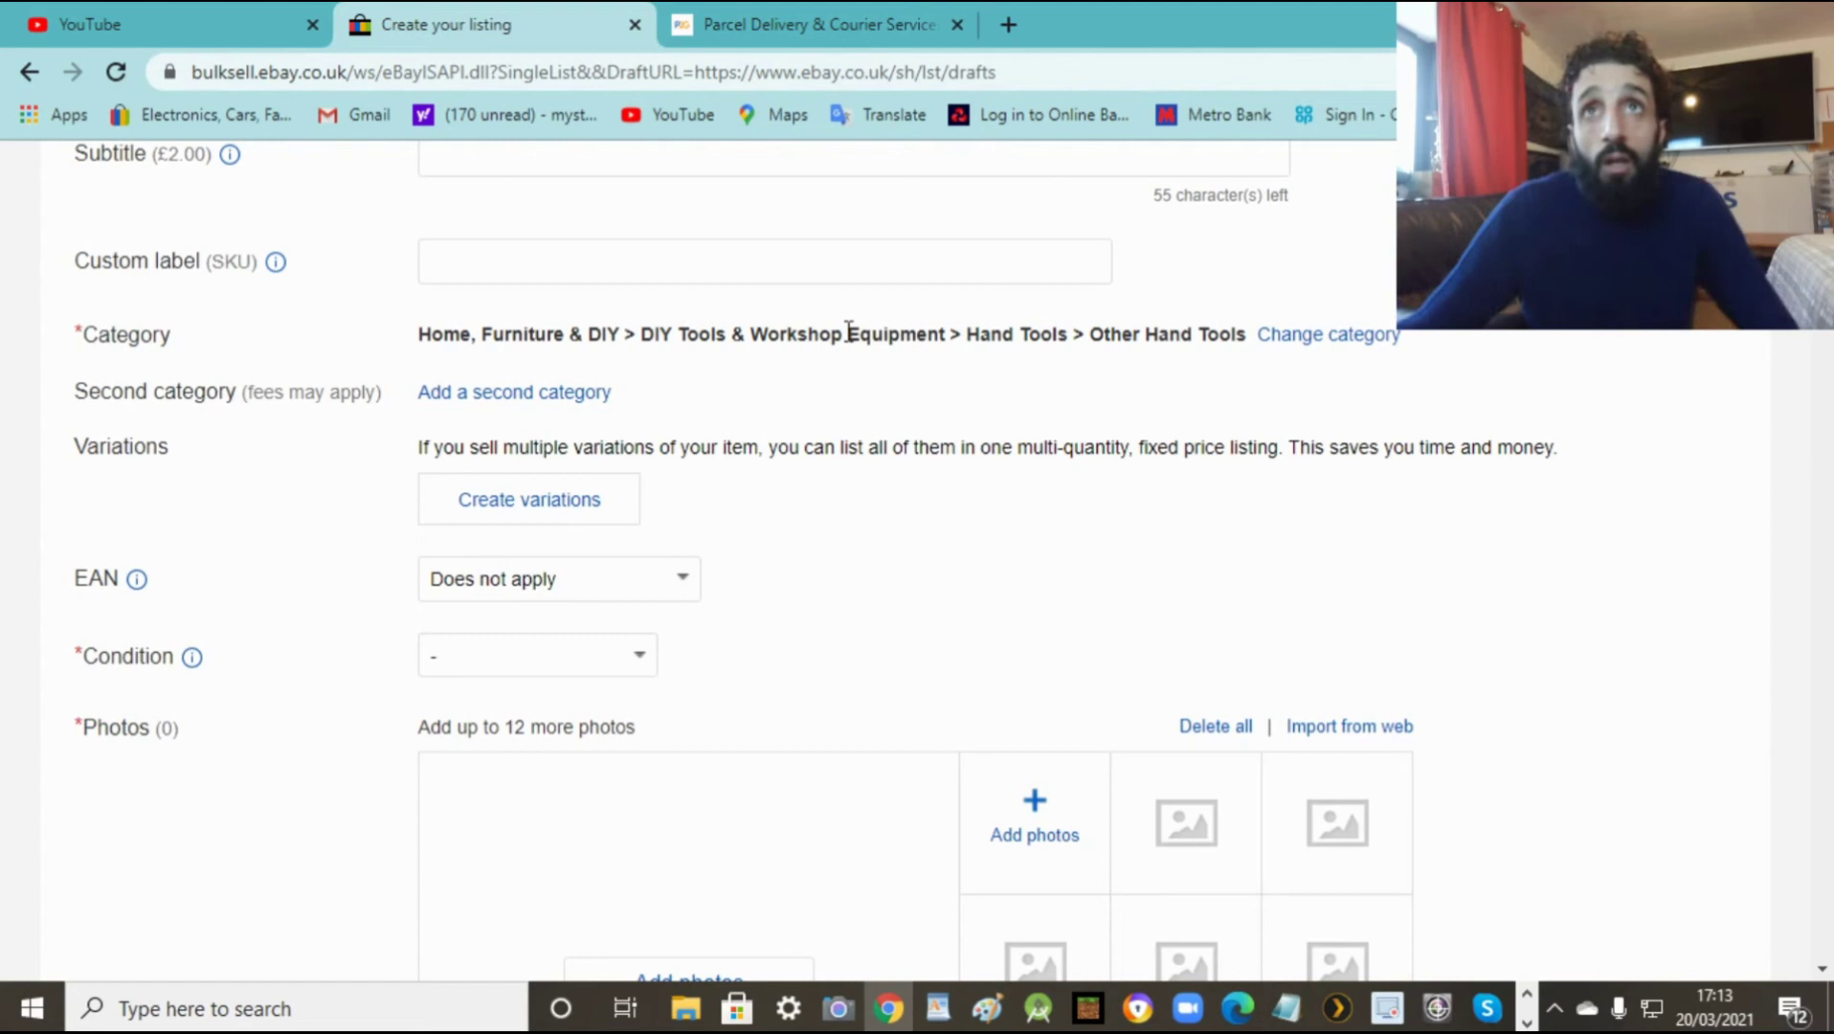
Step: Start creating variations for the listing and remove the default Type and Model attributes
click(555, 512)
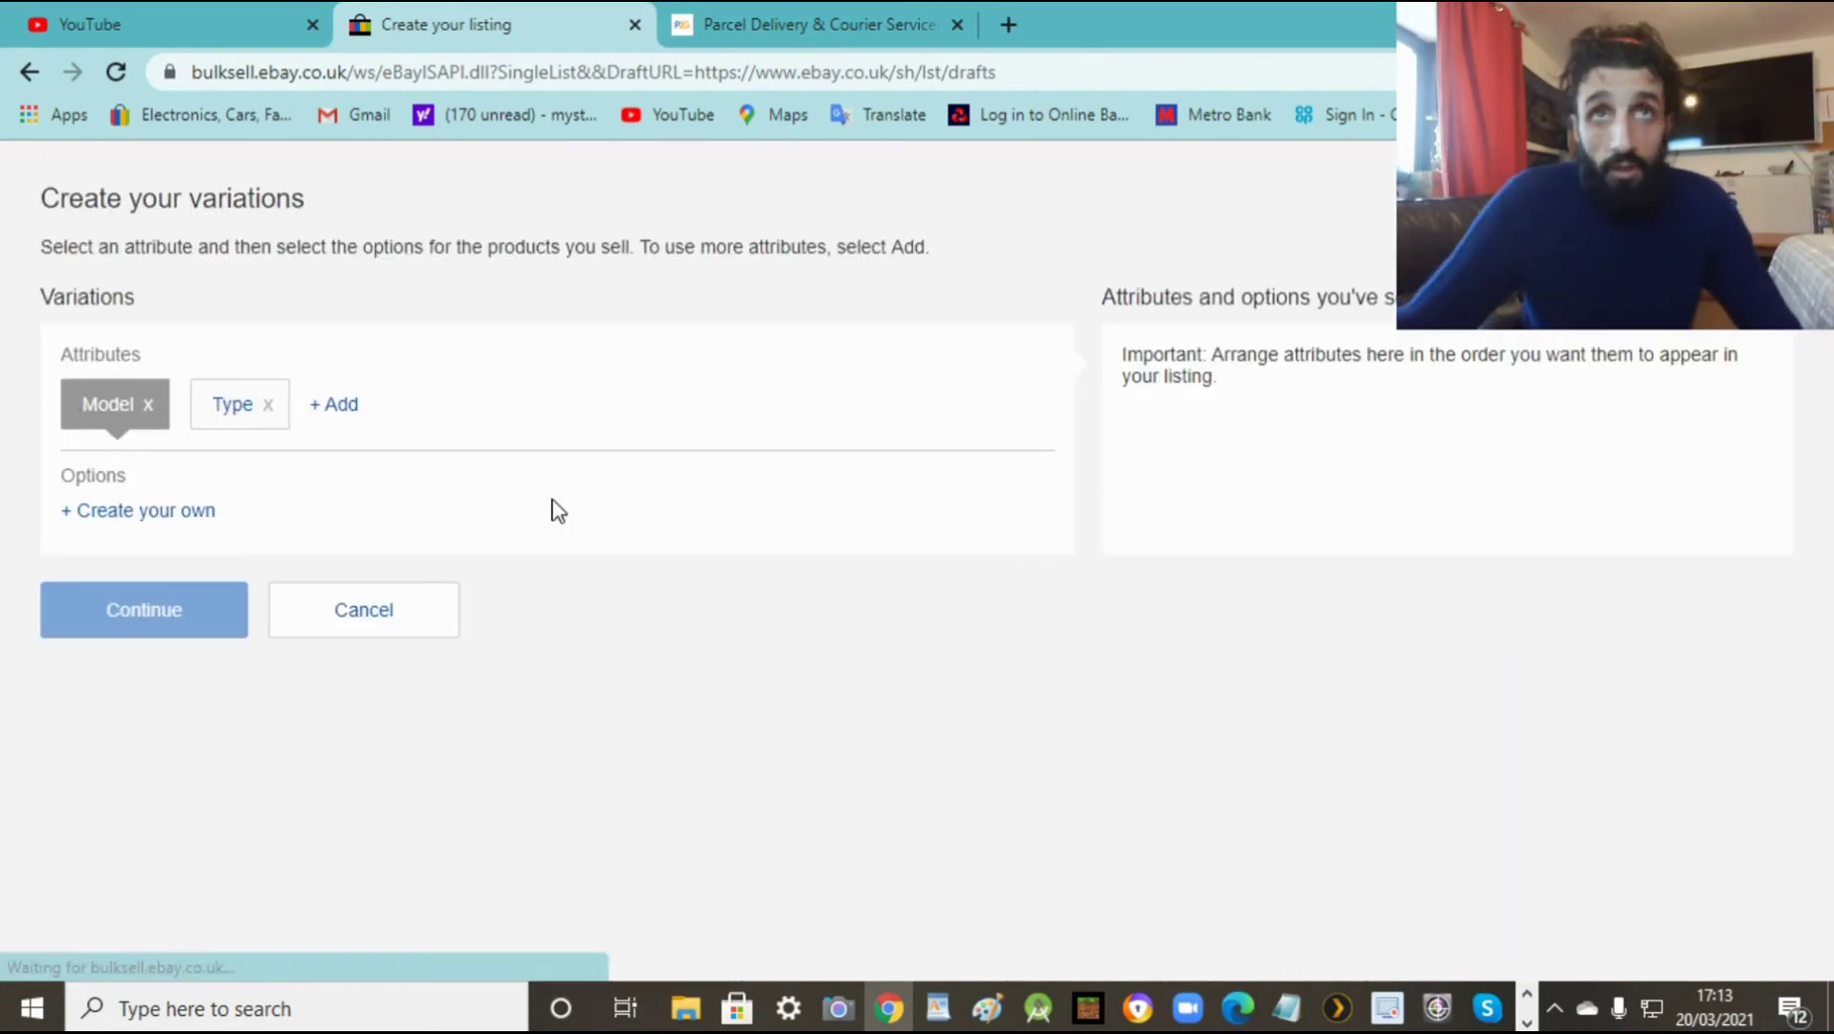
click(268, 405)
click(150, 407)
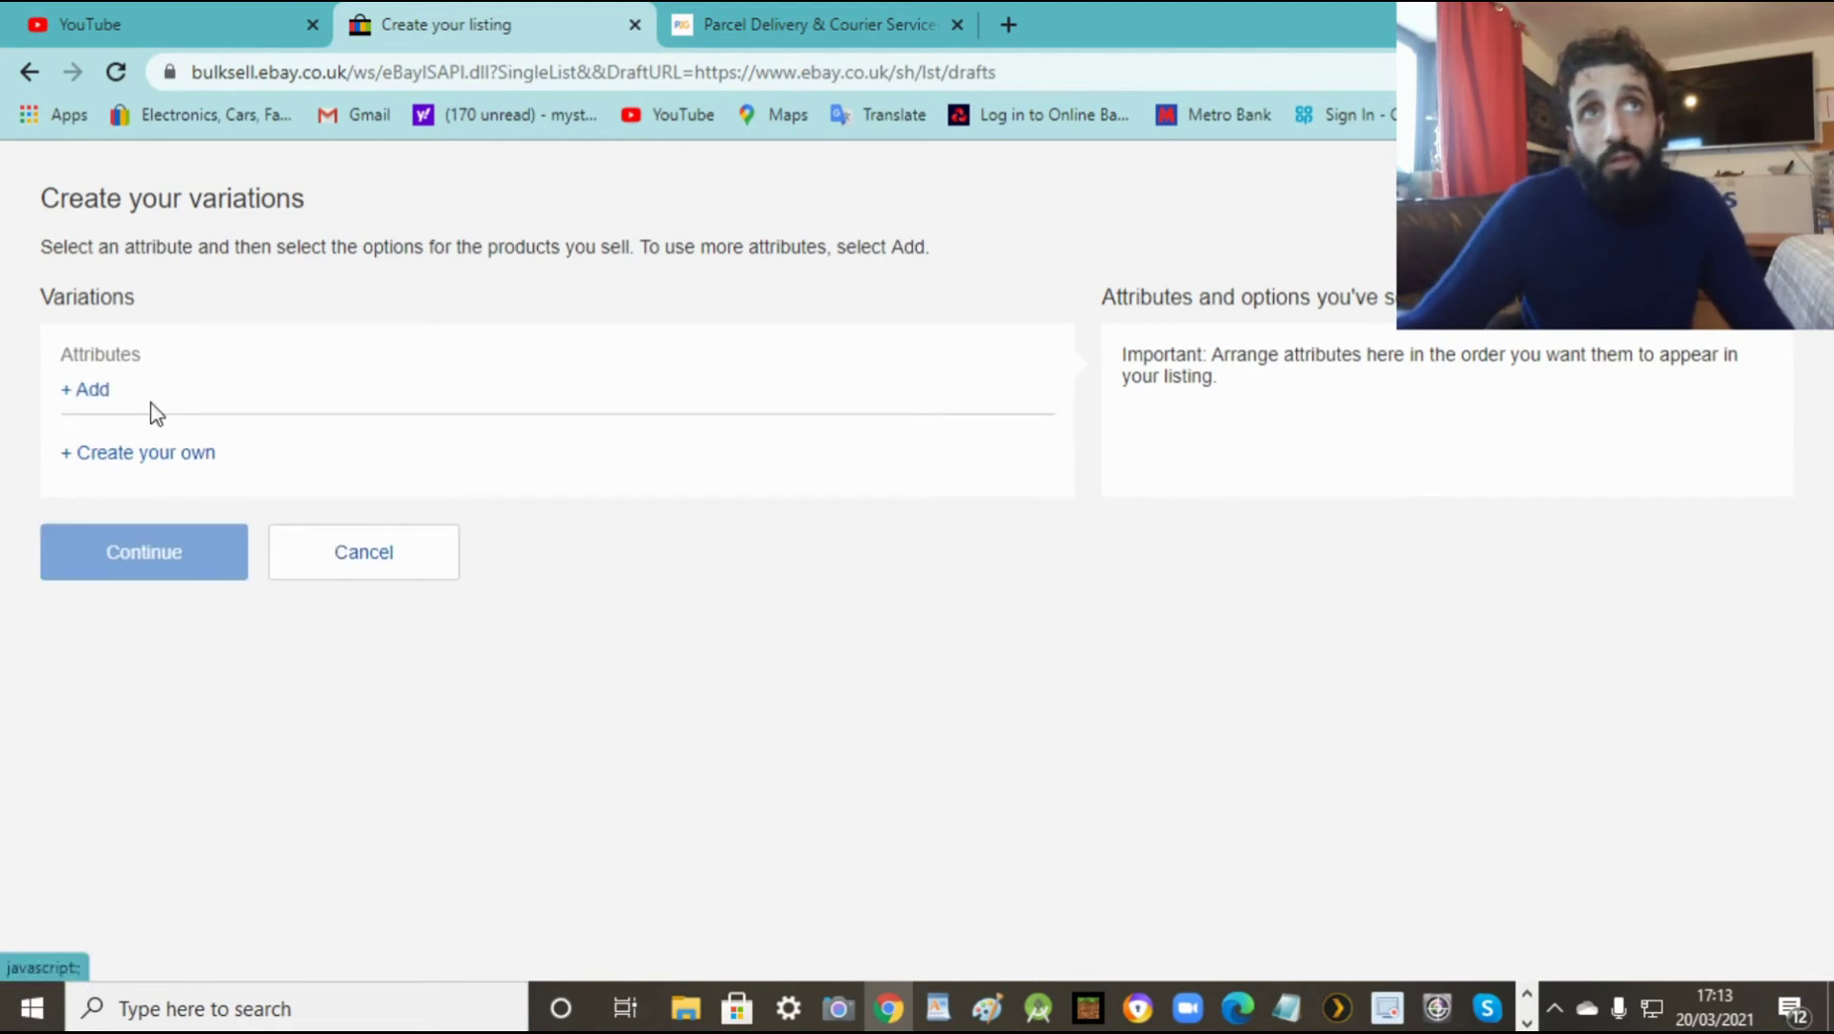
Step: Add a custom variation attribute named "CHOOSE WHAT TOOL"
click(88, 393)
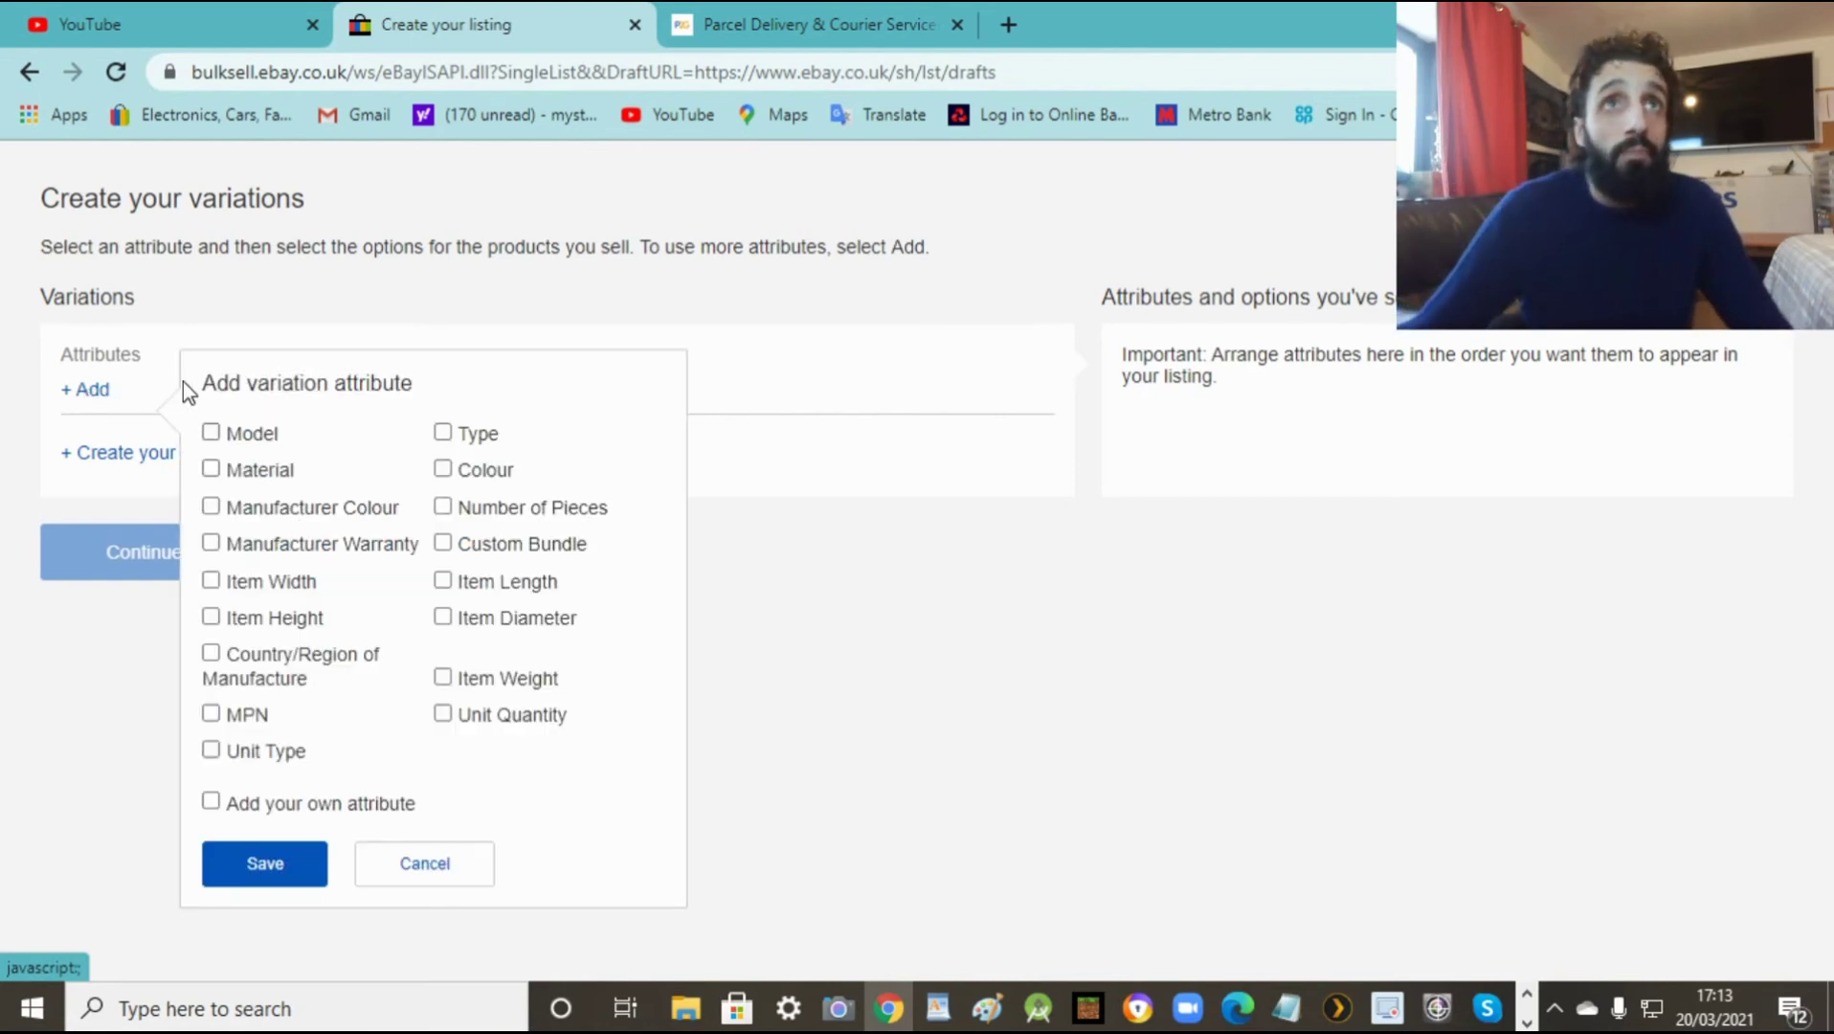
click(211, 804)
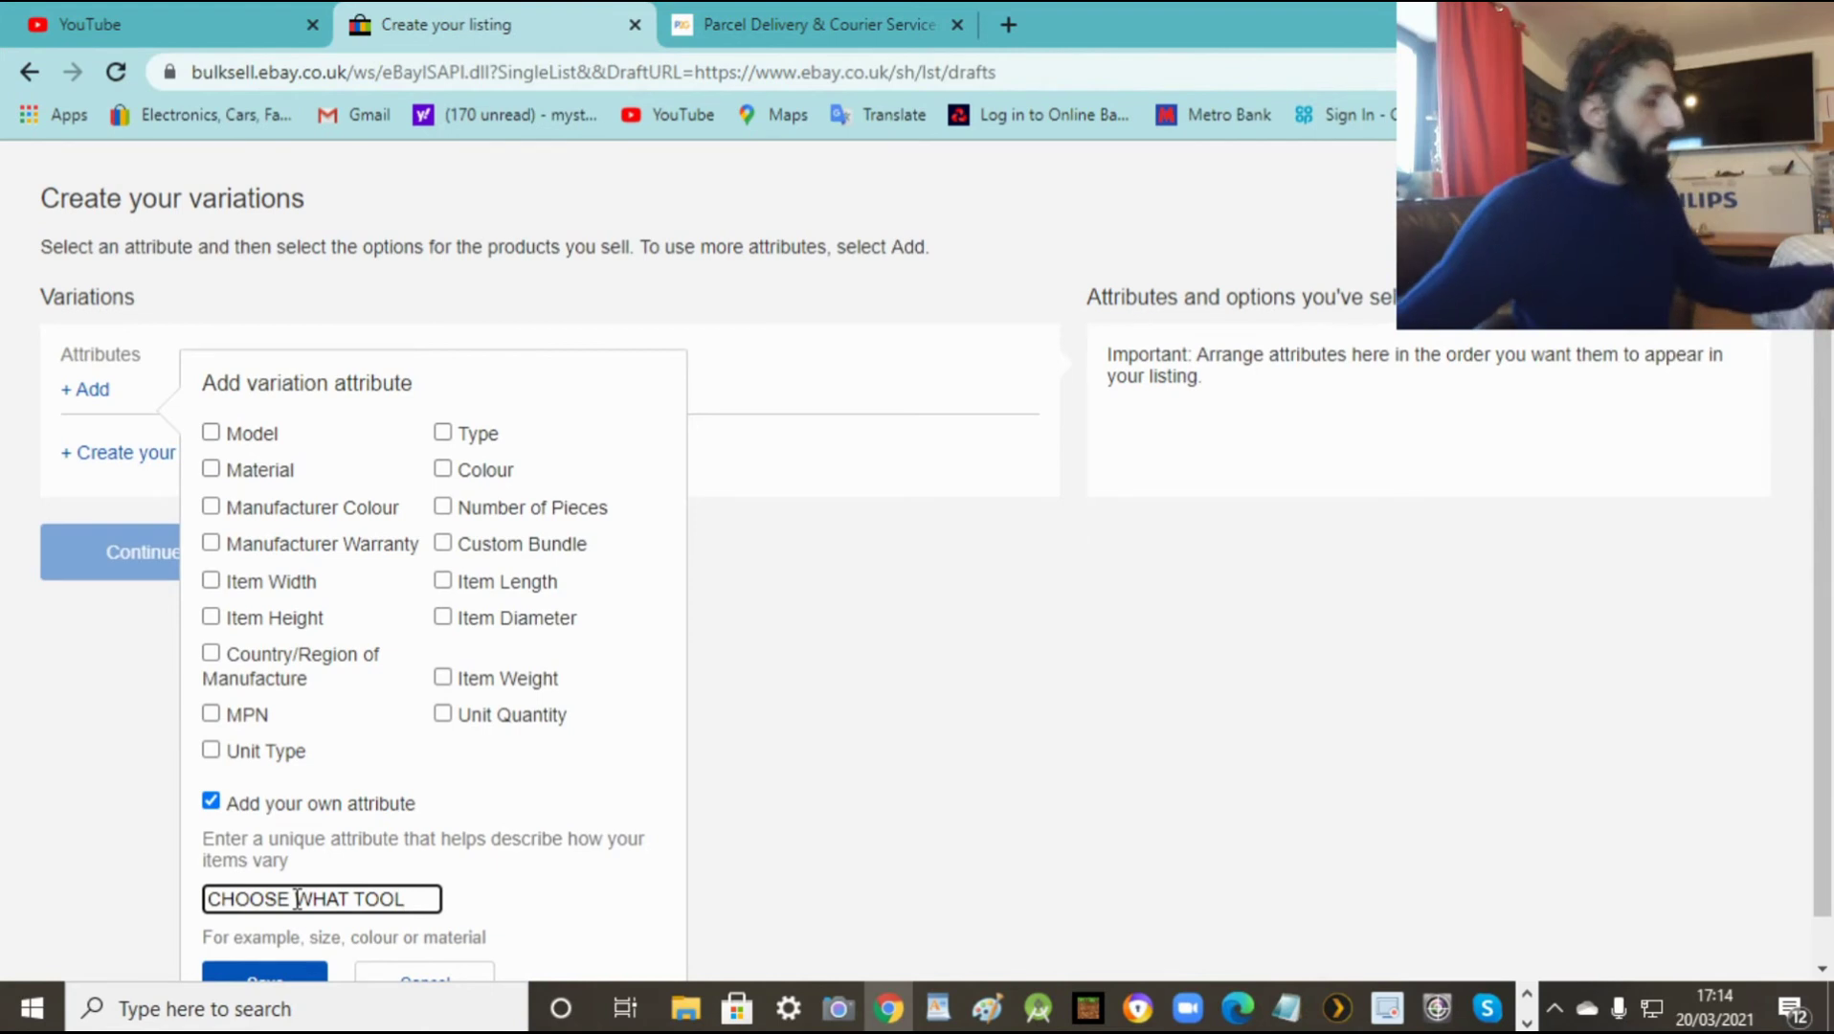
click(232, 971)
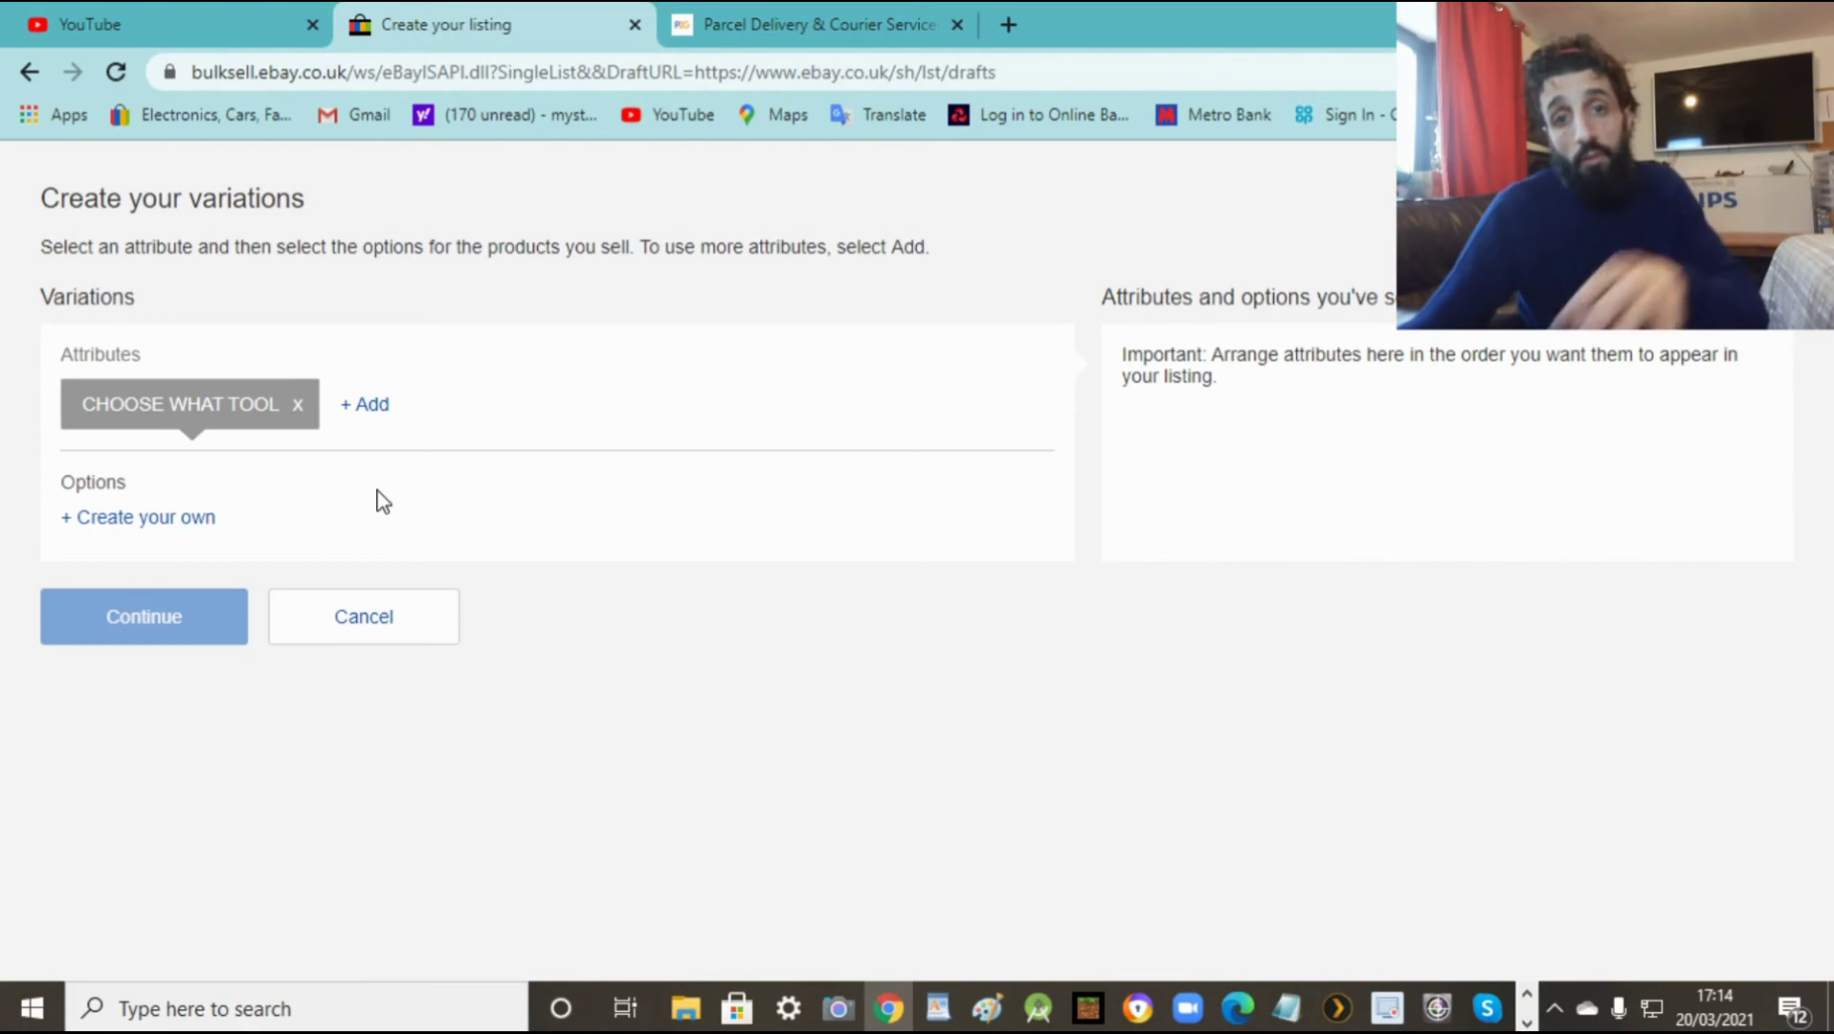
Step: Create the custom options "mini hammer" and "magnetic leveler" for the CHOOSE WHAT TOOL attribute
click(119, 522)
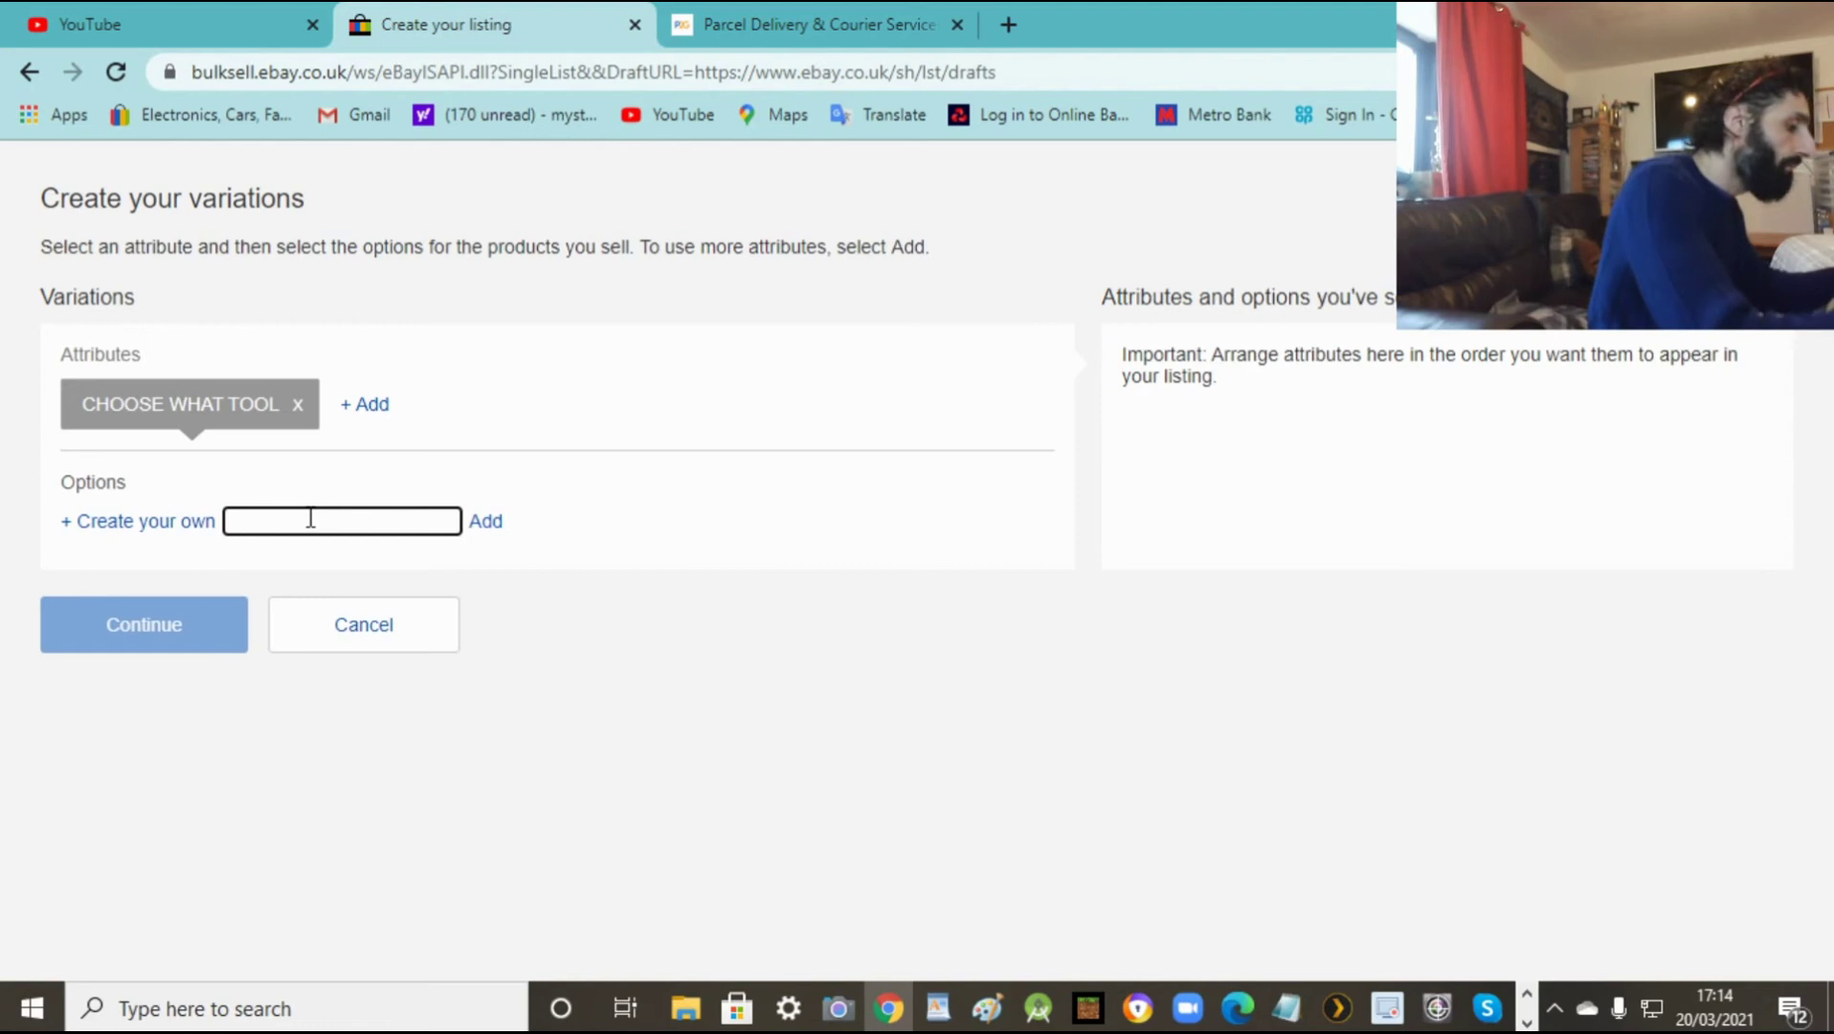
text(mi)
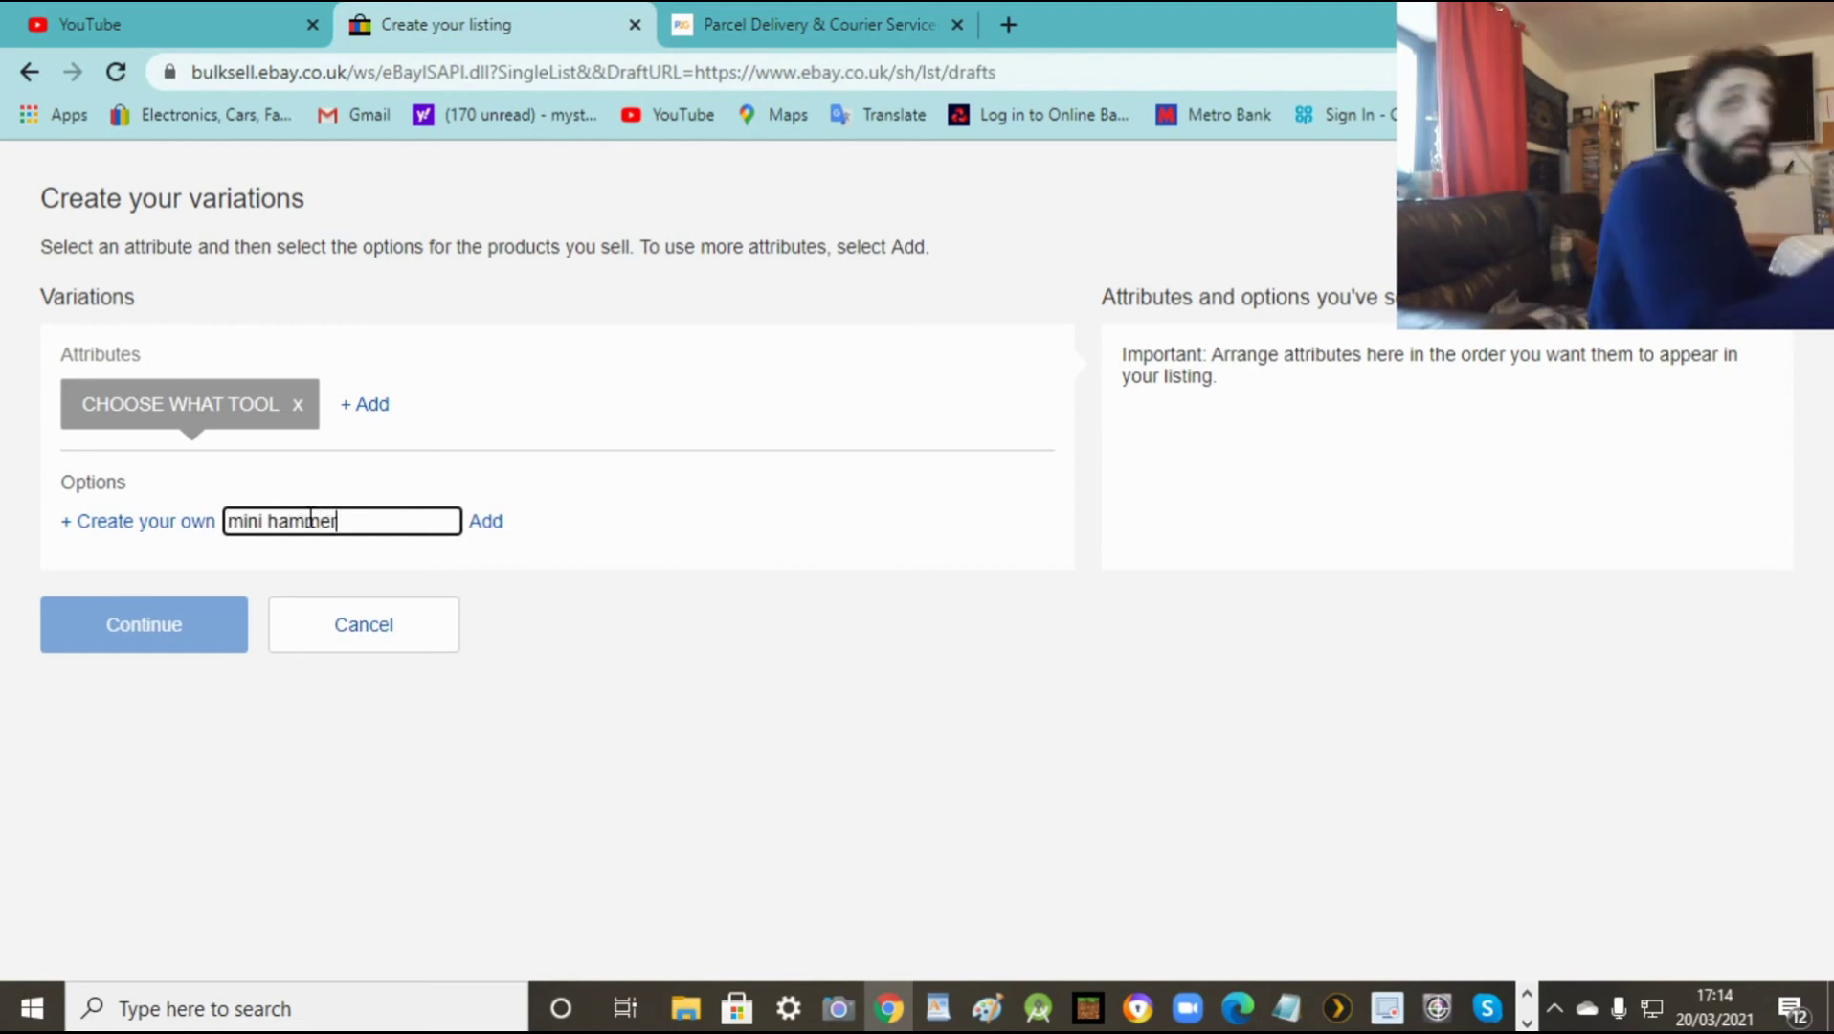
text(ni hammer)
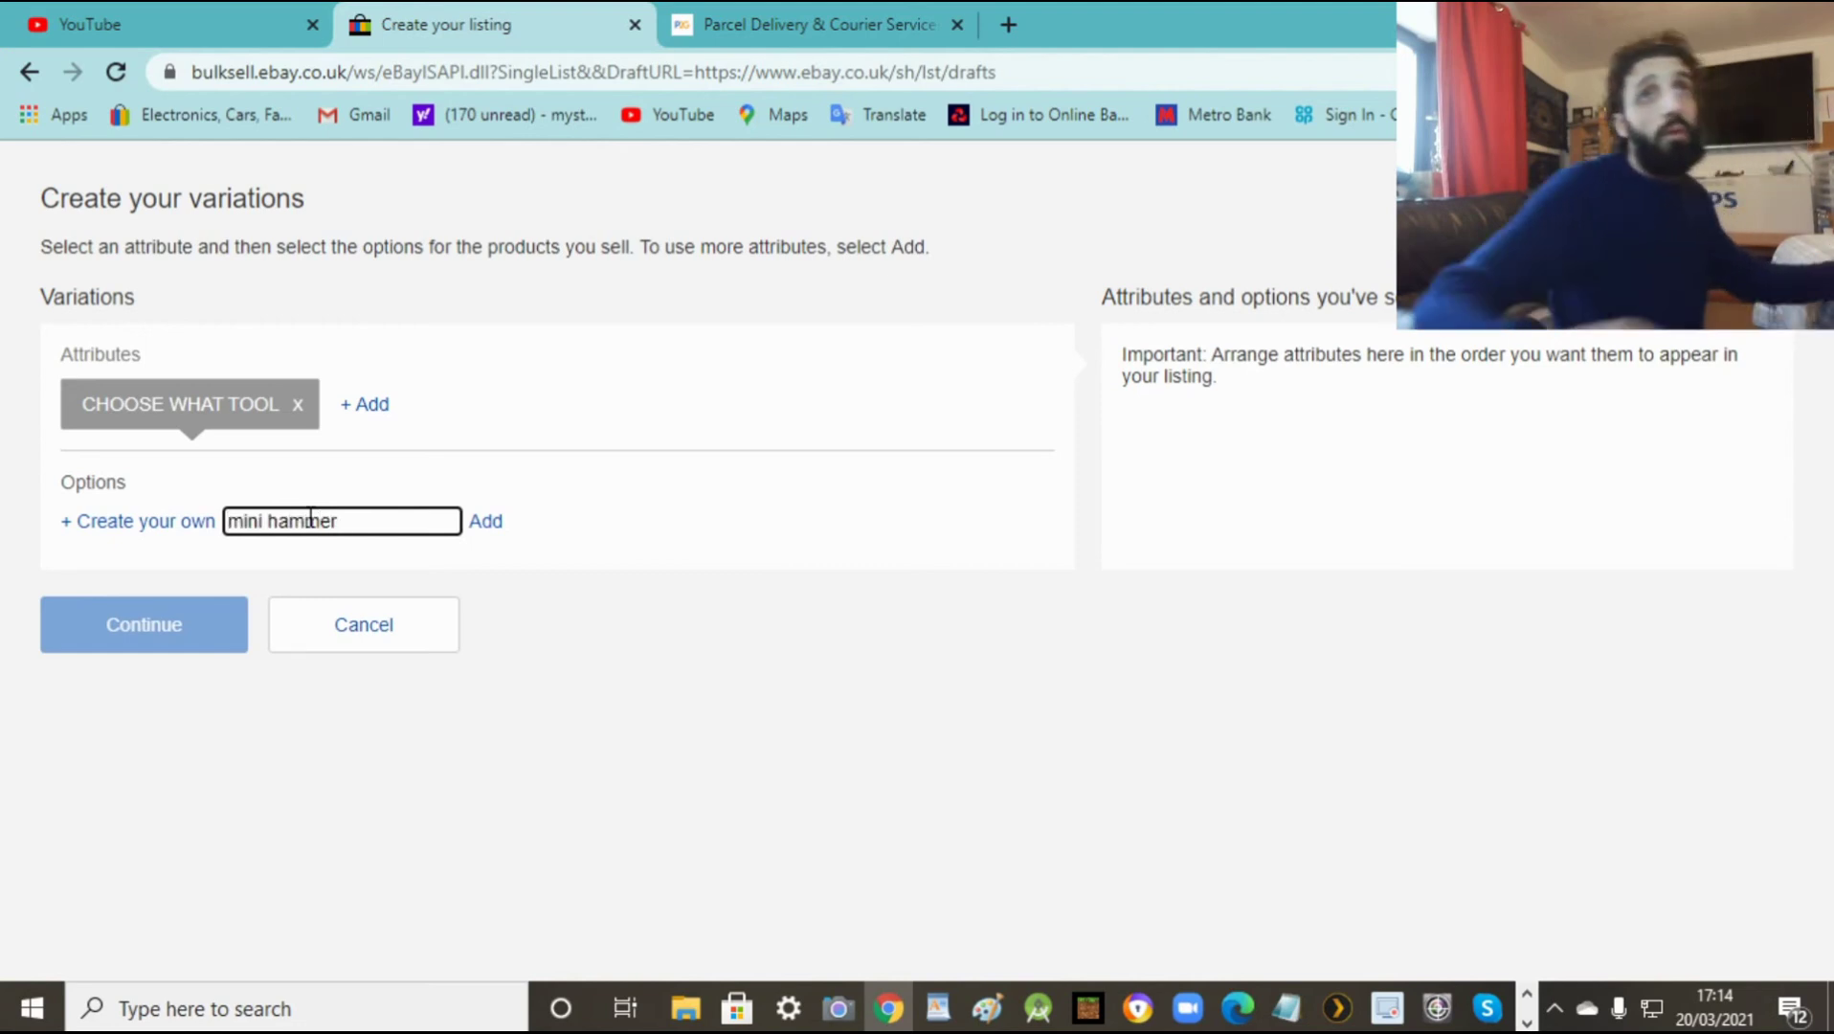
click(486, 523)
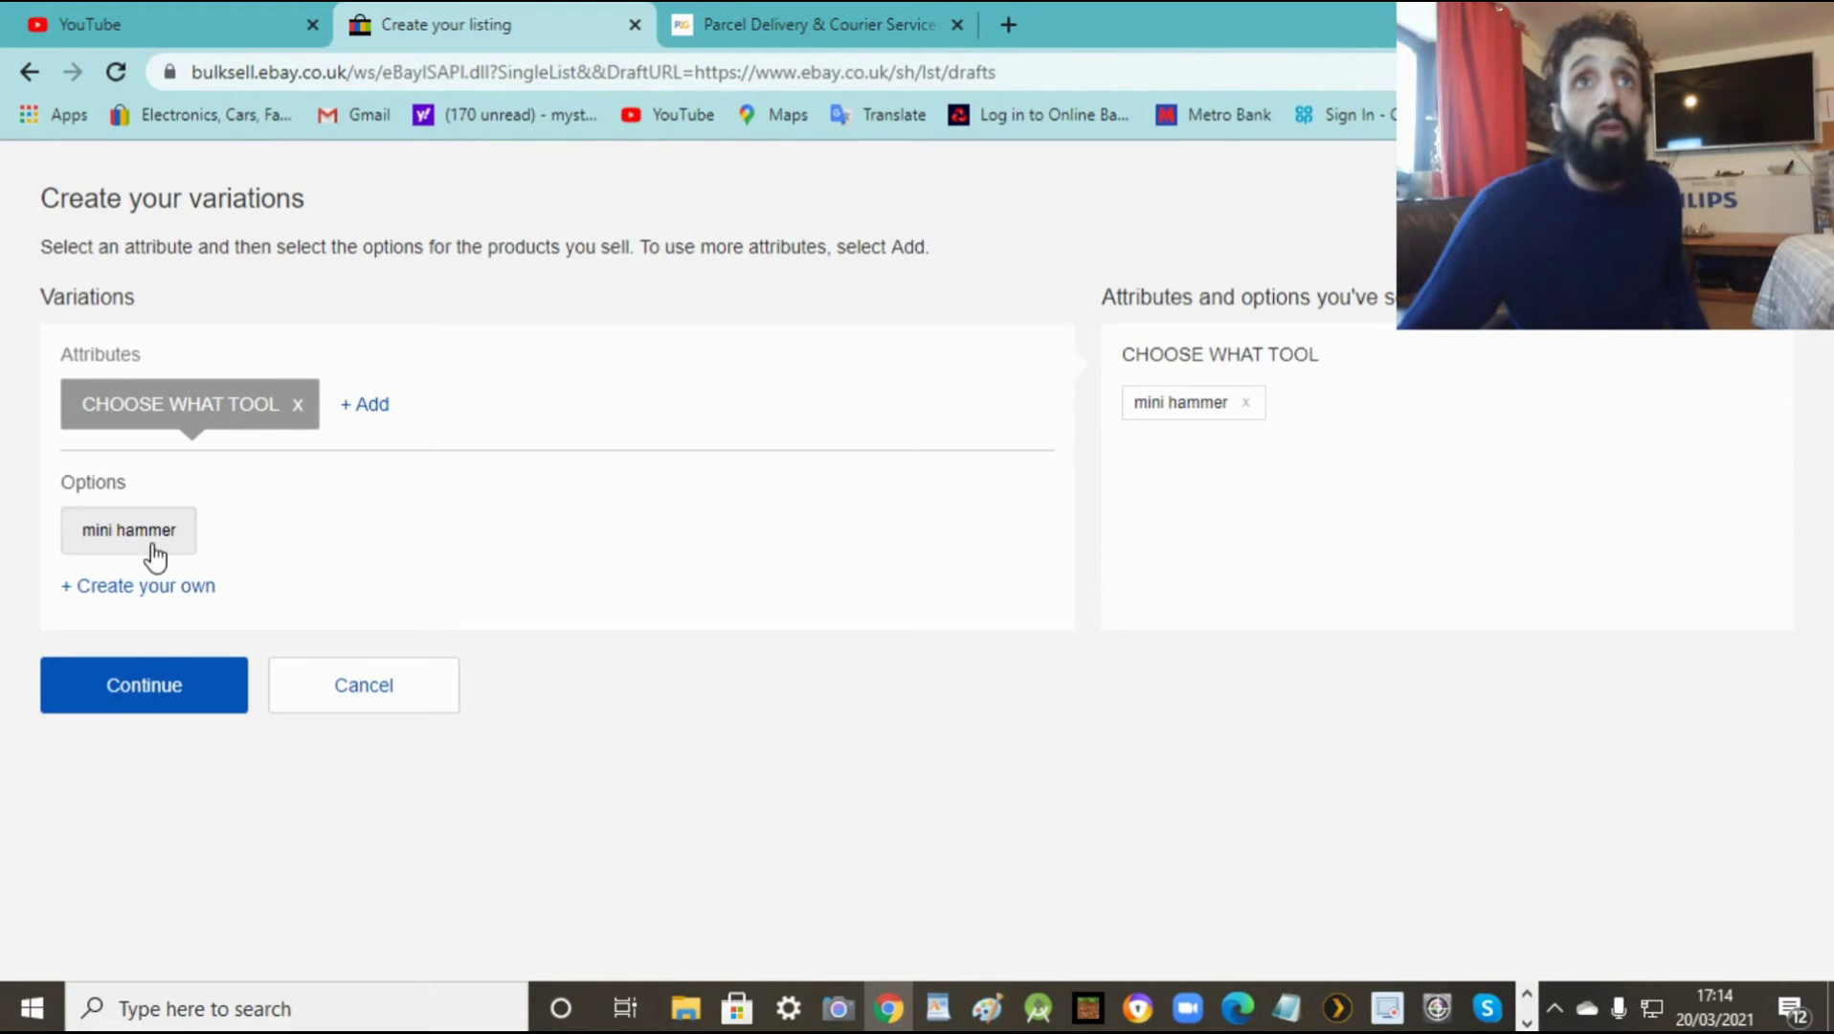
click(120, 598)
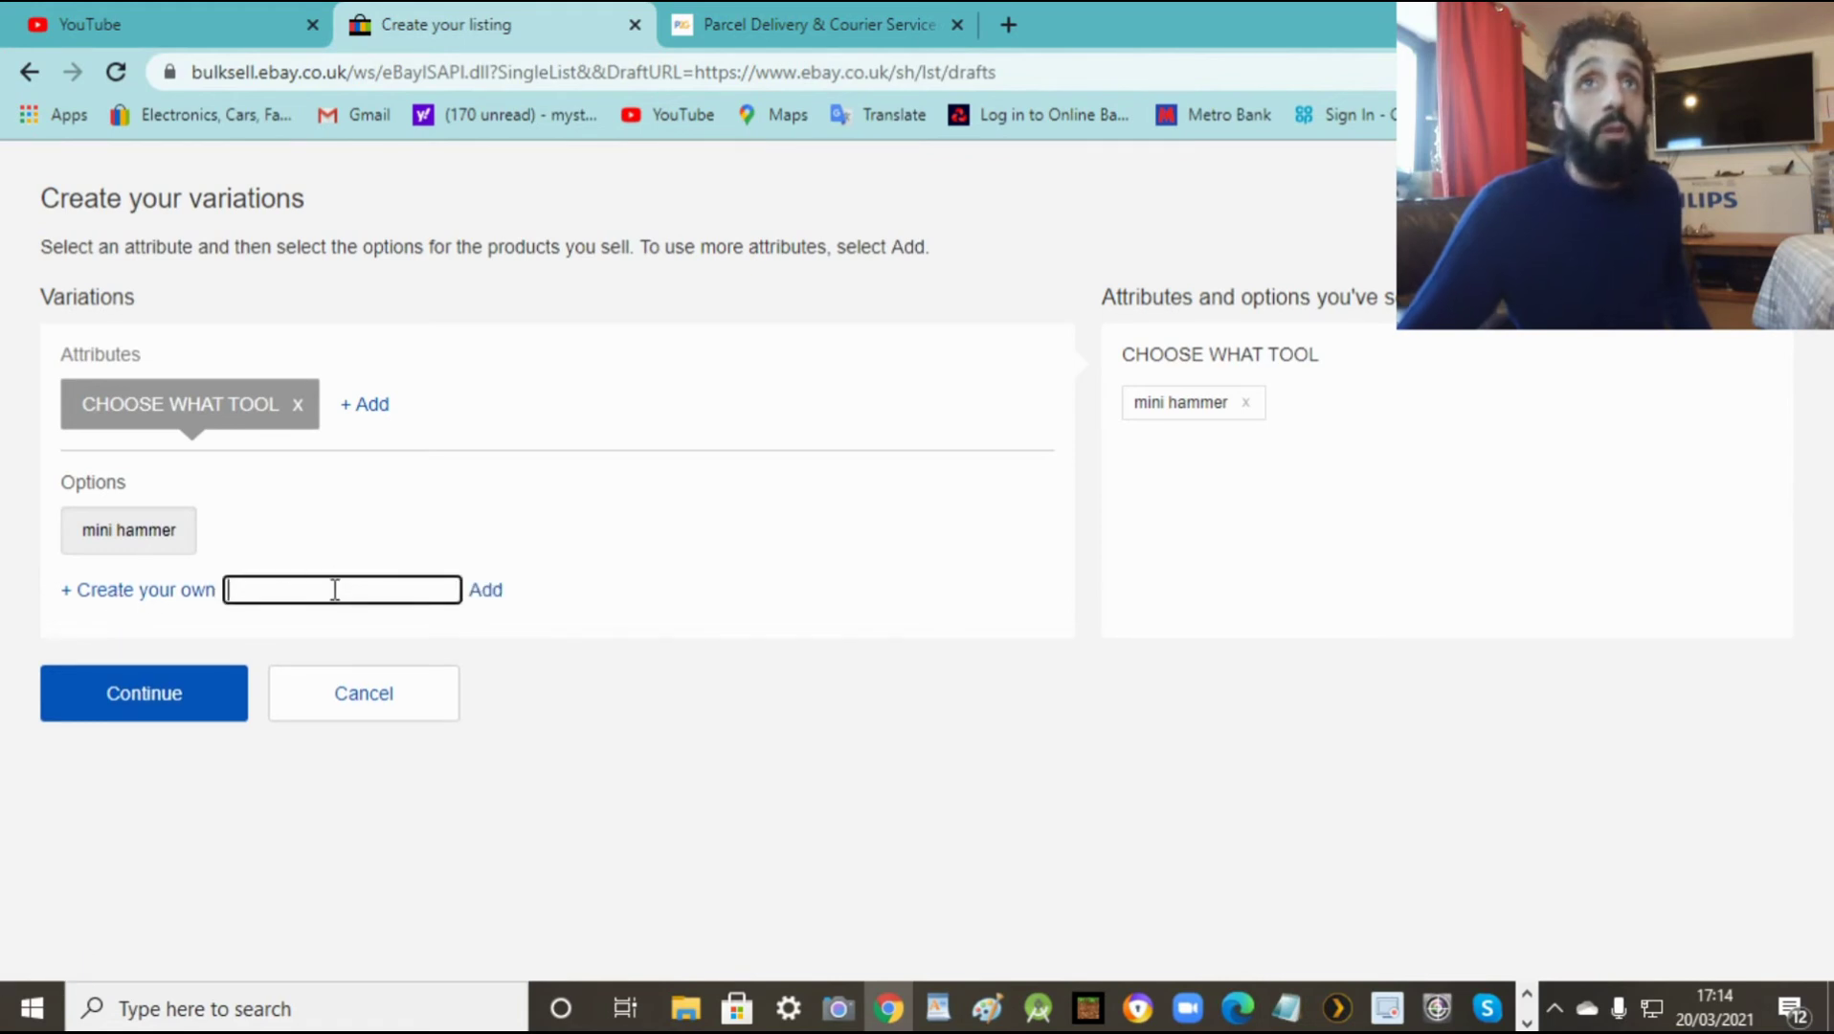
text(magnetic)
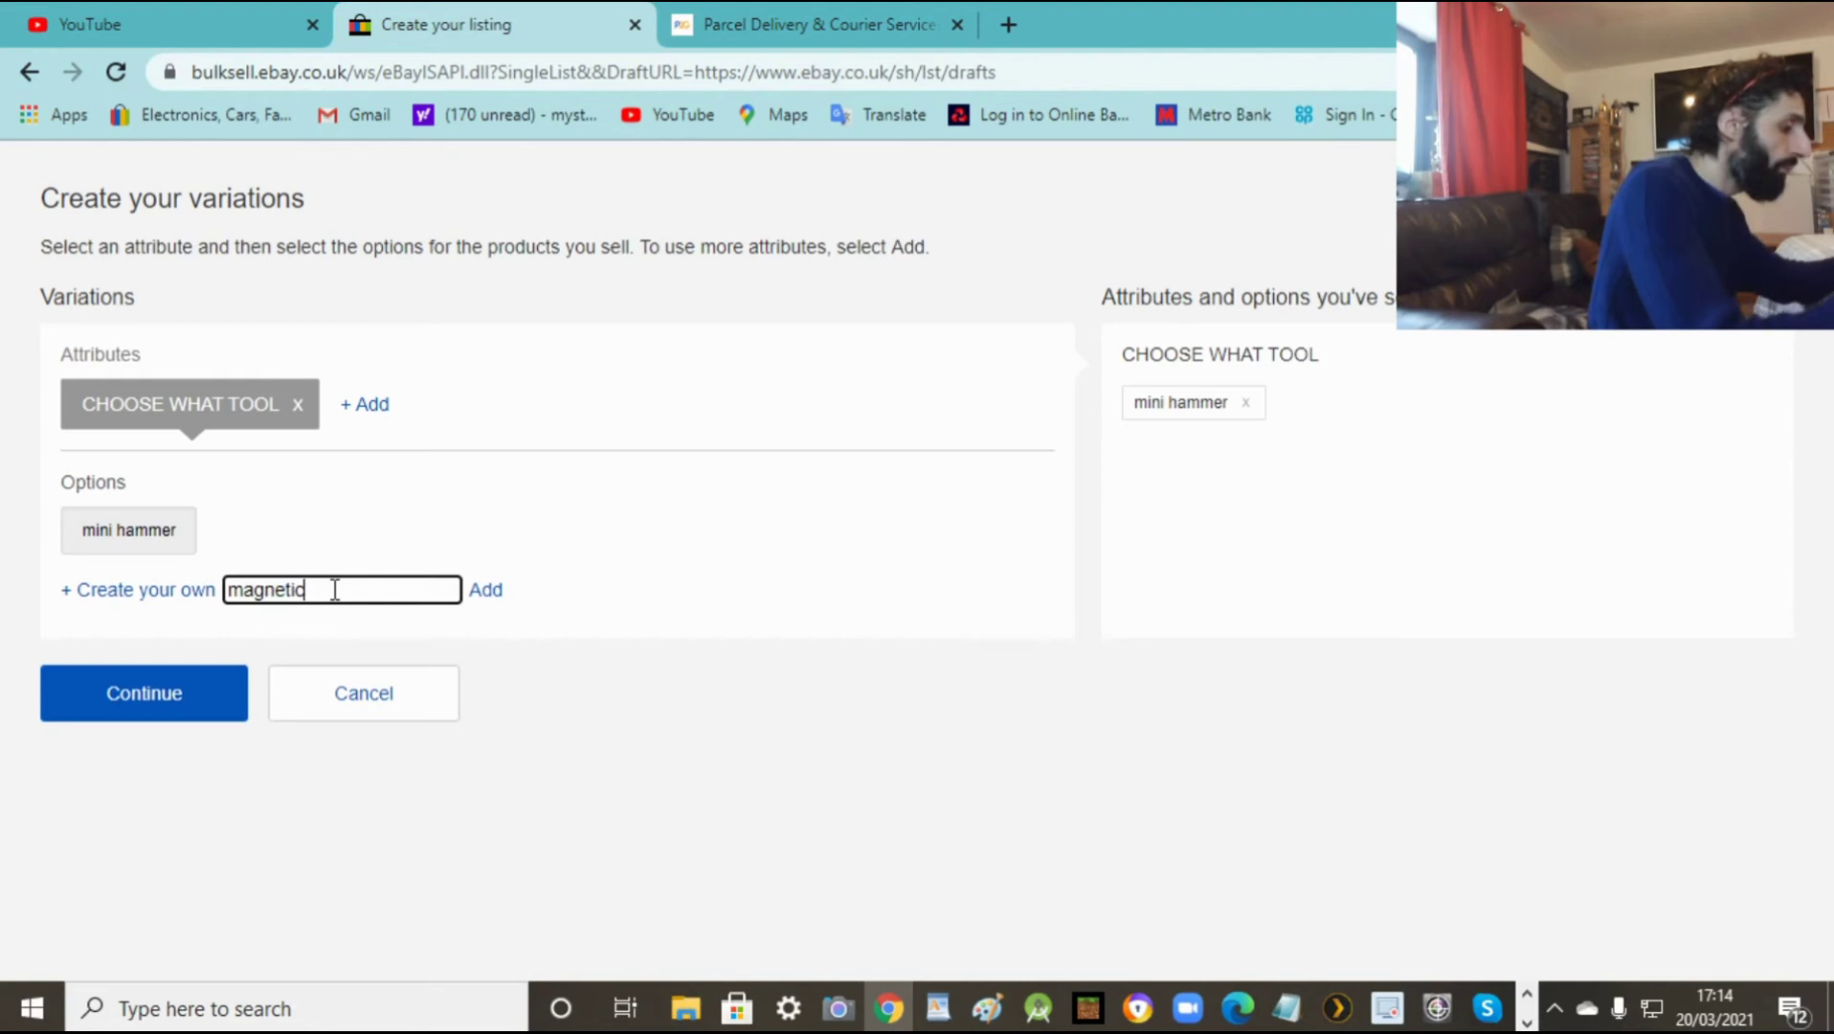
text( leveler)
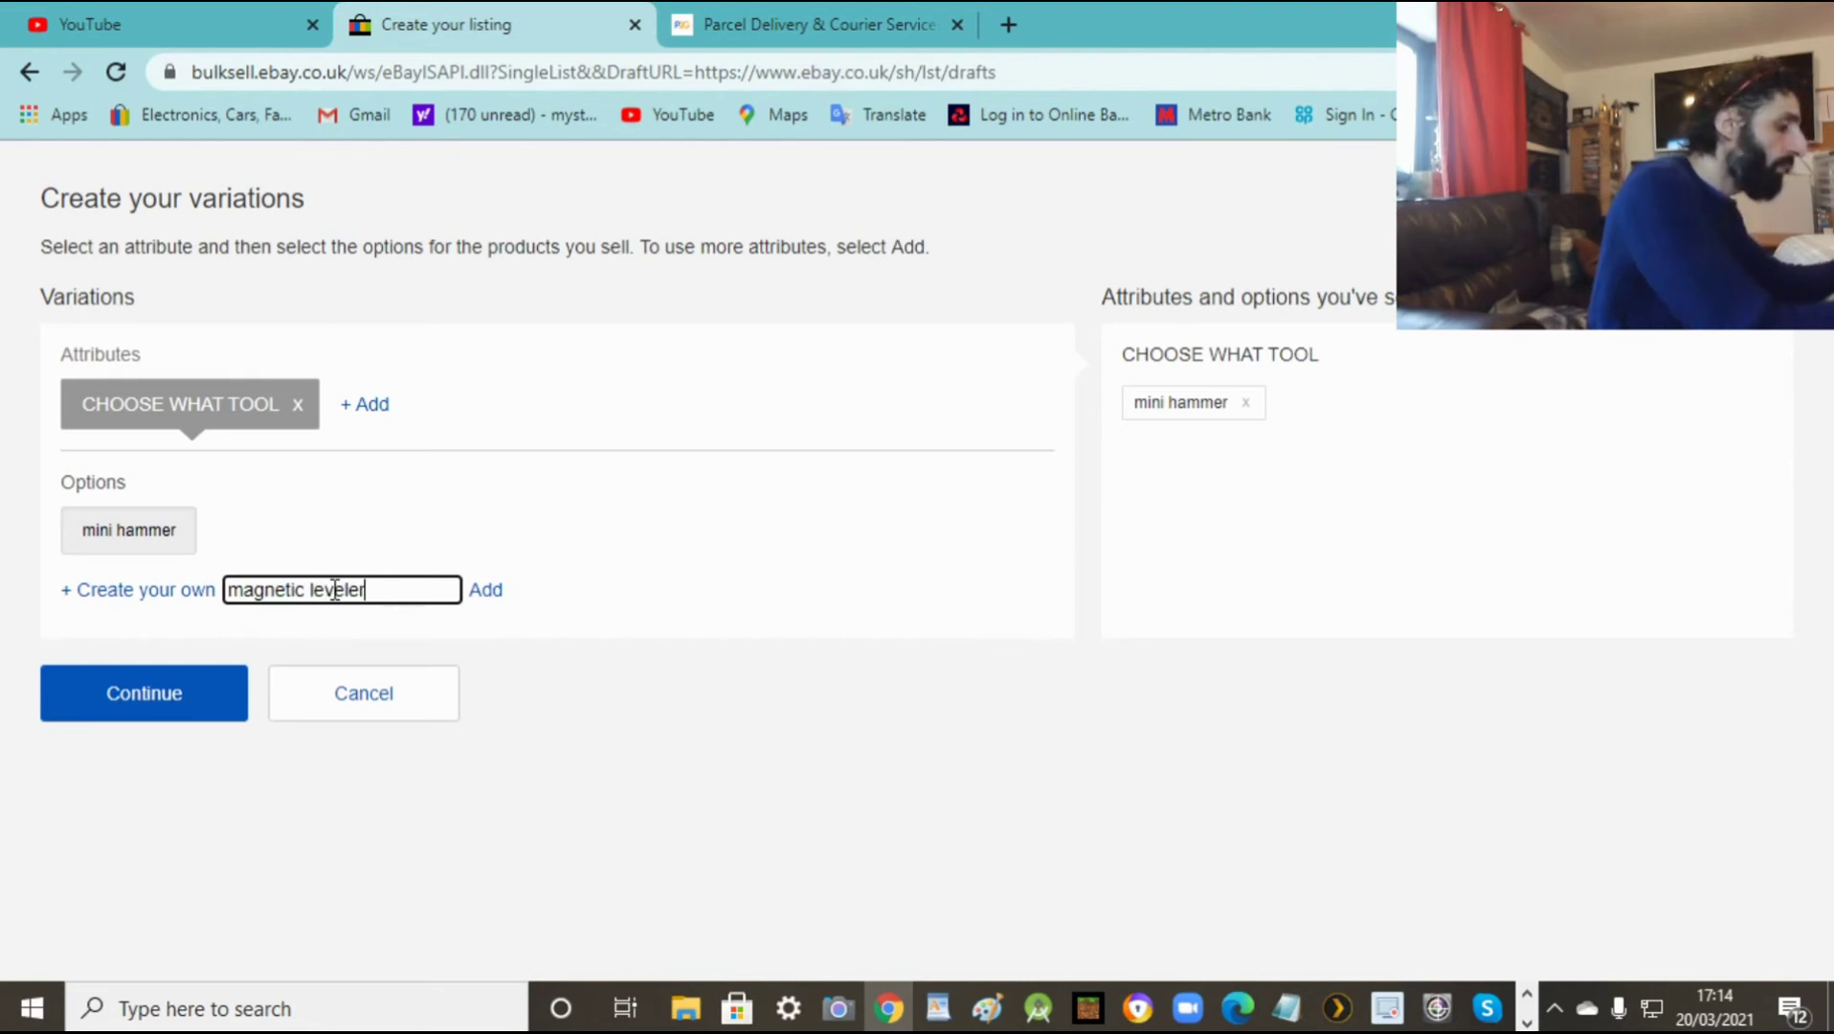
click(484, 591)
Step: Create the custom options "pliers" and "multifunction screwdriver with bits" for the CHOOSE WHAT TOOL attribute
click(174, 591)
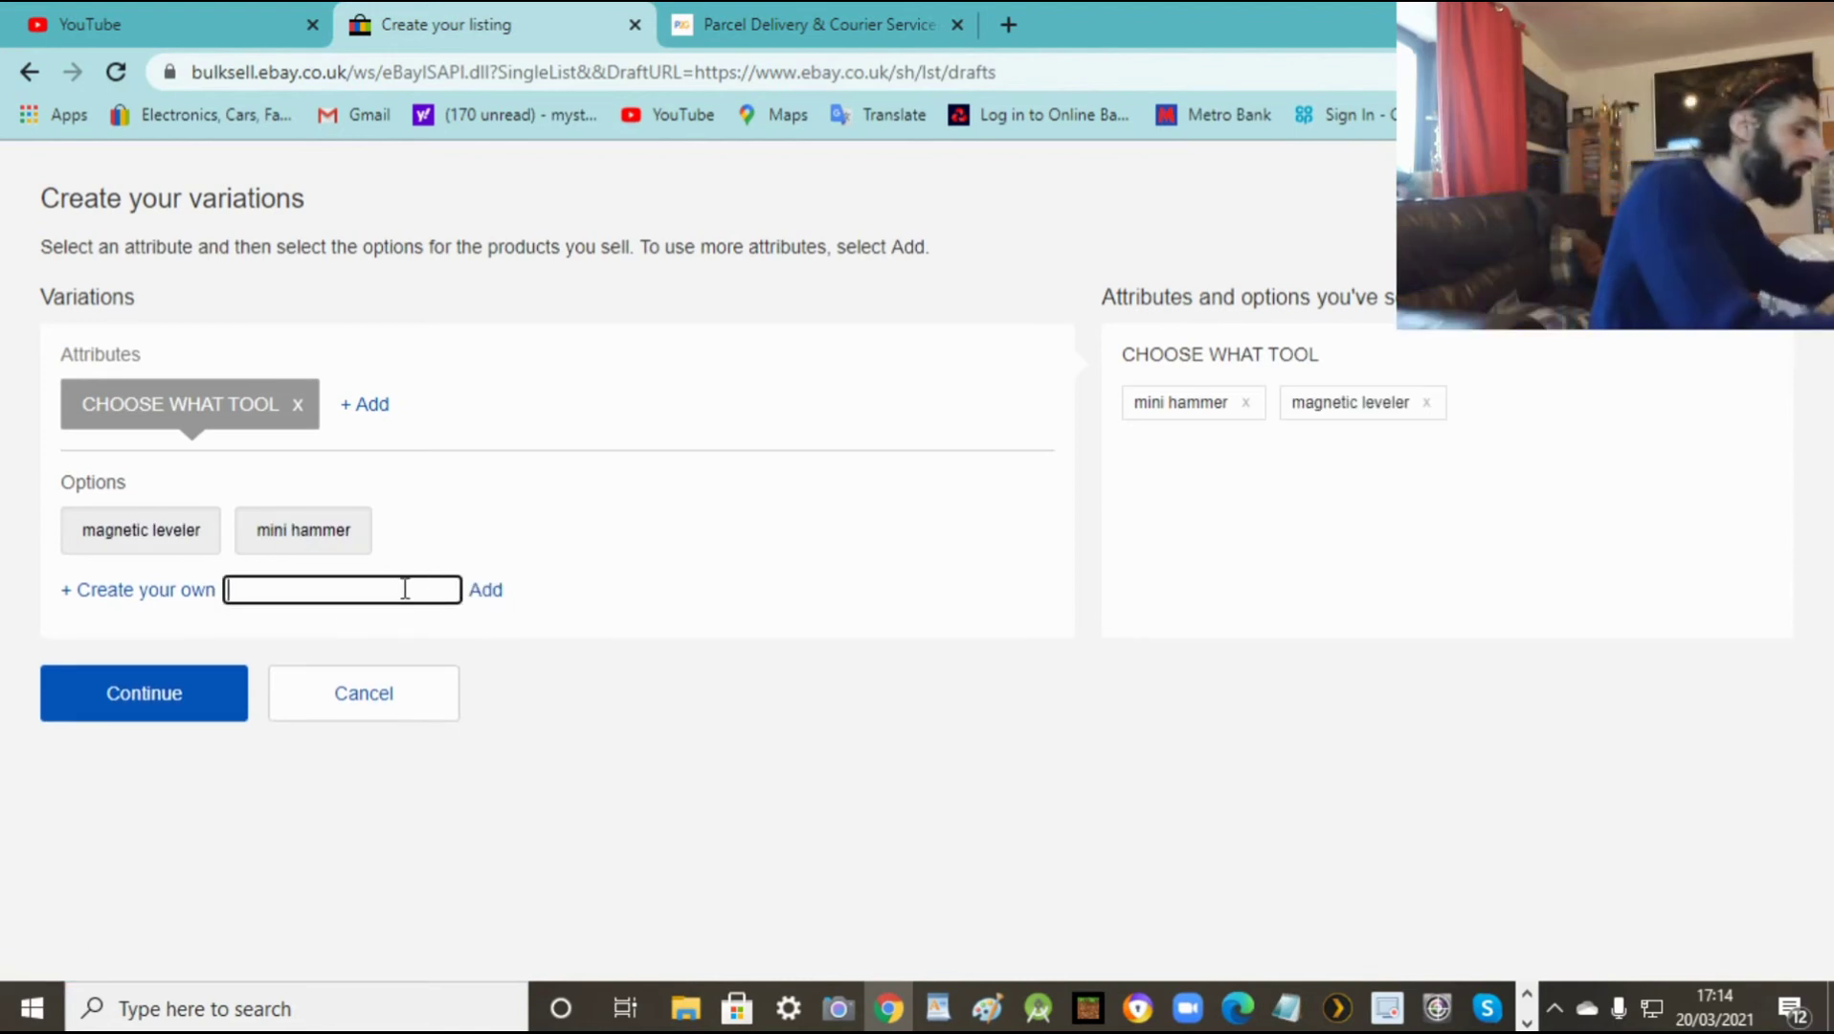
text(pliers)
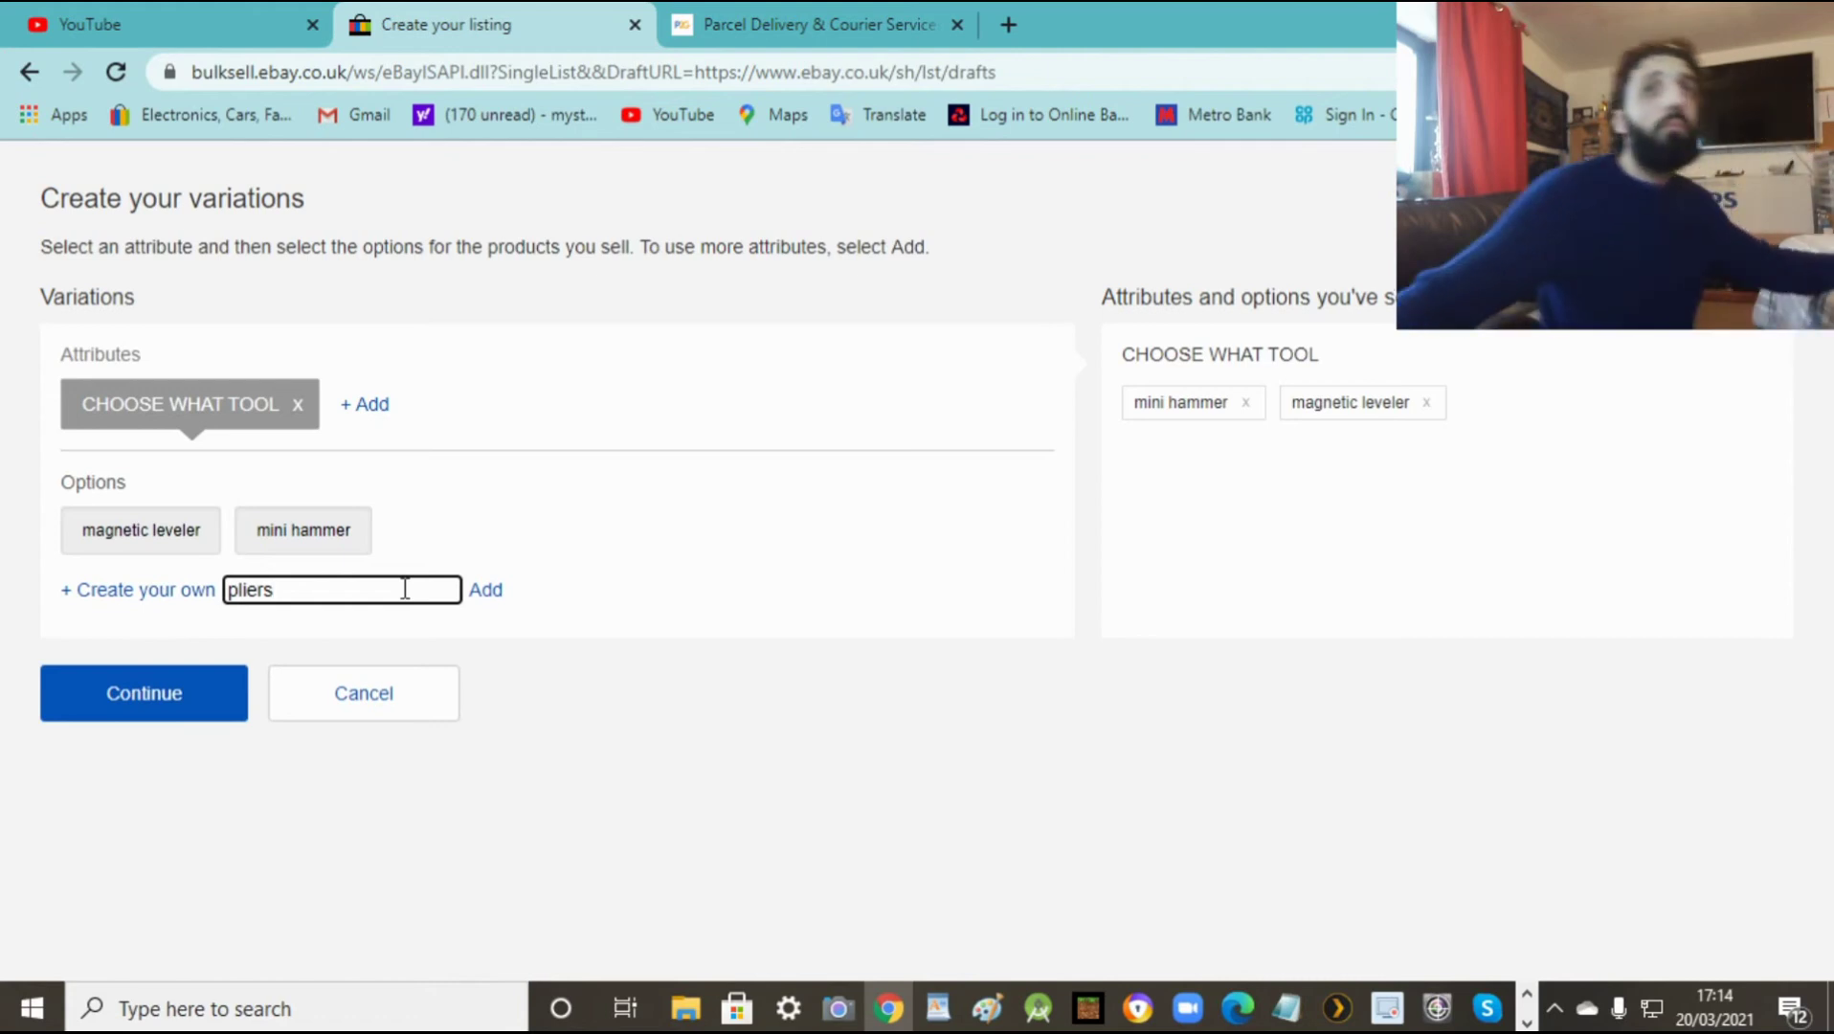
click(492, 595)
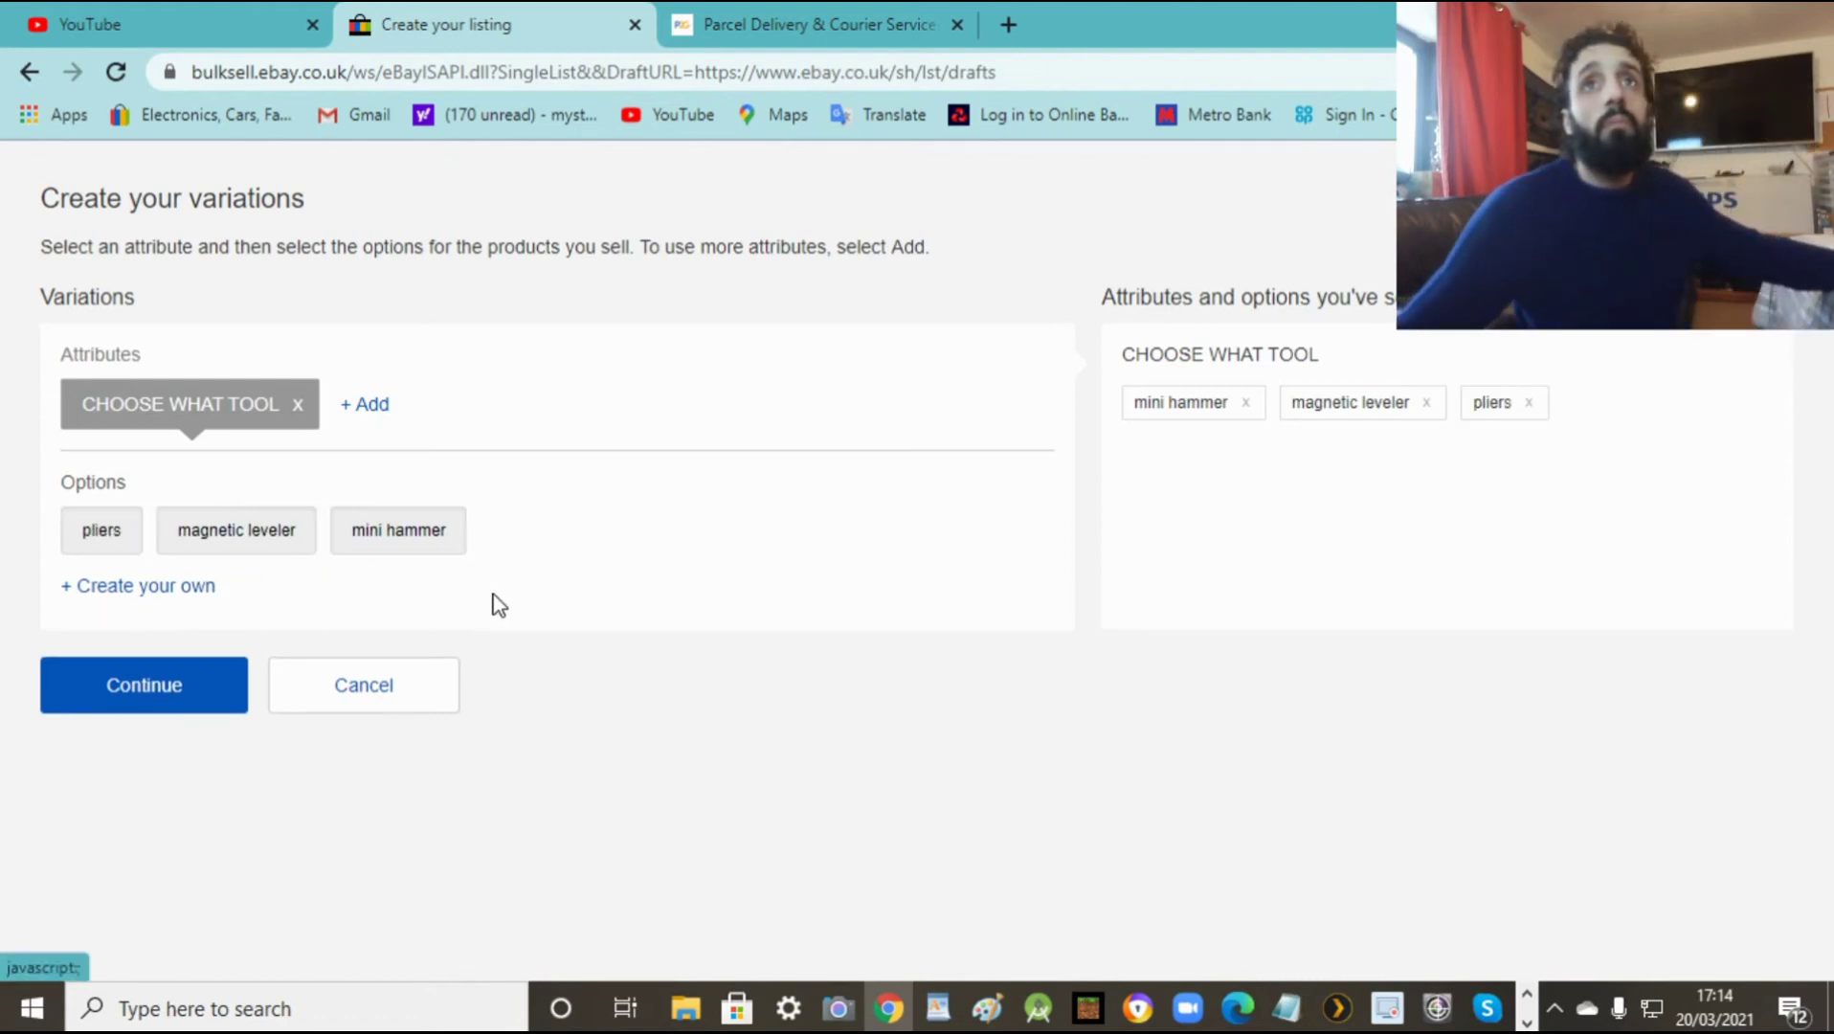
click(146, 596)
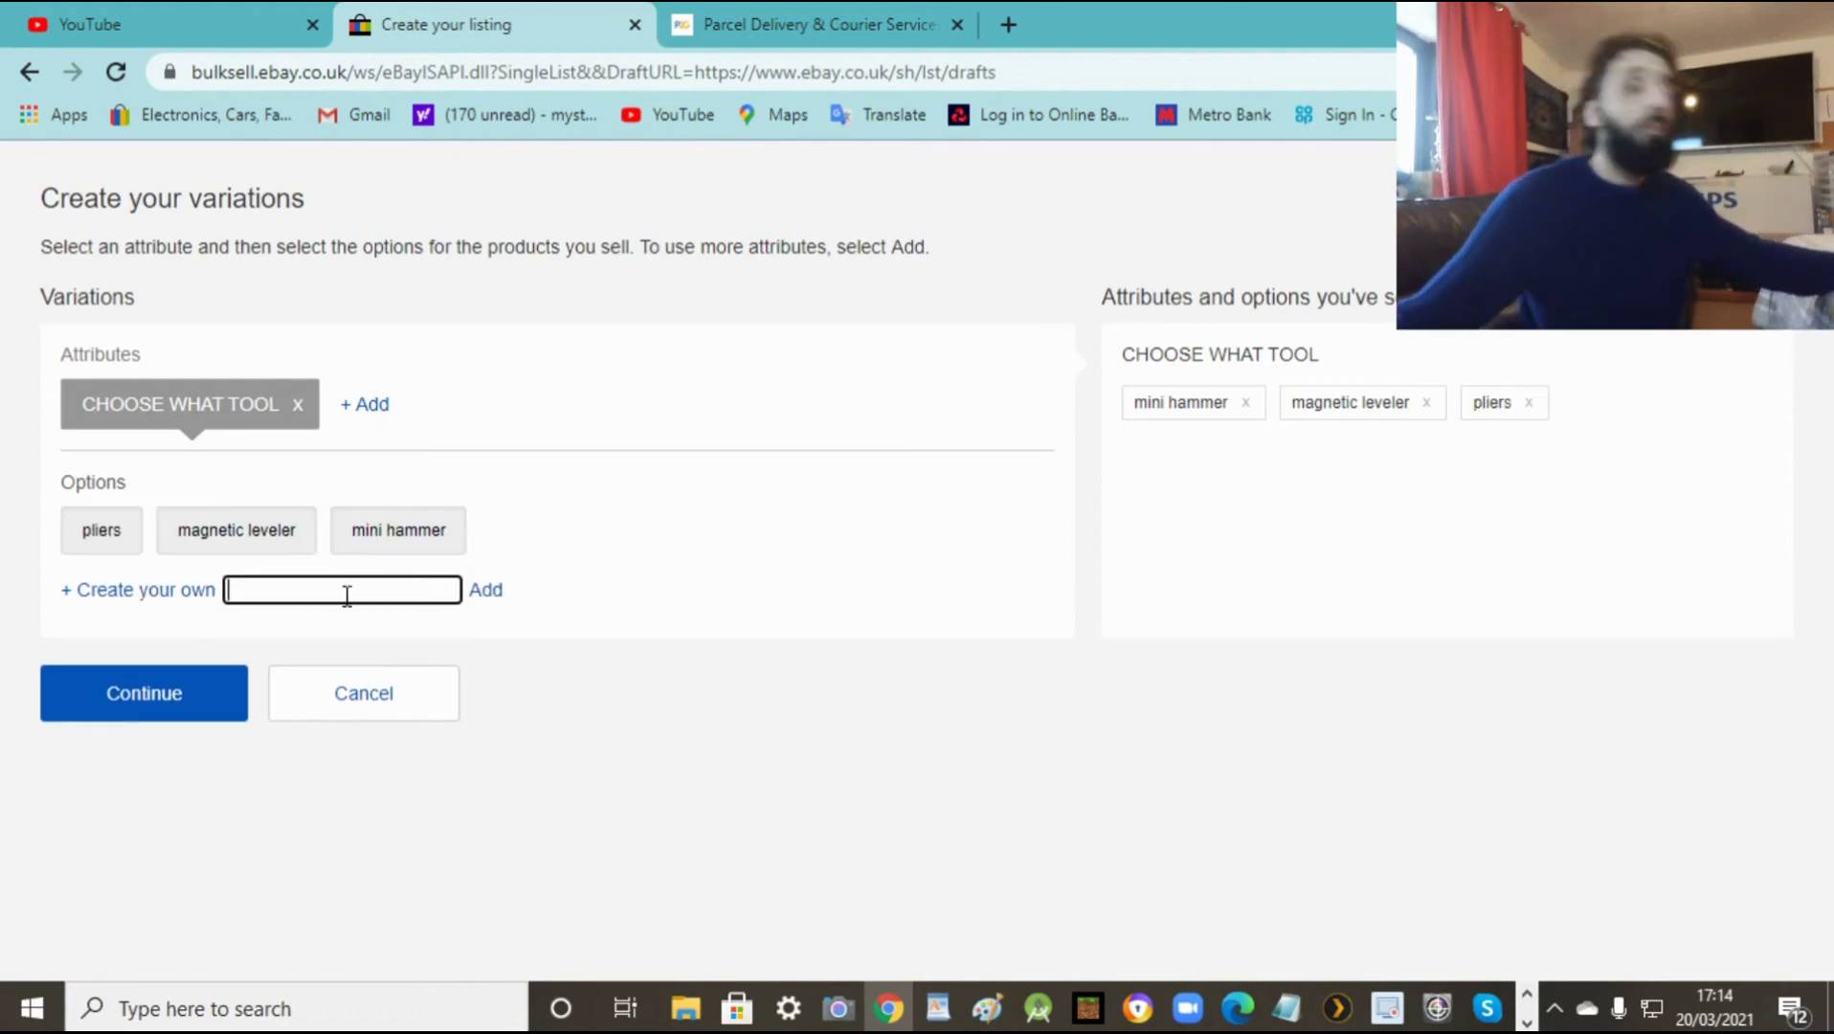
text(mult)
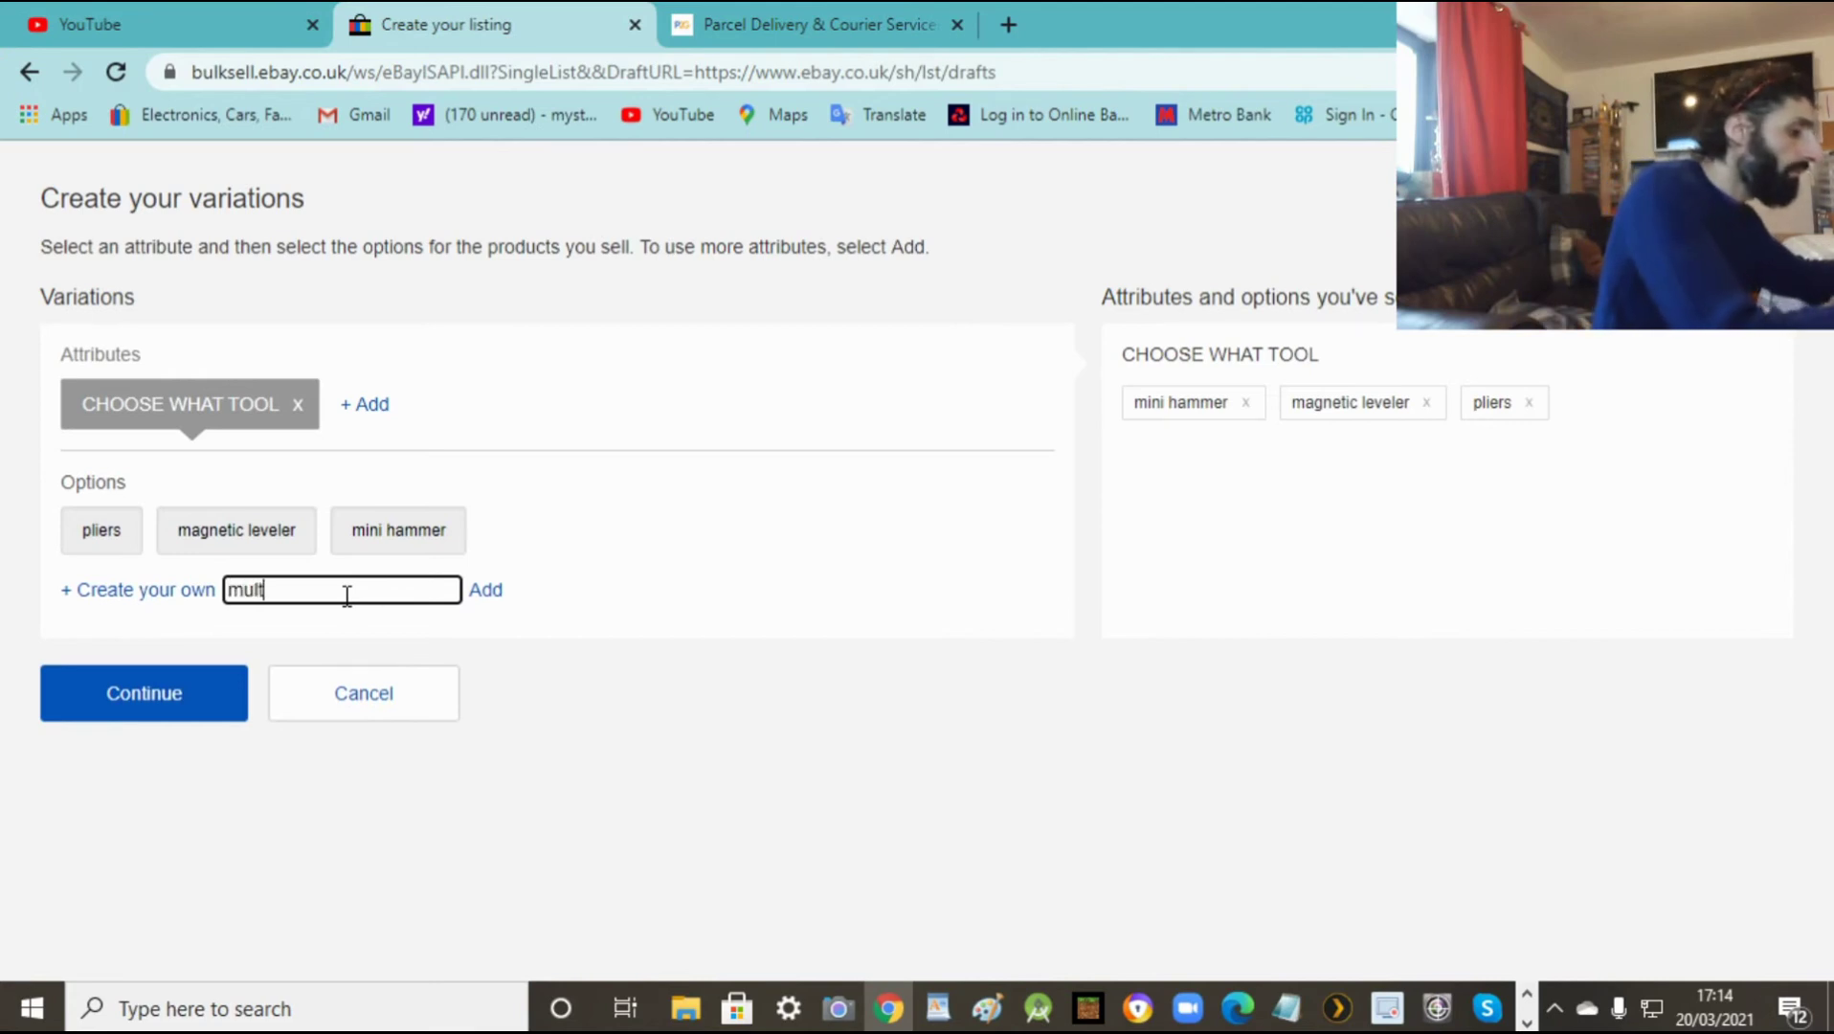
text(ifunction scre)
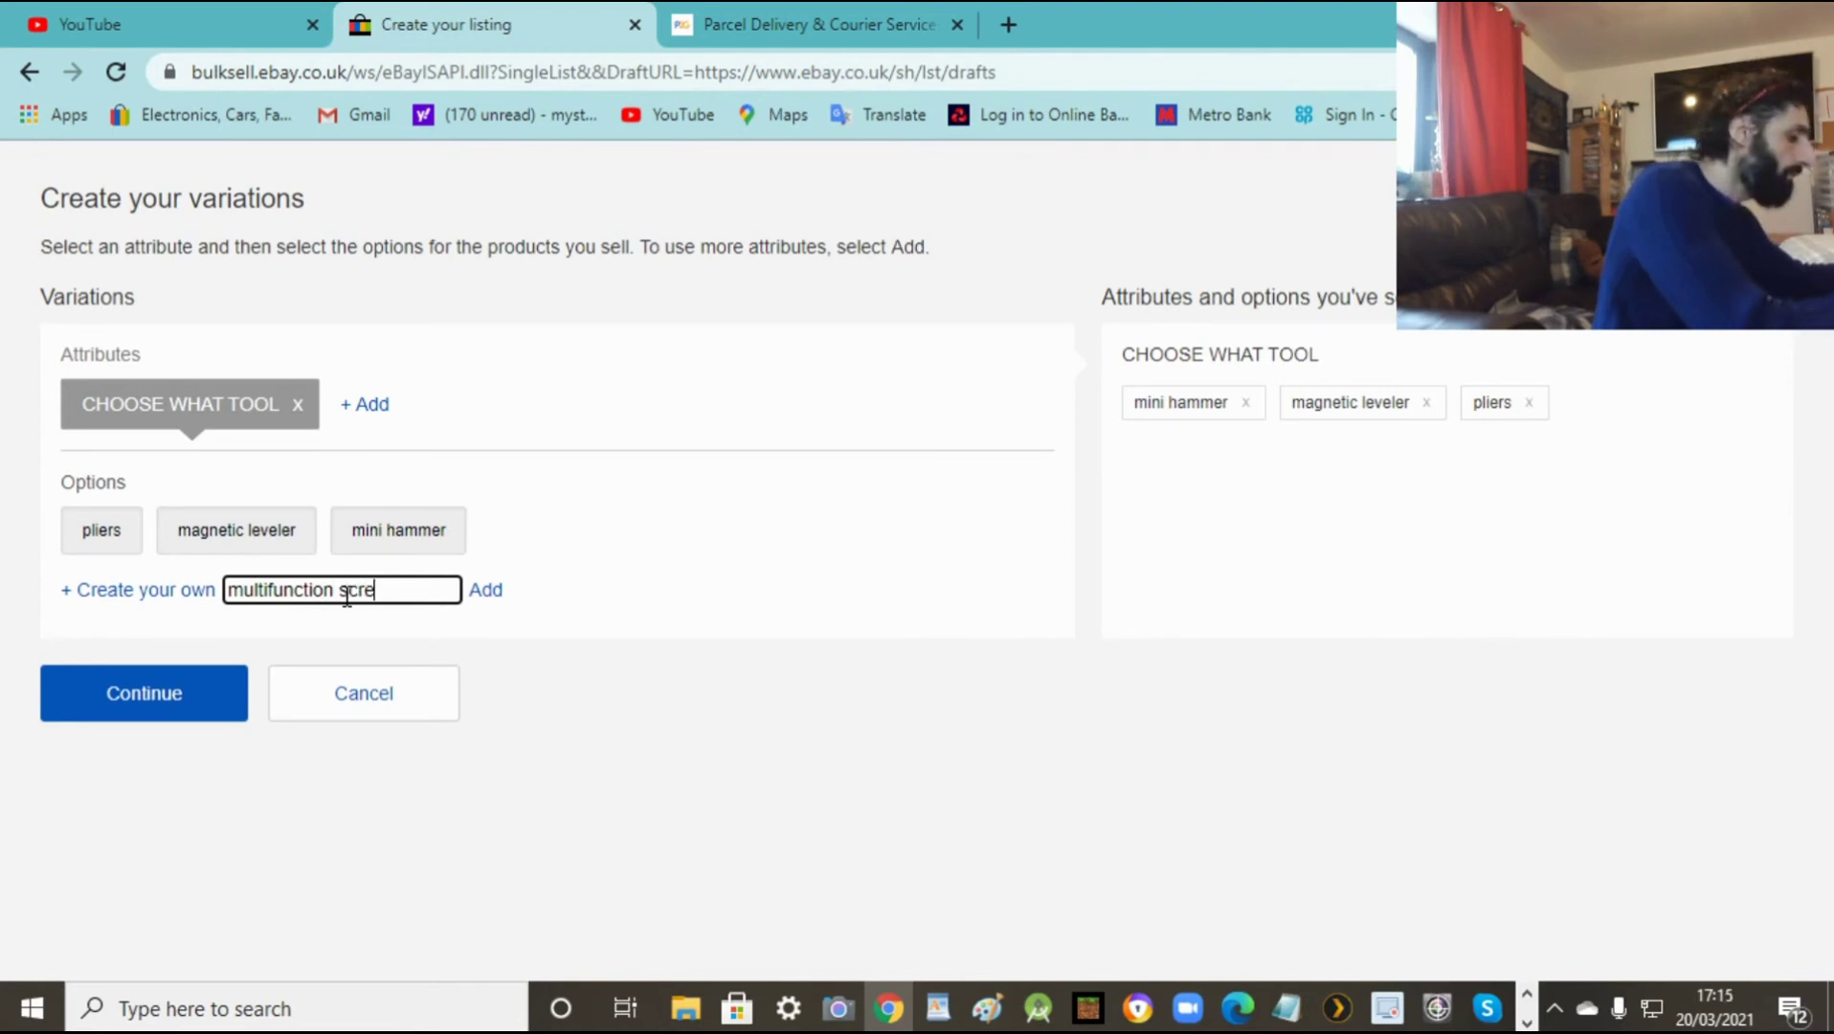
text(wdriver)
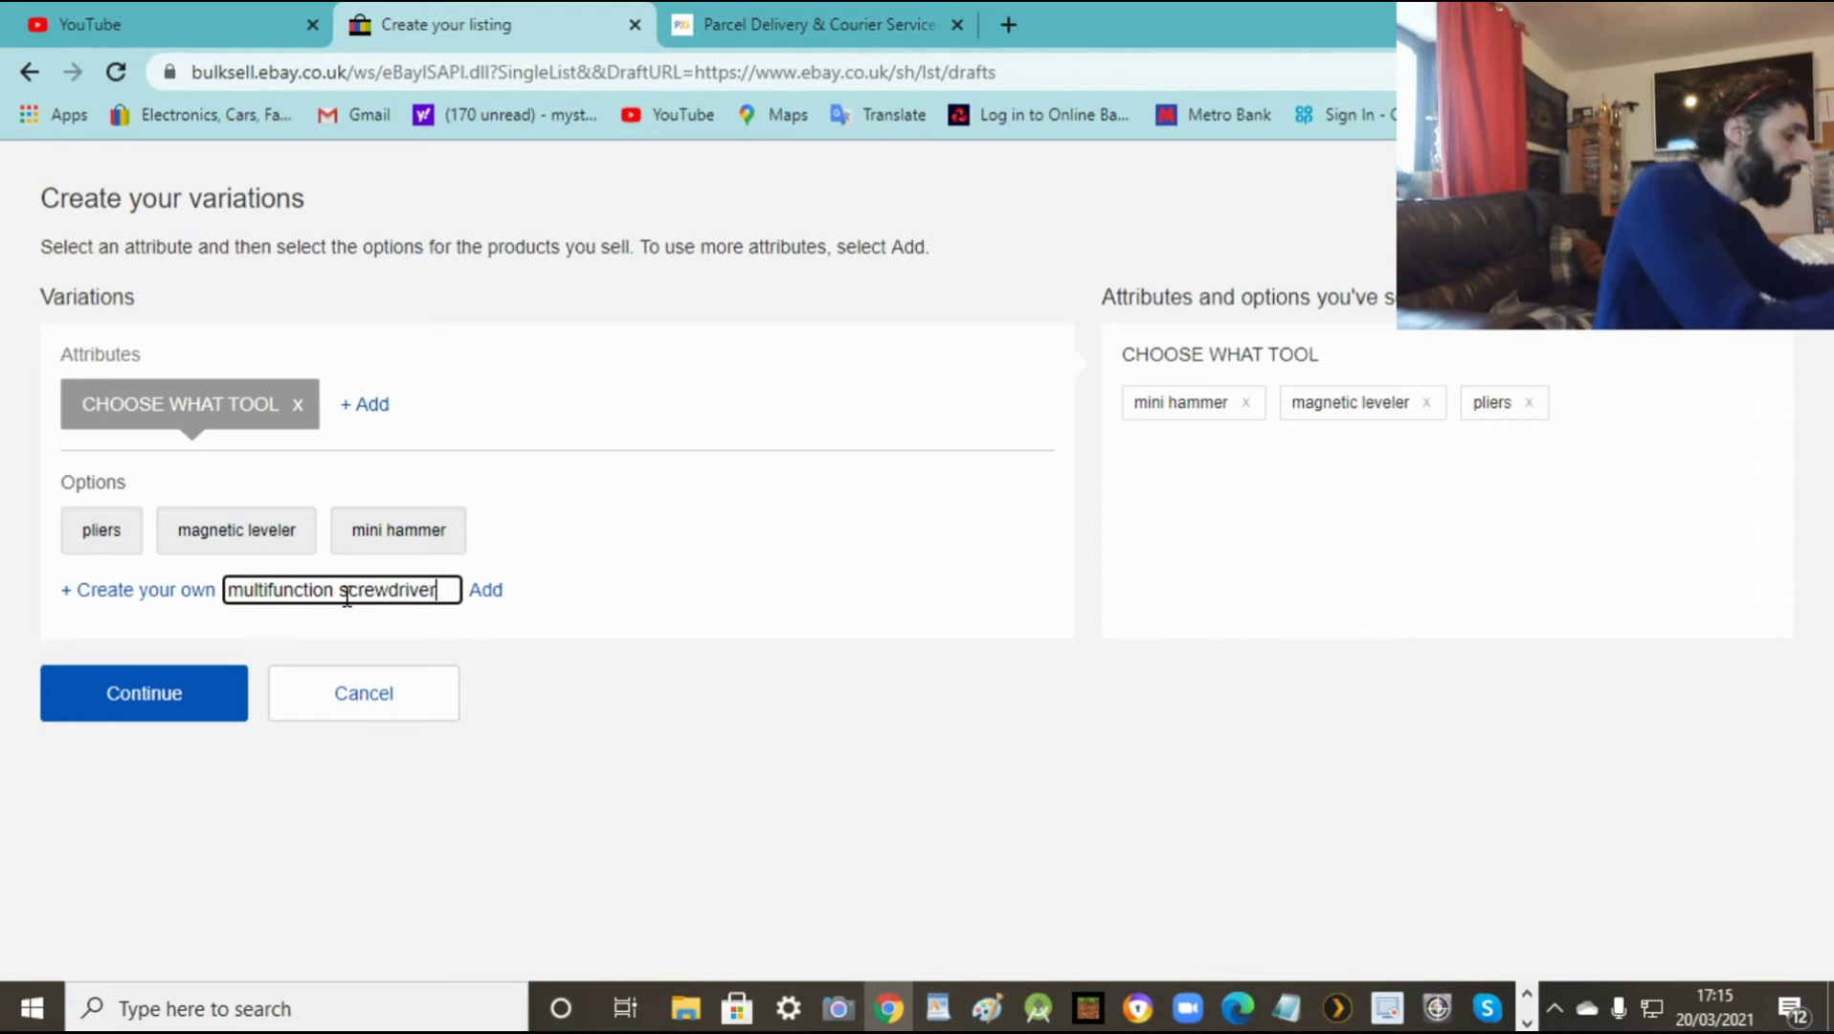
text( with bits)
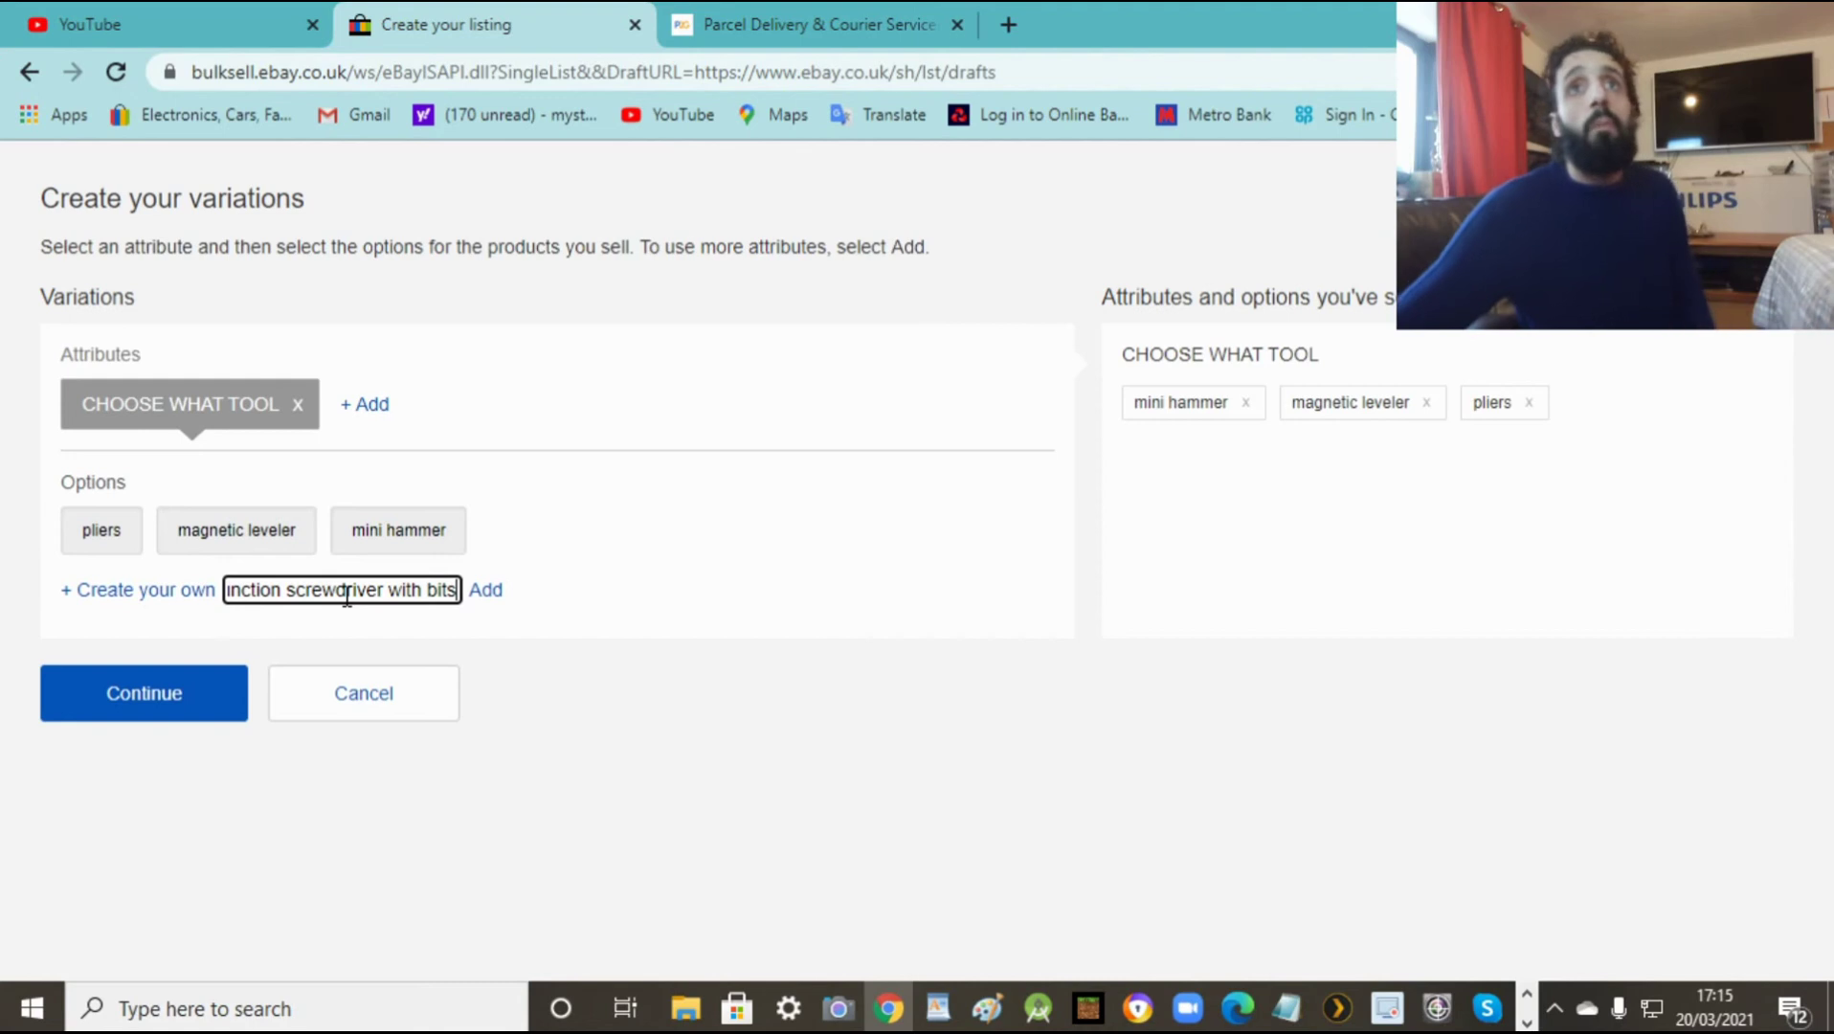
click(486, 591)
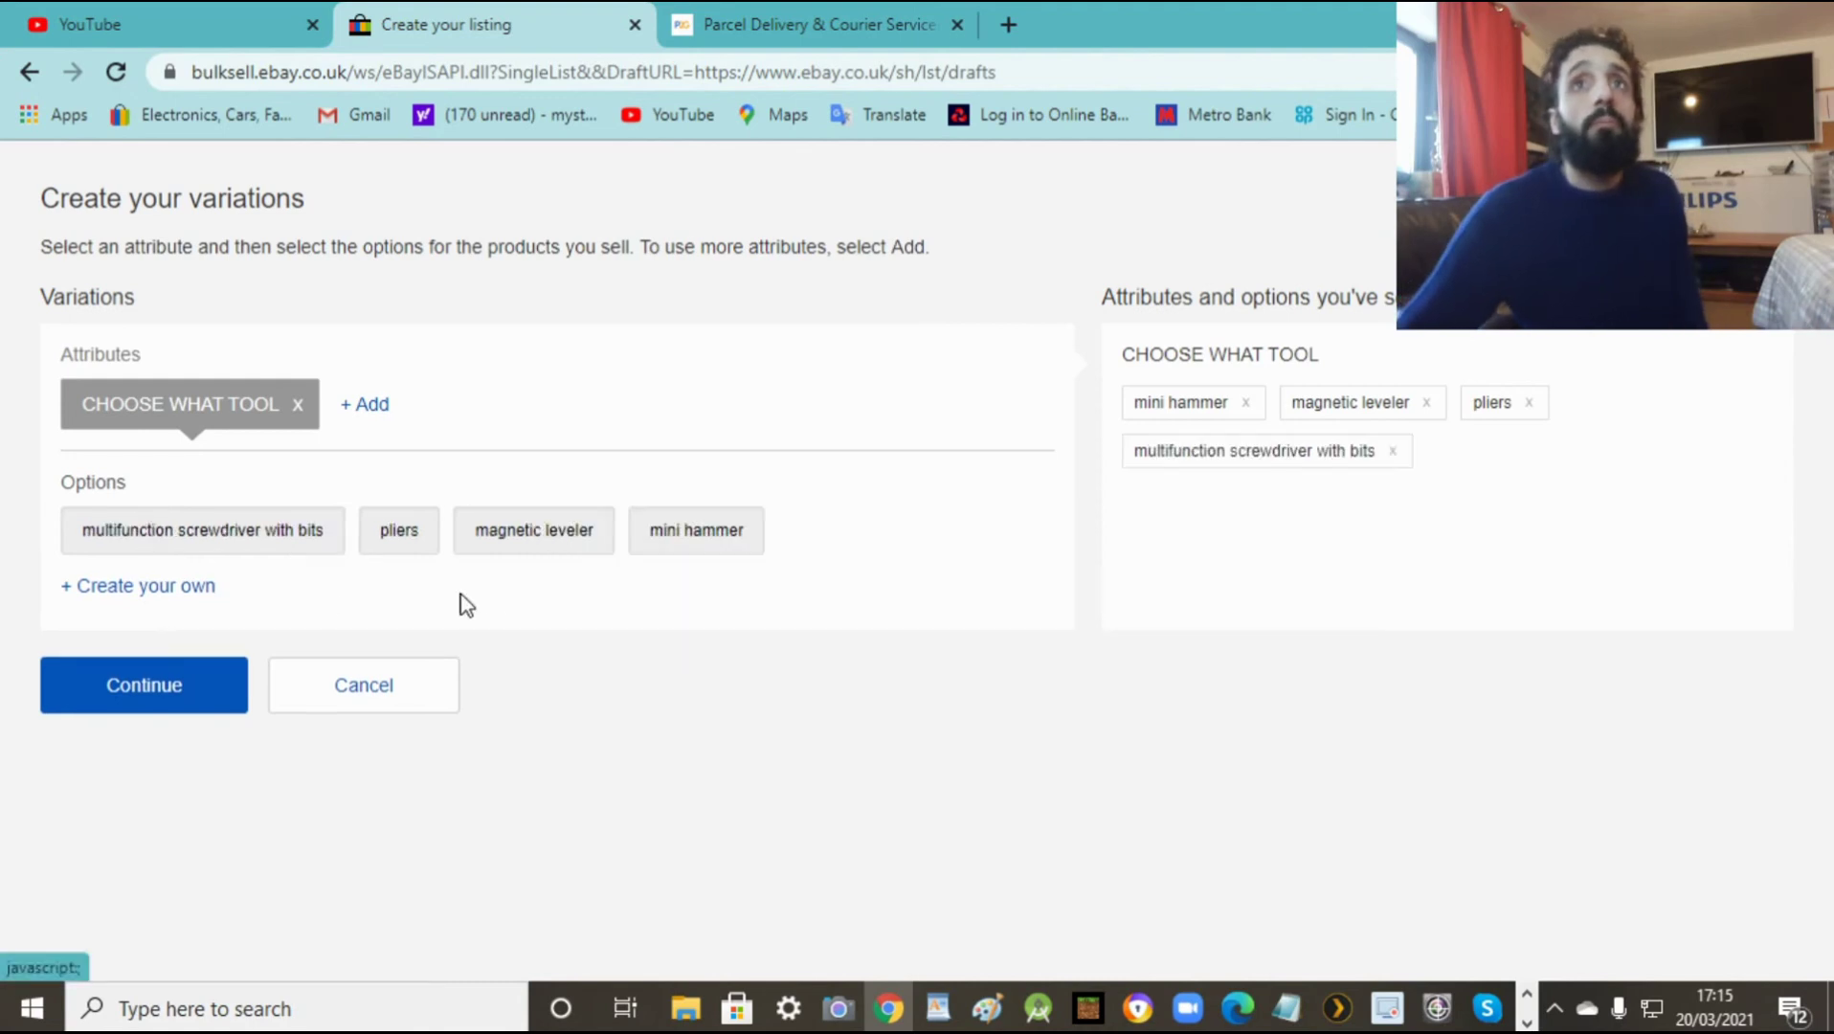
Step: Create the custom options "3.5m measuring tape" and "cutters" for the CHOOSE WHAT TOOL attribute
click(151, 590)
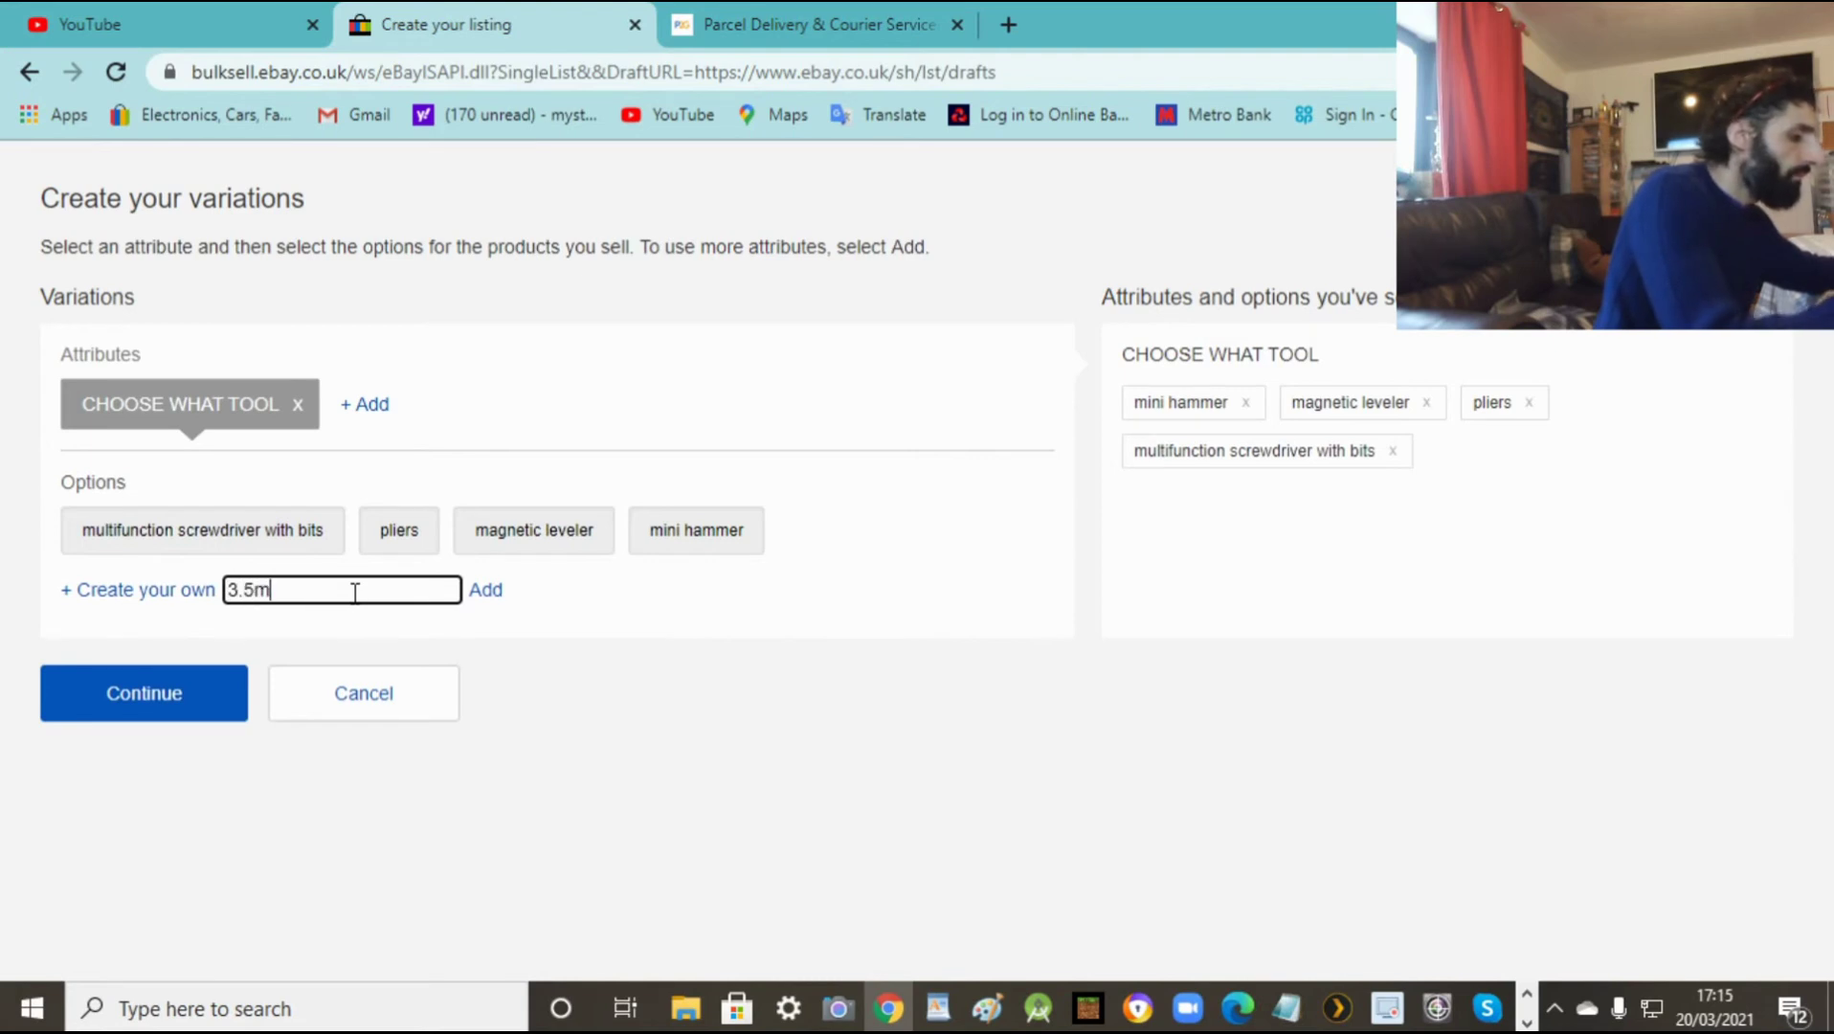
text(easuring tape)
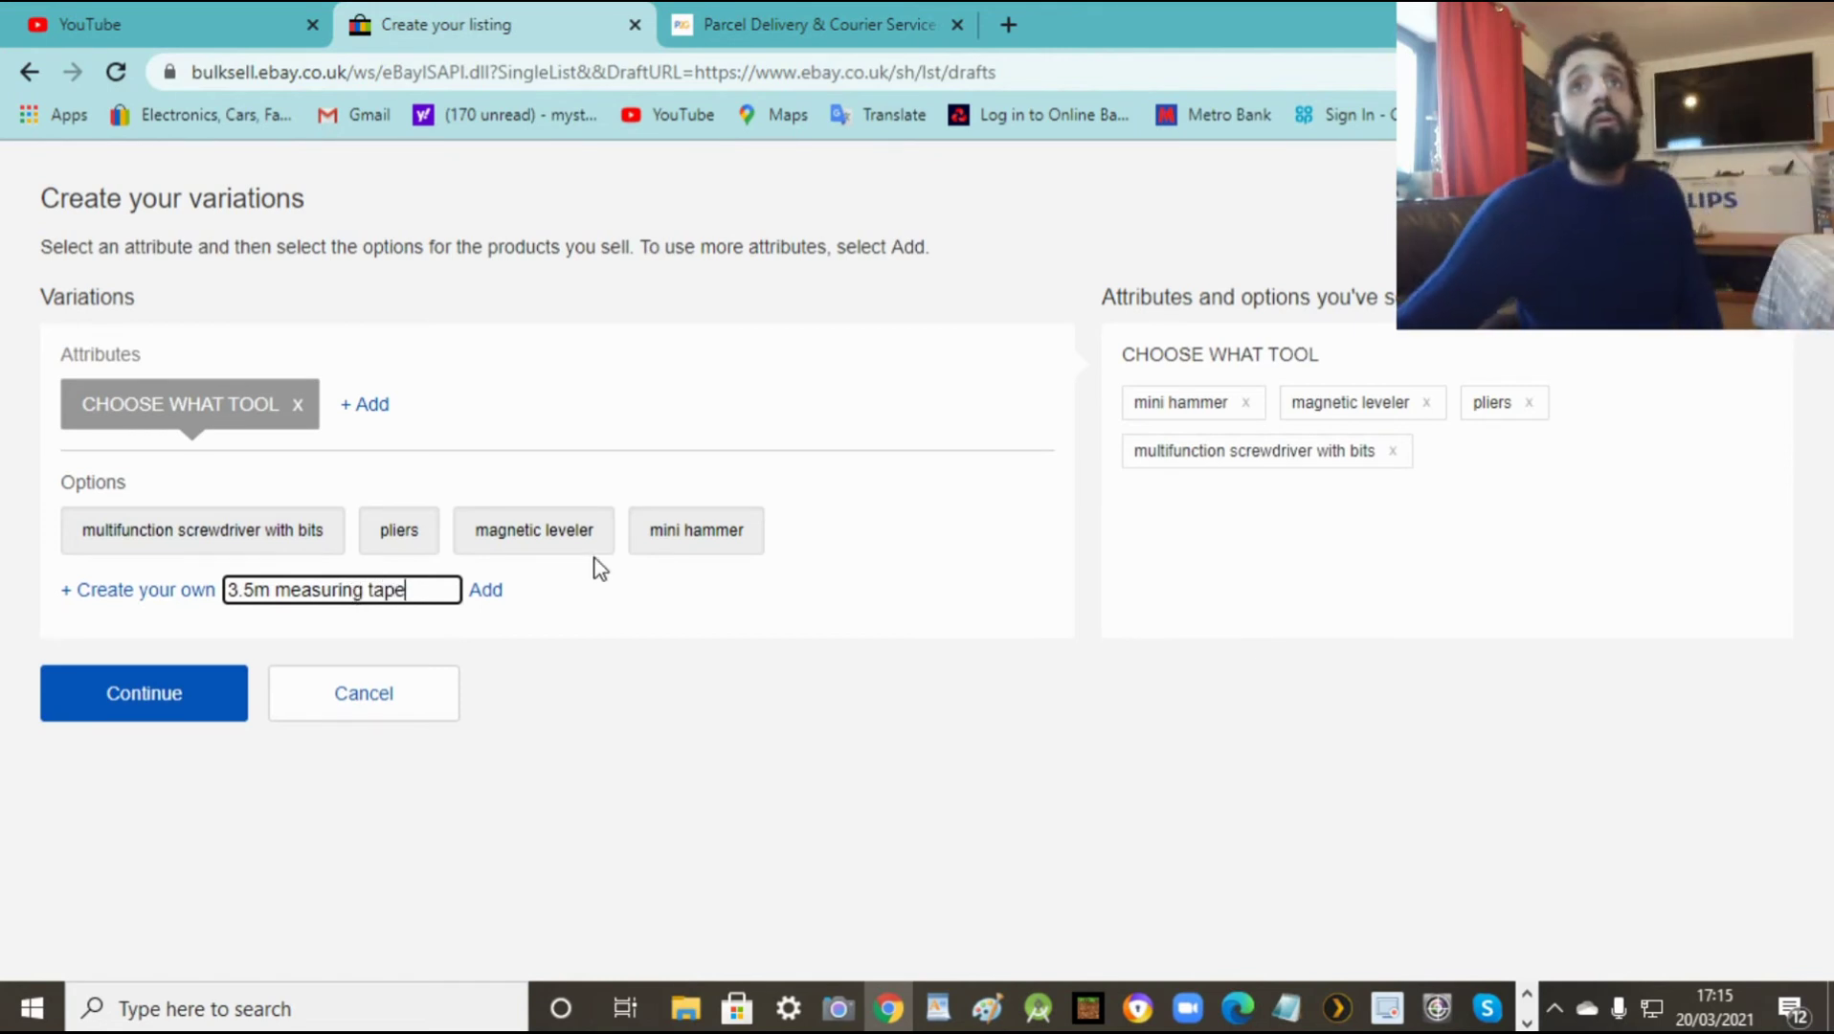
click(481, 596)
click(180, 598)
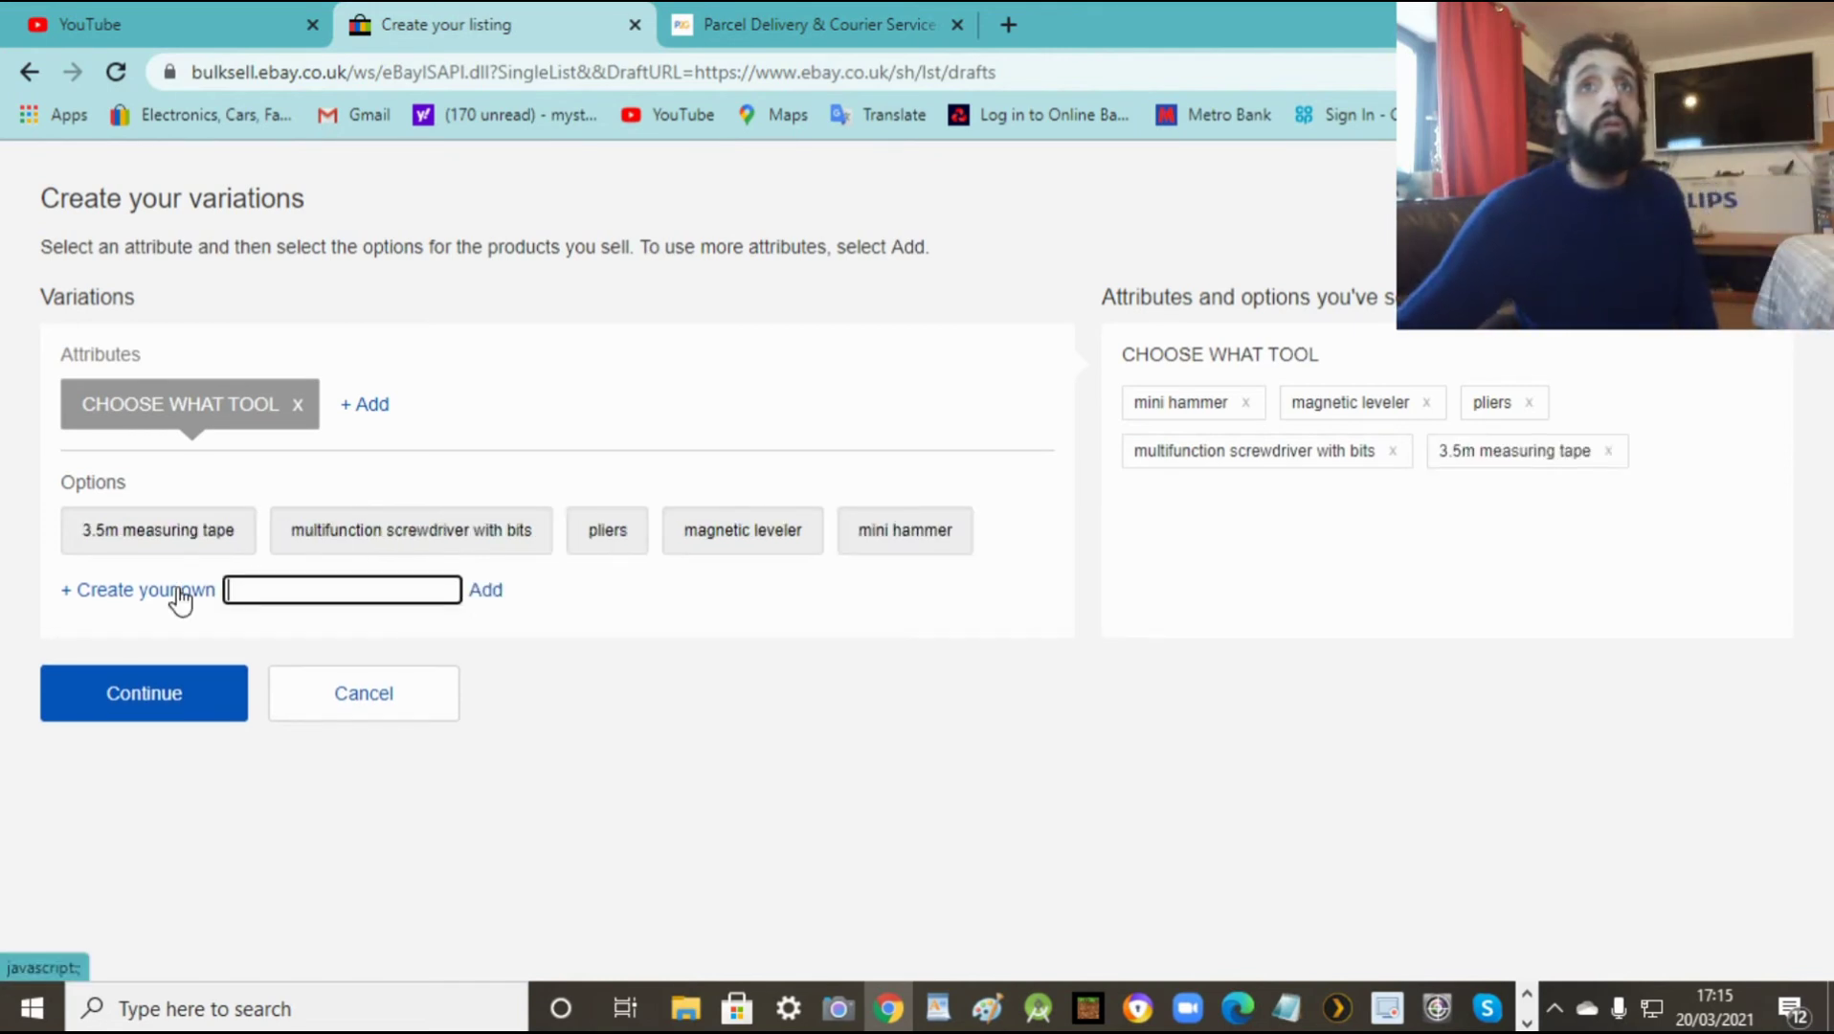
text(cutters)
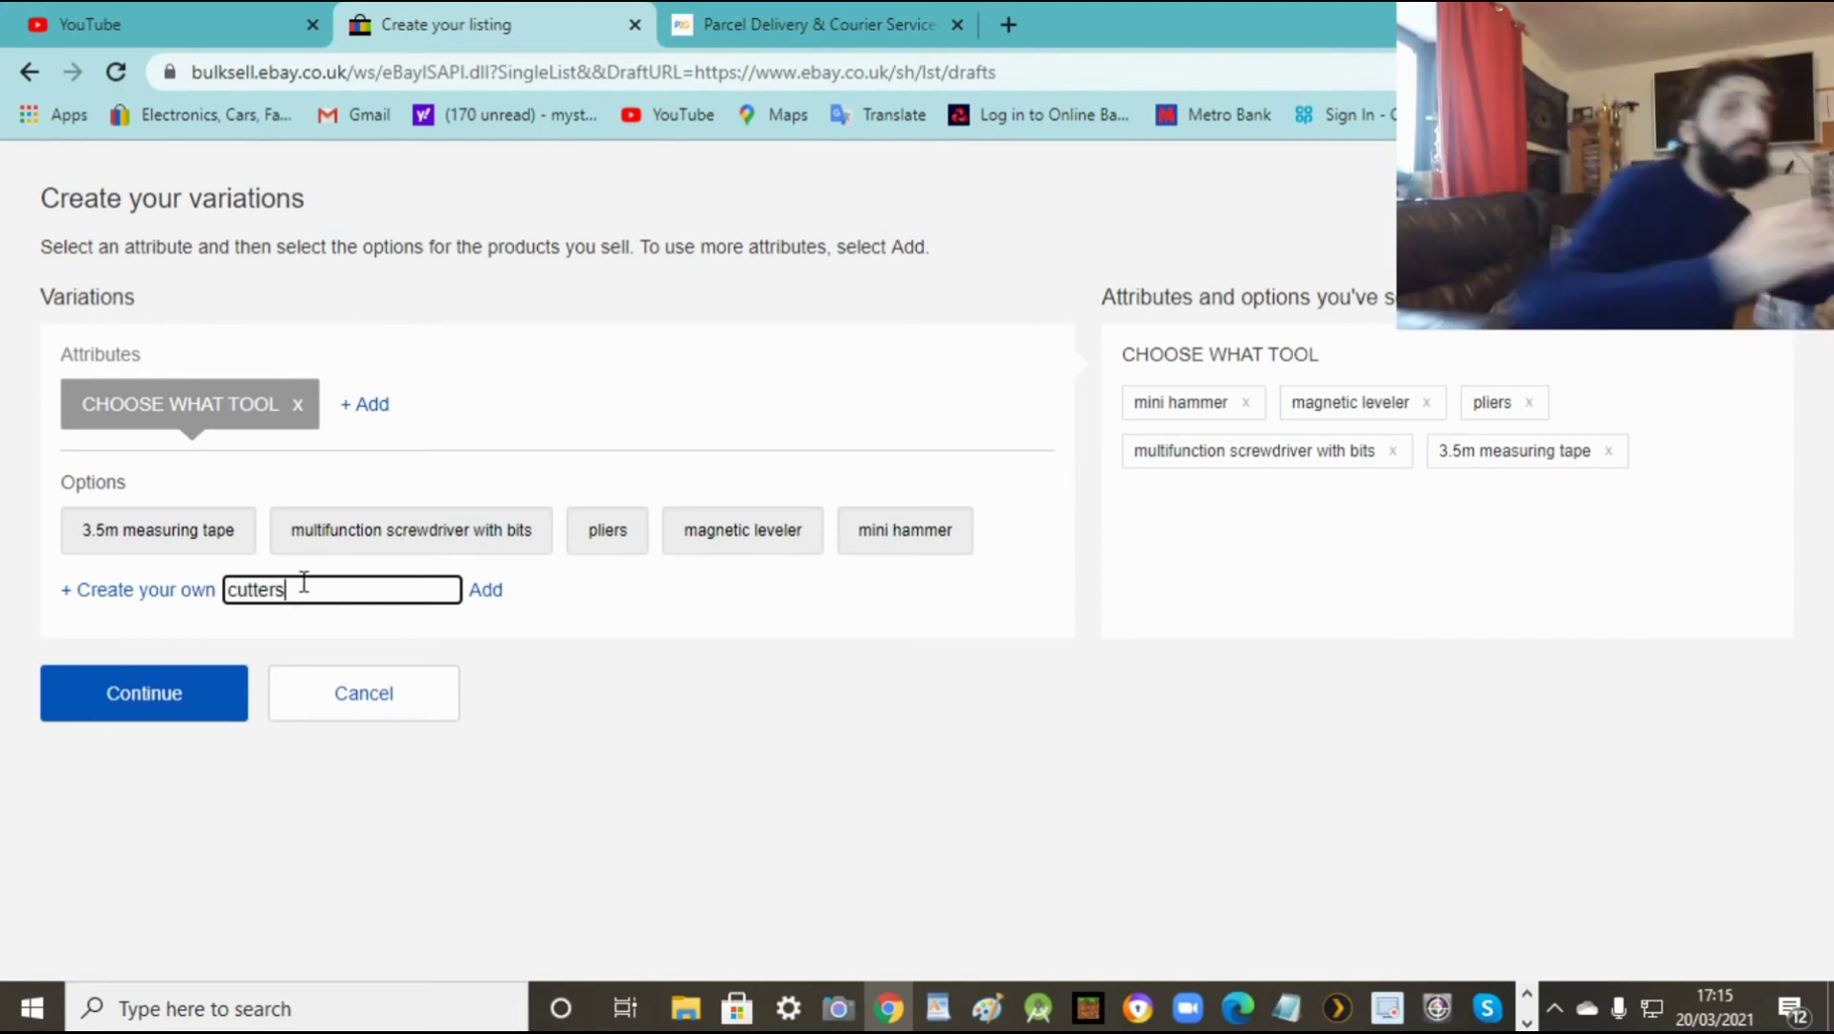
click(484, 591)
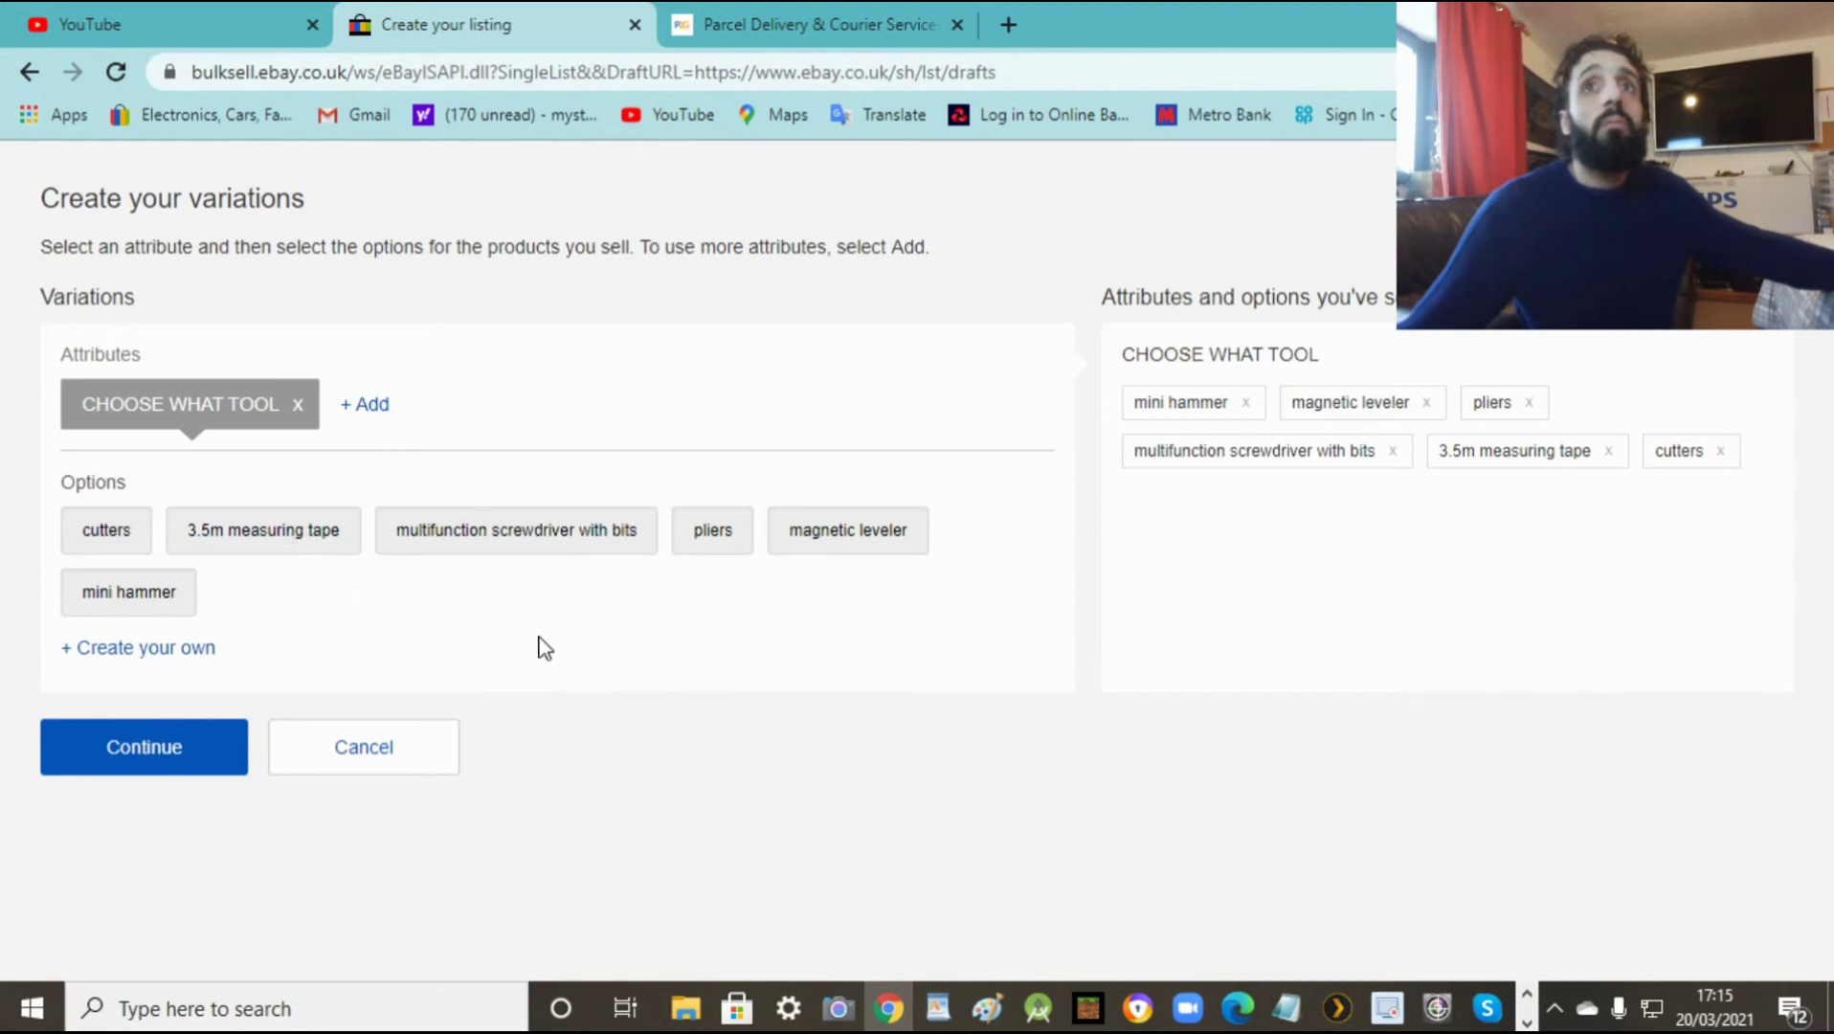
Step: Check the tool list in the WordPad document, then add the custom option "set of 8 alan keys" and continue with the selected variations
click(941, 1008)
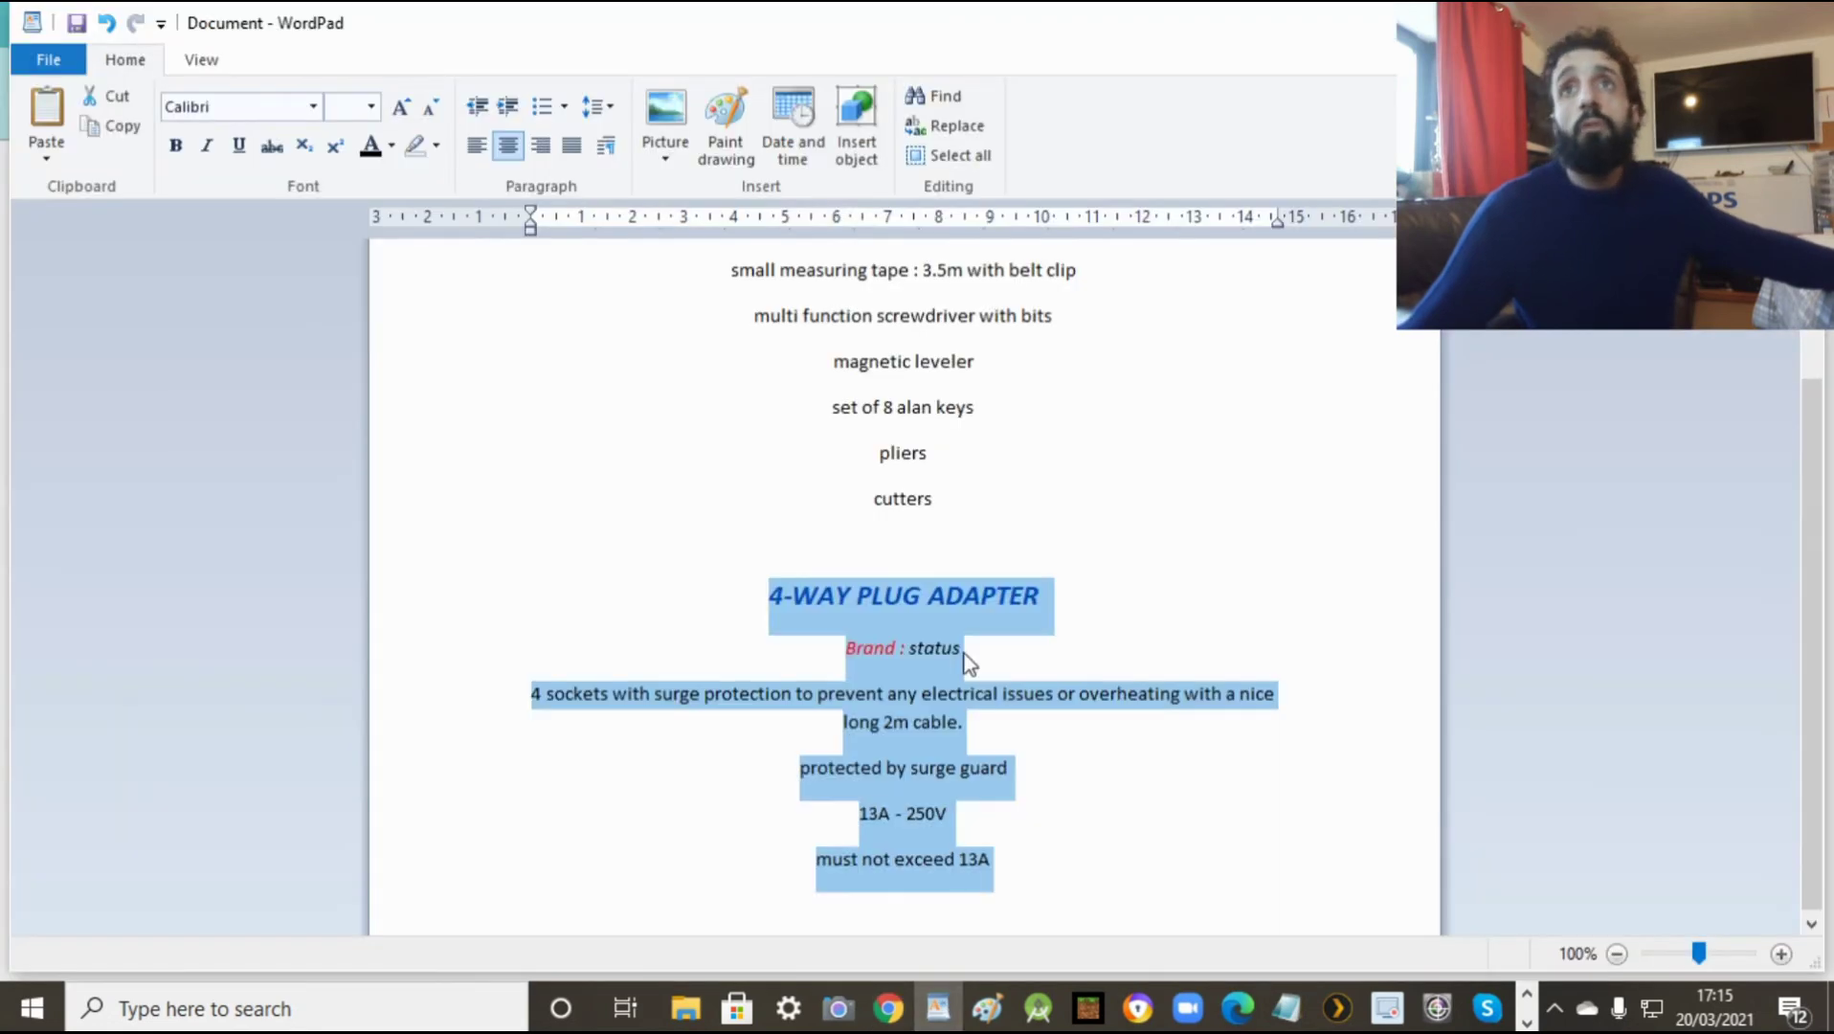
click(1144, 464)
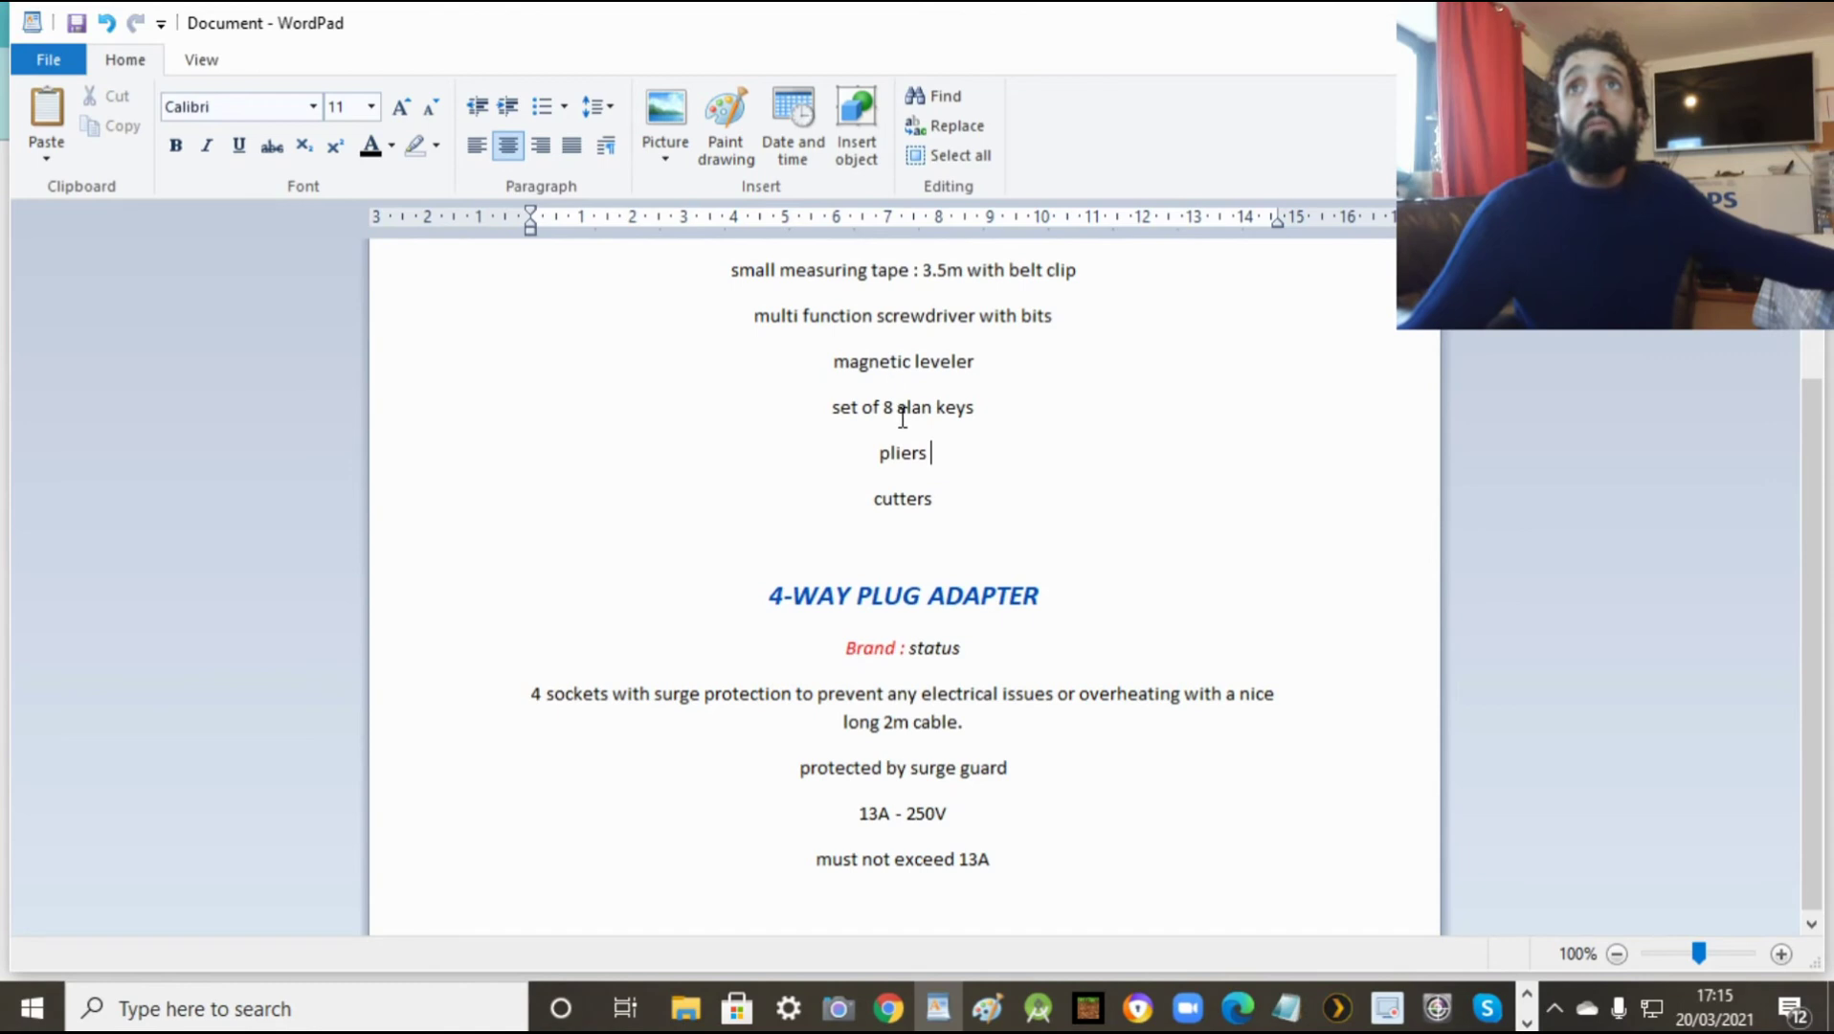
scroll(1211, 461, up, 1)
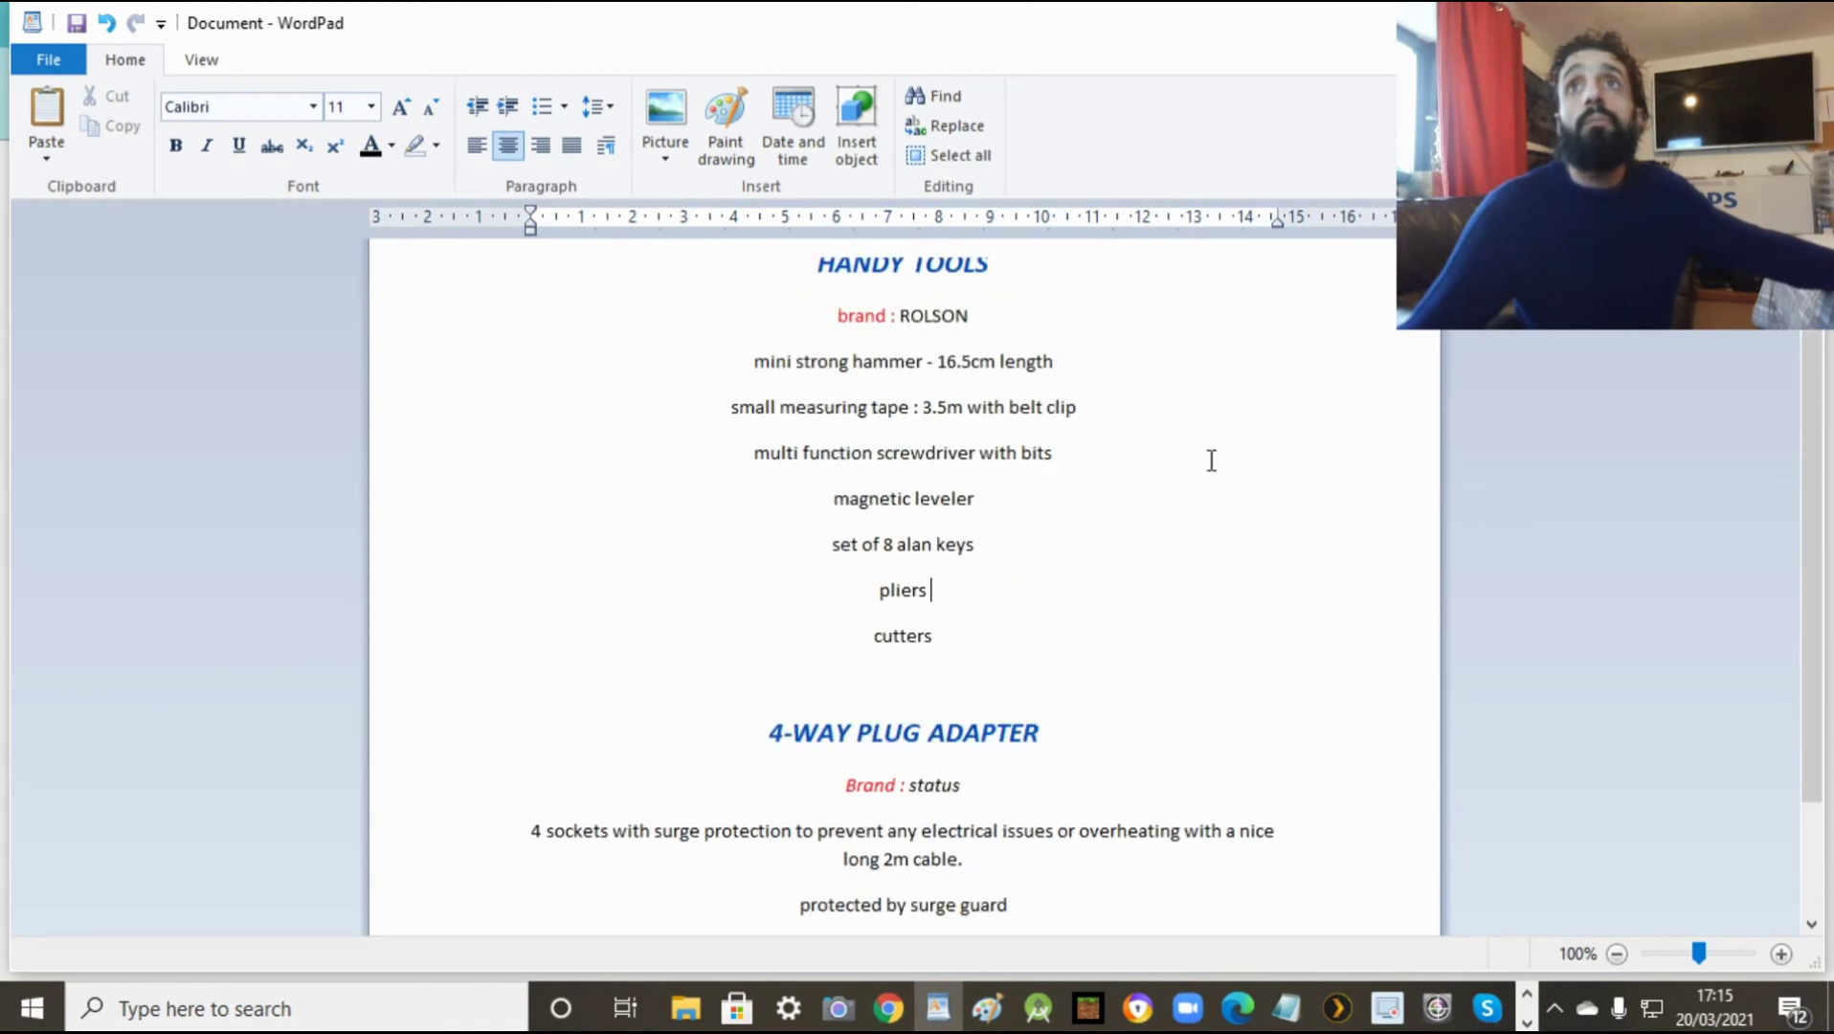
scroll(1211, 460, down, 1)
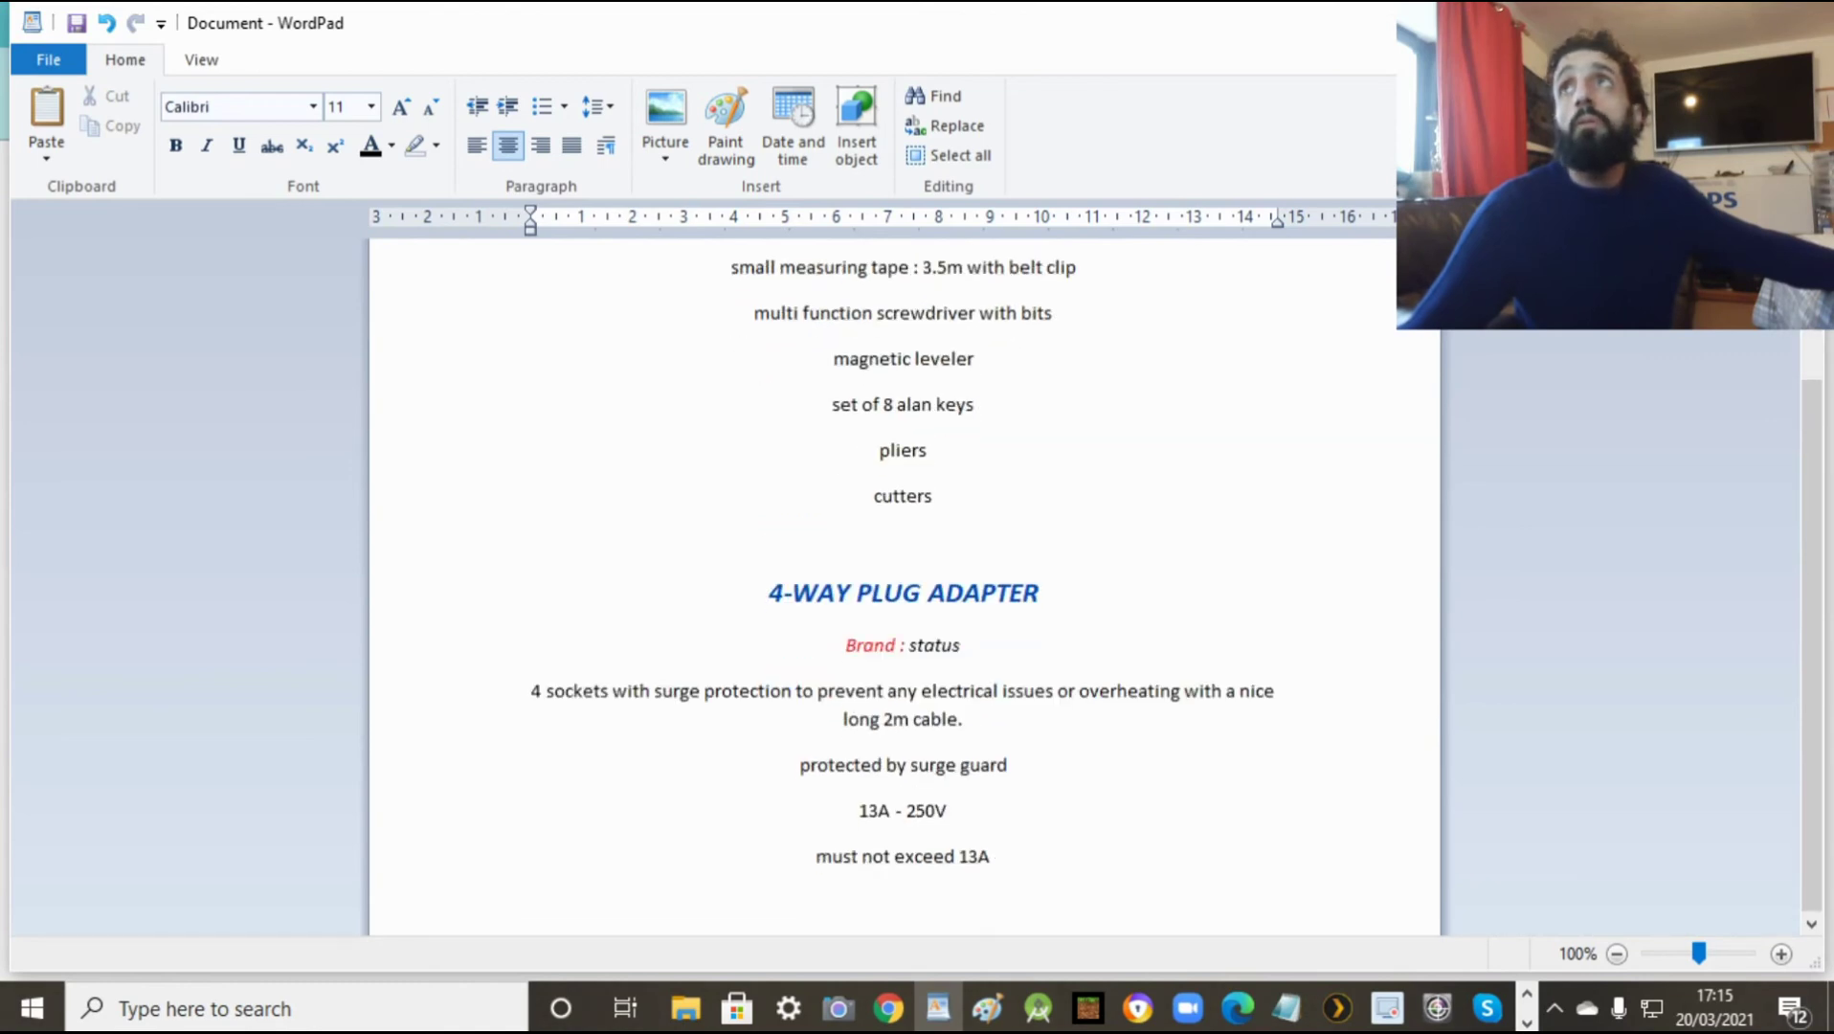
key(alt+Tab)
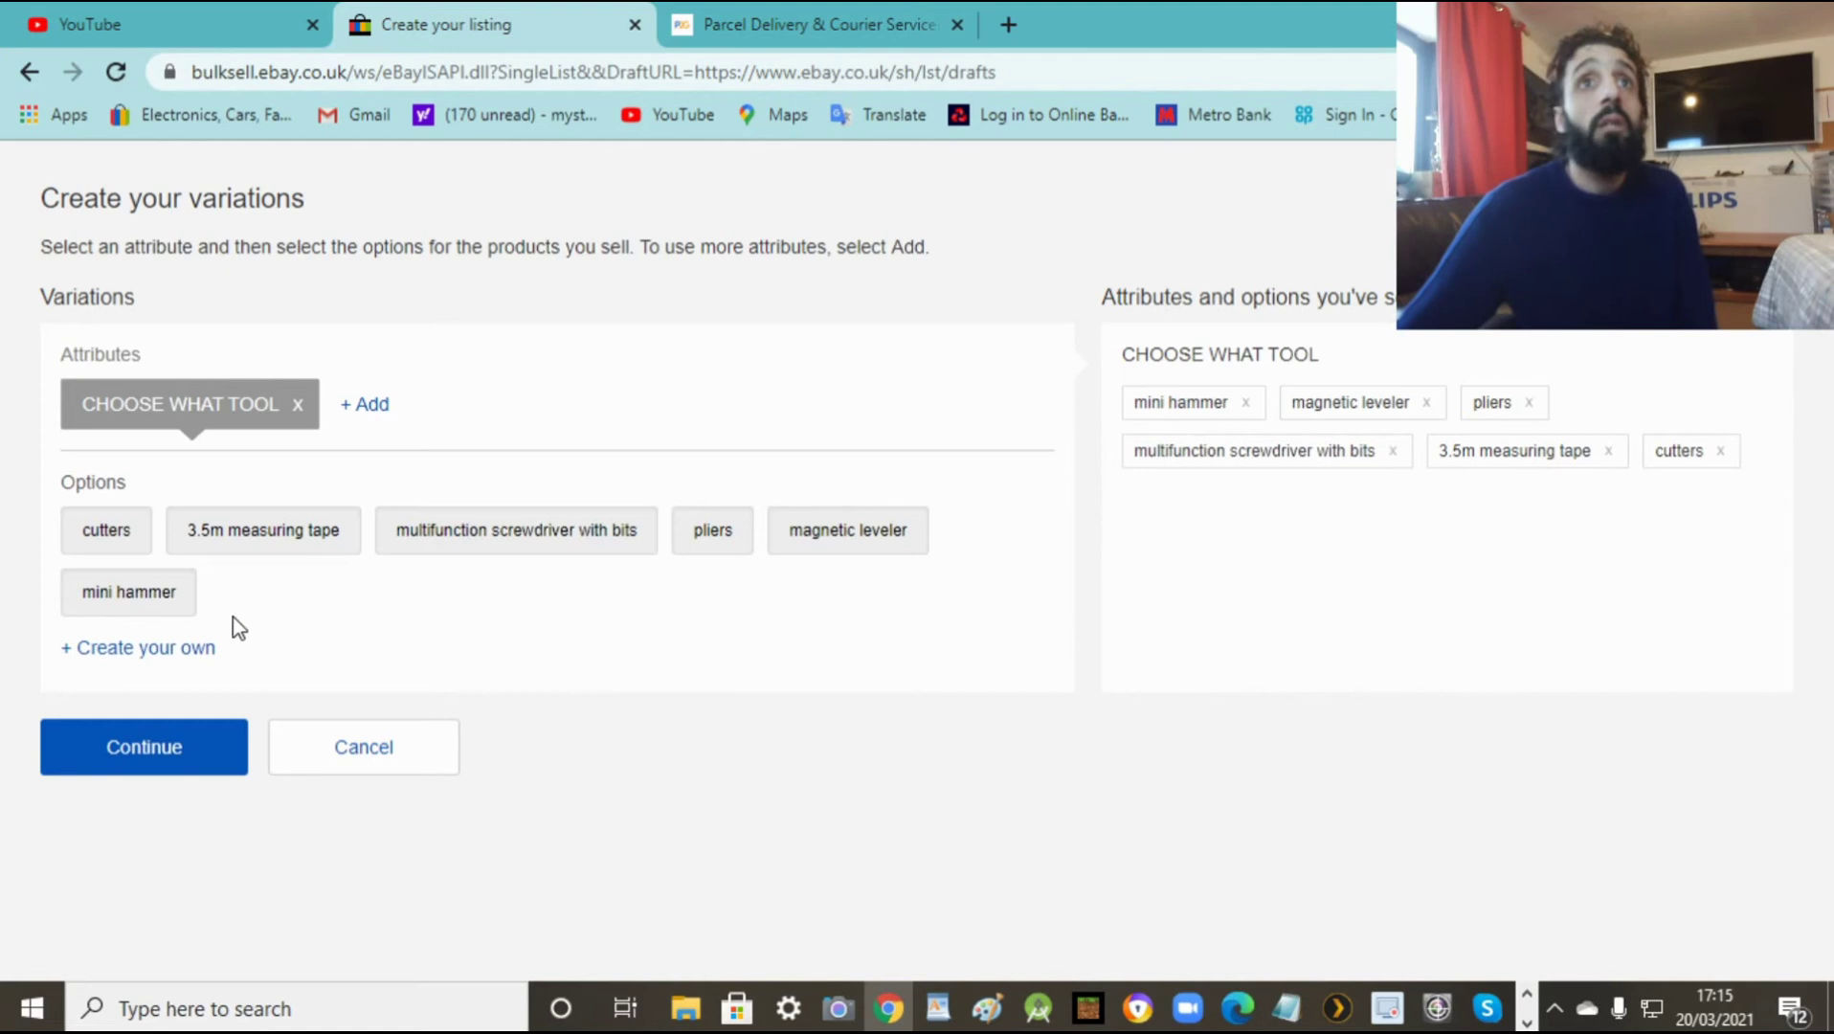
click(144, 651)
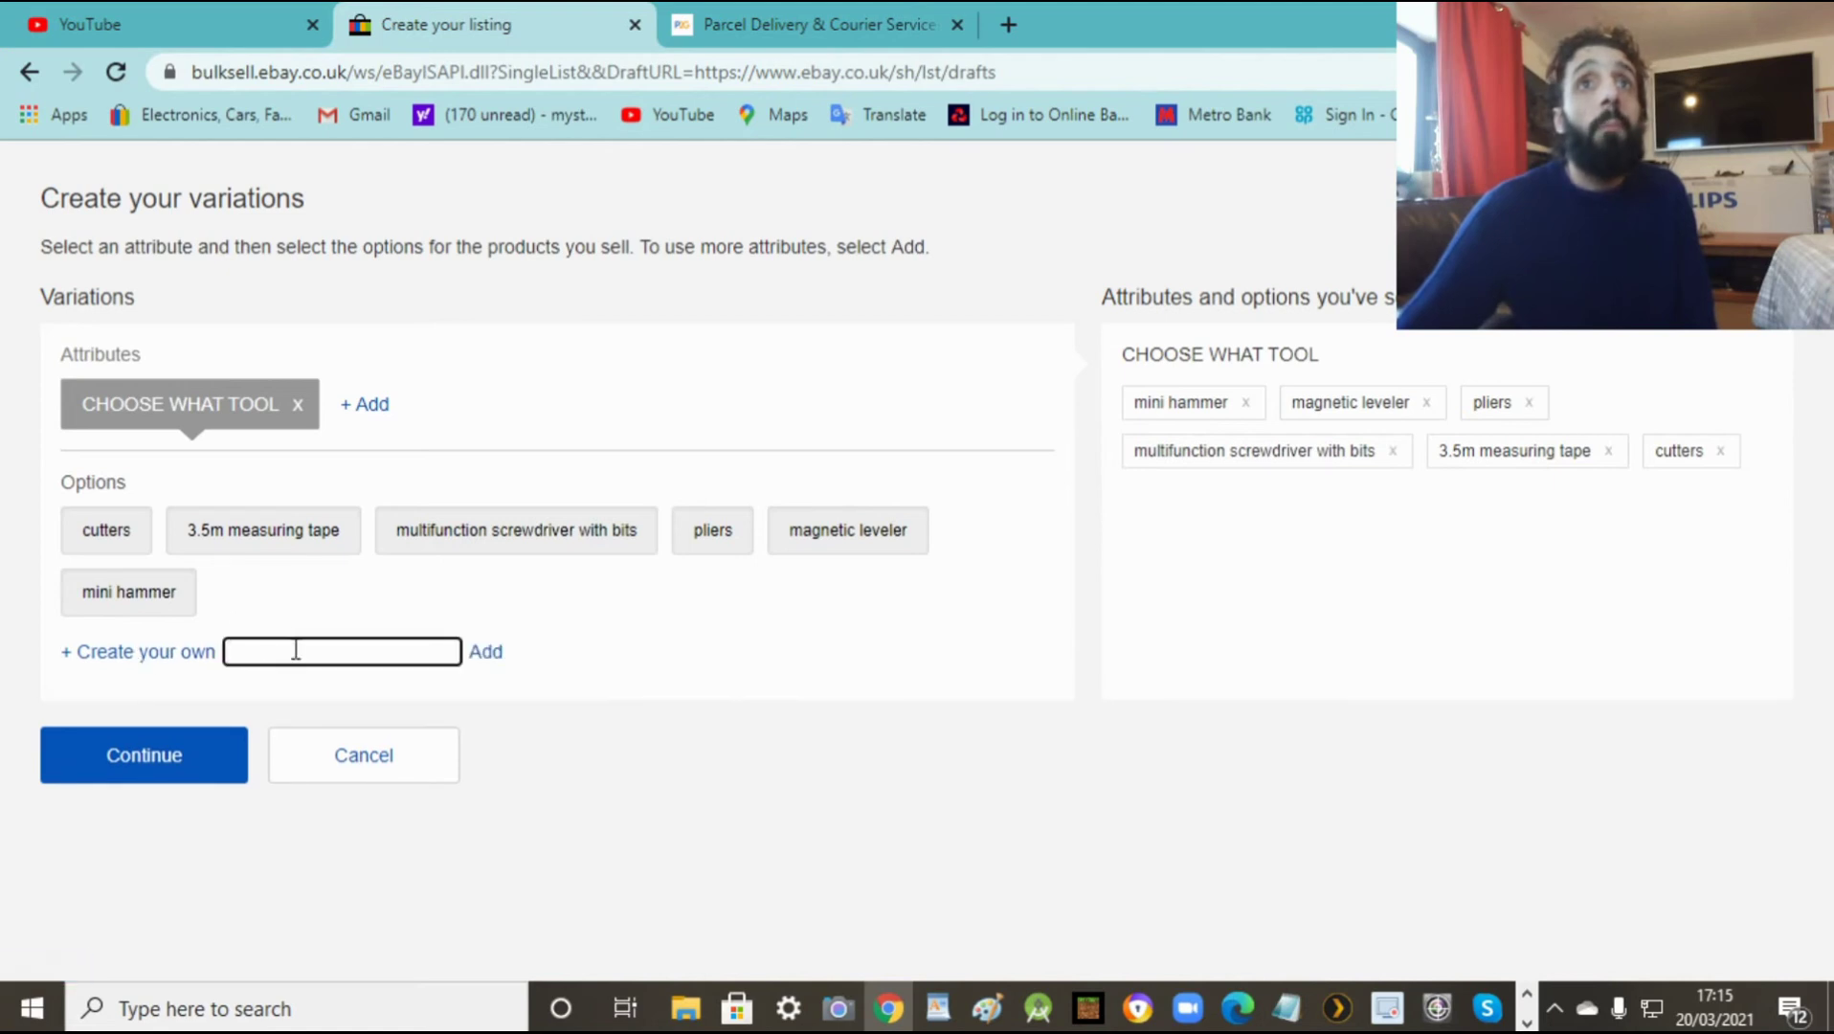
text(set)
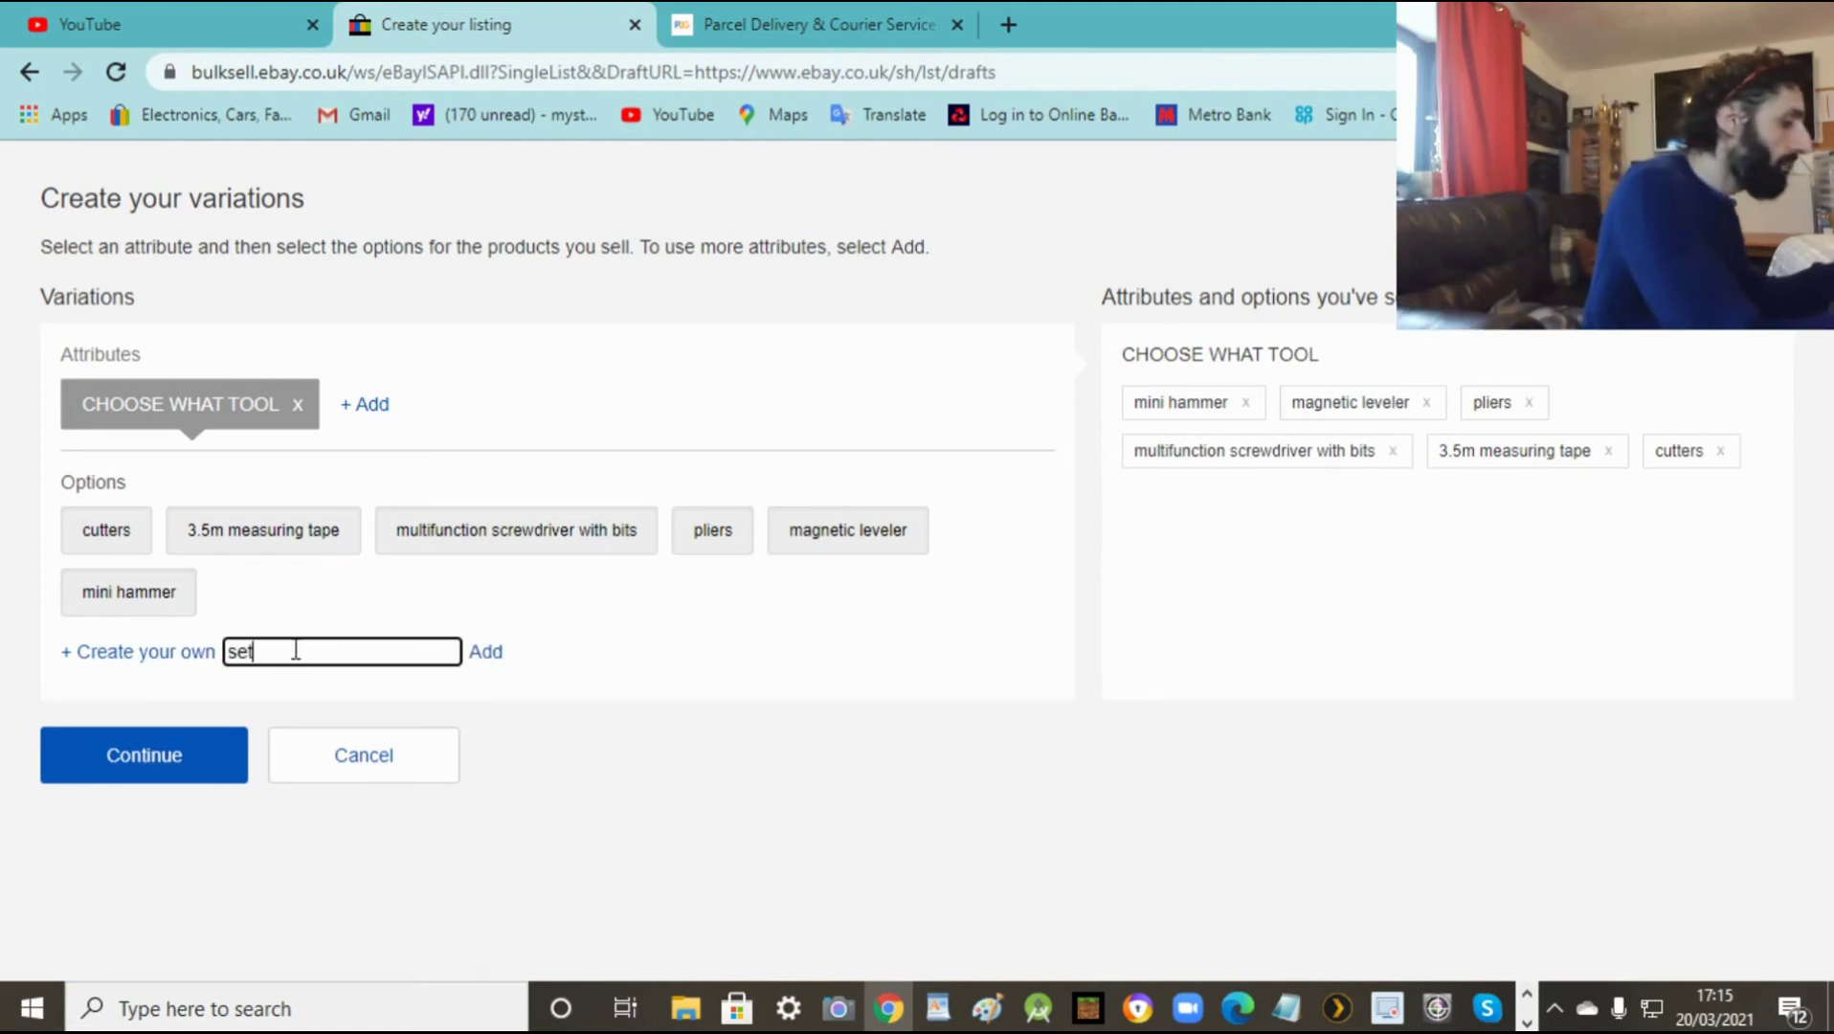
text( of 8)
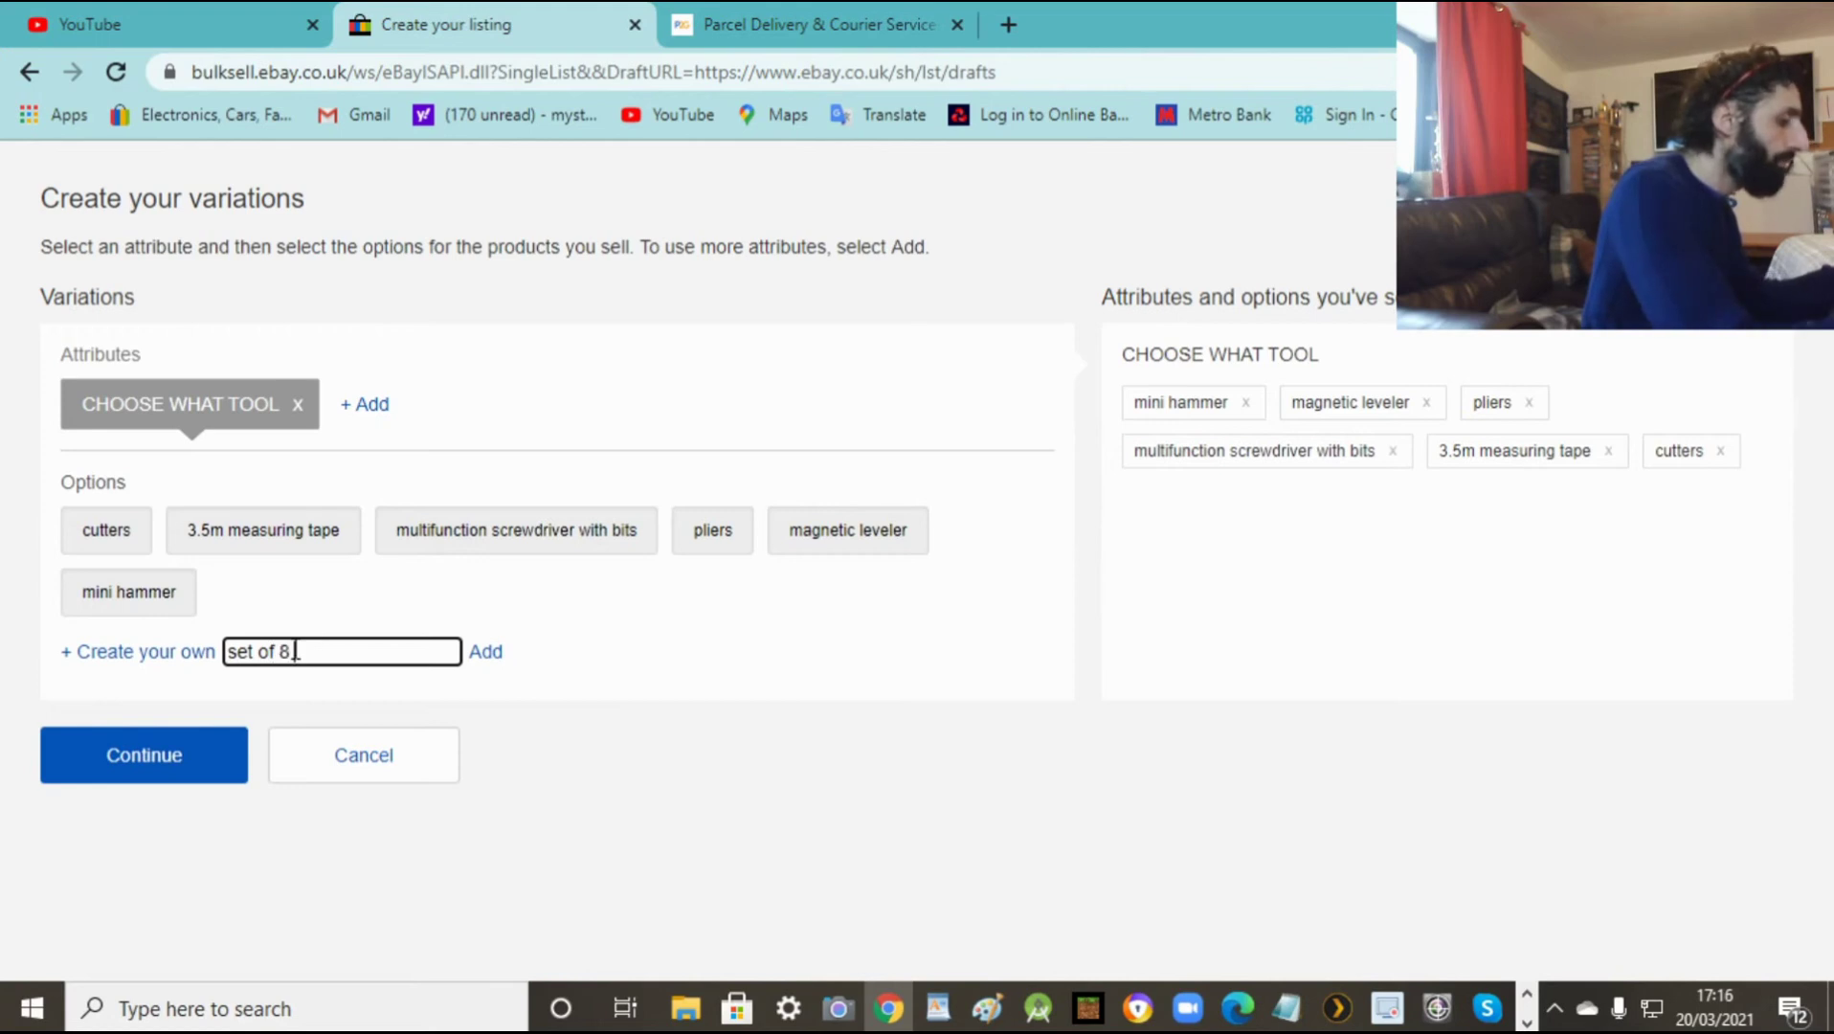
text( alan keys)
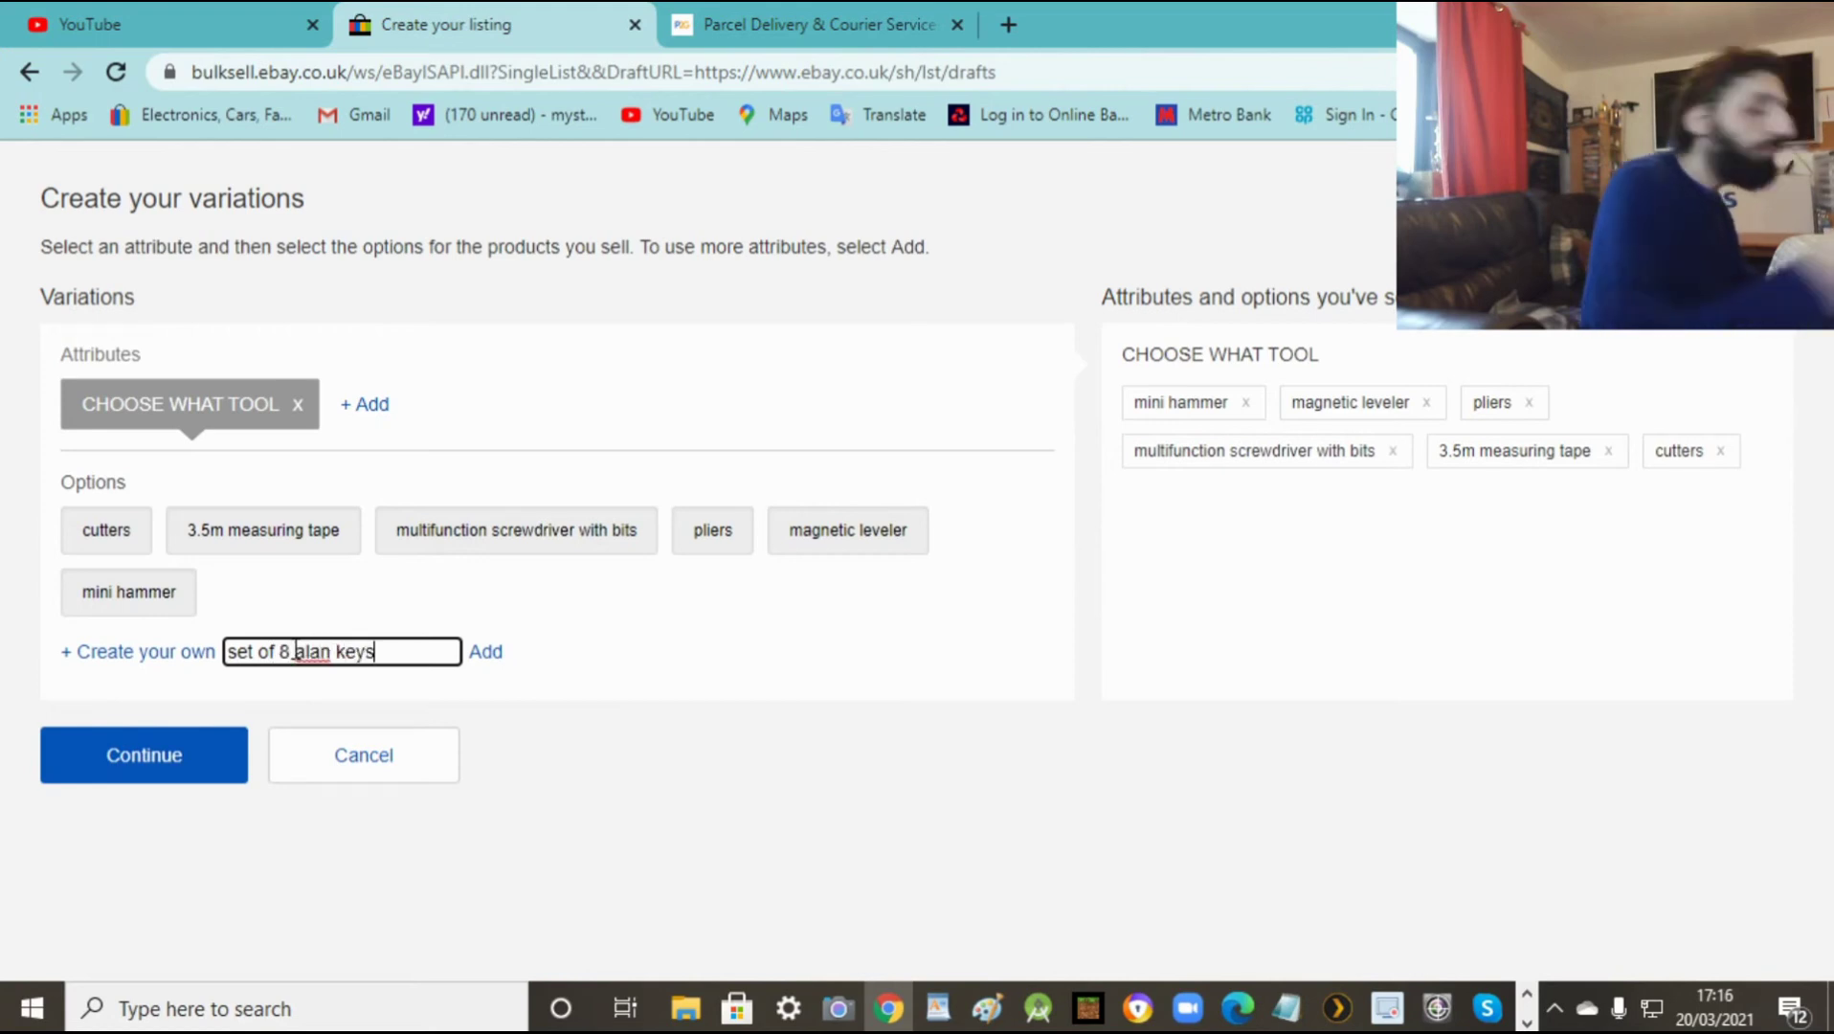
click(485, 652)
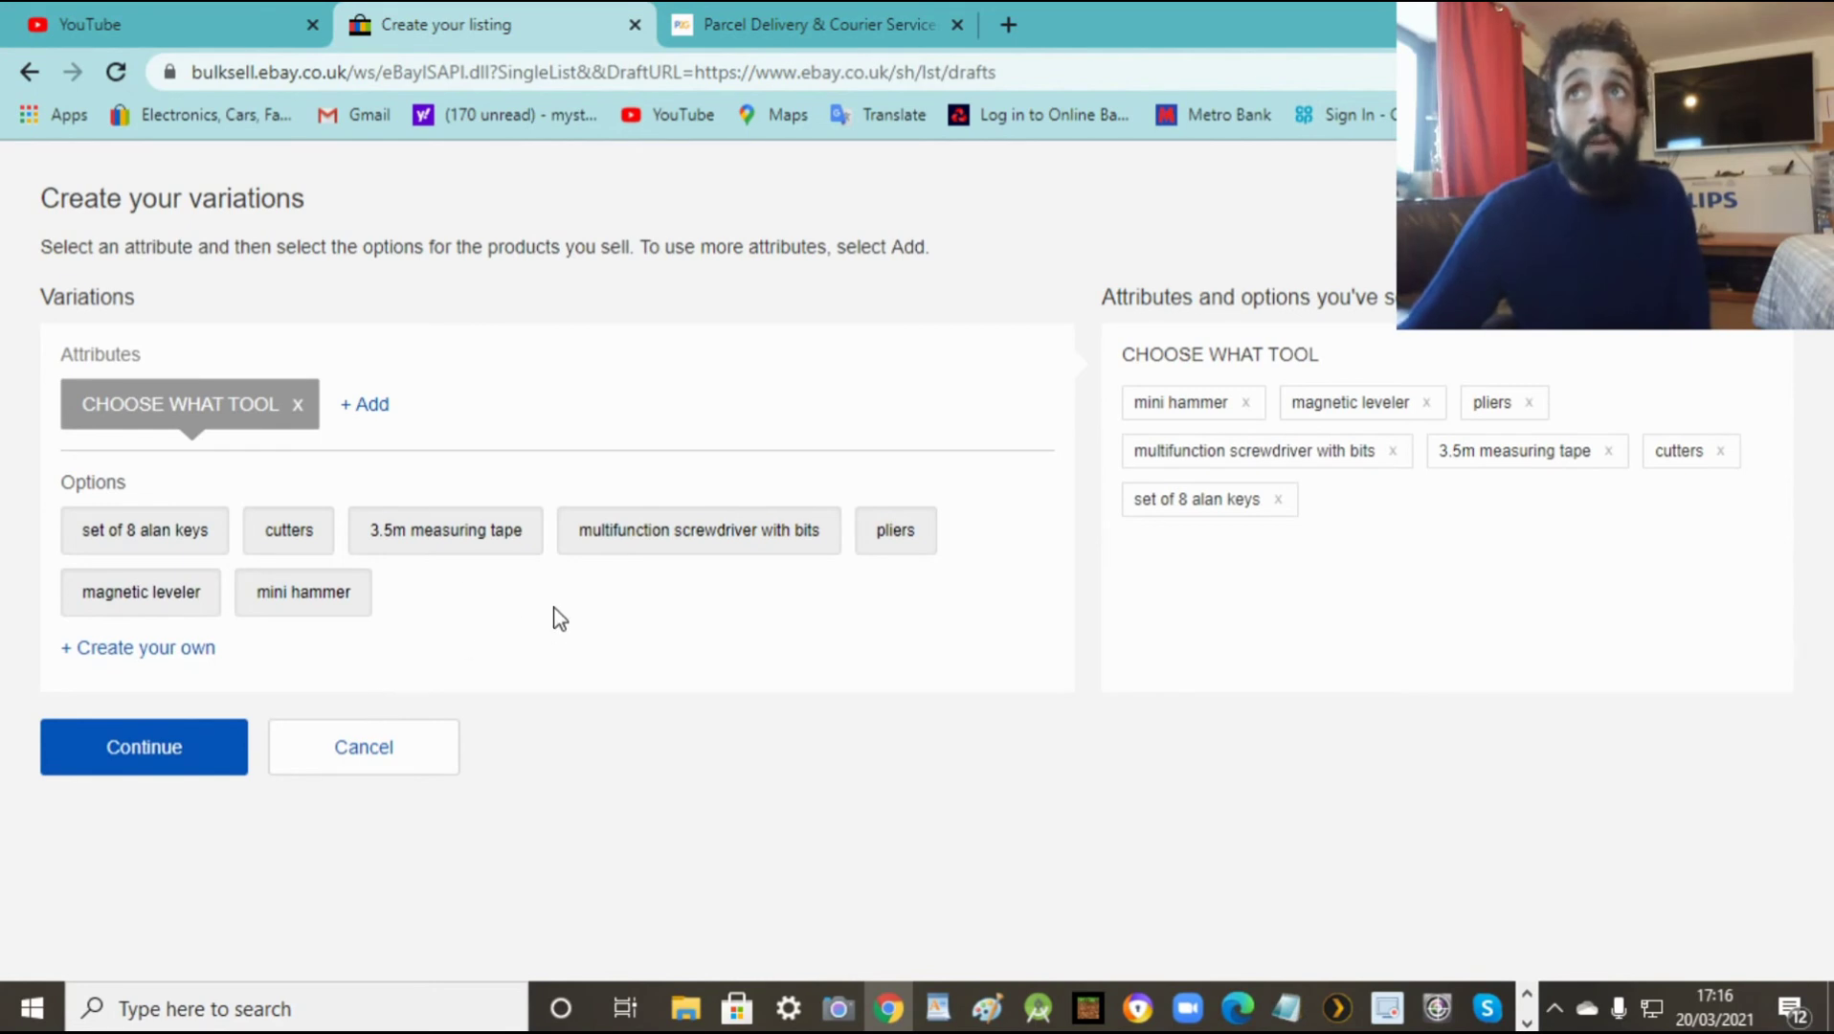
click(143, 745)
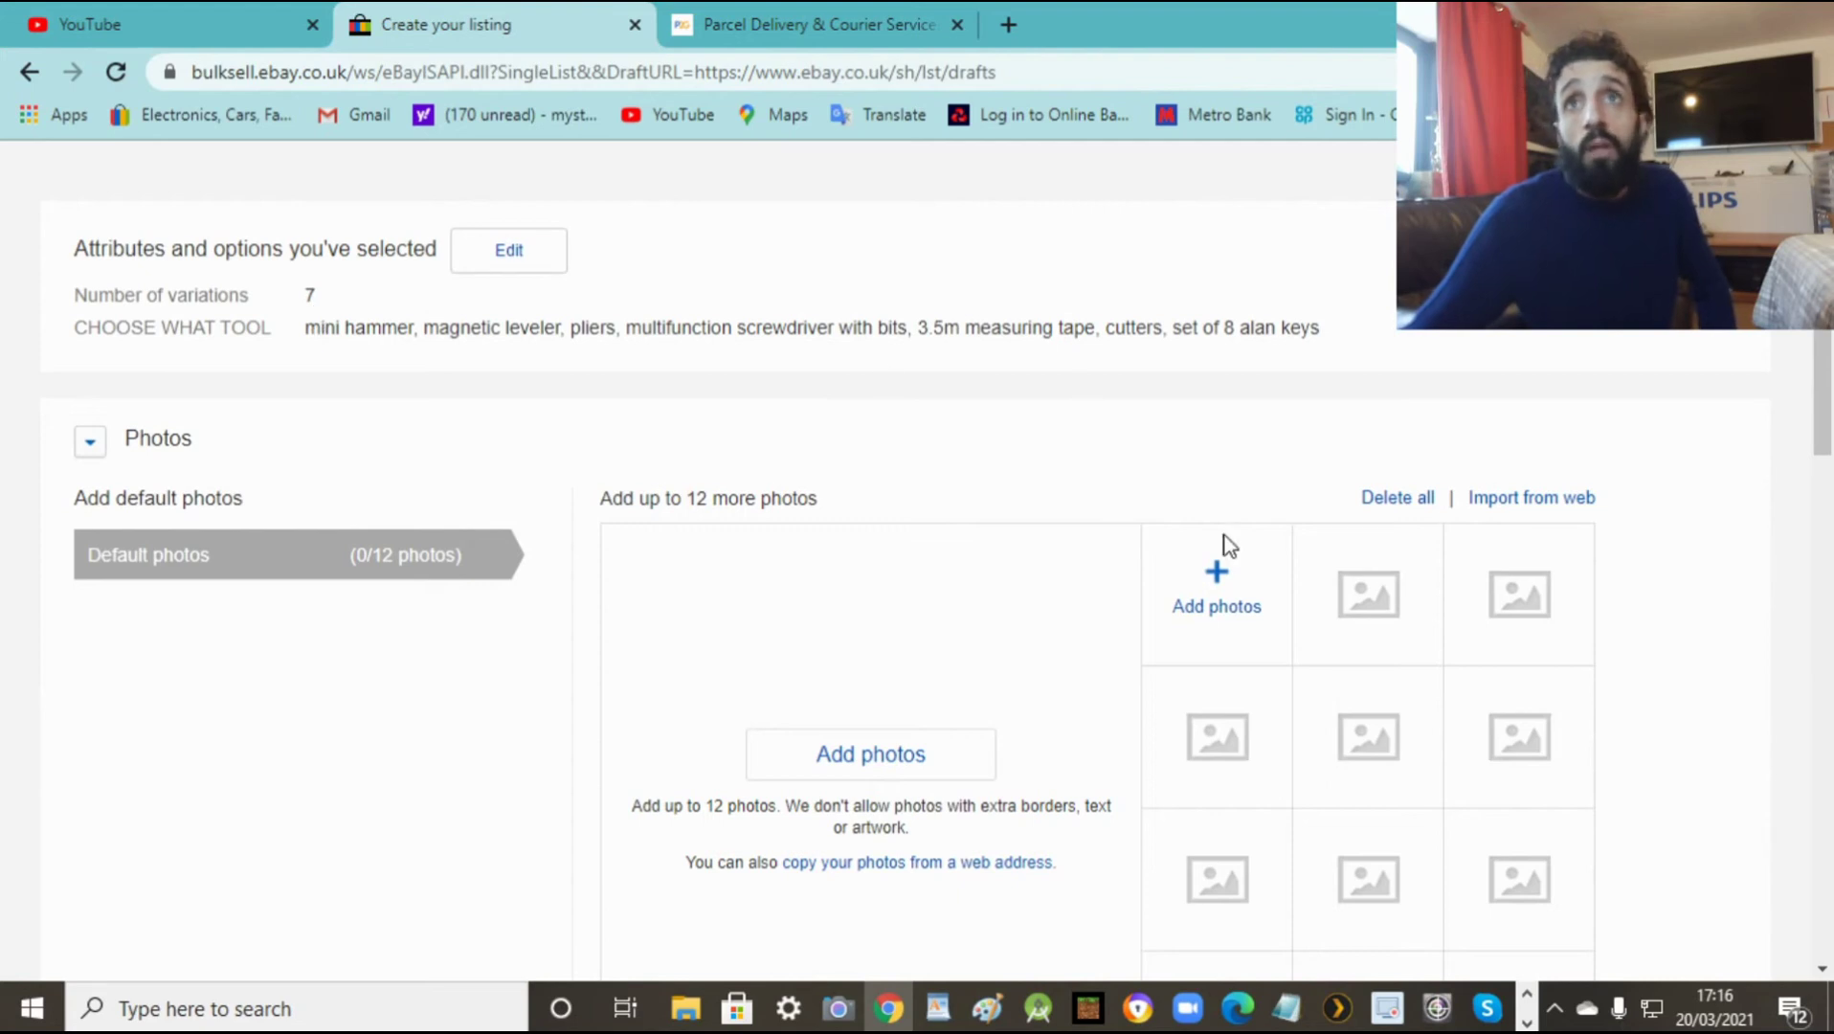
Step: Upload the eight tool photos IMG_20210320_155225 through IMG_20210320_155515 from the USB drive's DCIM folder as default photos and preview the main photo
click(1220, 586)
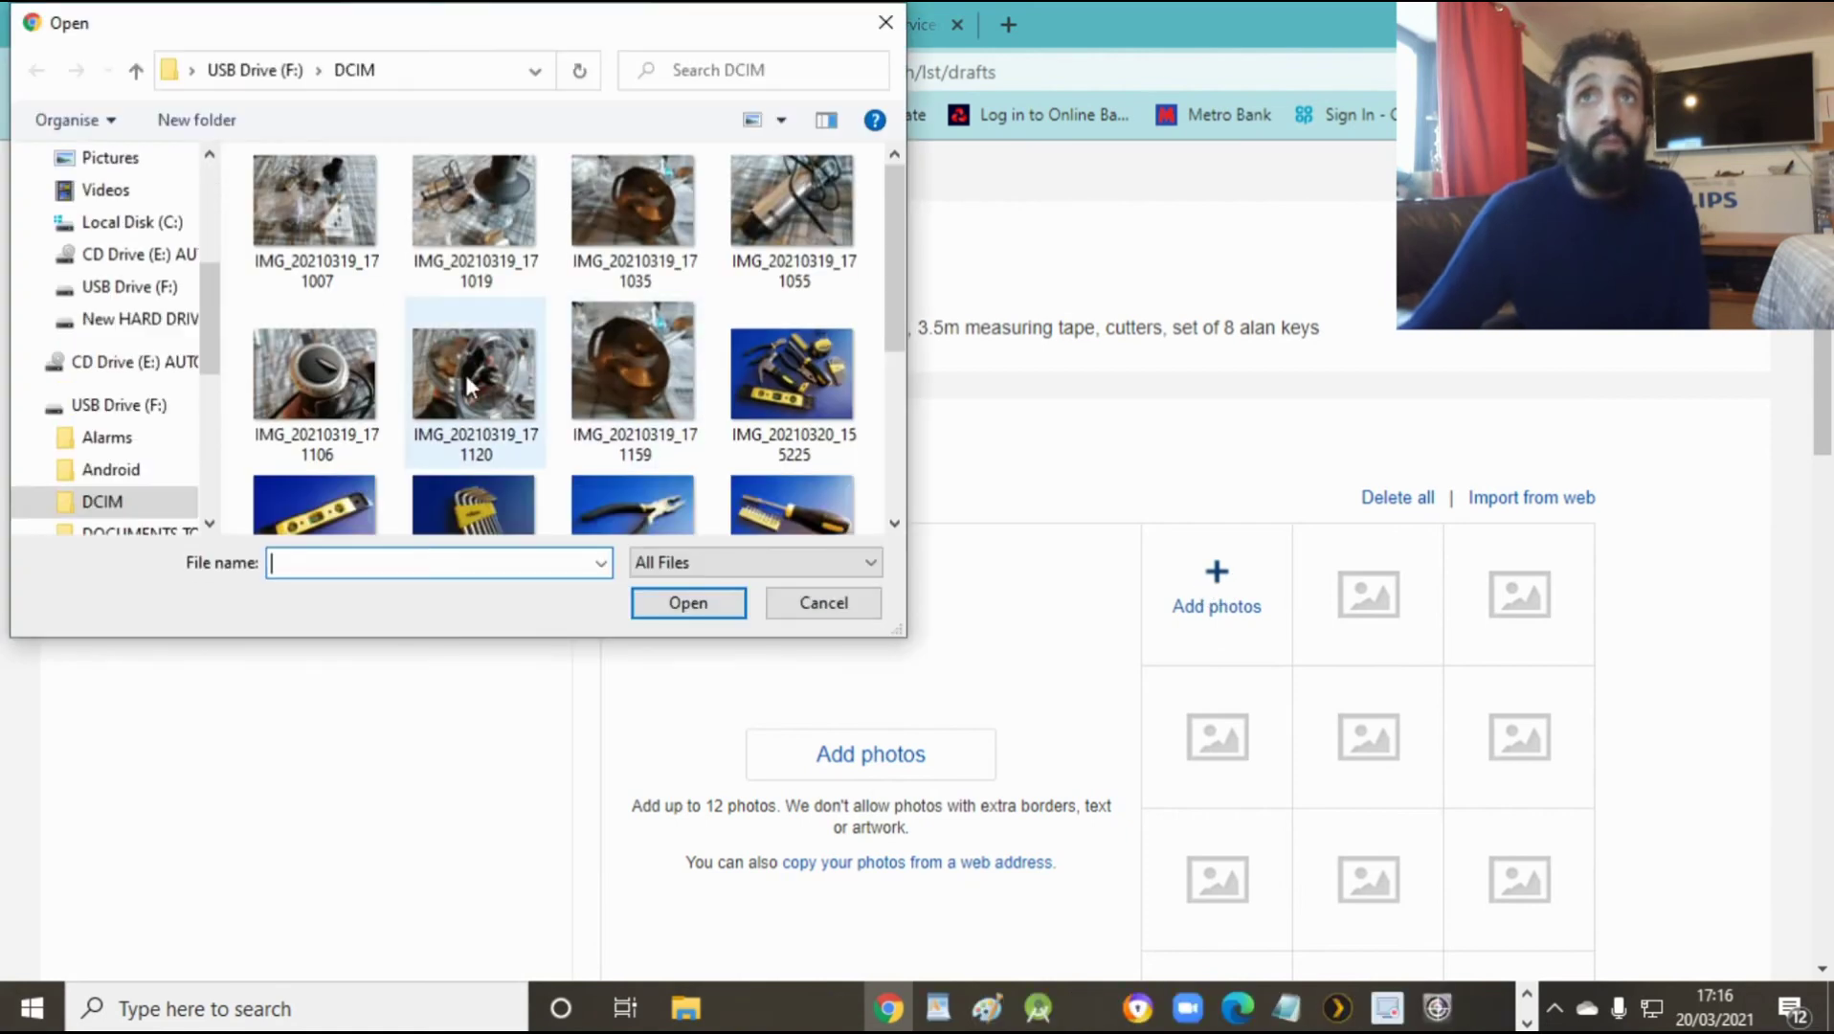
scroll(898, 231, down, 3)
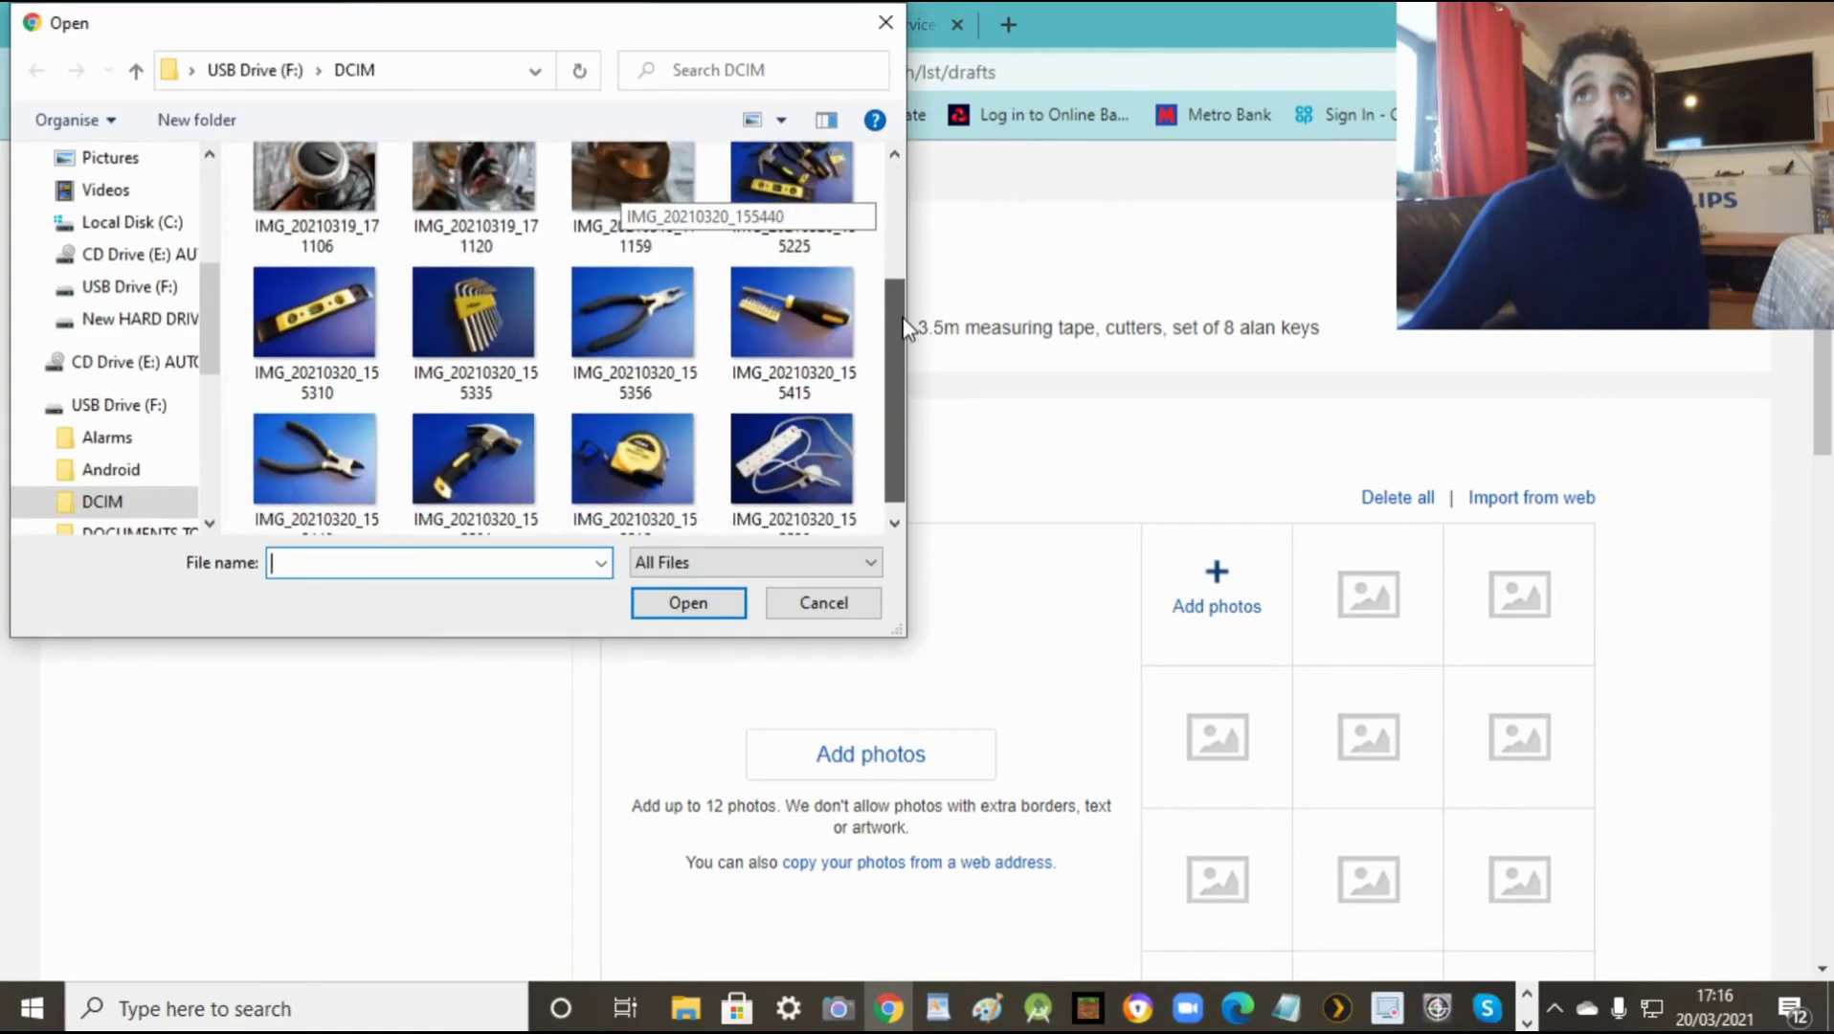
click(804, 231)
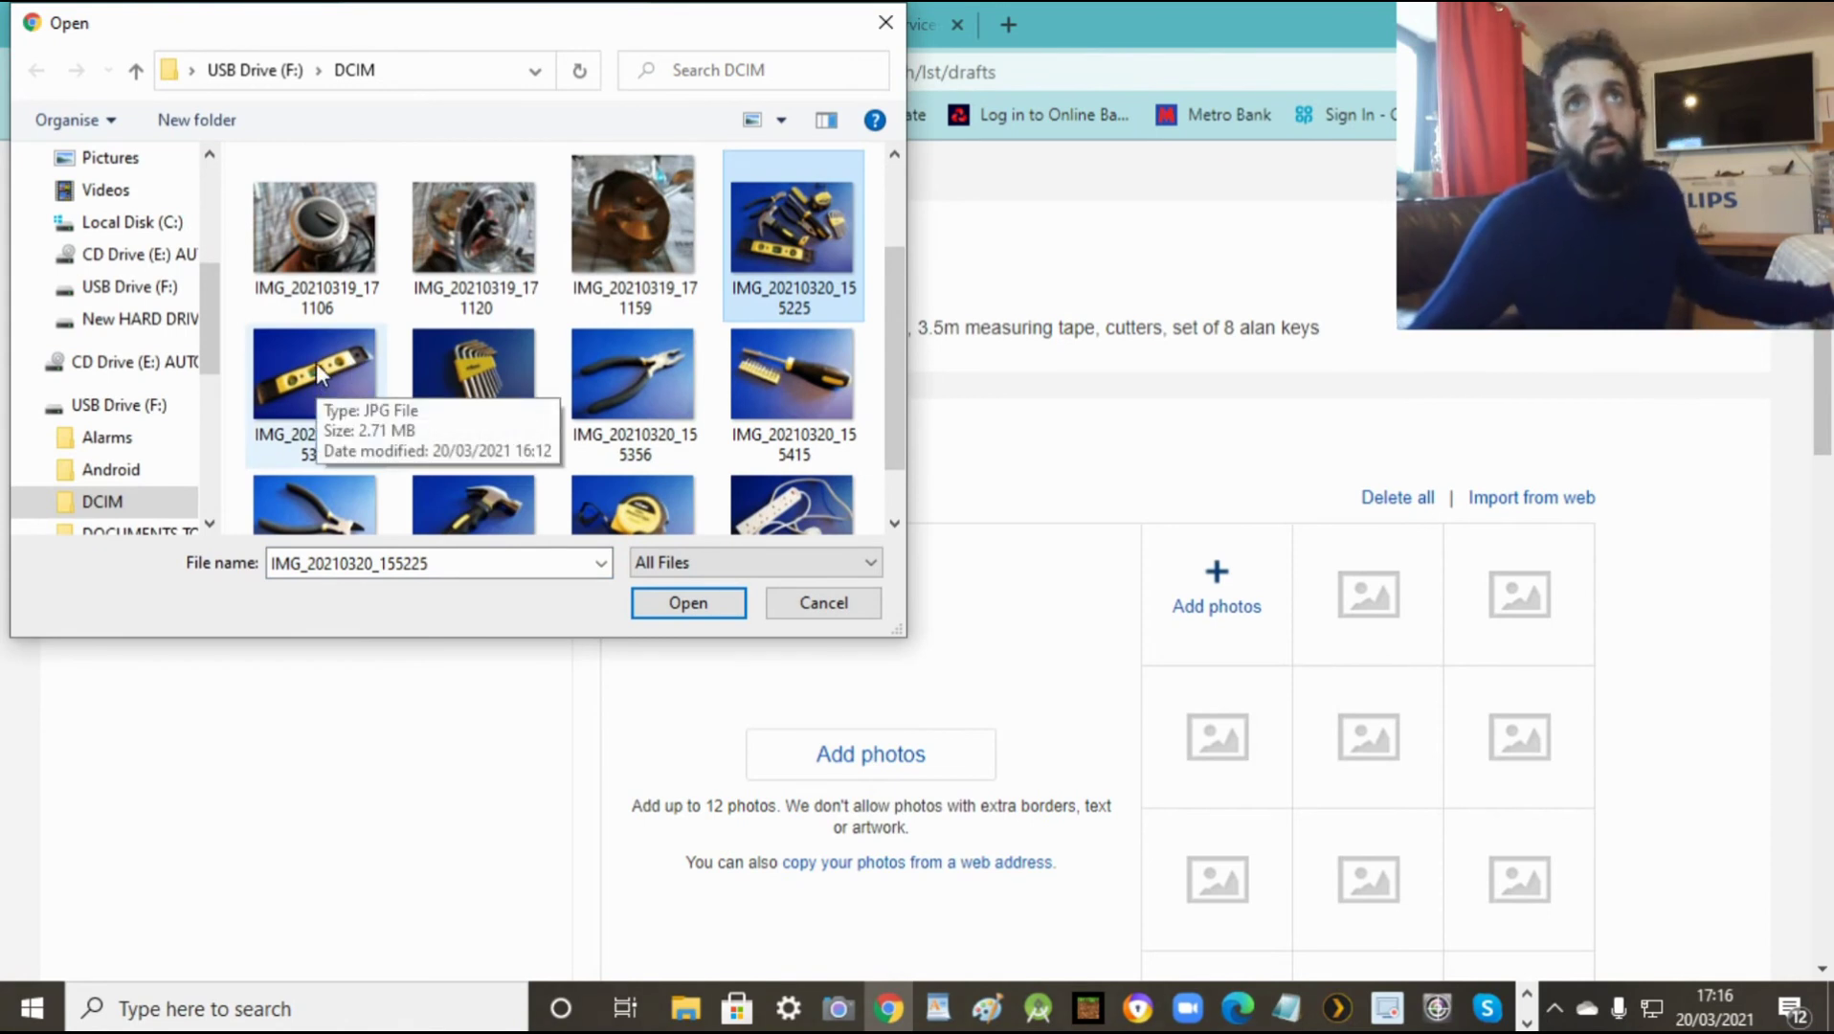
ctrl+click(319, 374)
ctrl+click(474, 374)
ctrl+click(632, 371)
ctrl+click(756, 369)
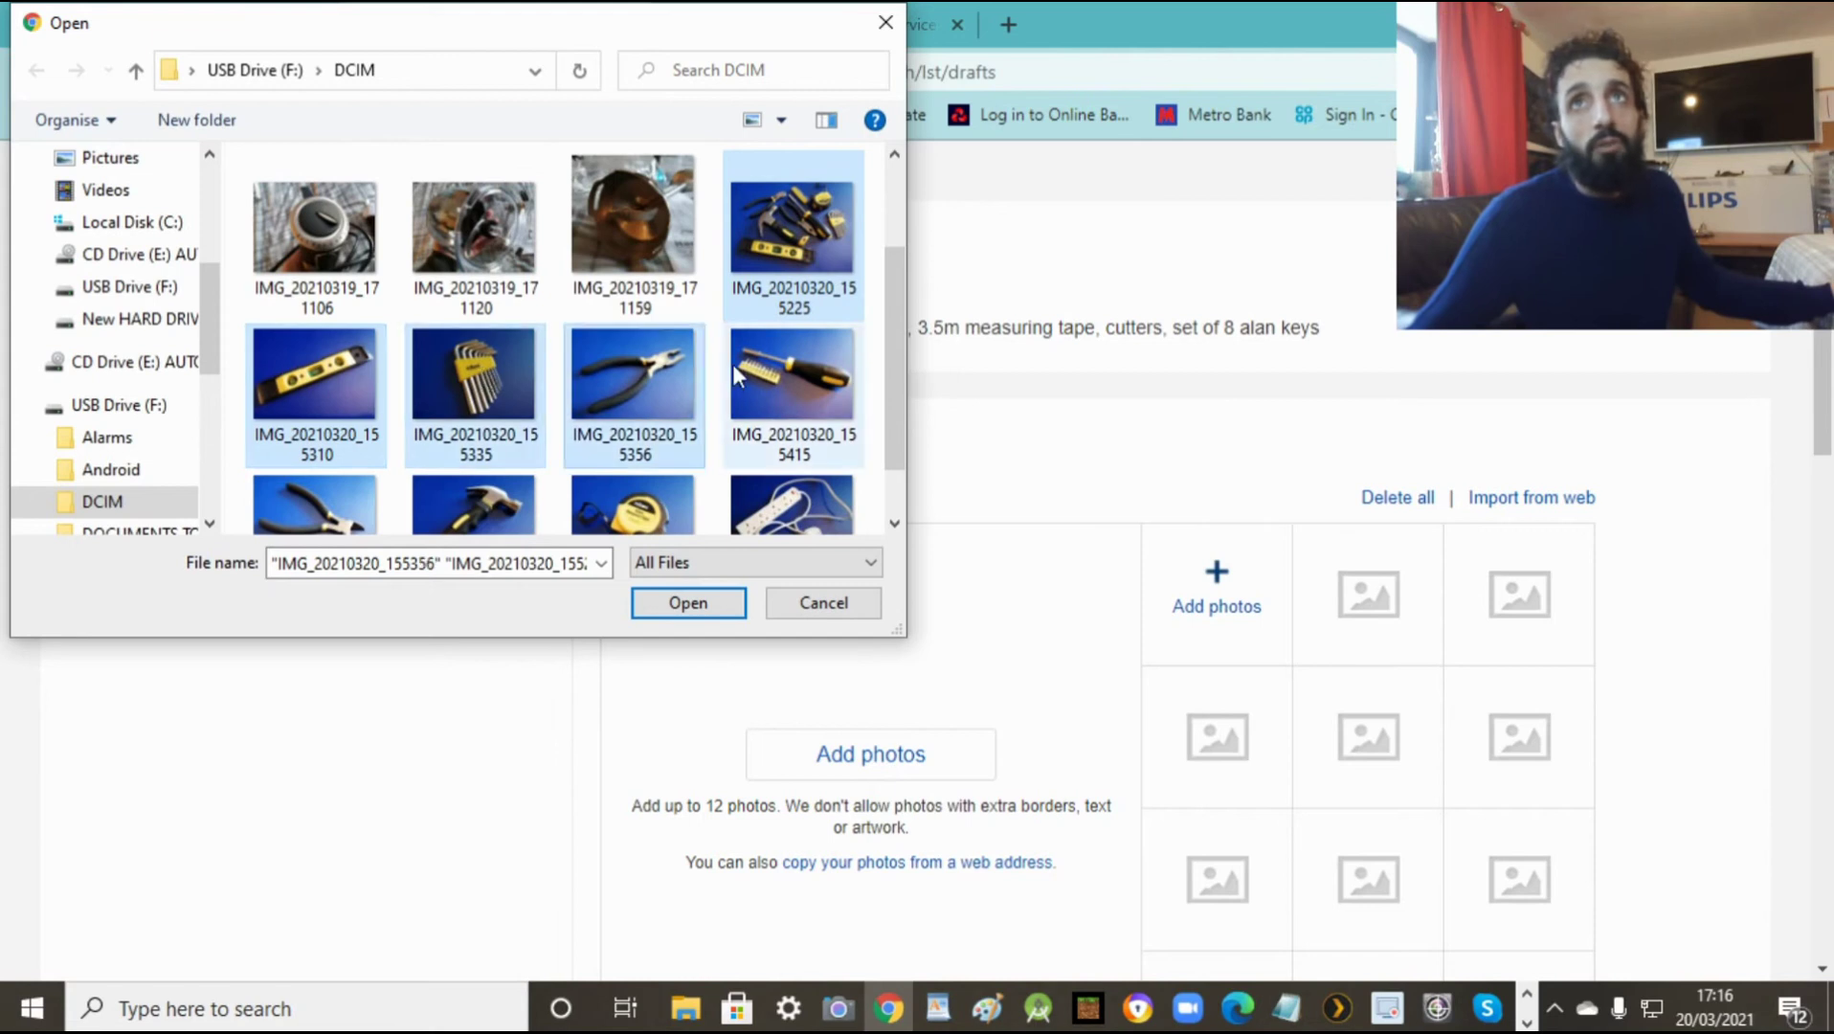
scroll(787, 455, down, 1)
ctrl+click(623, 435)
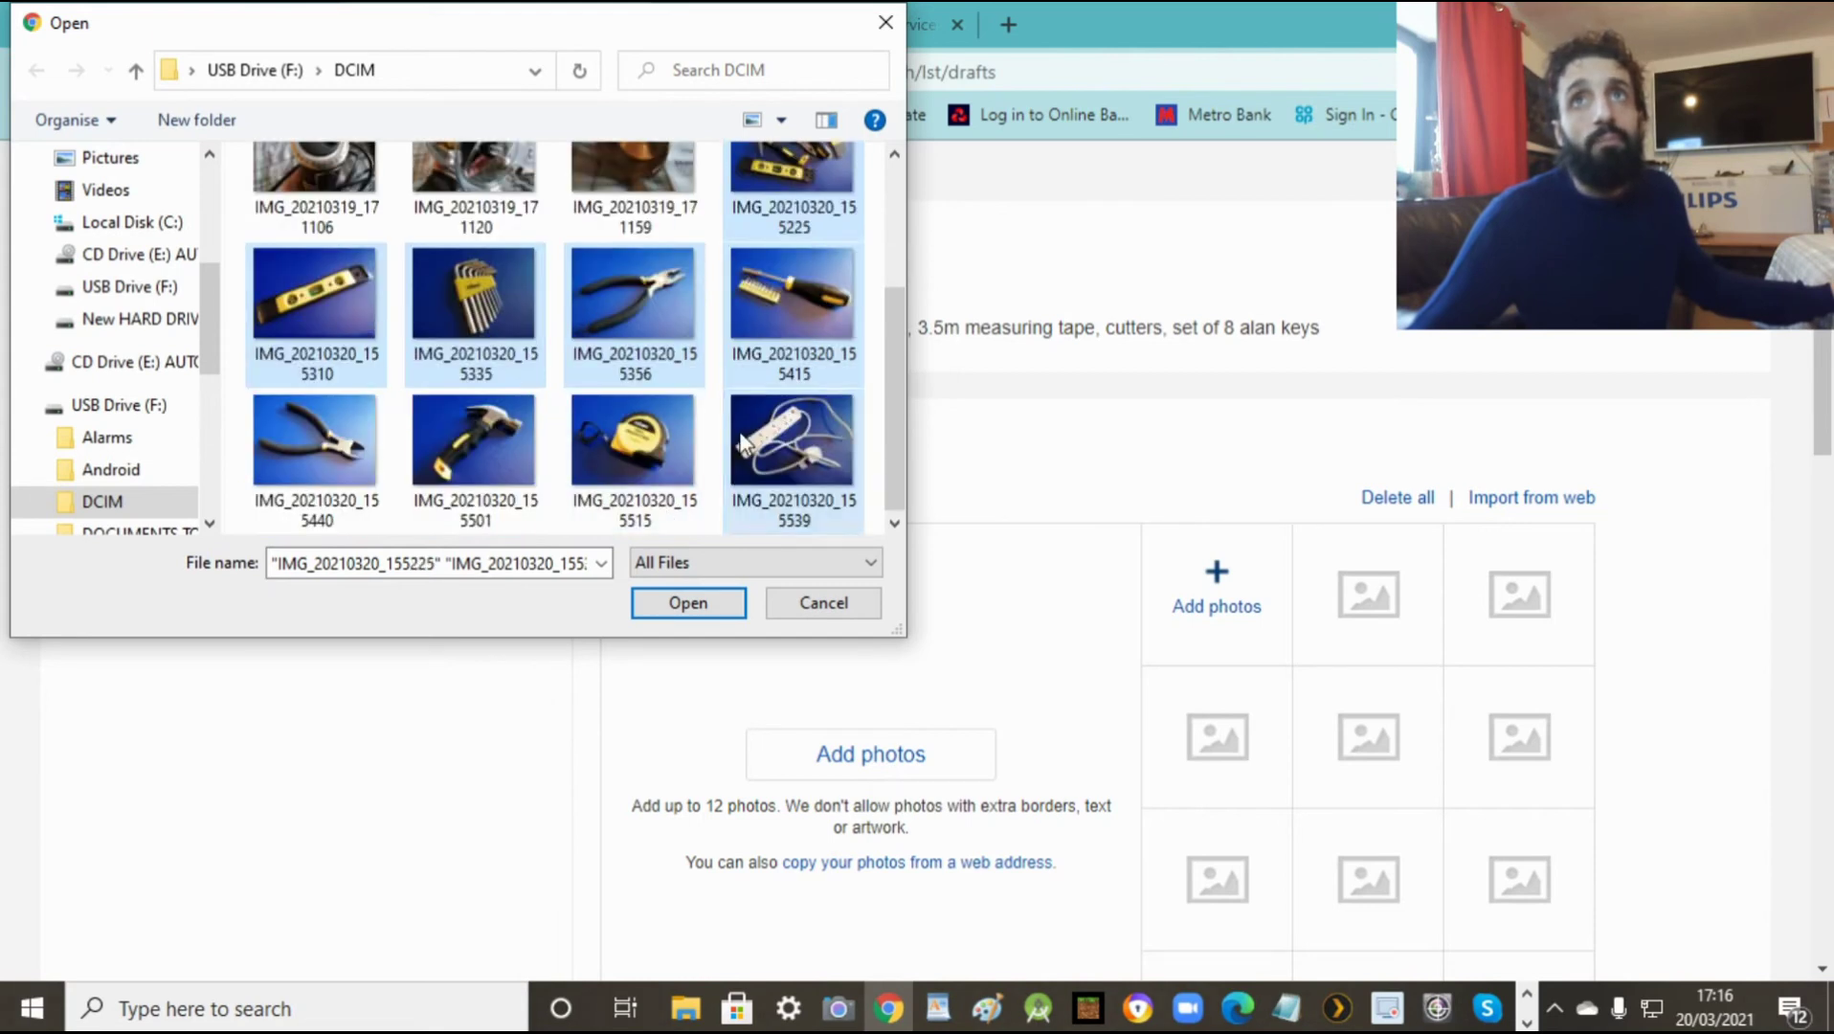
ctrl+click(471, 441)
ctrl+click(316, 440)
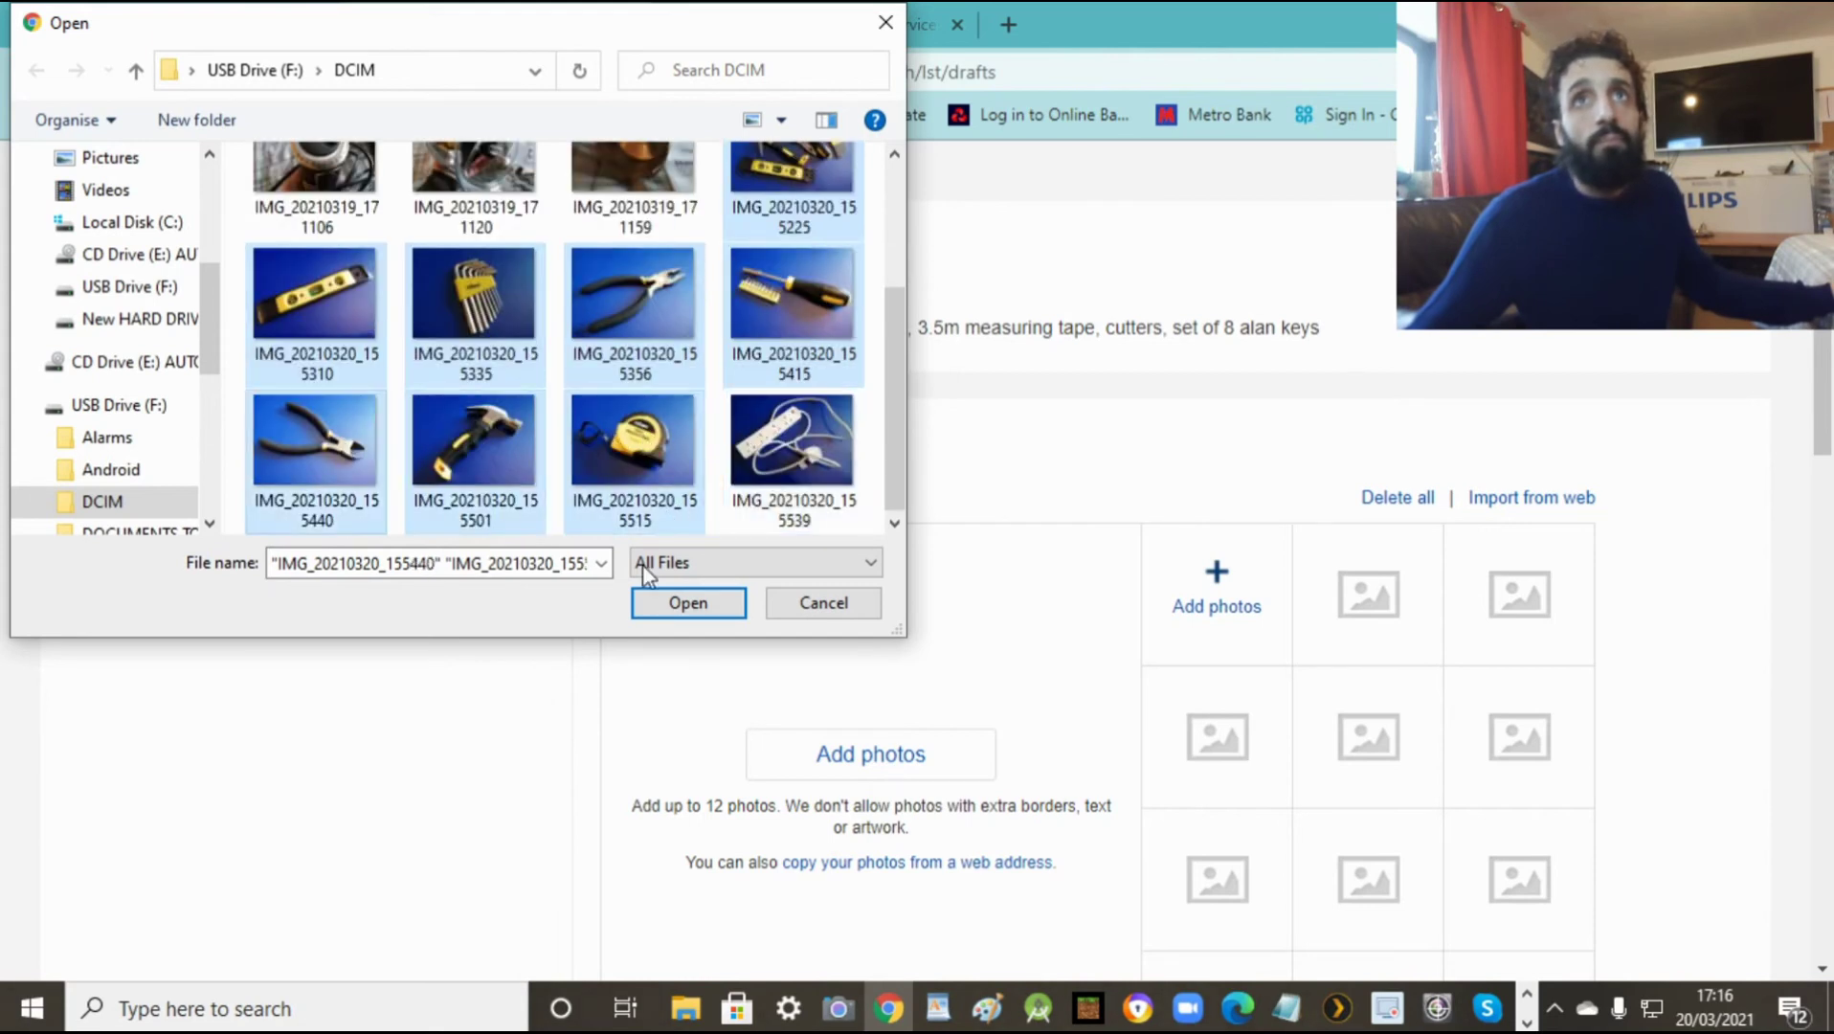
click(702, 603)
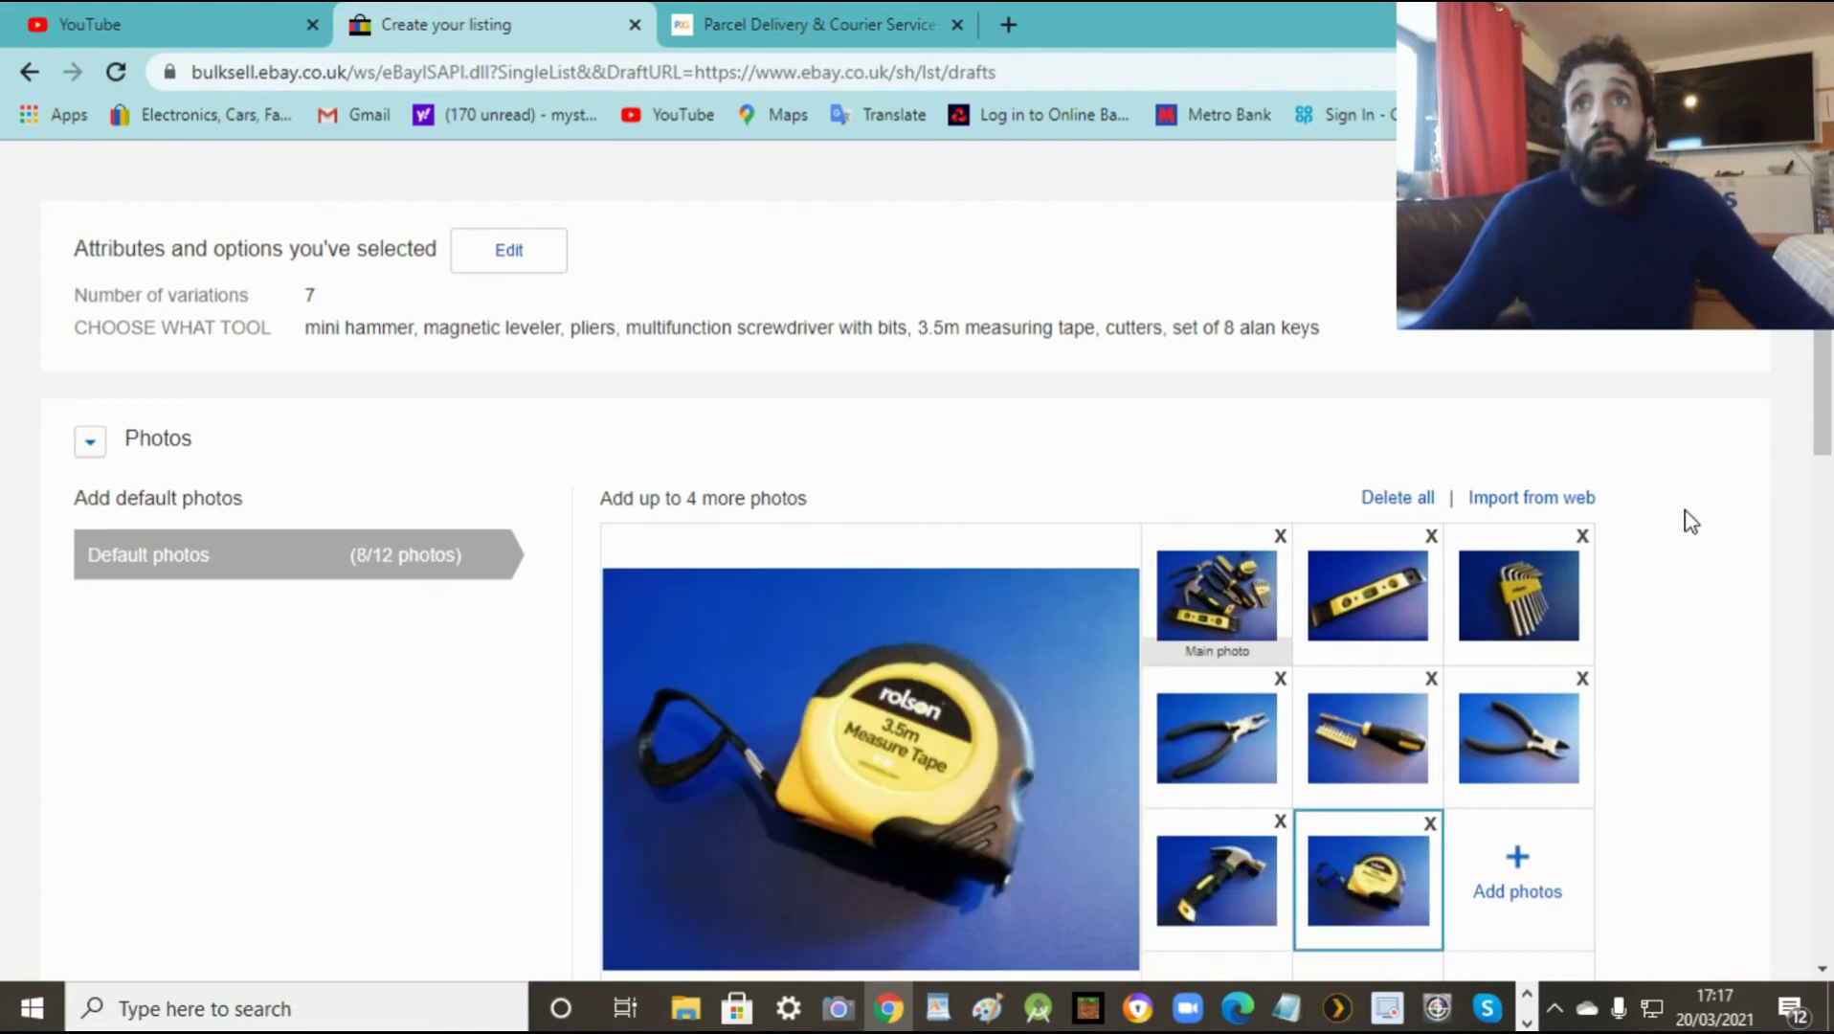
click(1221, 596)
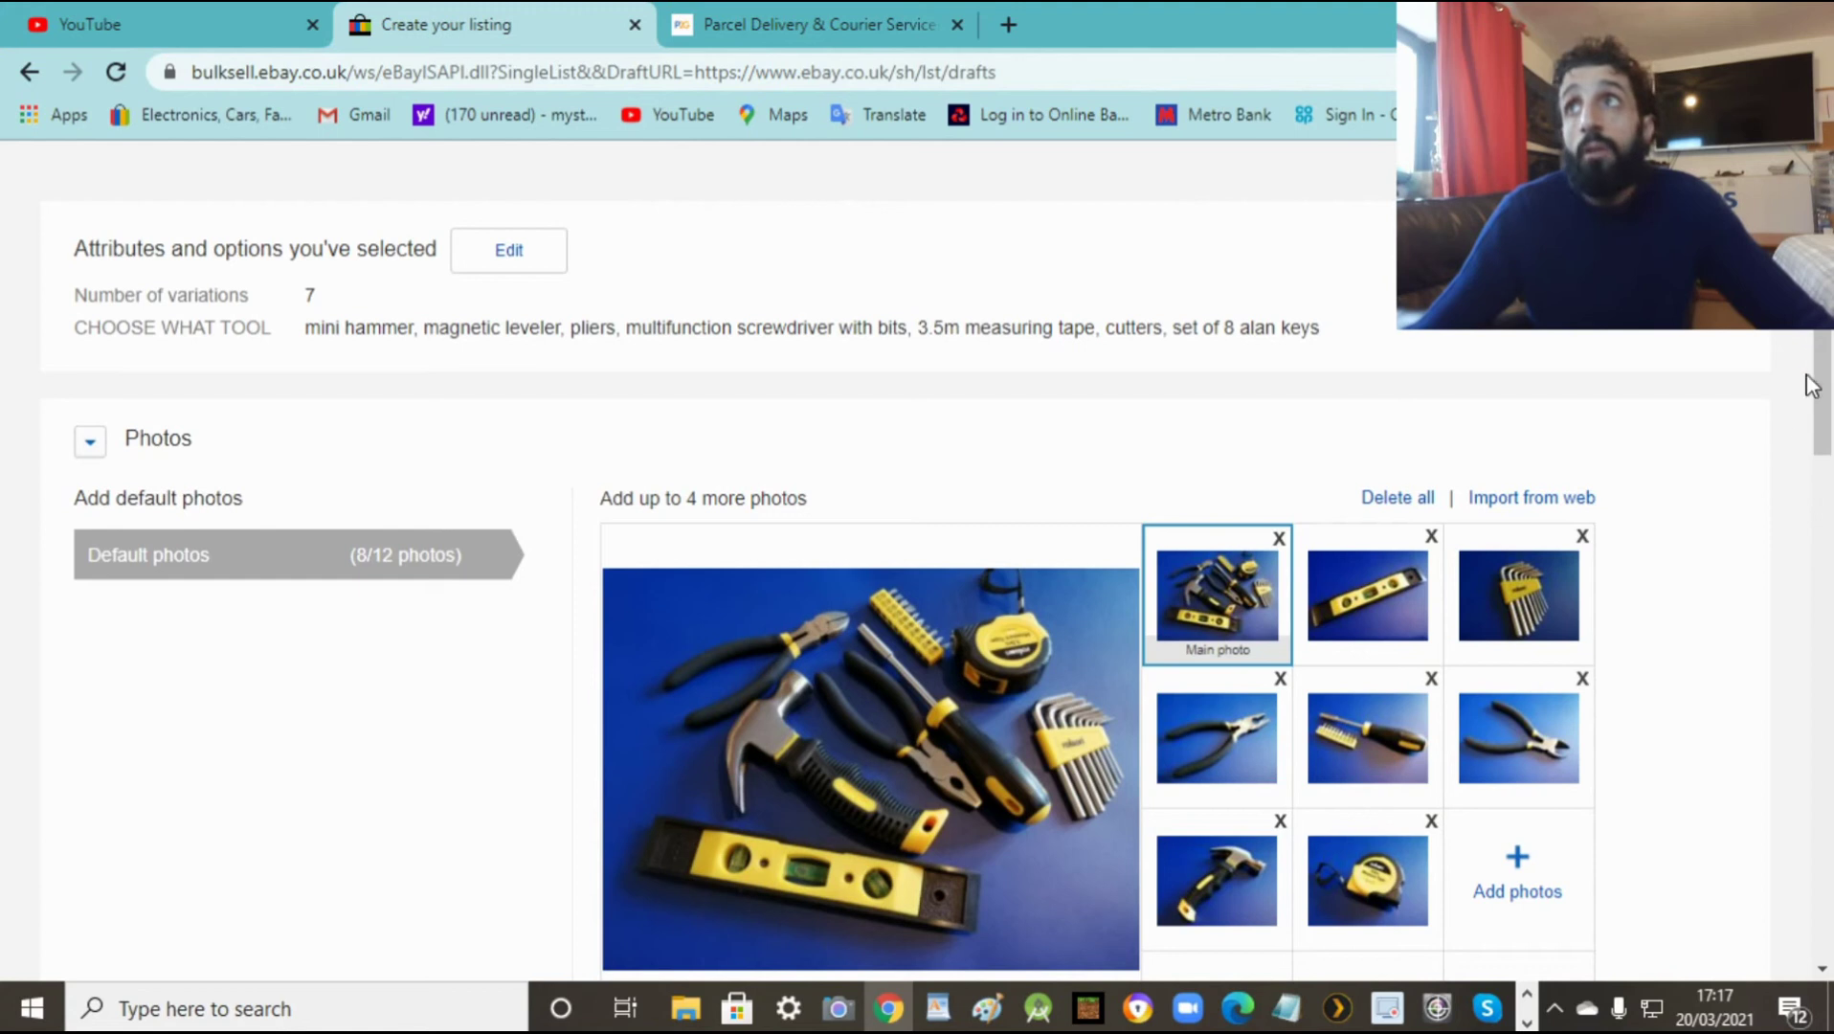
Step: Set the variation photos to change based on the CHOOSE WHAT TOOL attribute instead of using default photos
drag(1826, 314, 1831, 766)
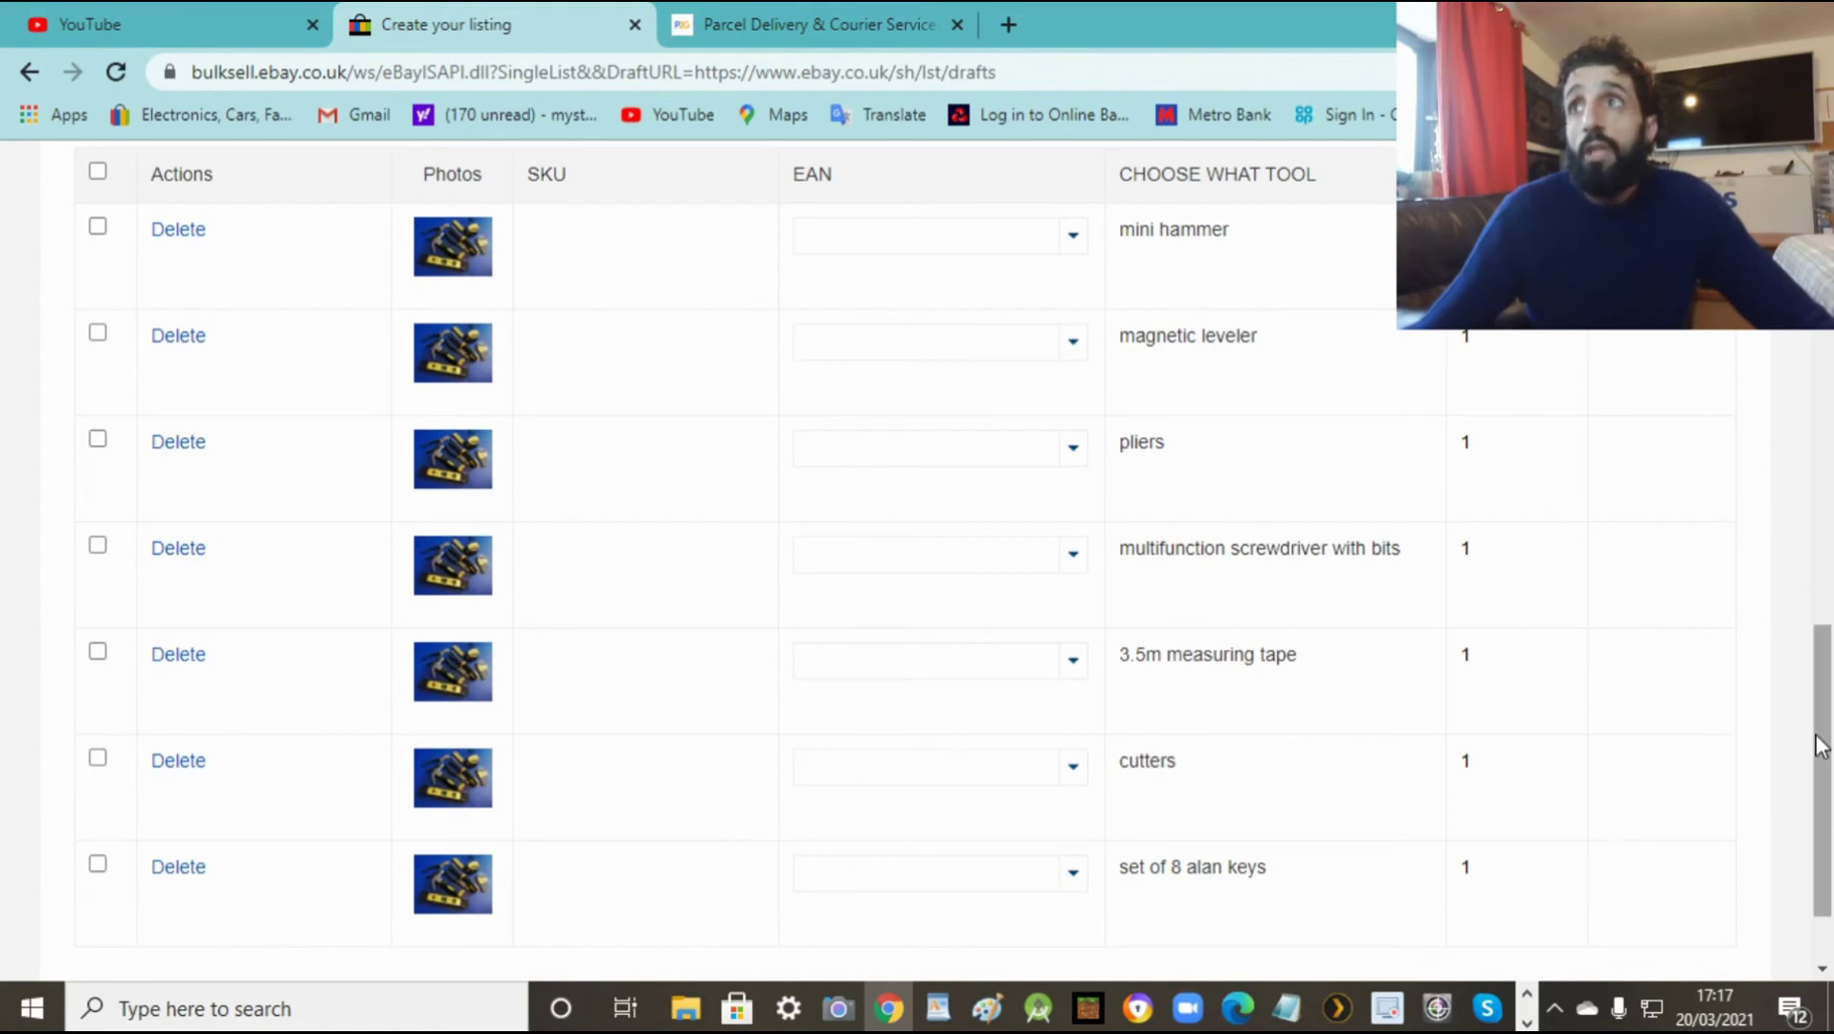
scroll(658, 470, up, 3)
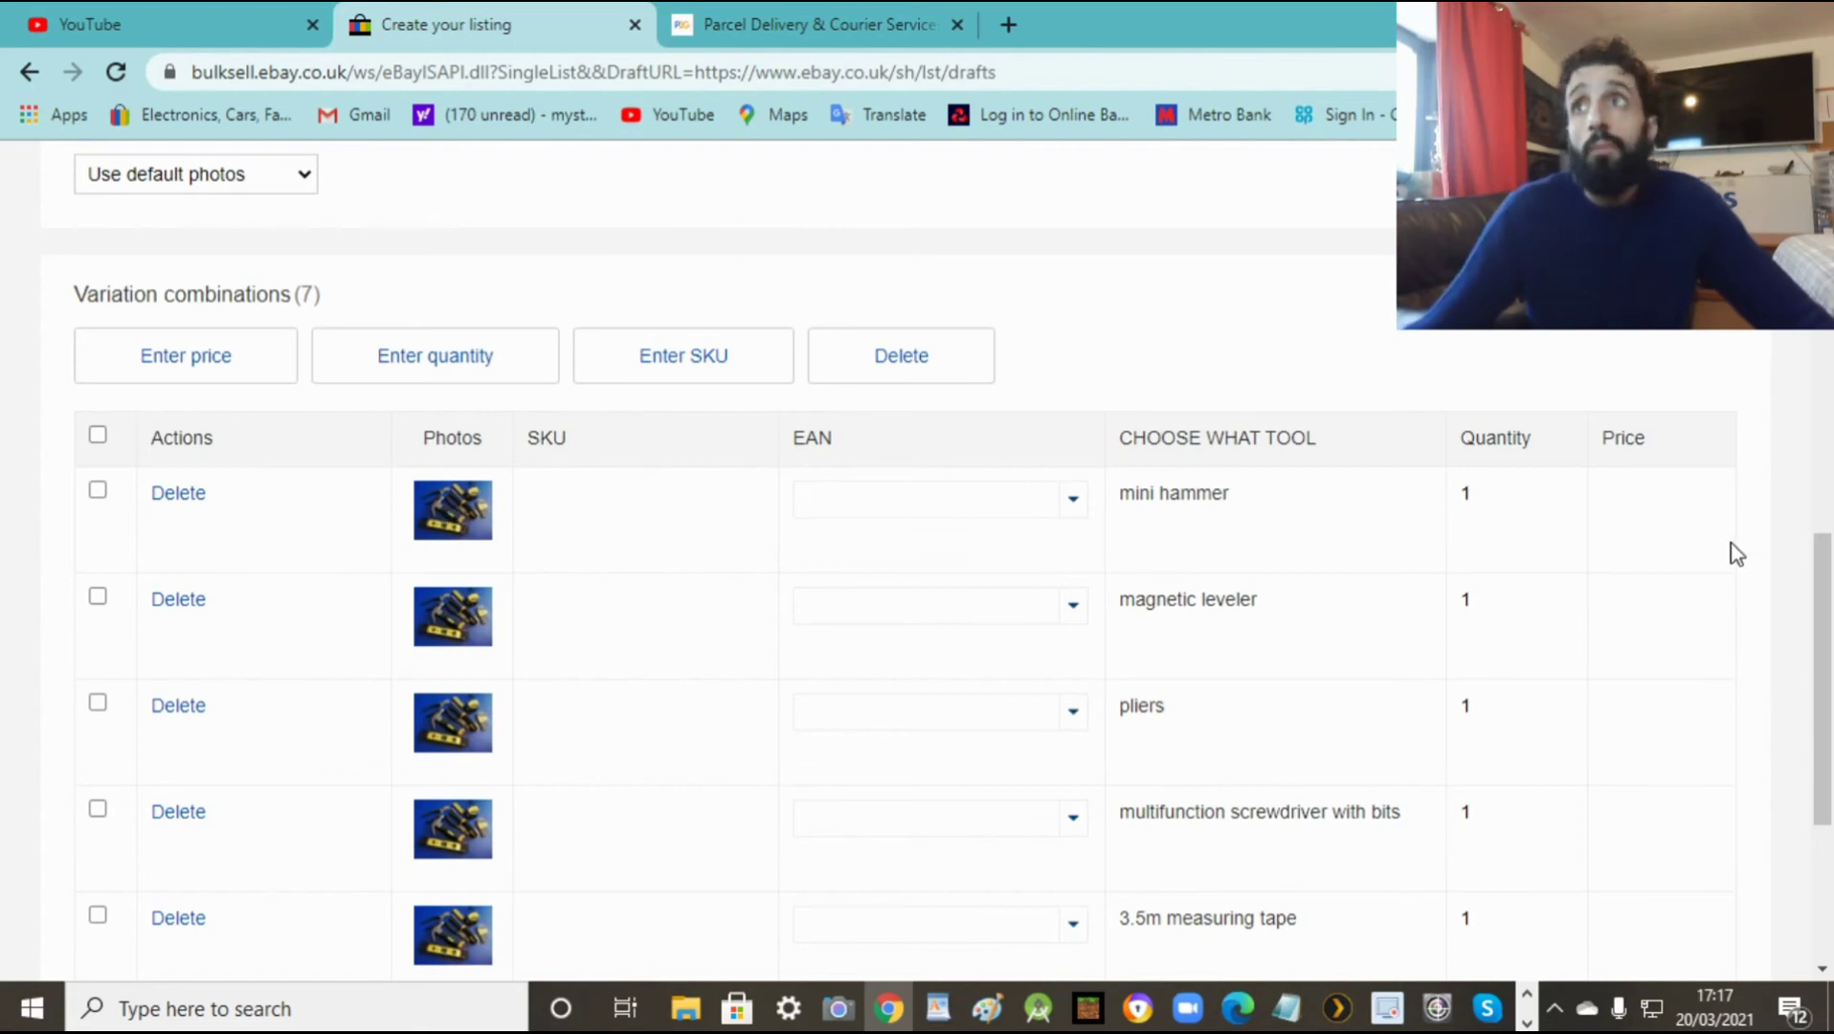
drag(1821, 645, 1820, 500)
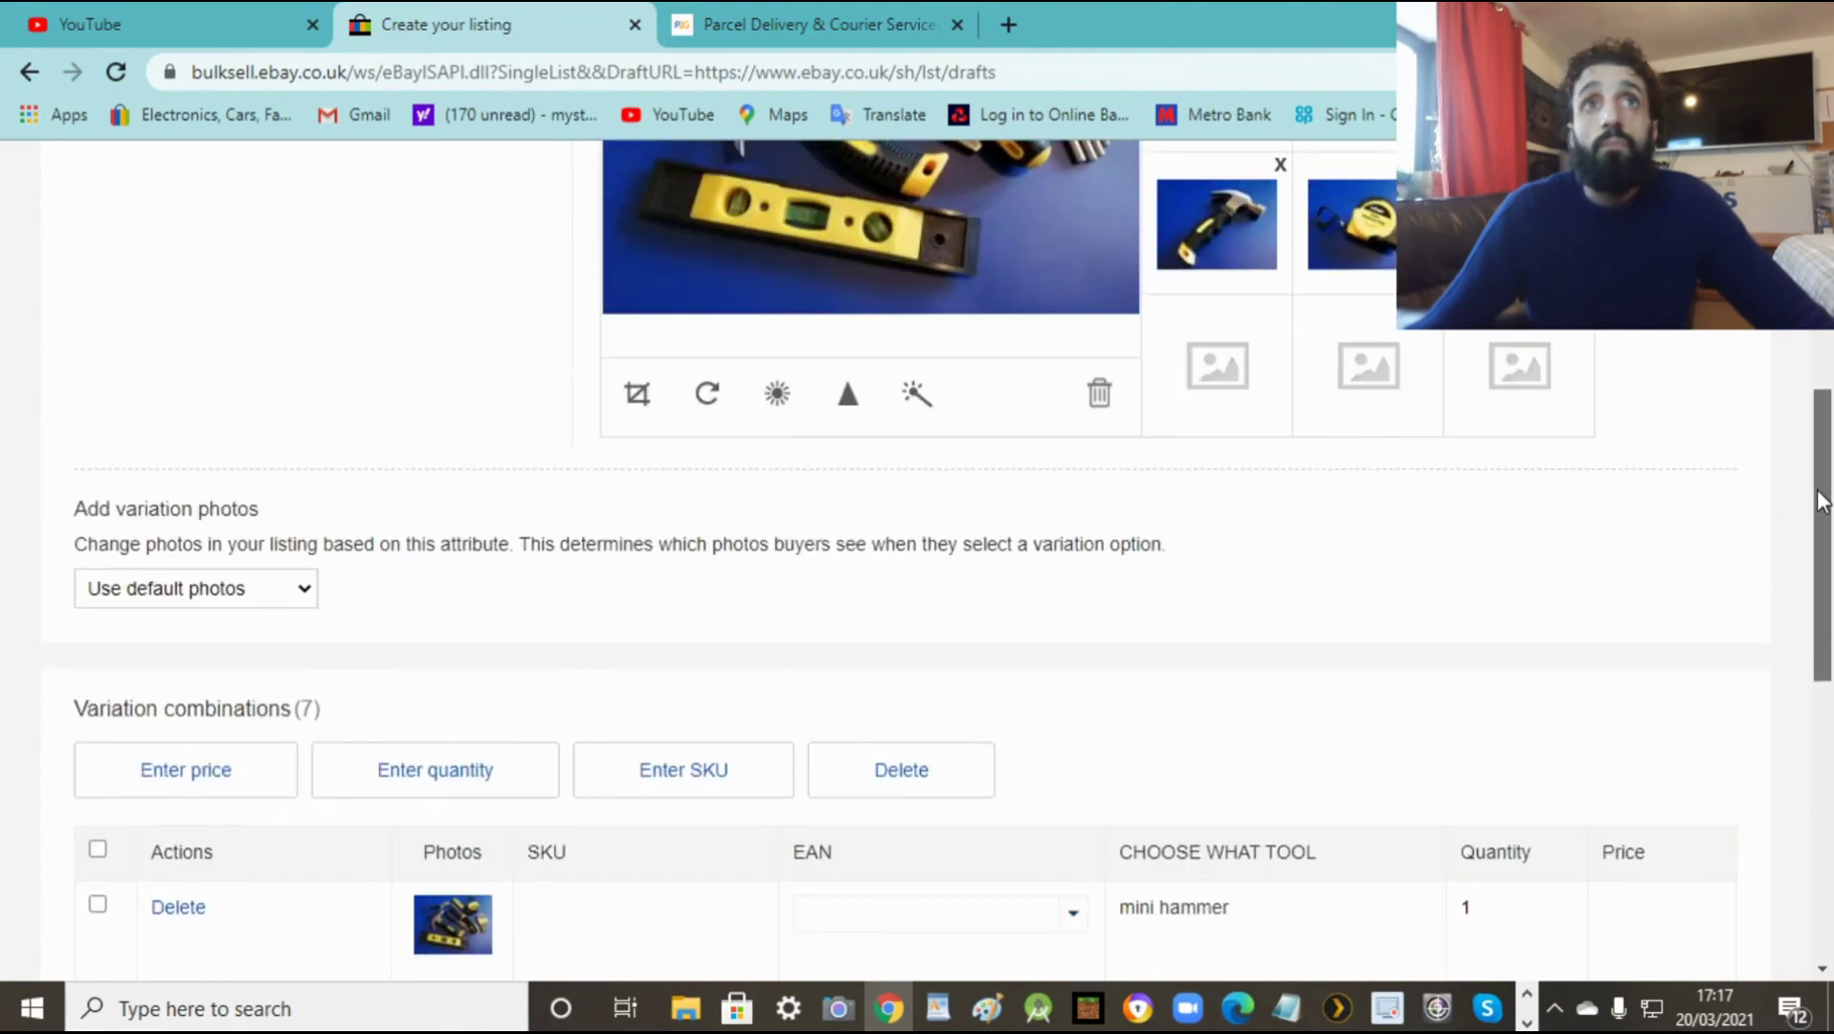
click(304, 589)
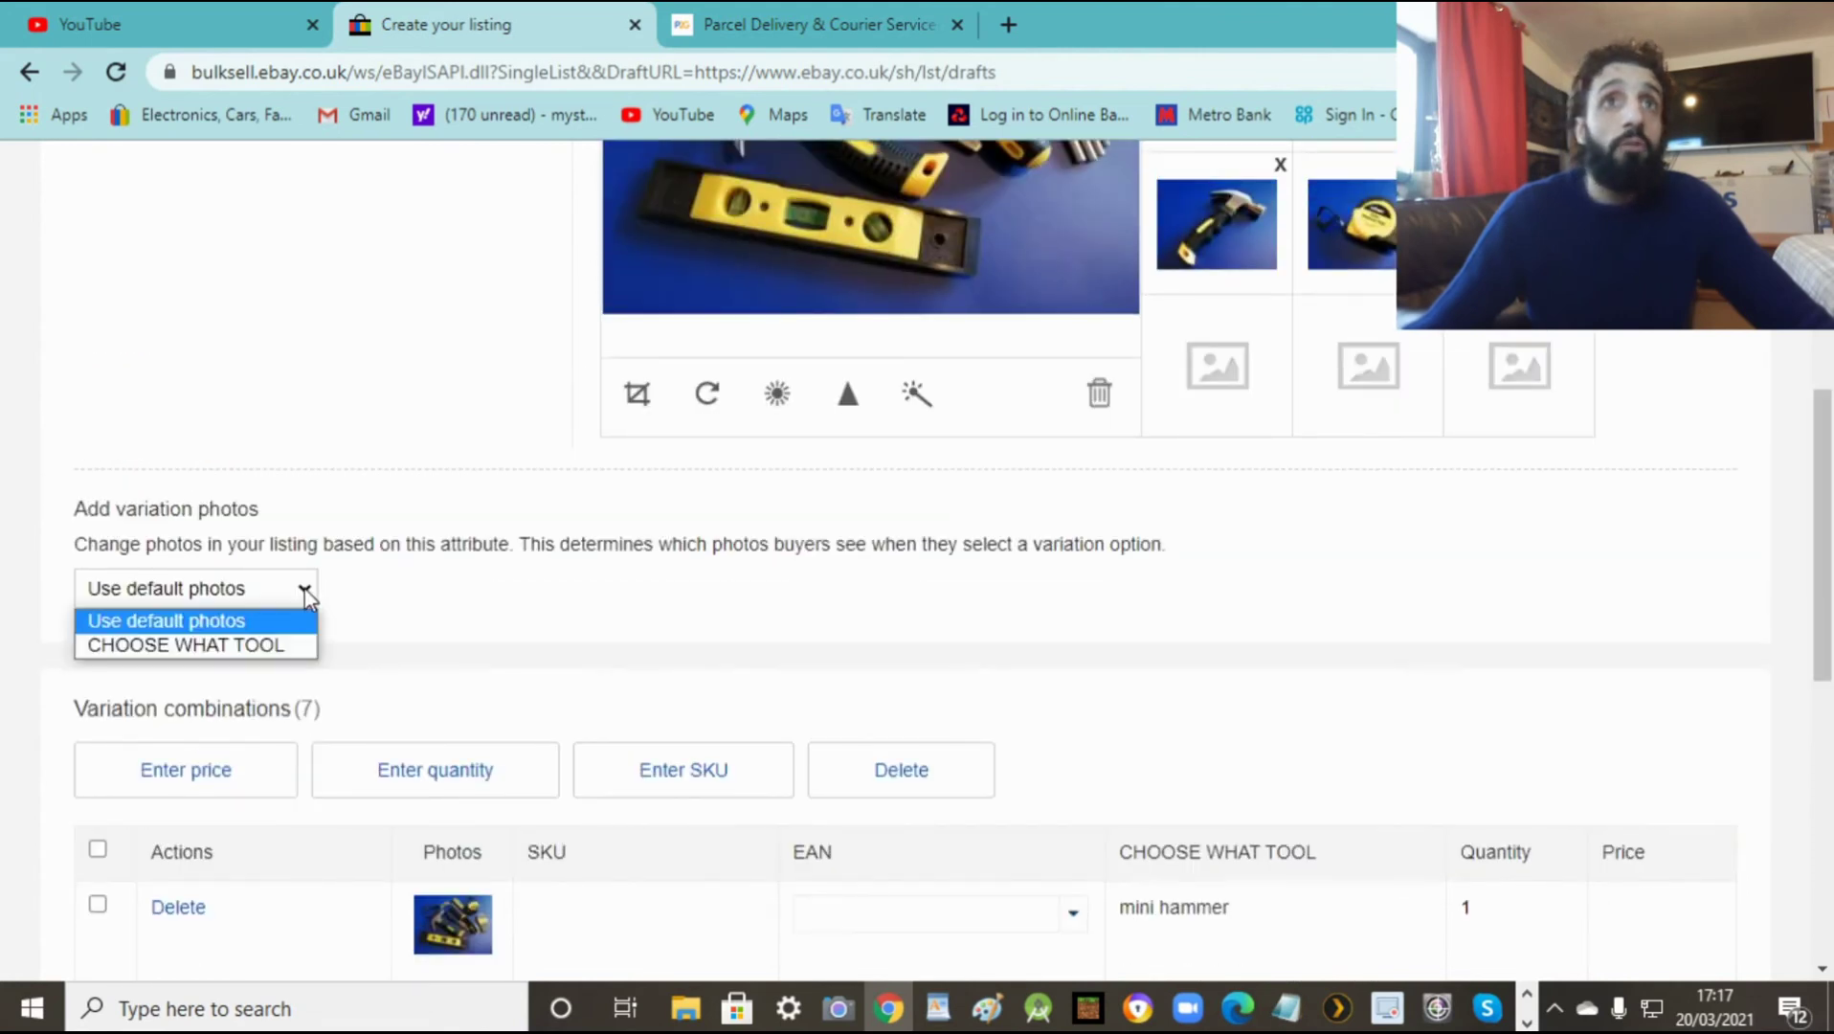
click(198, 644)
drag(1821, 412, 1821, 475)
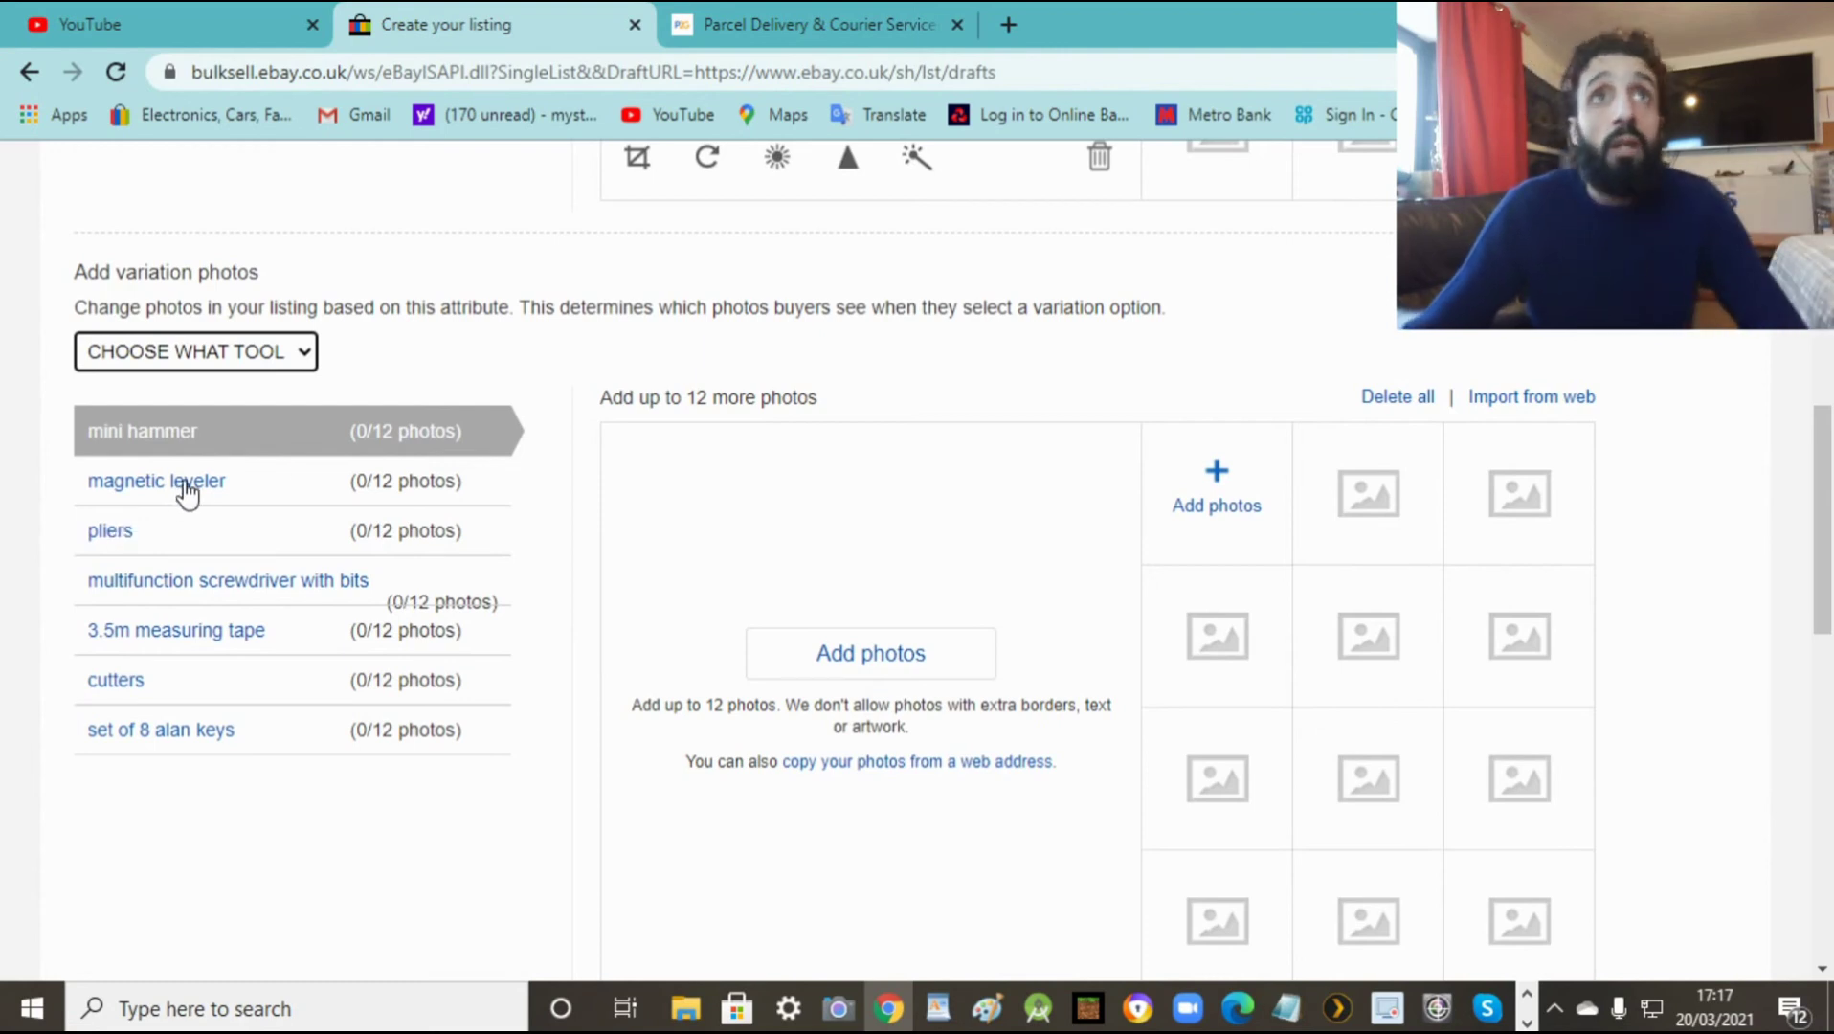
Step: Add the hammer photo IMG_20210320_155501 from the USB drive's DCIM folder to the mini hammer variation
click(189, 440)
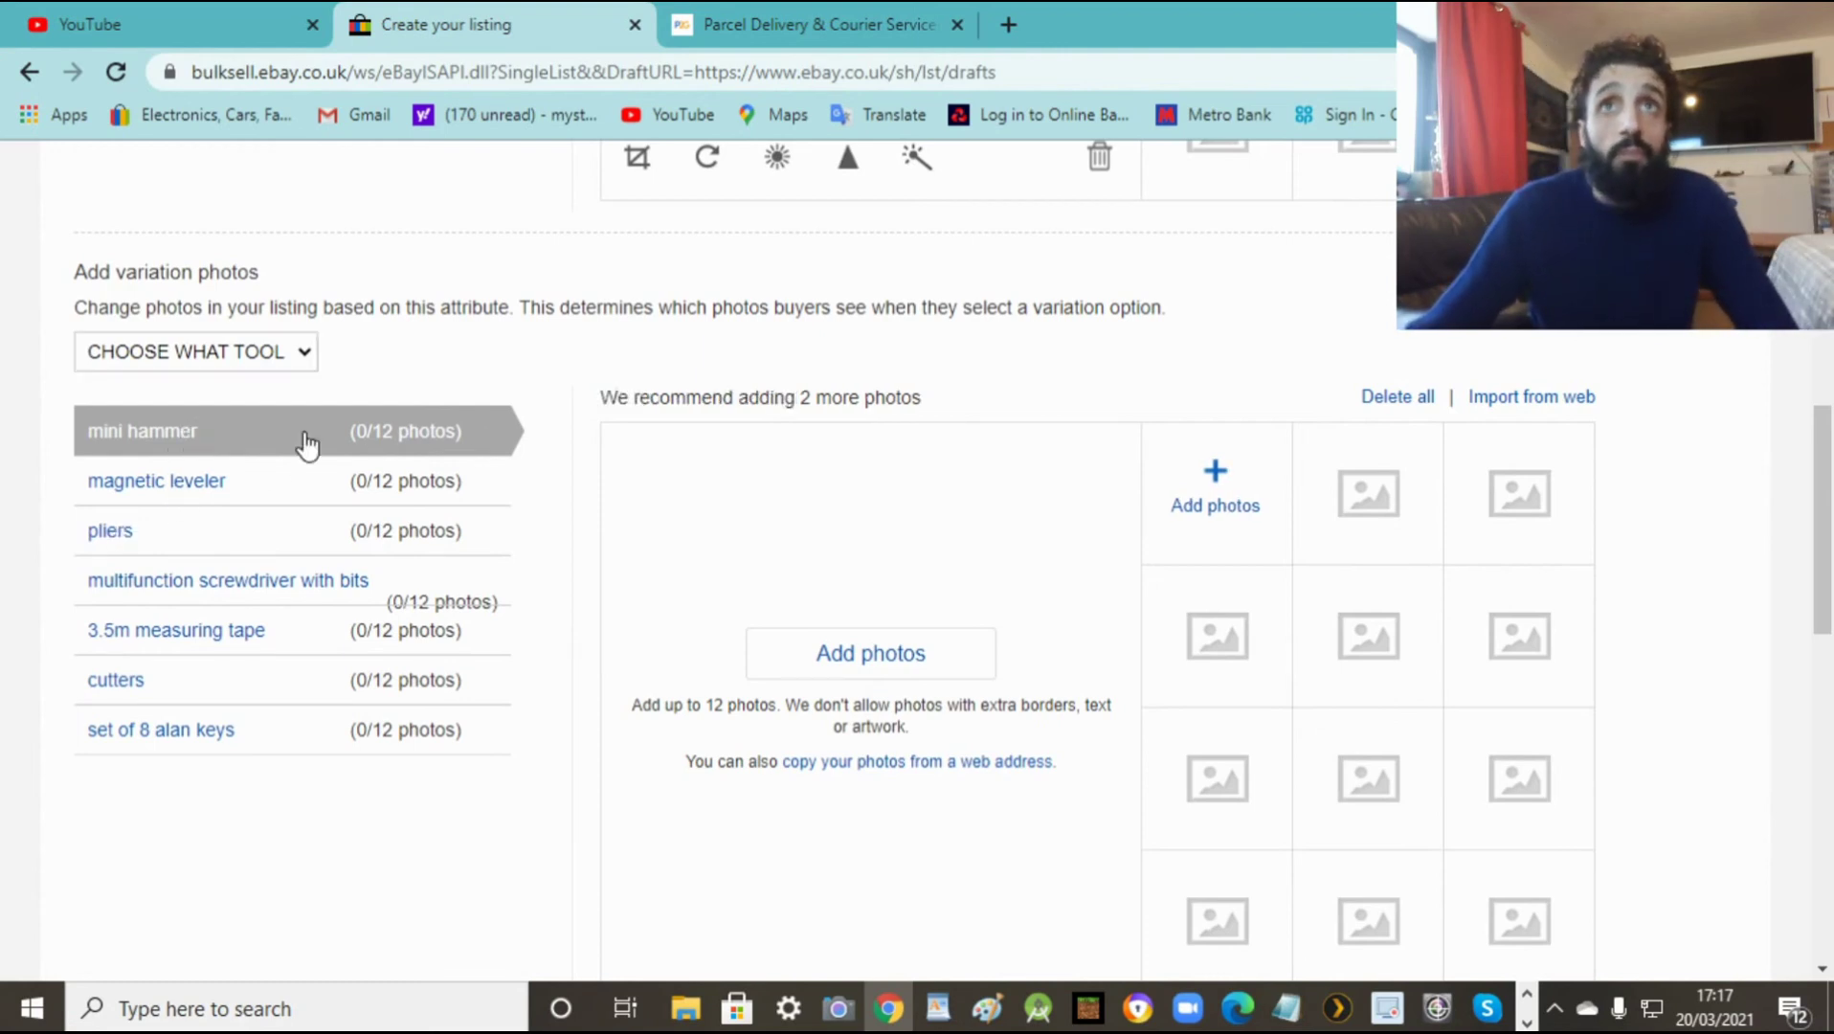
click(1203, 483)
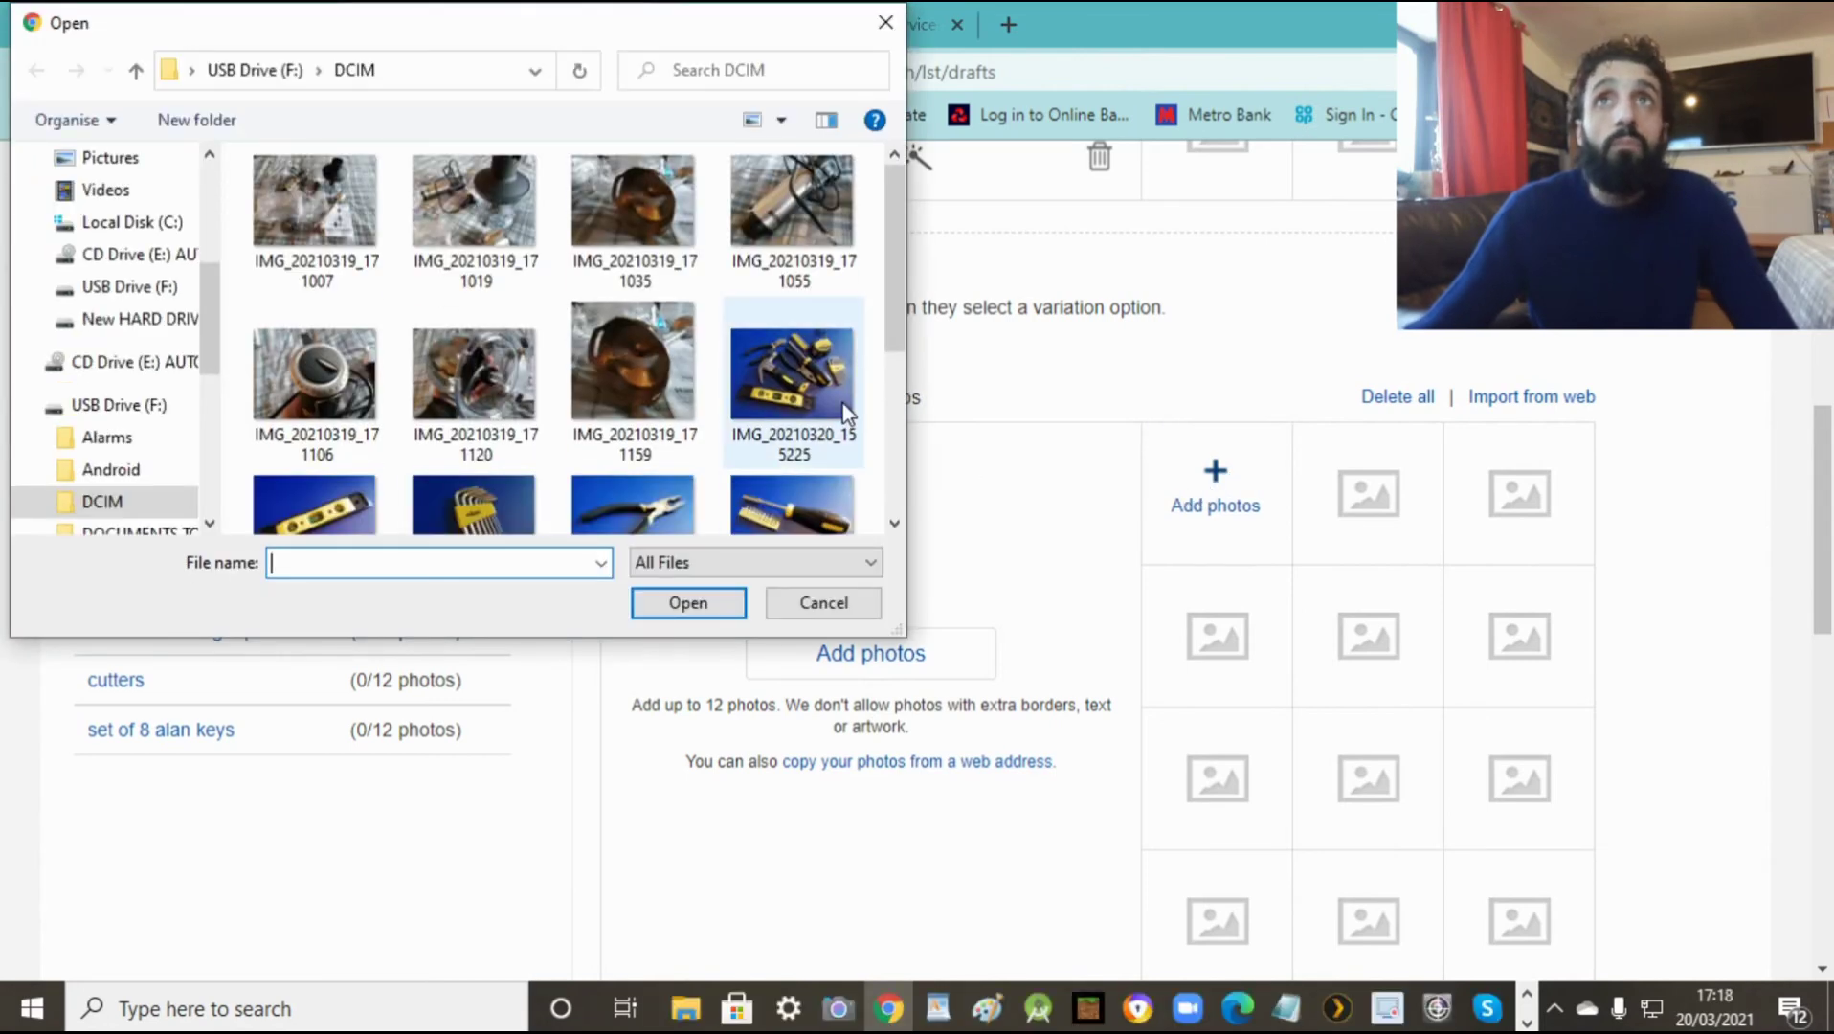
drag(891, 335, 891, 426)
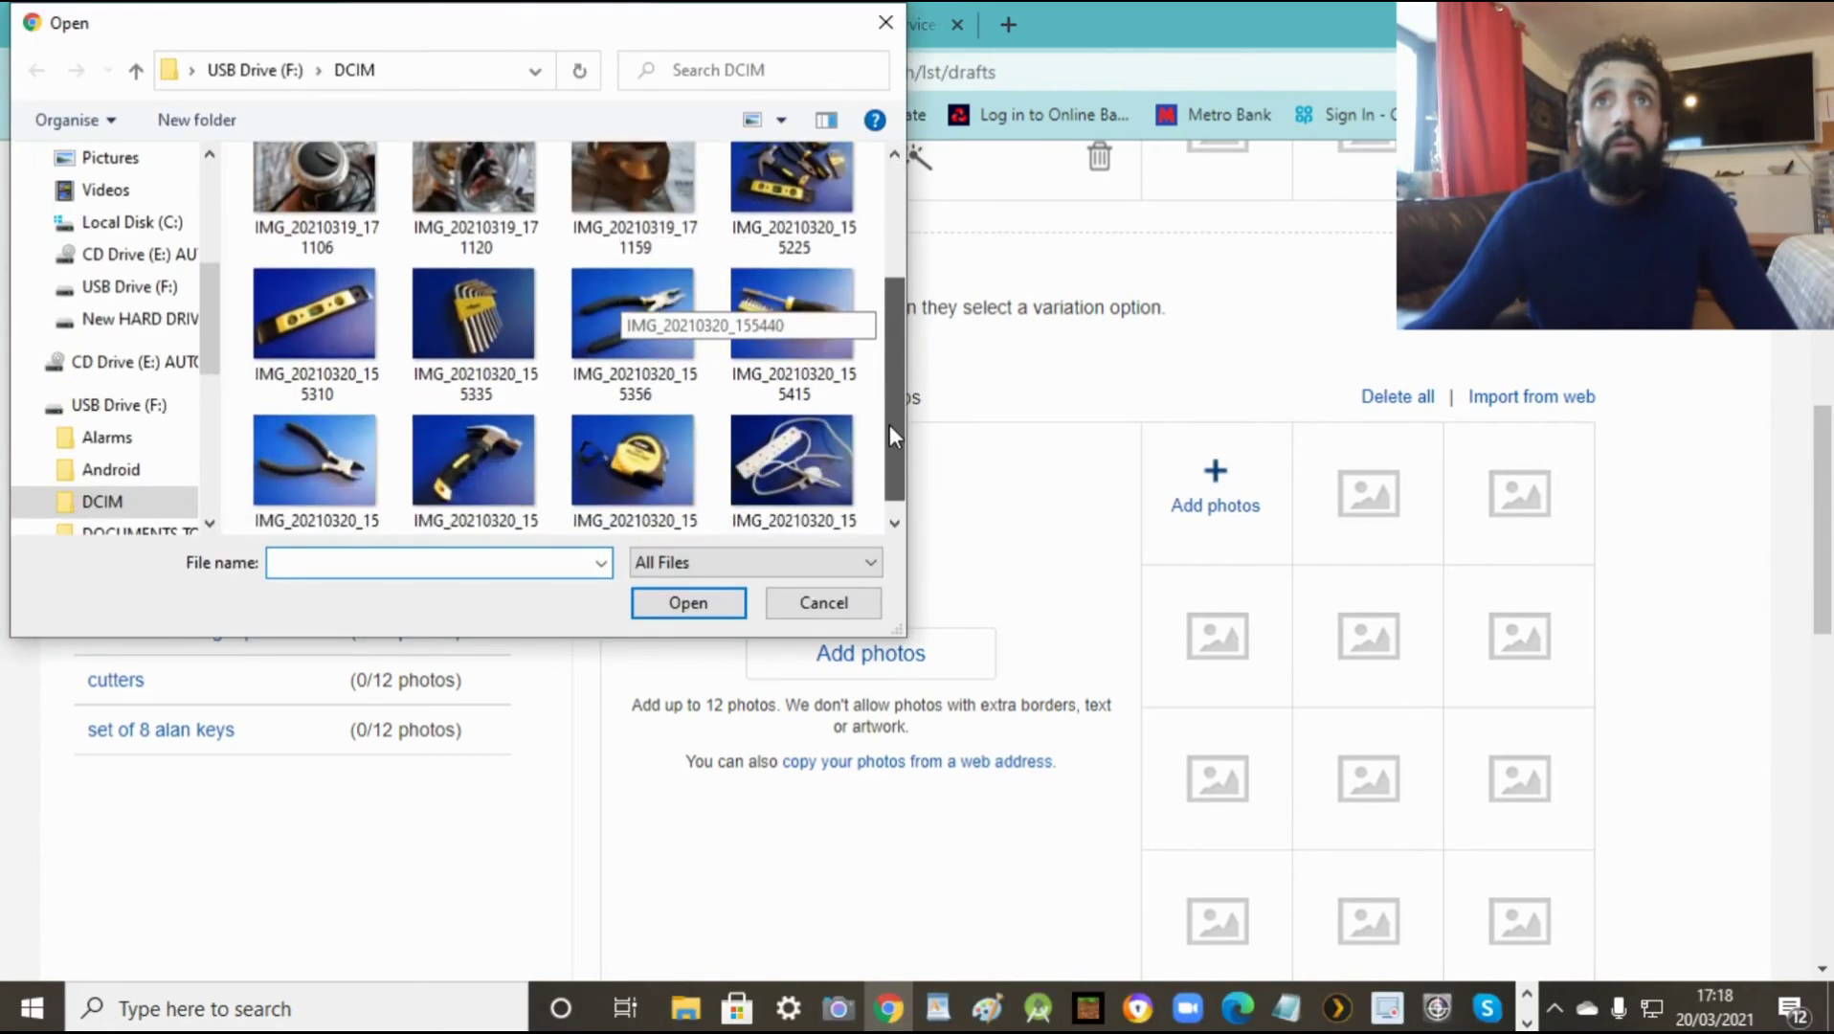
click(508, 433)
click(689, 605)
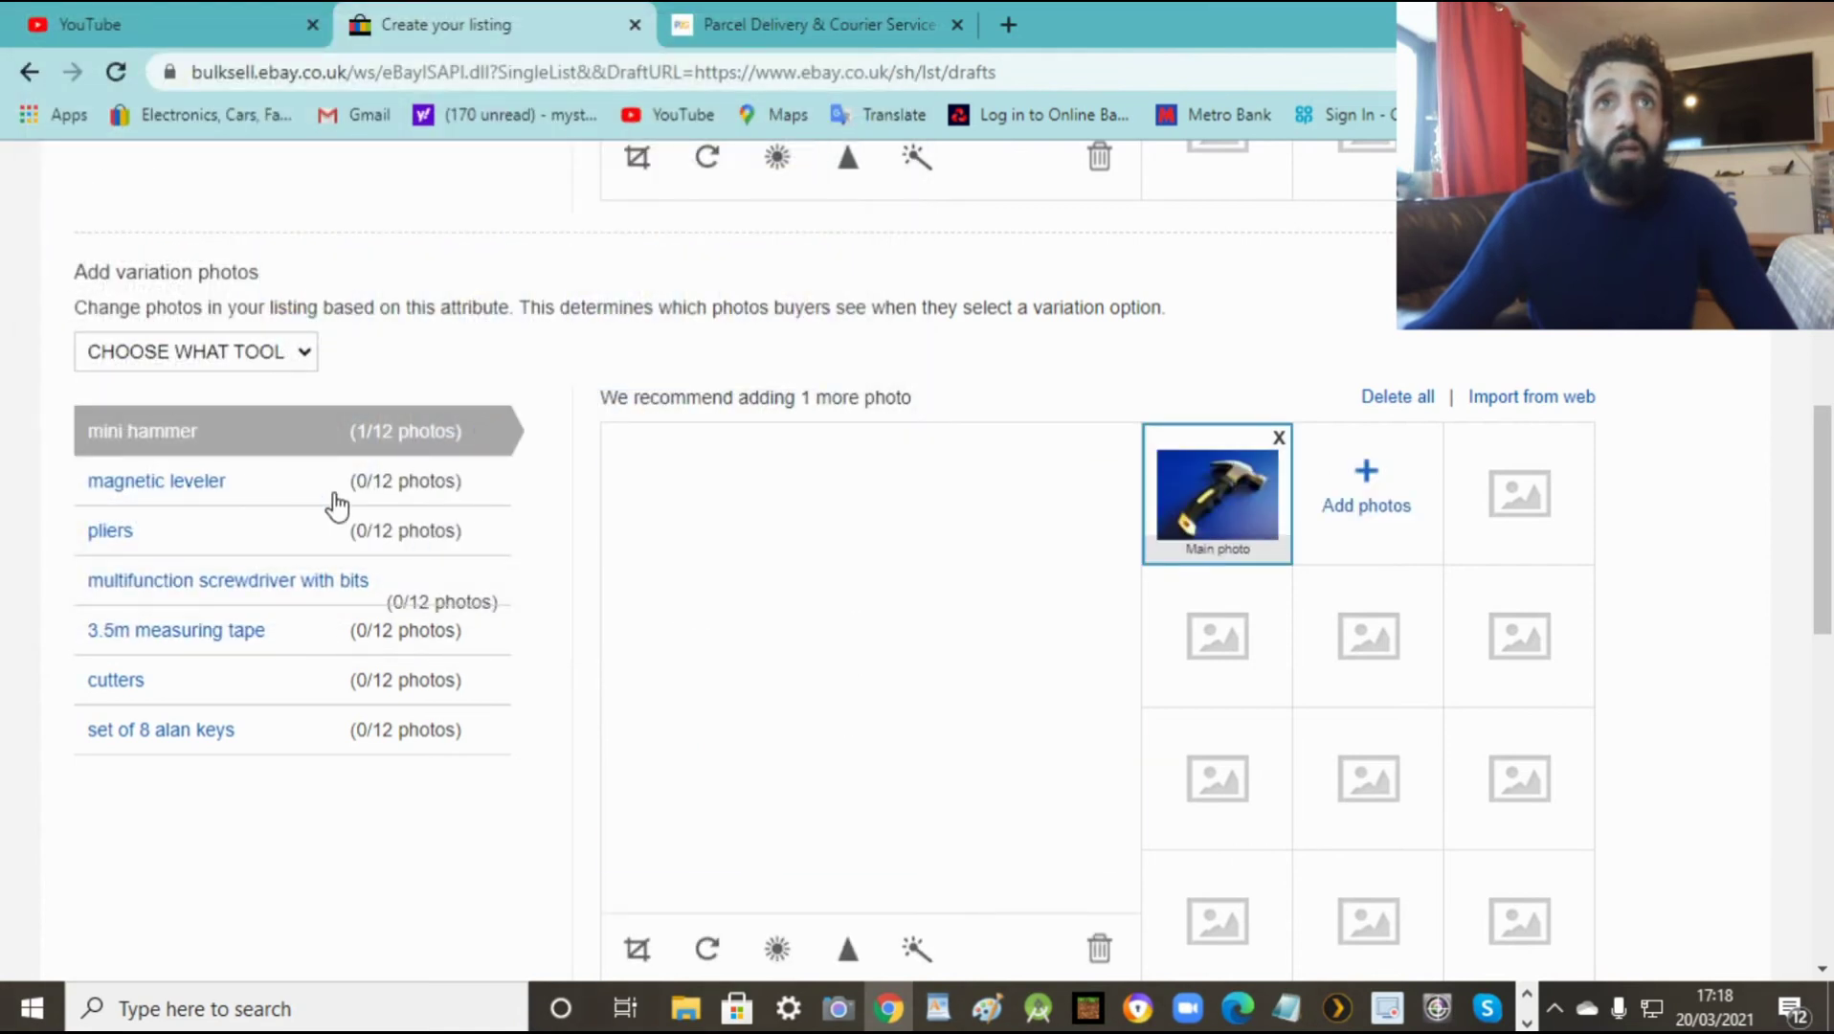
Step: Add the spirit level photo IMG_20210320_155310 to the magnetic leveler variation
click(189, 495)
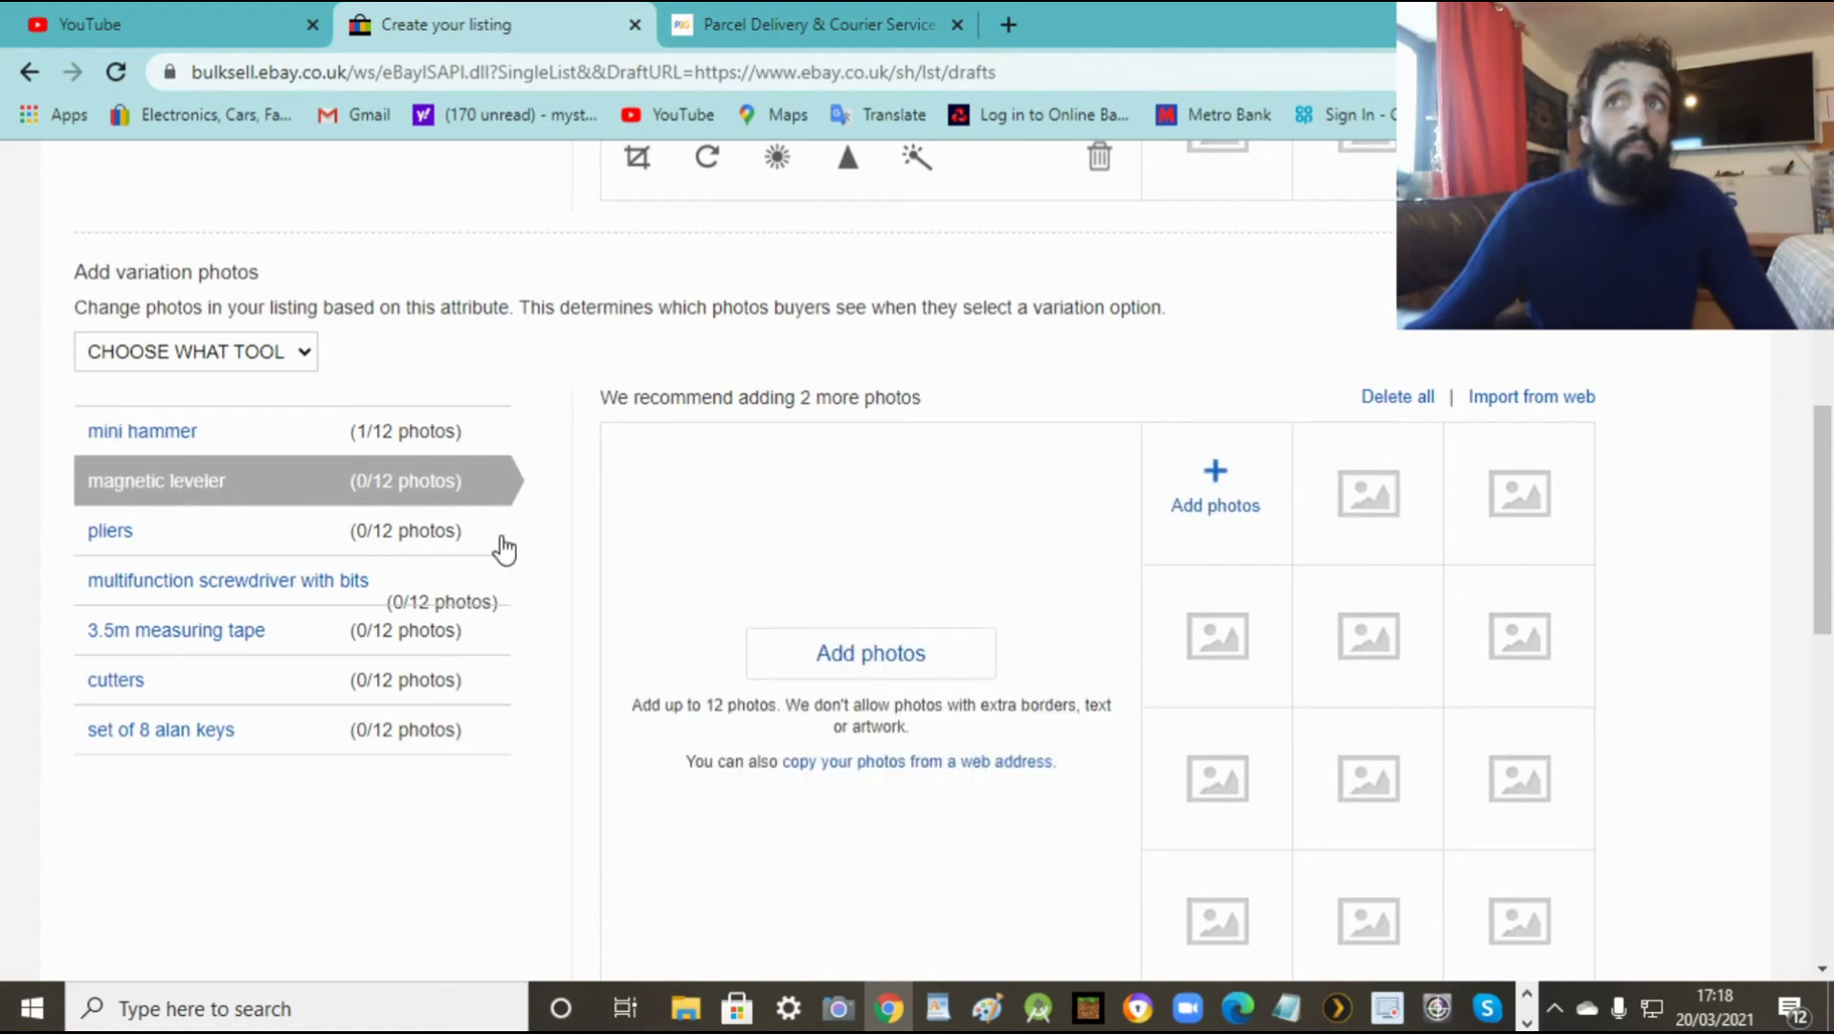
click(1228, 477)
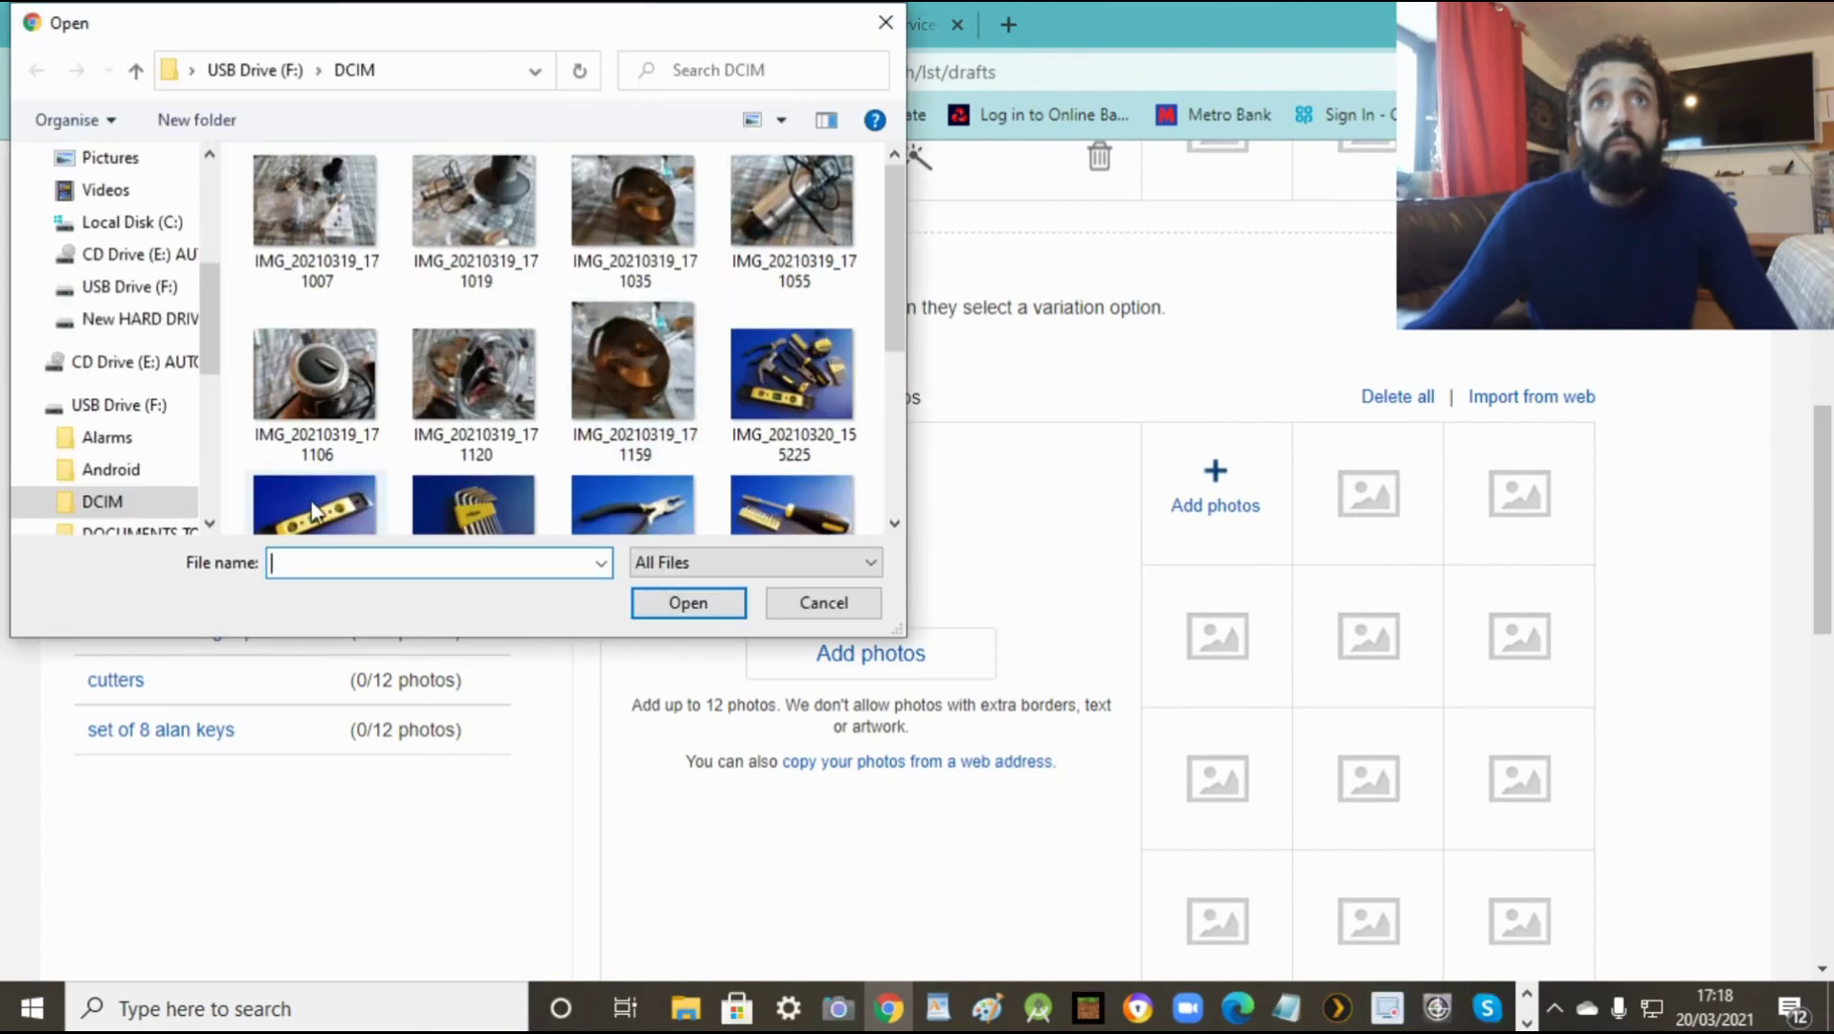
click(314, 511)
click(670, 603)
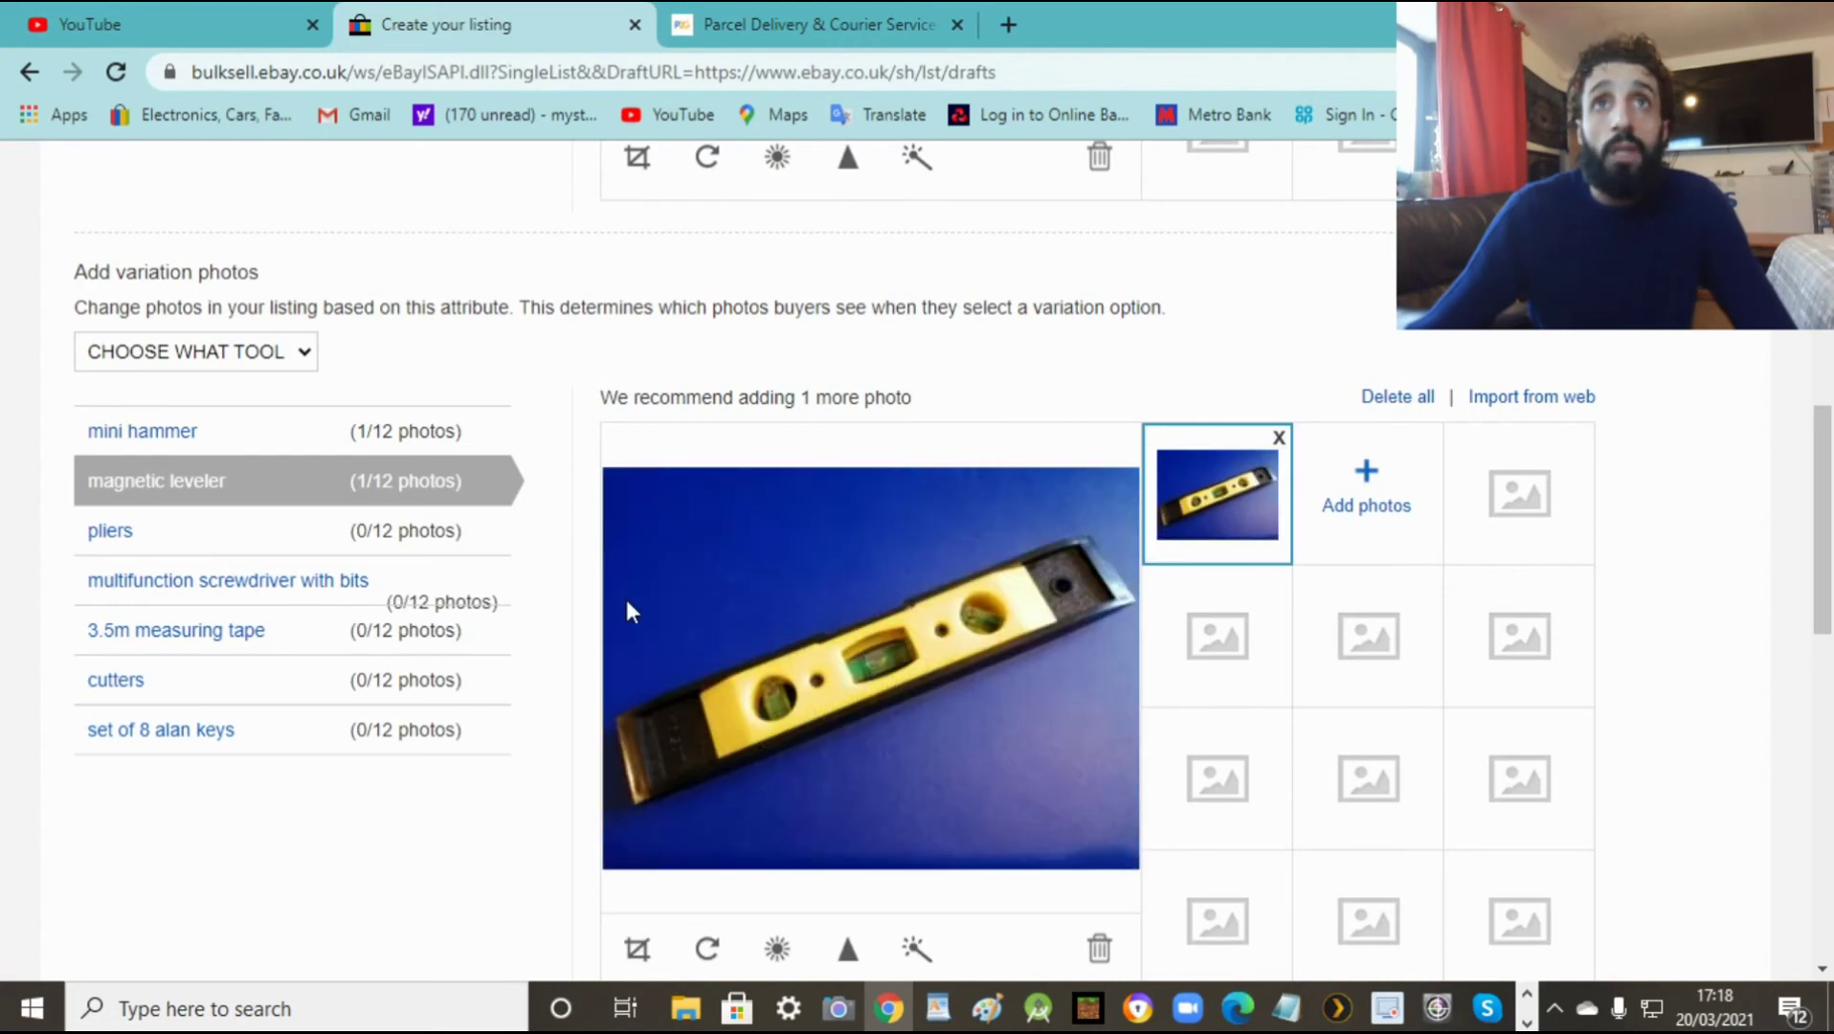
Step: Add the photo IMG_20210320_155356 to the pliers variation
click(113, 539)
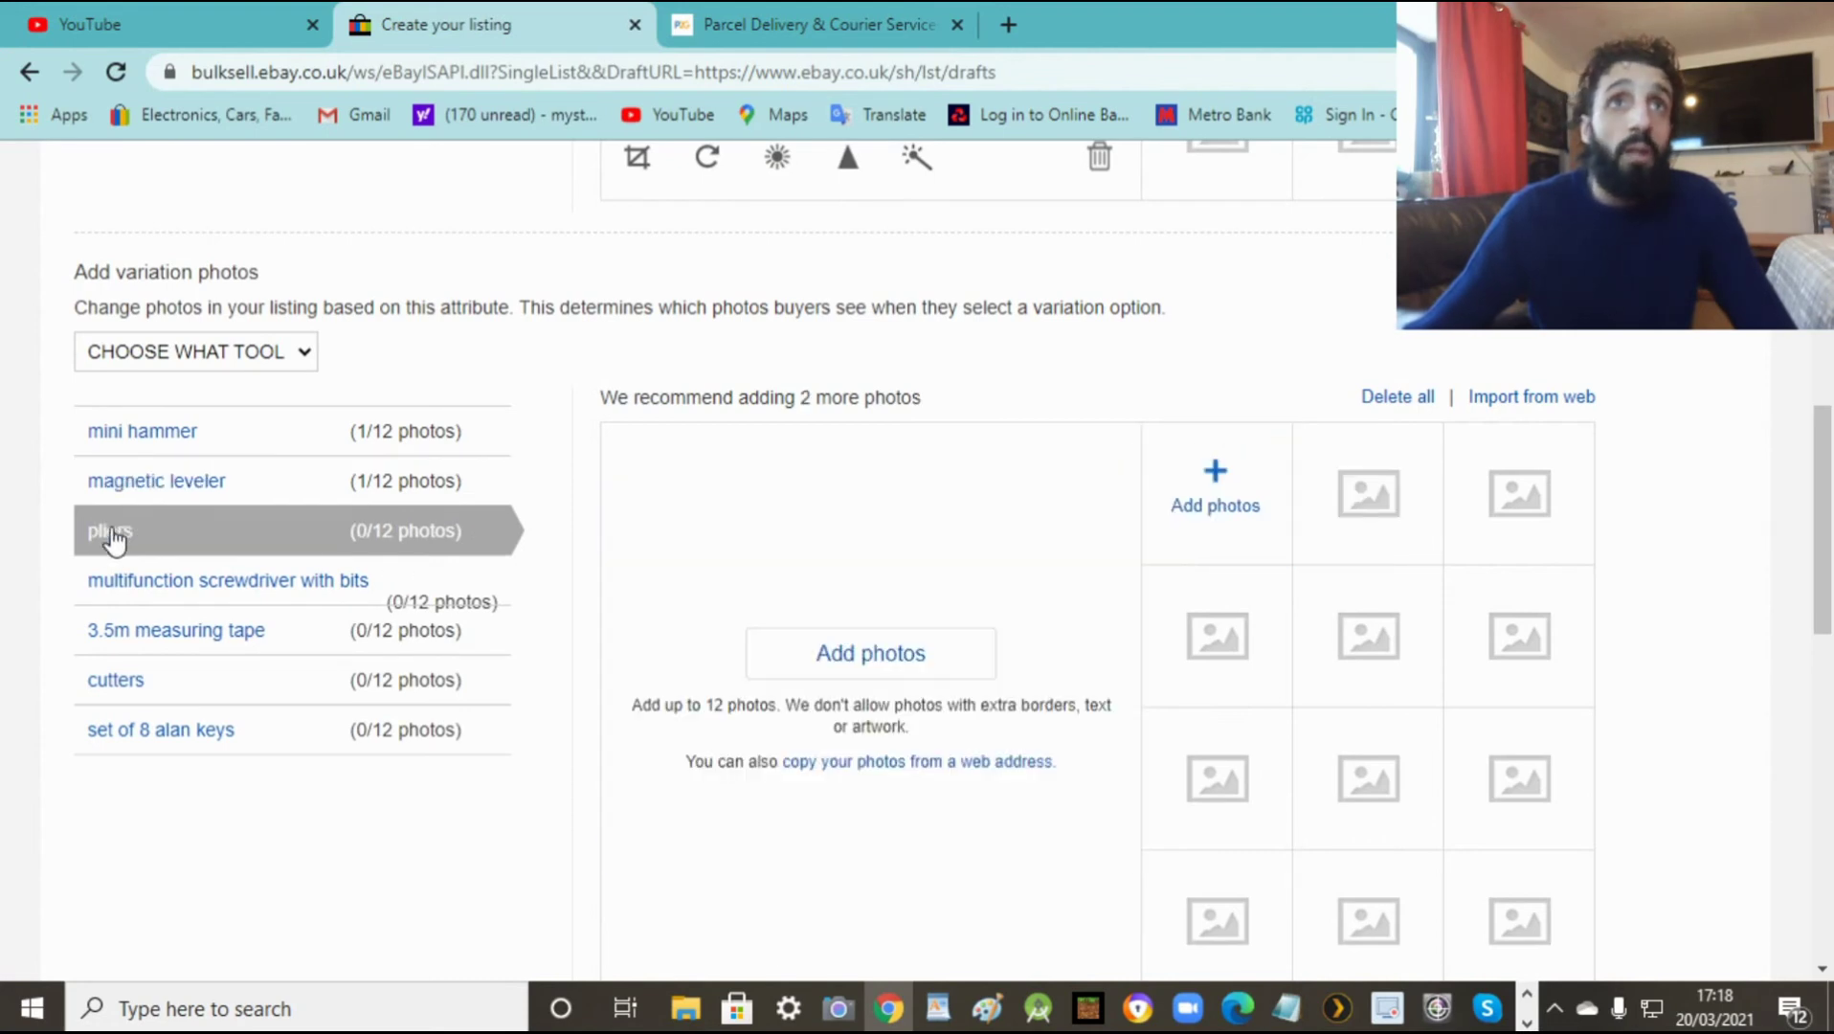
click(1228, 486)
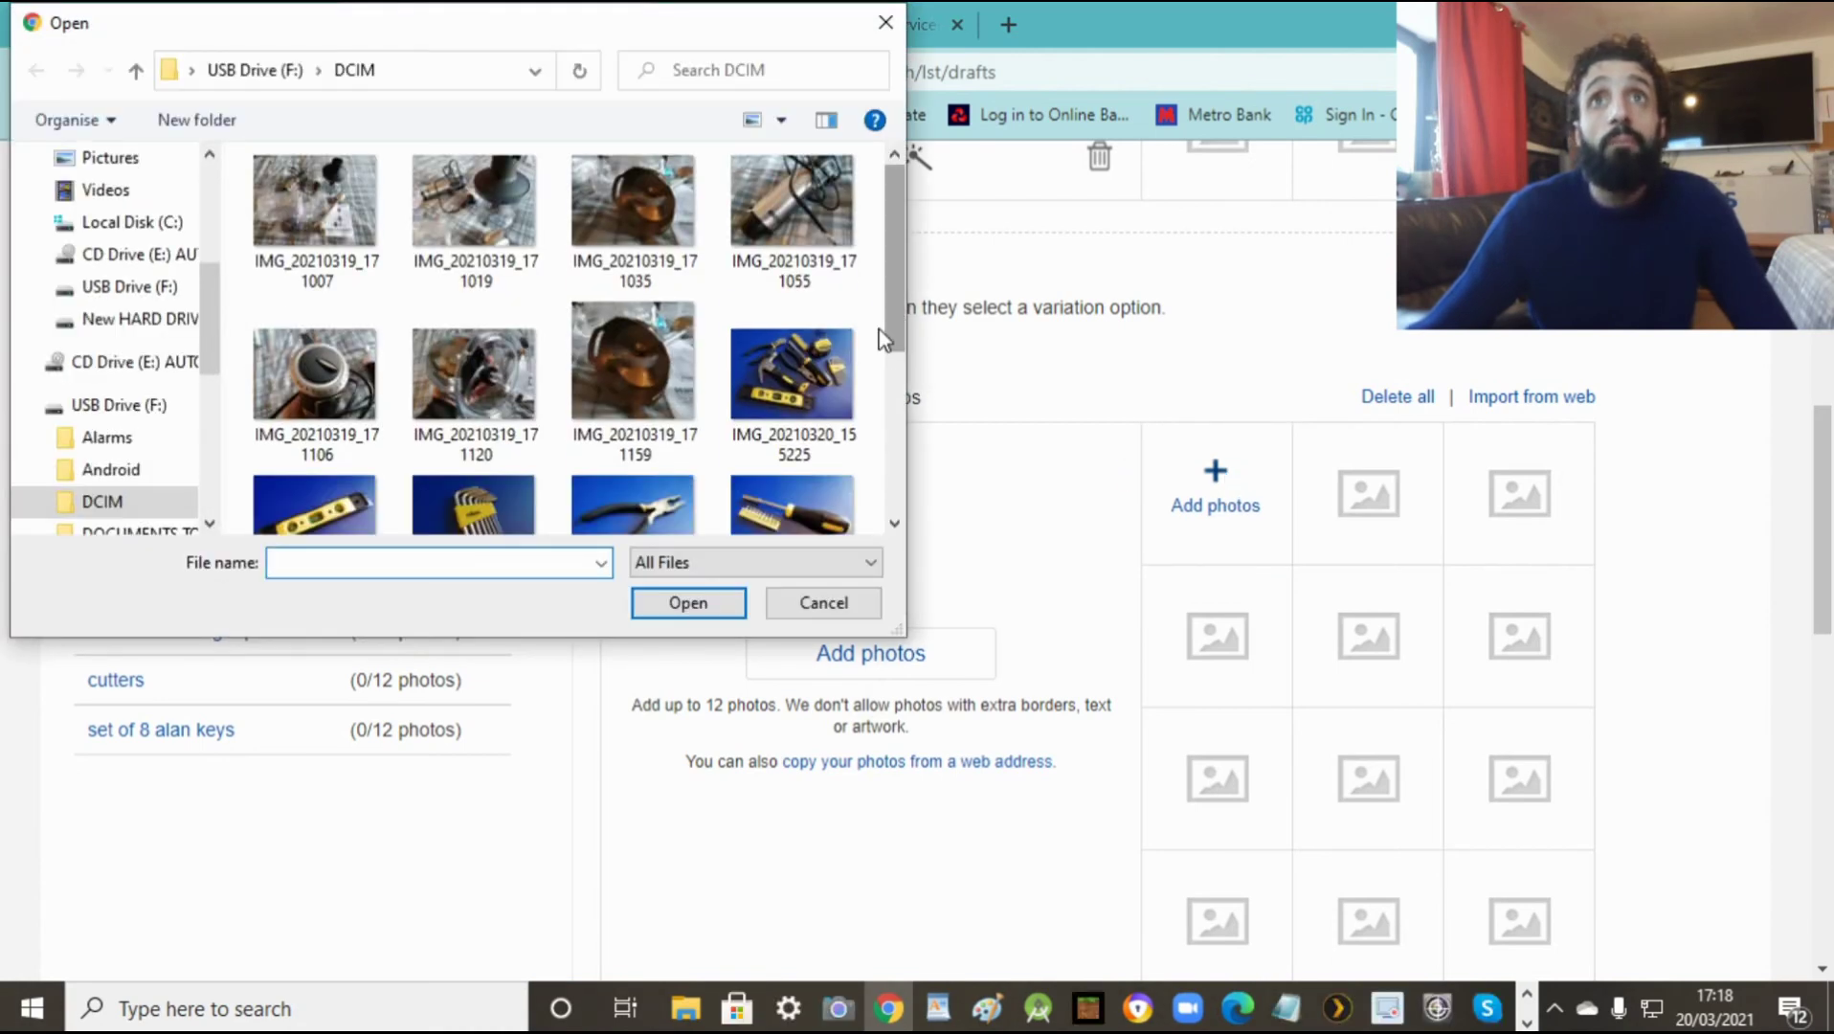
drag(894, 297, 896, 394)
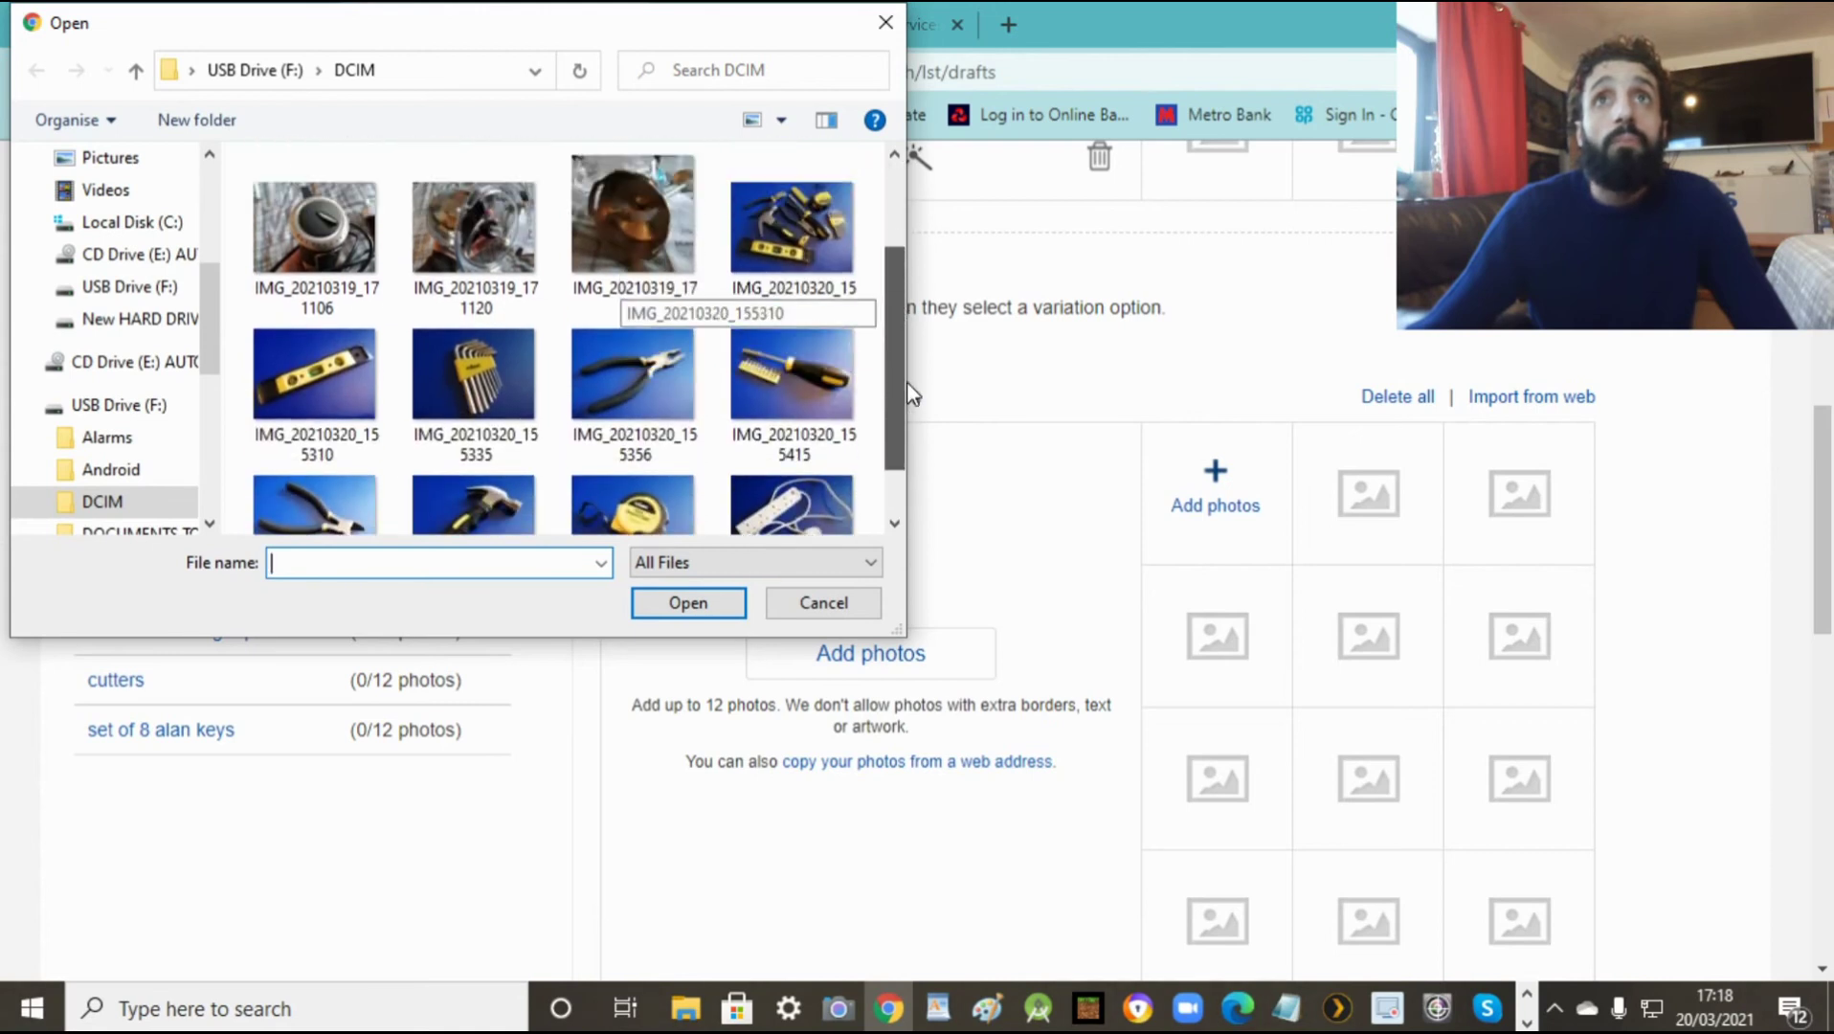
click(639, 374)
click(683, 600)
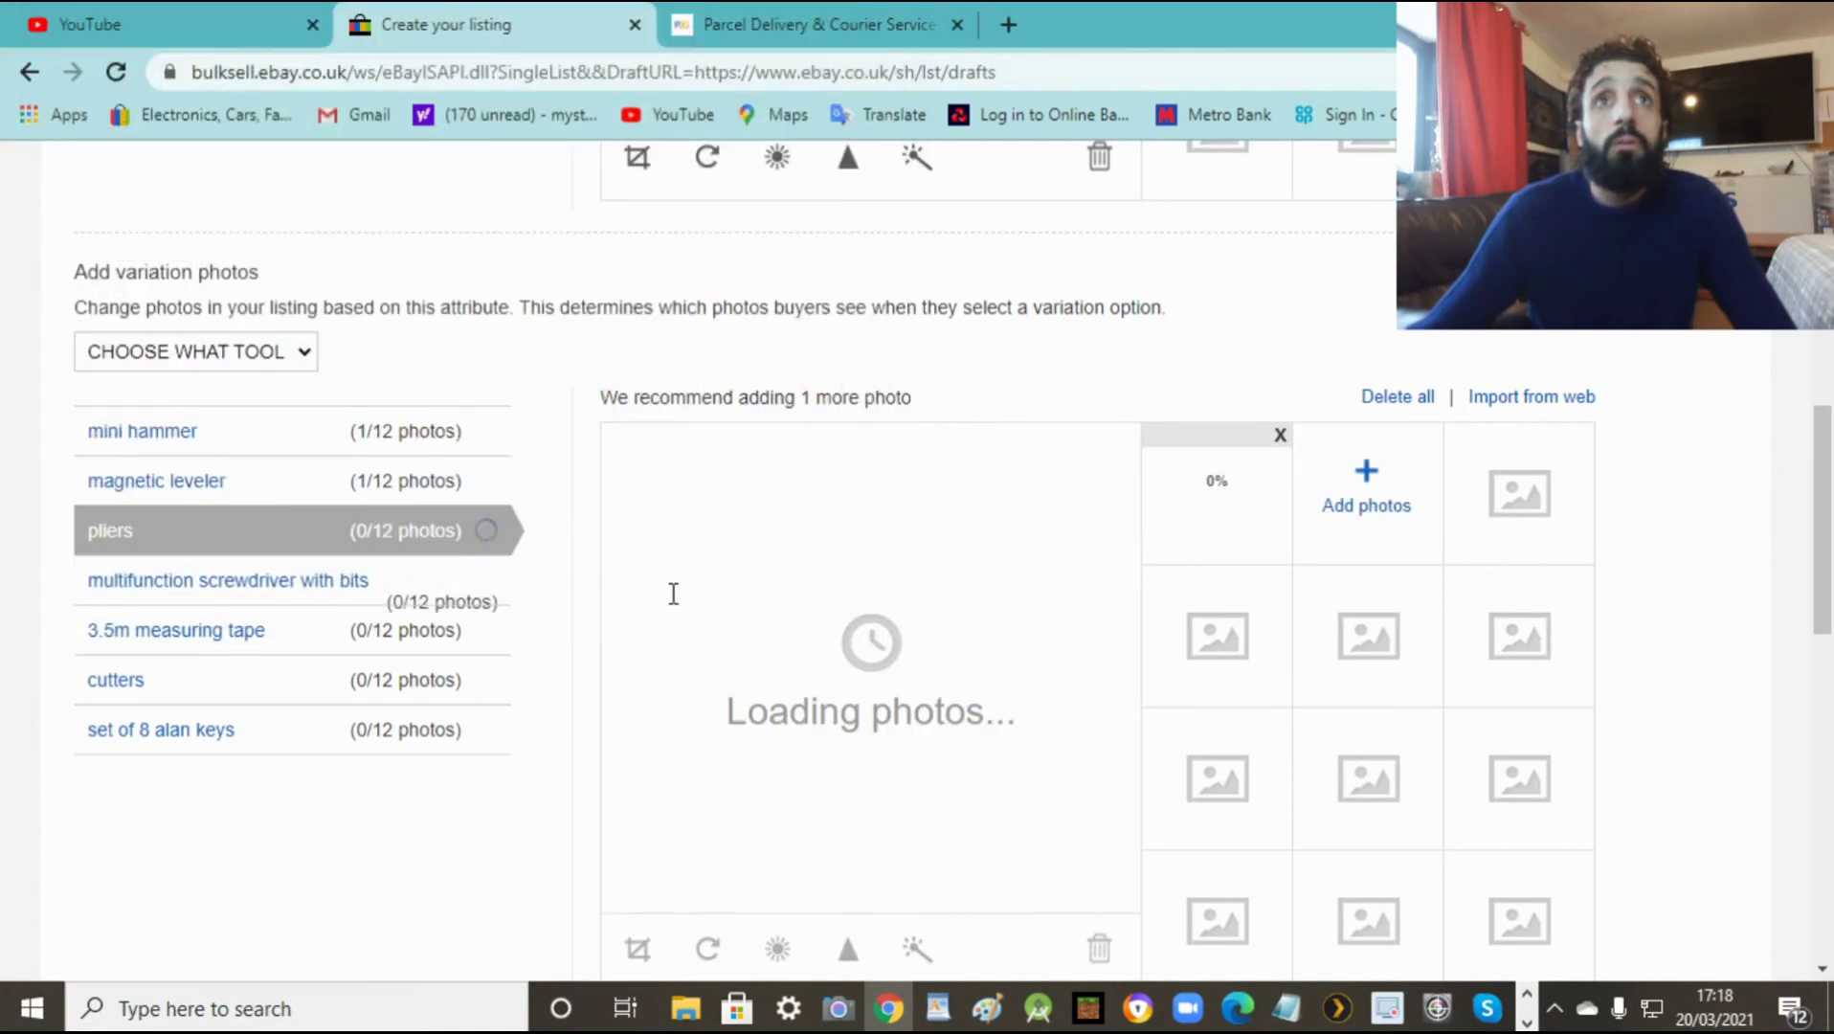
Step: Add the photo IMG_20210320_155415 to the multifunction screwdriver with bits variation
click(248, 588)
click(1197, 474)
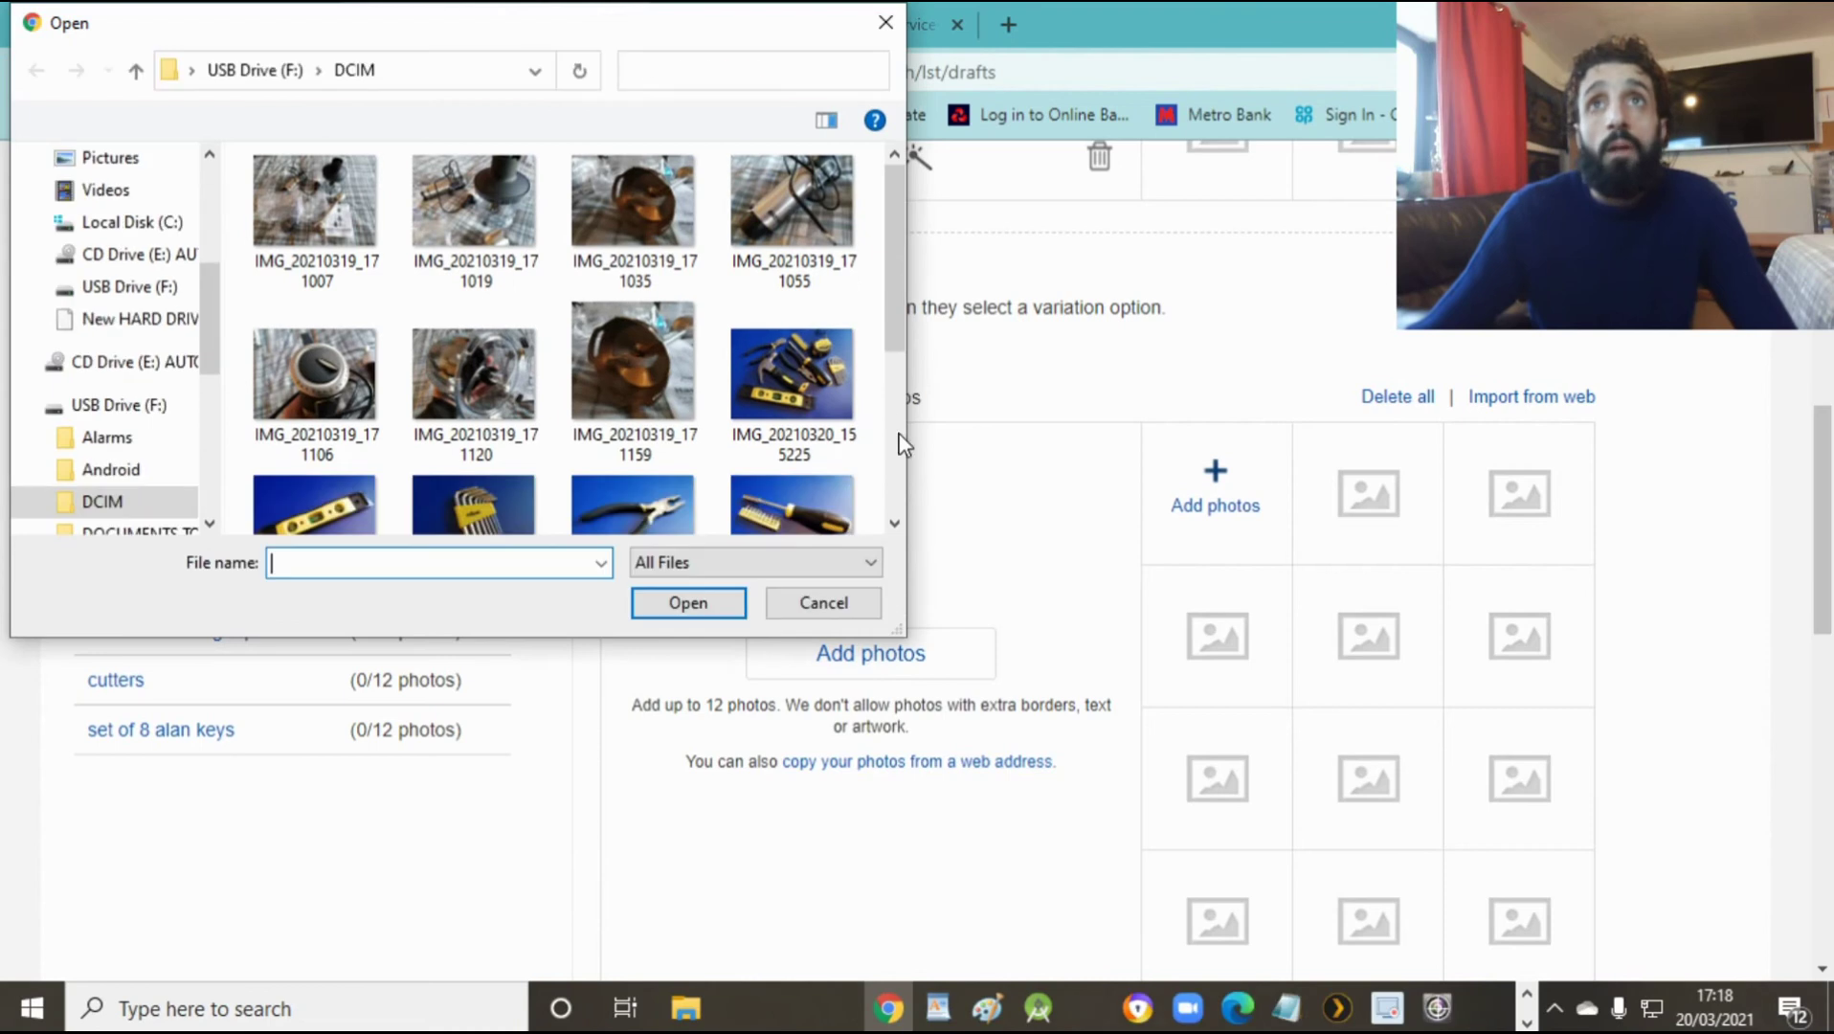
click(776, 505)
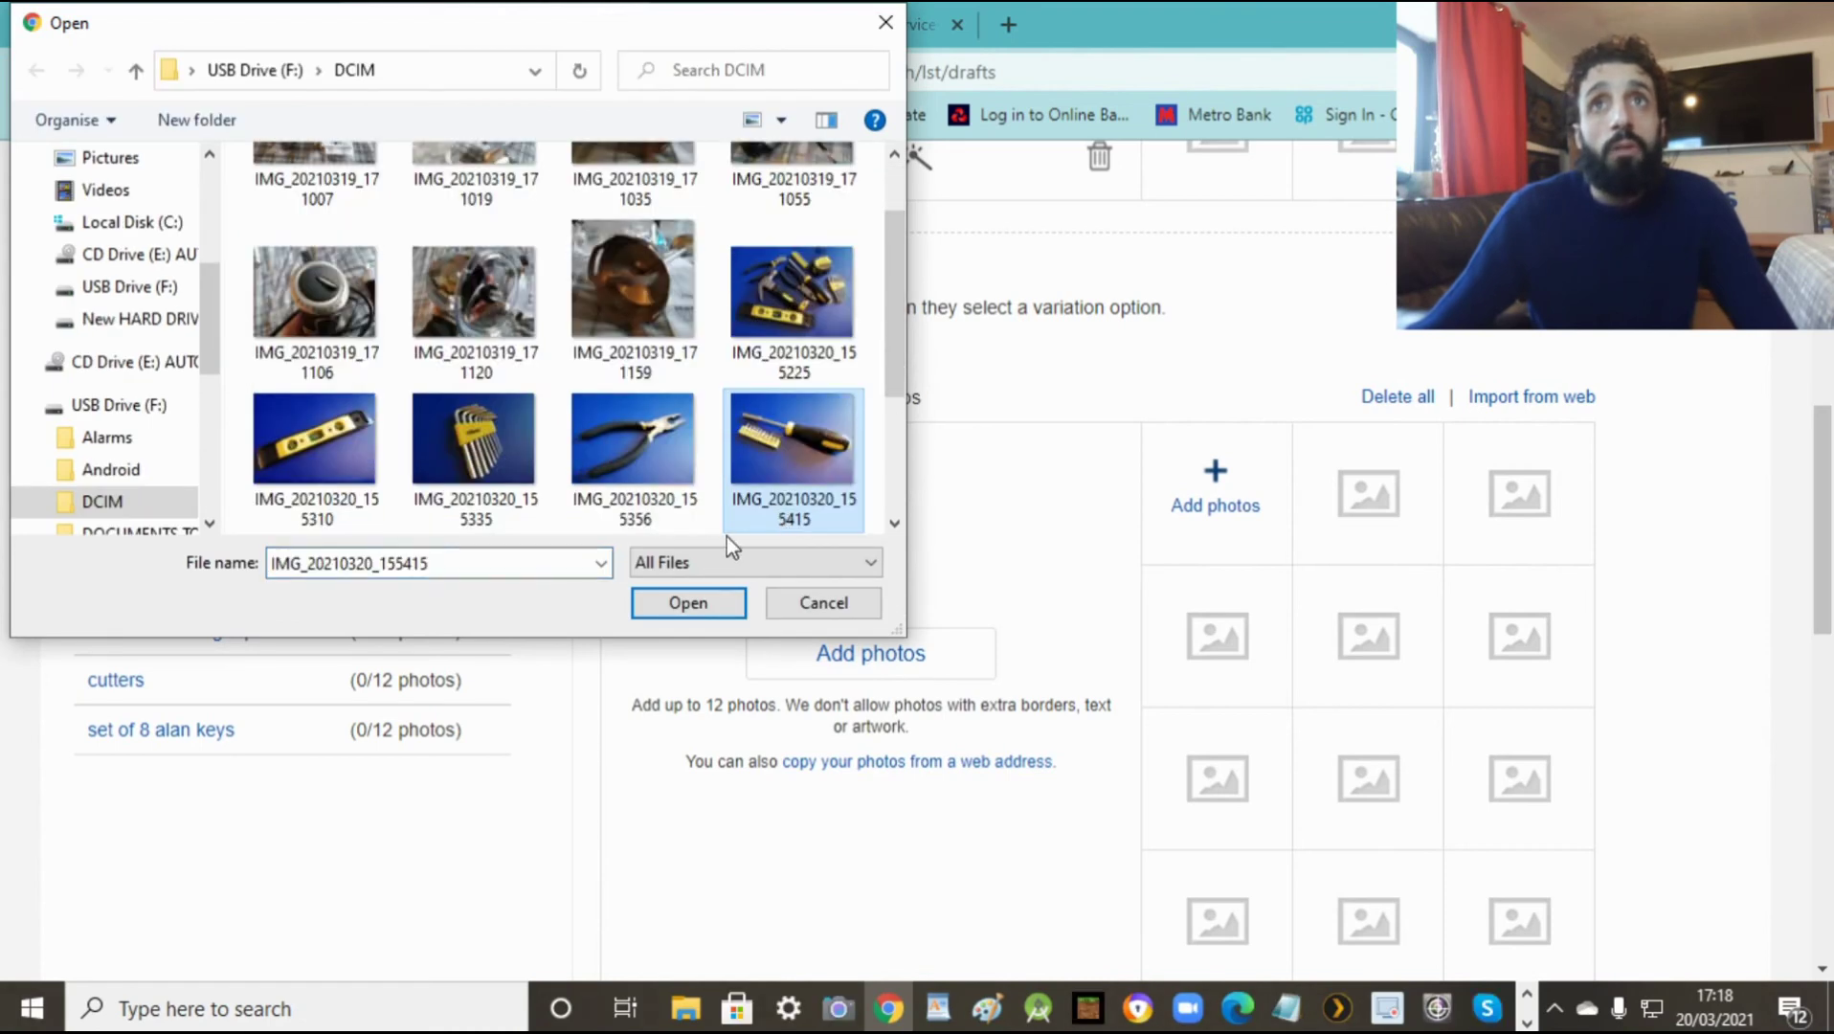
click(688, 603)
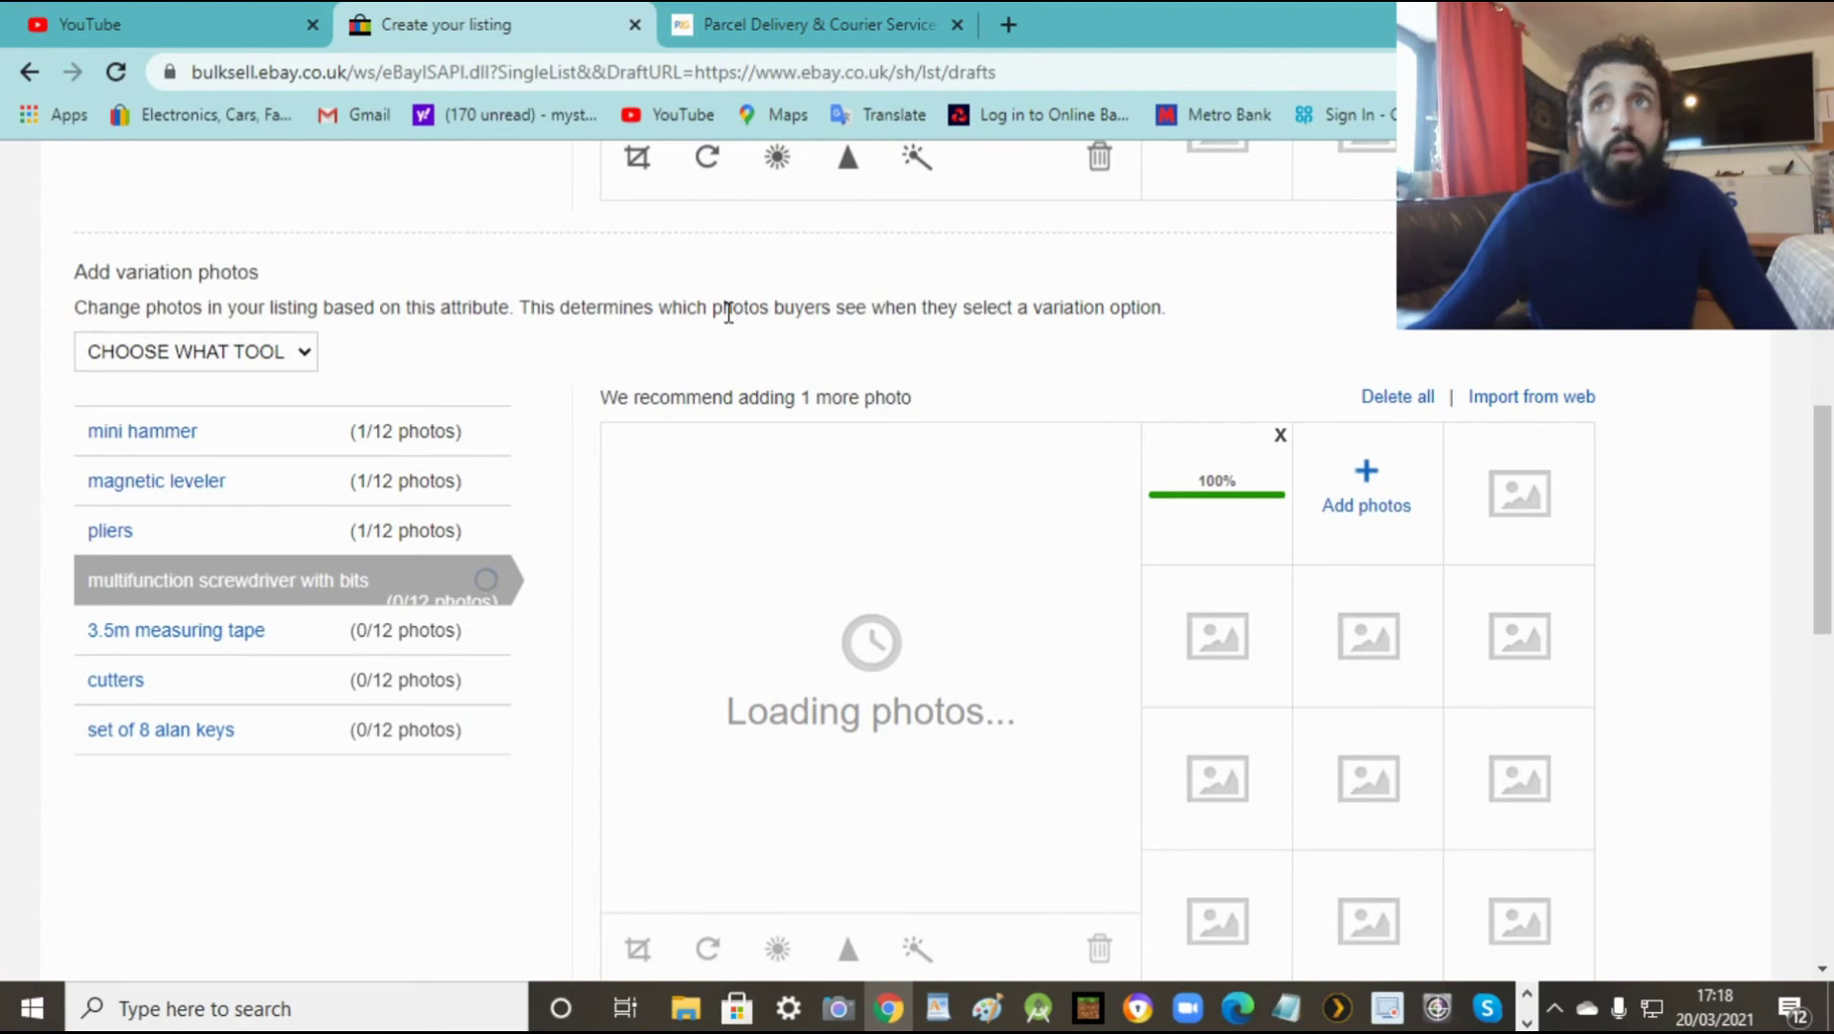
Step: Add the tape photo IMG_20210320_155515 to the 3.5m measuring tape variation
click(199, 645)
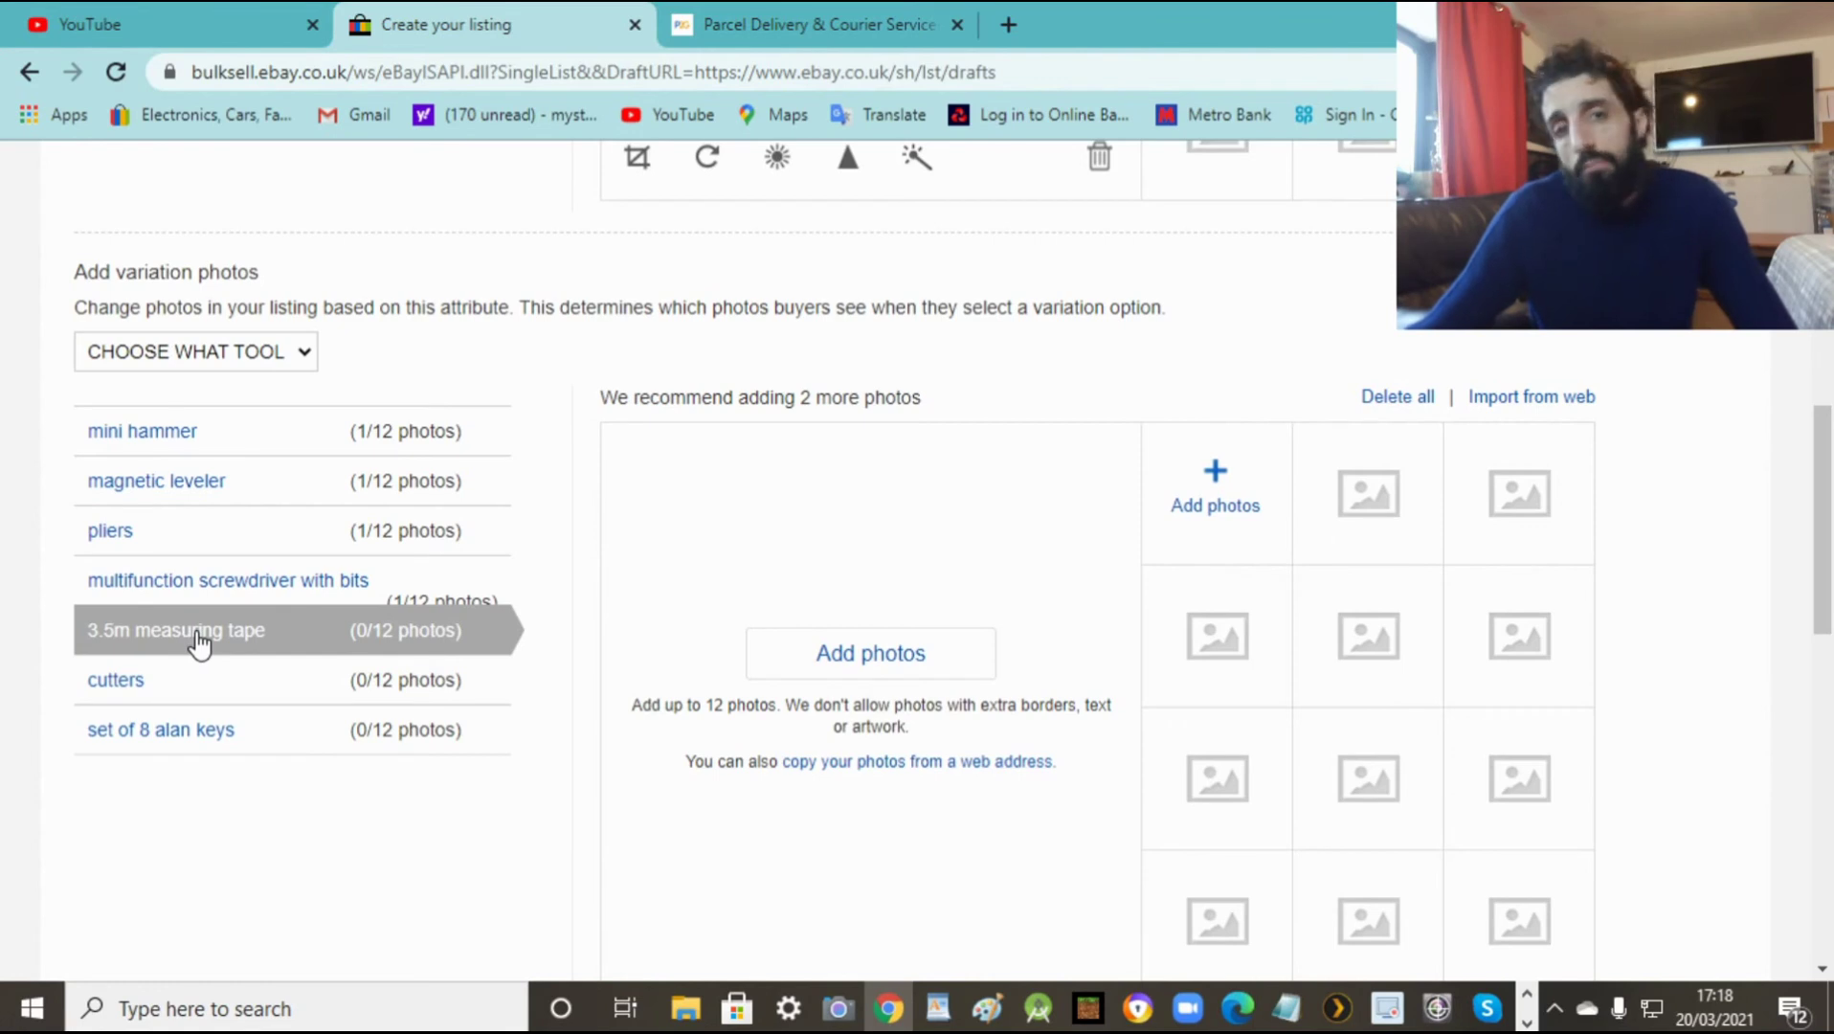
click(1216, 483)
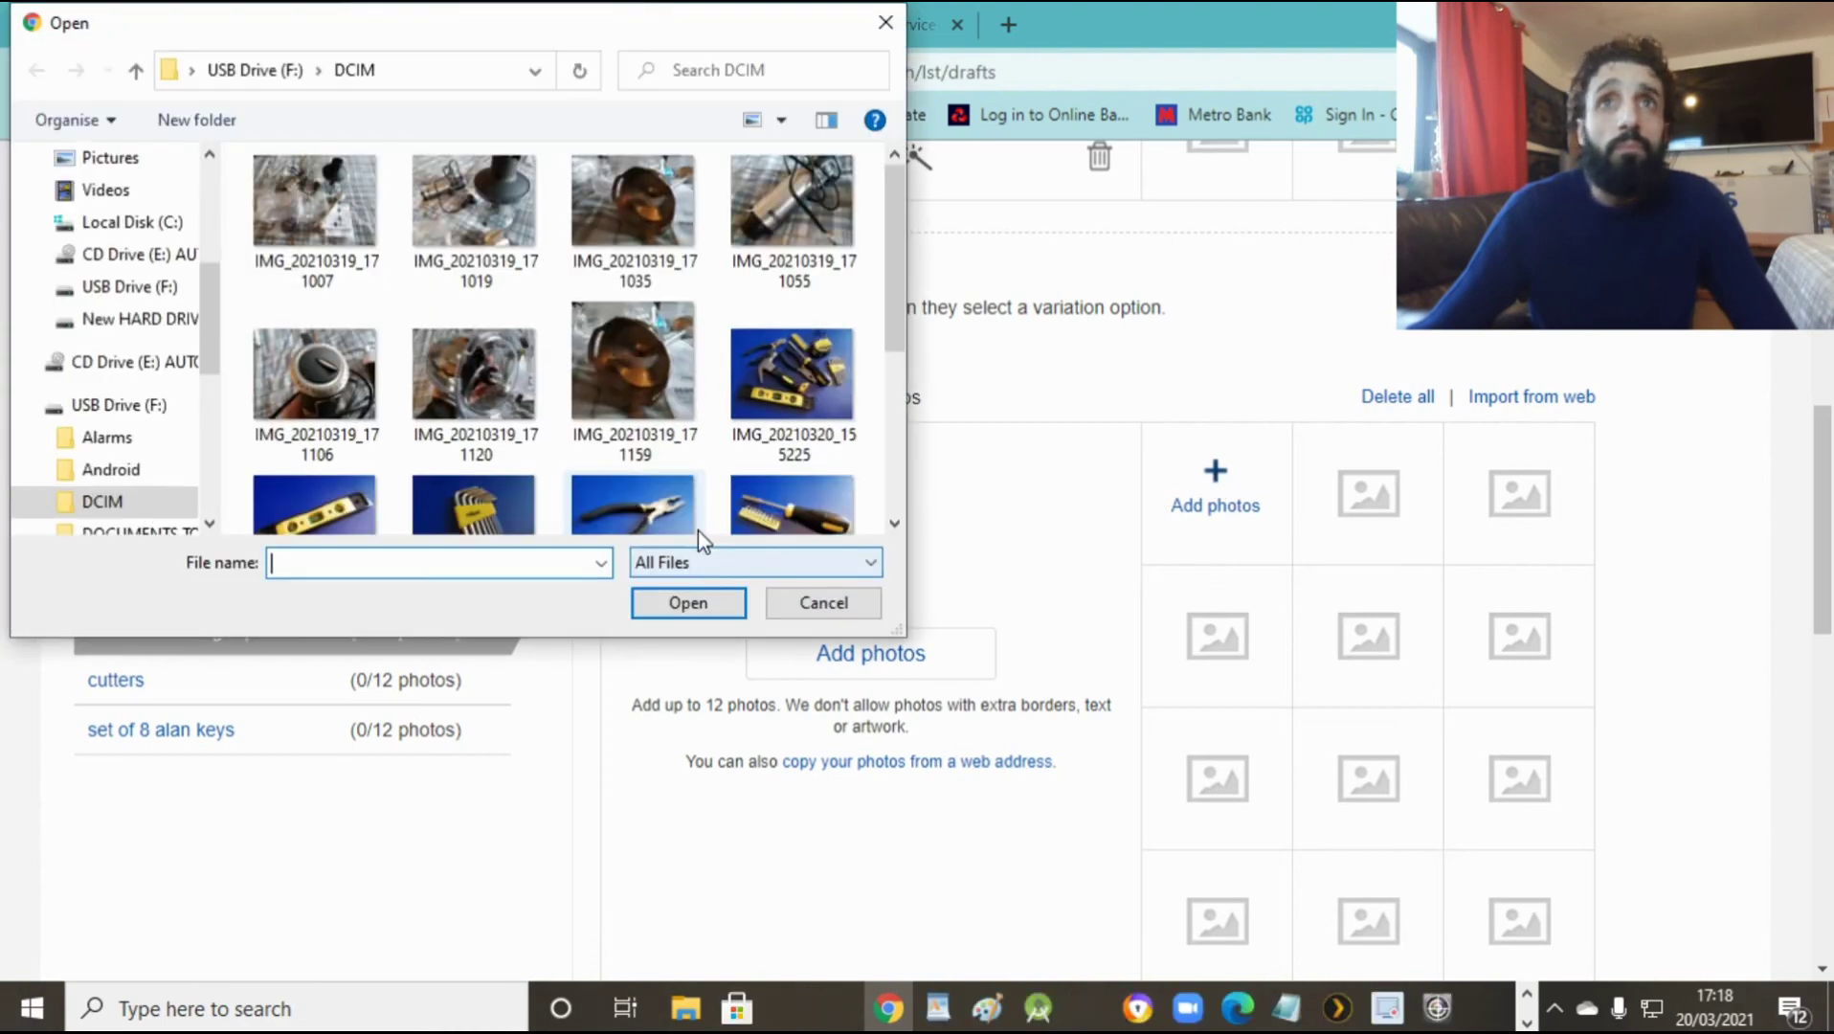
drag(897, 324, 905, 448)
click(640, 456)
click(687, 603)
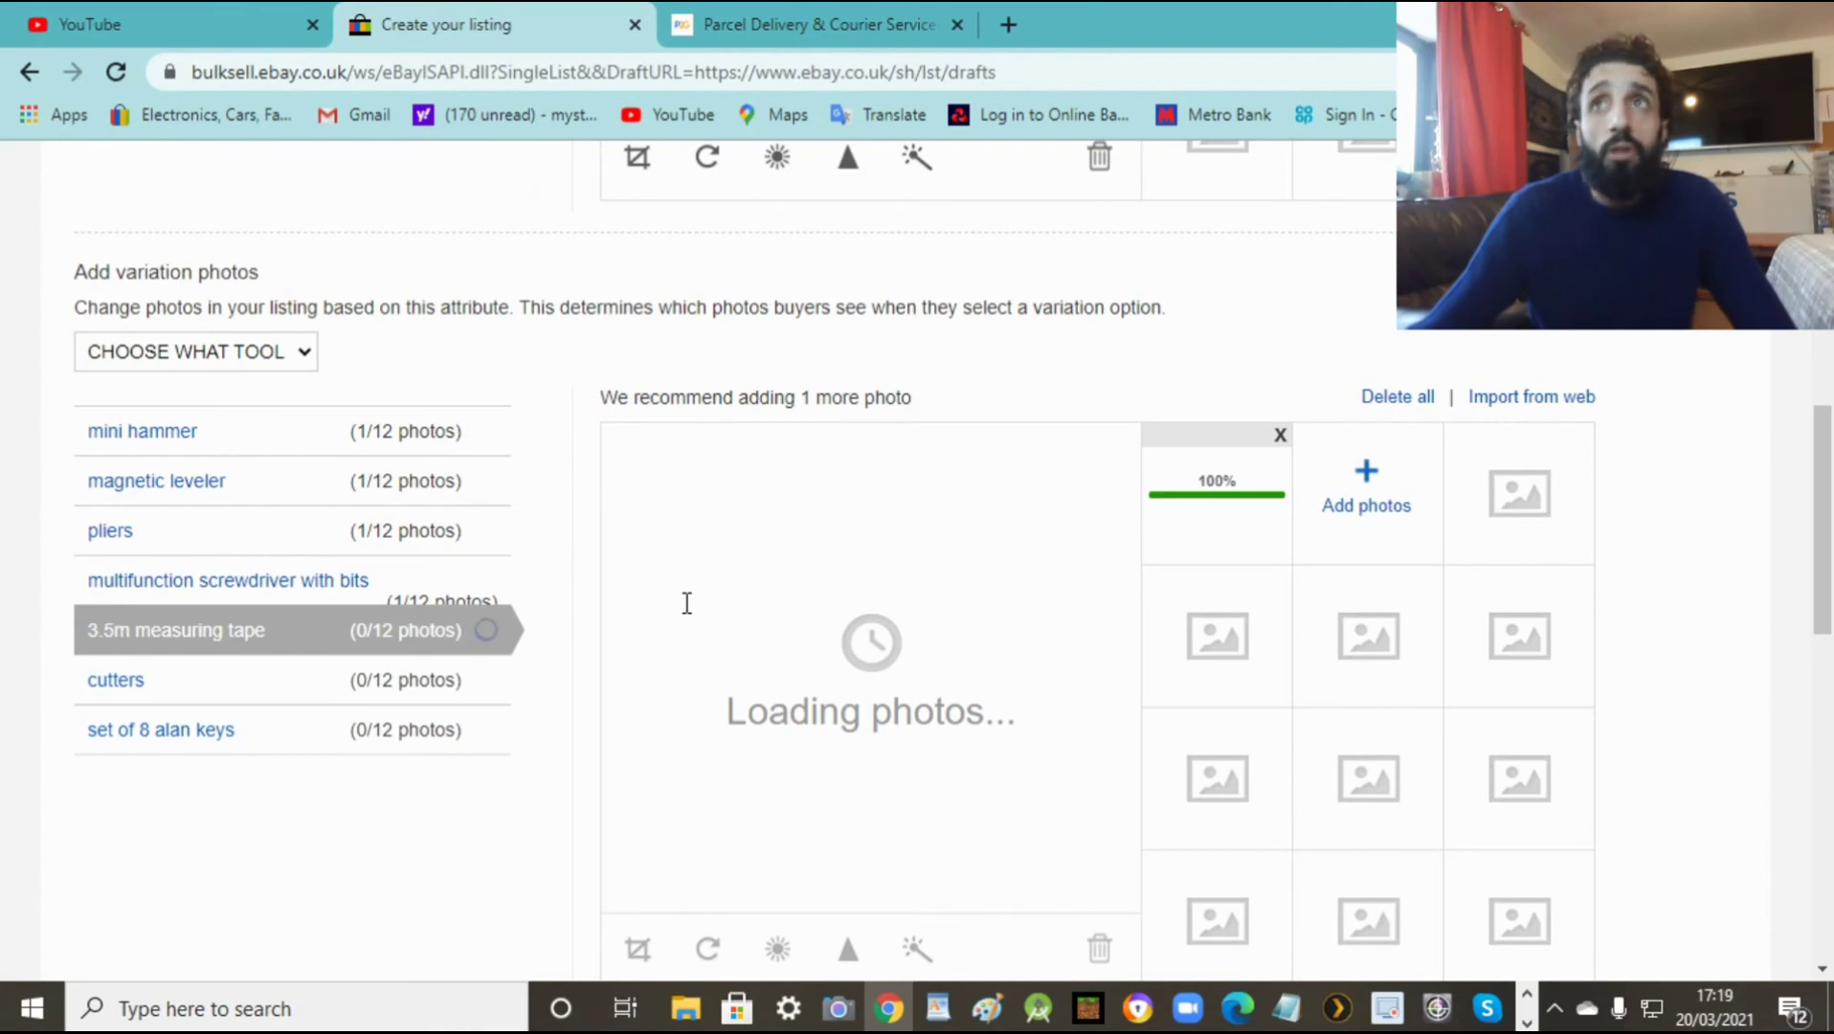
Step: Add the photo IMG_20210320_155440 to the cutters variation
click(117, 685)
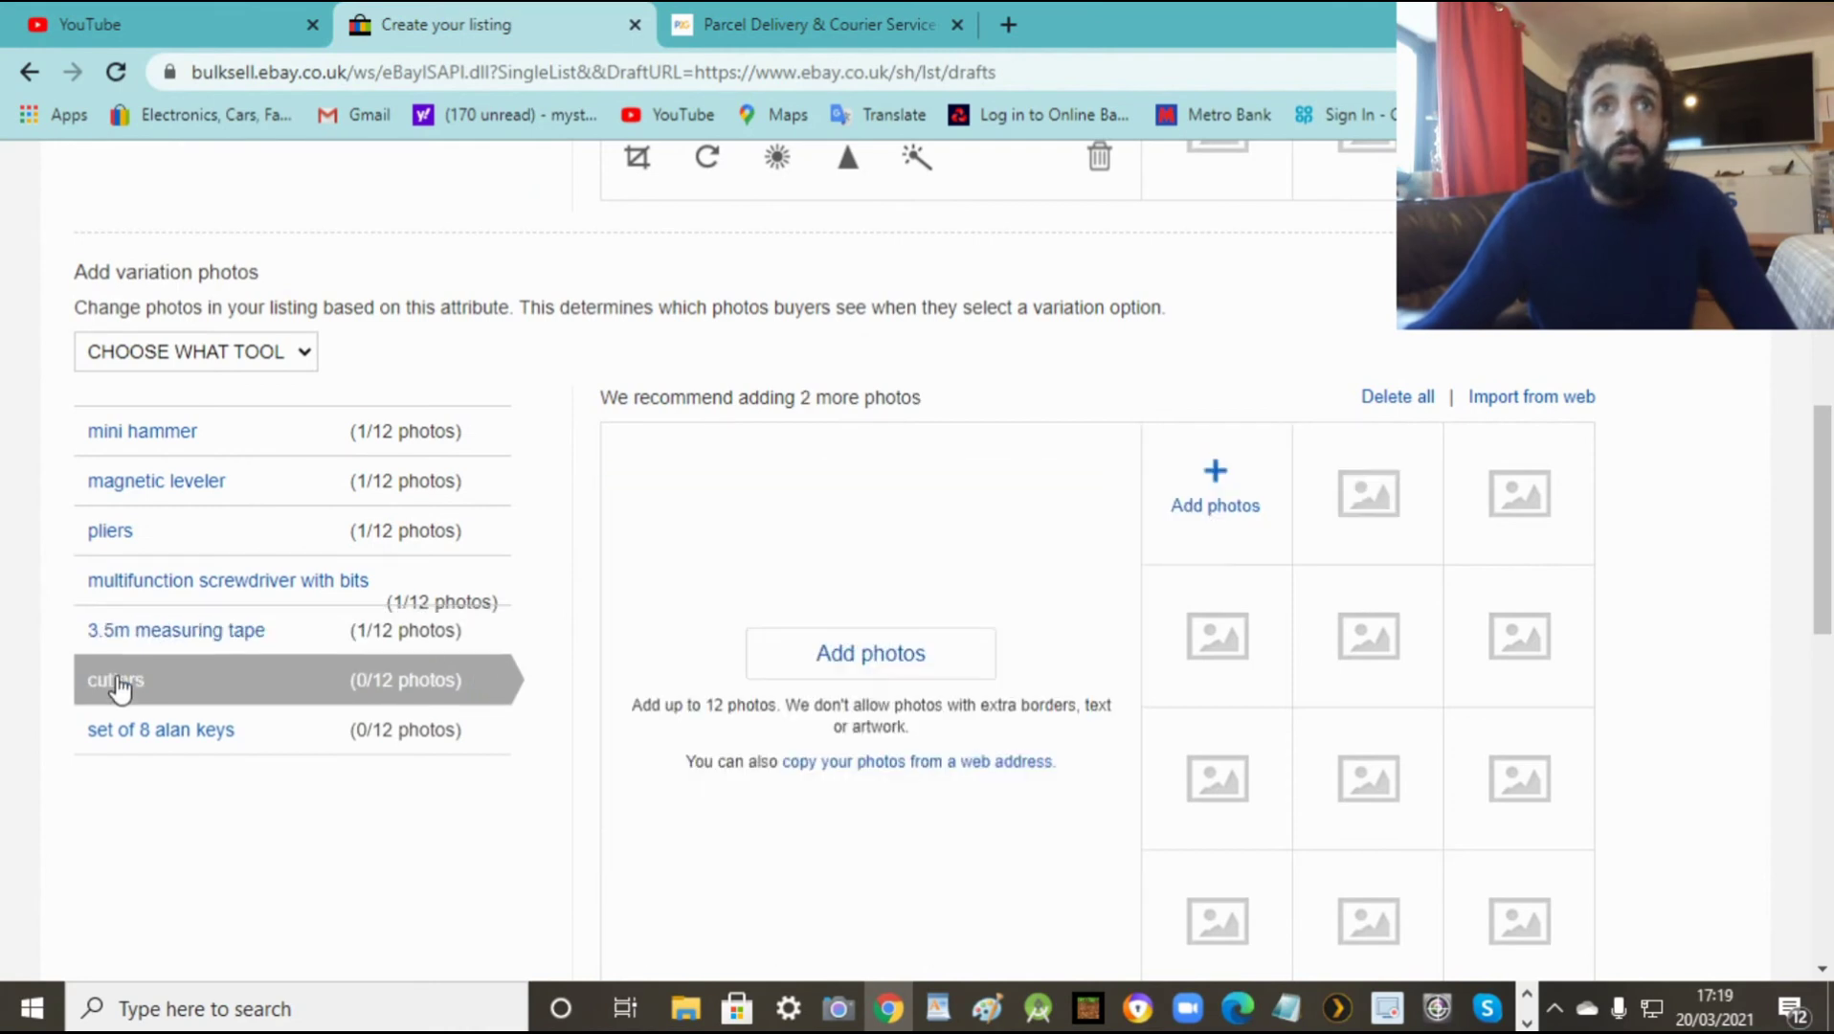
click(1237, 475)
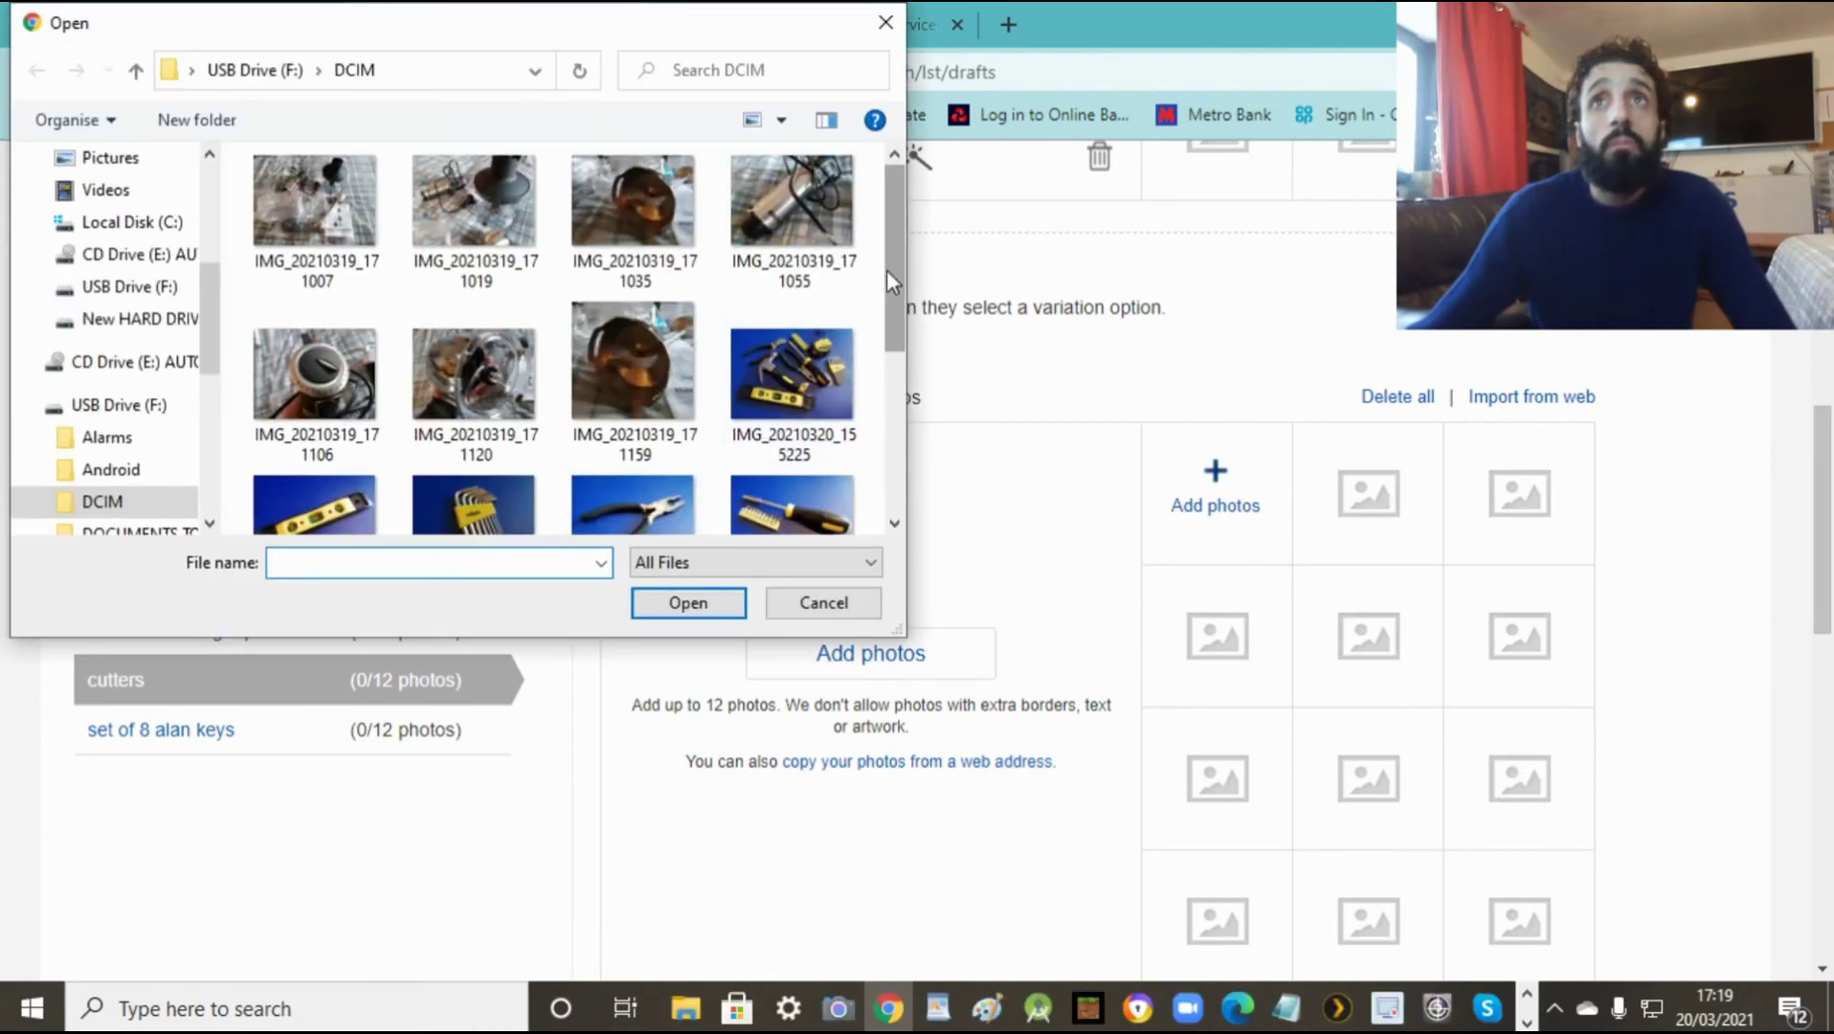
drag(887, 269, 891, 386)
click(363, 454)
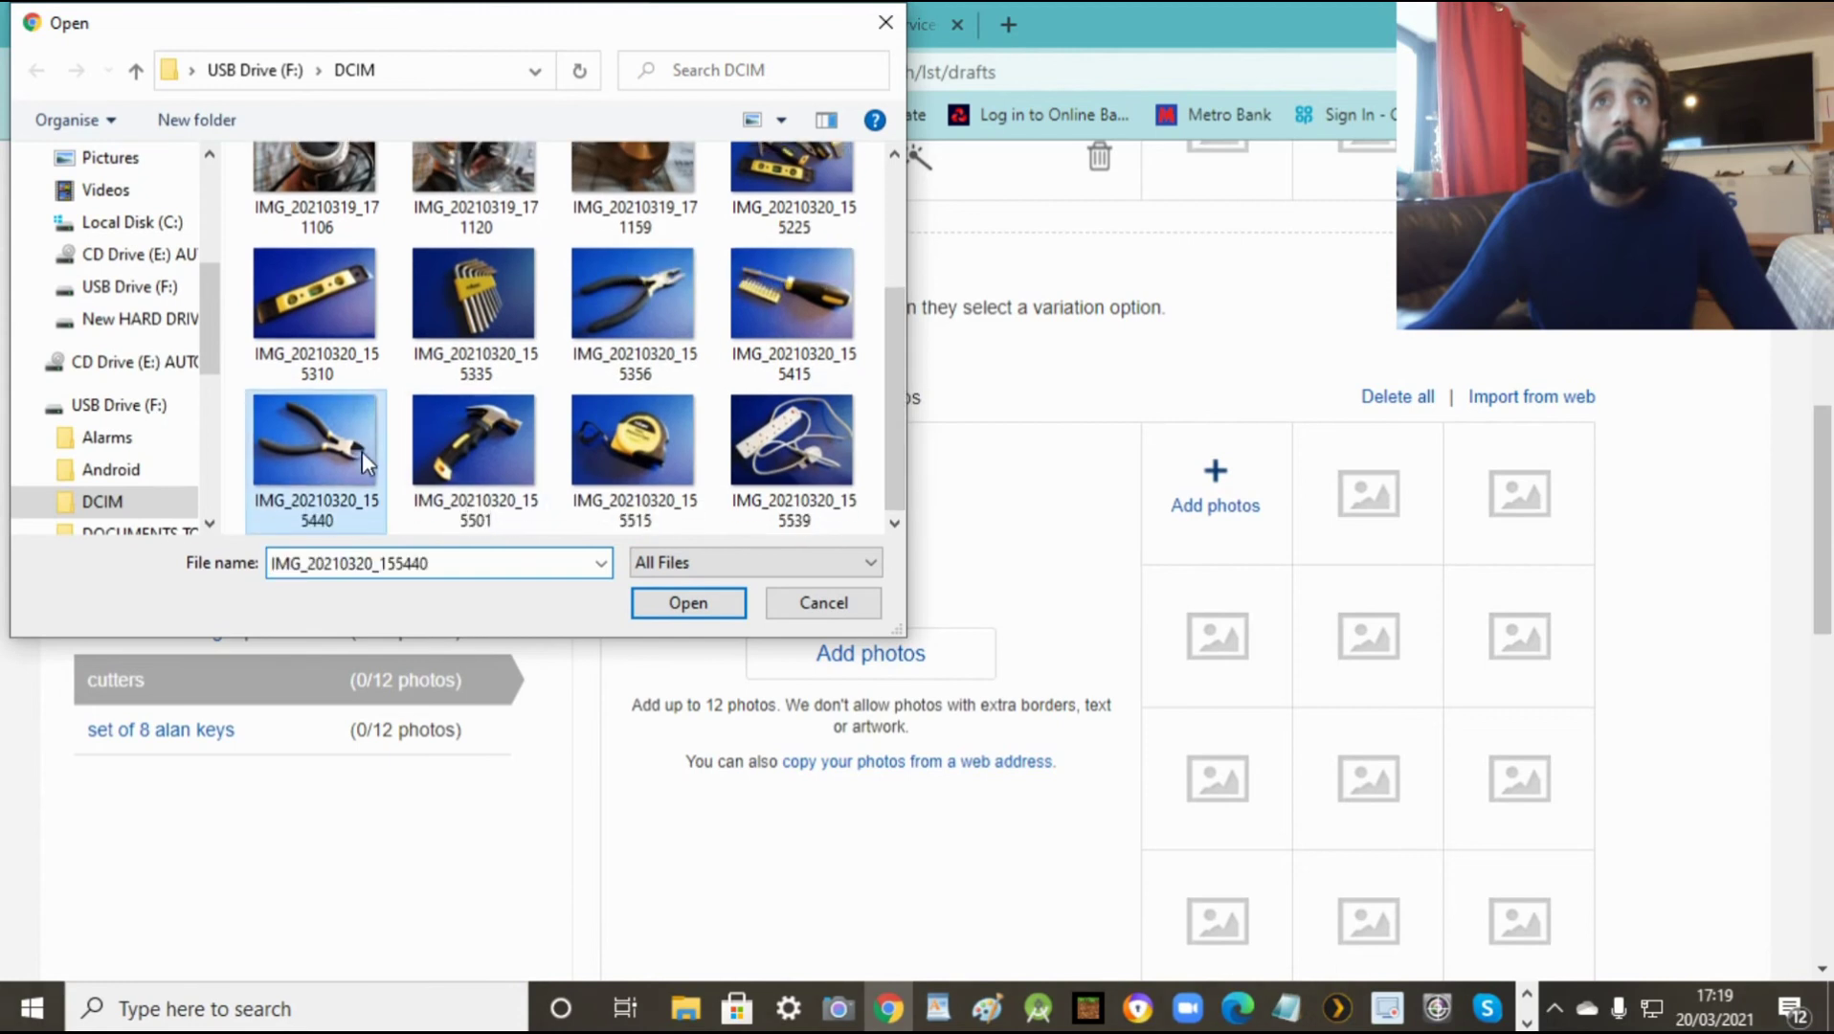
click(651, 603)
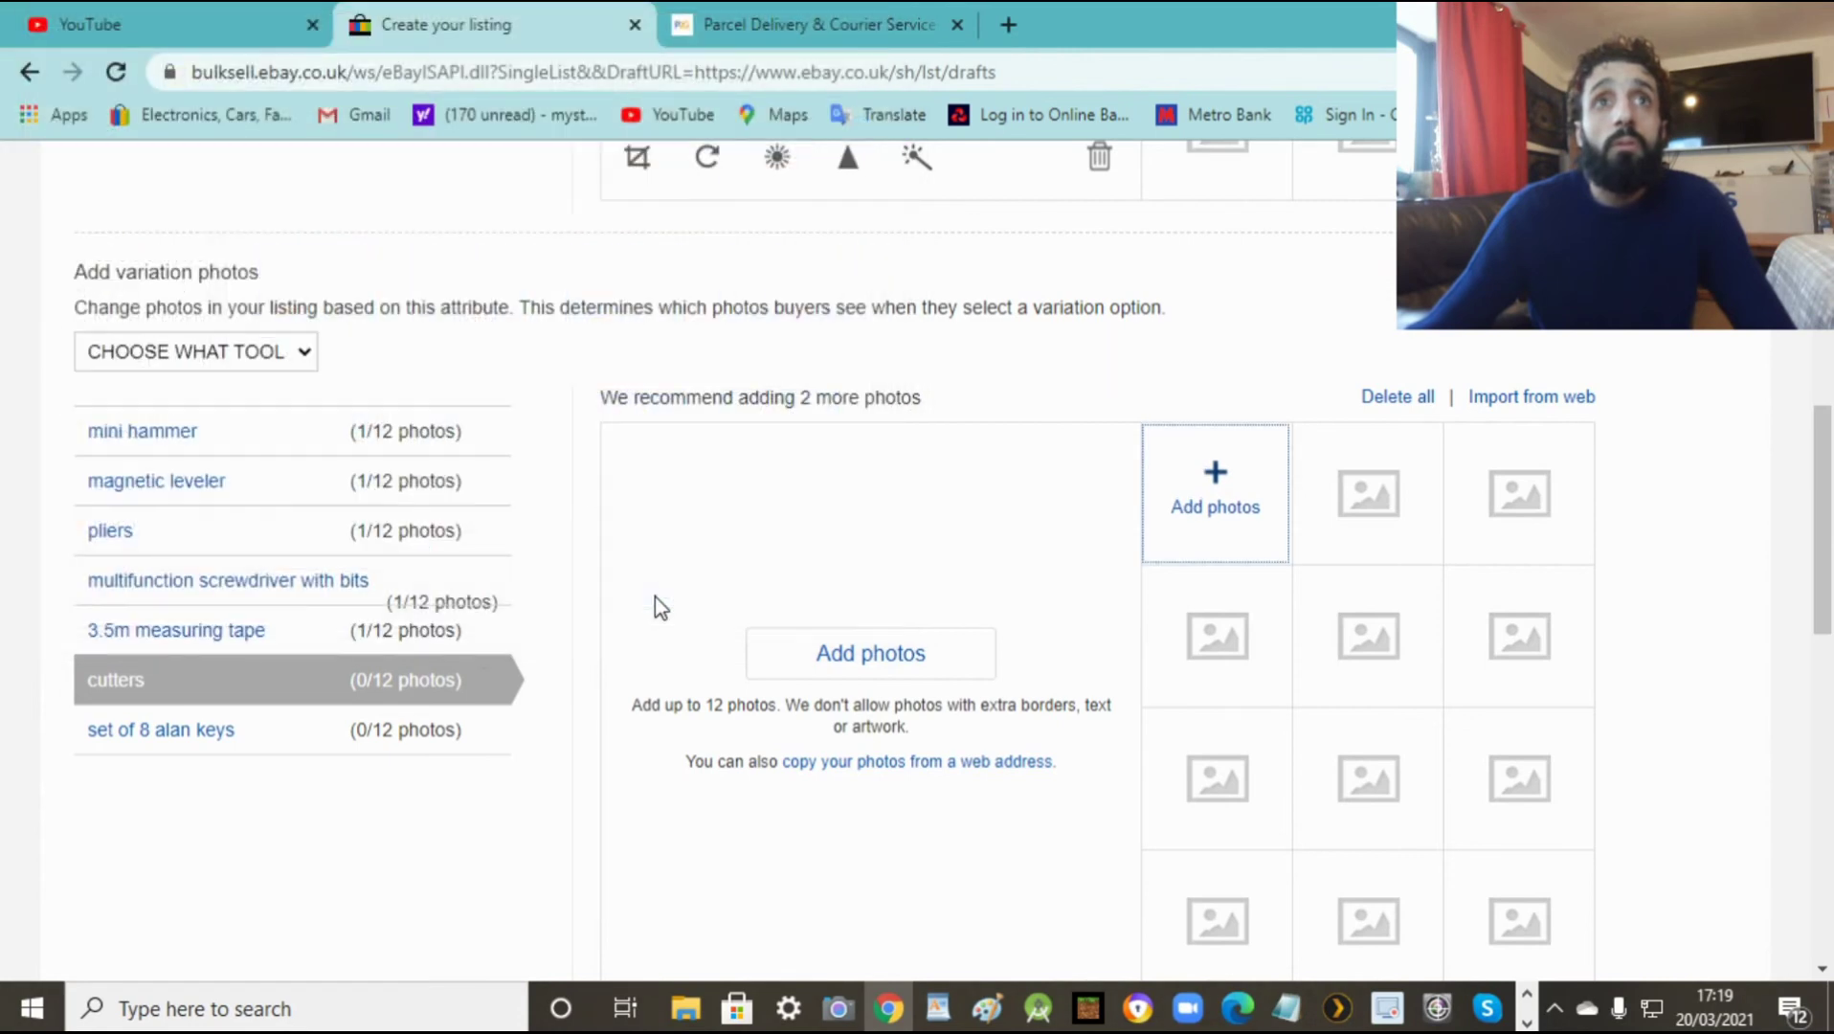
Step: Add the key set photo IMG_20210320_155335 to the set of 8 alan keys variation
click(182, 742)
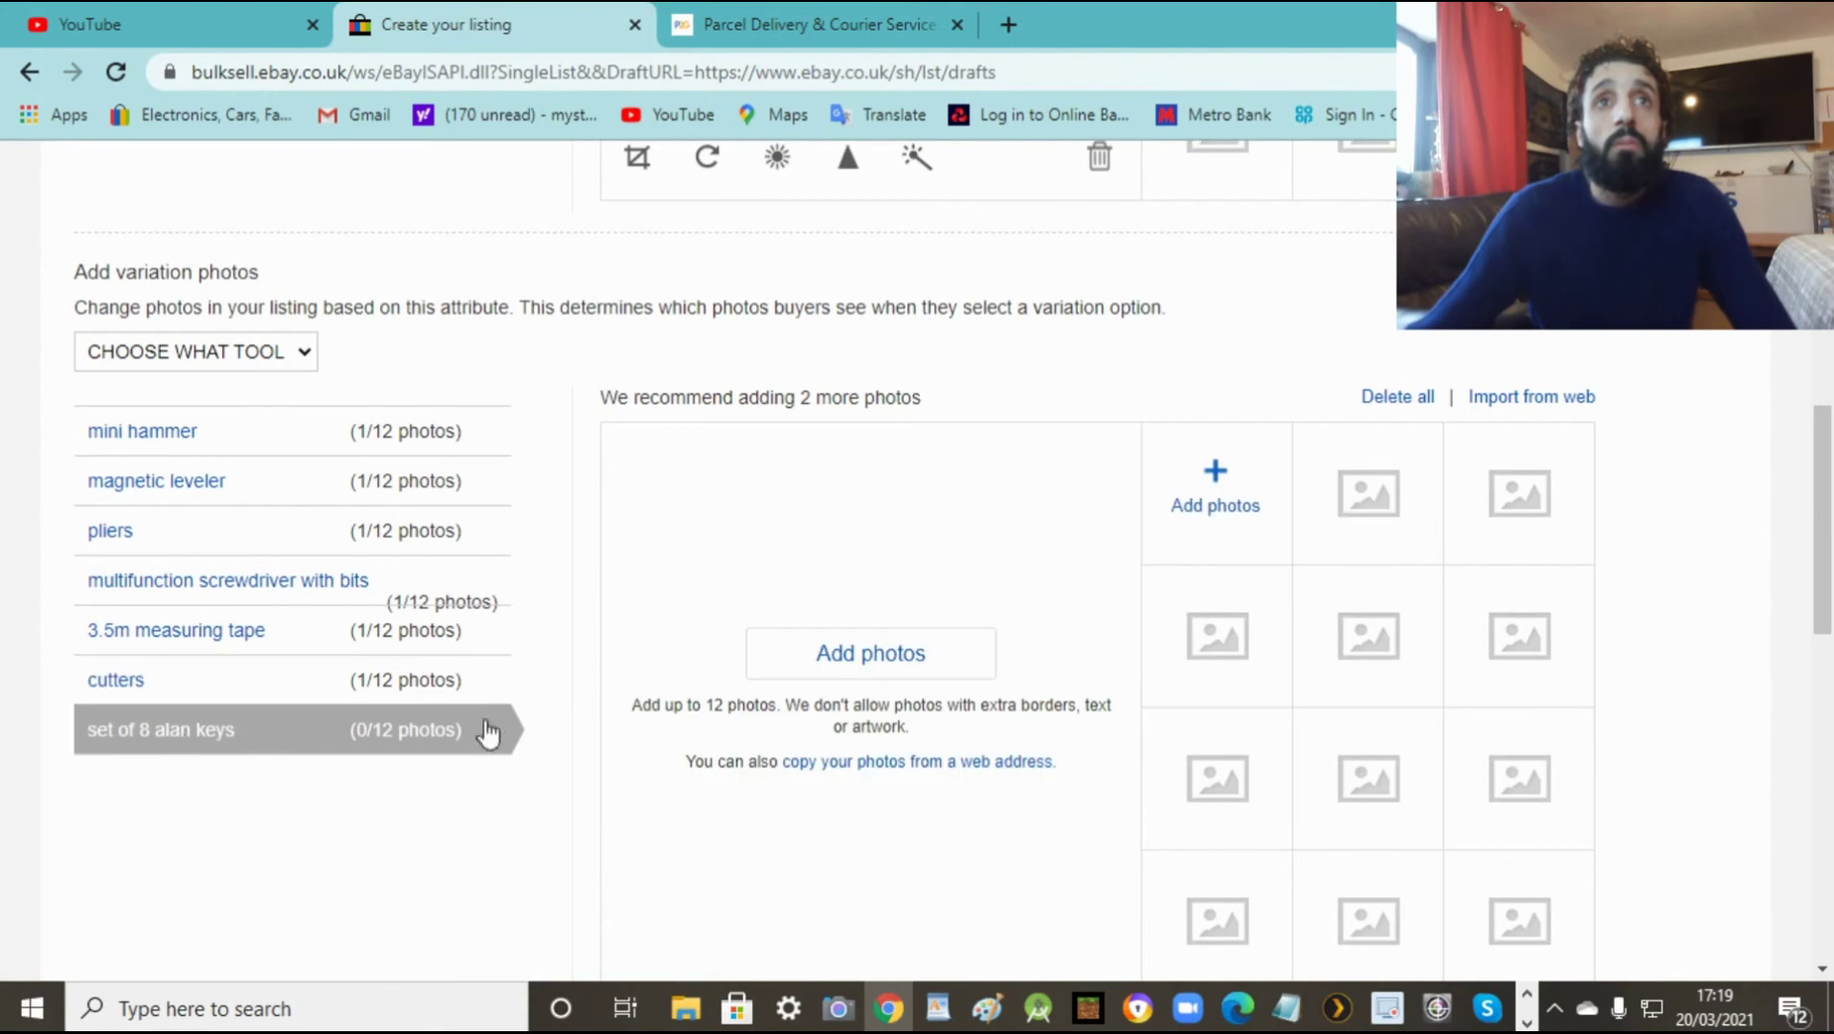
click(1218, 500)
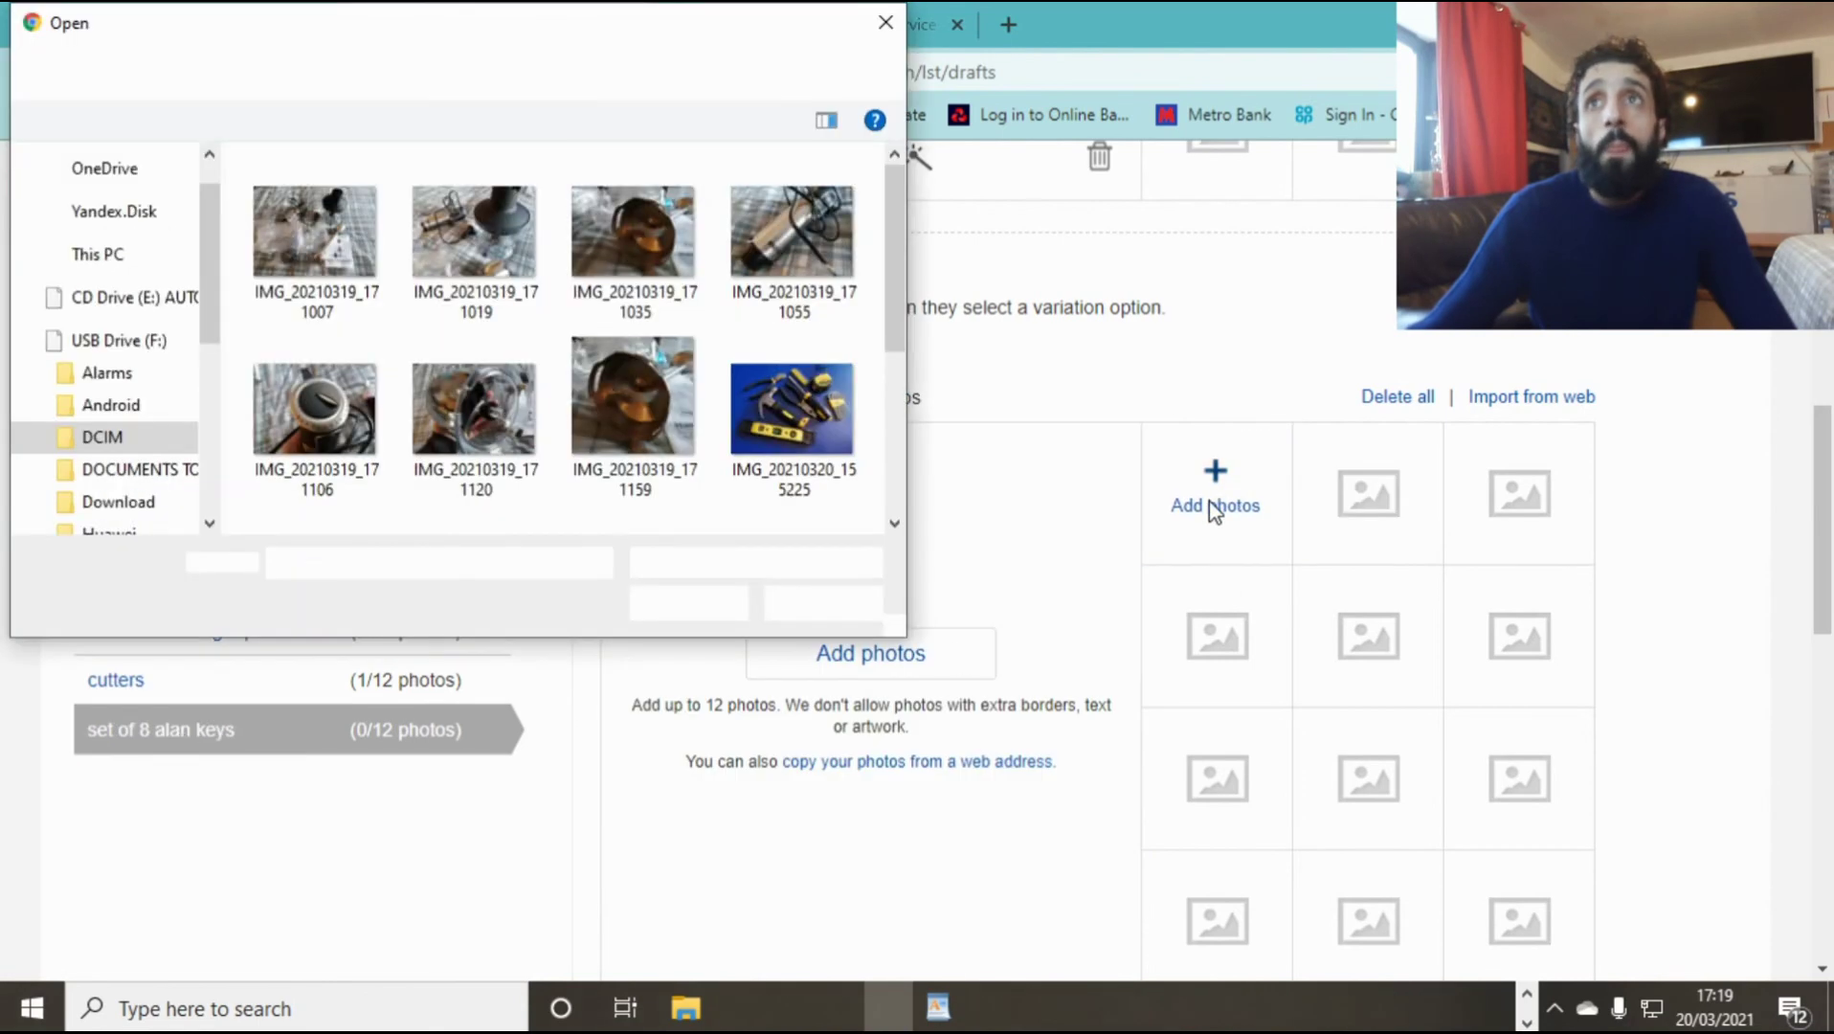
scroll(904, 324, down, 2)
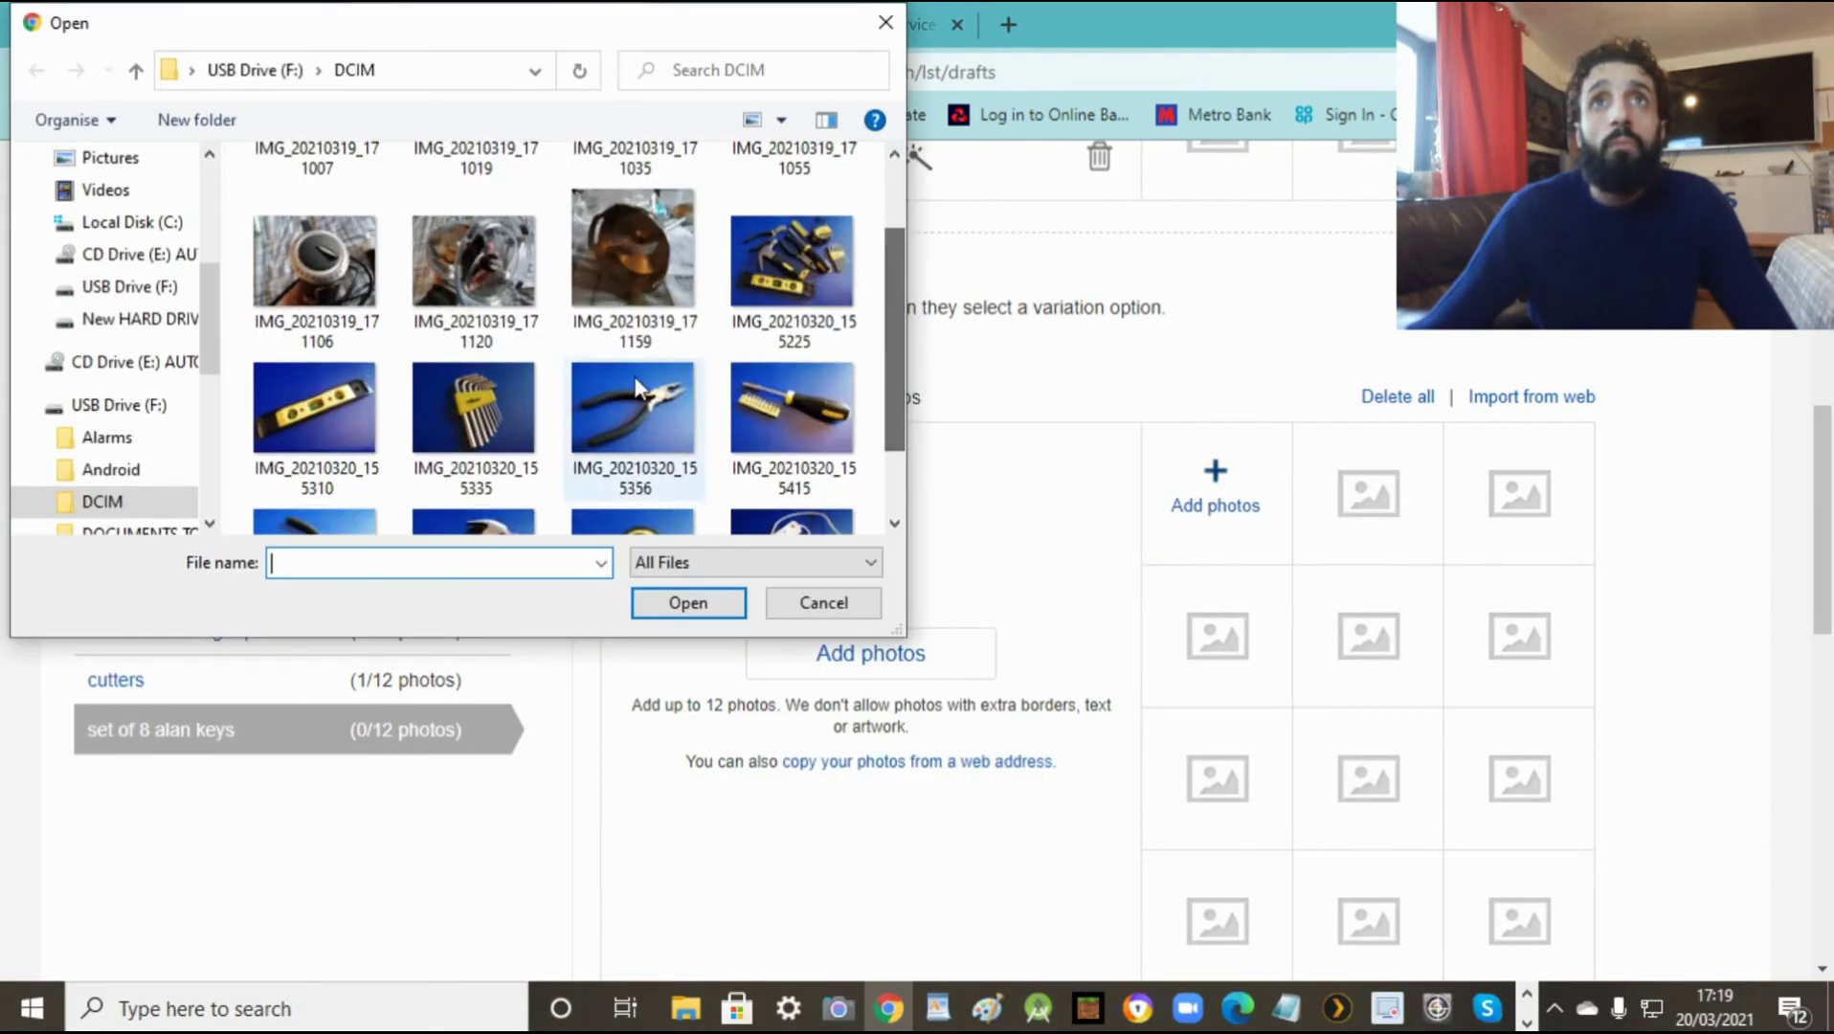
click(512, 464)
click(678, 605)
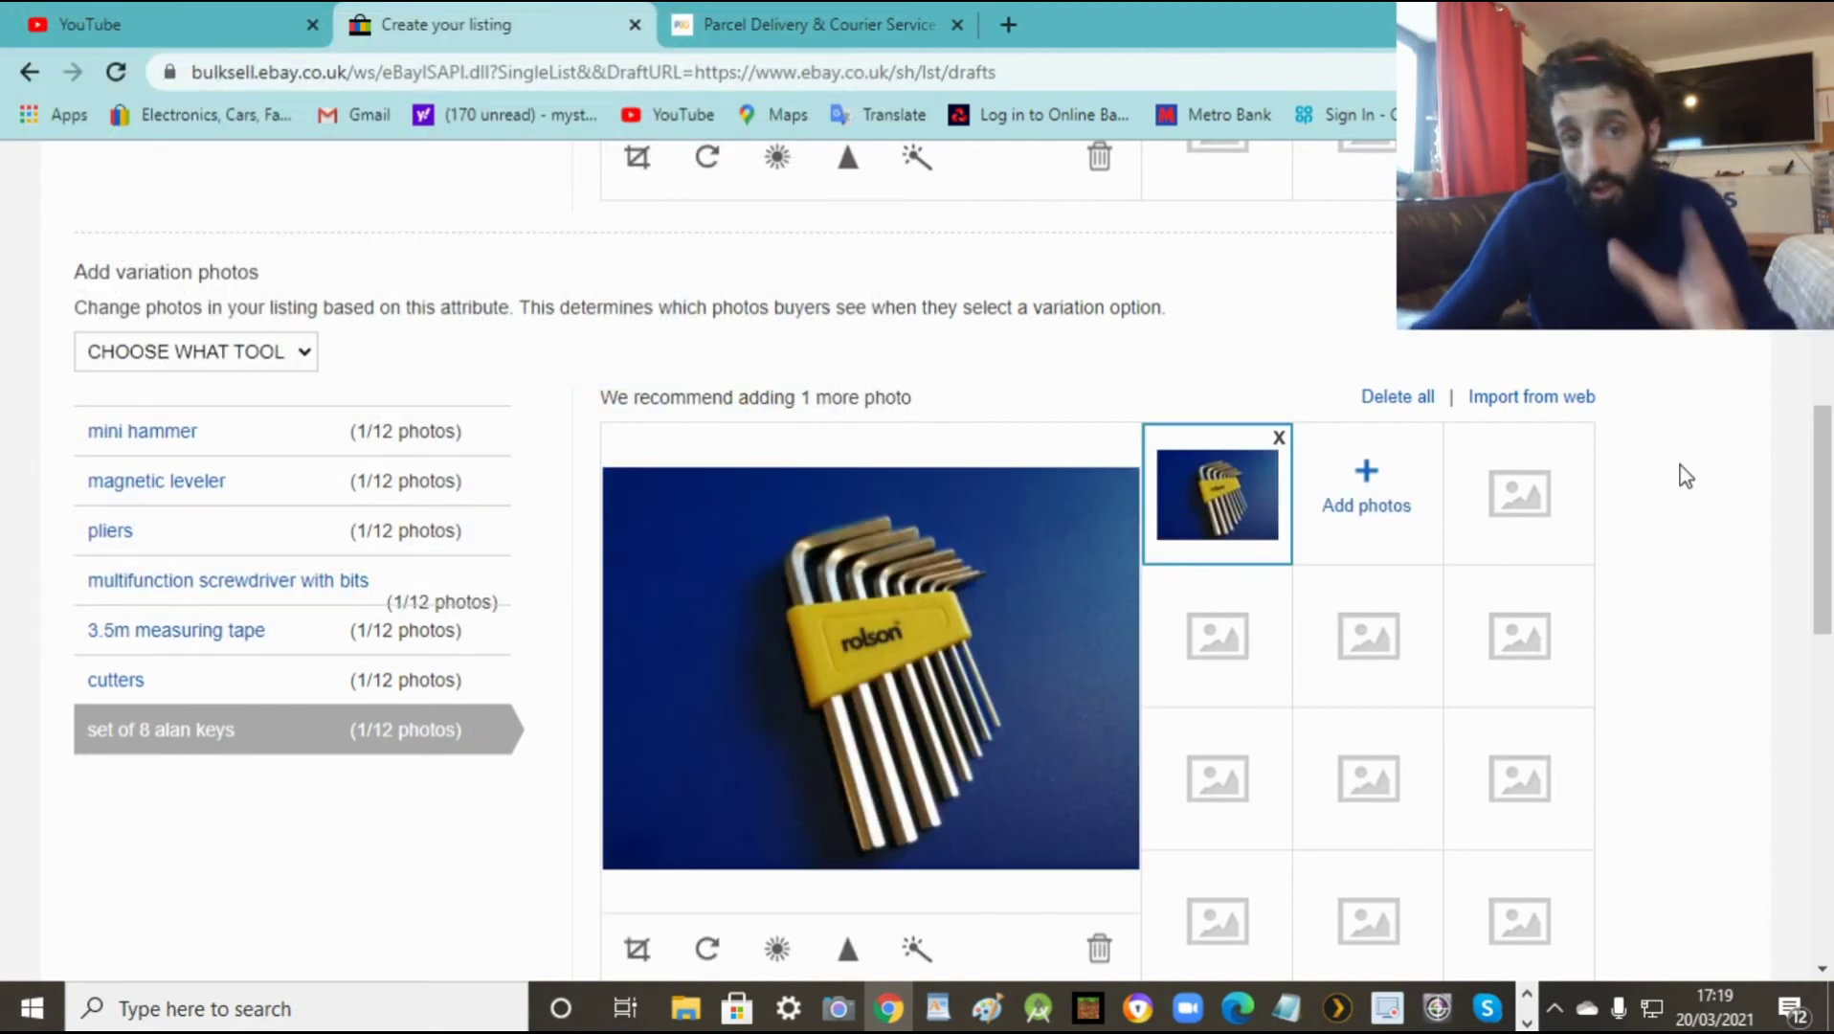
Step: Set the price to 5.00 for each tool in the variation combinations table, down to the set of 8 alan keys
drag(1822, 479, 1831, 771)
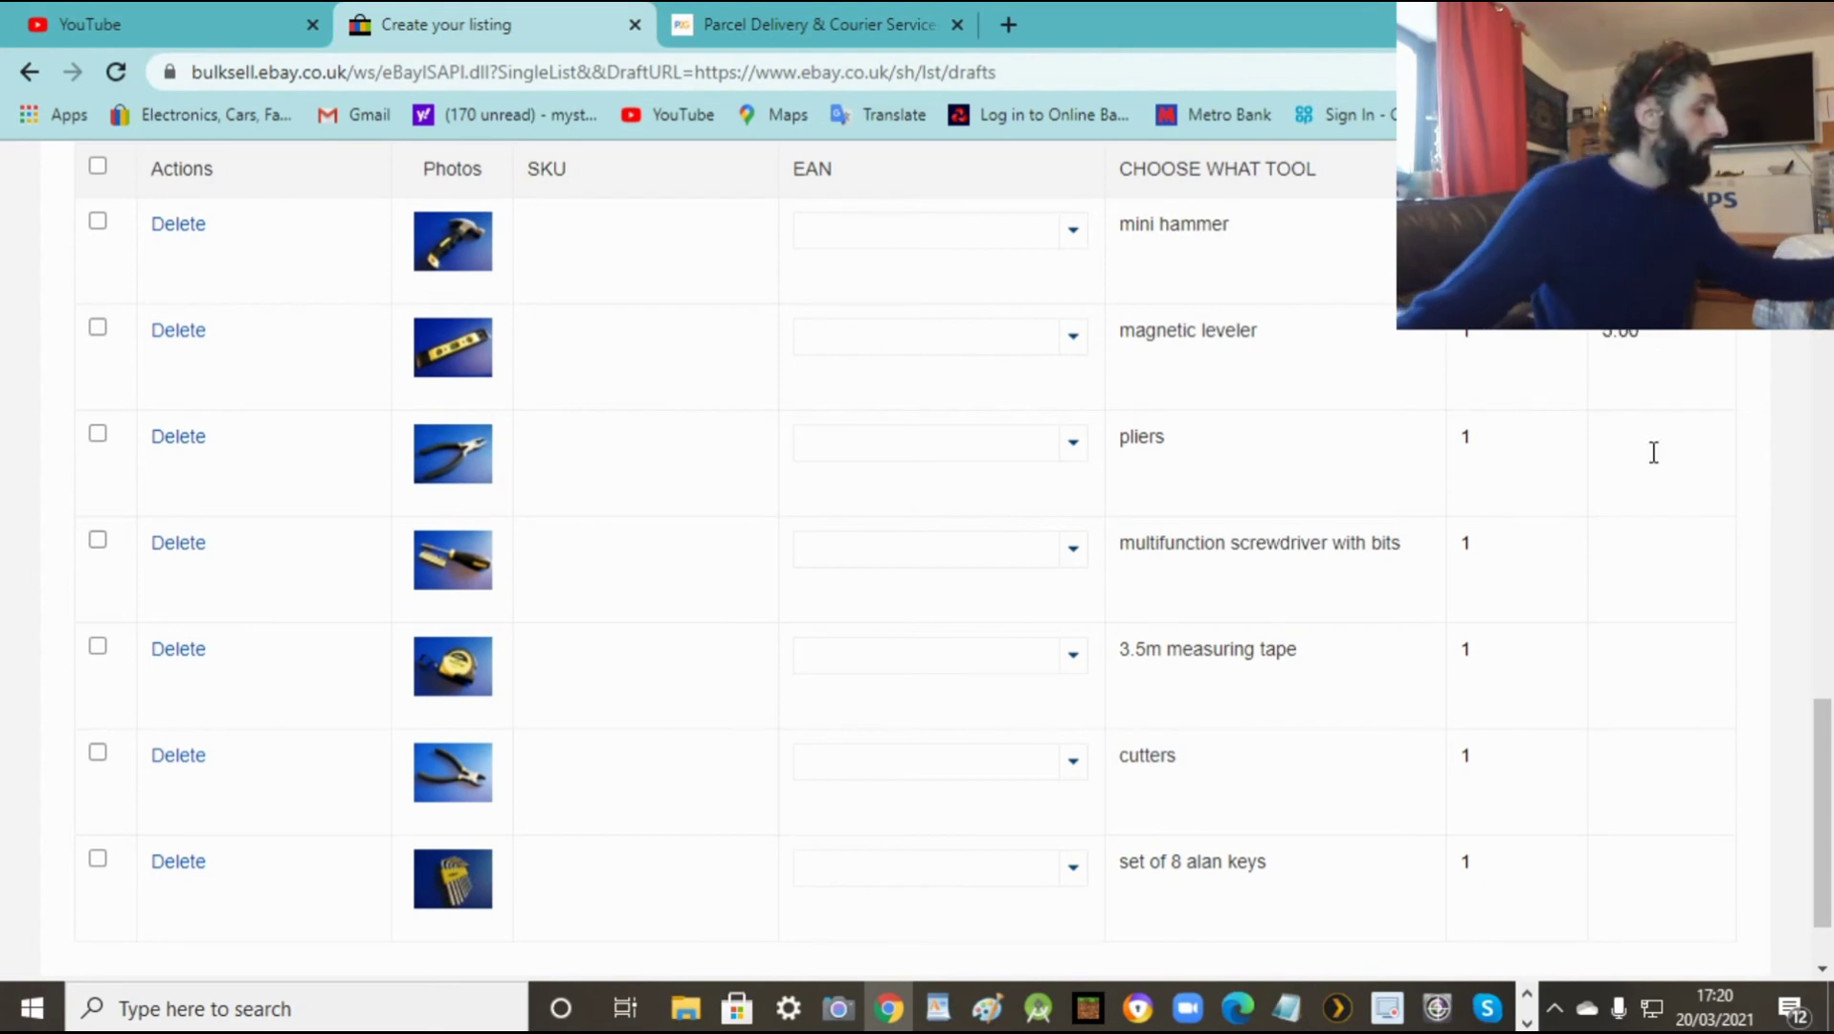
text(5)
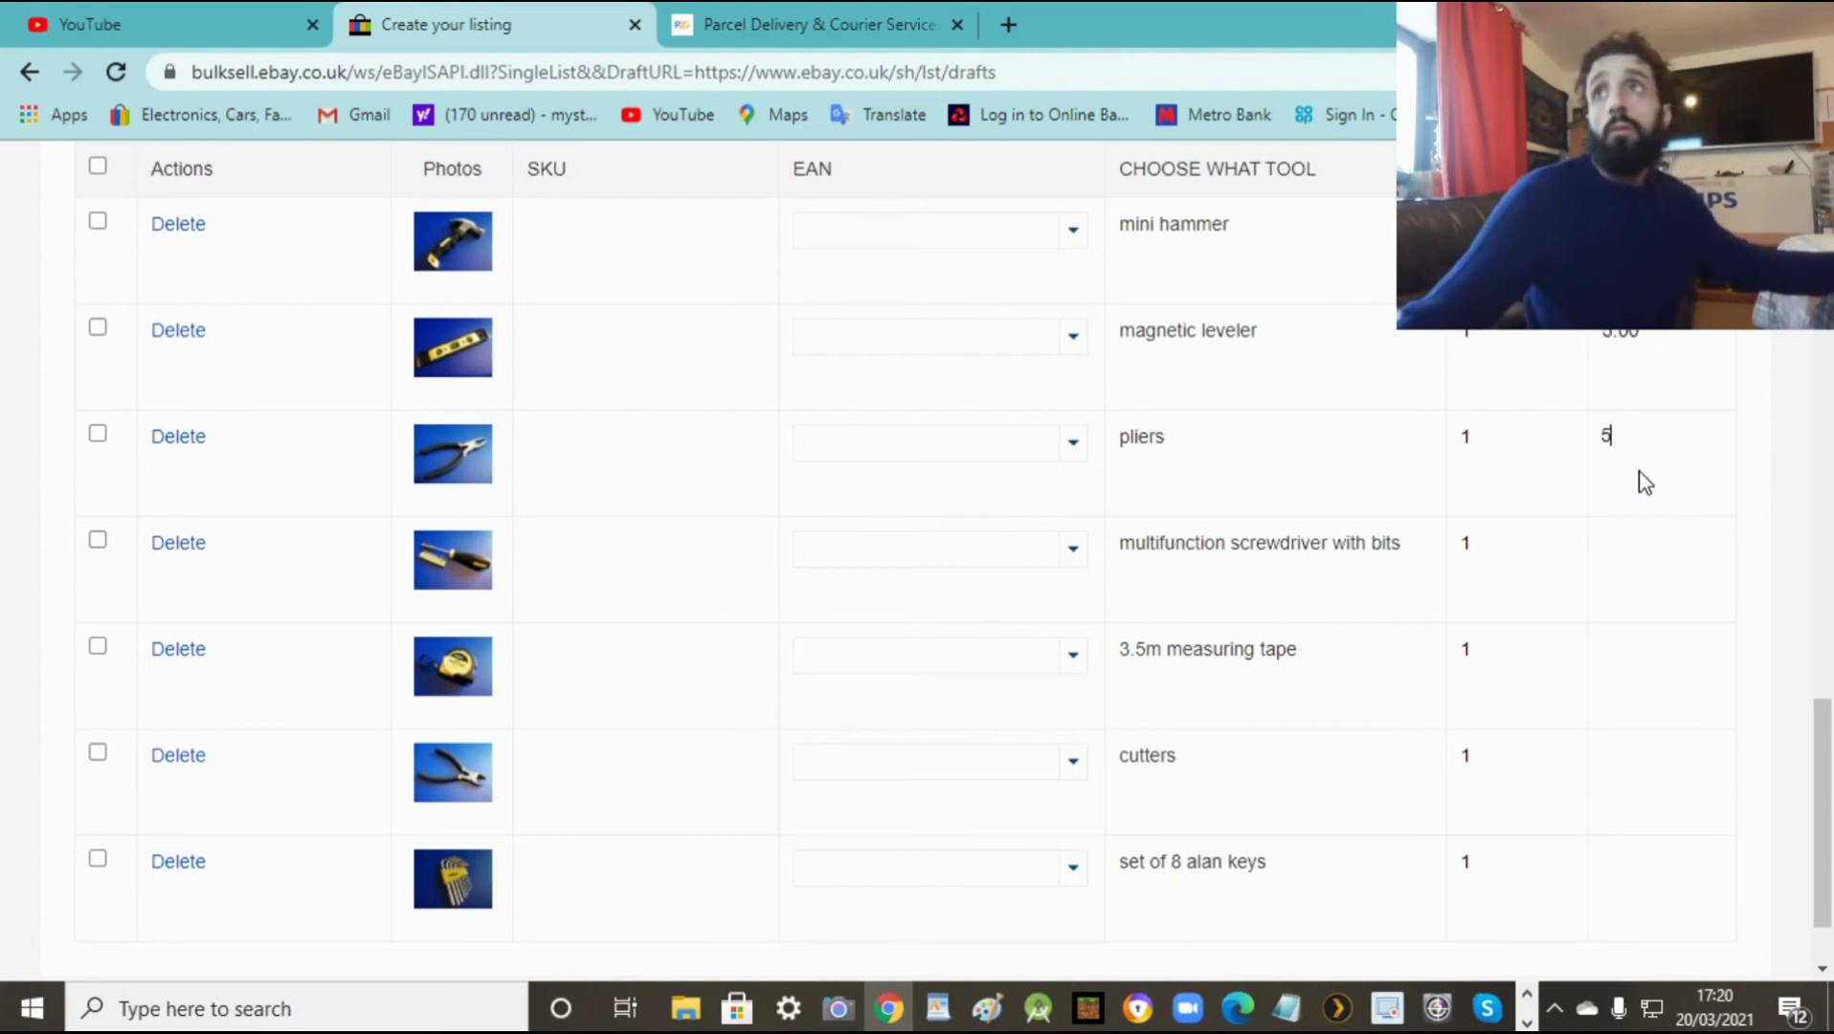
click(1643, 556)
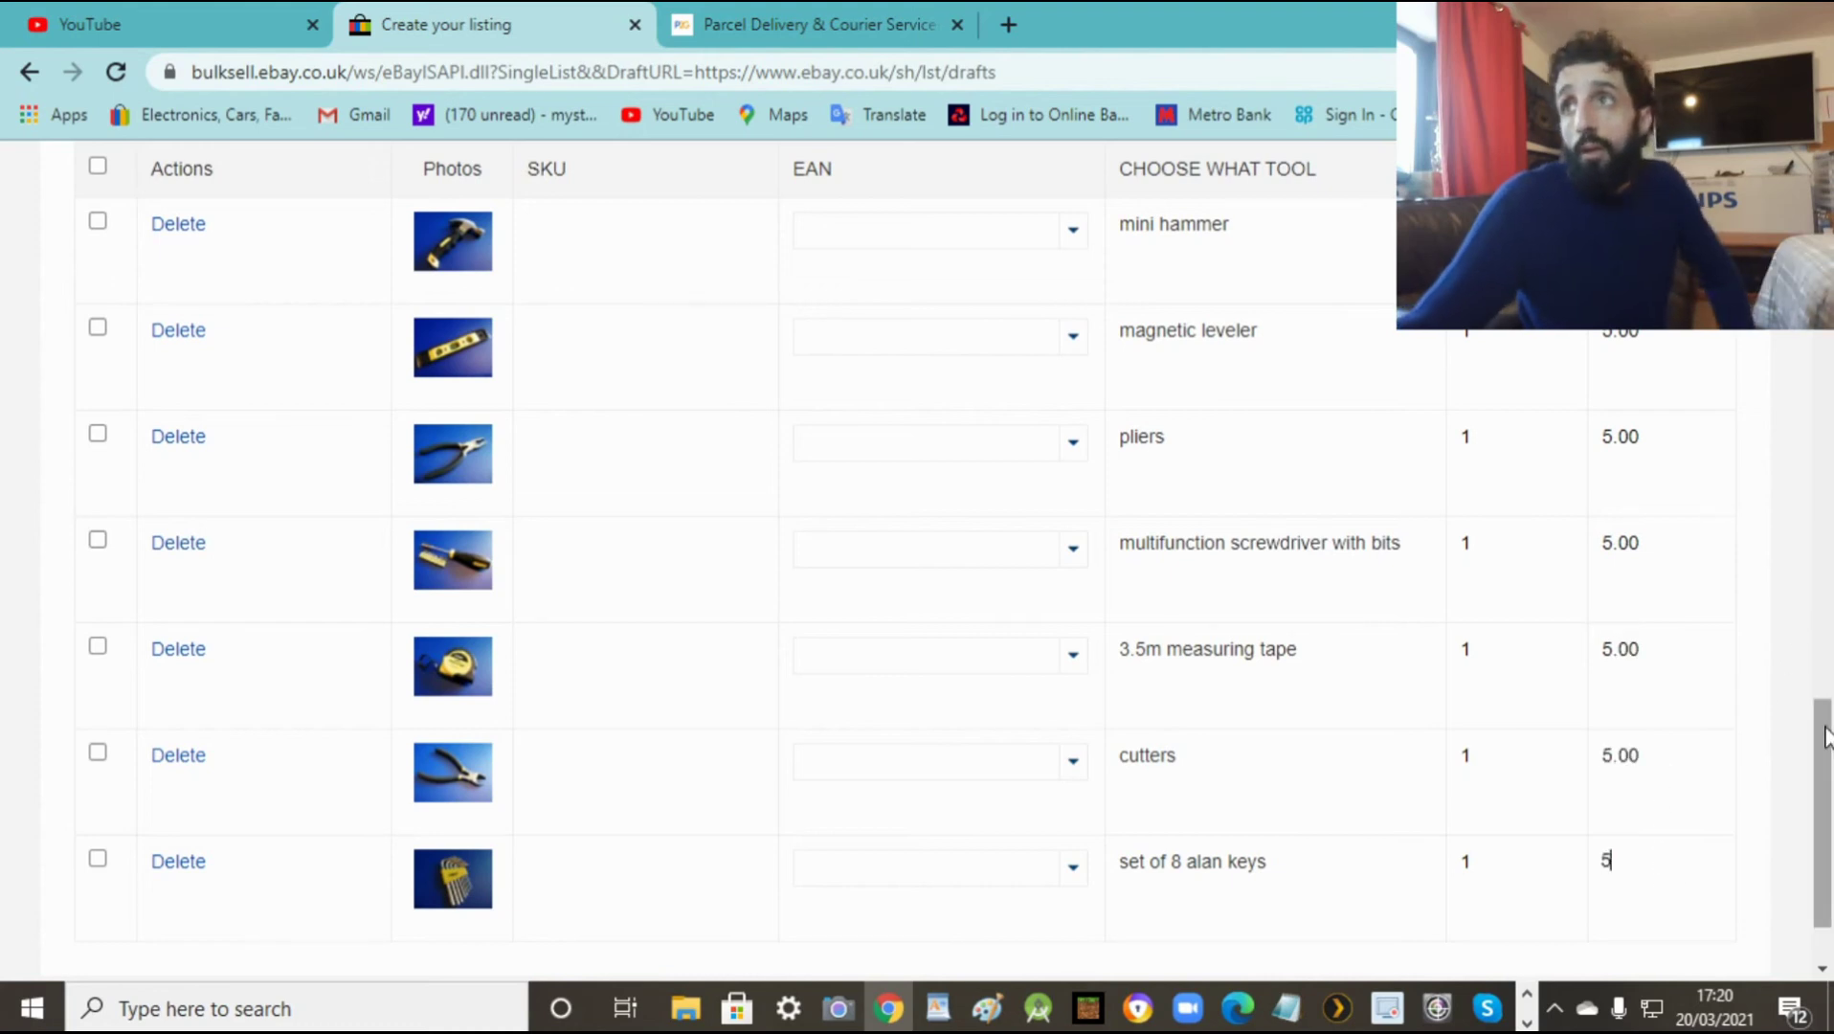
scroll(1825, 737, down, 2)
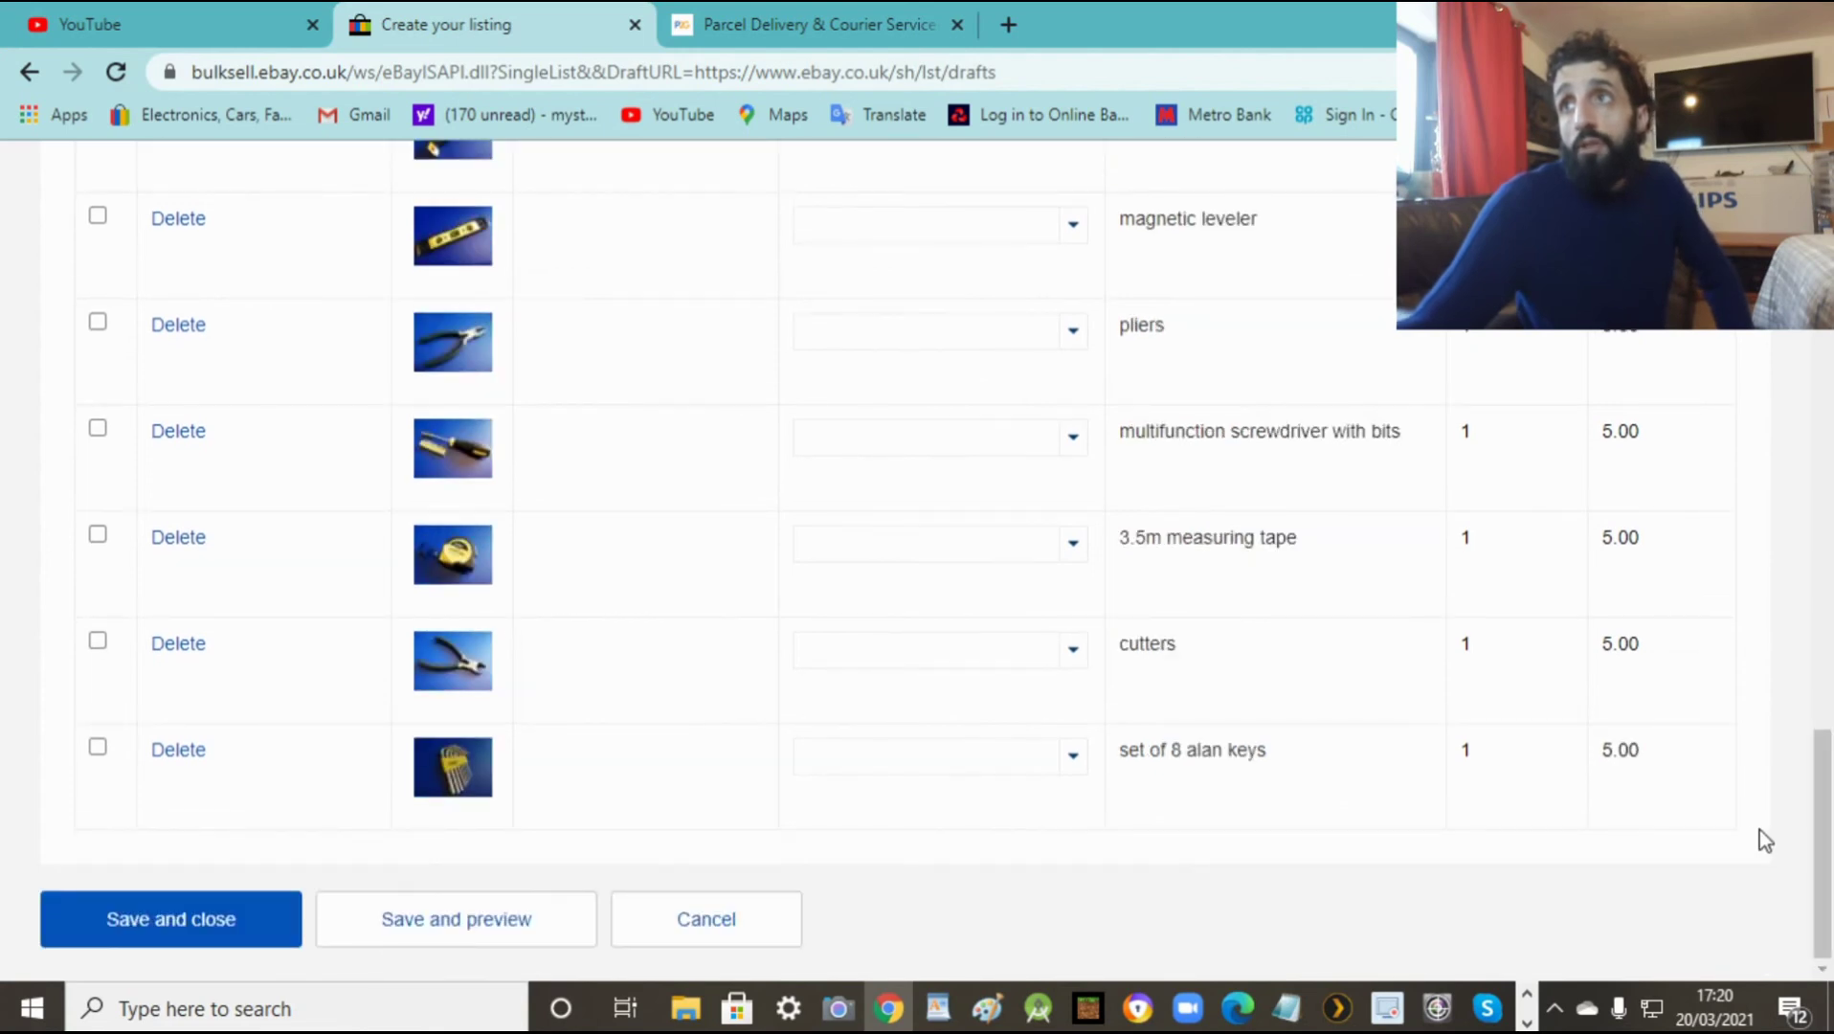
drag(1825, 793, 1832, 752)
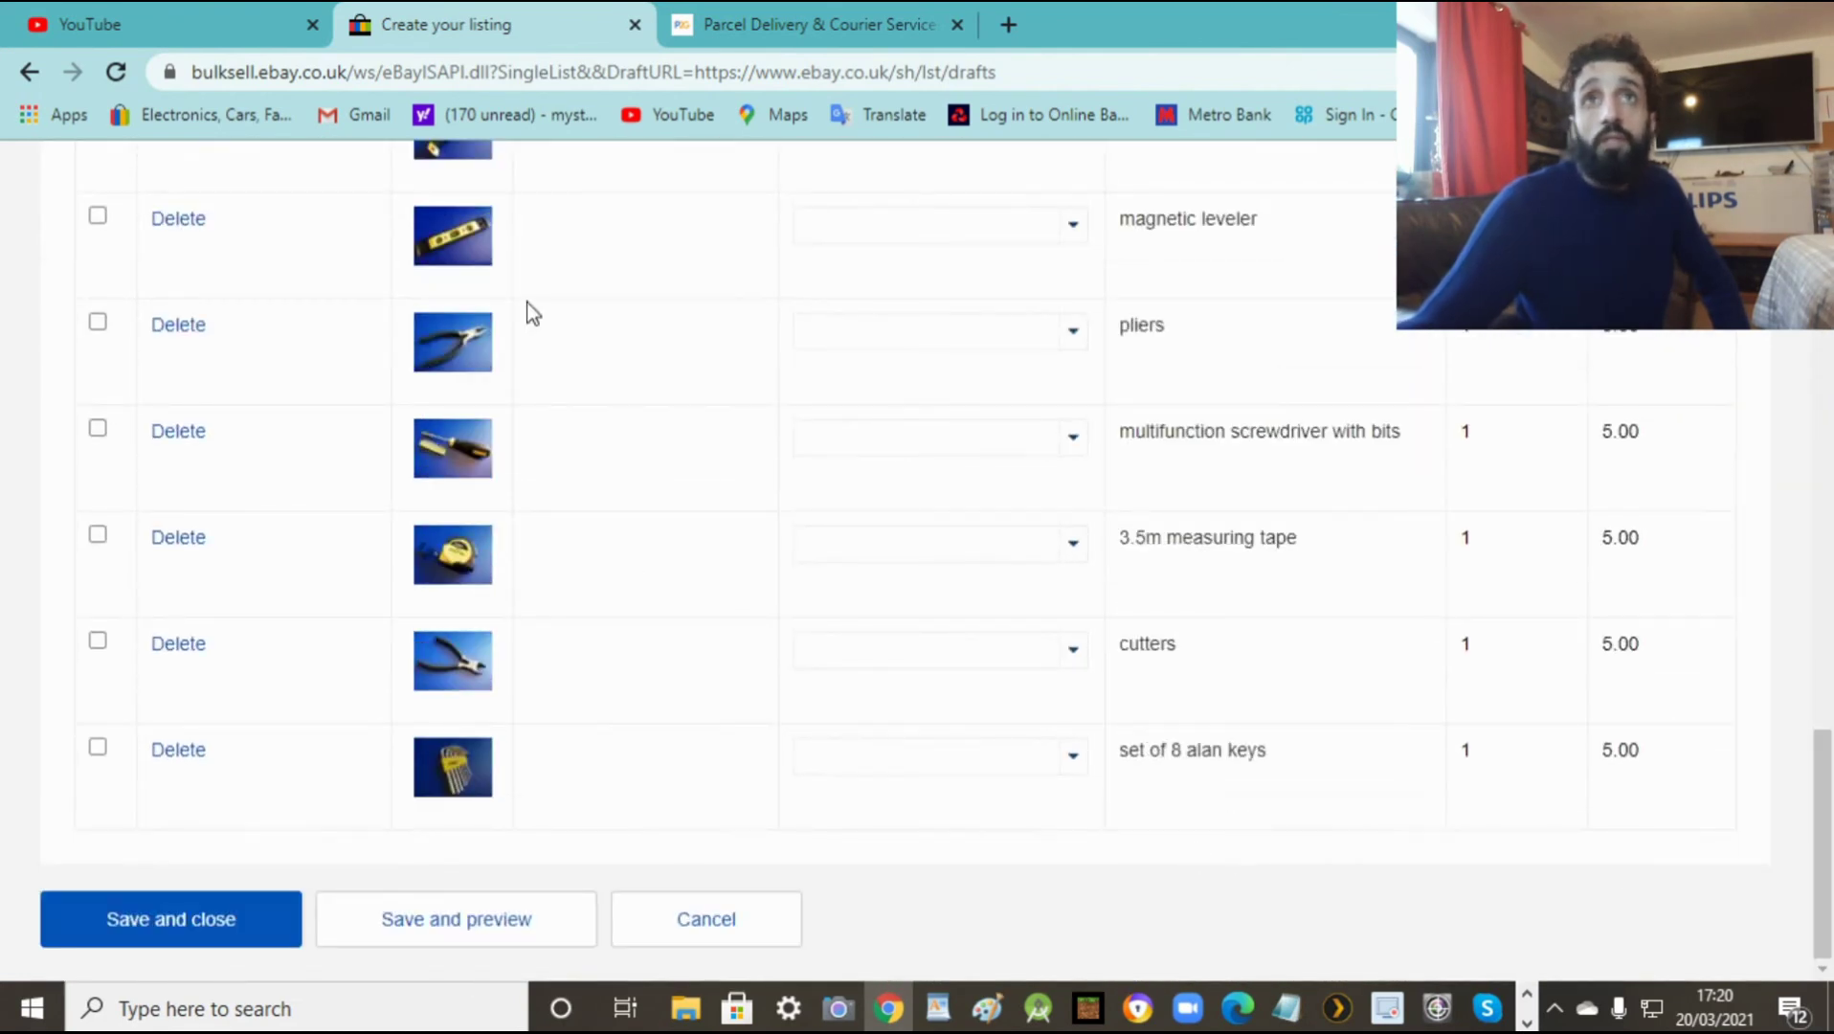
Step: Save and close the tool variations, and set the listing's brand to ROLSON in the item specifics
click(187, 921)
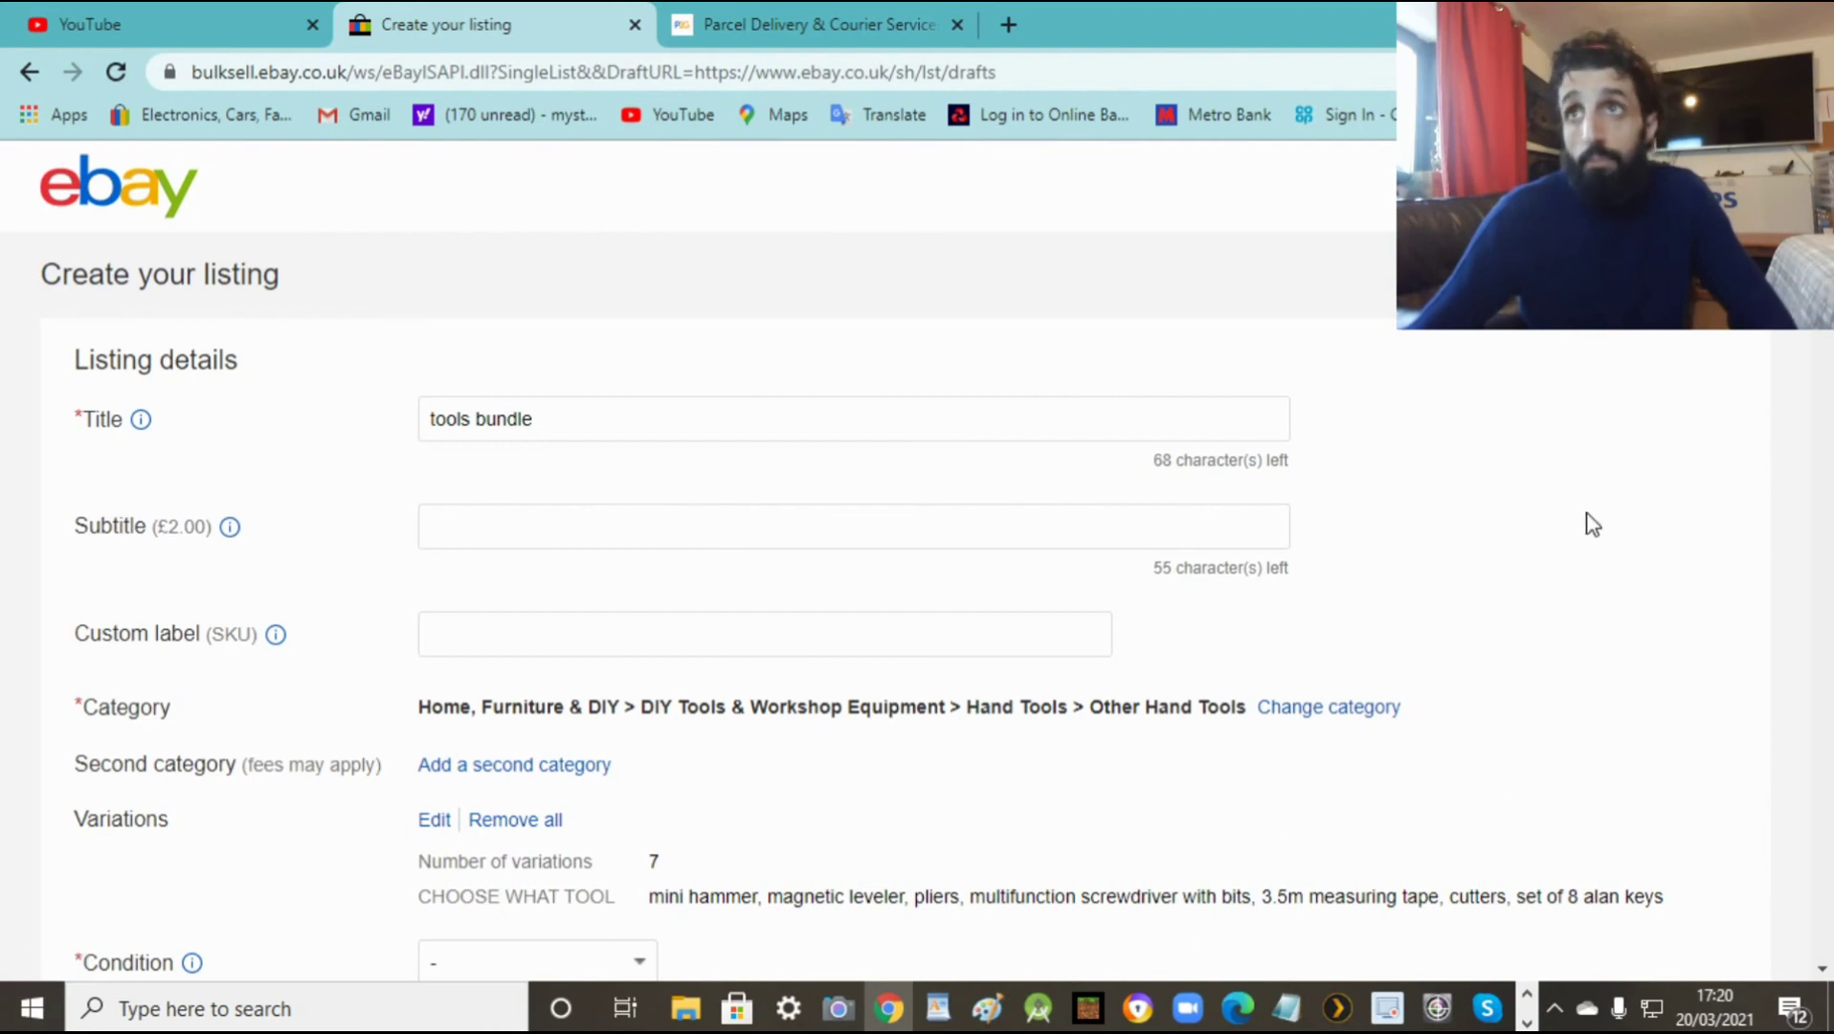
drag(1824, 211, 1825, 407)
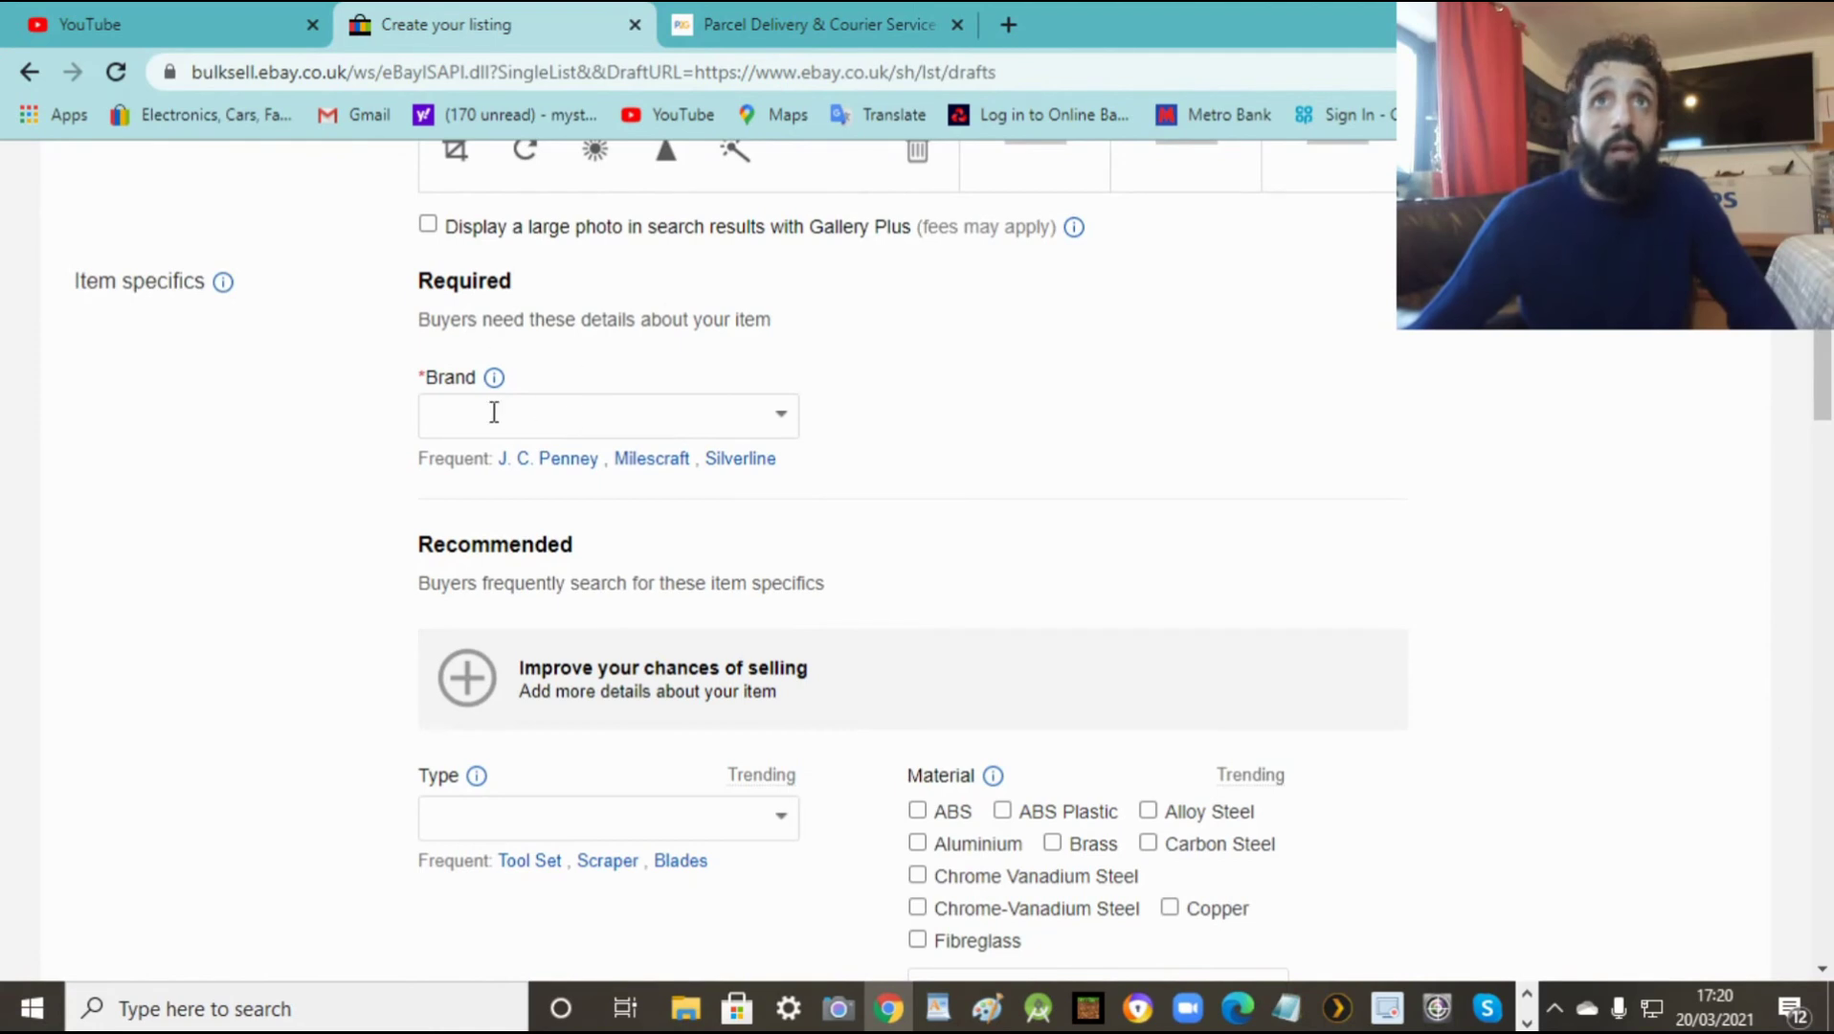
click(735, 414)
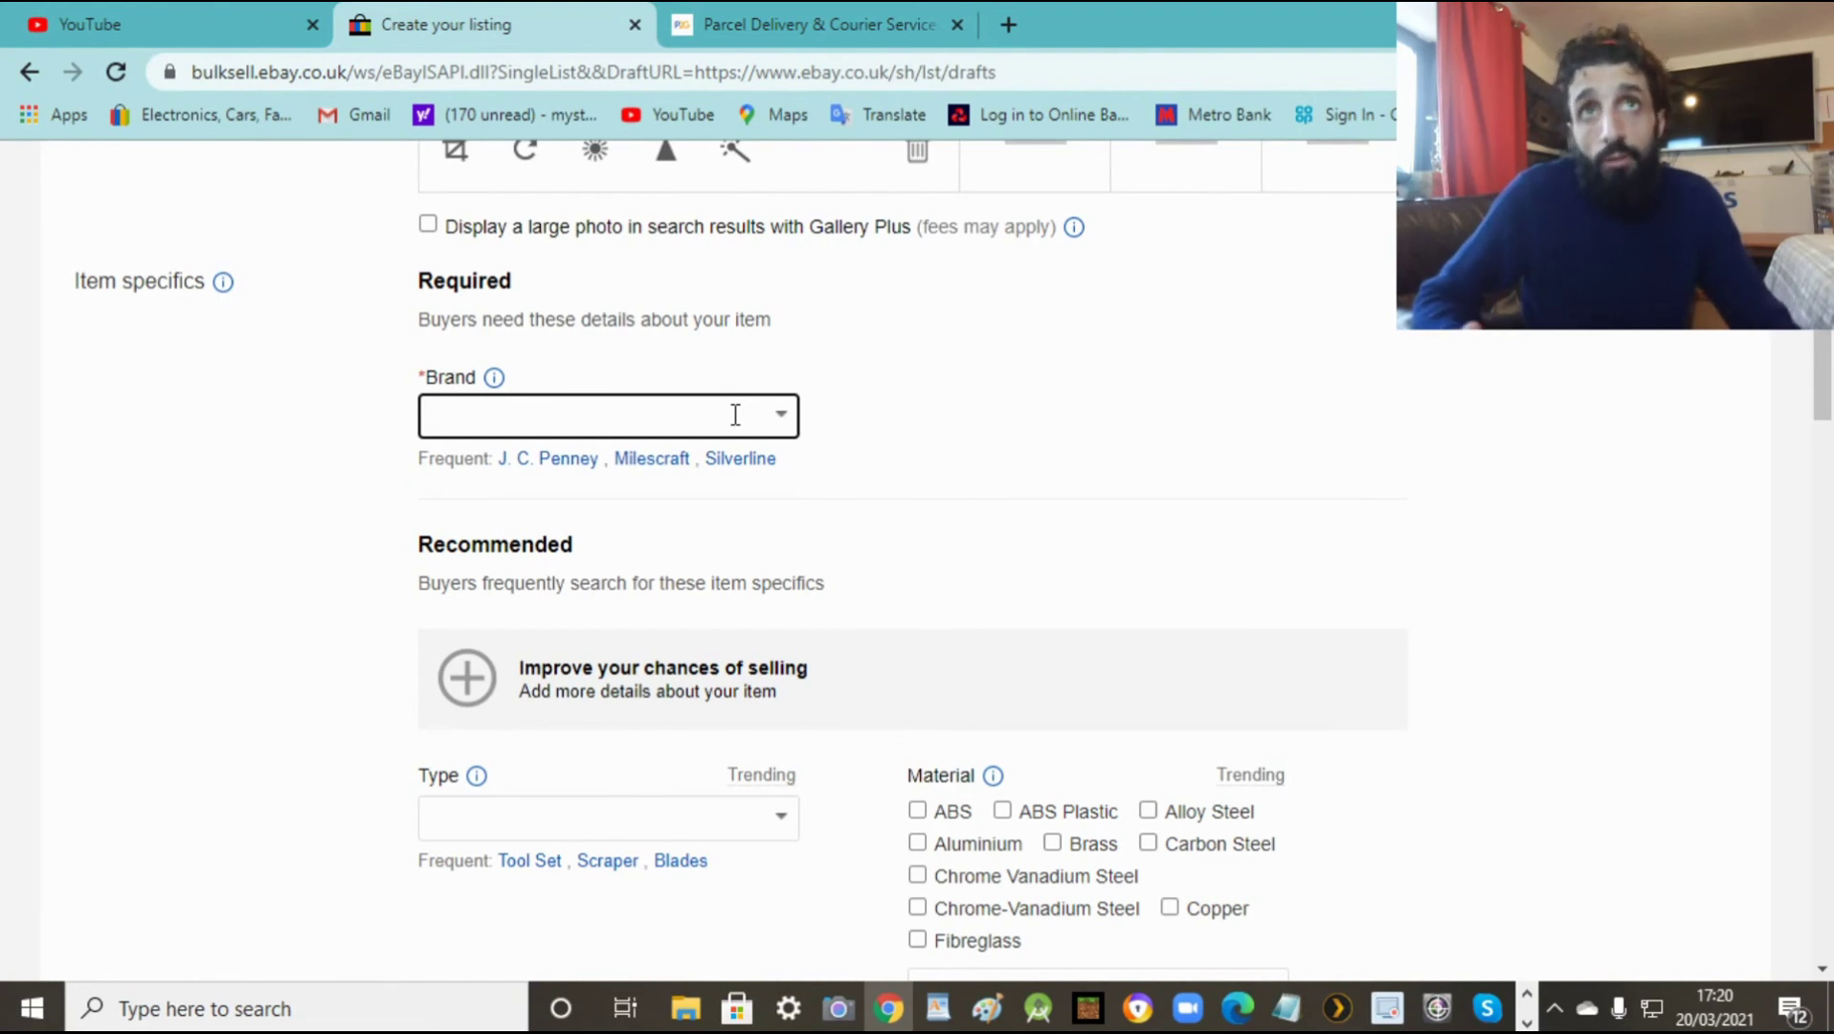
text(ROLSON)
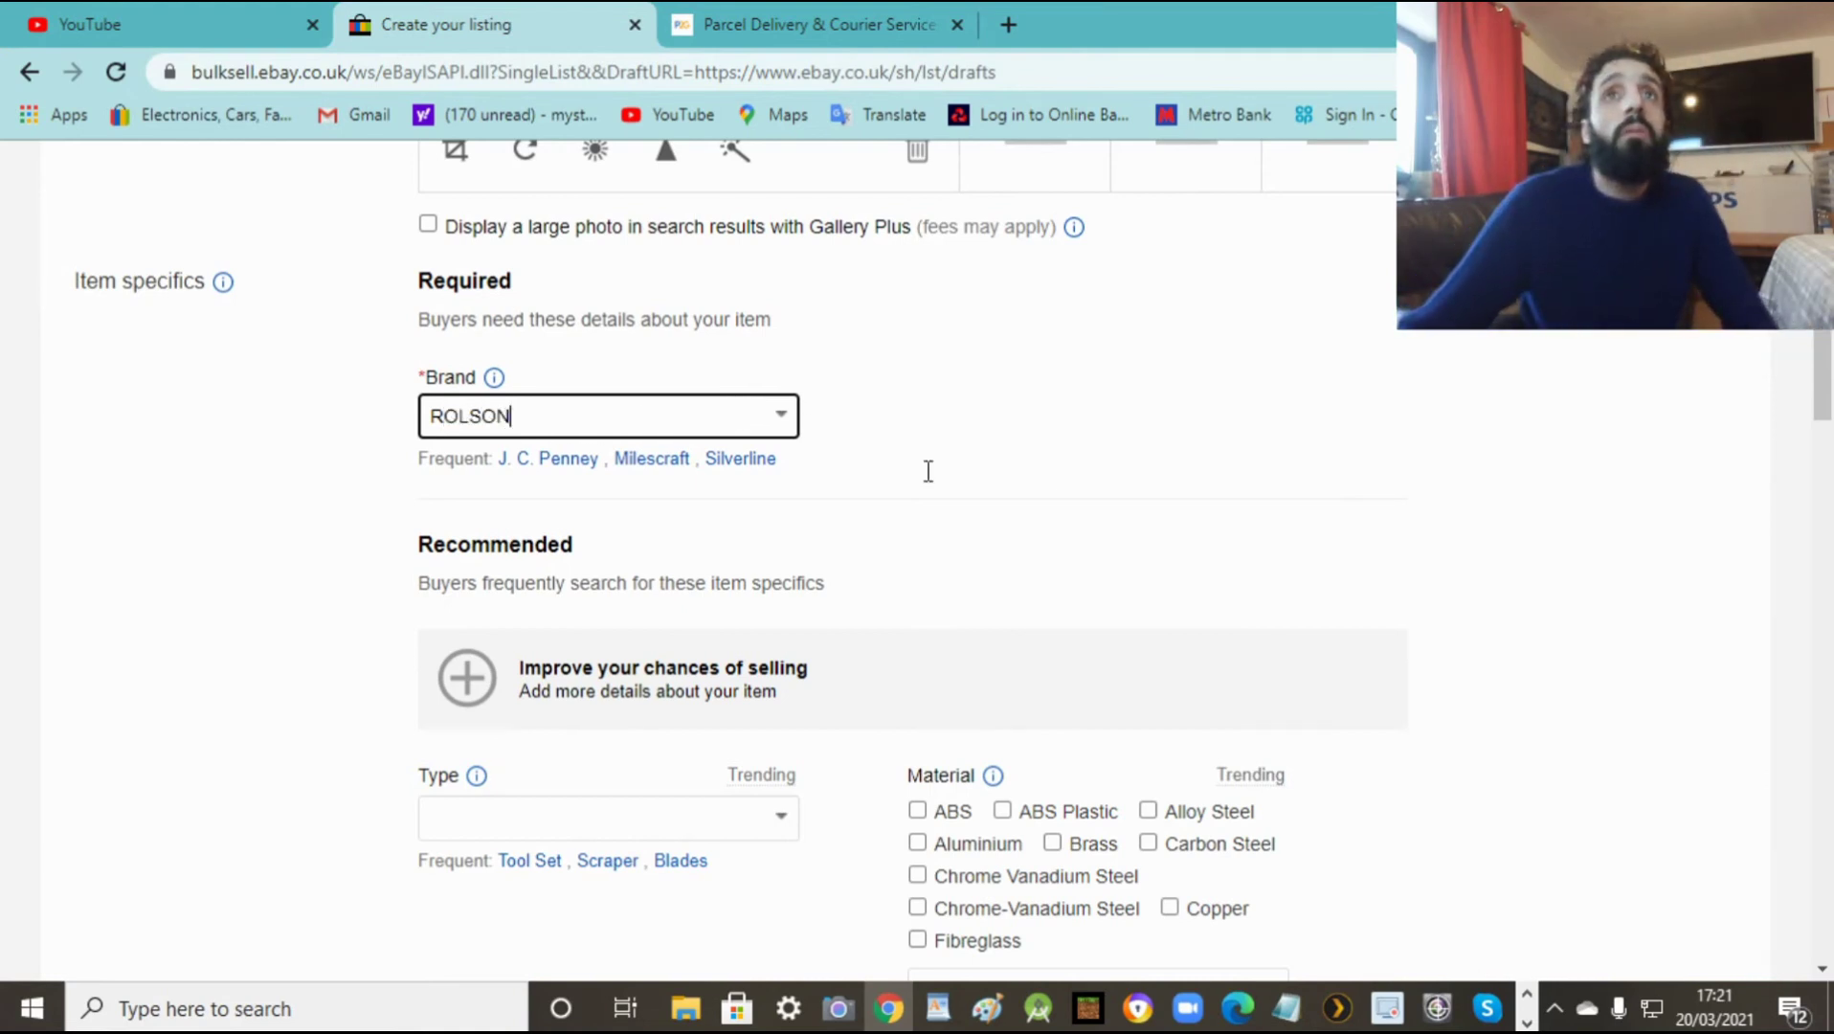
click(1444, 413)
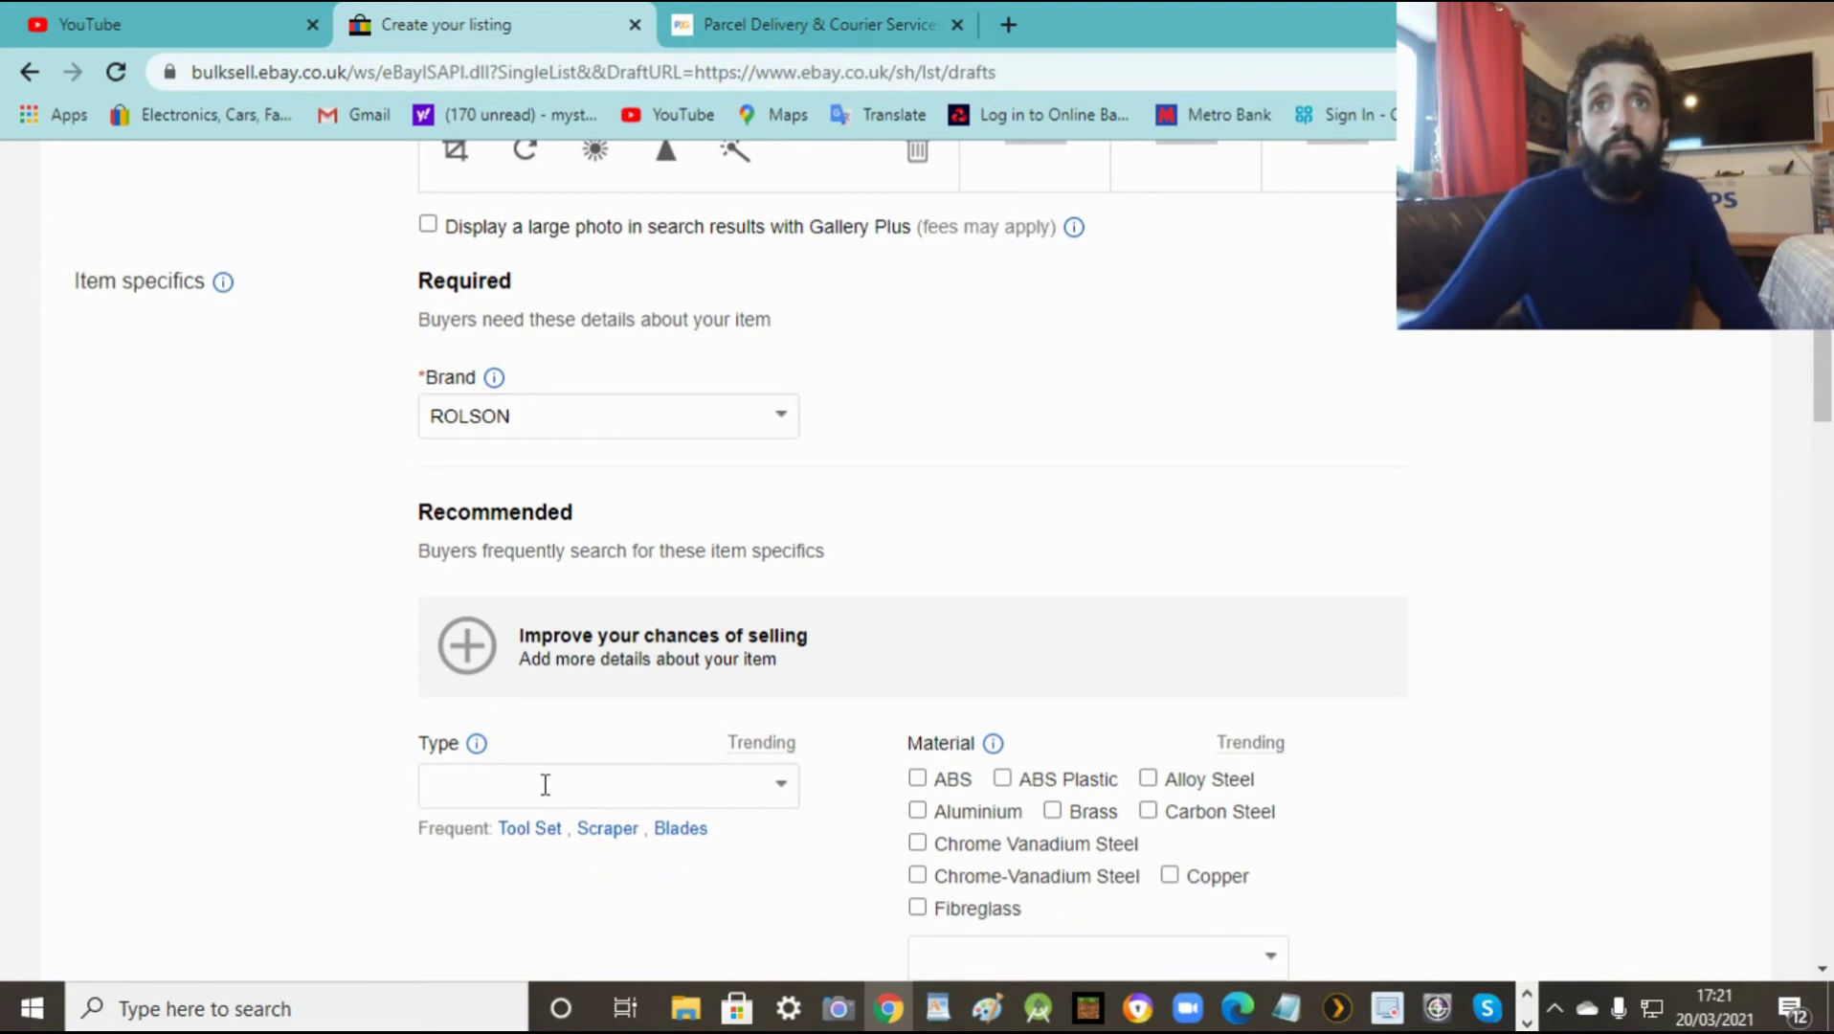
Step: Set the item type to TOOLS in the recommended item specifics
click(614, 788)
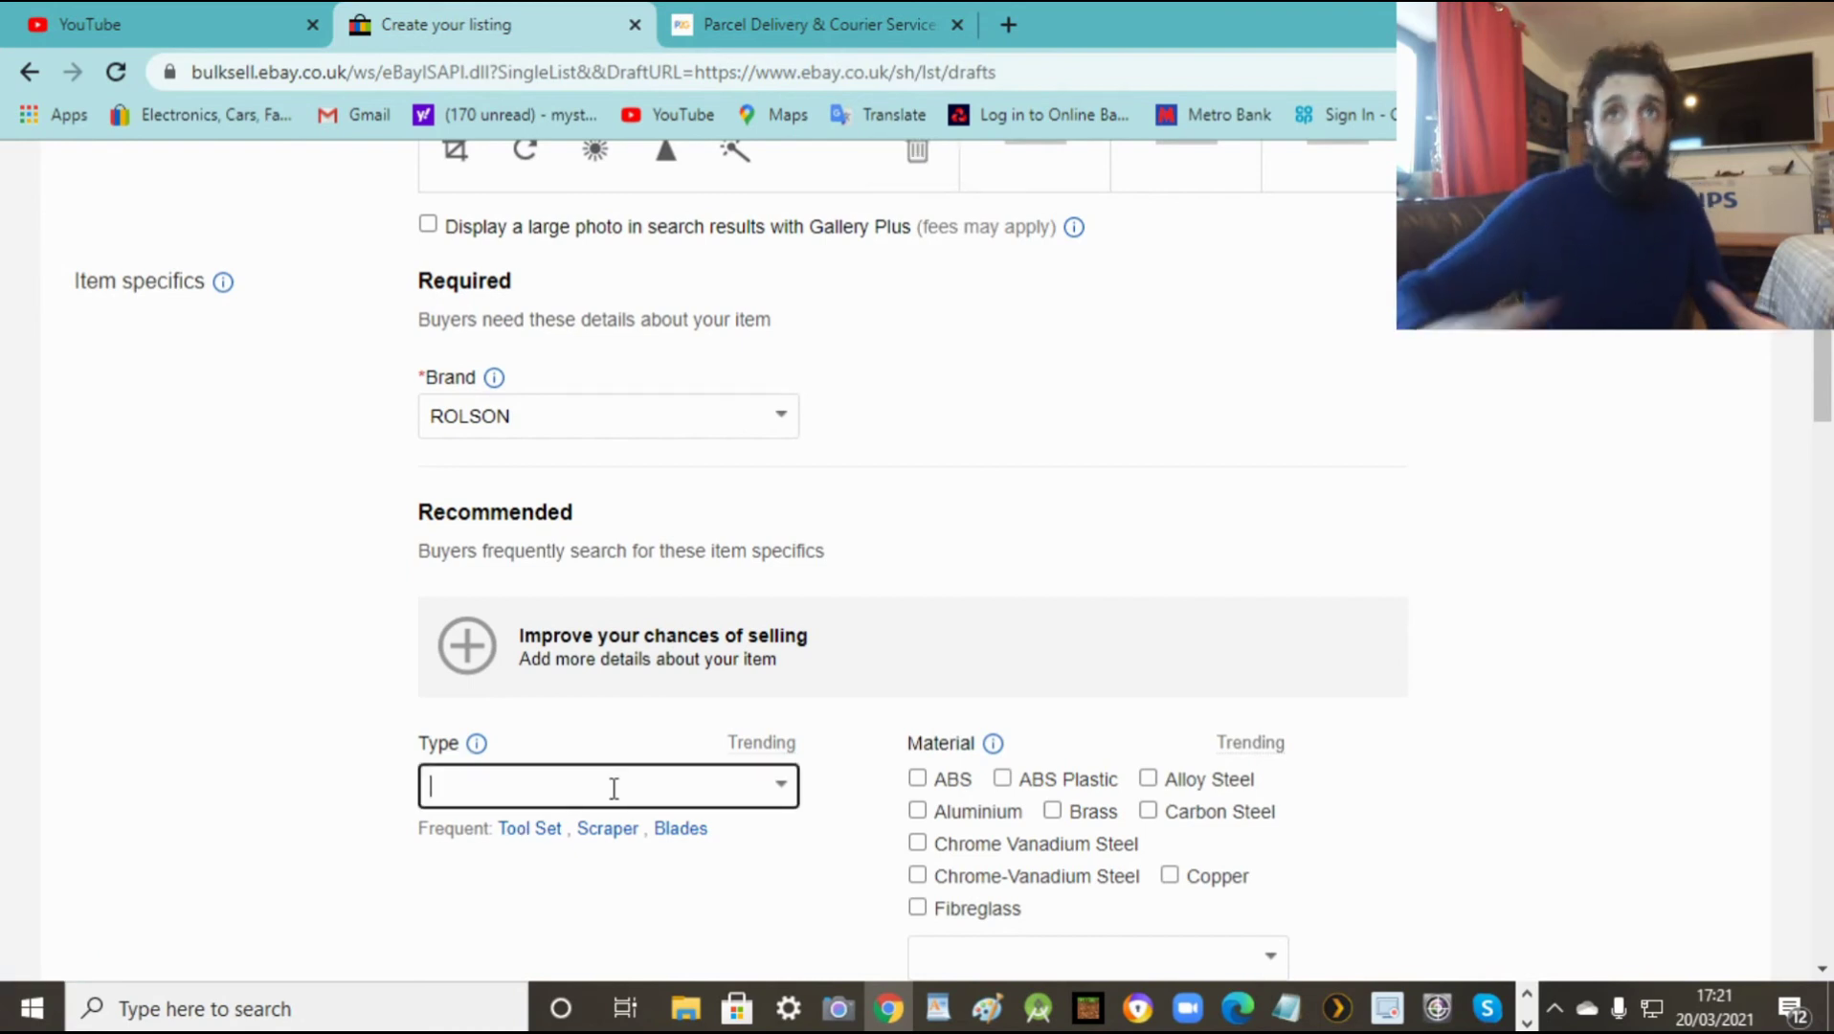
text(TOOLS)
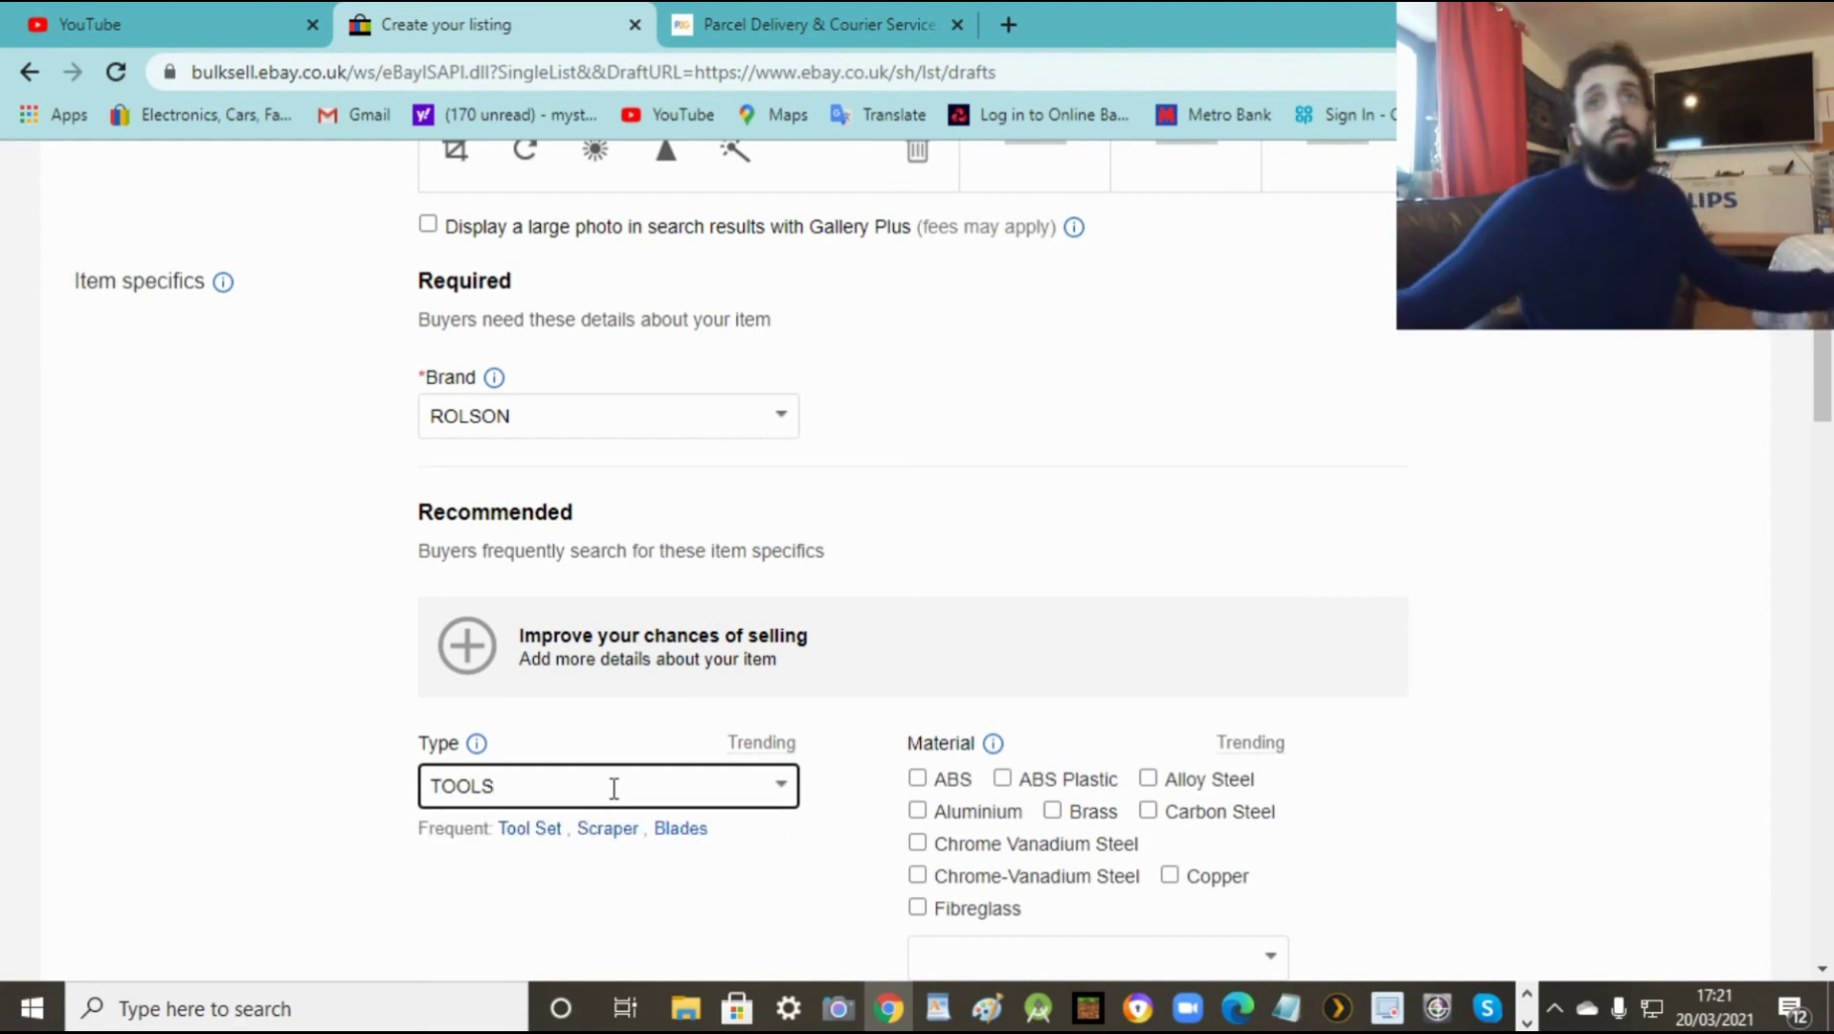
click(1643, 714)
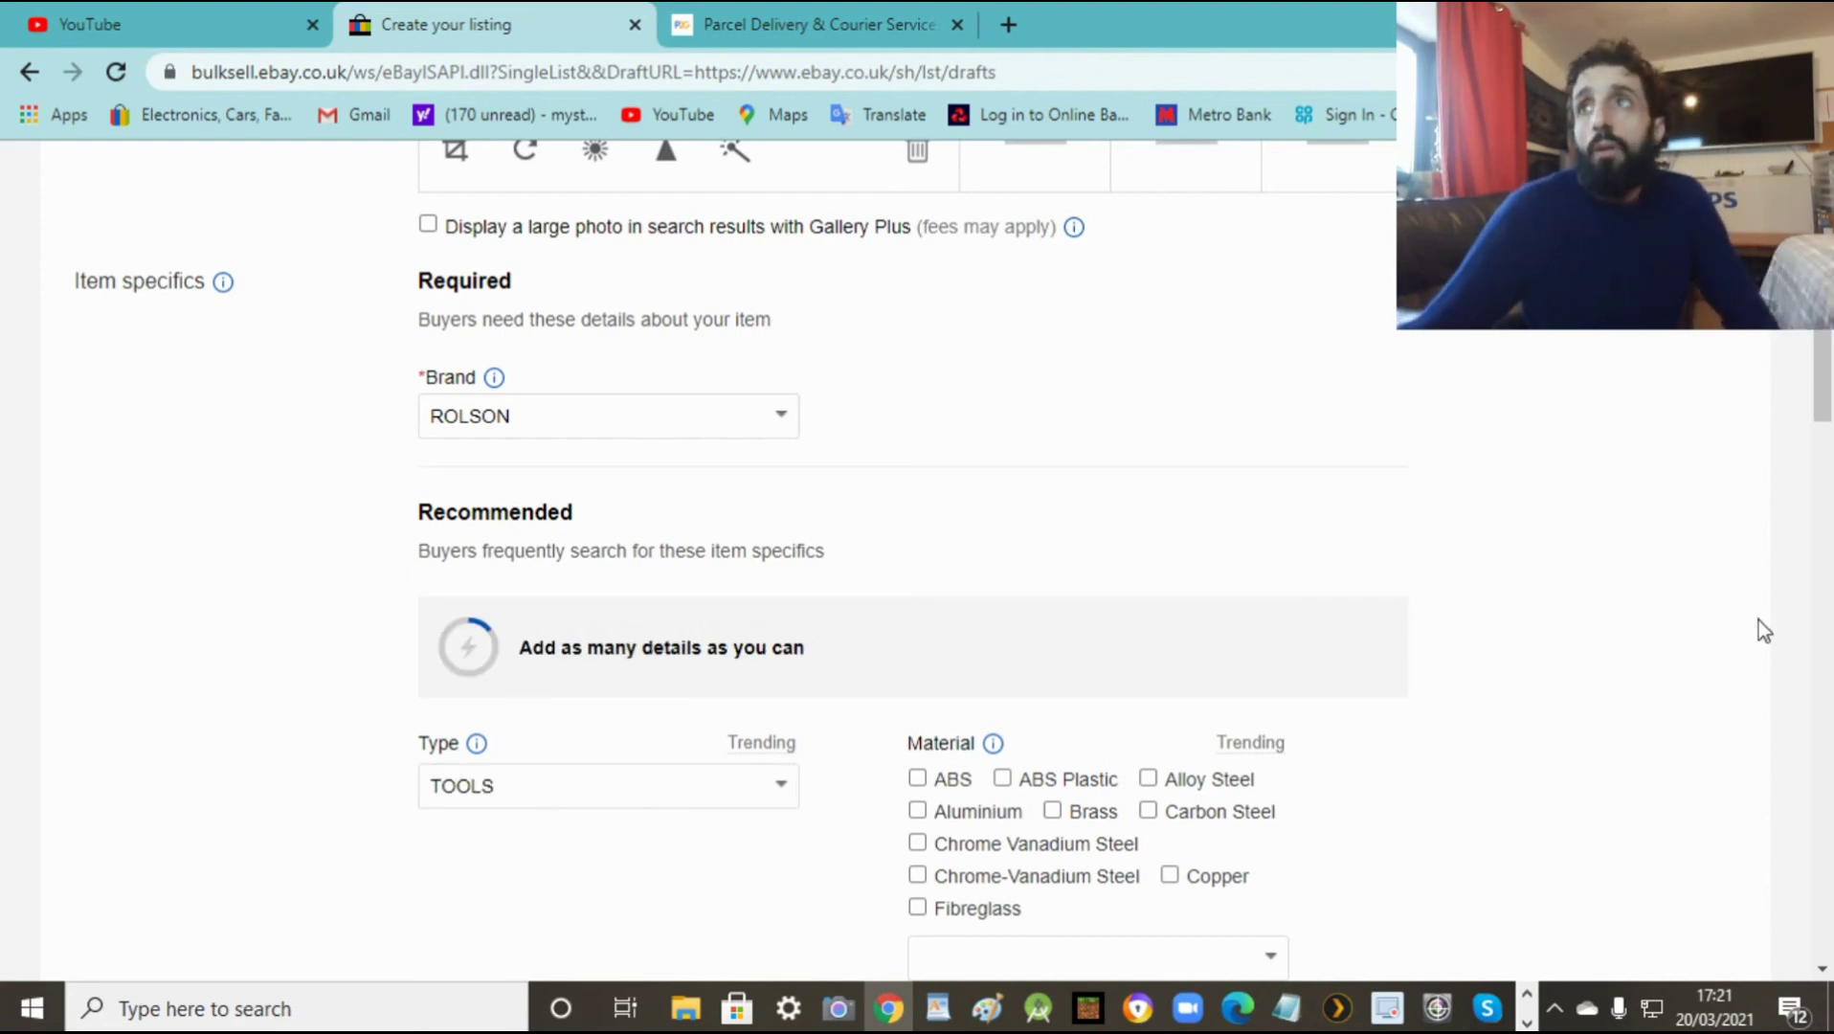
Step: Add Metal as a material in the recommended item specifics
drag(1816, 431, 1809, 479)
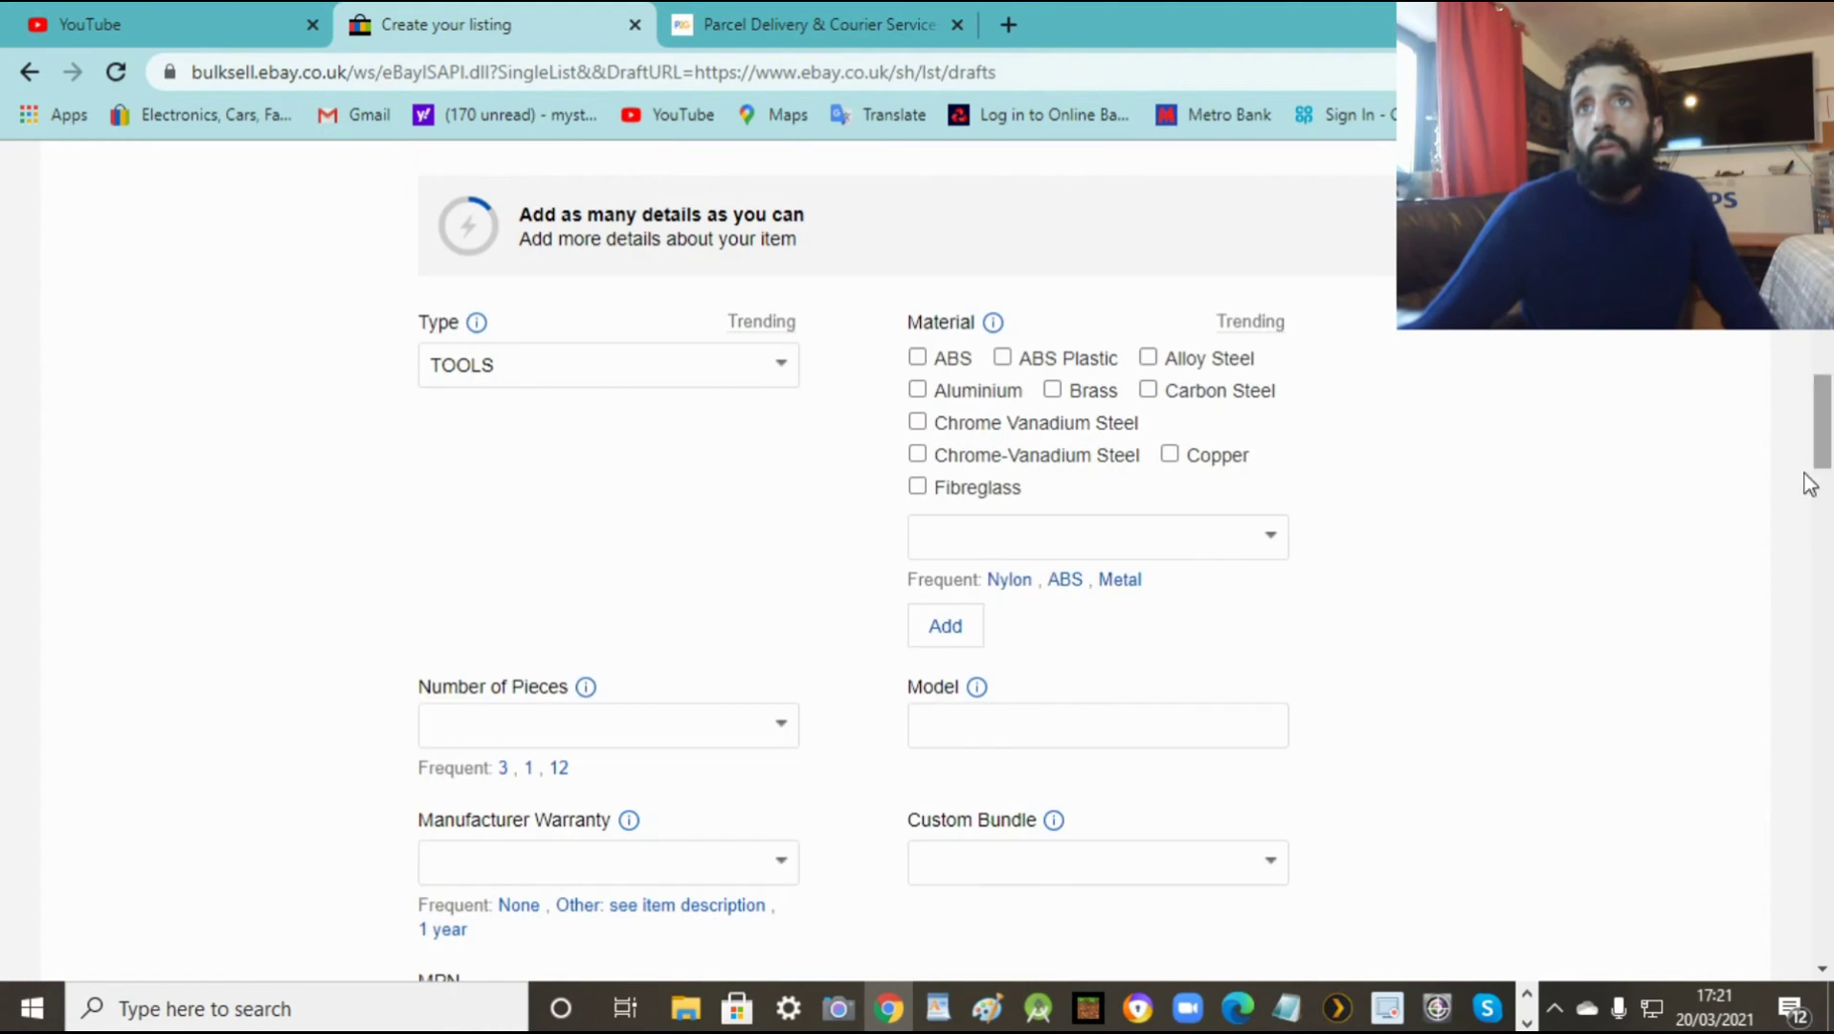
click(1120, 580)
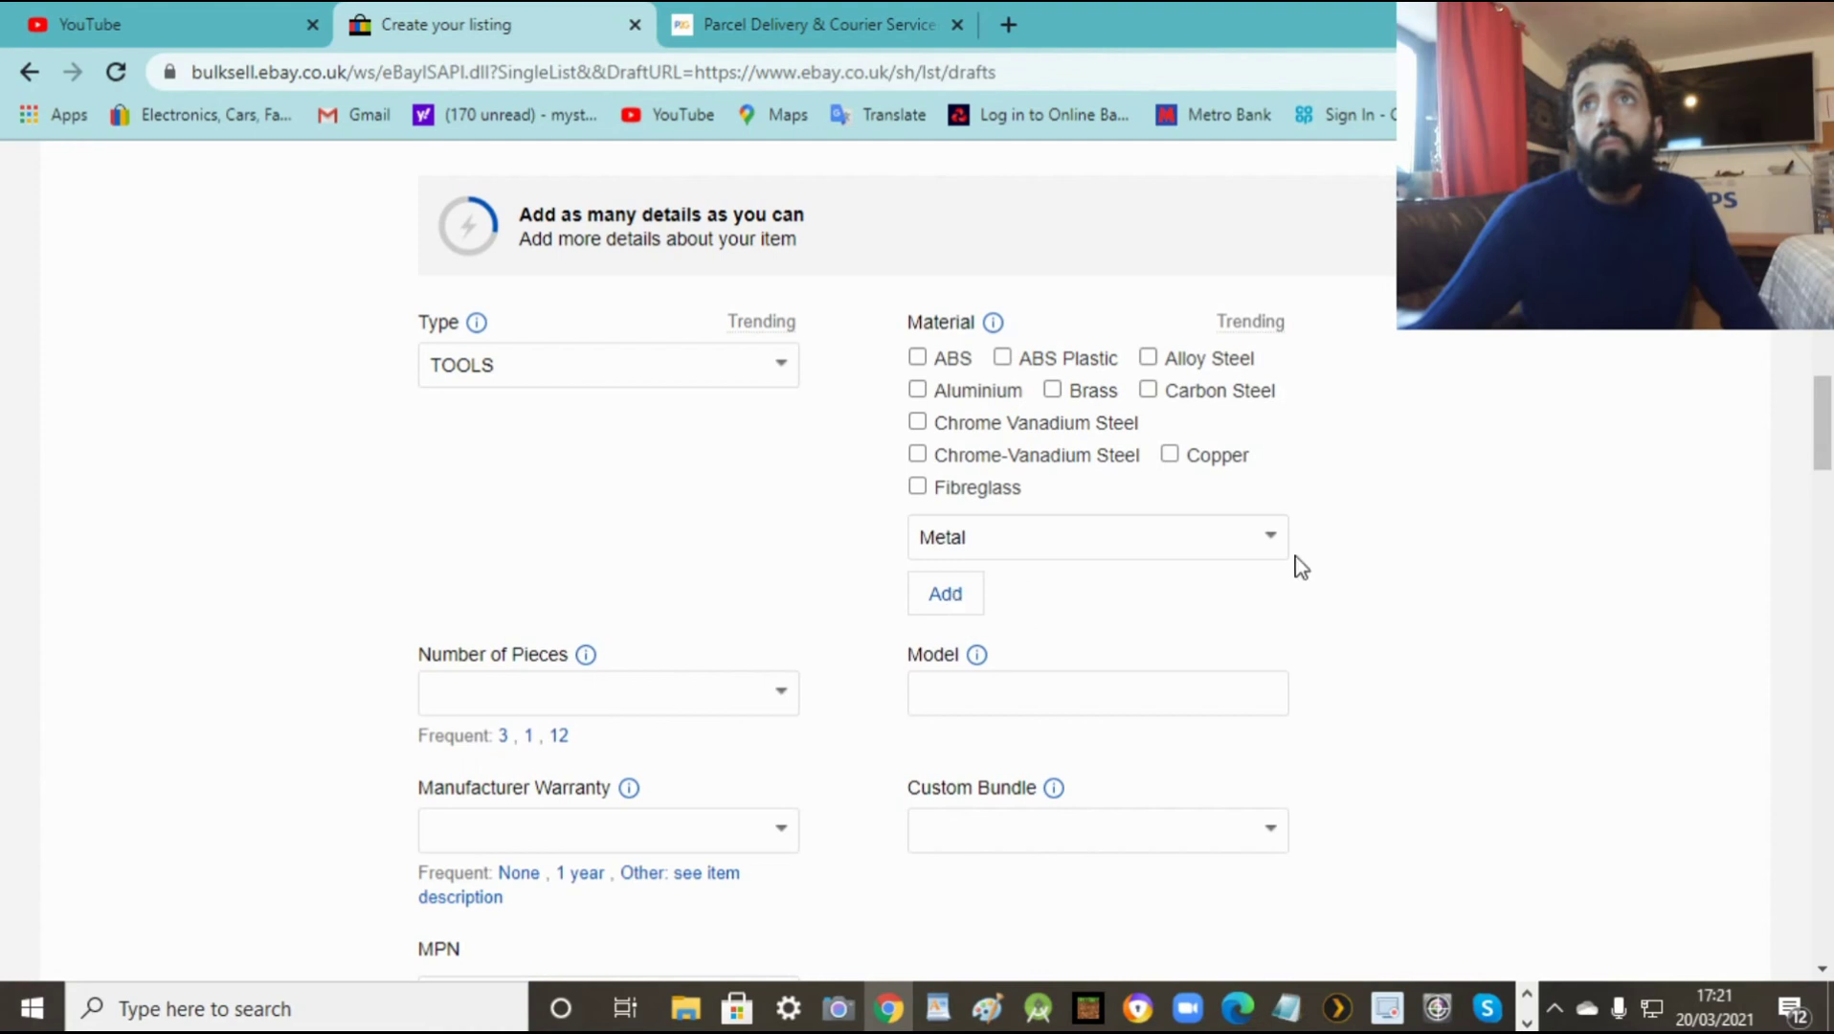
click(1267, 541)
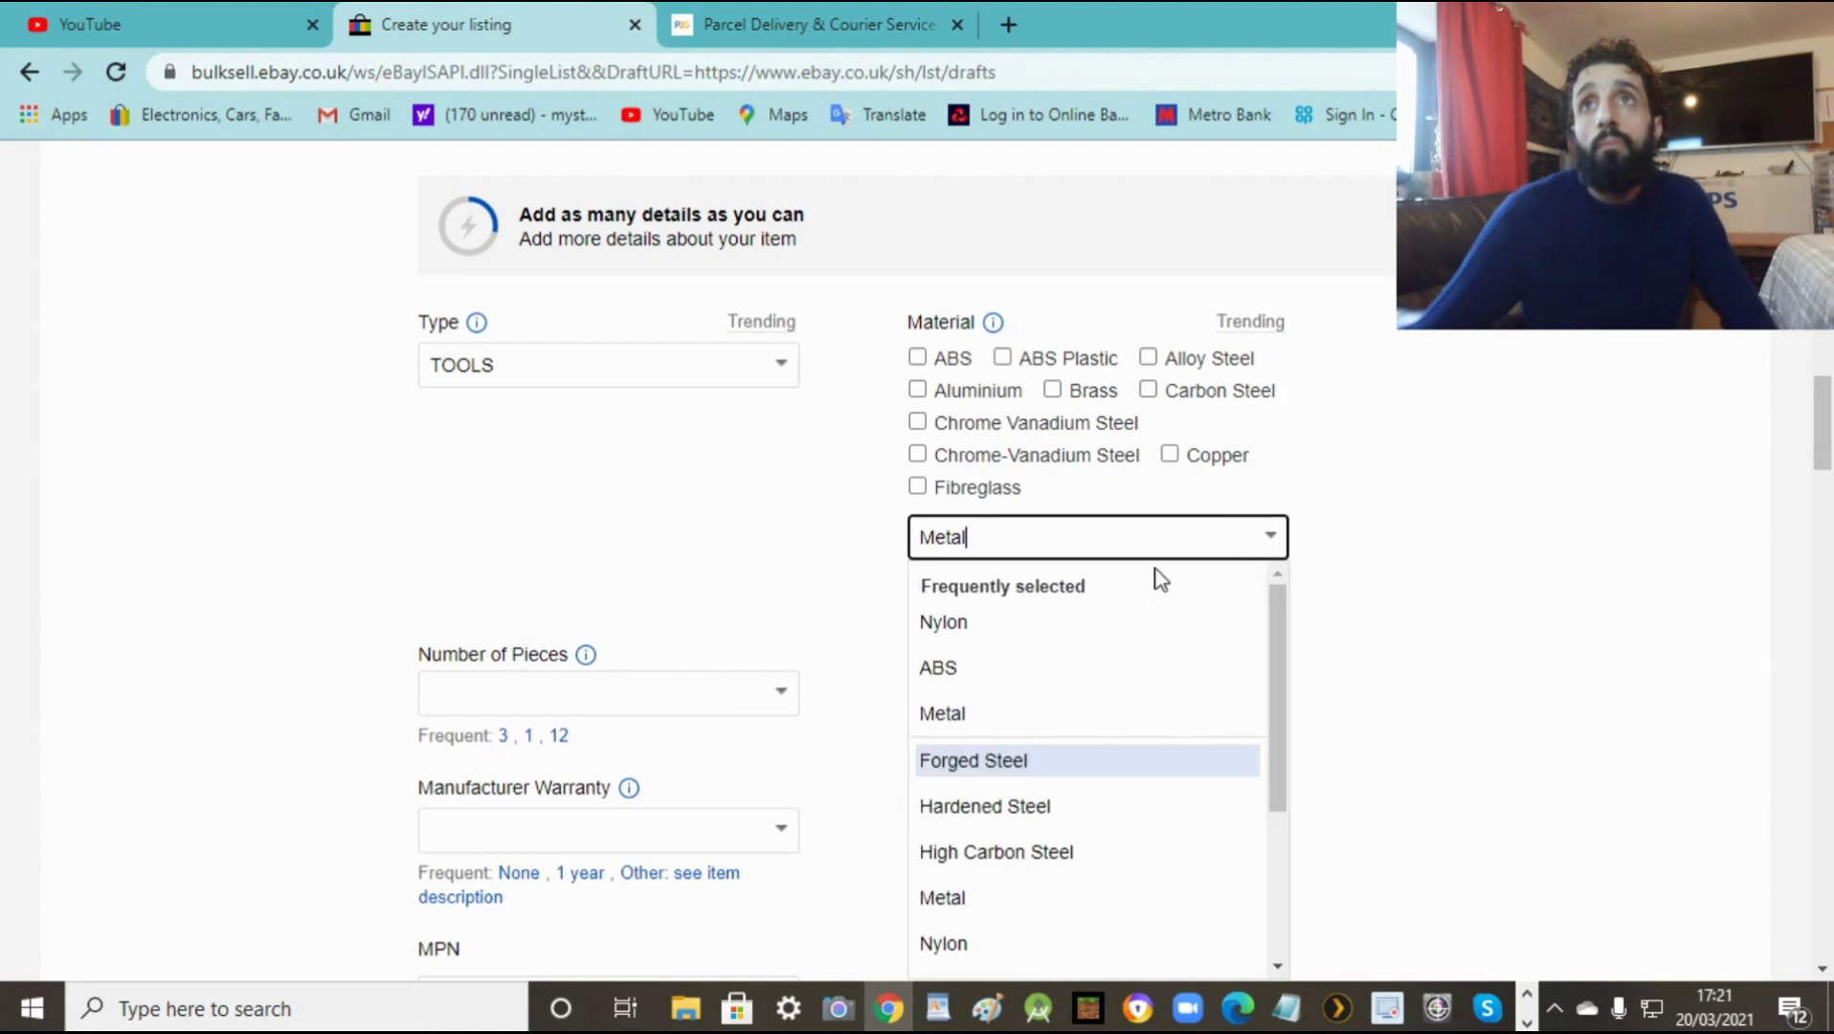
click(977, 716)
click(948, 592)
Step: Add Rubber as a second material in the item specifics
click(1224, 533)
text(RU)
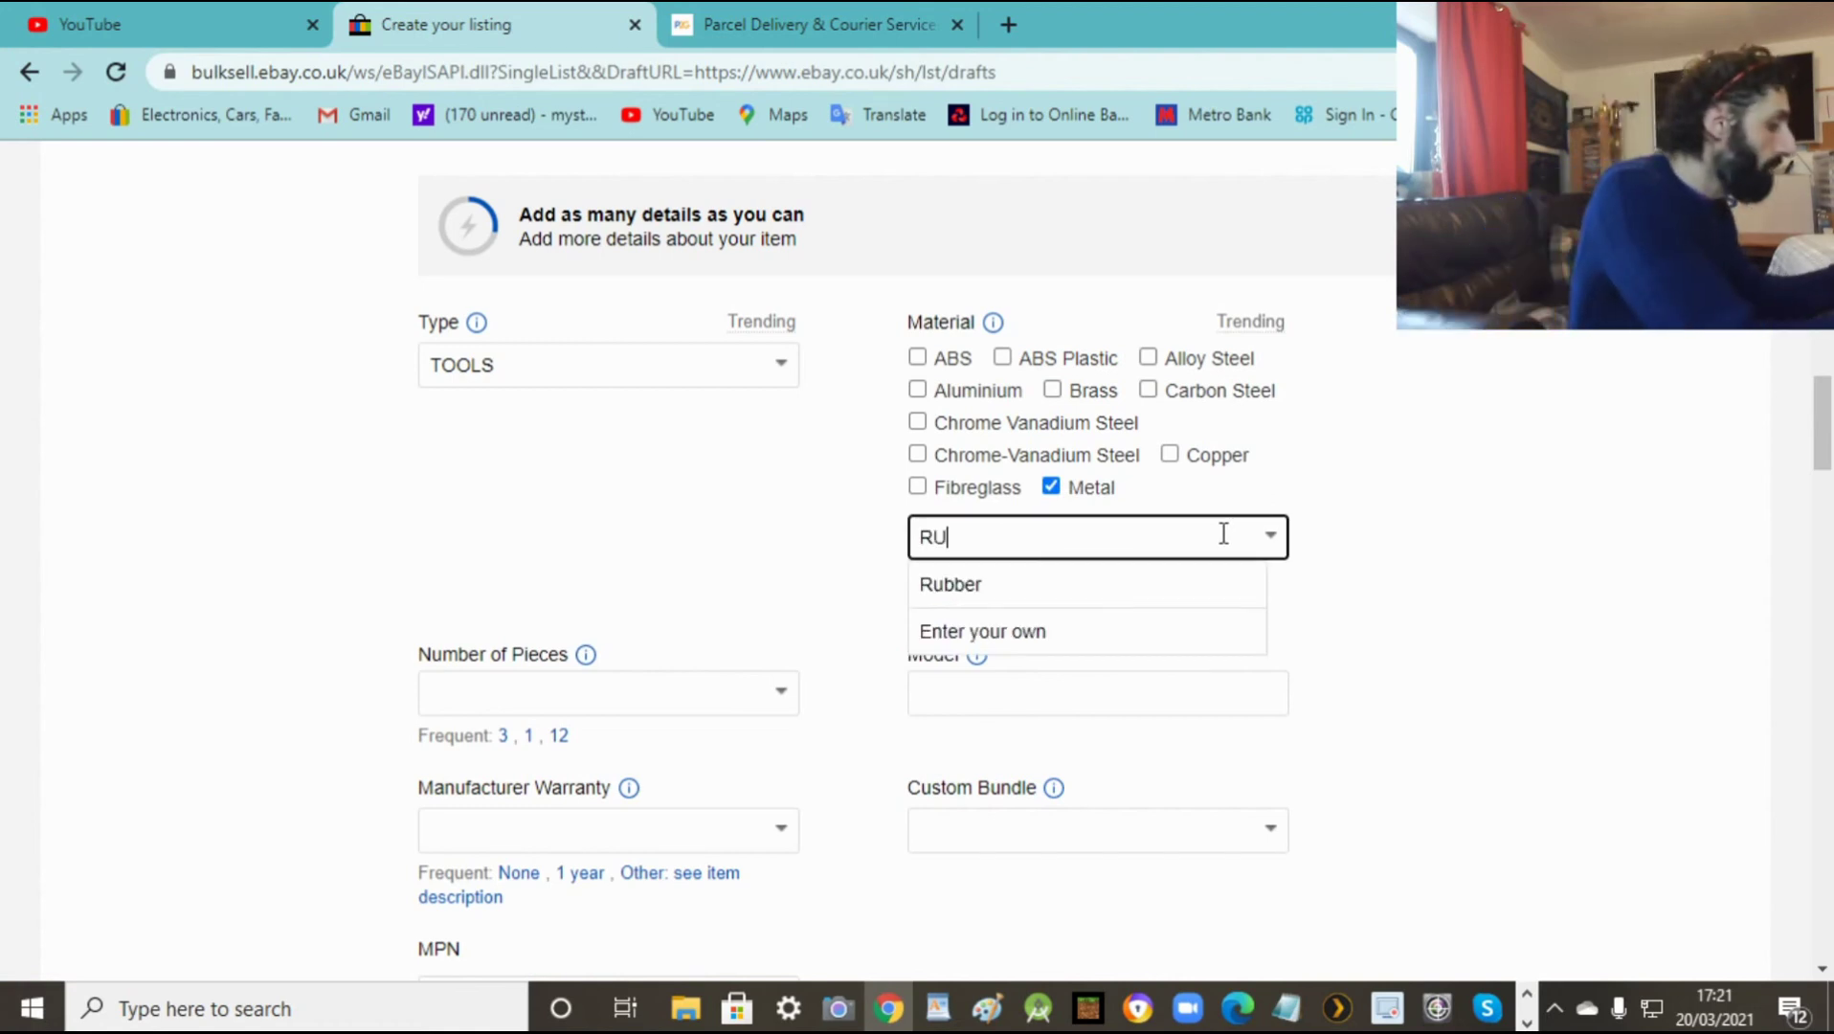
text(BBER)
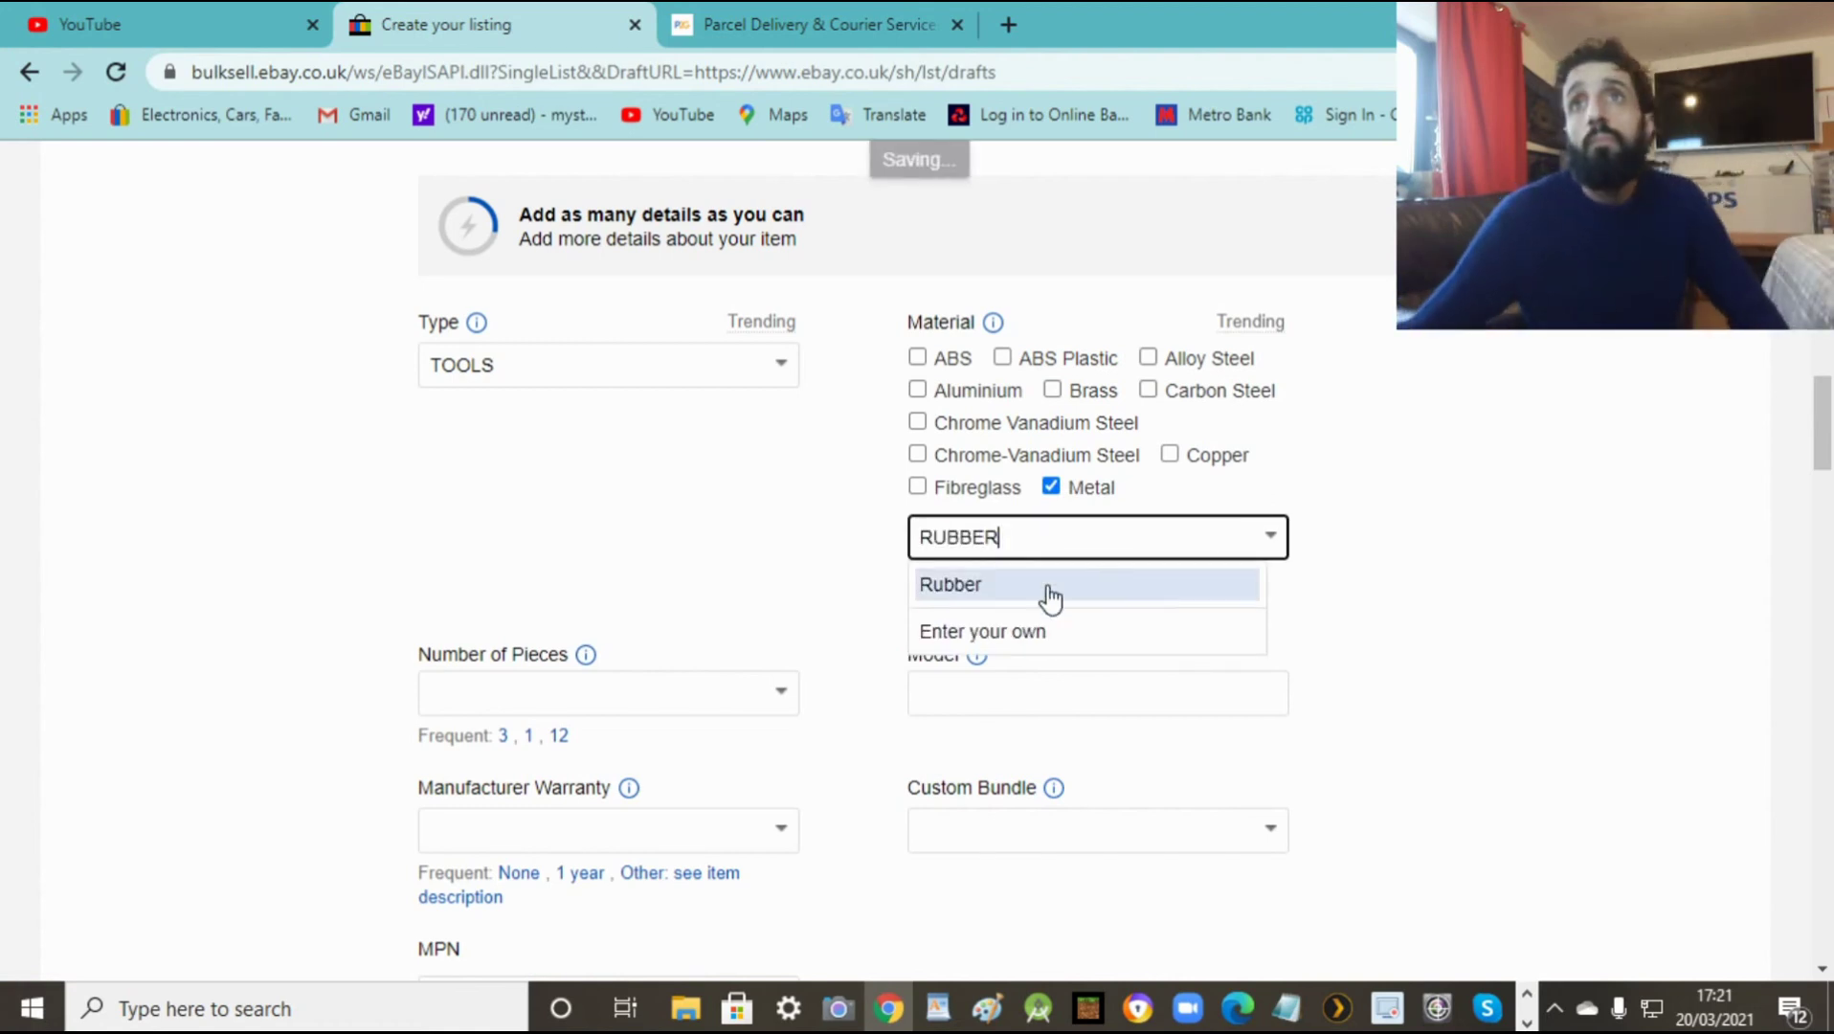
click(1050, 594)
click(950, 598)
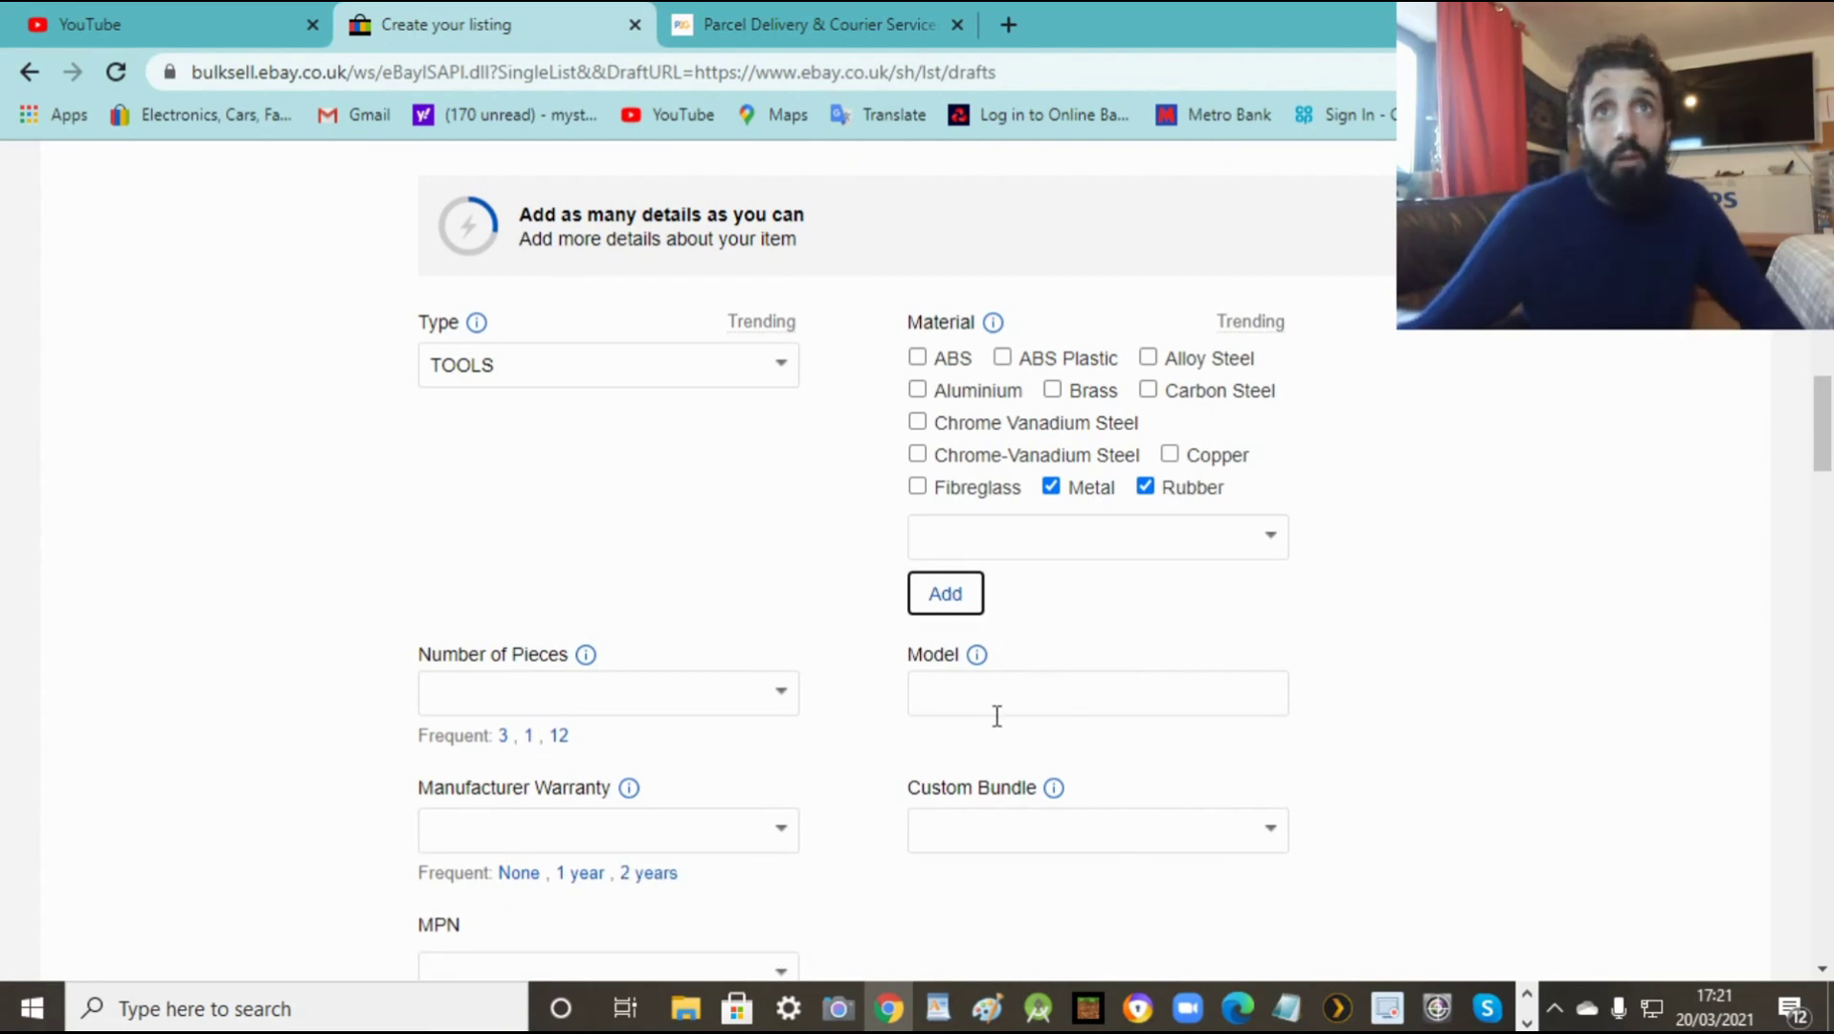
Step: Set the number of pieces to 7 in the item specifics
click(721, 694)
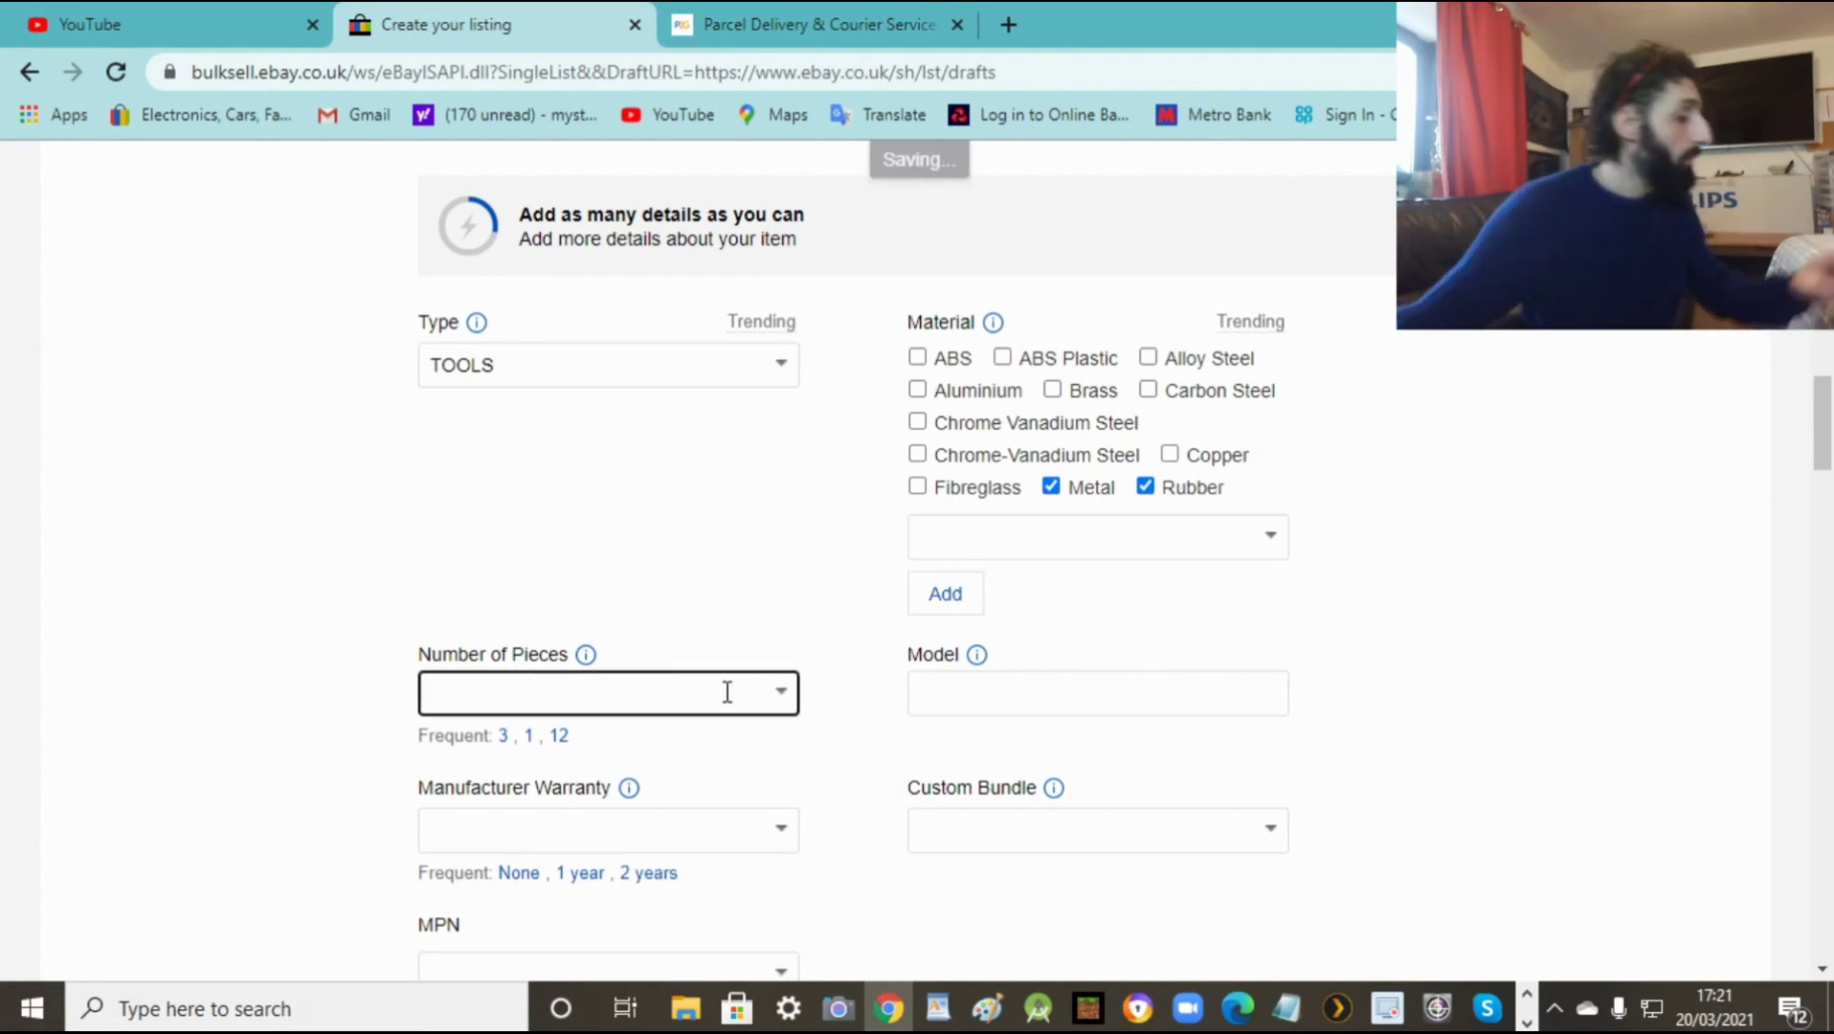
text(7)
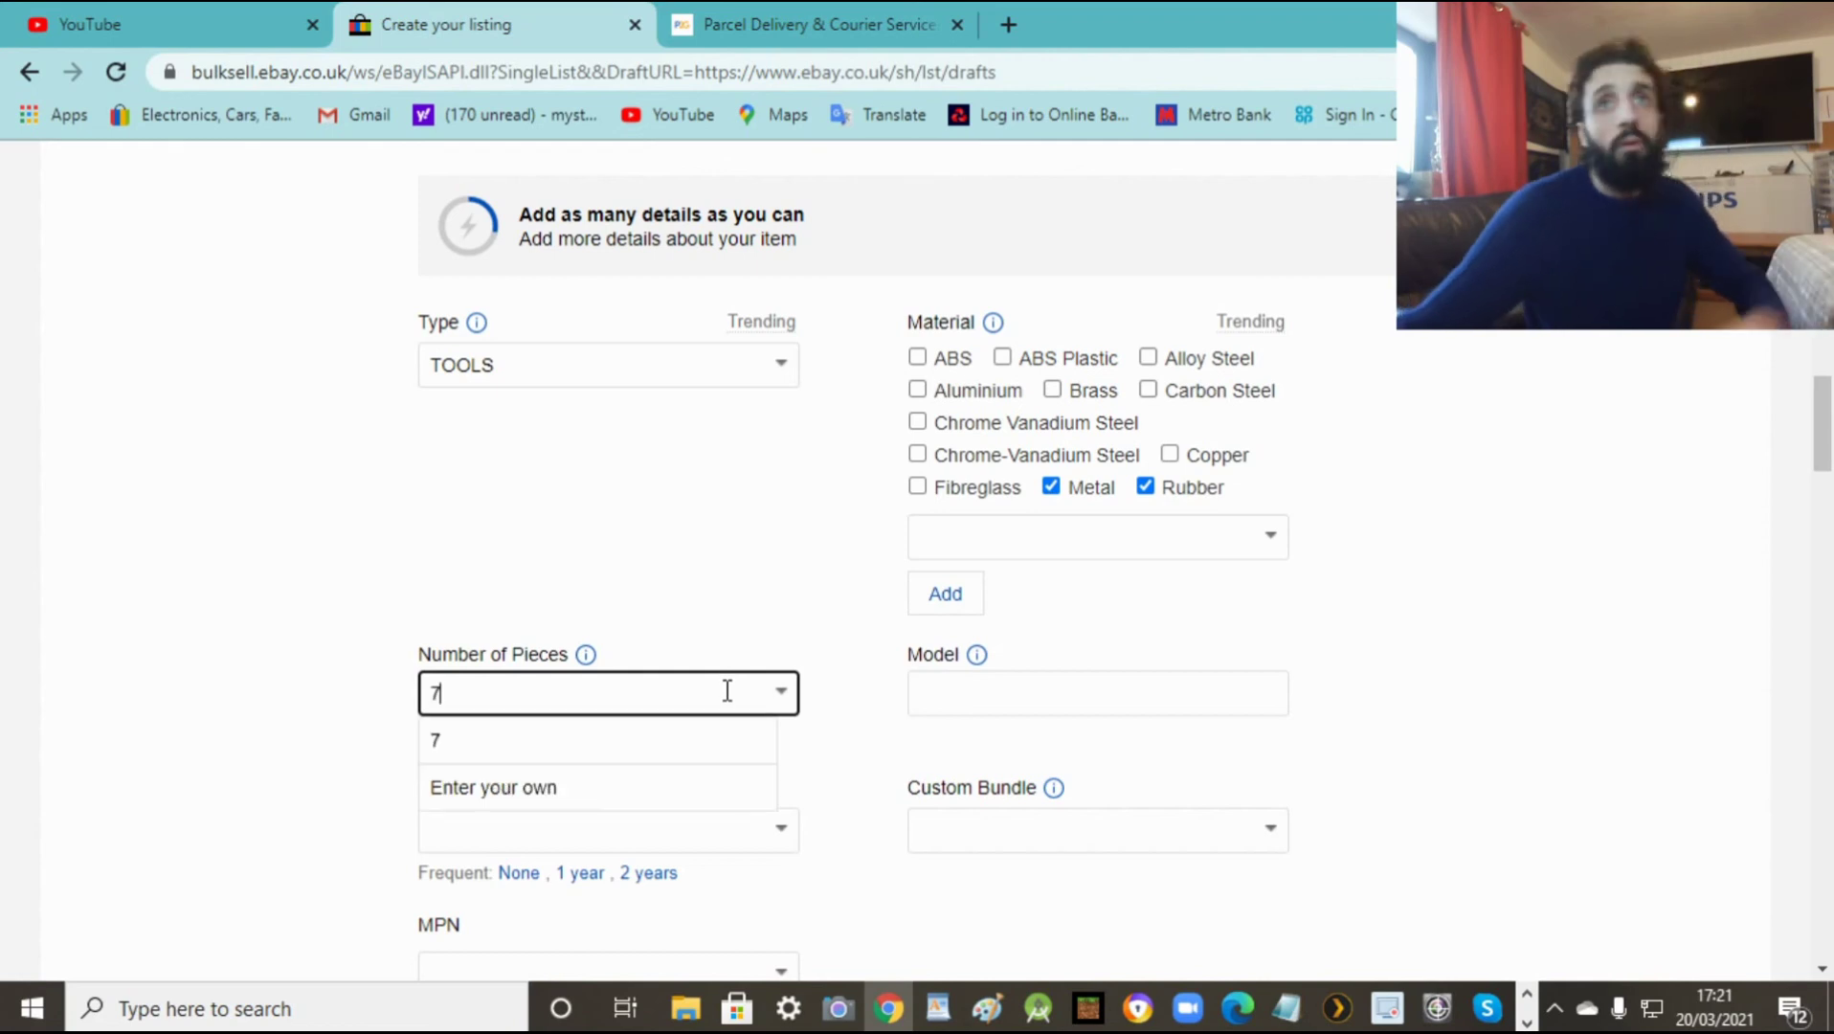
click(600, 745)
click(1536, 751)
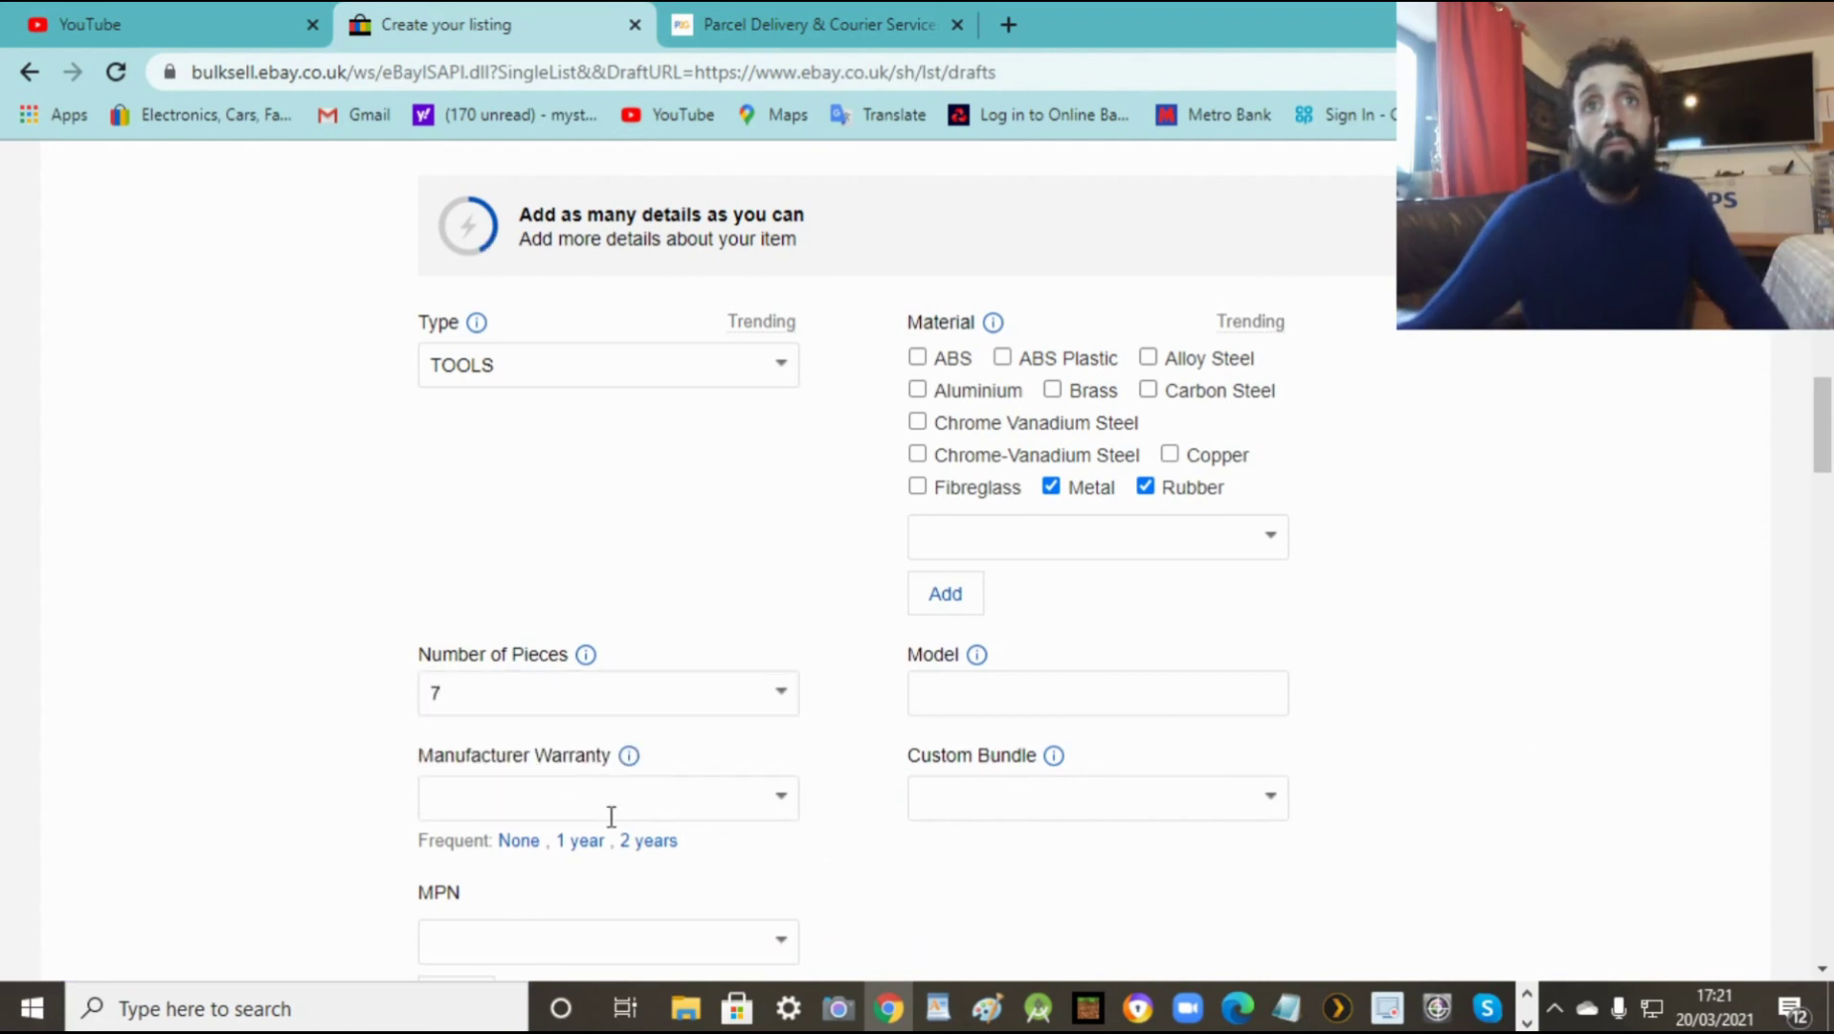
Step: Turn on advanced editing for the item description and set its text alignment to centred
drag(1821, 469, 1826, 589)
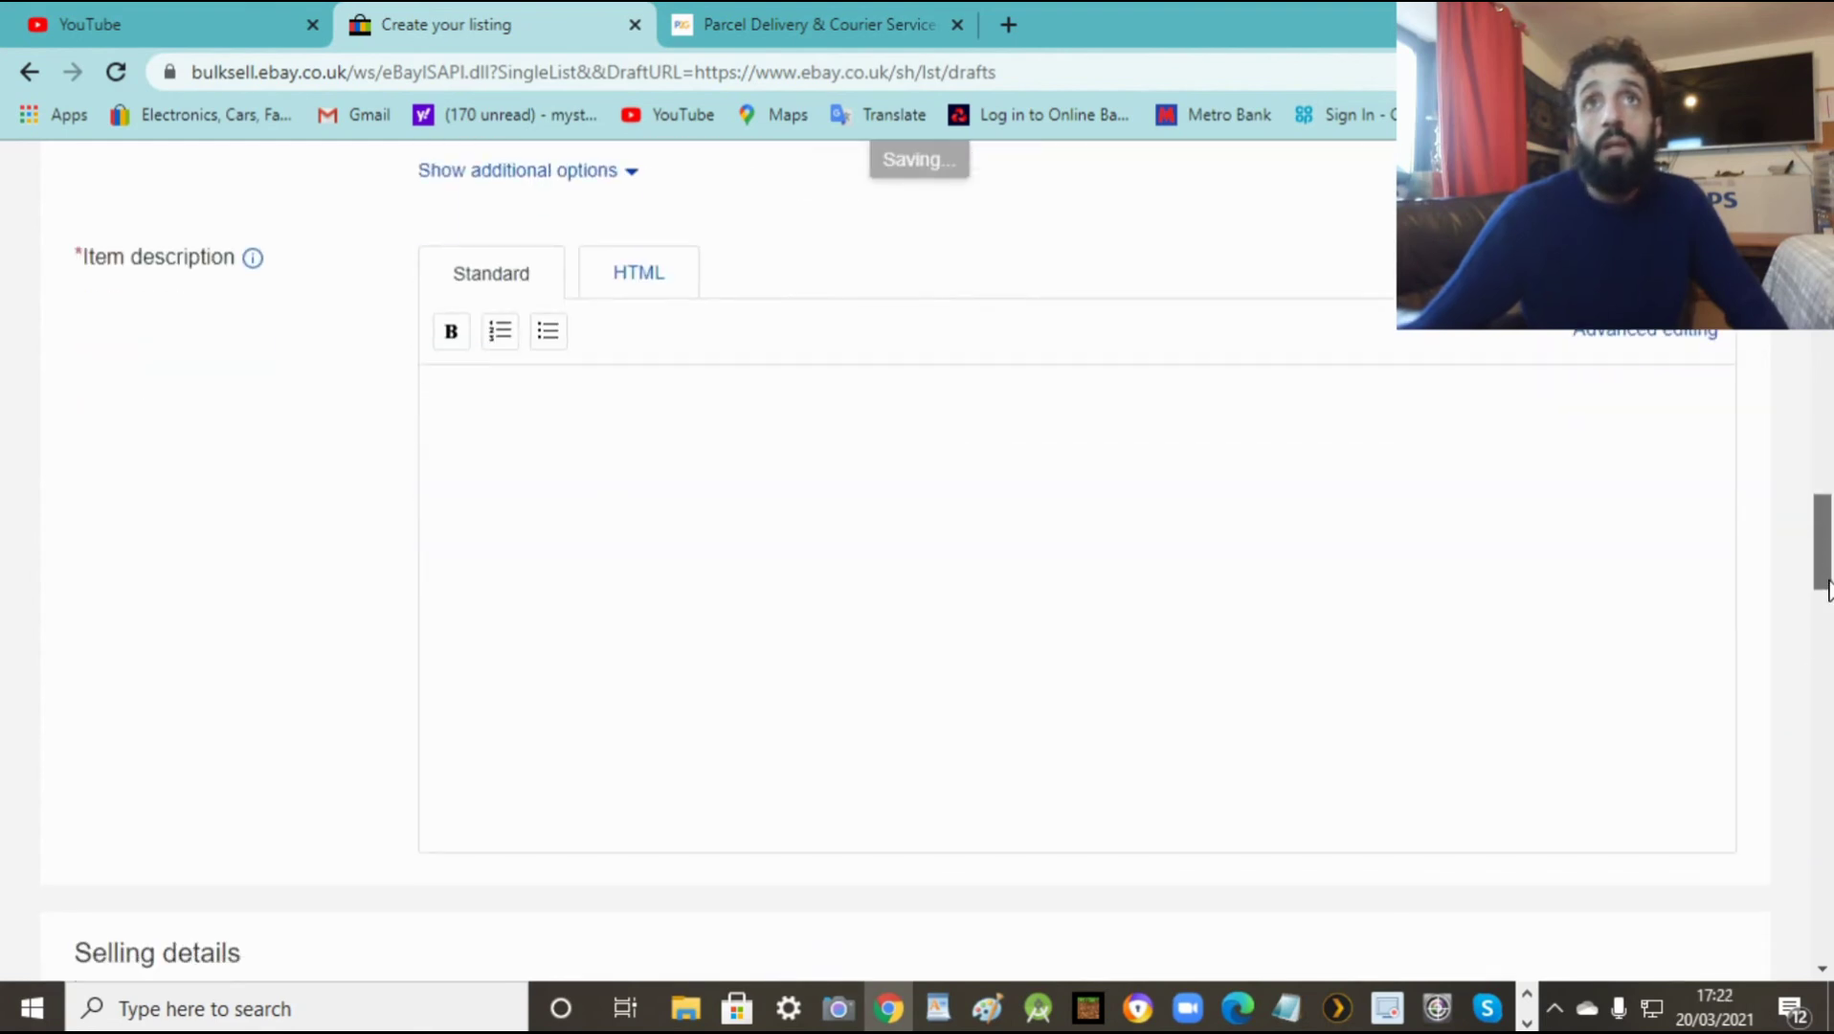
click(1668, 335)
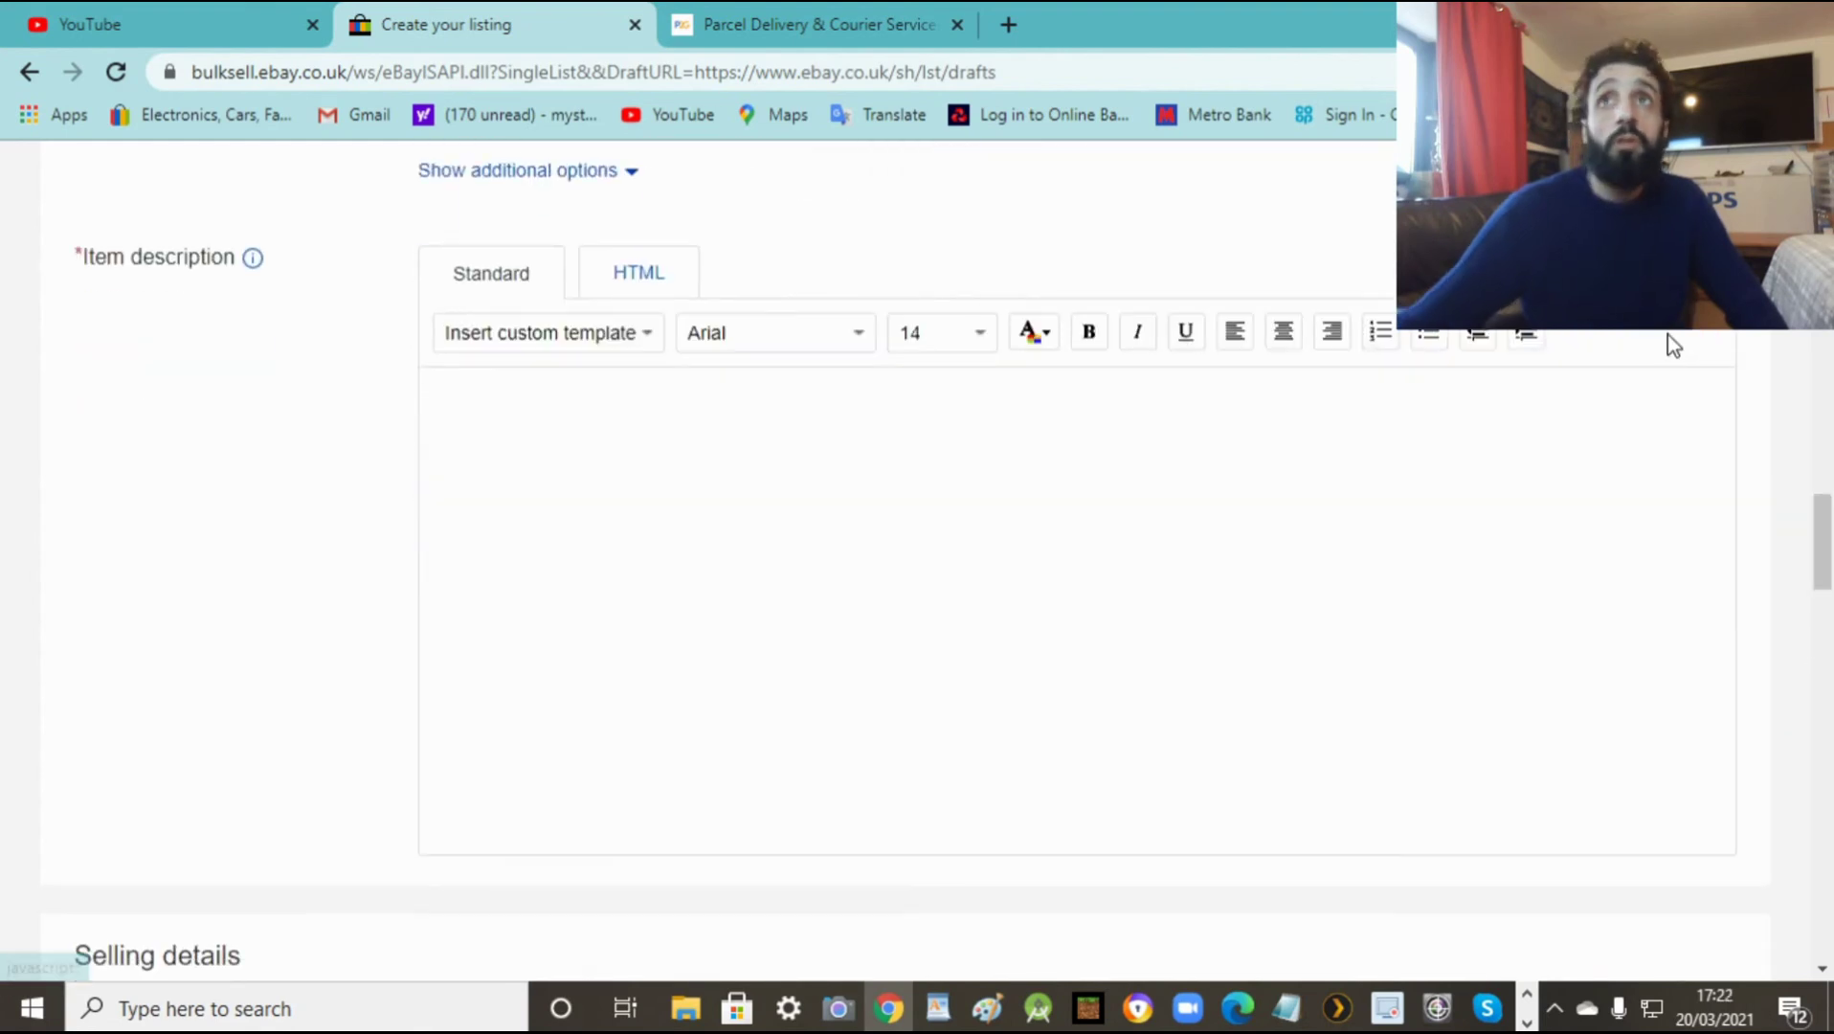
click(1284, 331)
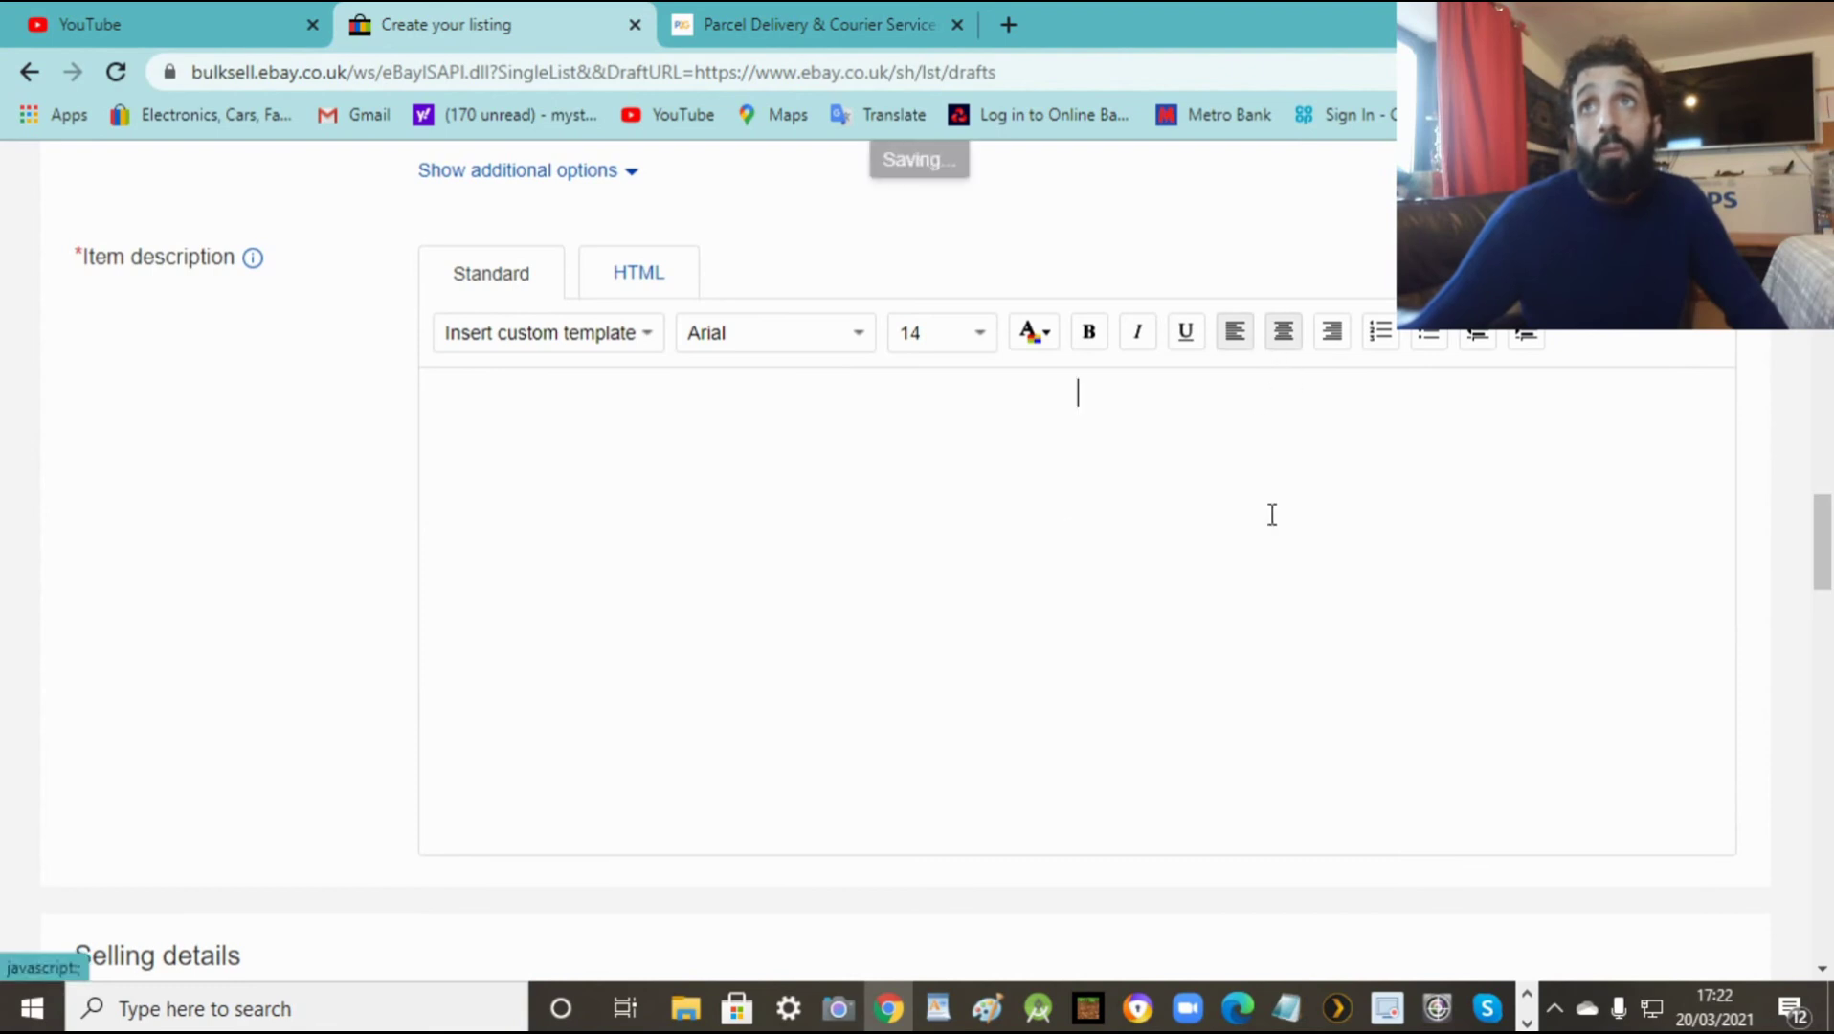
Step: Switch to the WordPad document and copy the HANDY TOOLS text, from its heading down to the cutters line
click(939, 1008)
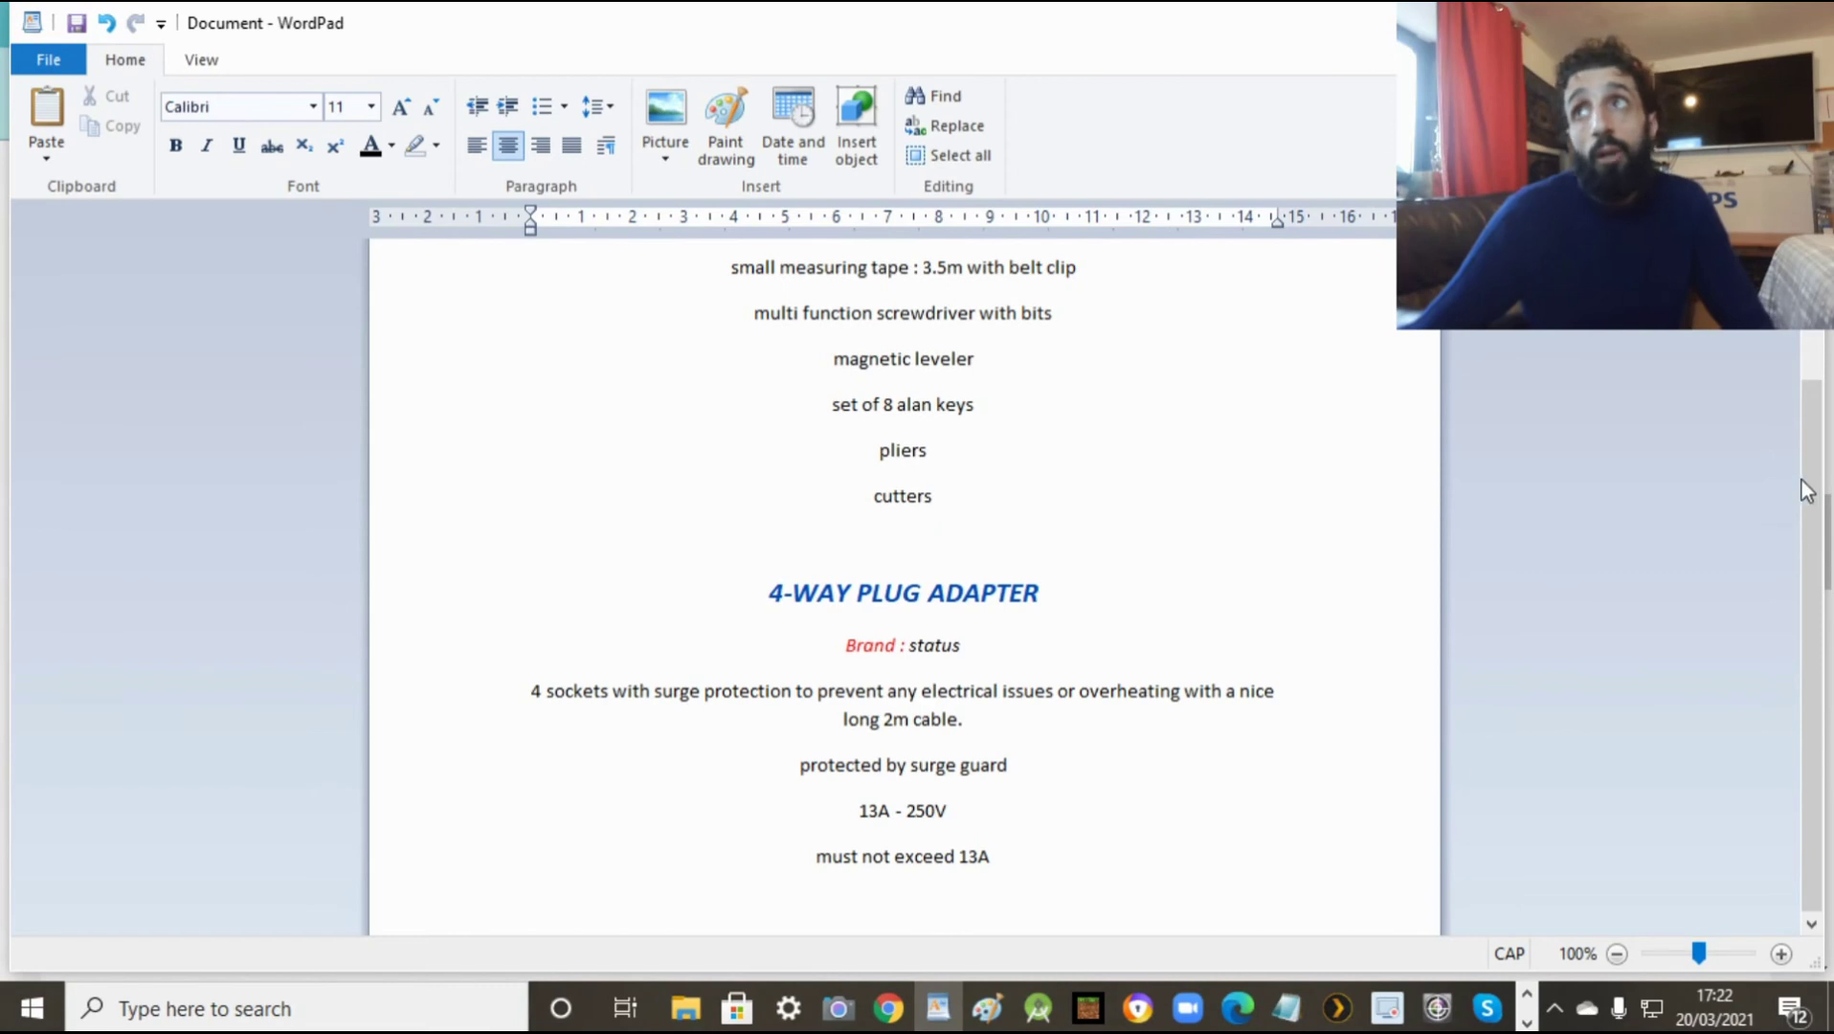
scroll(1802, 479, up, 3)
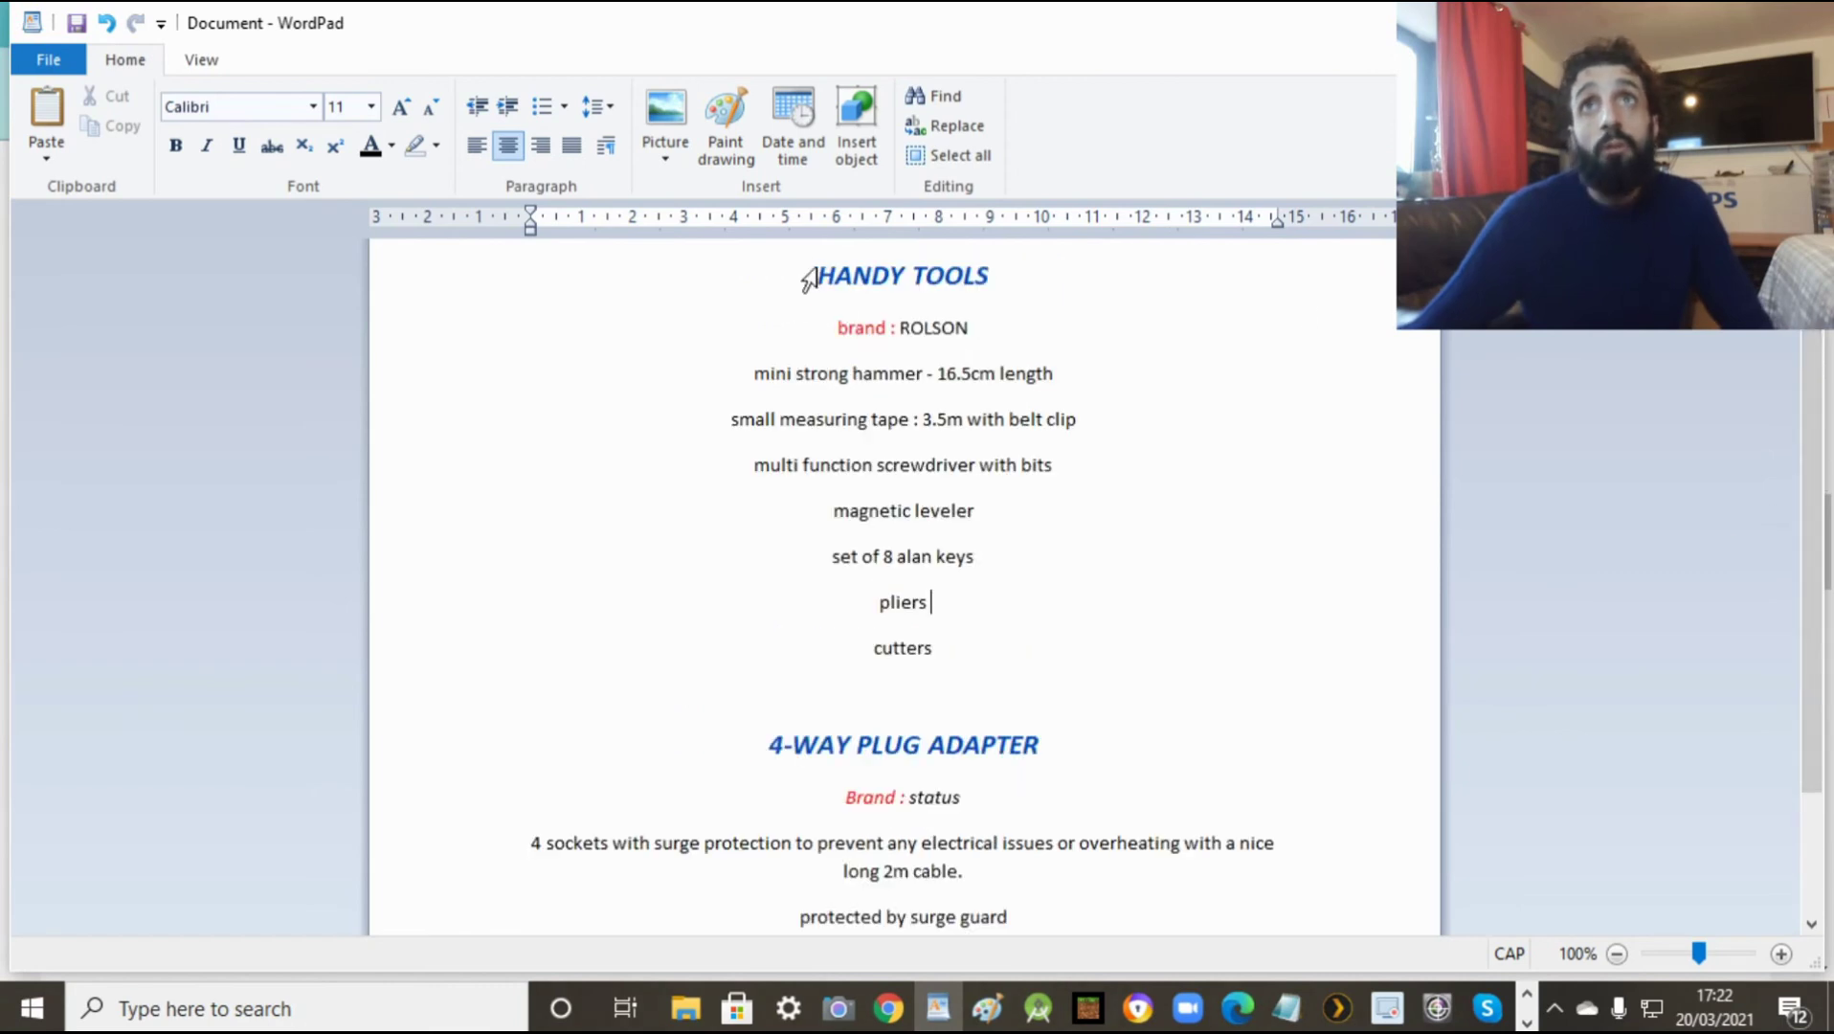
drag(821, 270, 1018, 658)
right_click(960, 422)
click(1021, 465)
Step: Return to the eBay listing in Chrome and paste the copied tools text into the item description
click(890, 1006)
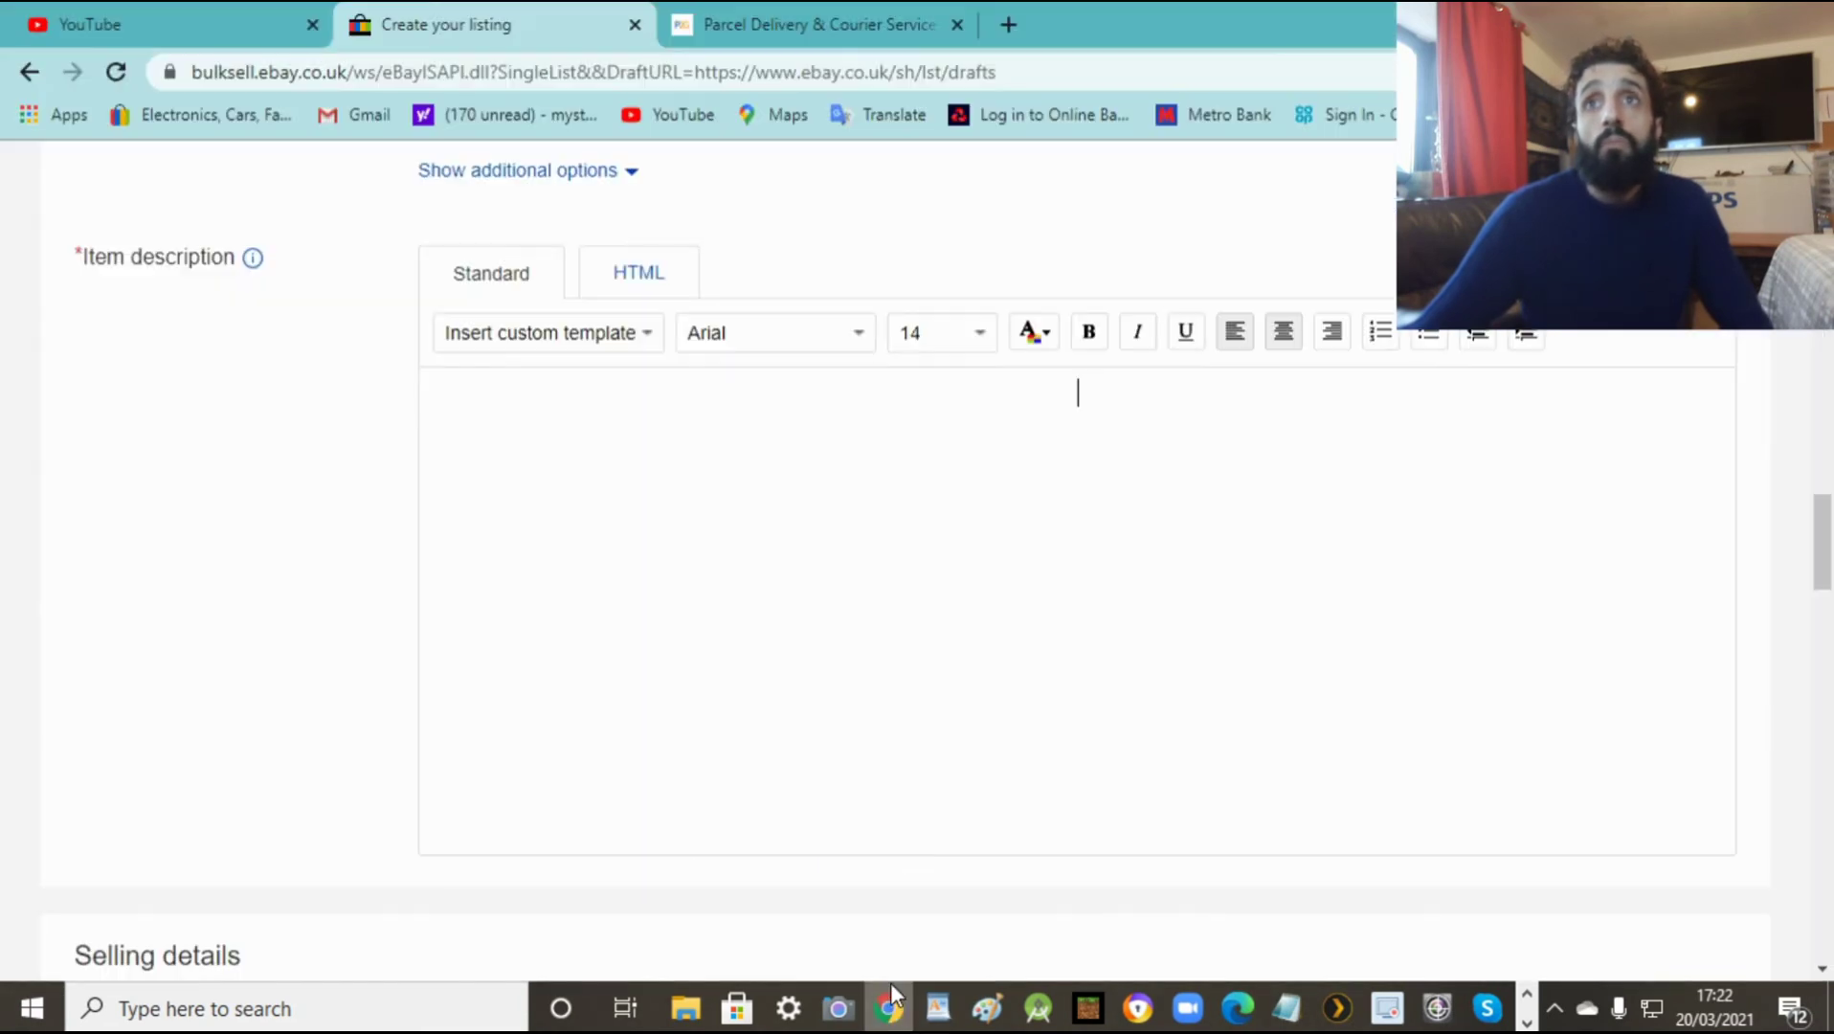
right_click(894, 623)
click(1003, 368)
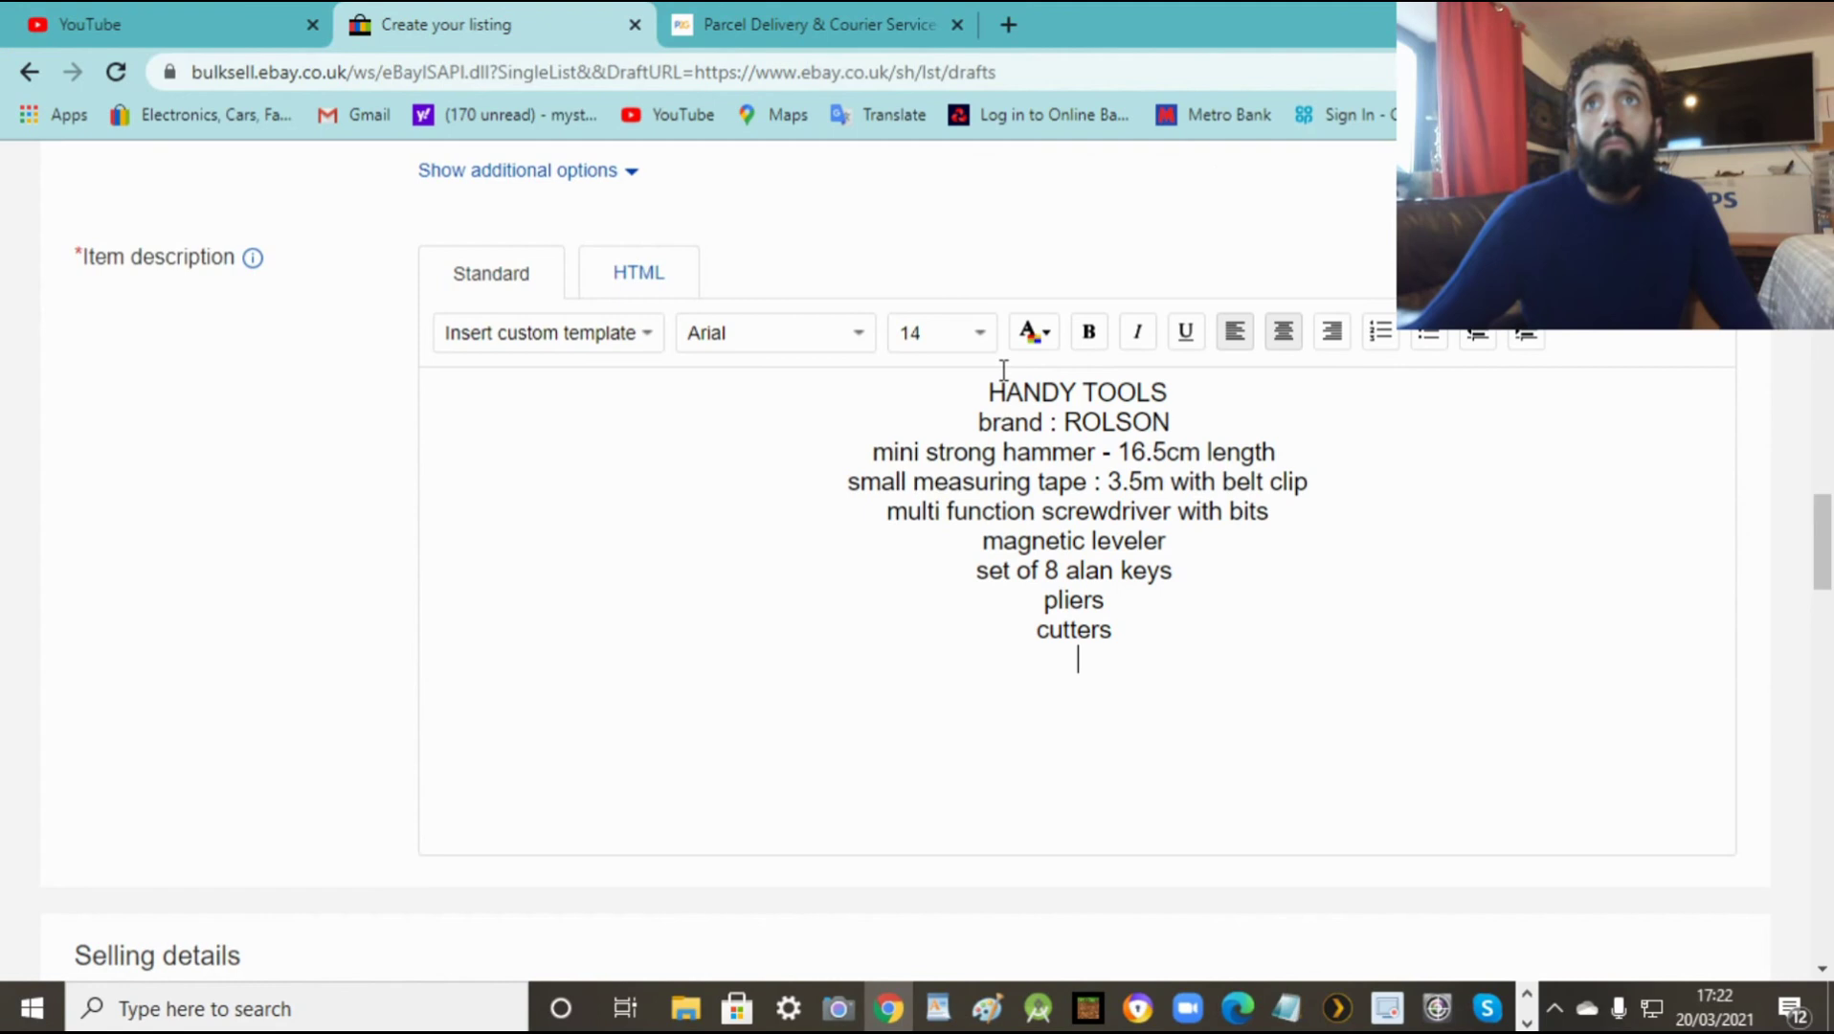
Step: Format the HANDY TOOLS heading as bold, italic, blue and size 24, and add a blank line below it
drag(990, 393, 1172, 393)
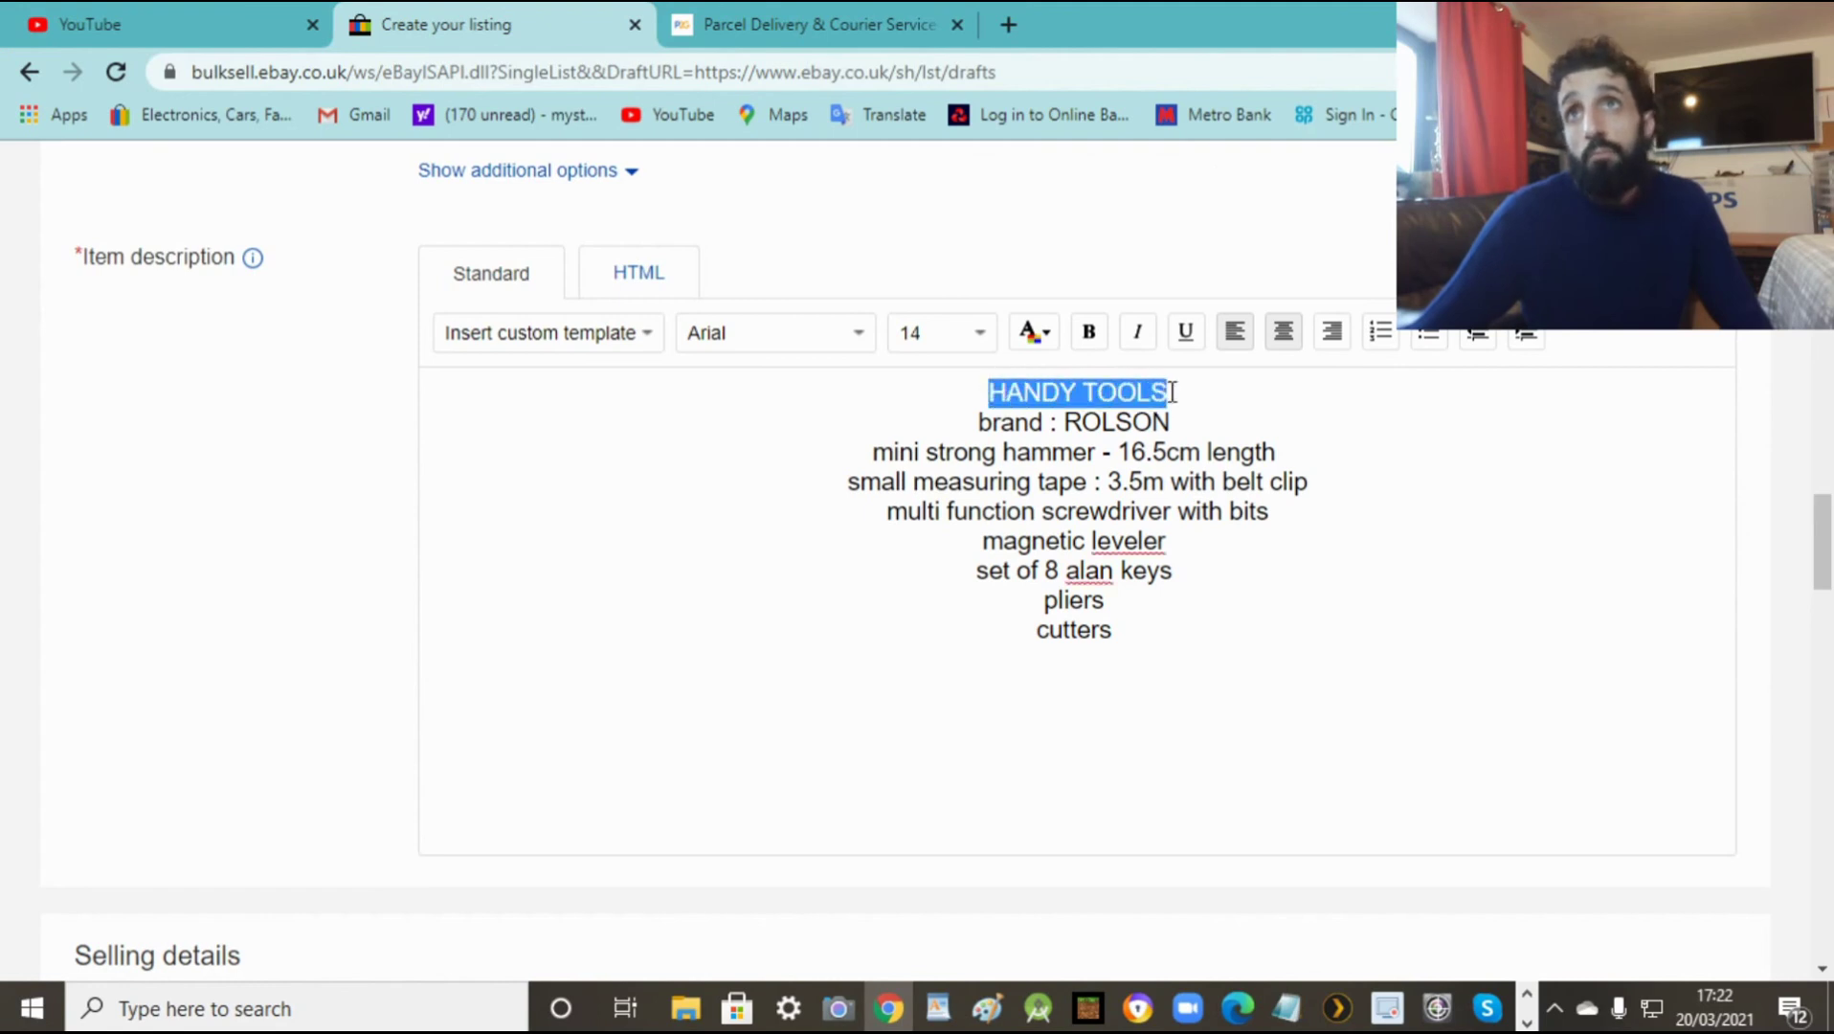
click(1091, 335)
click(1138, 334)
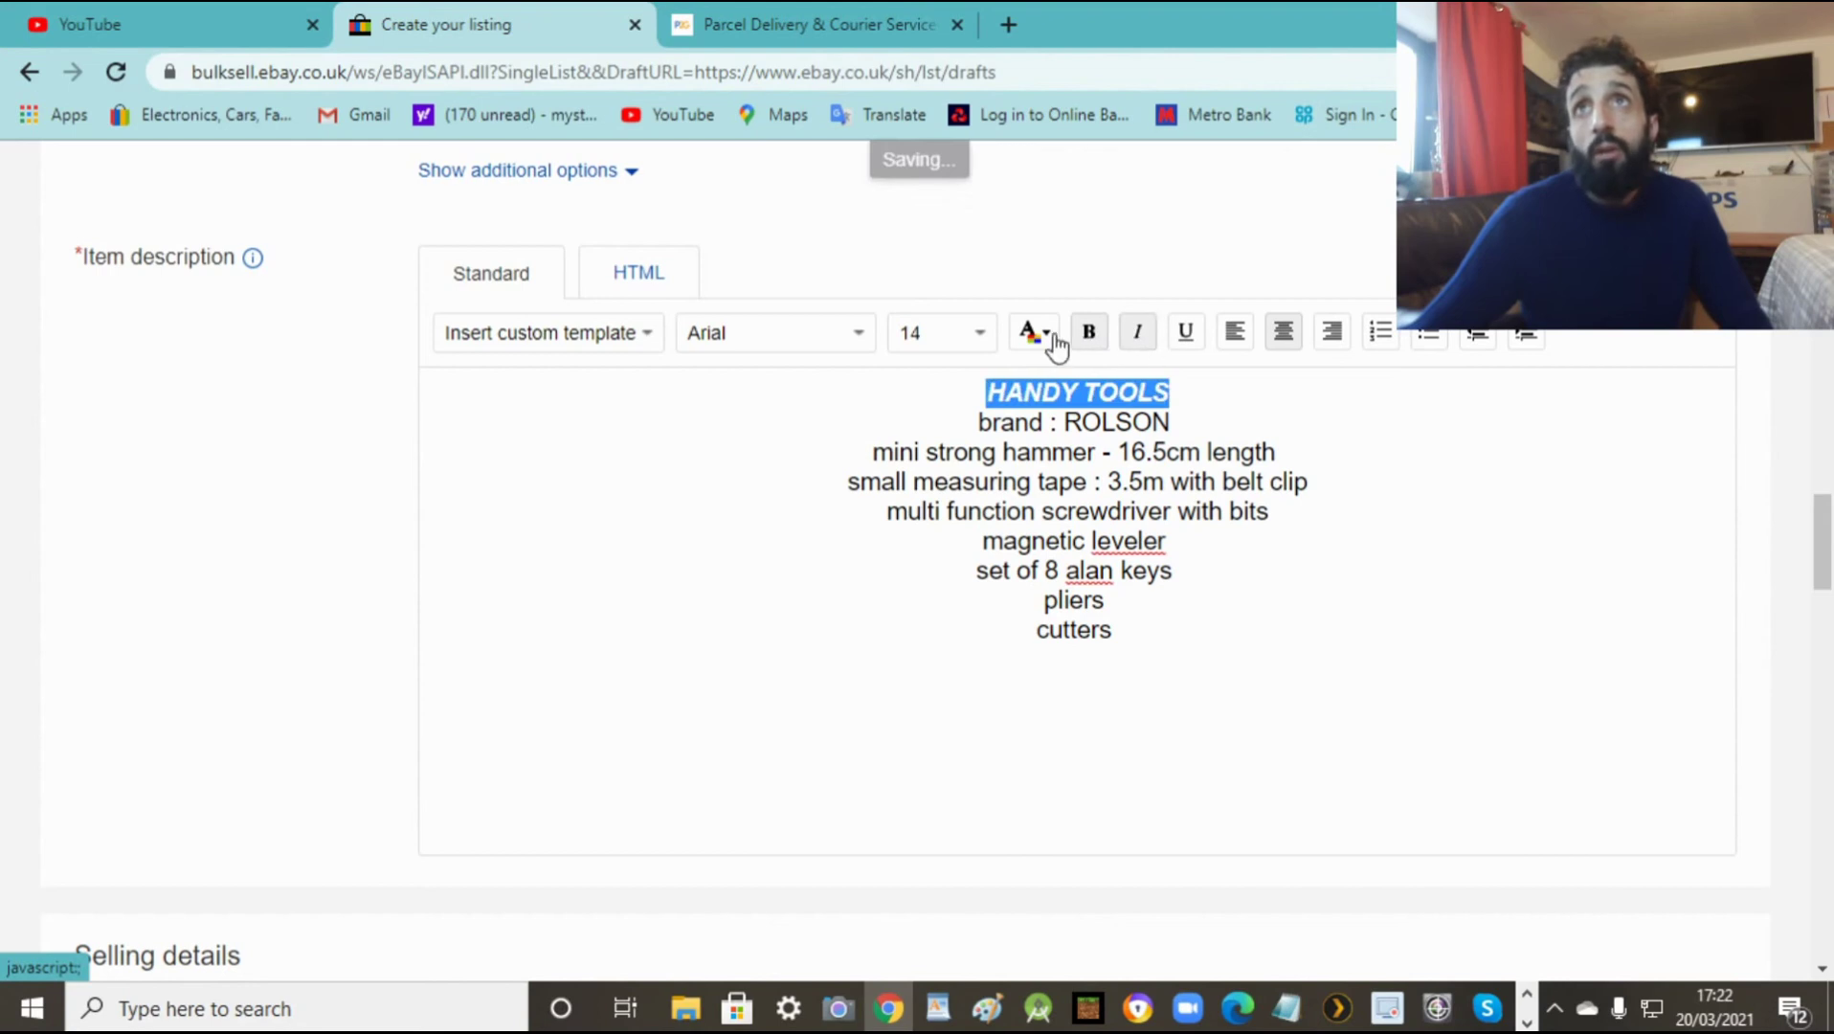
click(1055, 337)
click(644, 371)
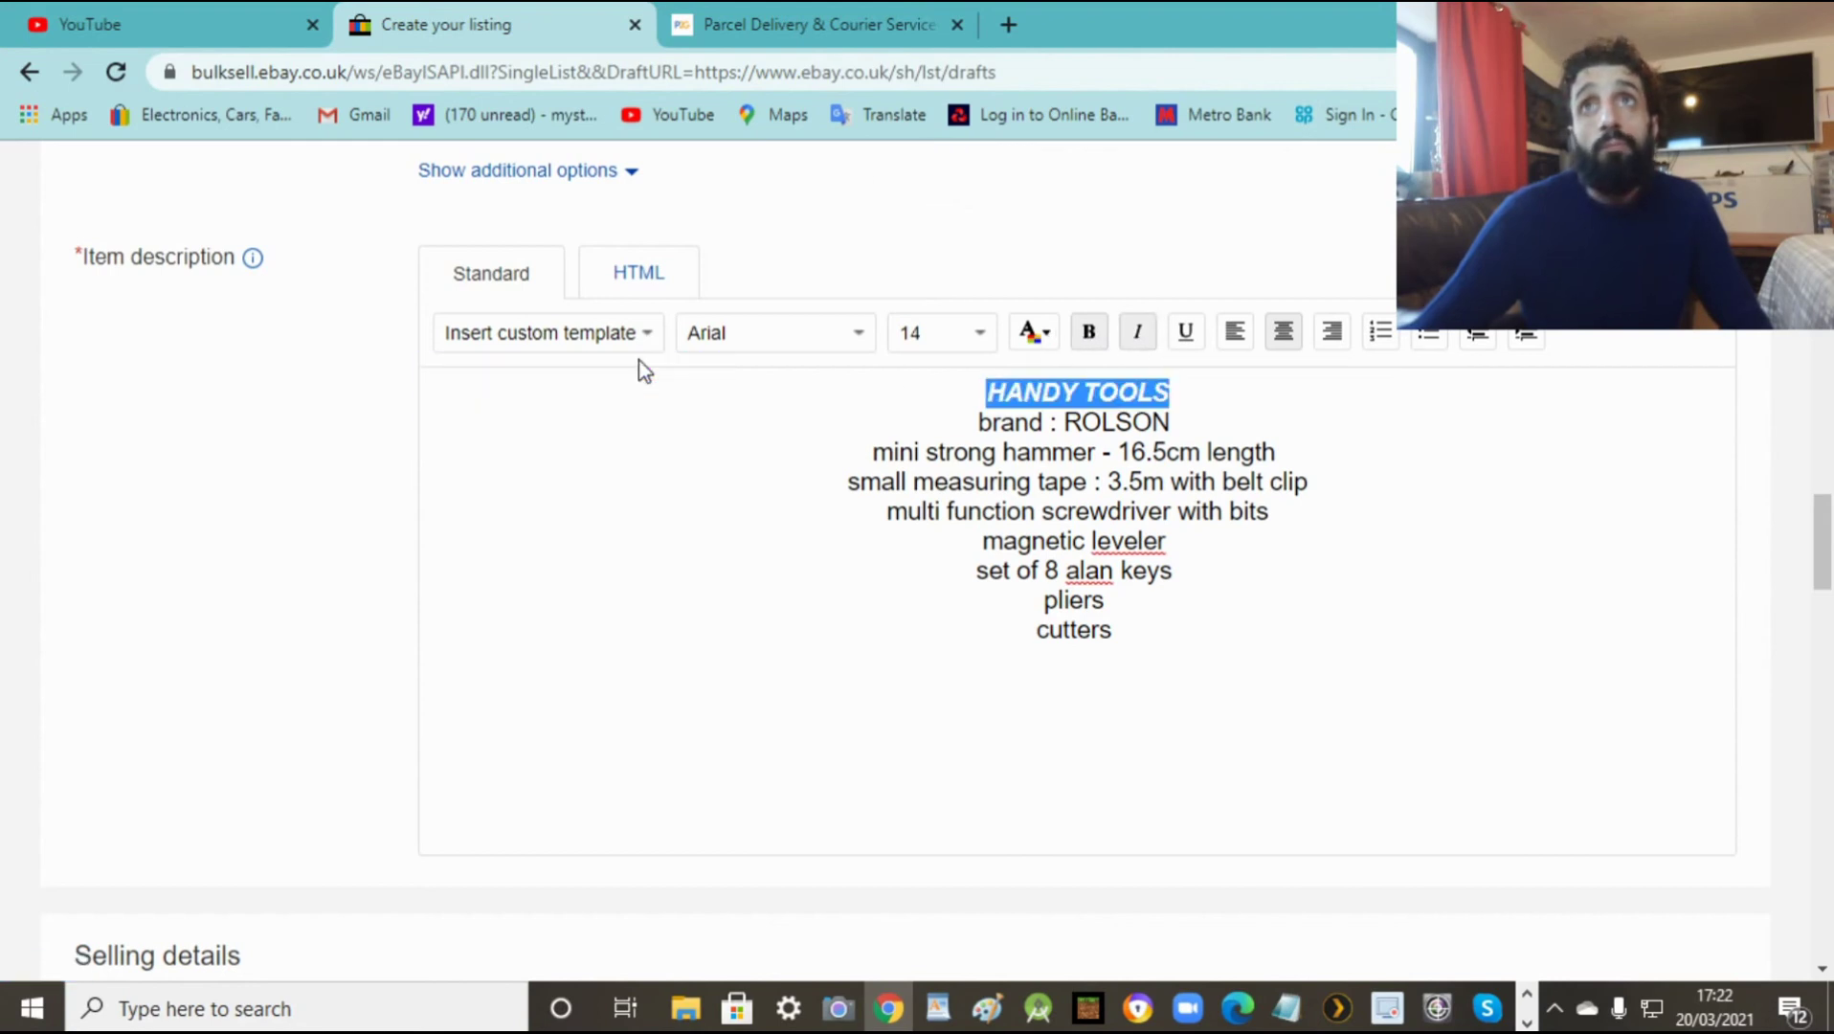
click(981, 332)
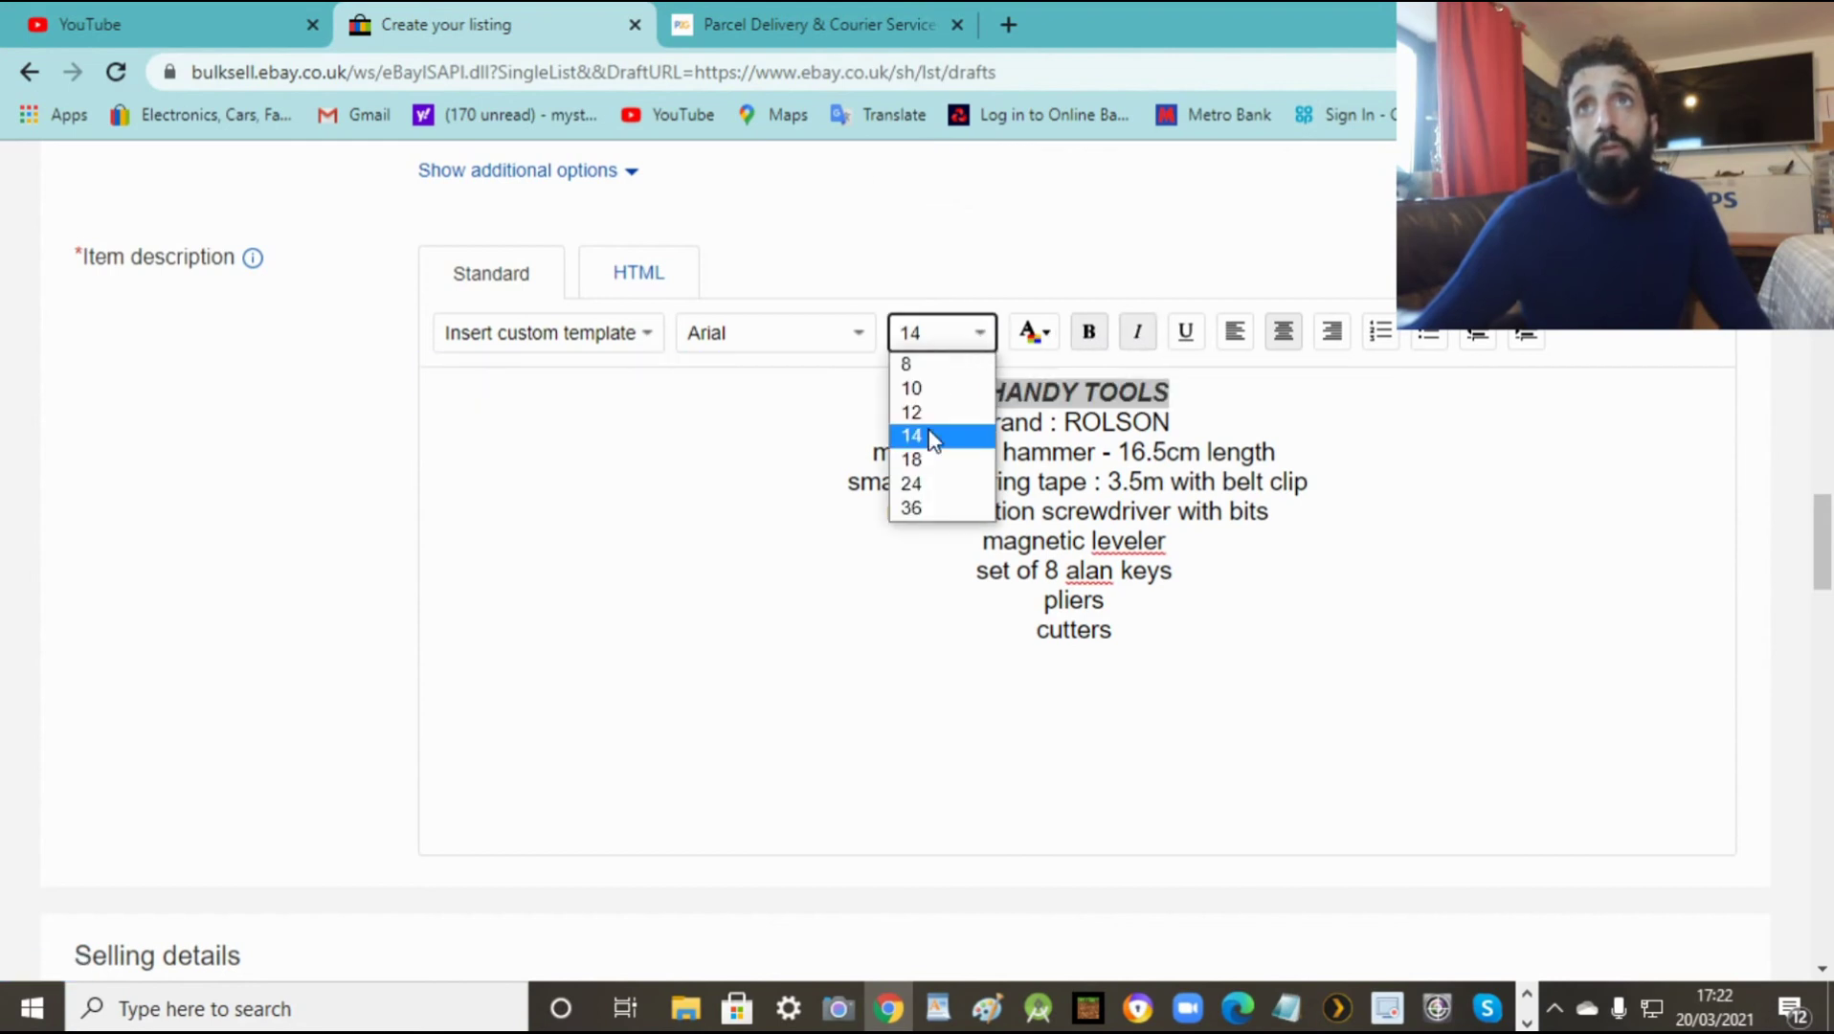
click(927, 478)
click(1281, 421)
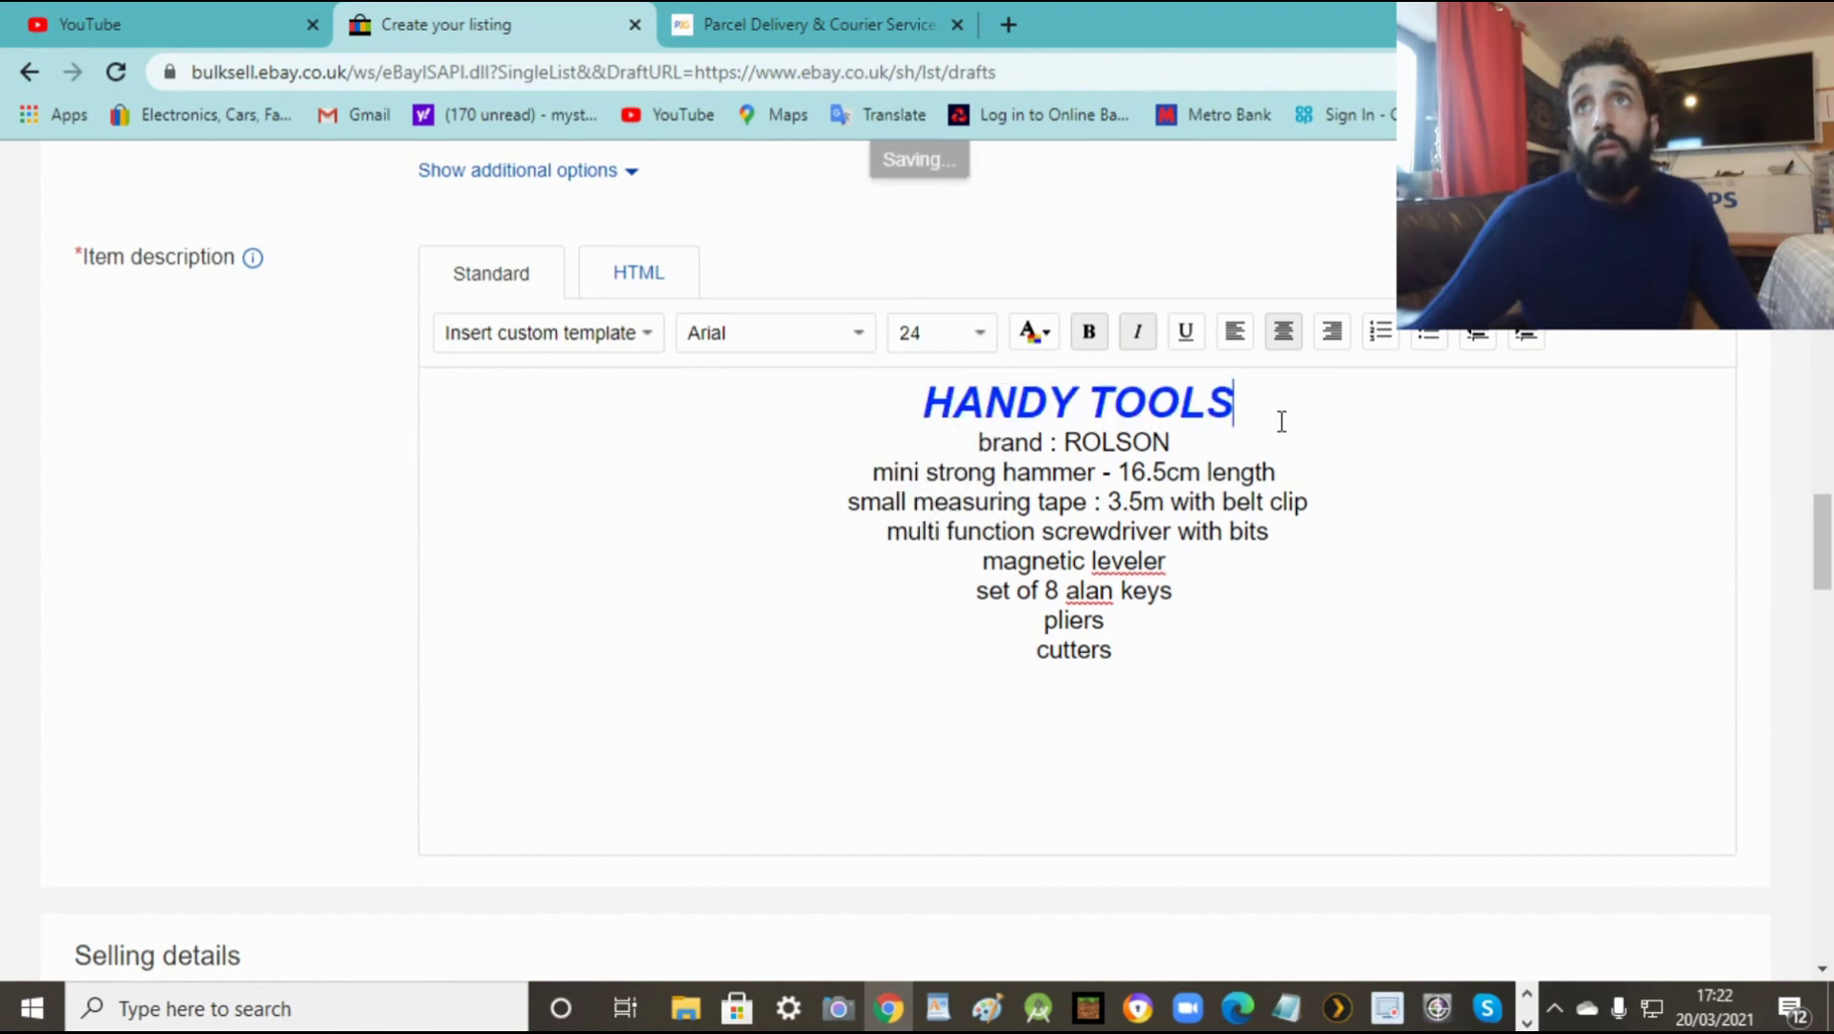
key(Return)
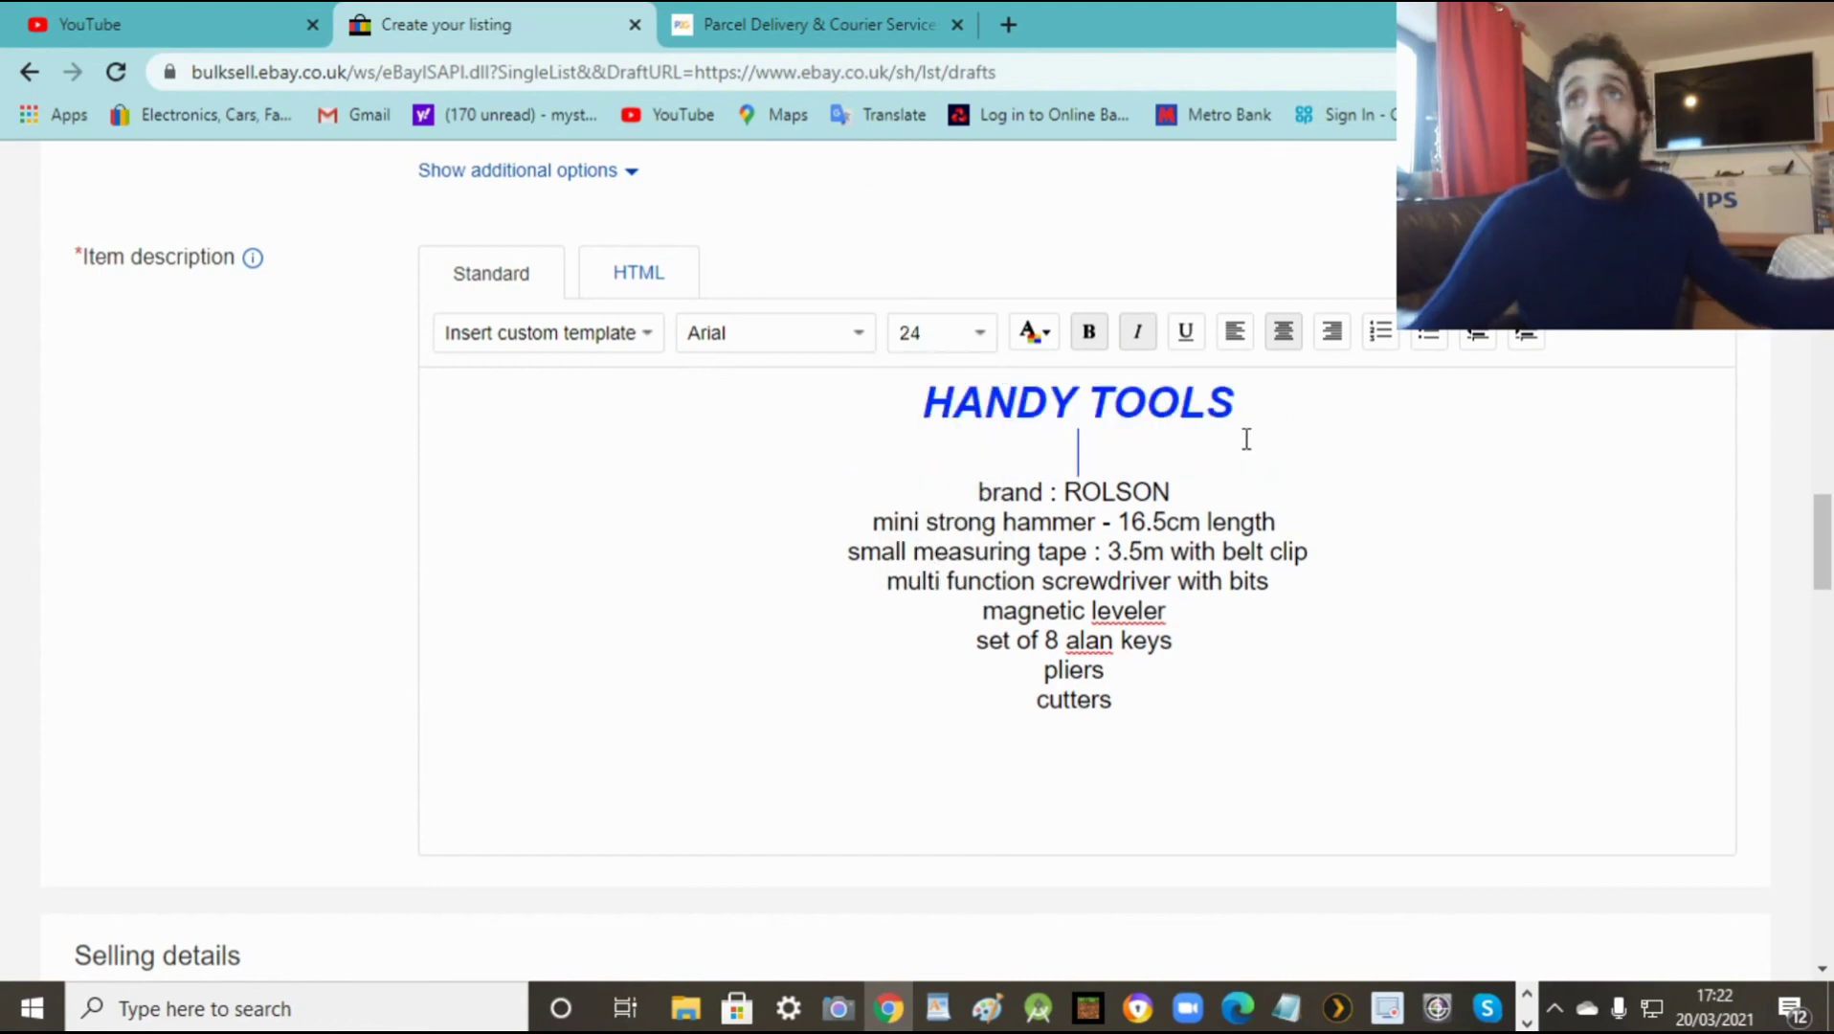
Step: Make the "brand :" label in the description bold, italic and red, and add a blank line after the ROLSON line
drag(974, 491, 1051, 490)
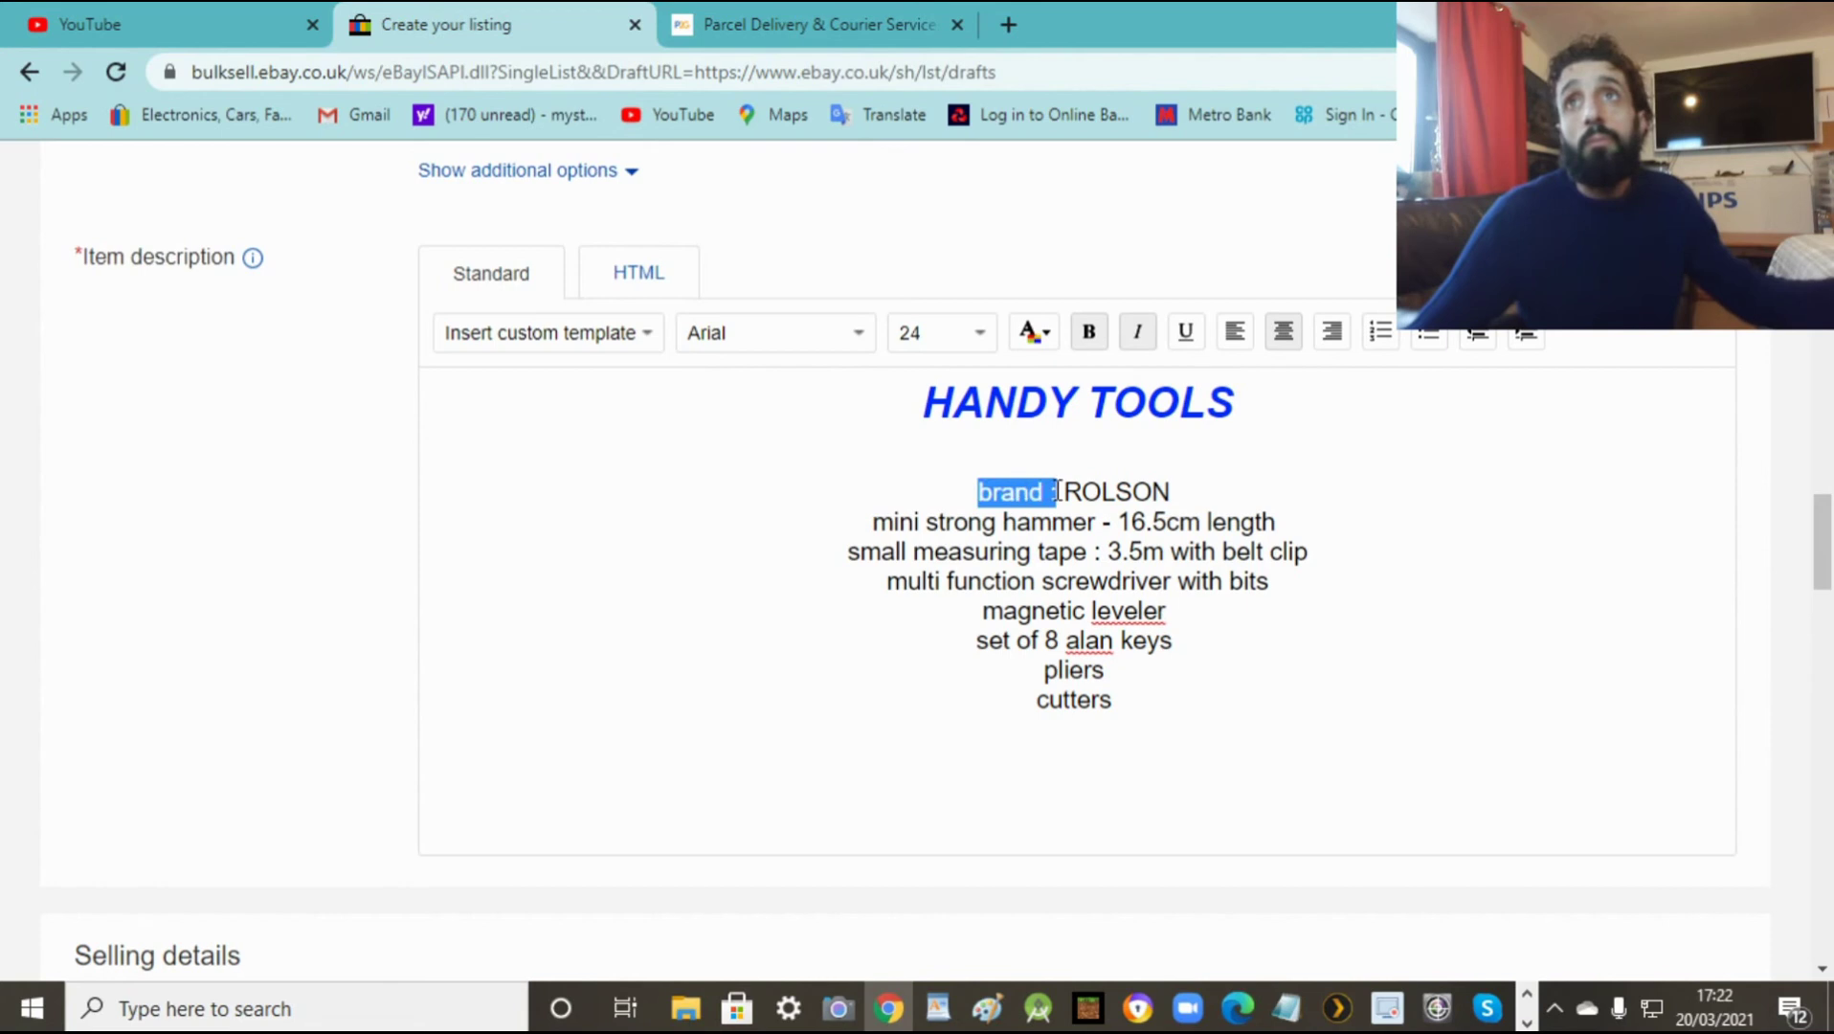
click(1086, 335)
click(1135, 335)
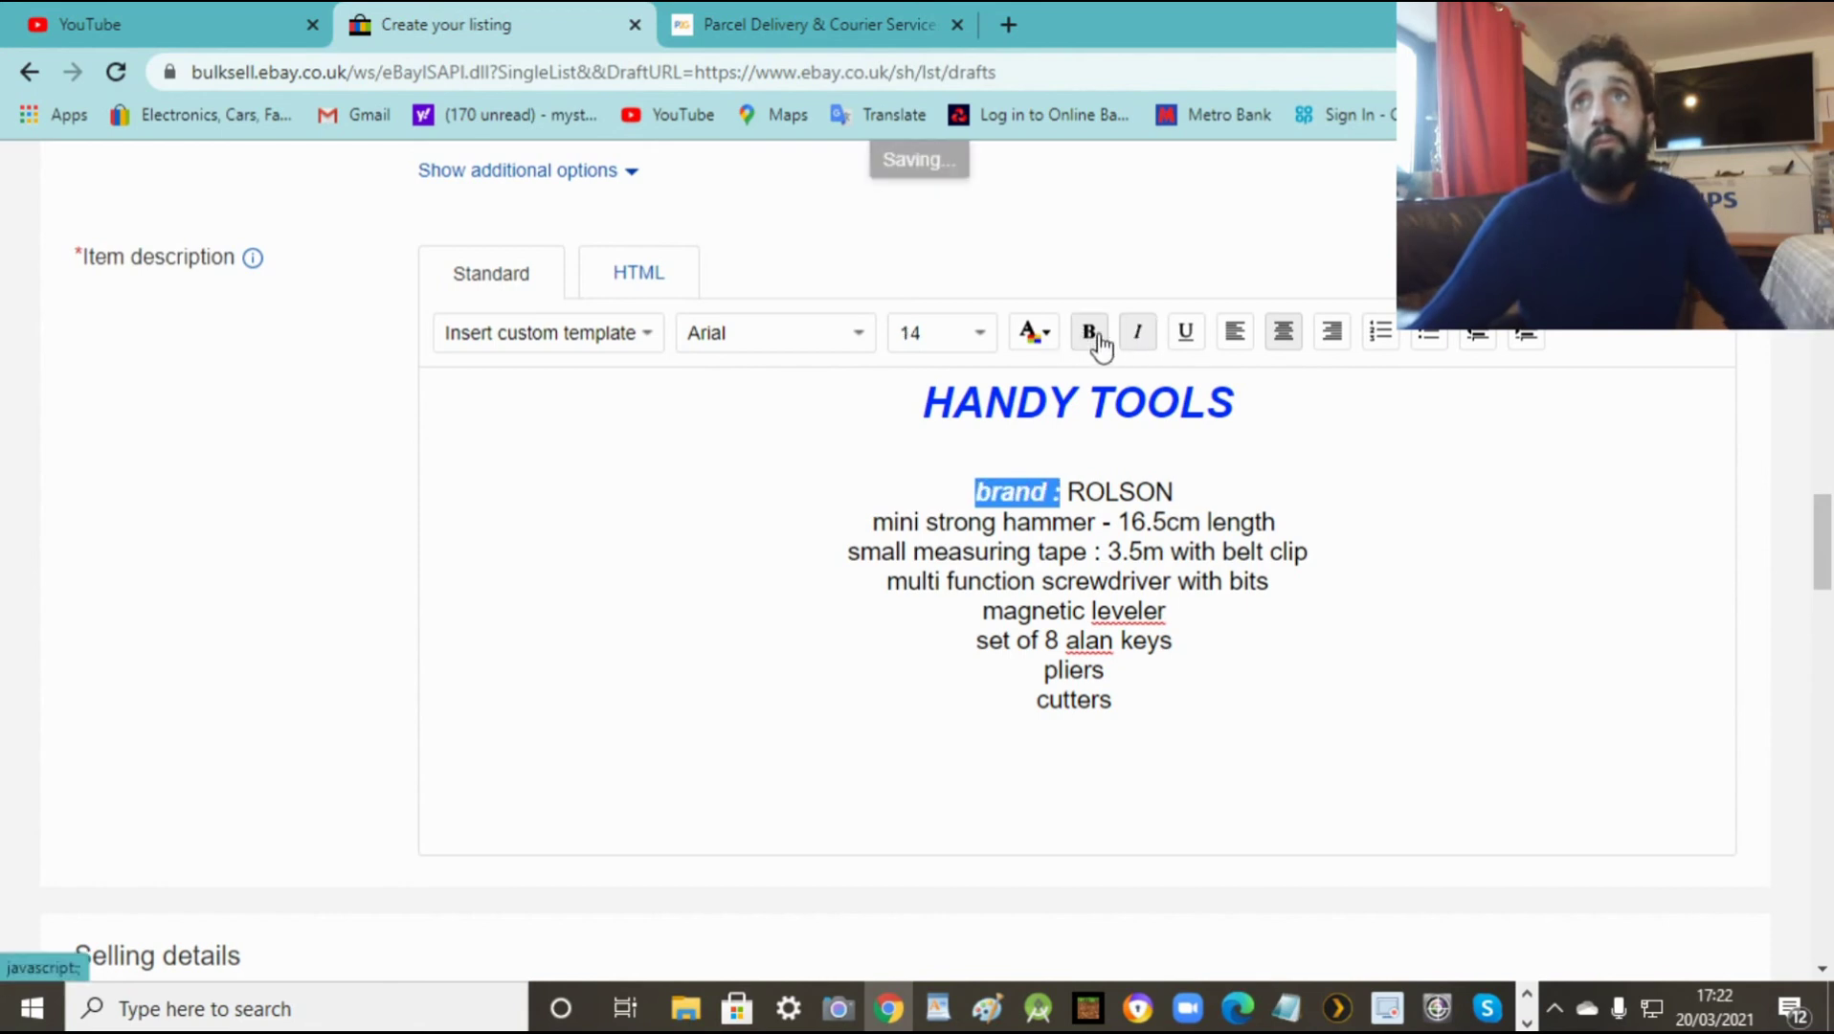
click(1053, 341)
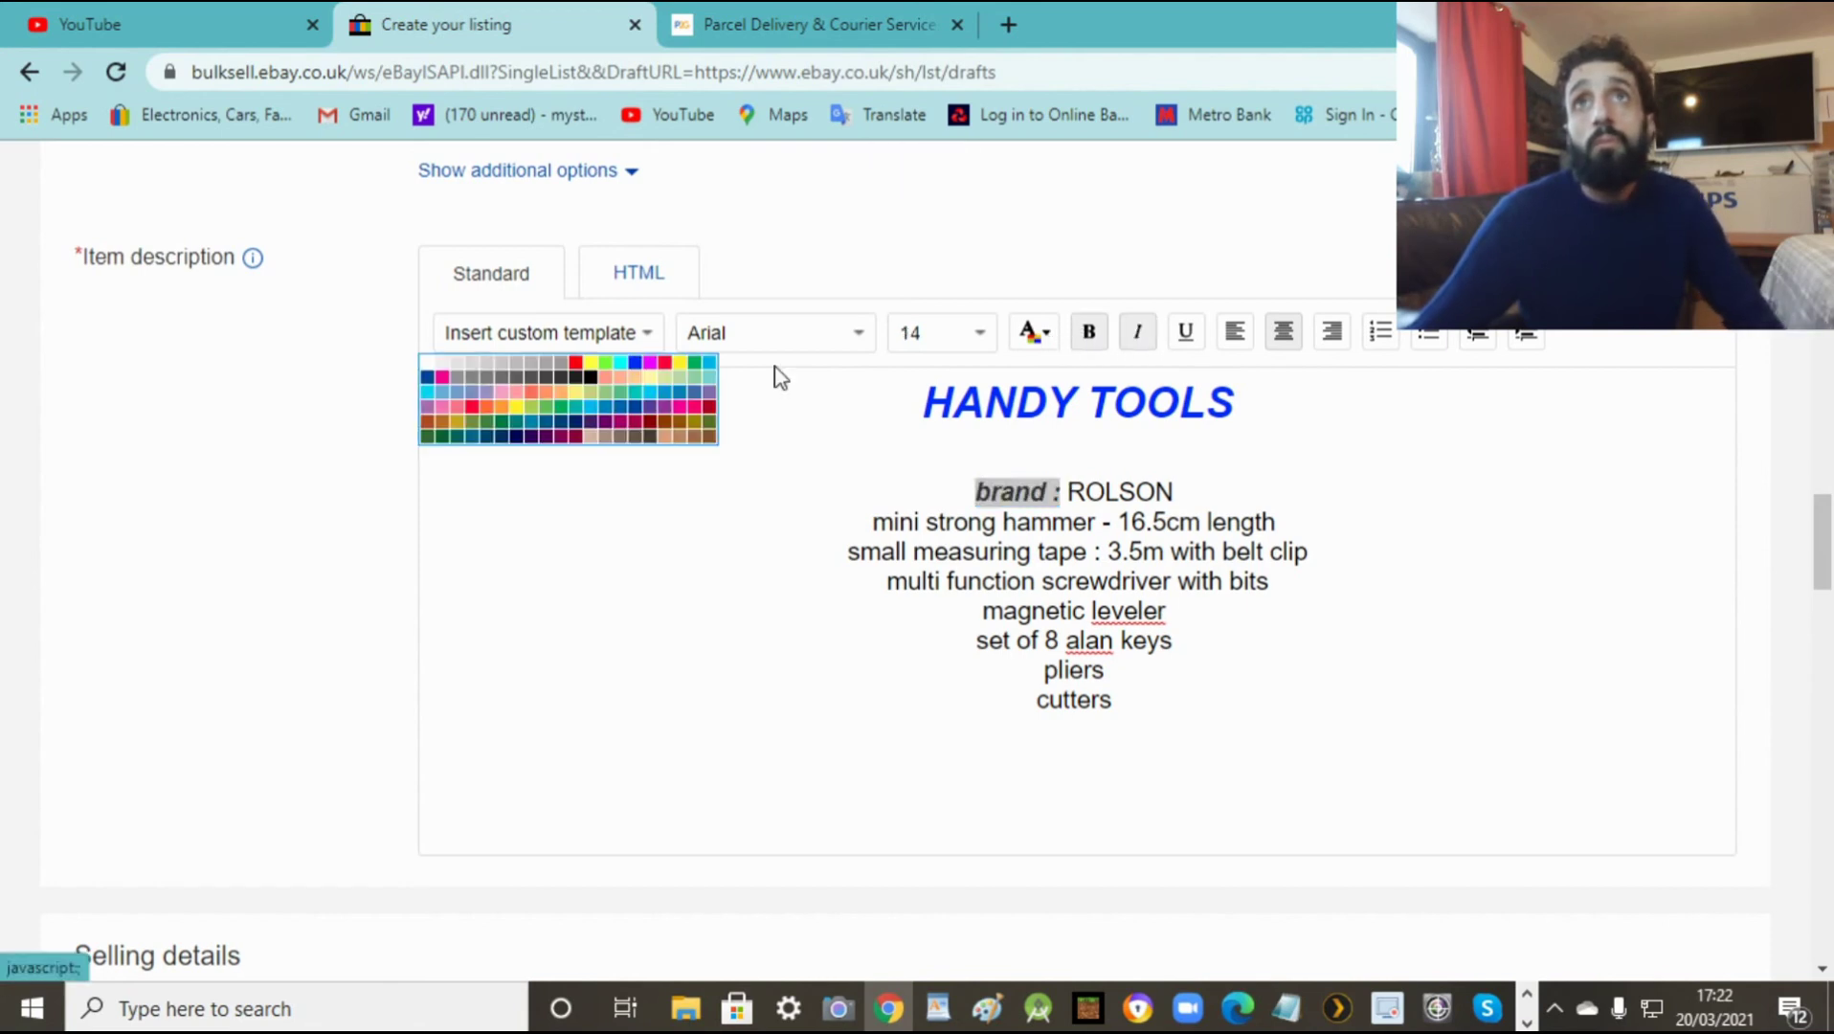
click(663, 362)
click(1397, 572)
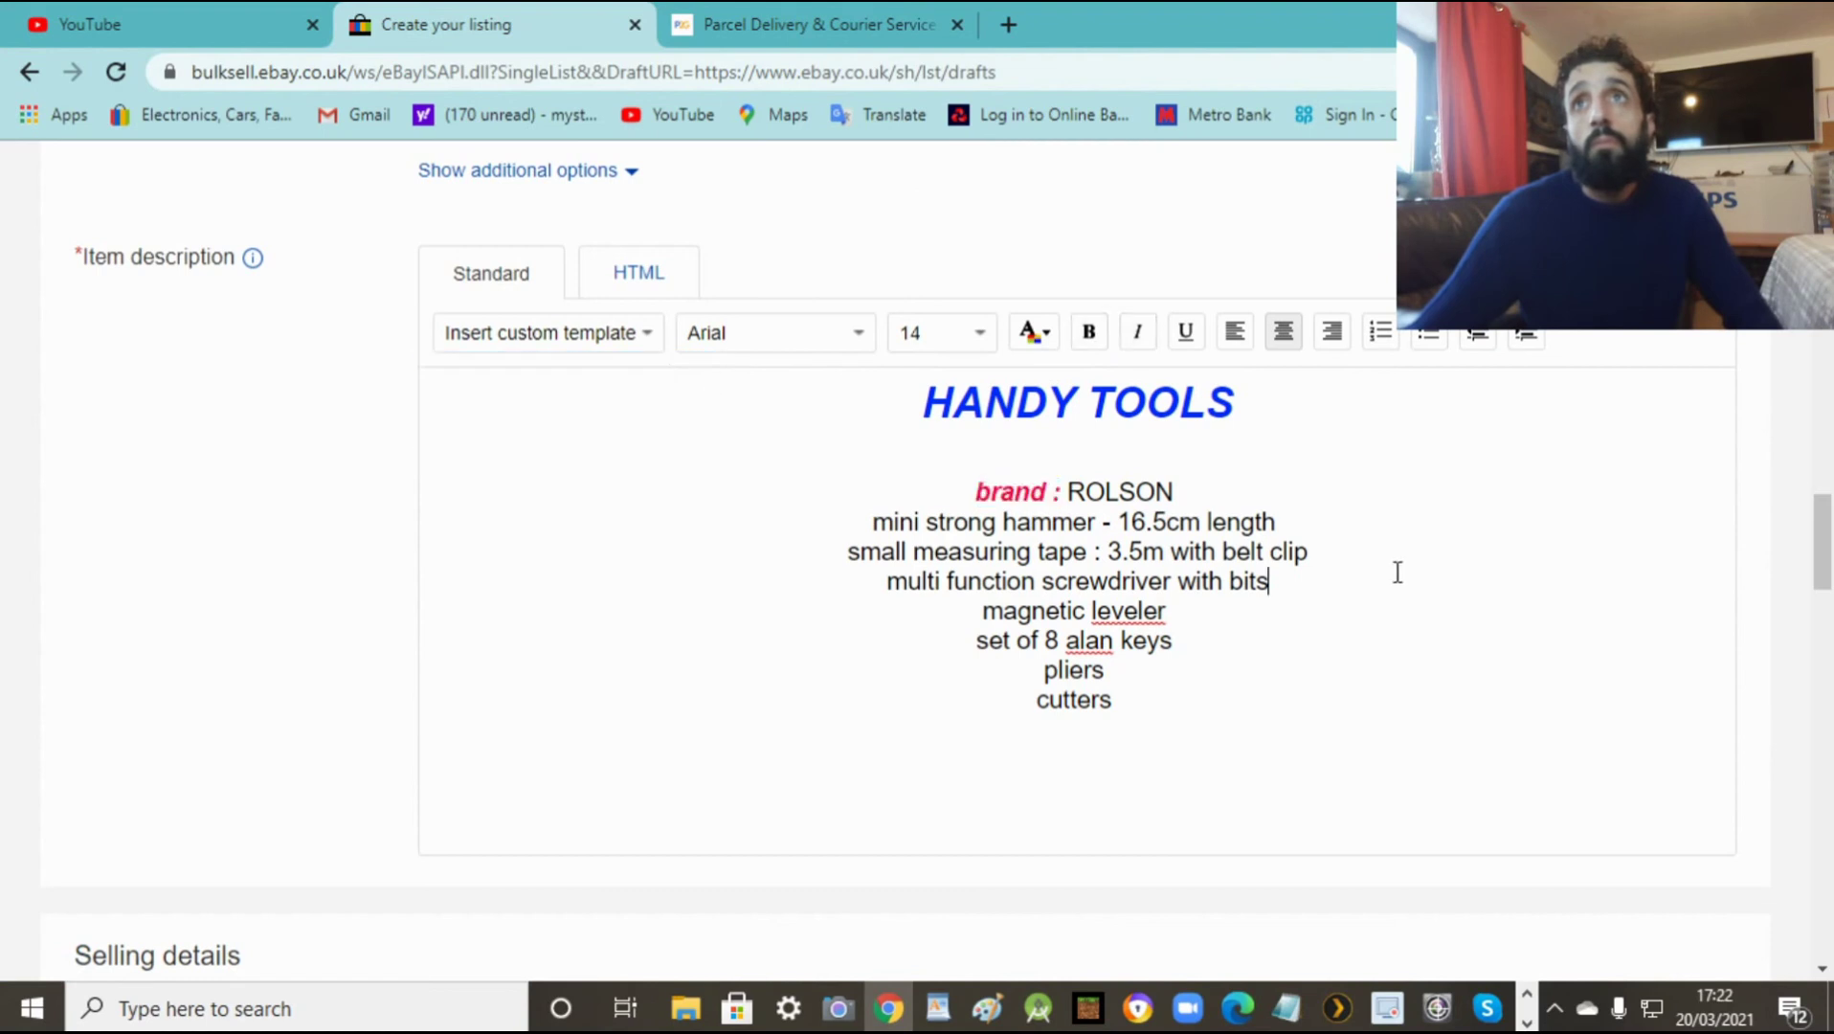
click(1173, 491)
key(Return)
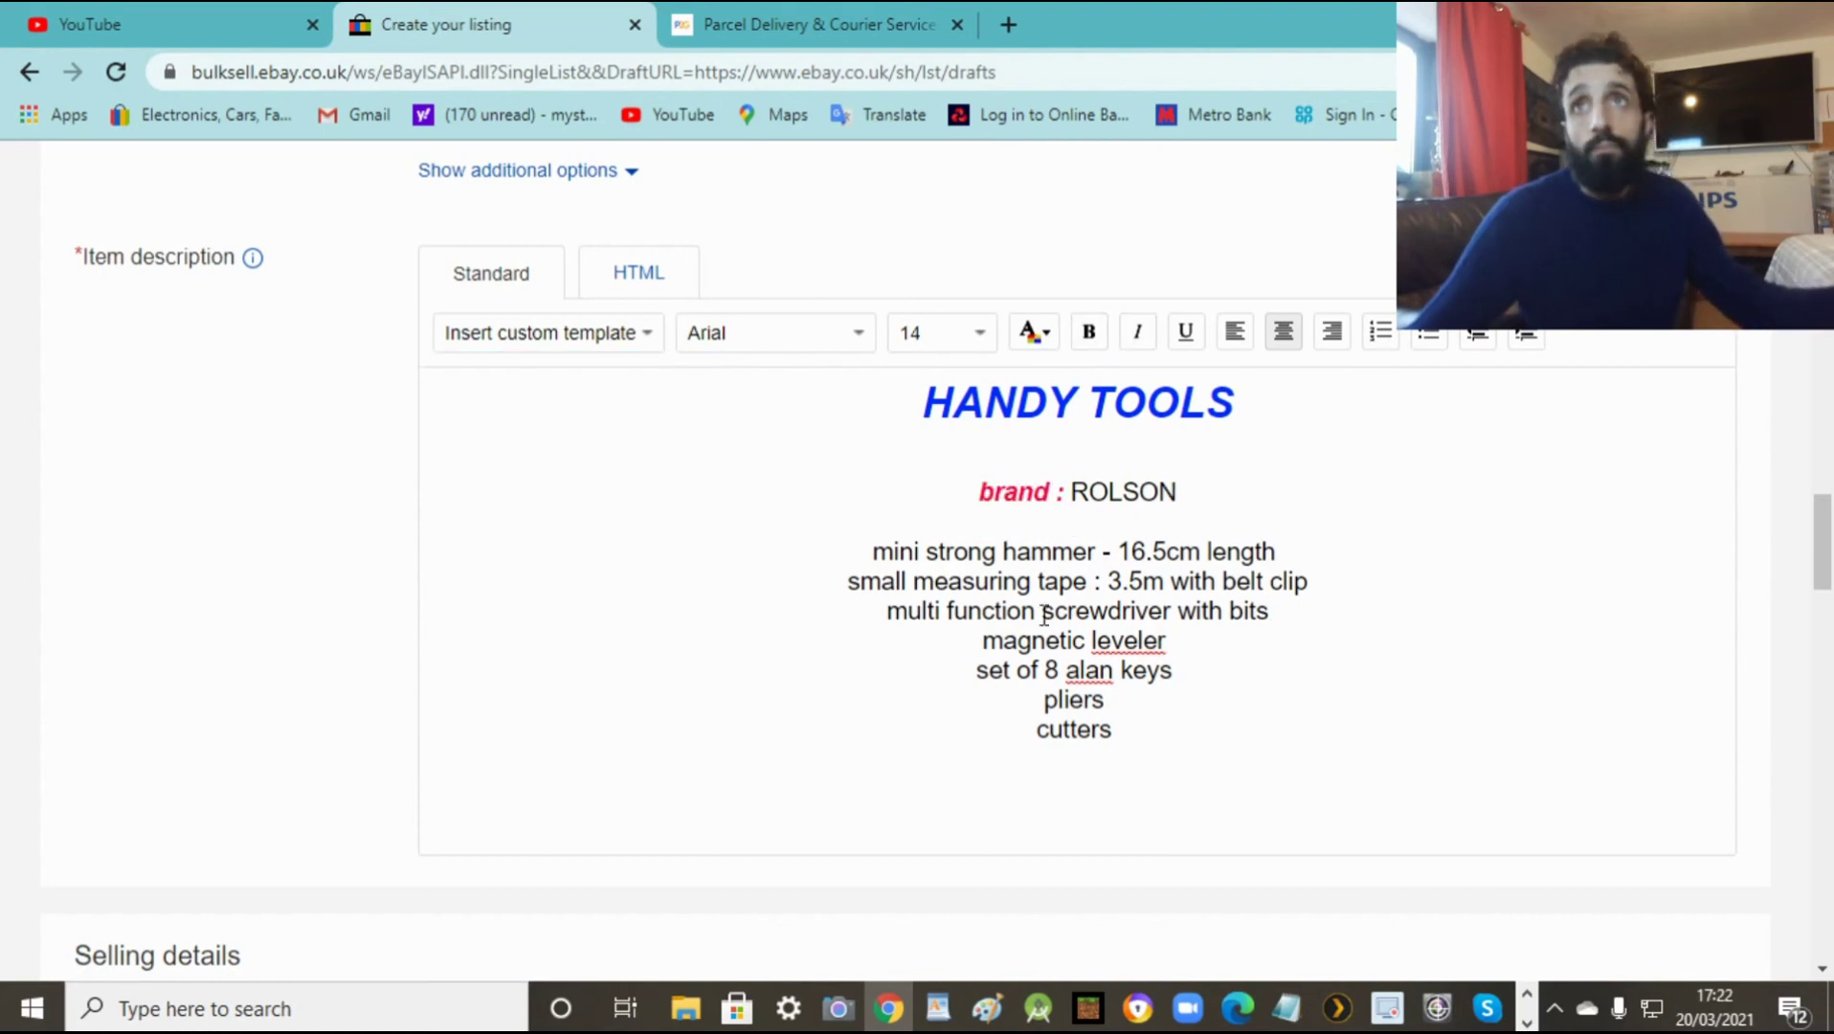
Step: Add "1 x" in front of the hammer, measuring tape, screwdriver and magnetic leveler lines in the description
click(871, 554)
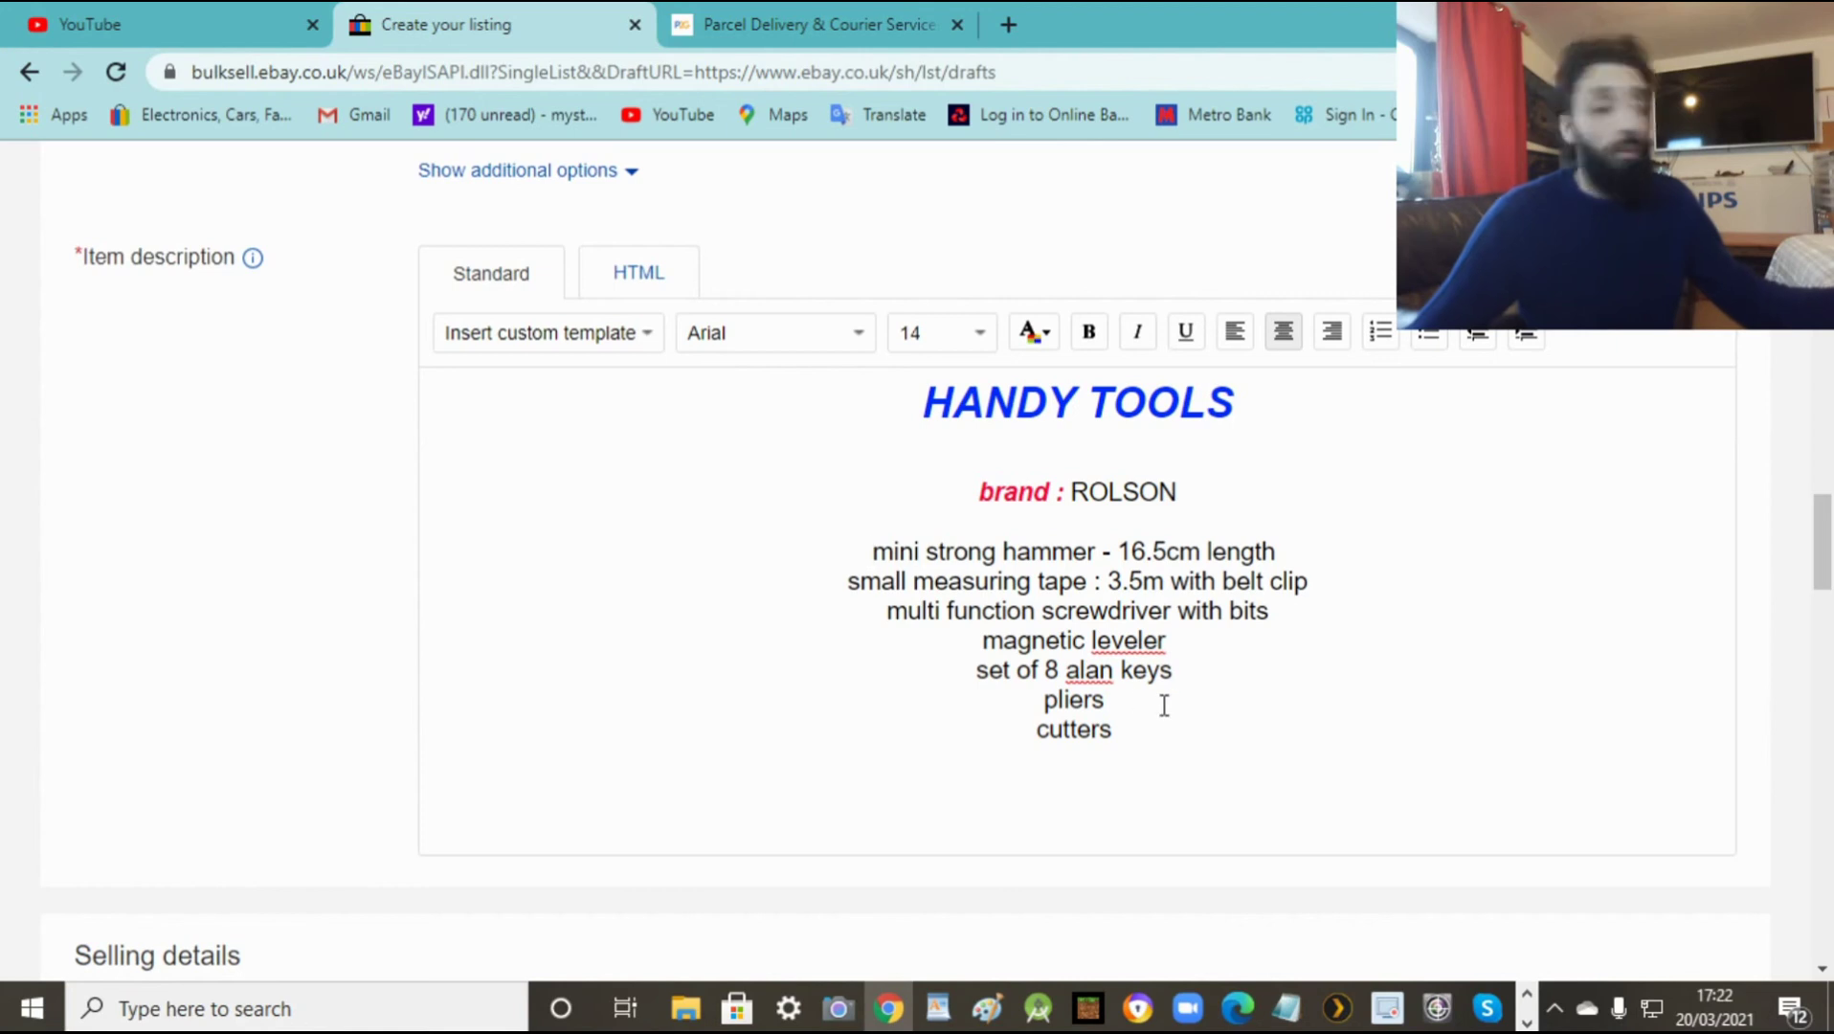
text(1)
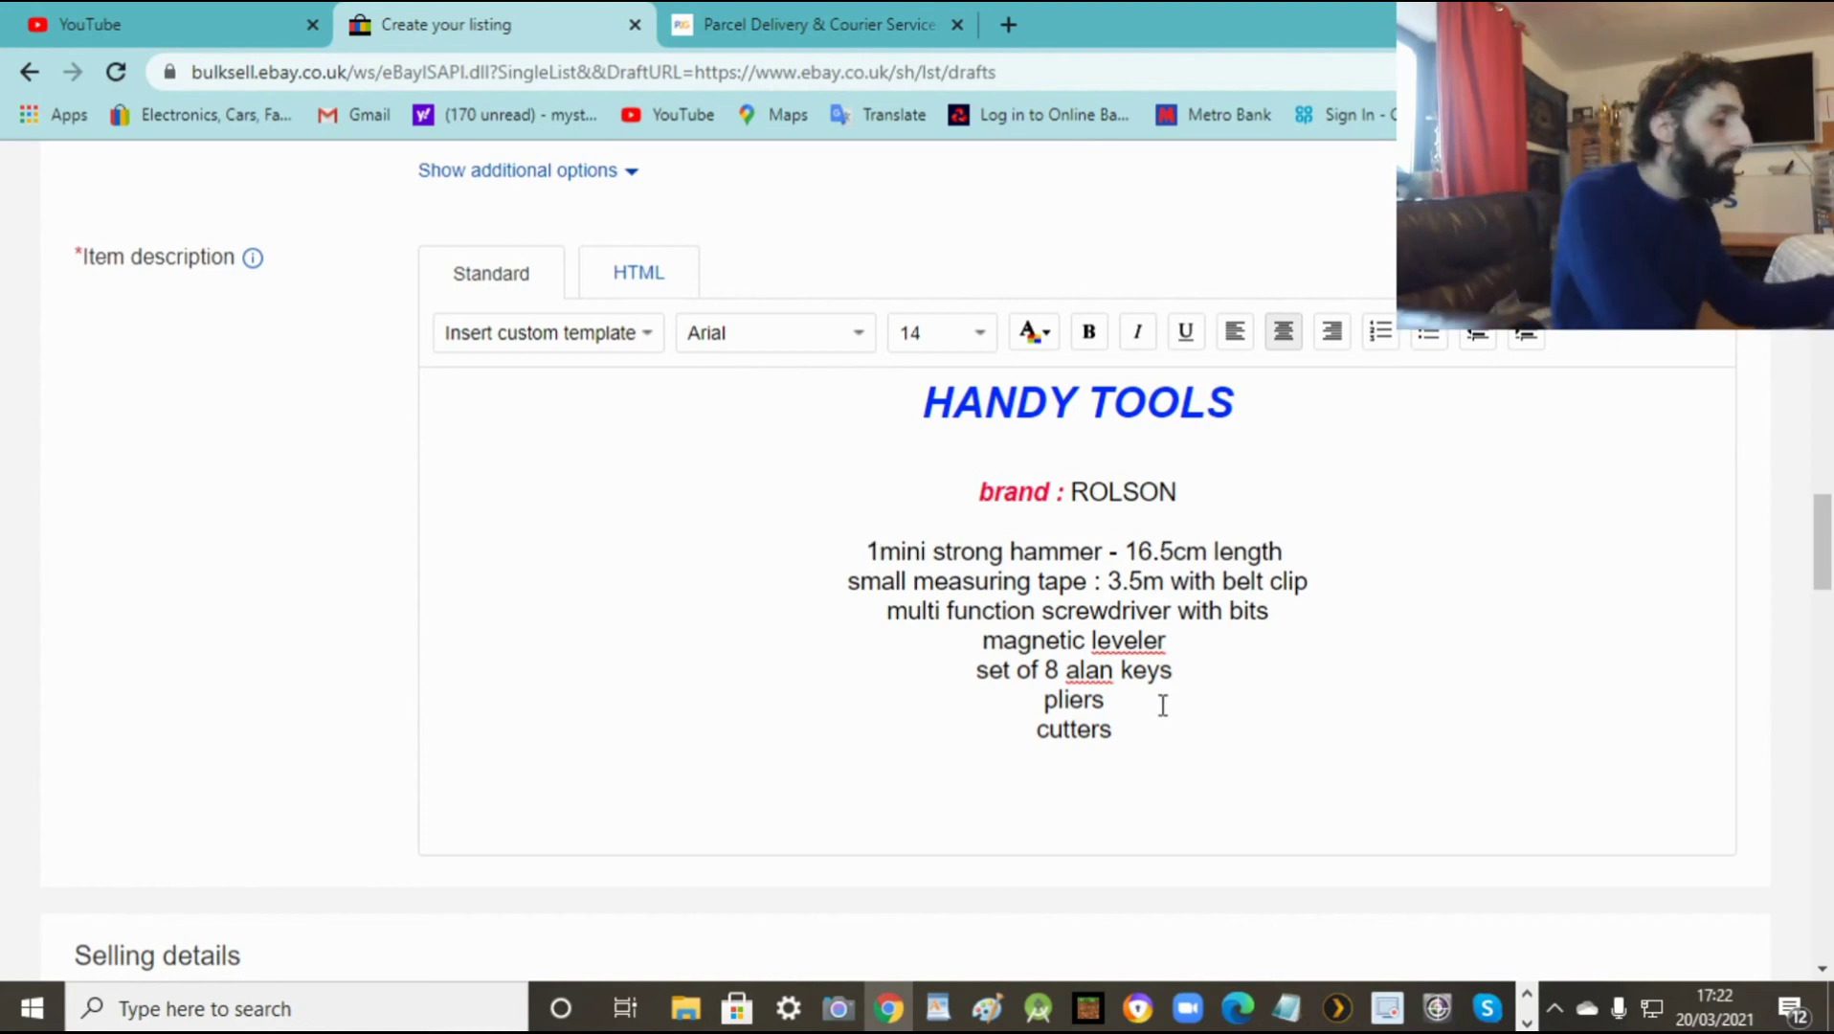
text( x)
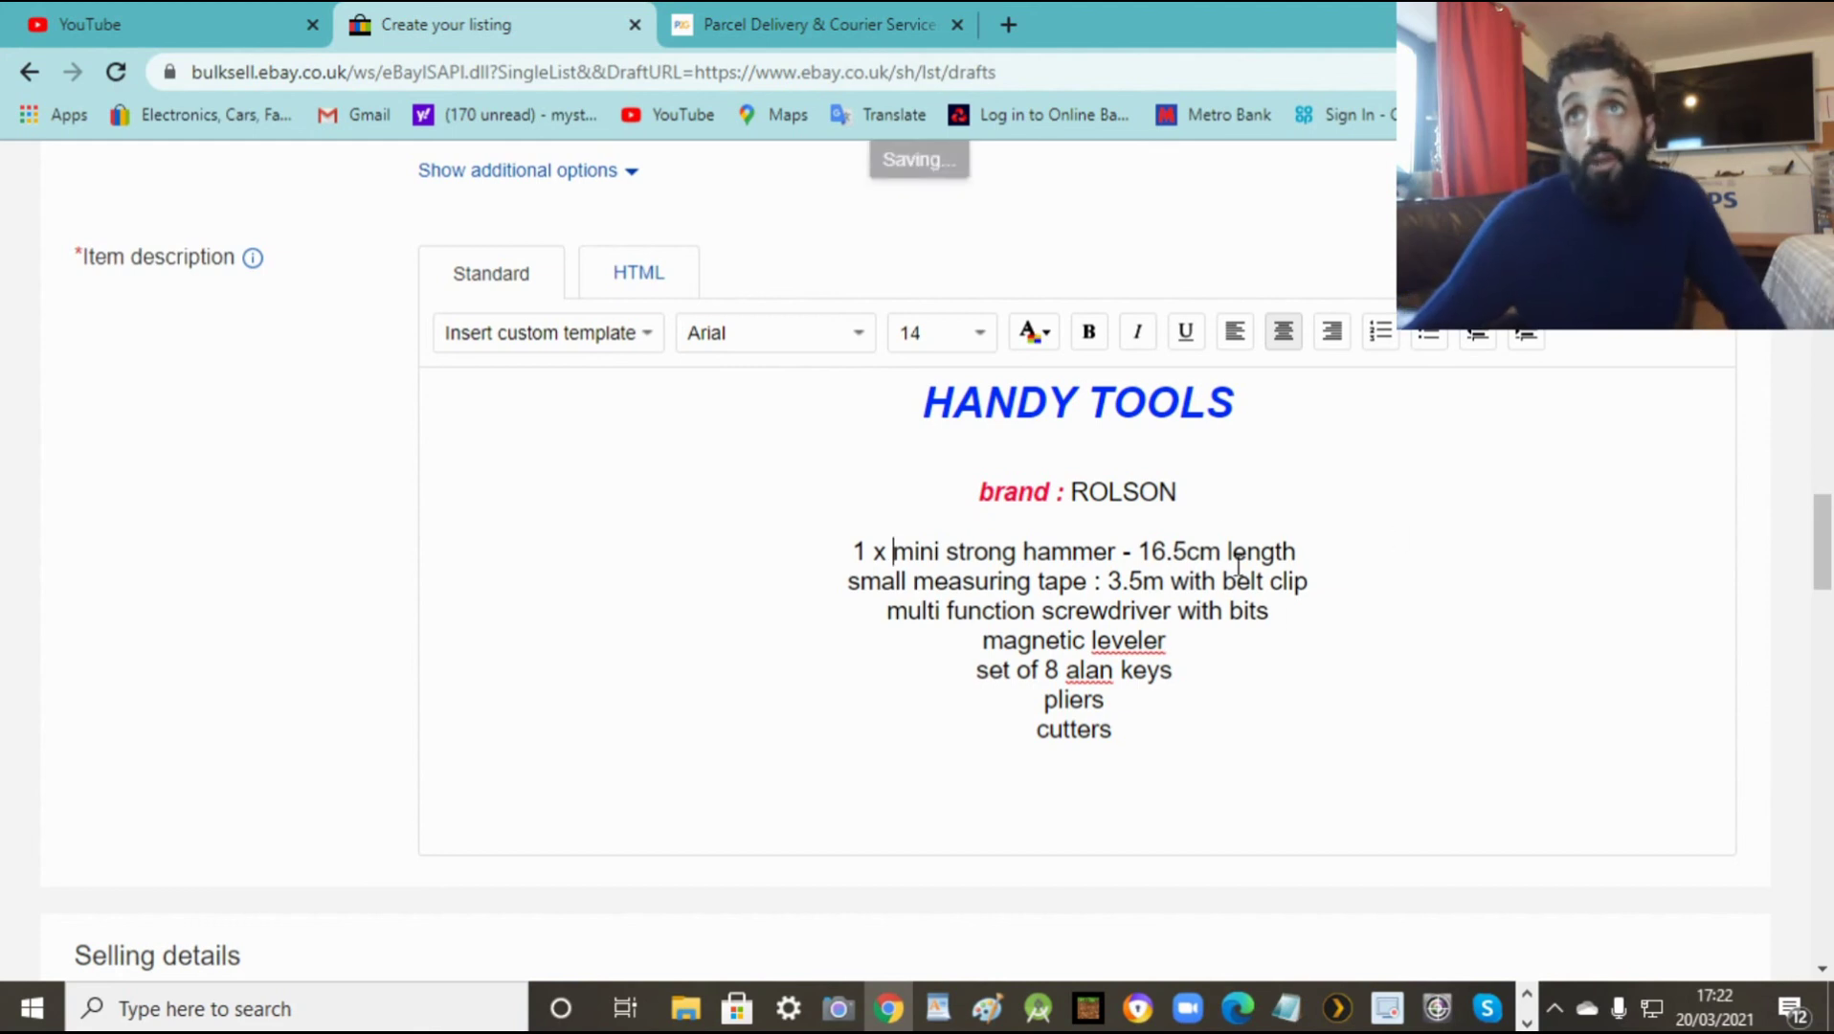
click(845, 583)
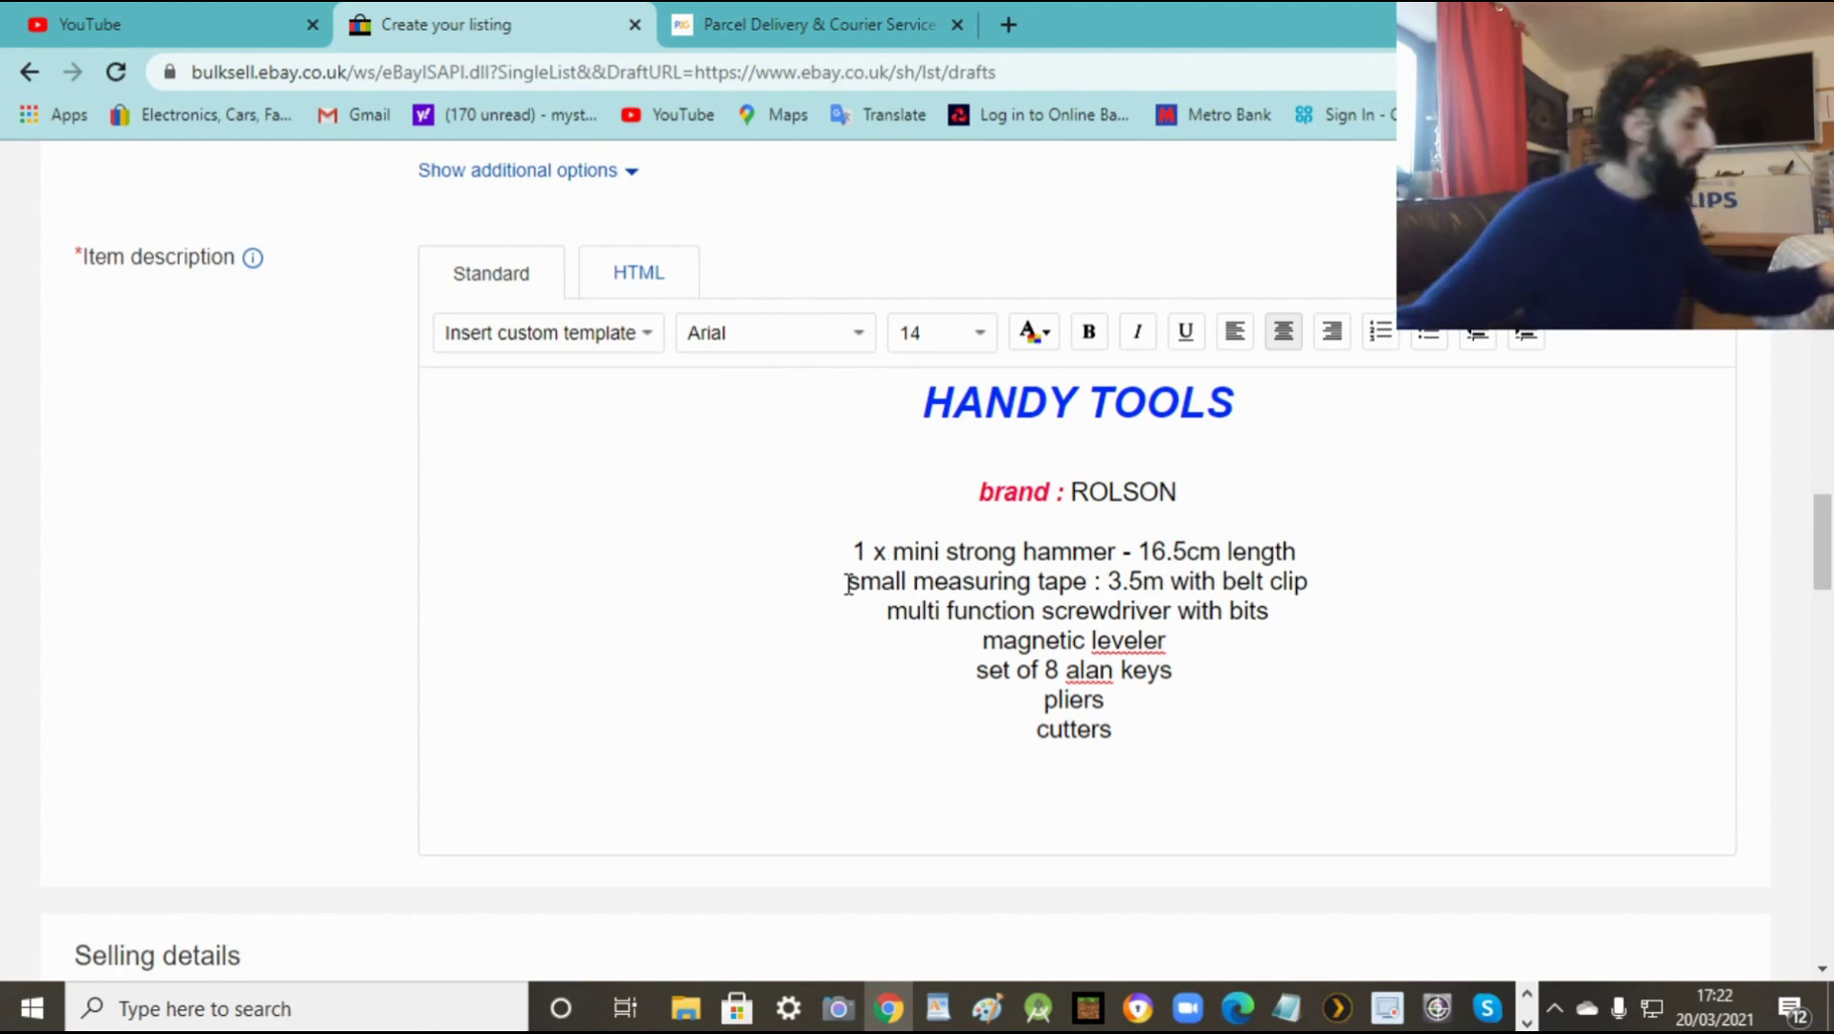
text(1 x)
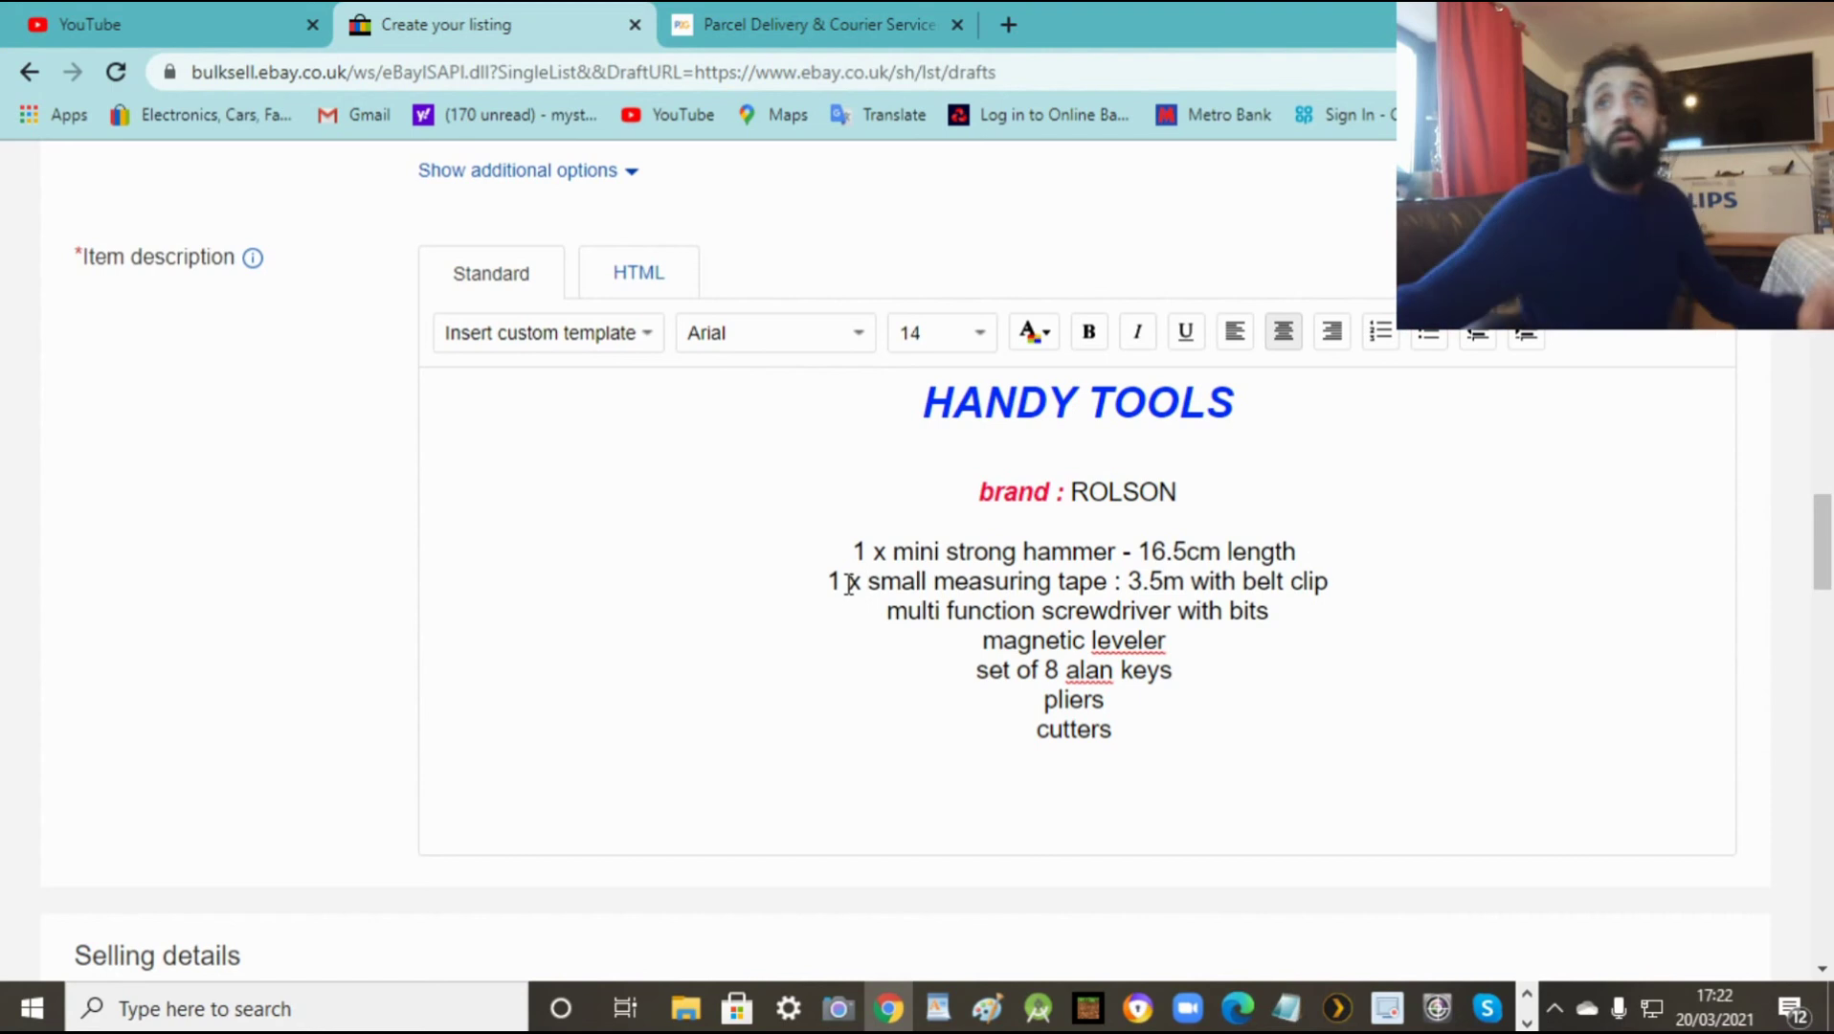
click(889, 612)
text(1 x)
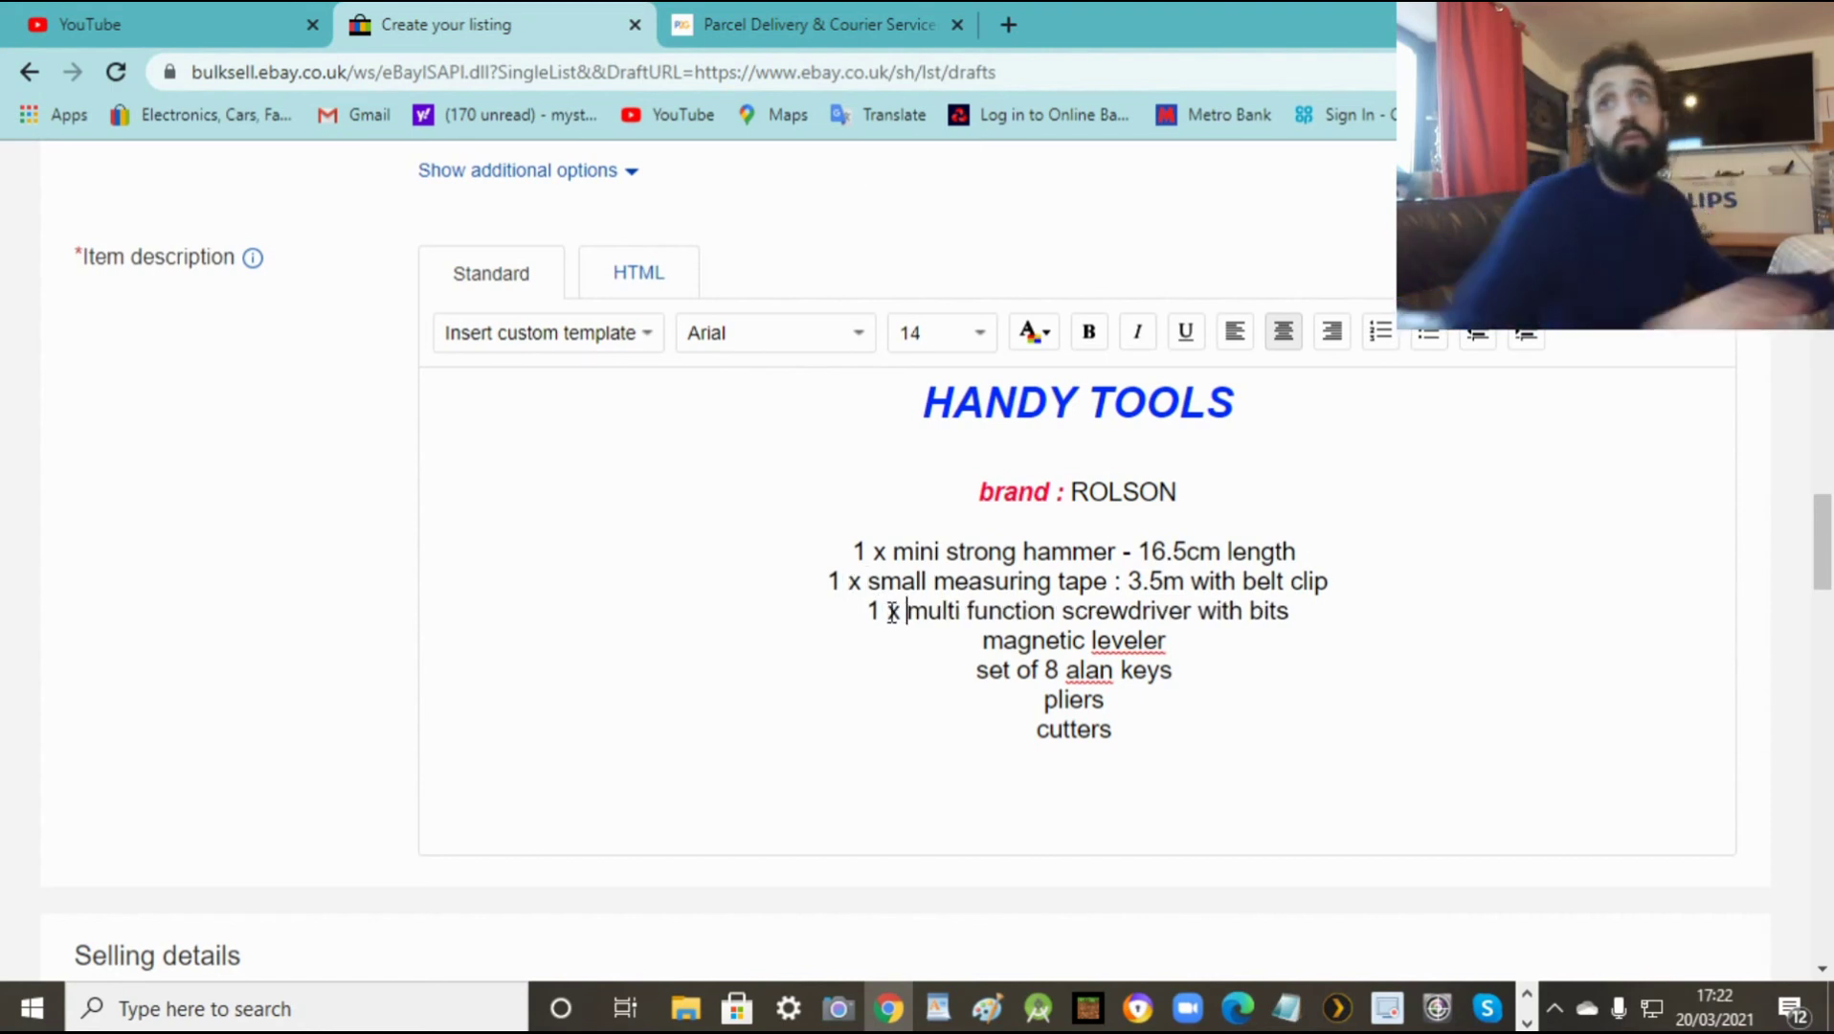
click(972, 640)
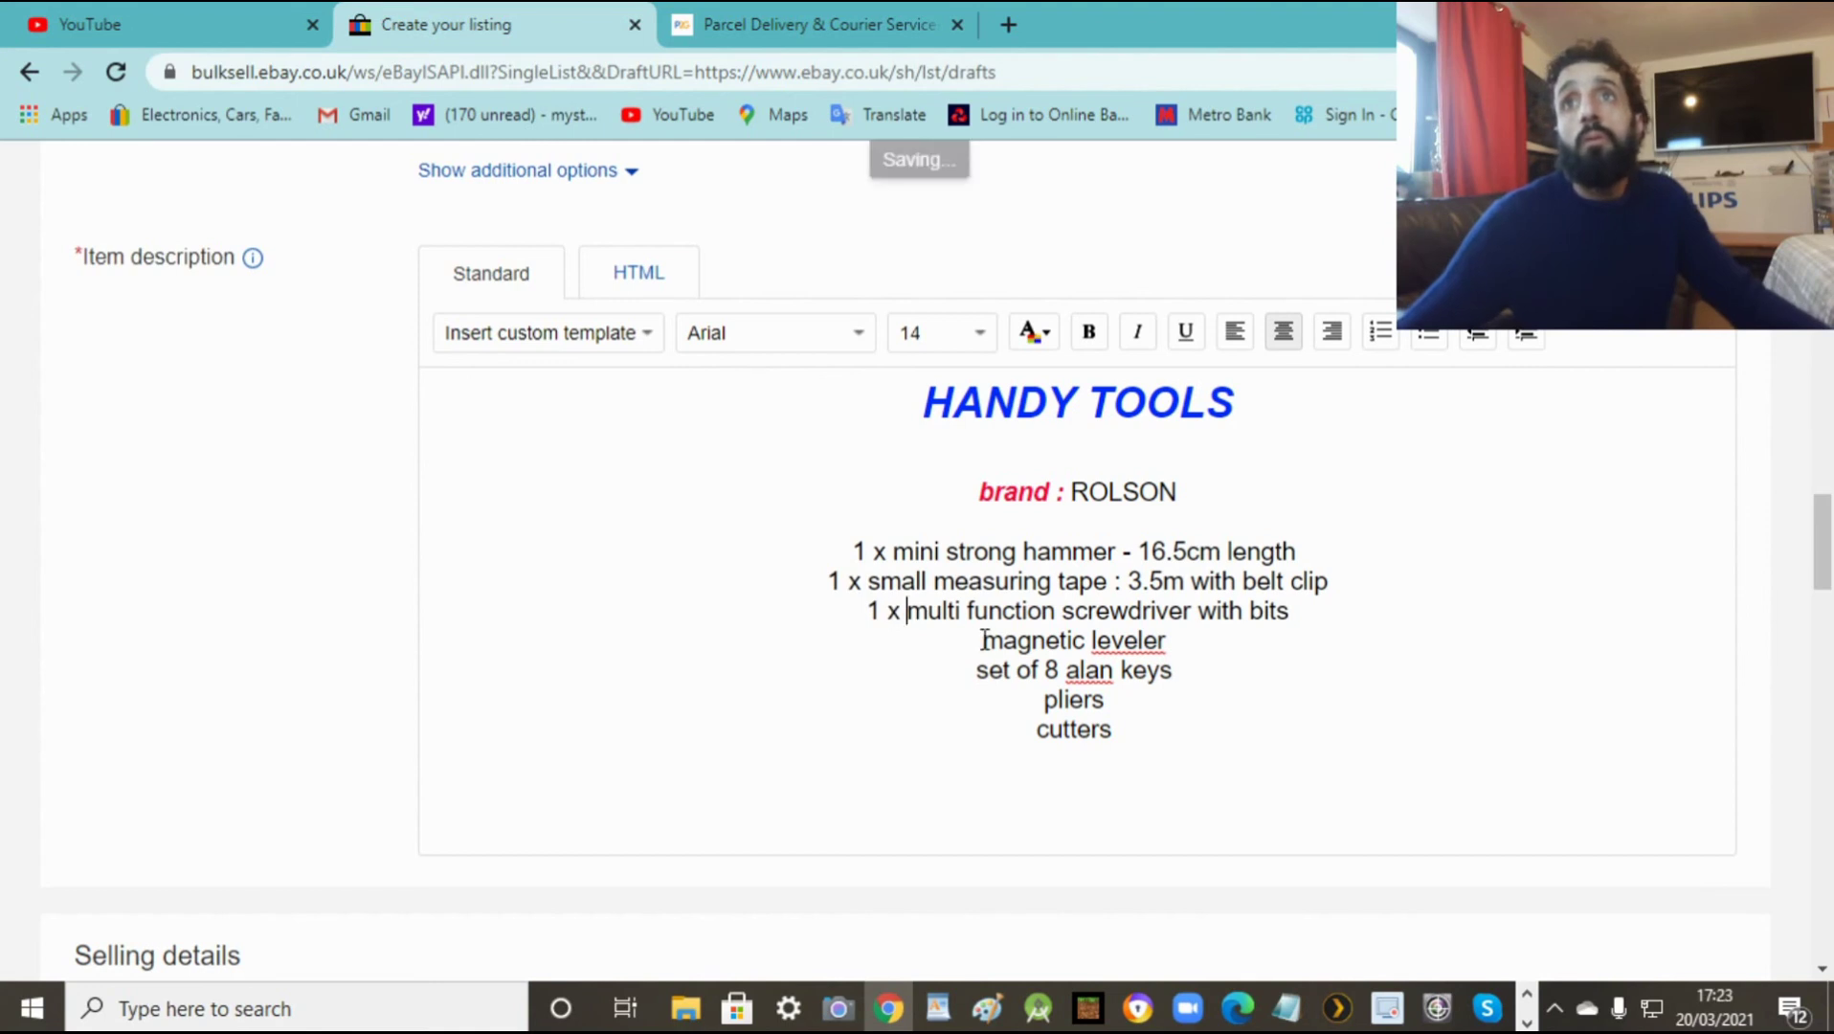
text(1 x)
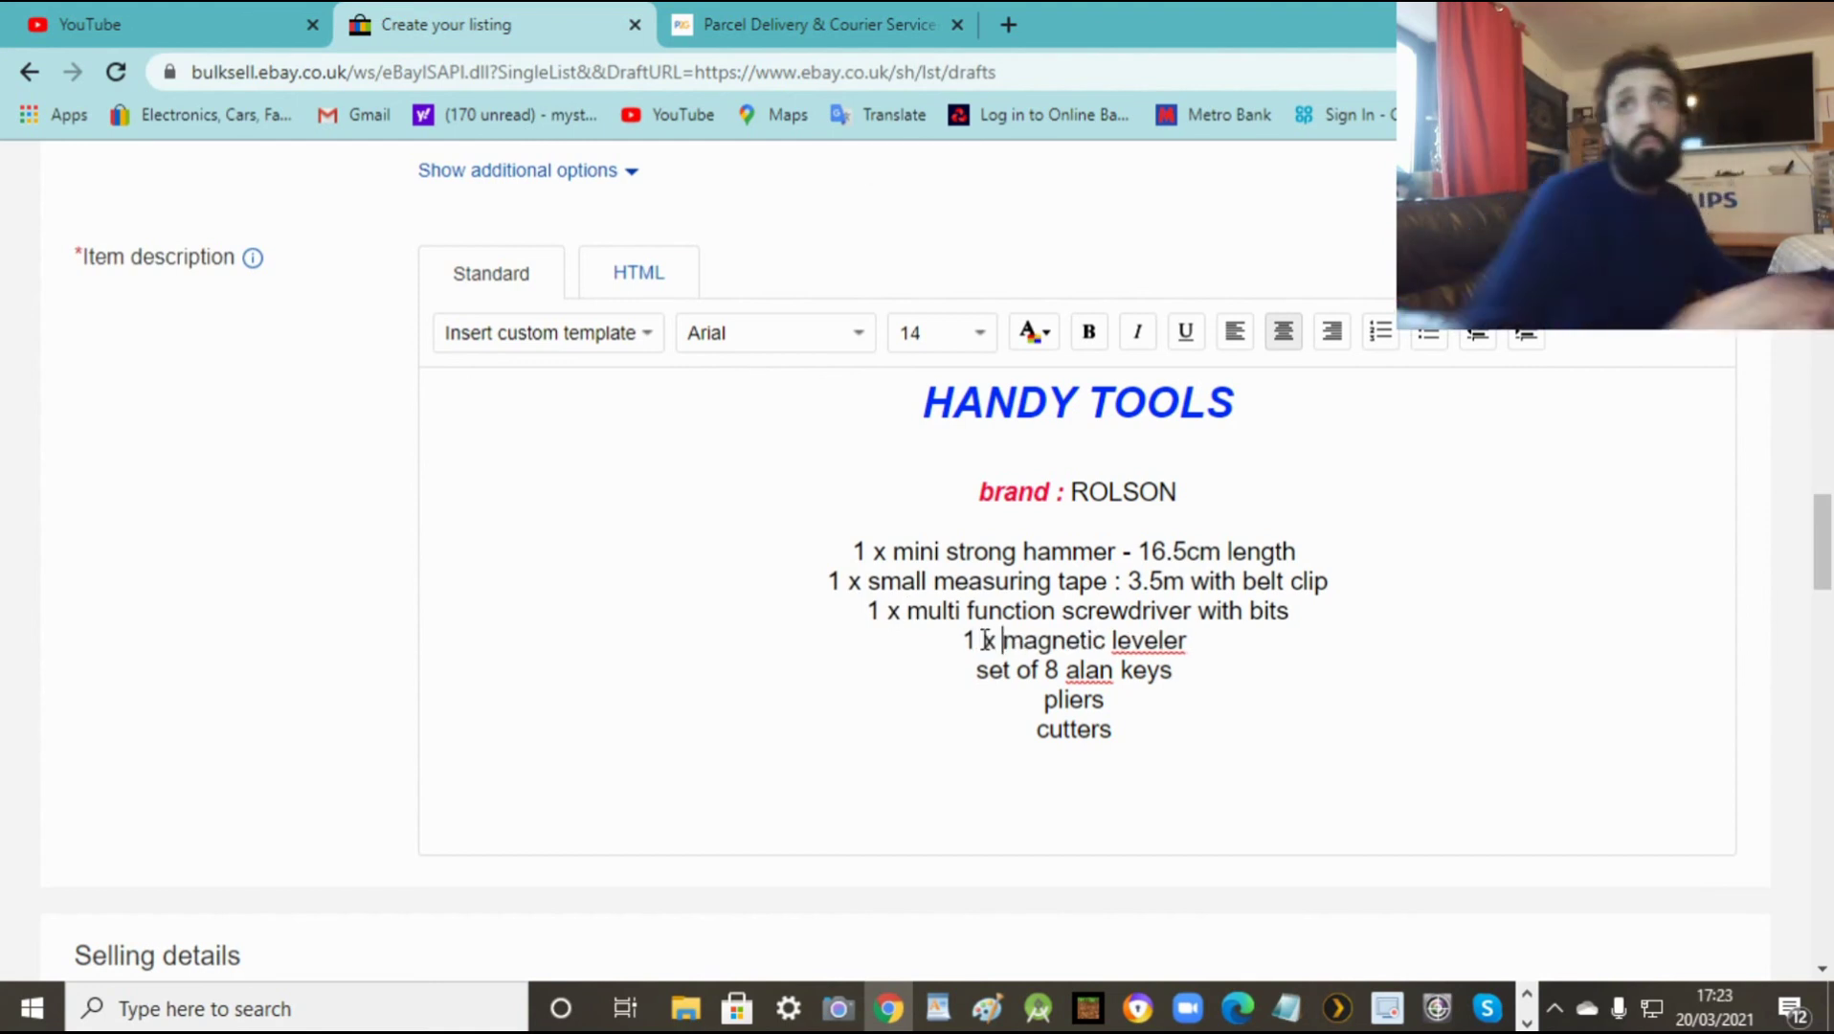
Step: Correct the flagged spellings in the description to "leveller" and "Alan" using the spell-check suggestions
right_click(1159, 640)
click(1241, 301)
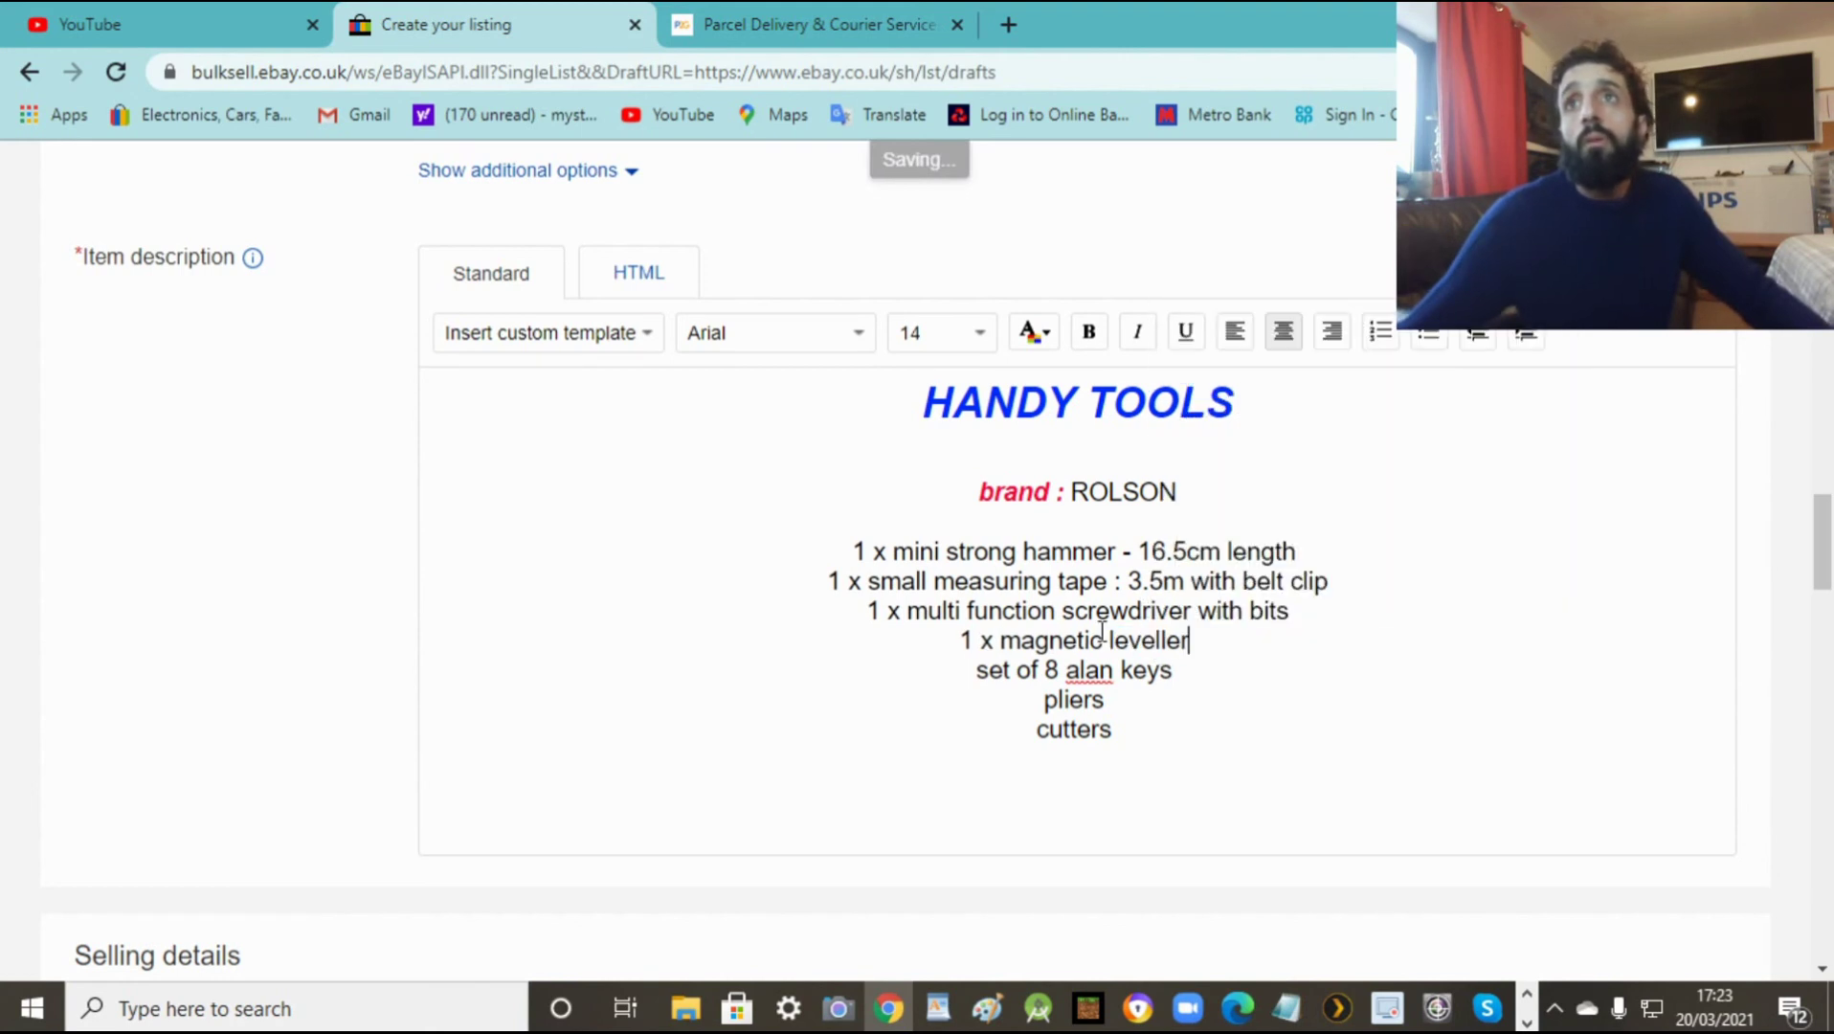
right_click(1082, 671)
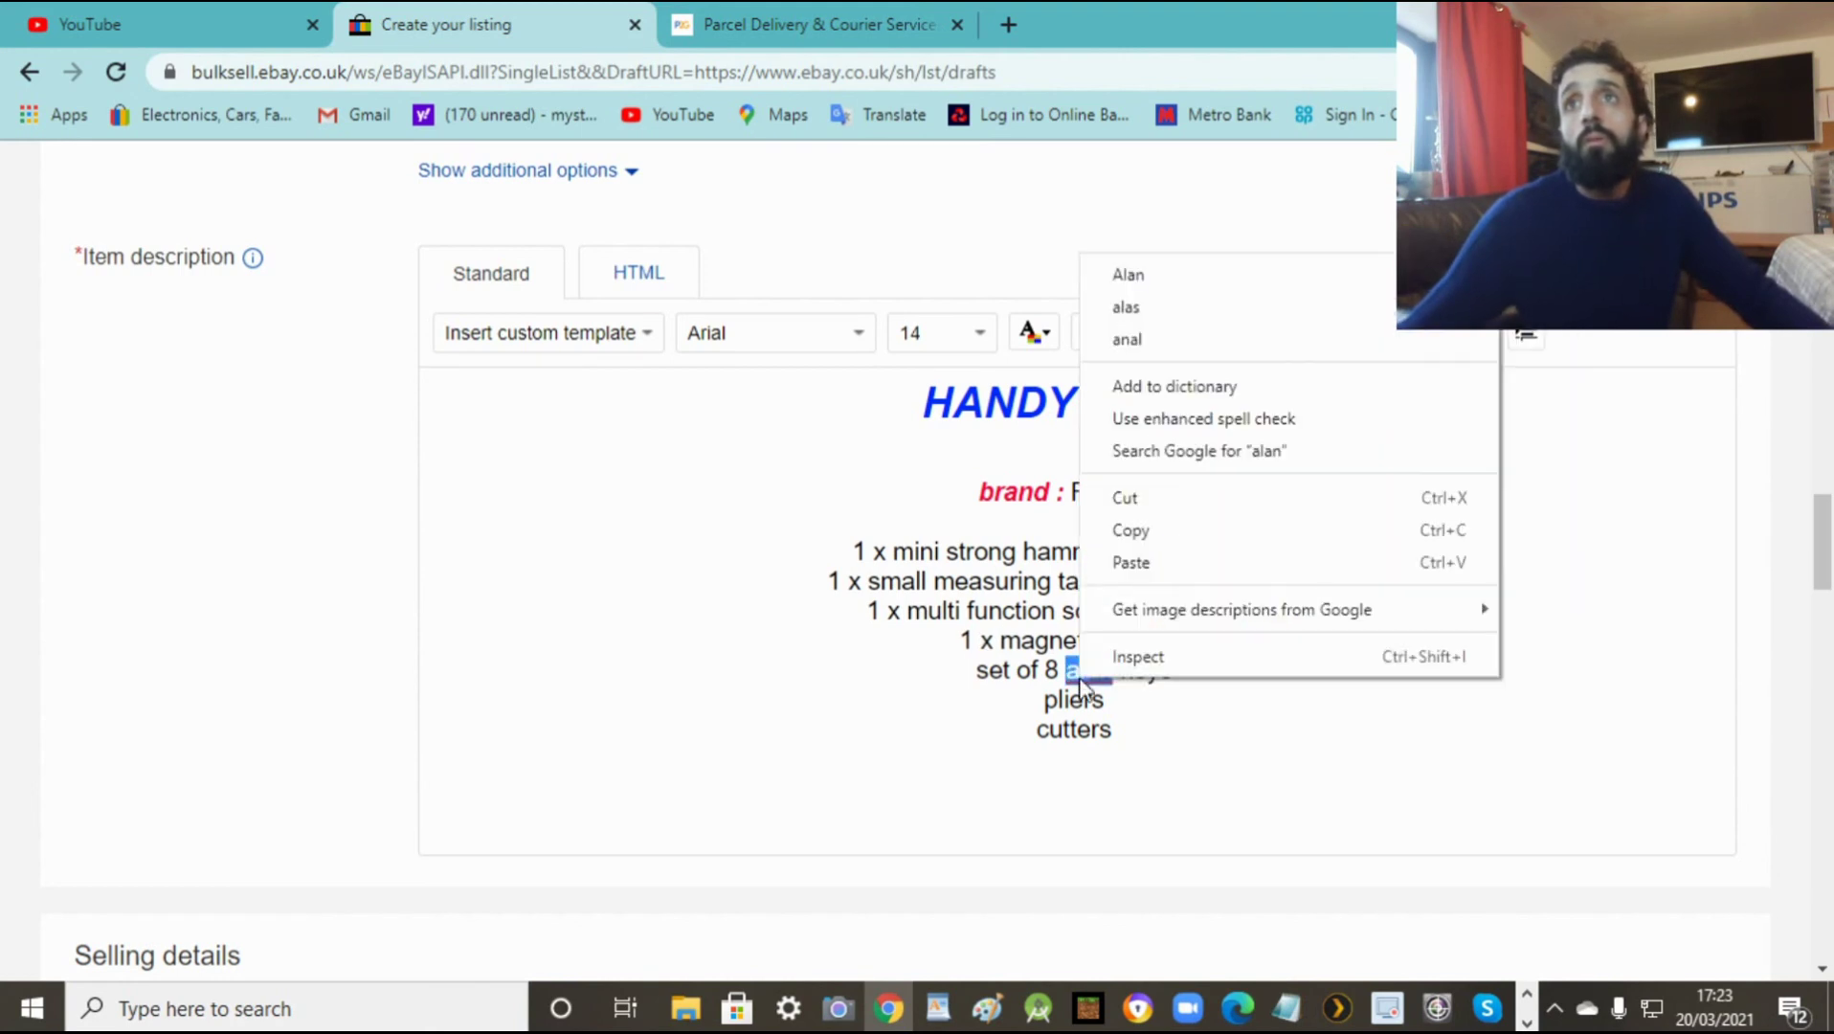
click(1181, 290)
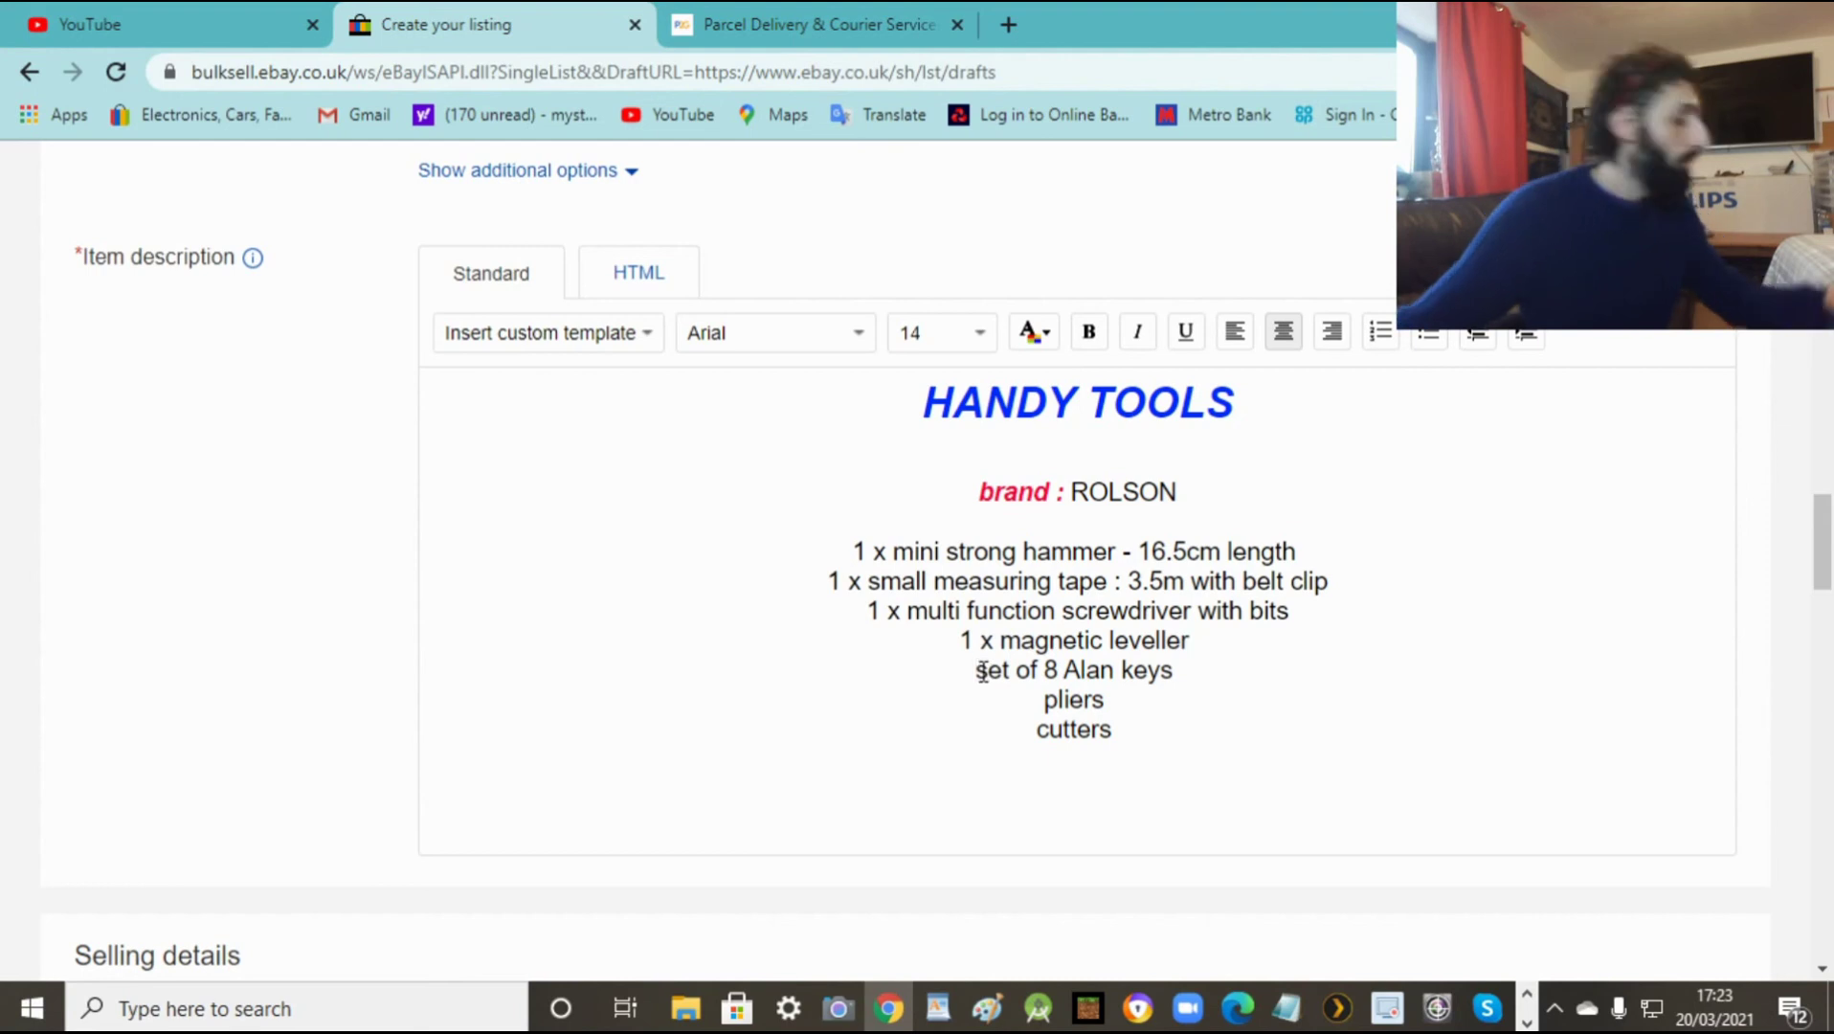
Step: Add "1 x" in front of the set of 8 Alan keys, pliers and cutters lines
text(1 x)
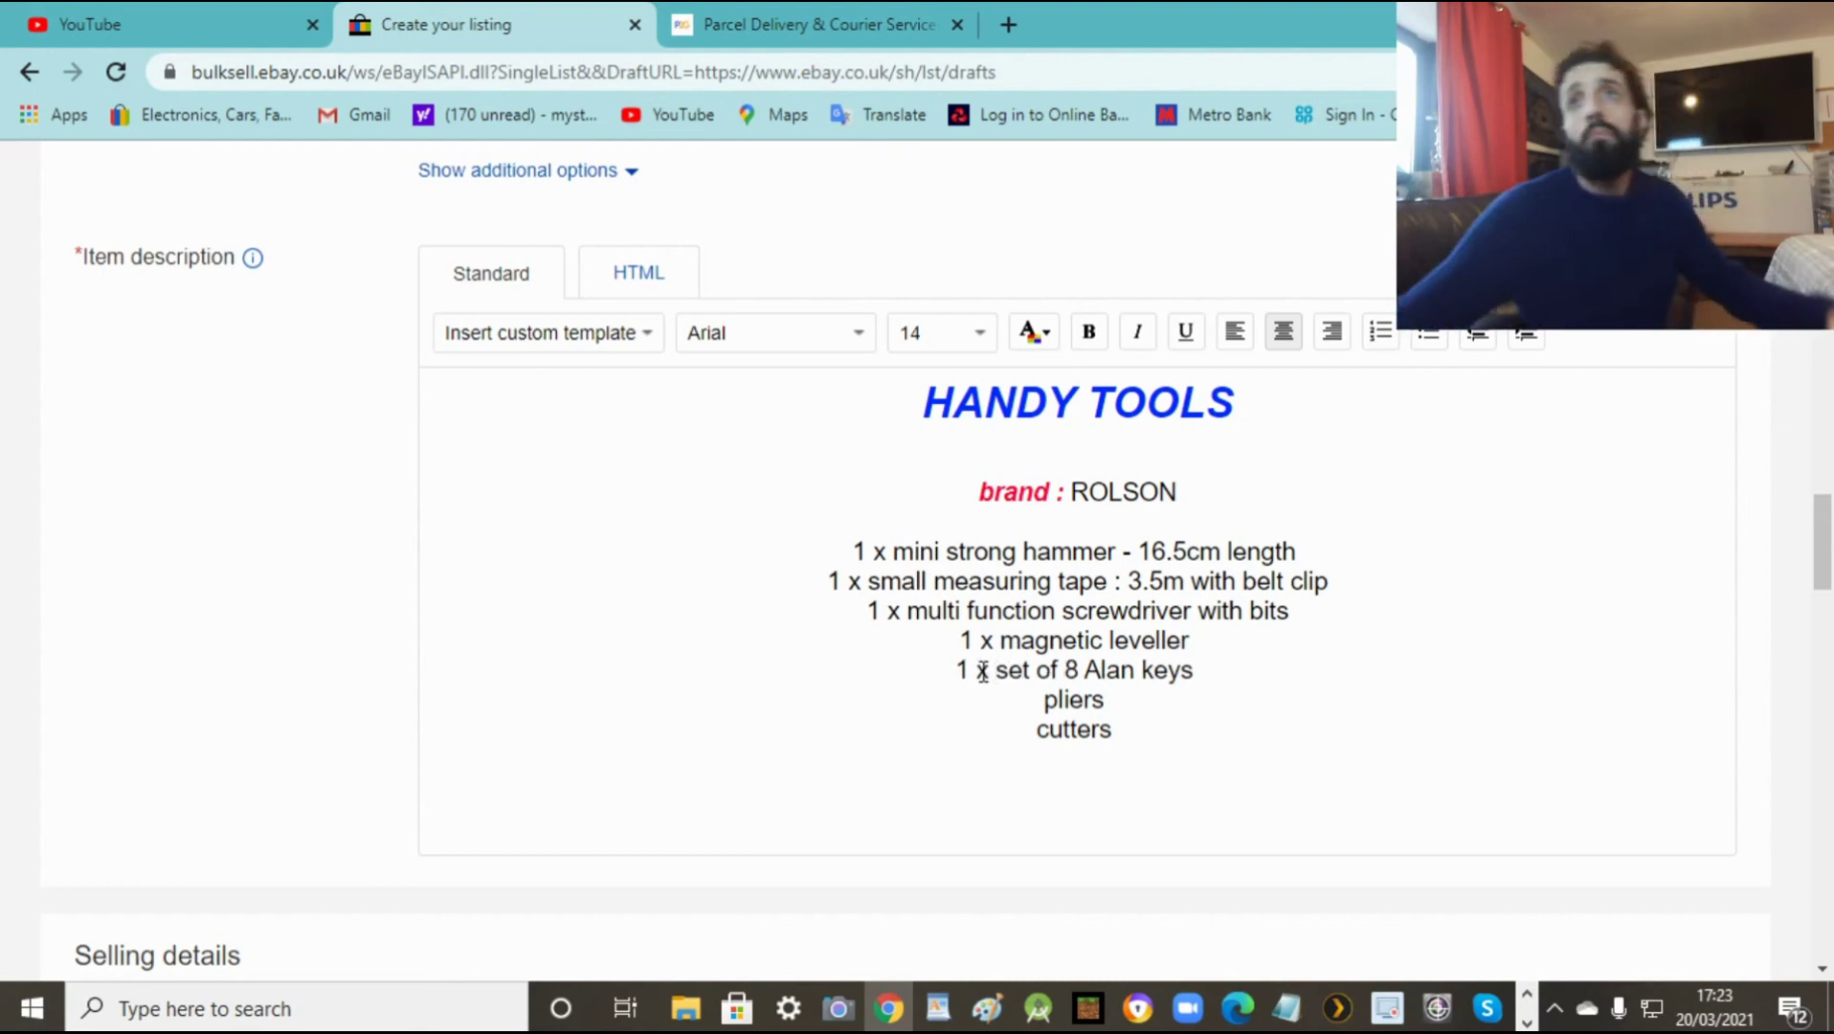
click(1038, 698)
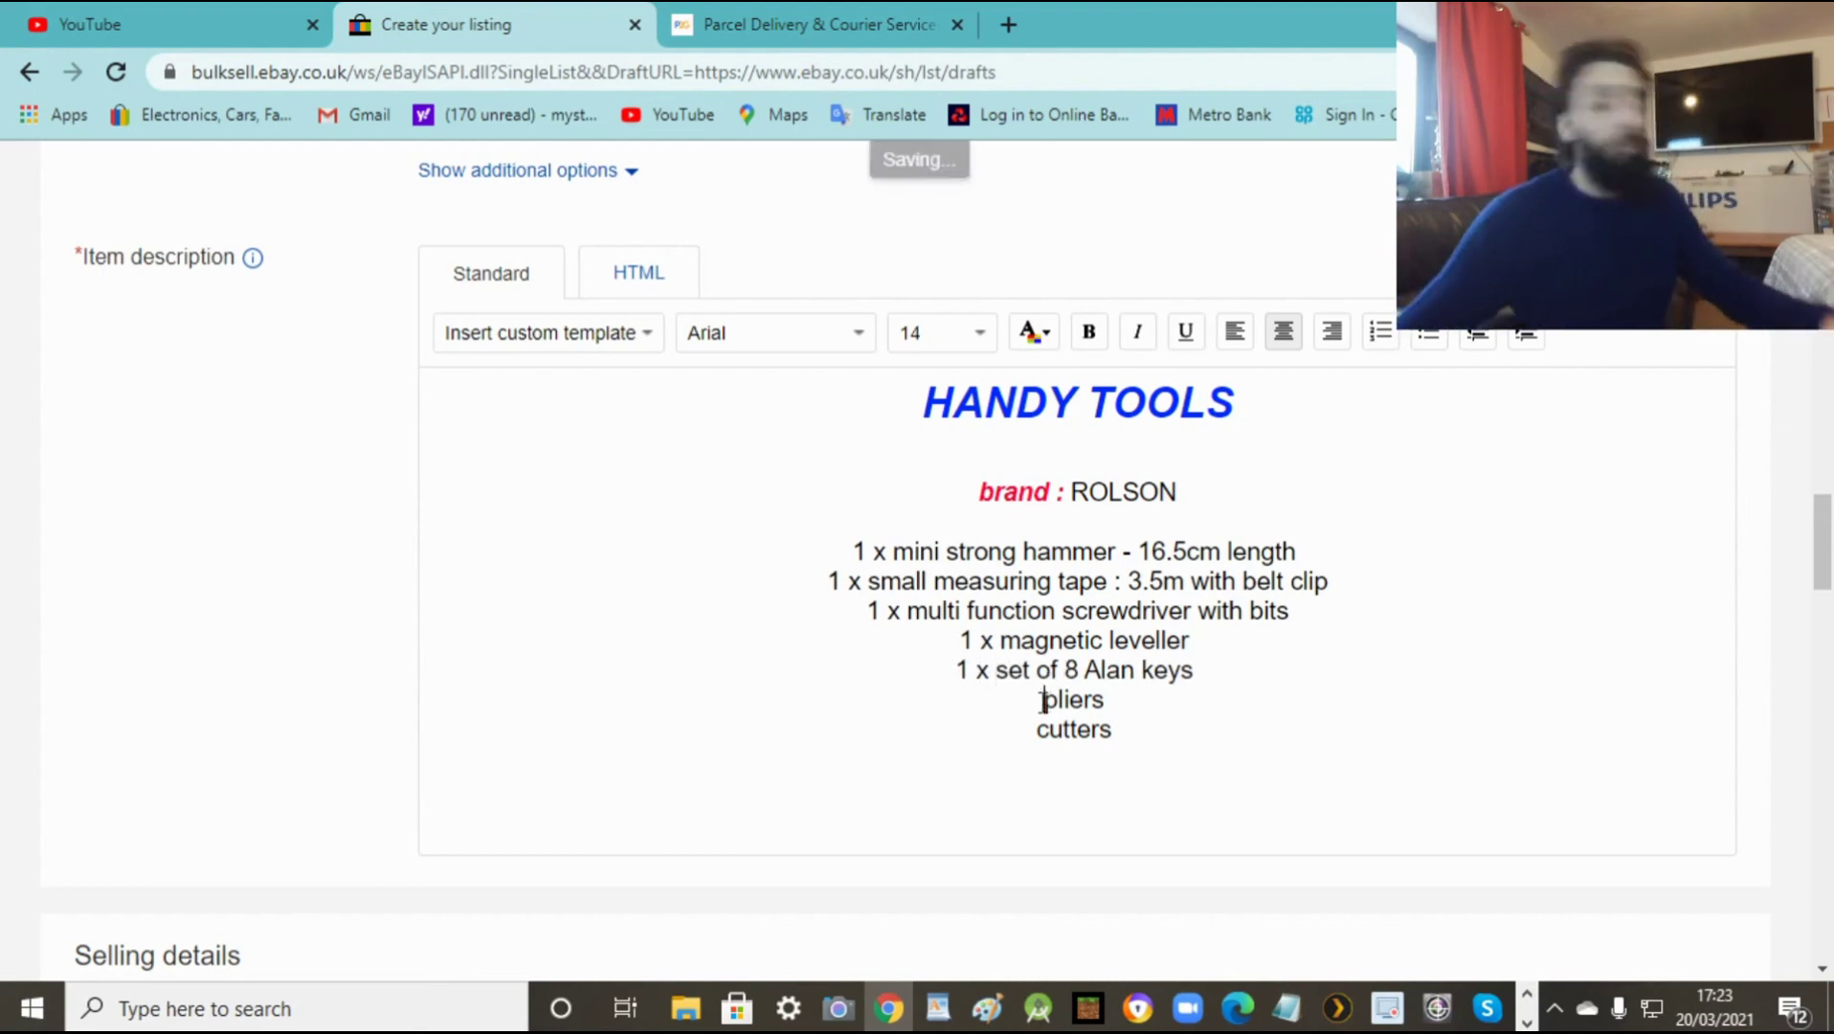
text(1 x)
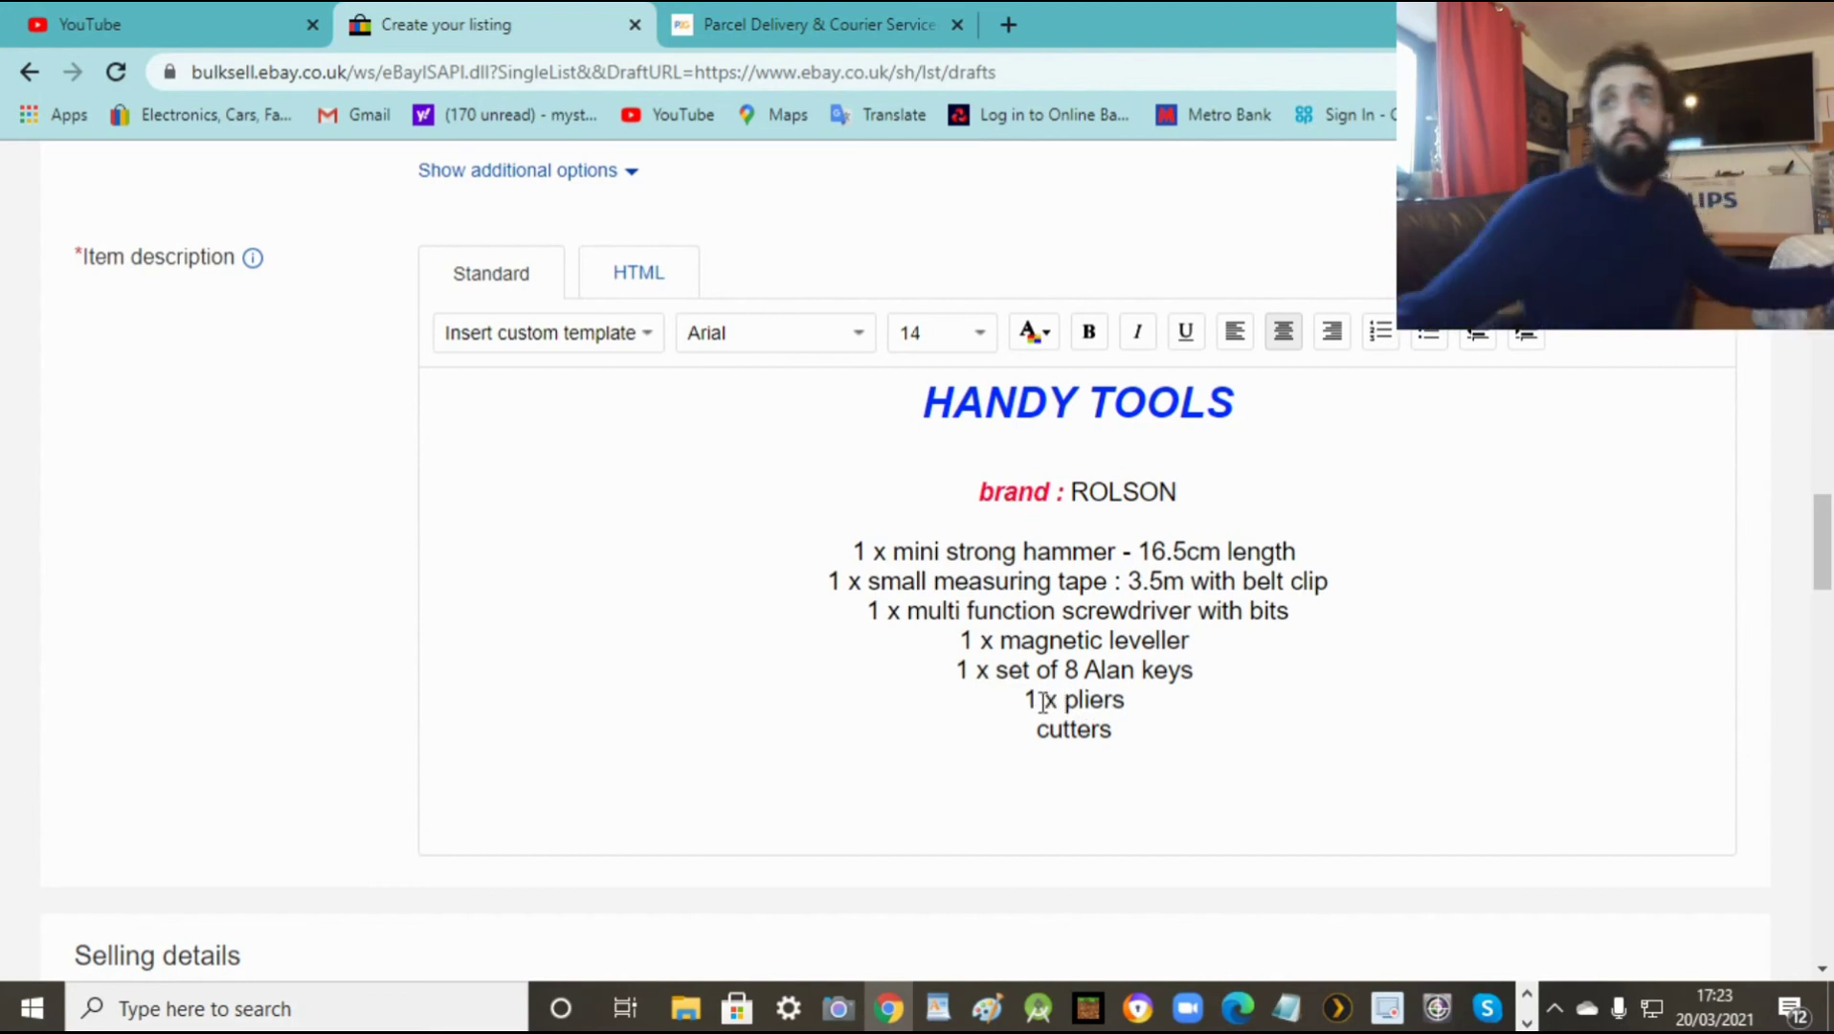
click(1039, 730)
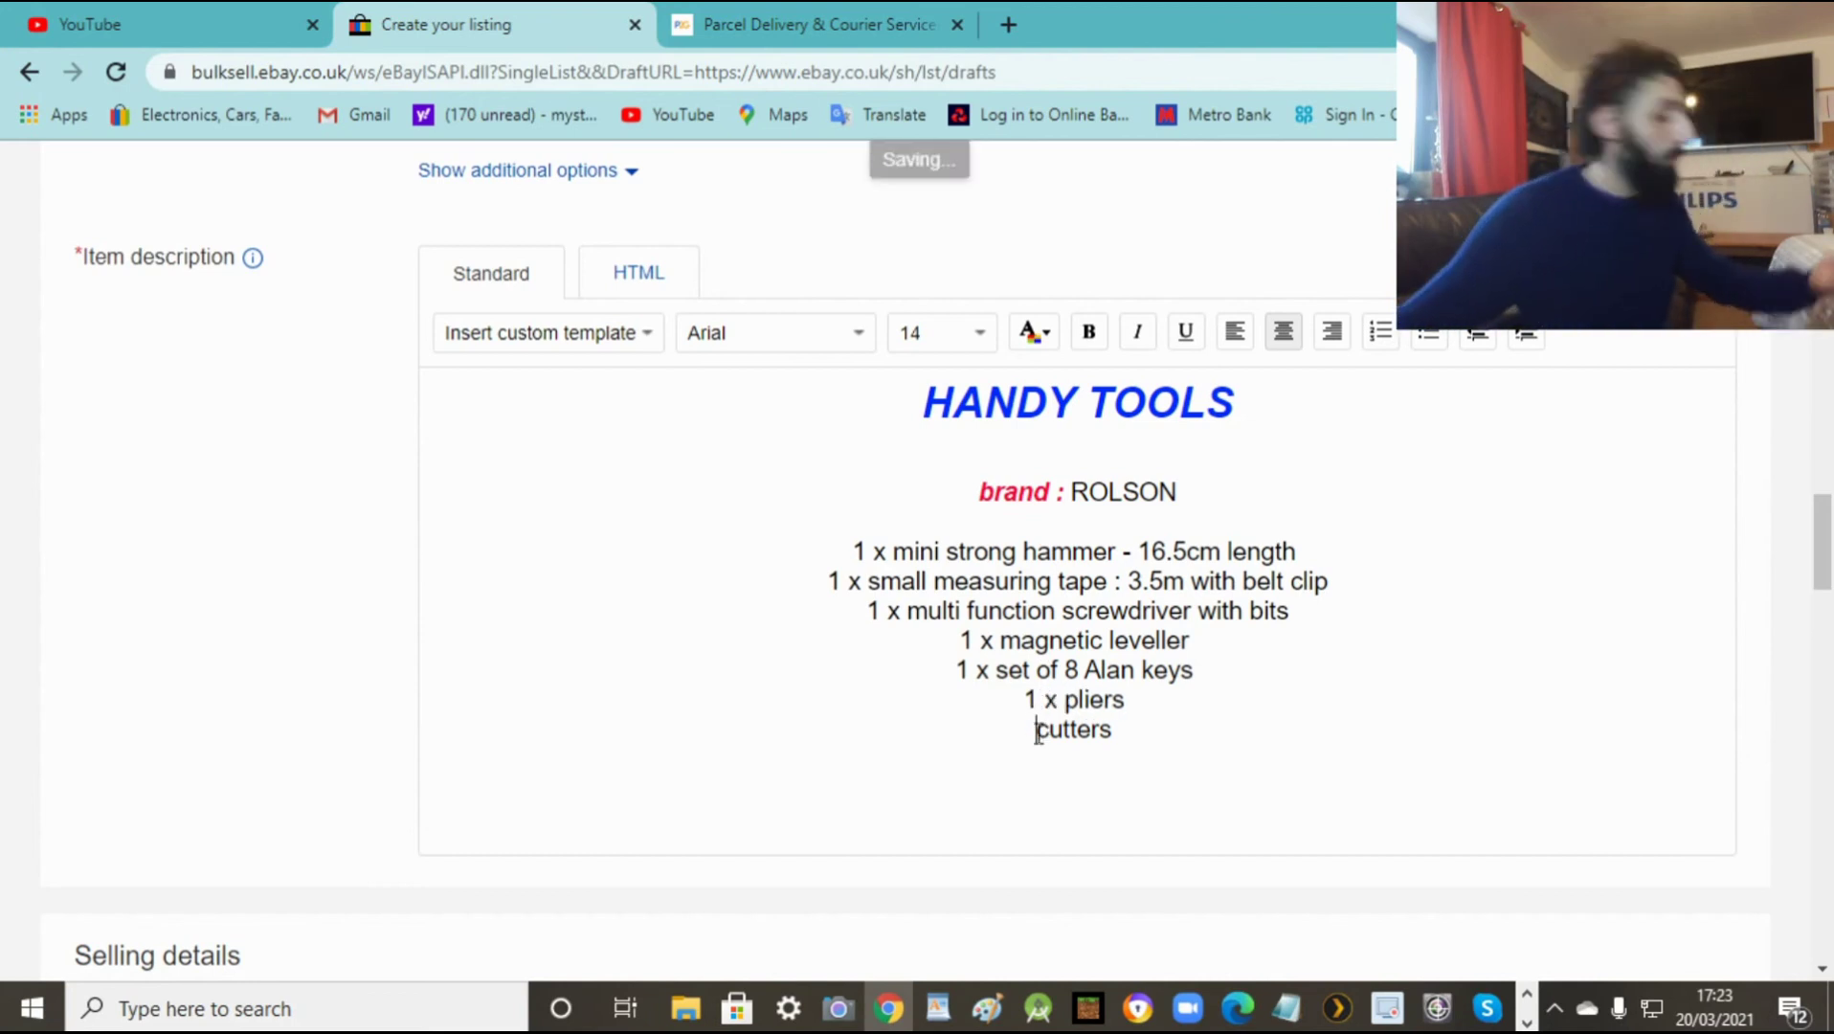
text(1 x)
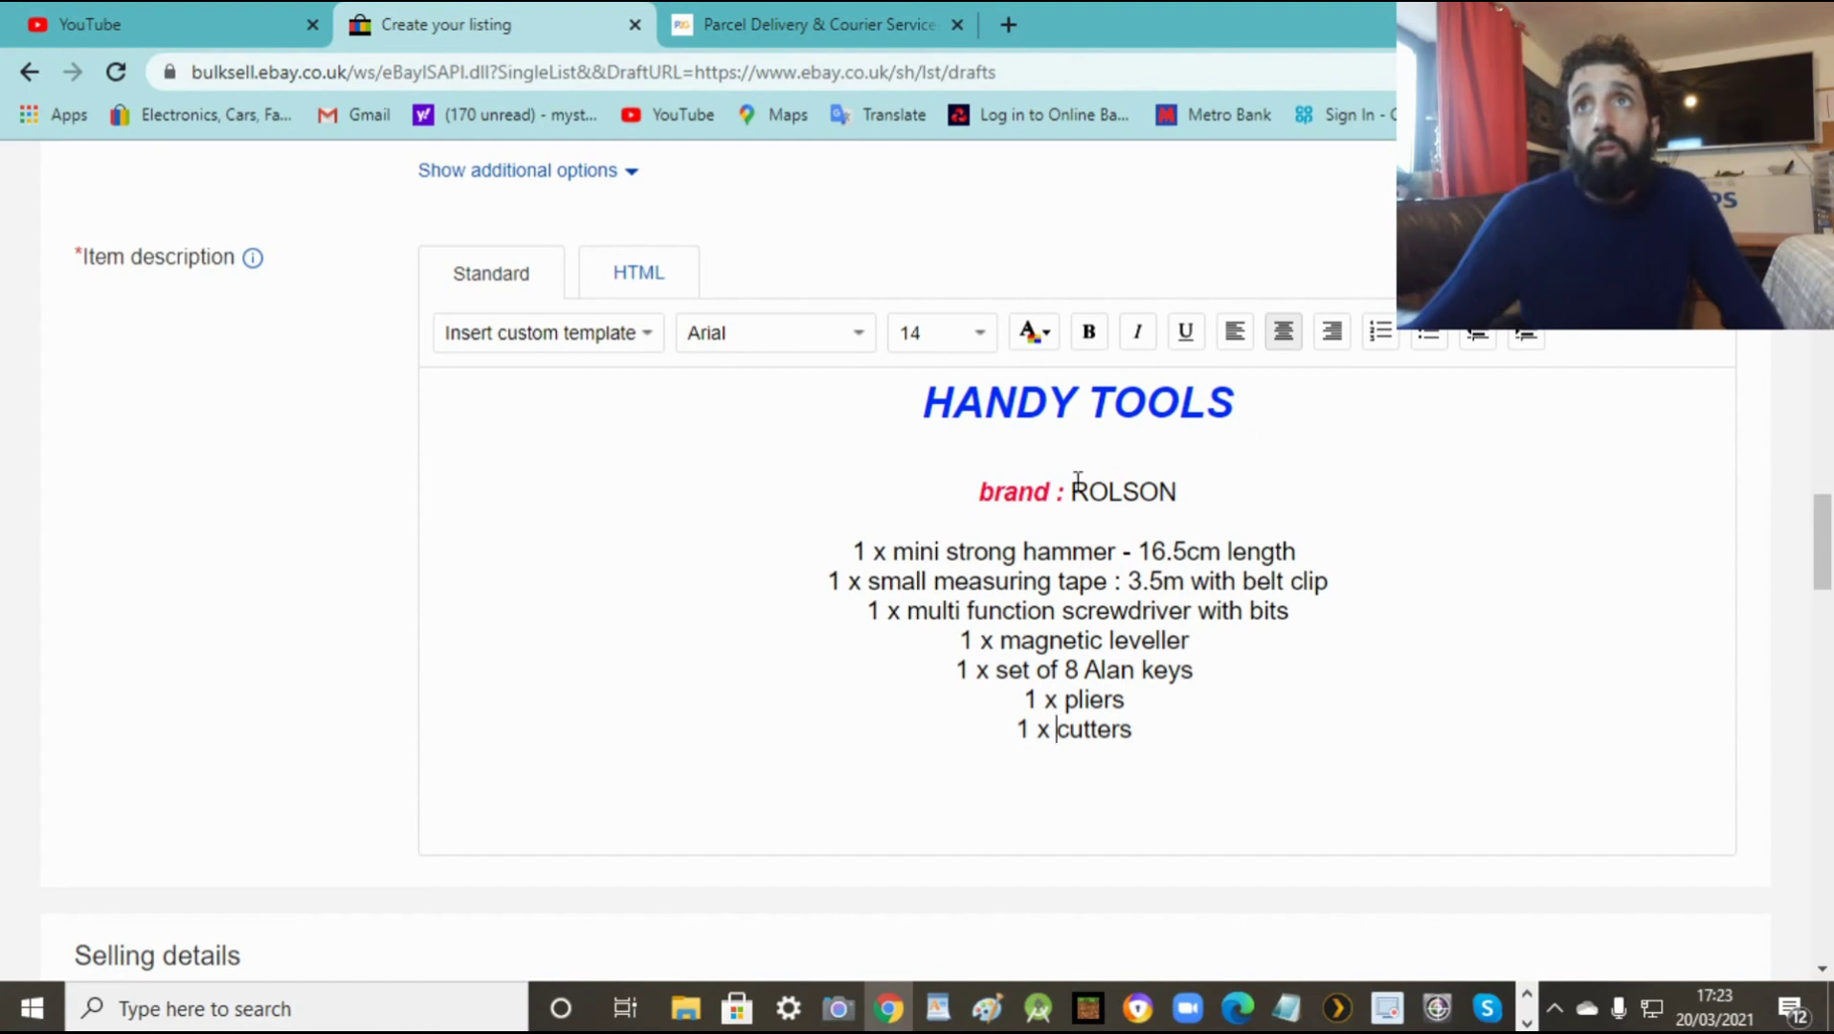
Step: Insert a blank line between each pair of tool lines in the description, from the hammer down to the cutters
click(1298, 553)
key(Return)
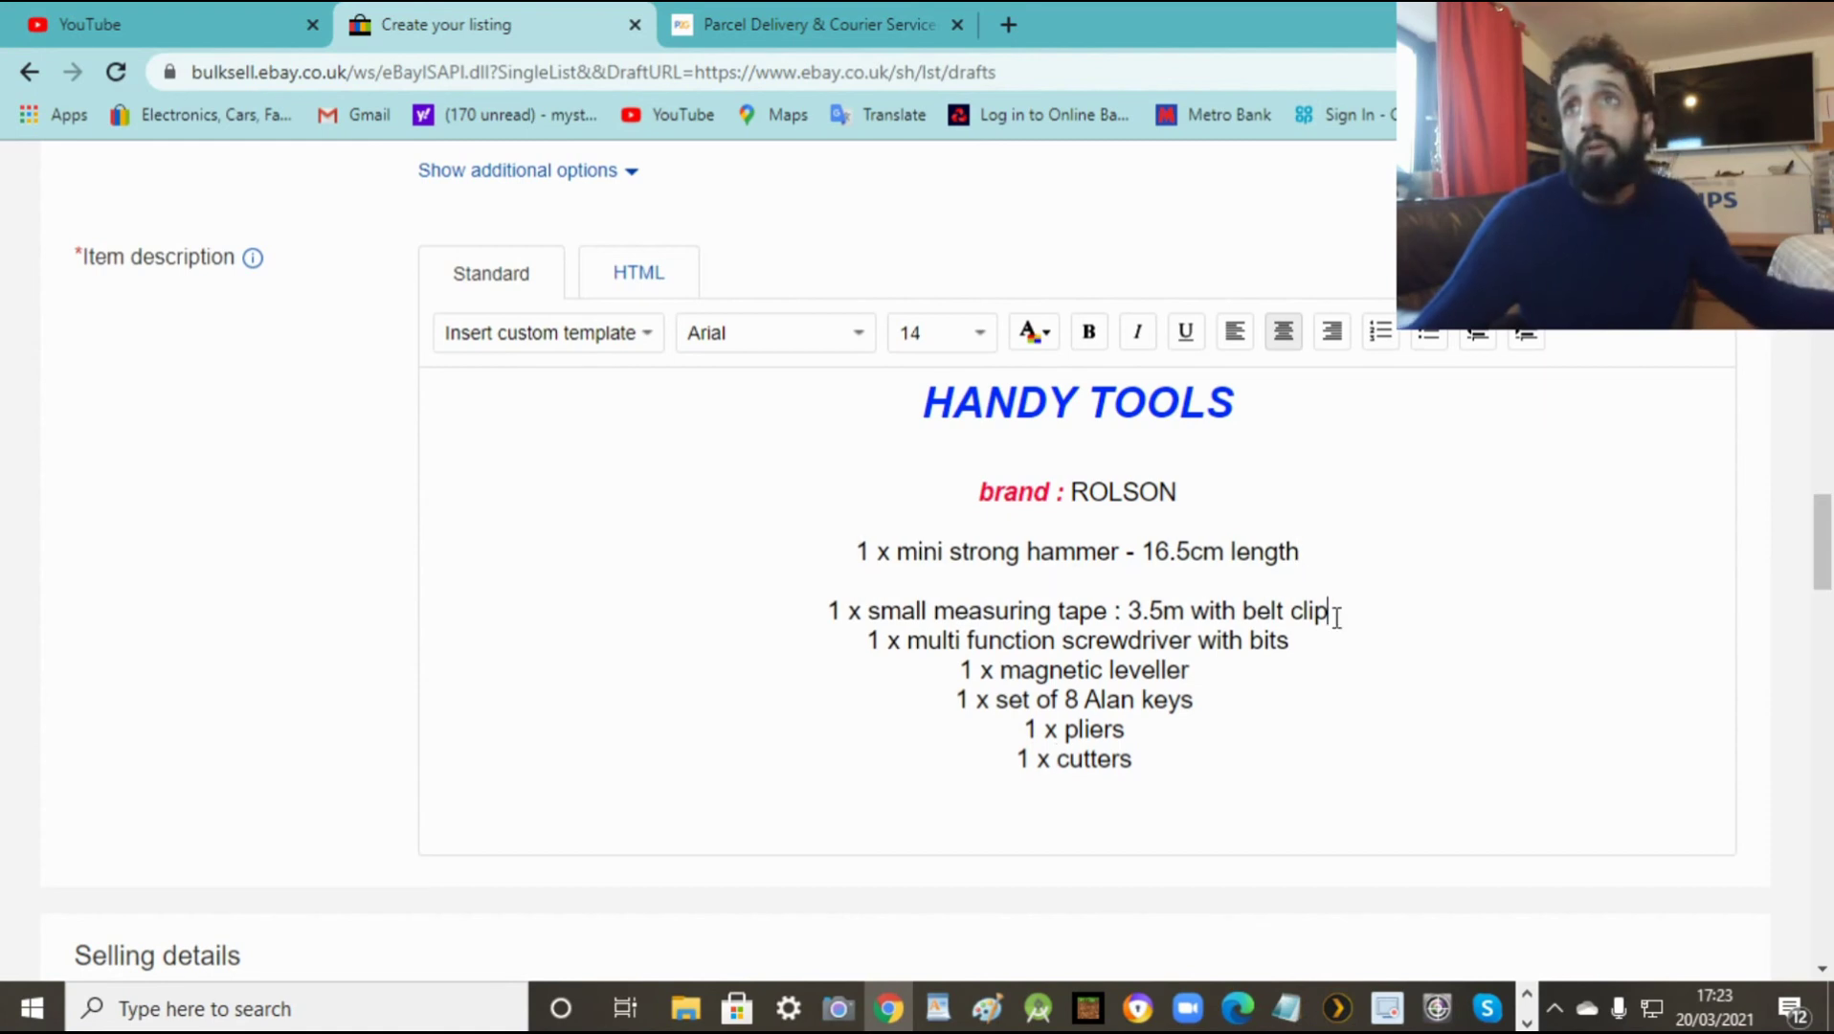
key(Return)
click(1299, 673)
key(Return)
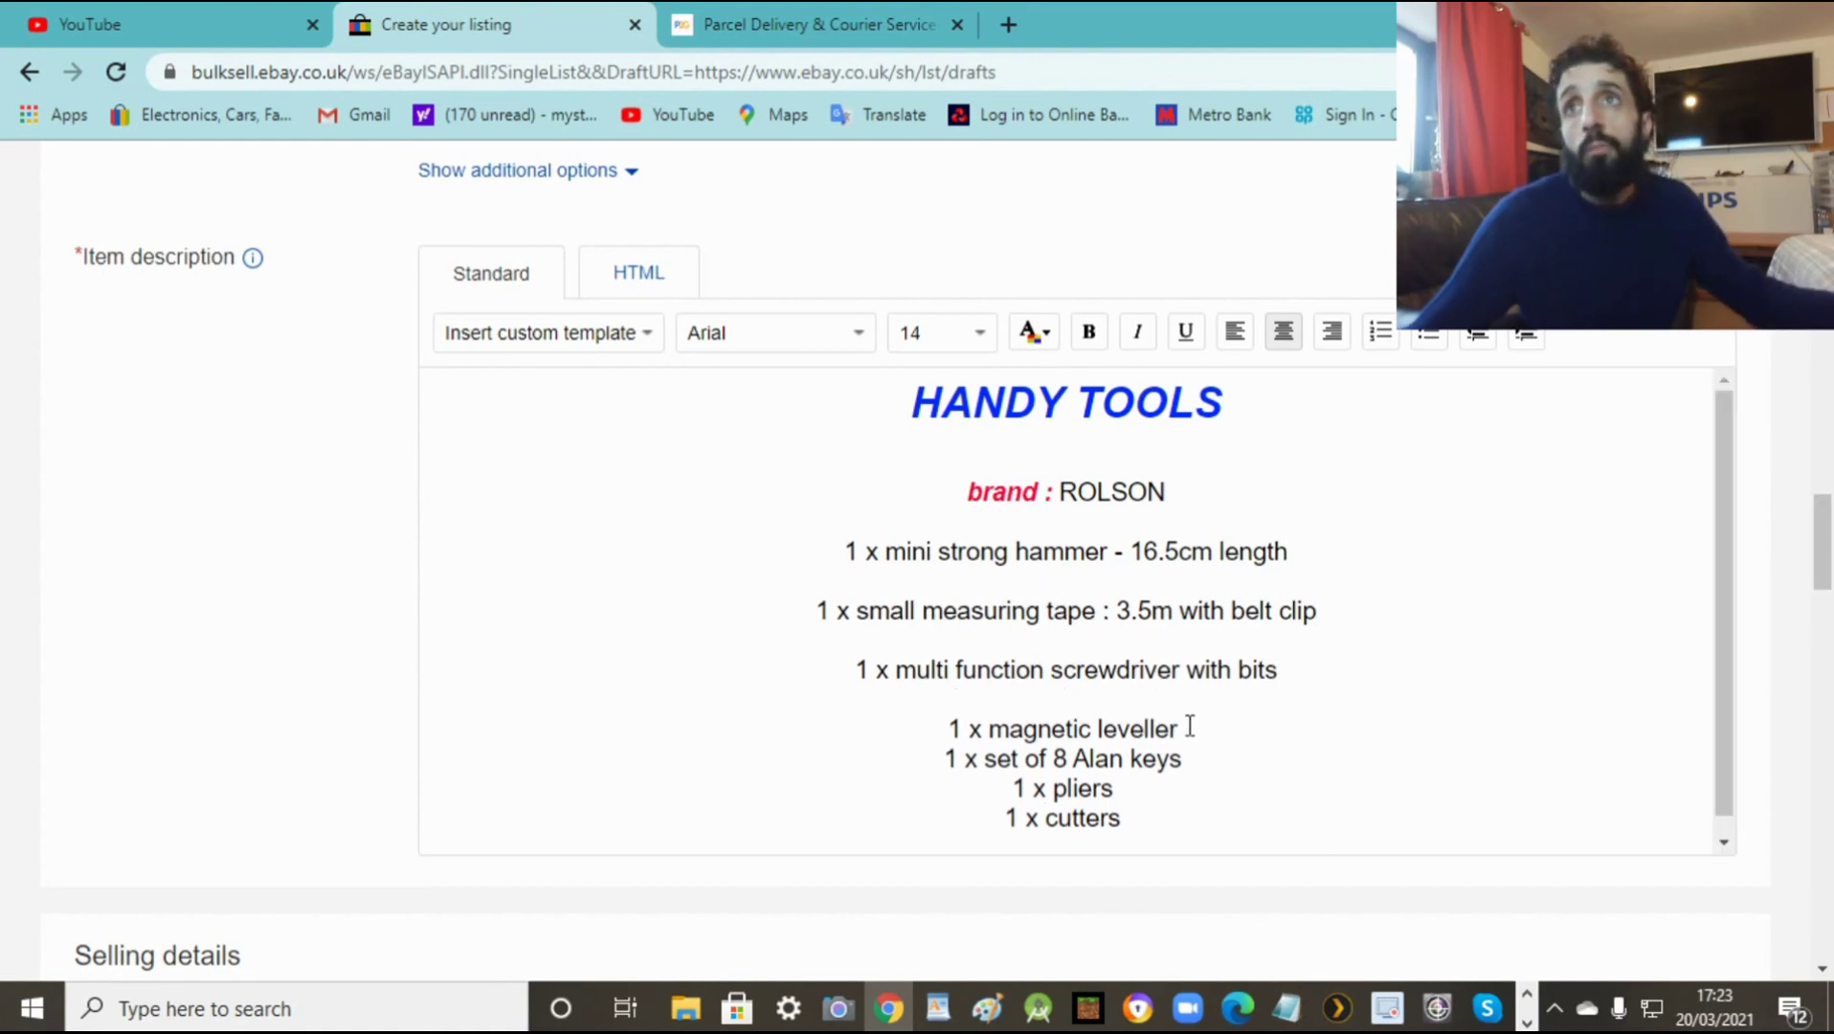
click(1183, 729)
key(Return)
click(1189, 788)
key(Return)
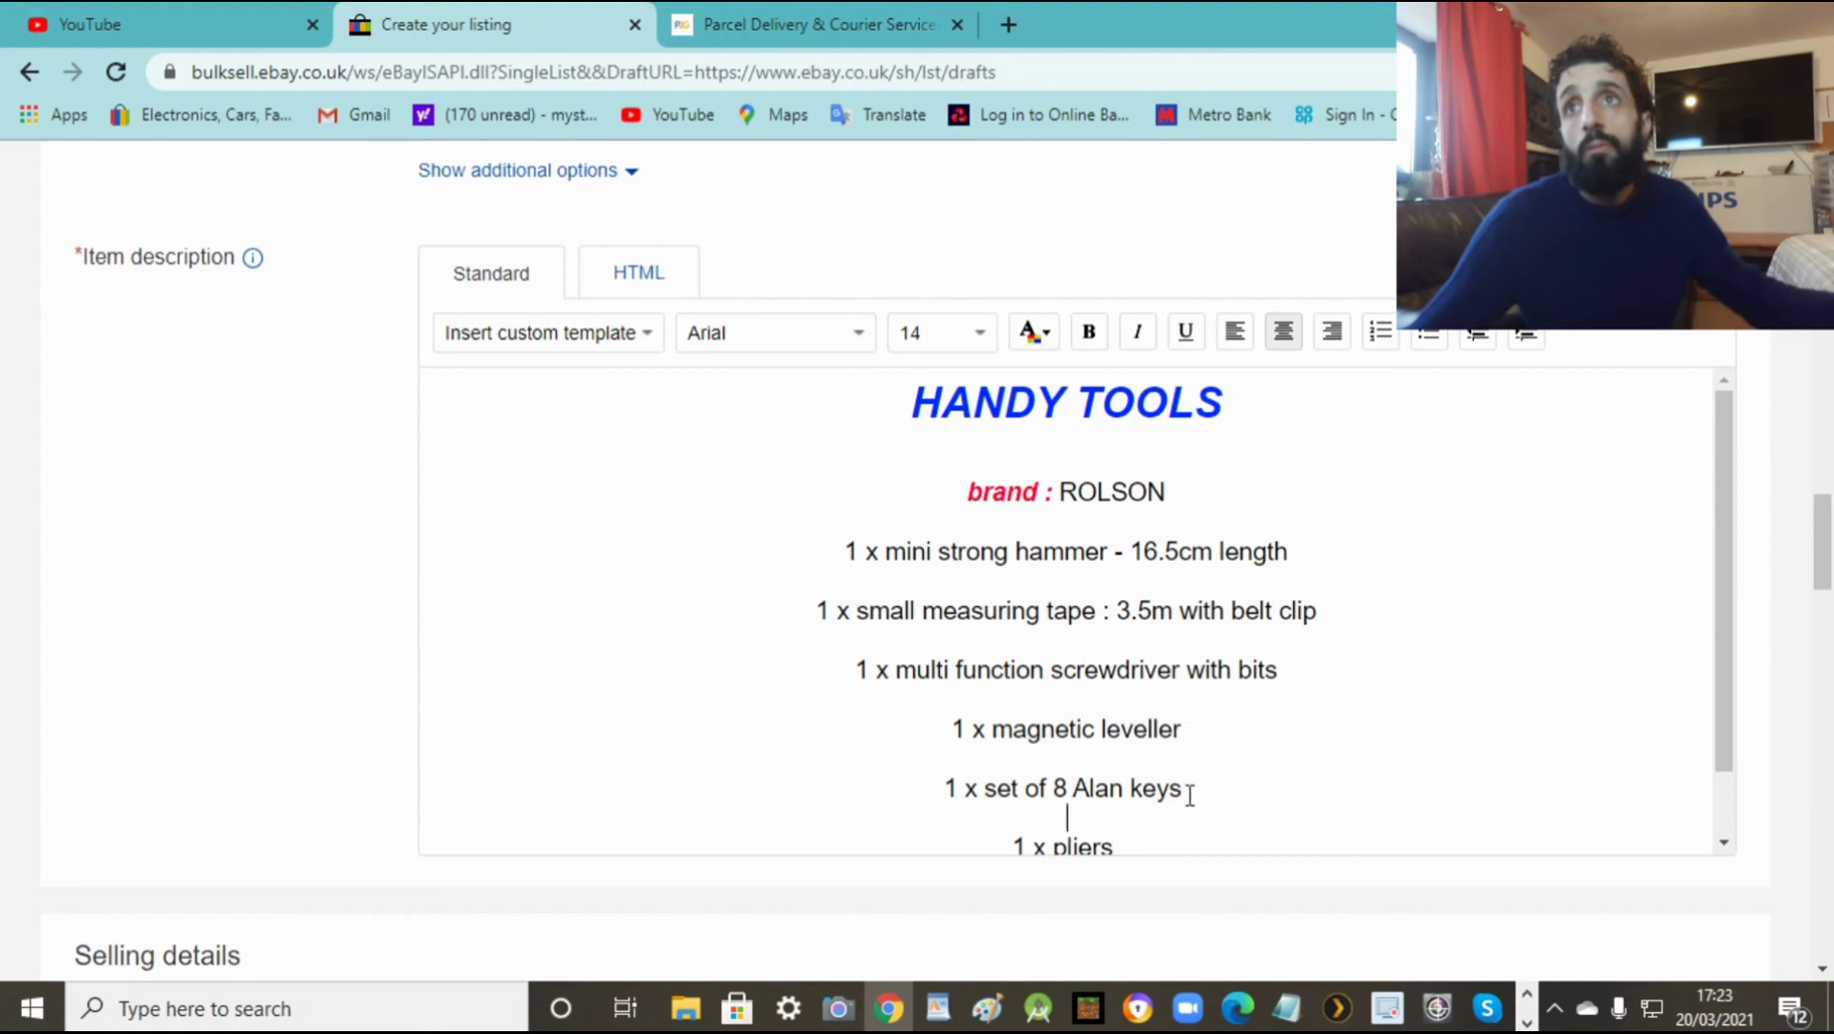
click(1117, 845)
key(Return)
scroll(1723, 679, down, 1)
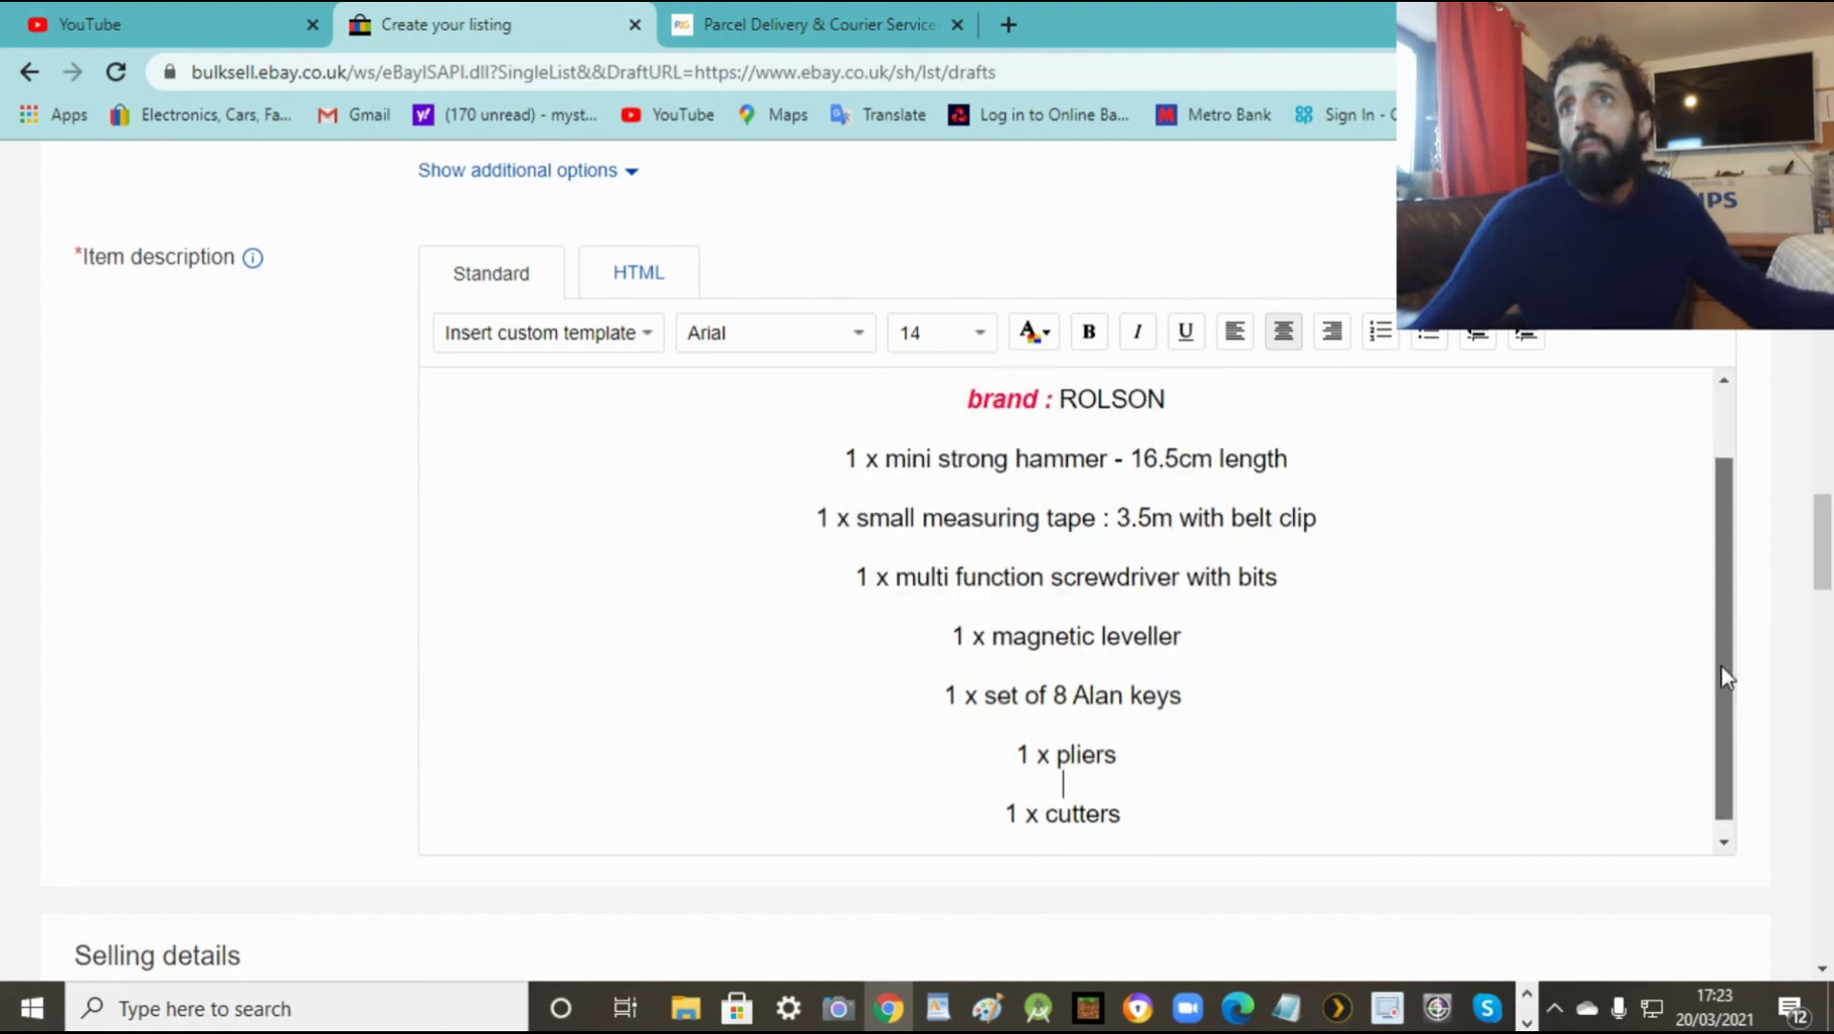
drag(1724, 561, 1700, 445)
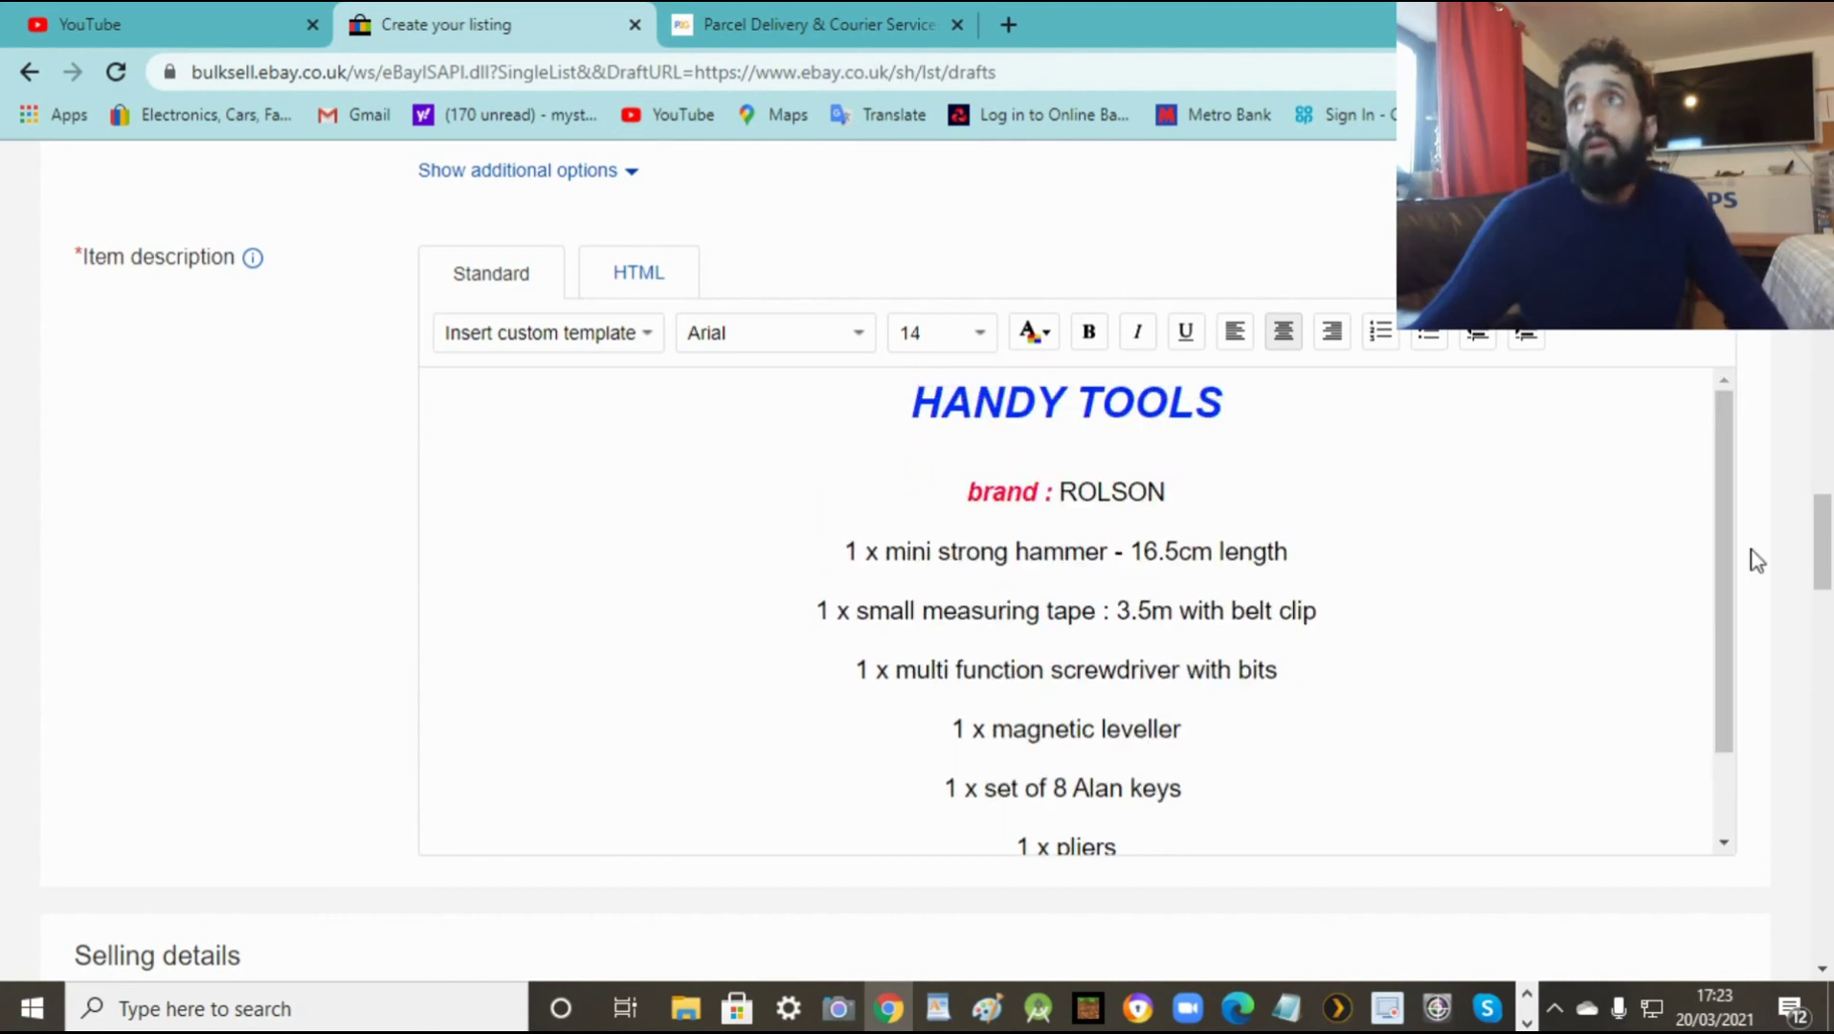
Step: Review the selling and delivery details, preview the tools bundle listing including its description, and close the preview
drag(1824, 549, 1831, 624)
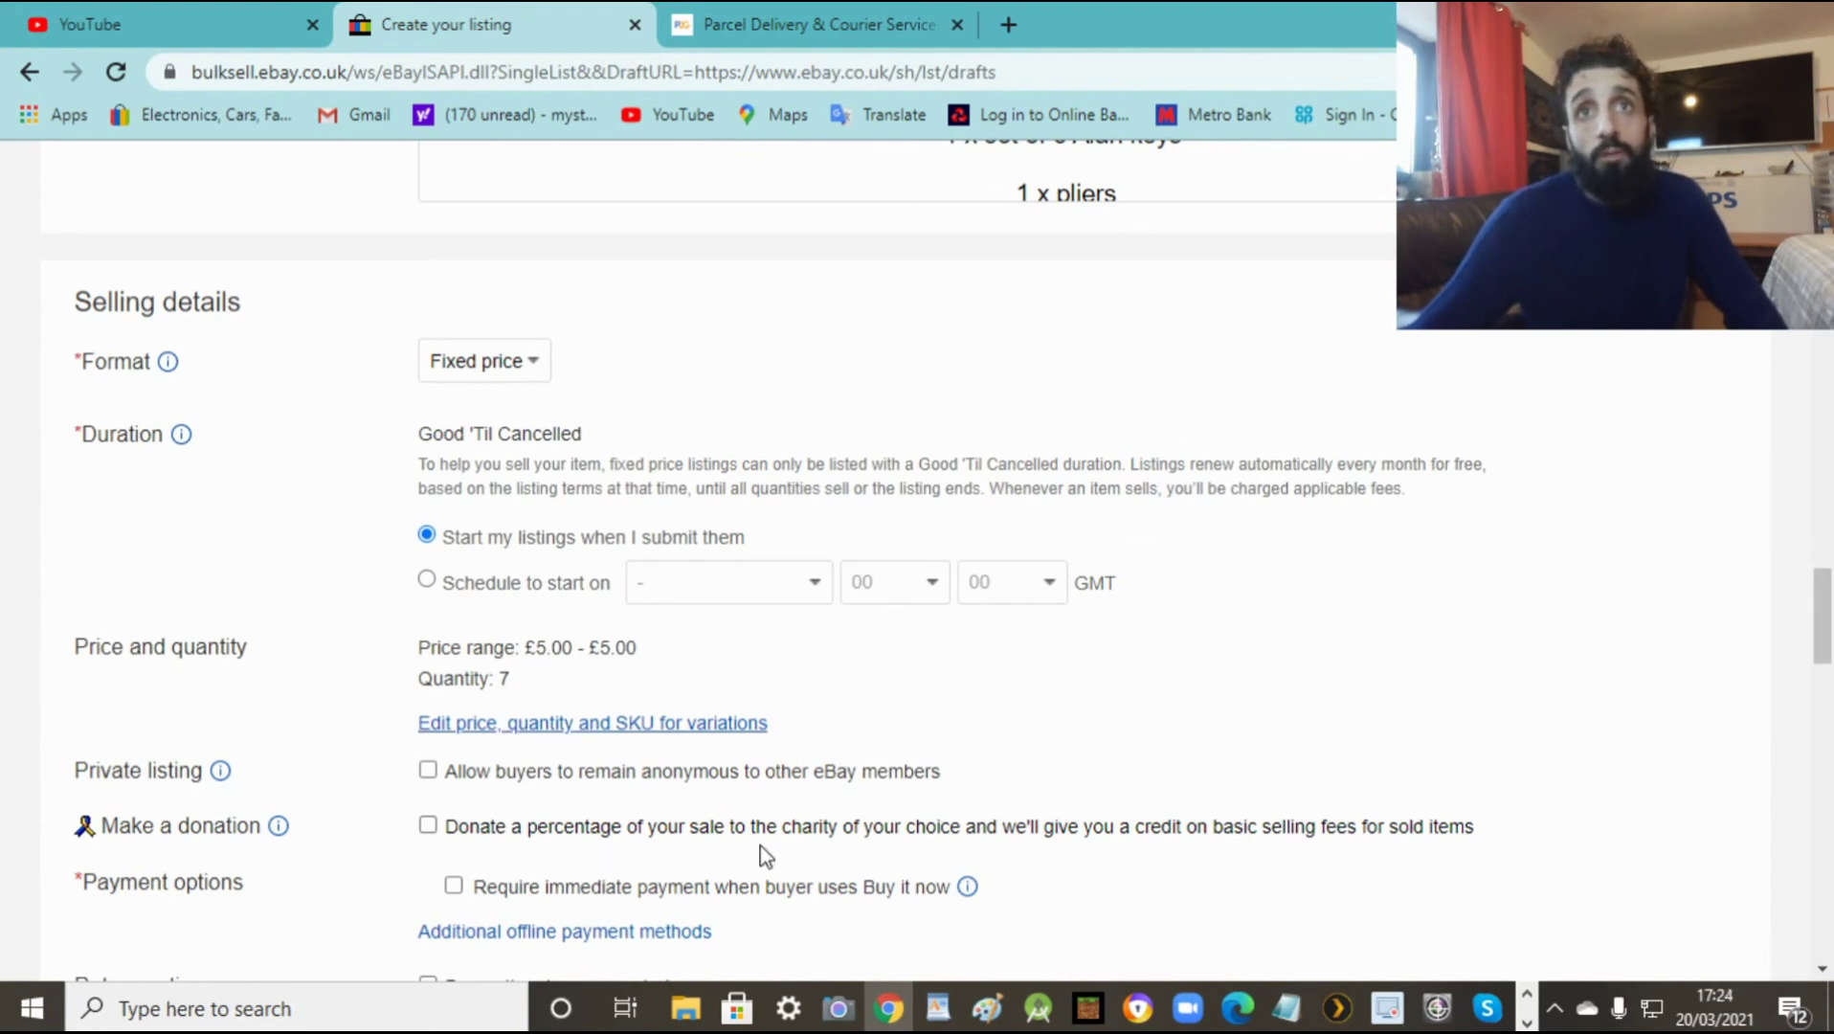
drag(1824, 591, 1825, 706)
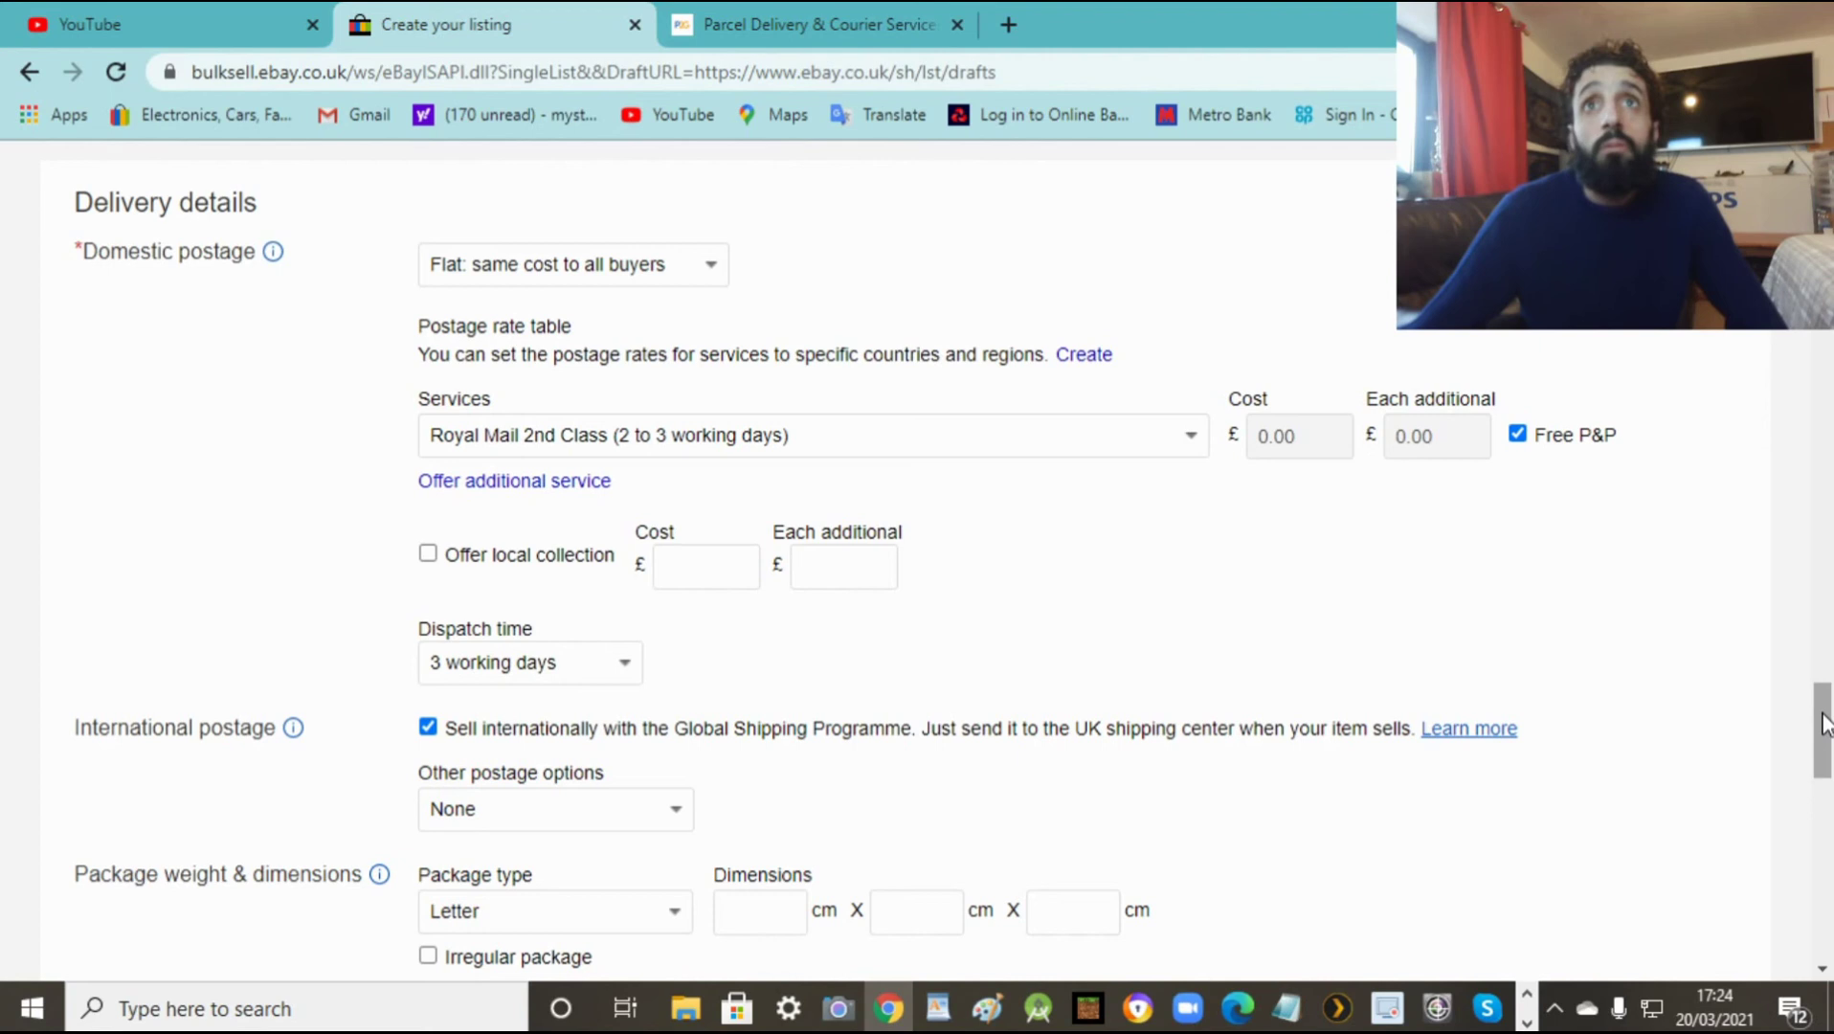
drag(1822, 725, 1822, 791)
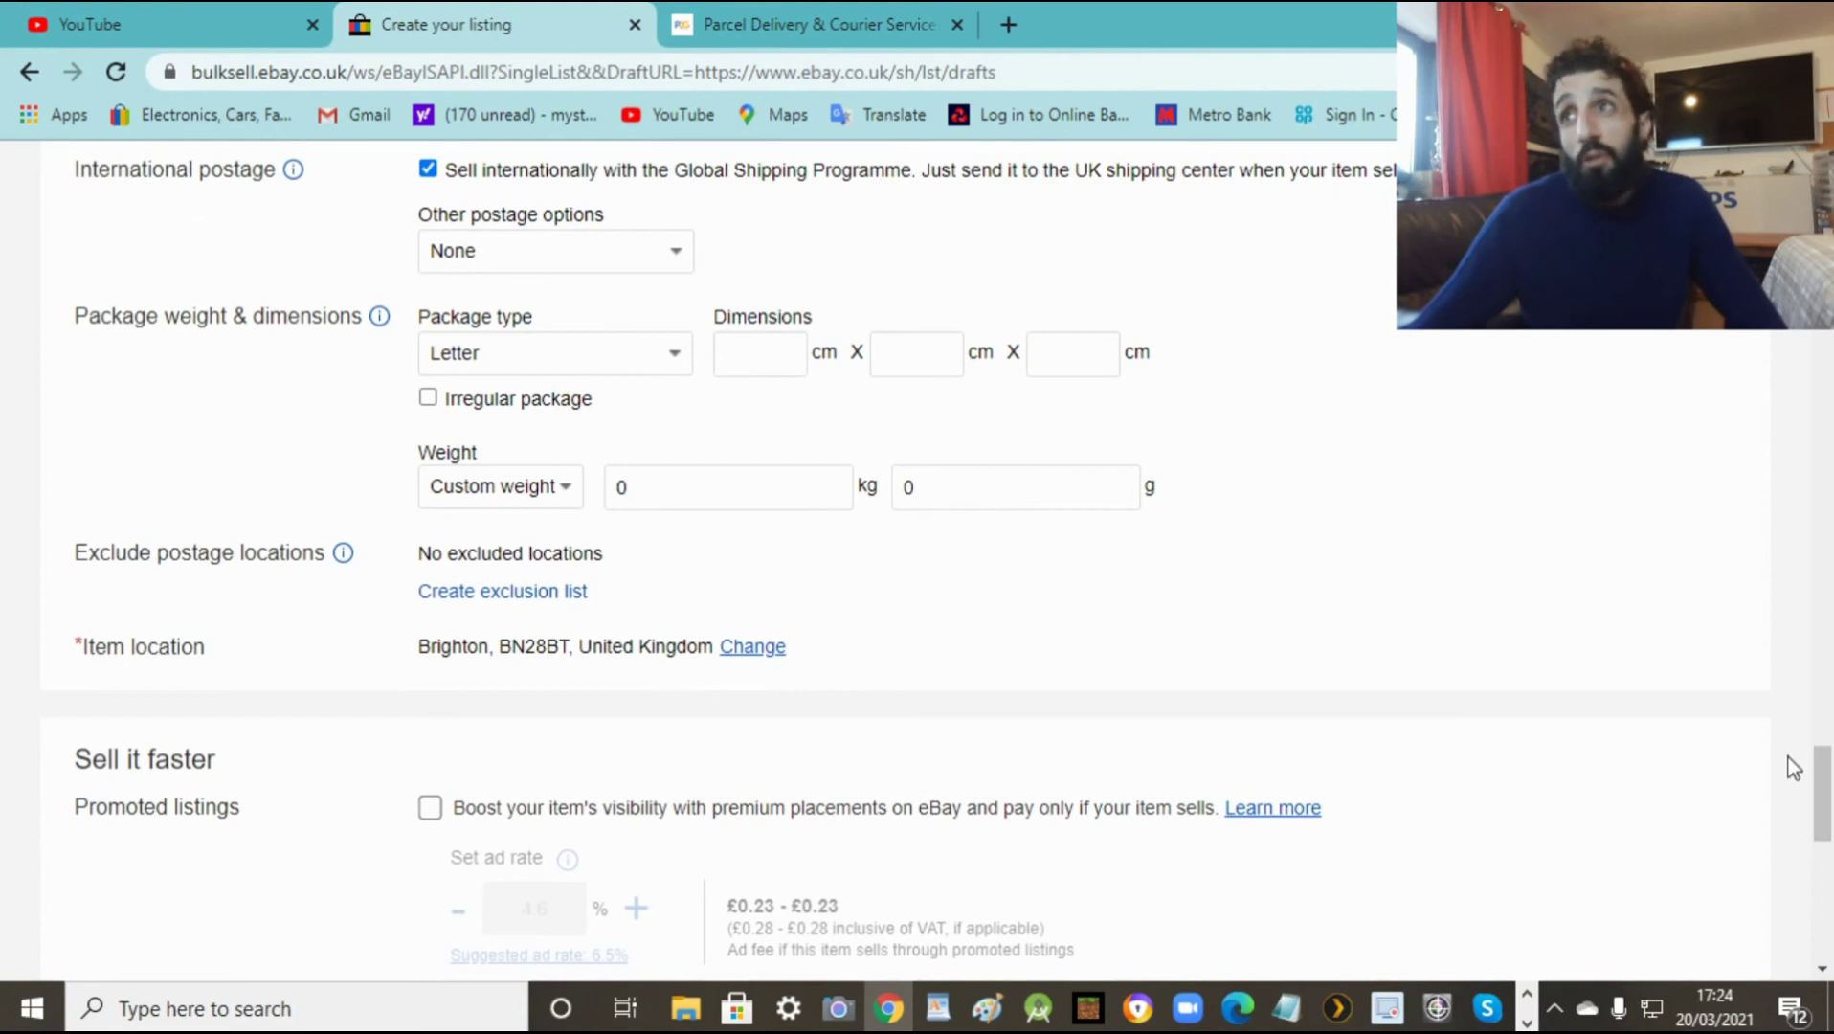
drag(1822, 802, 1830, 911)
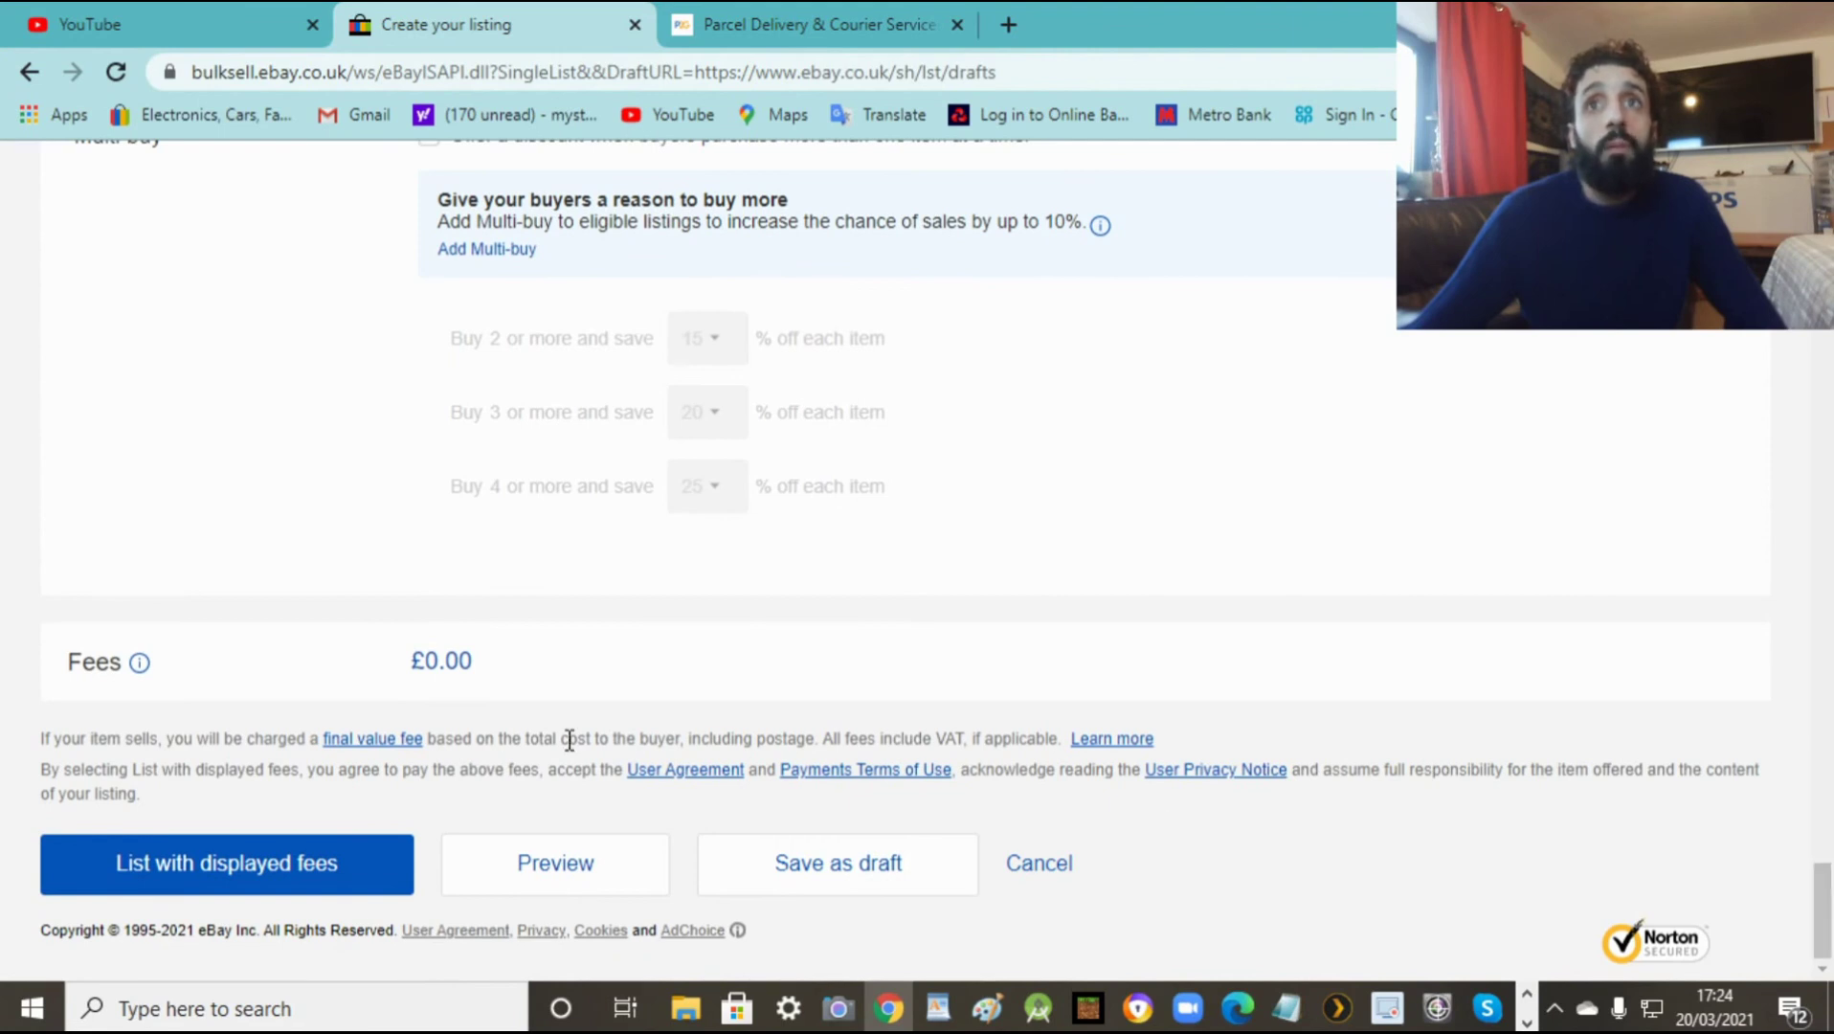
click(557, 865)
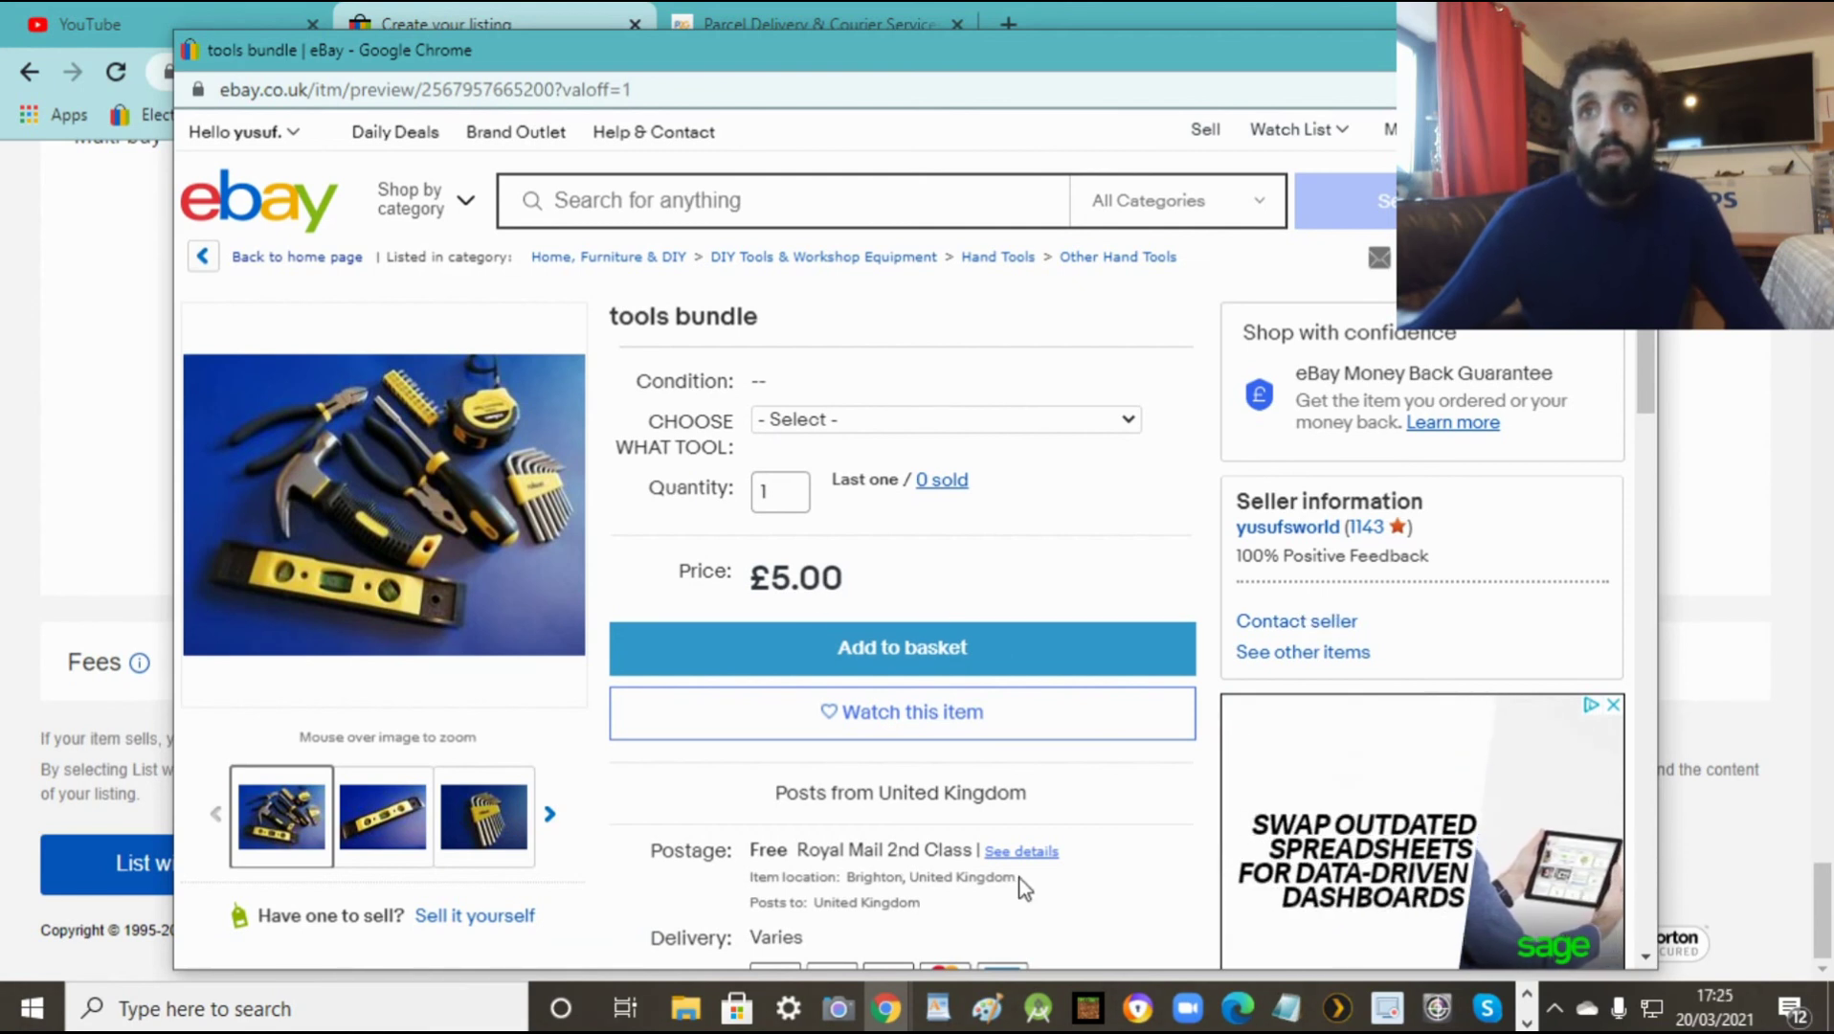
drag(1639, 297, 1624, 638)
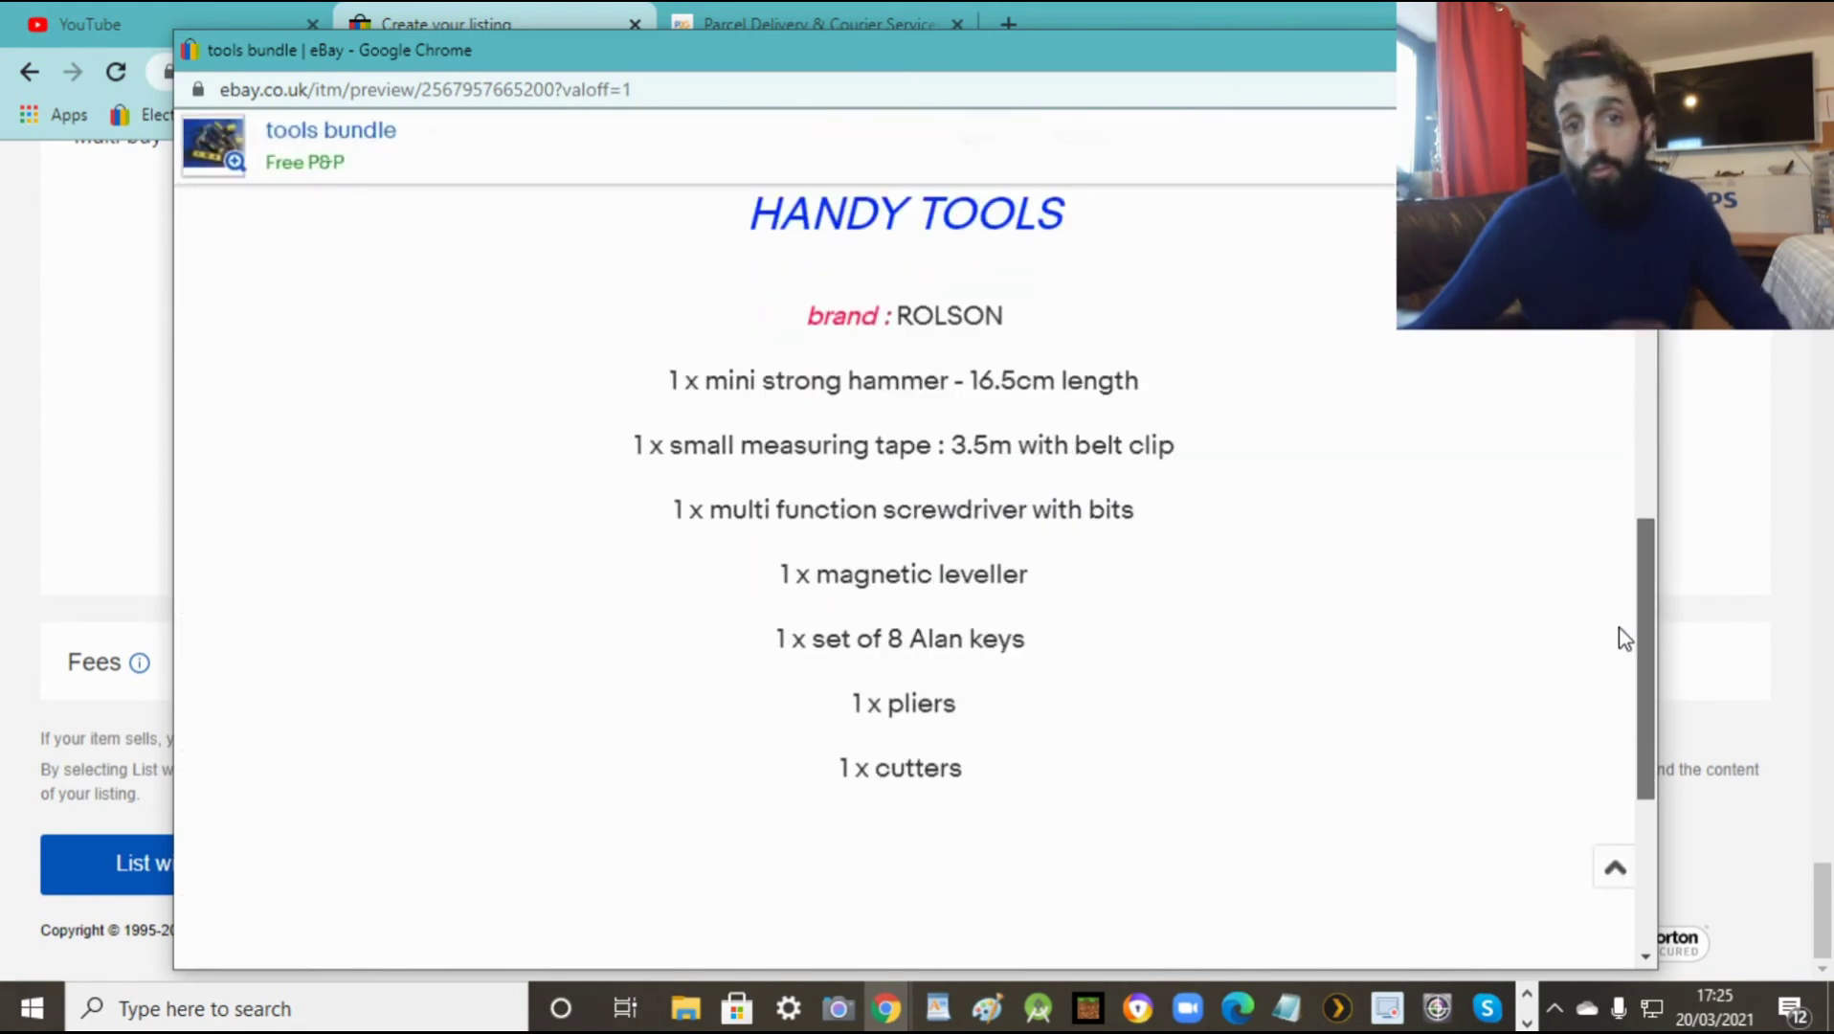
drag(1625, 639, 1639, 239)
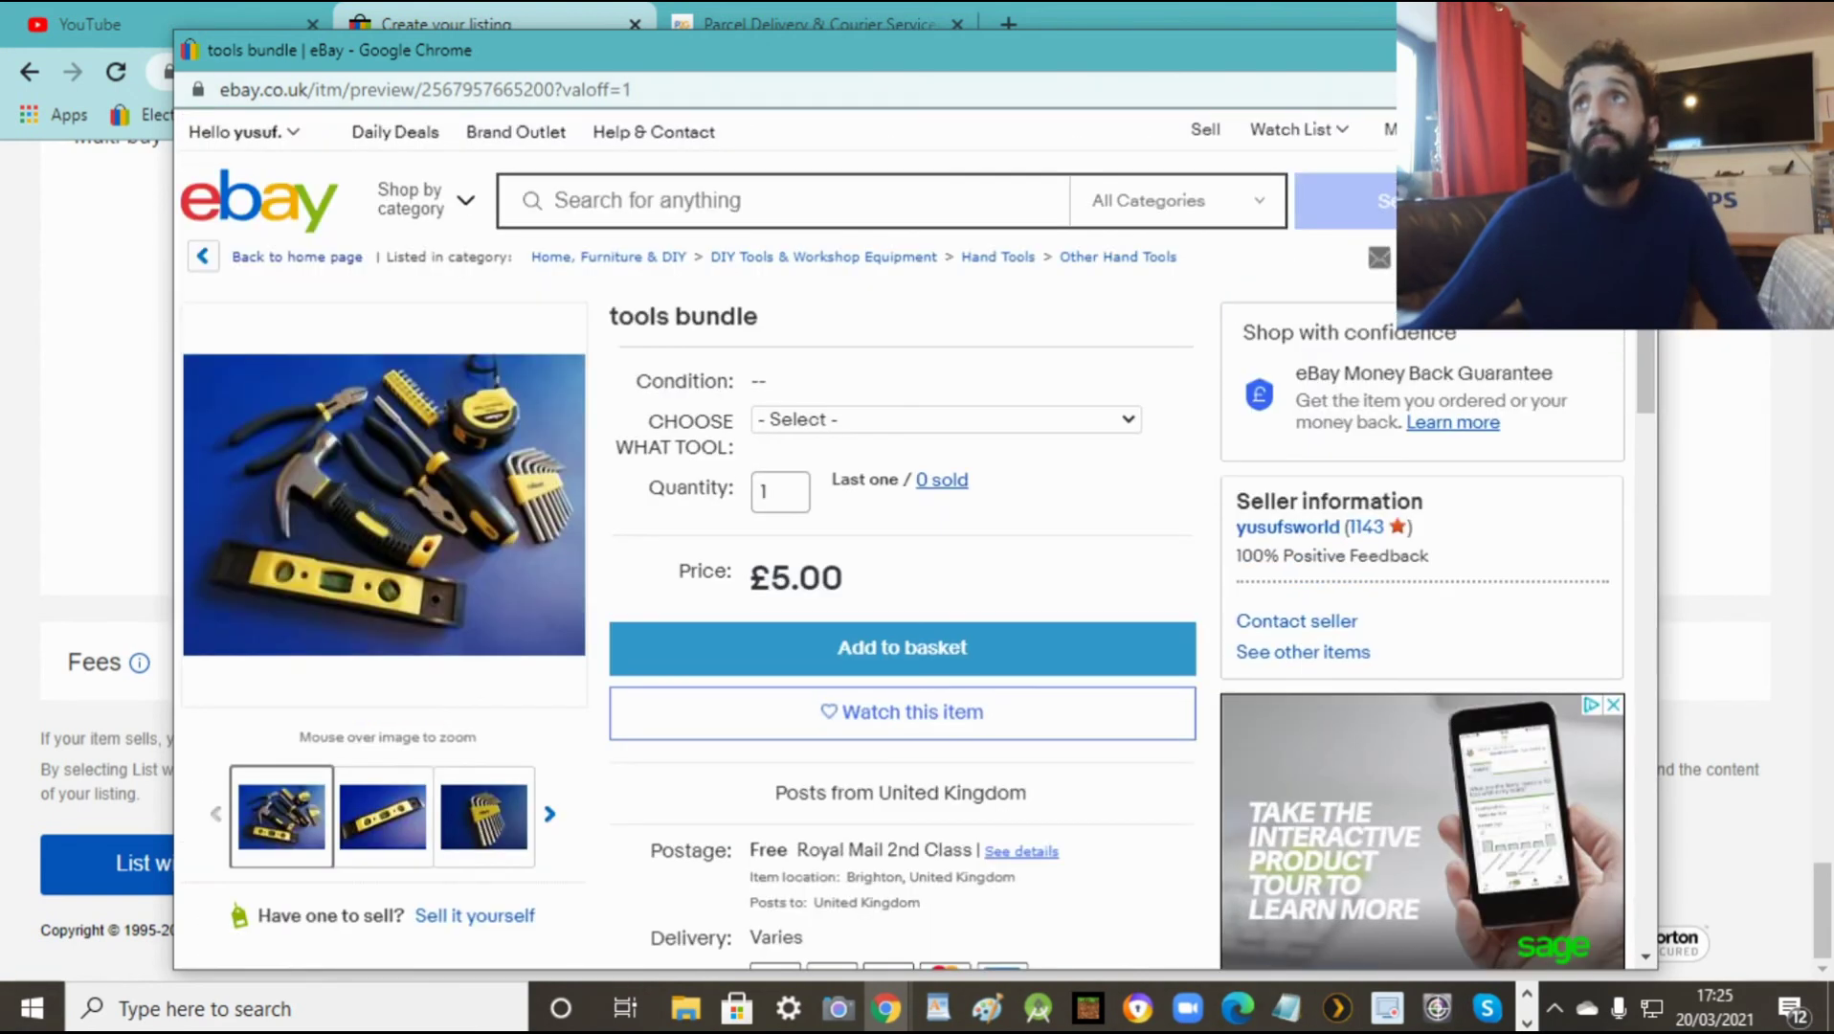
click(1641, 50)
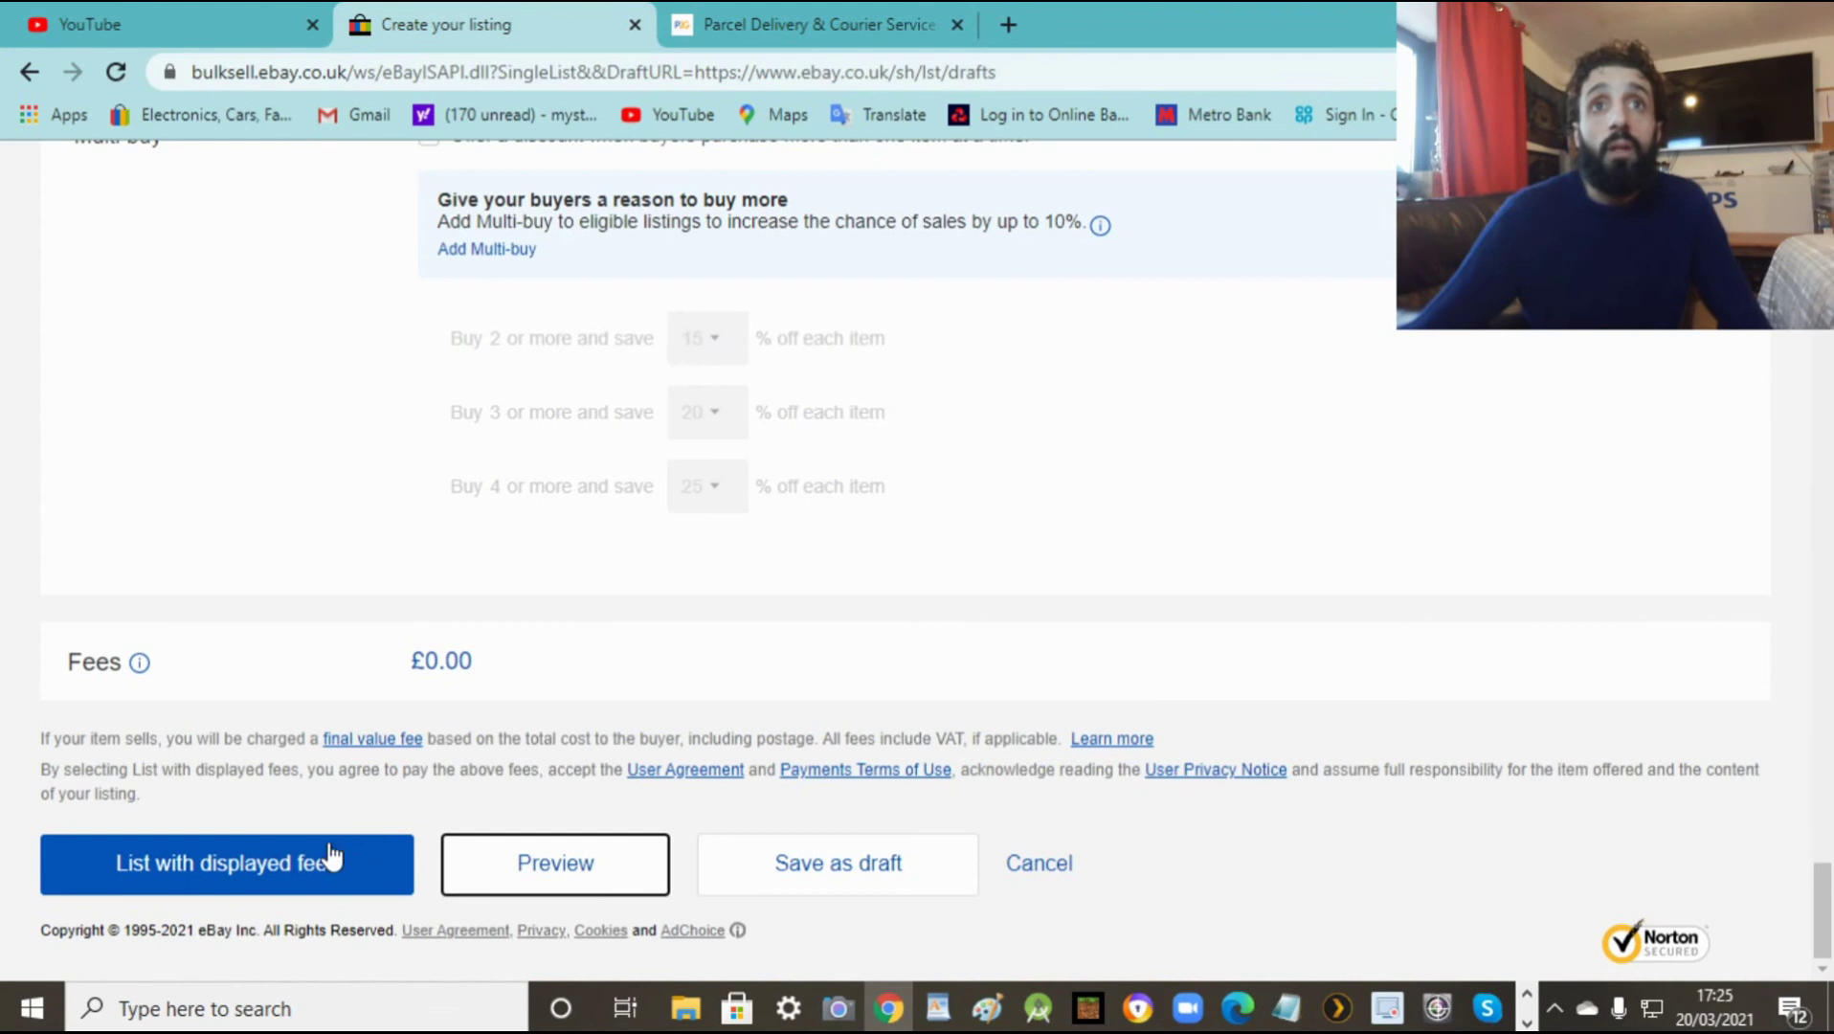
Step: Try to submit the listing with displayed fees, and set the required item condition to New
click(165, 867)
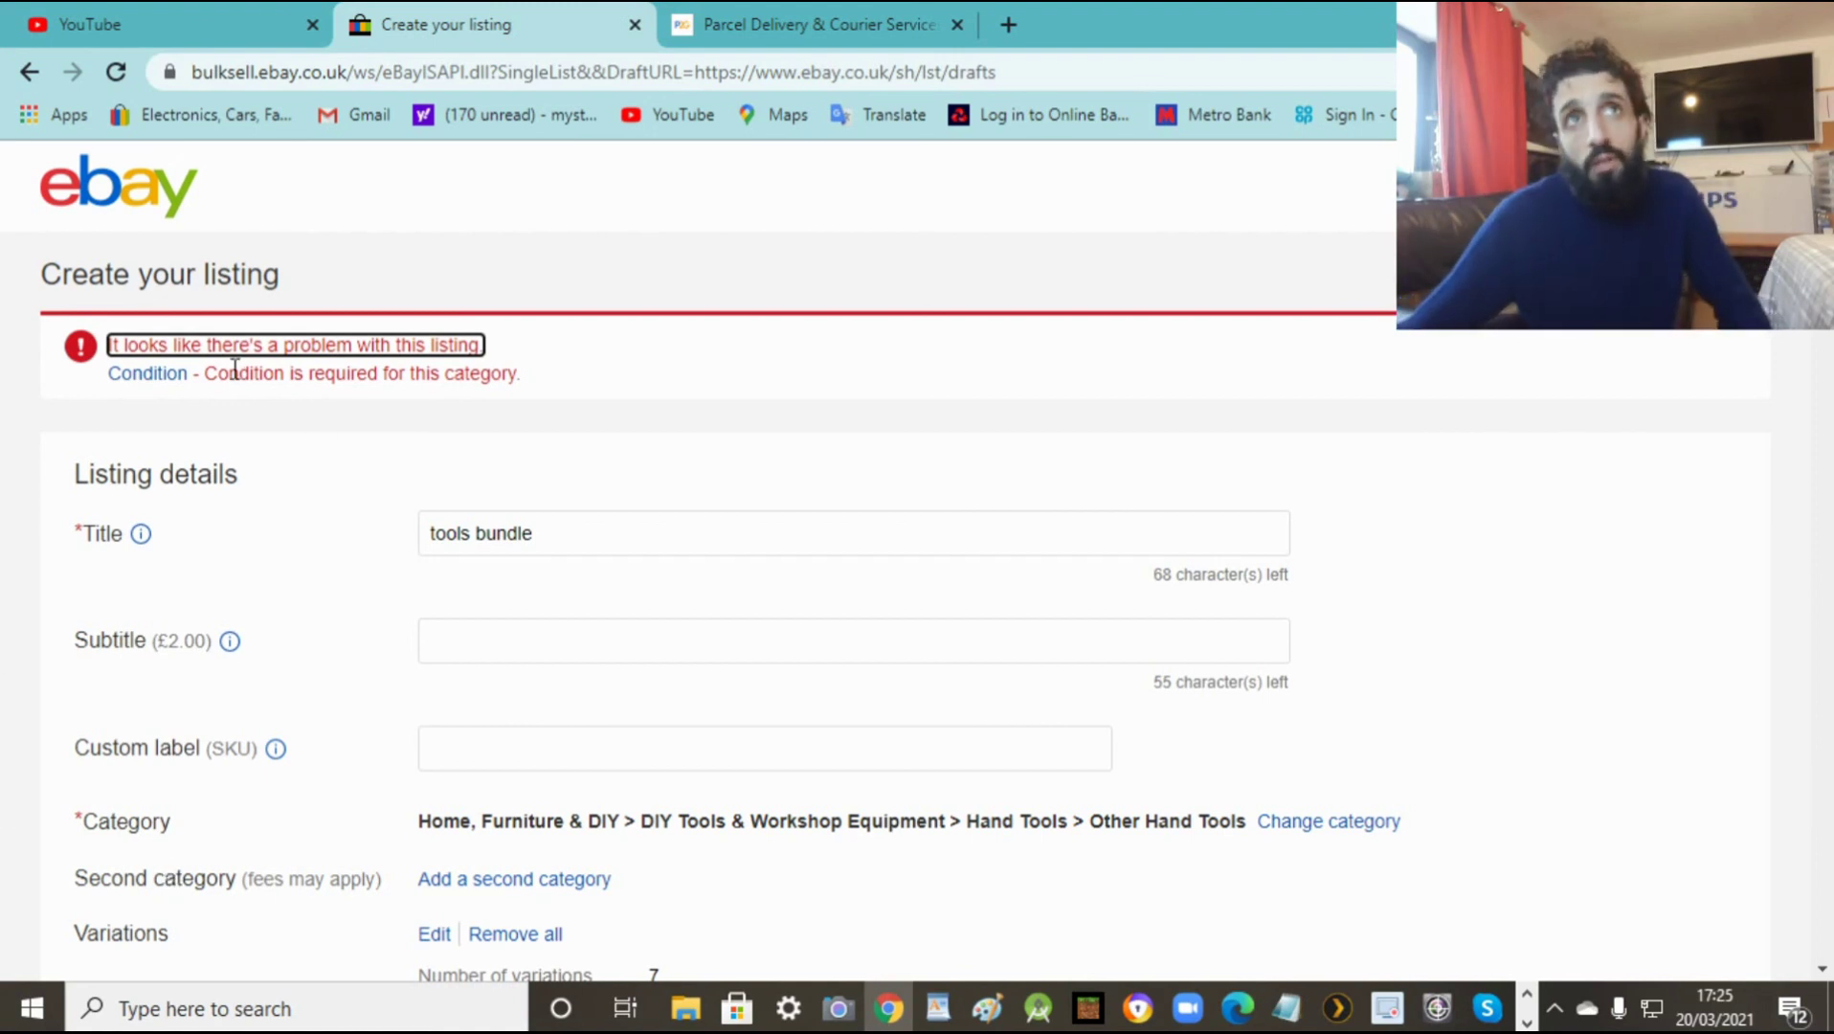
scroll(718, 565, down, 8)
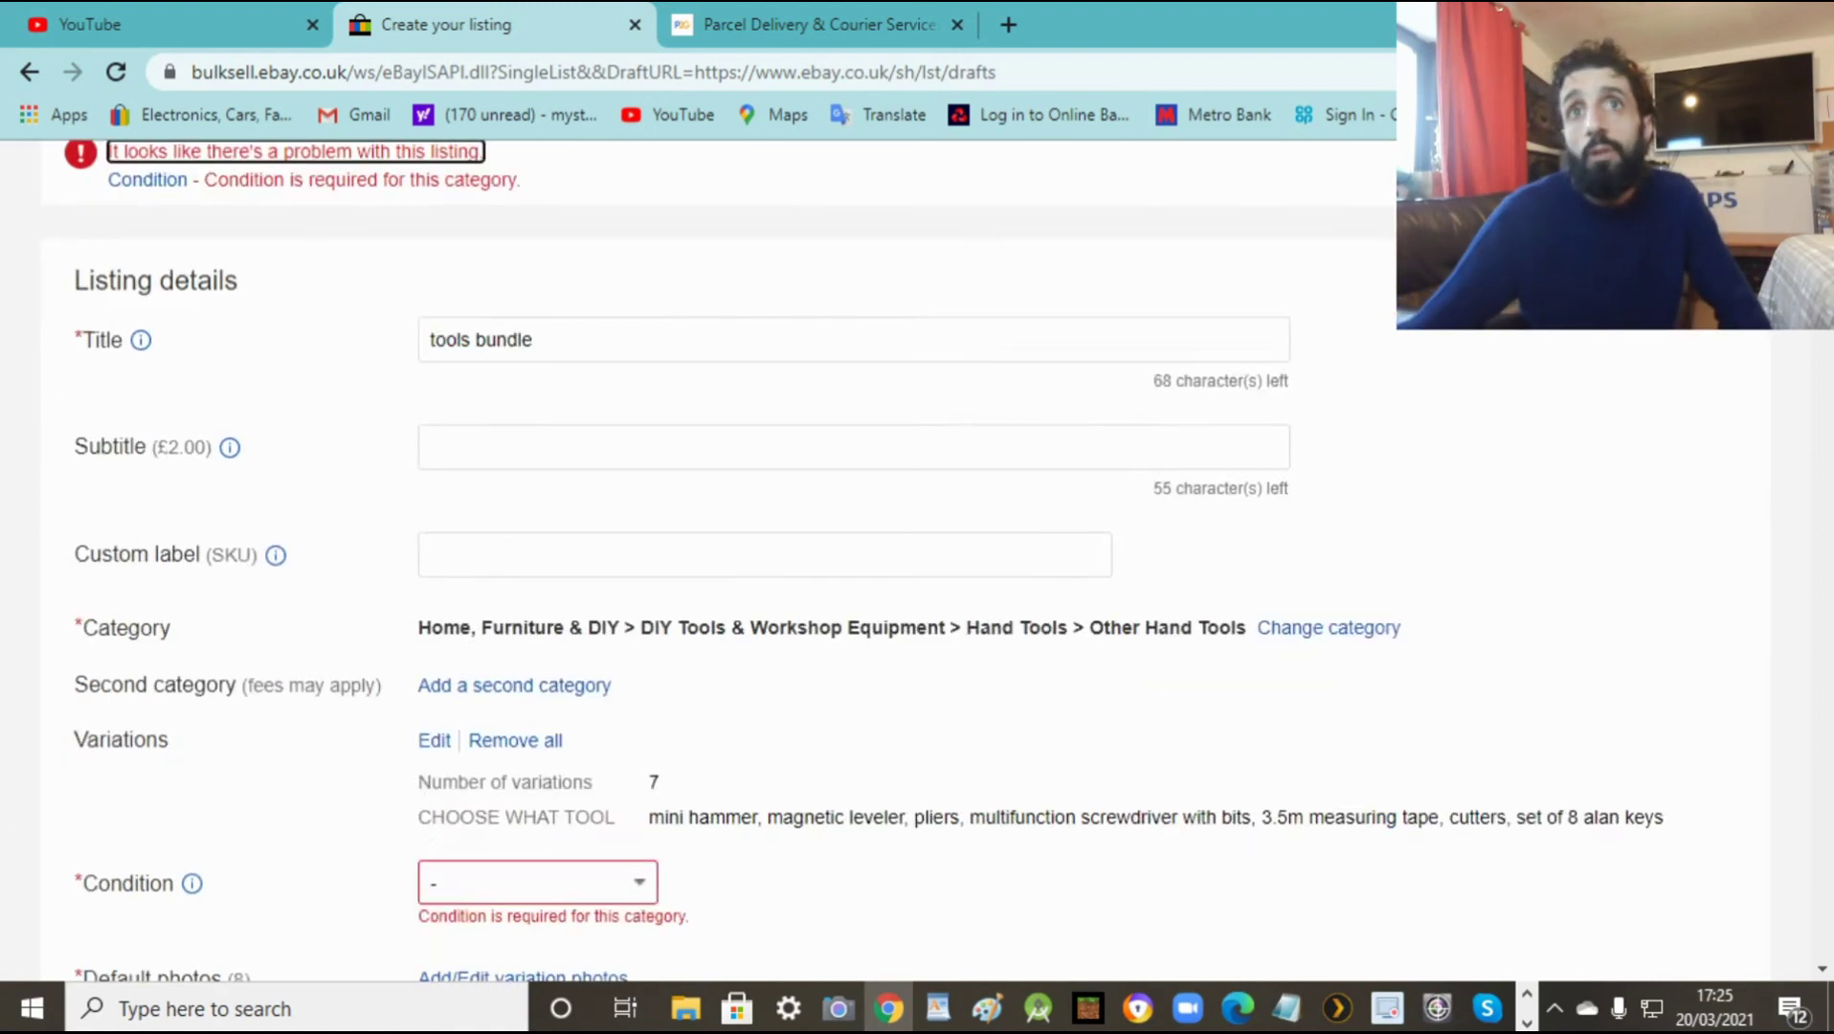
click(647, 305)
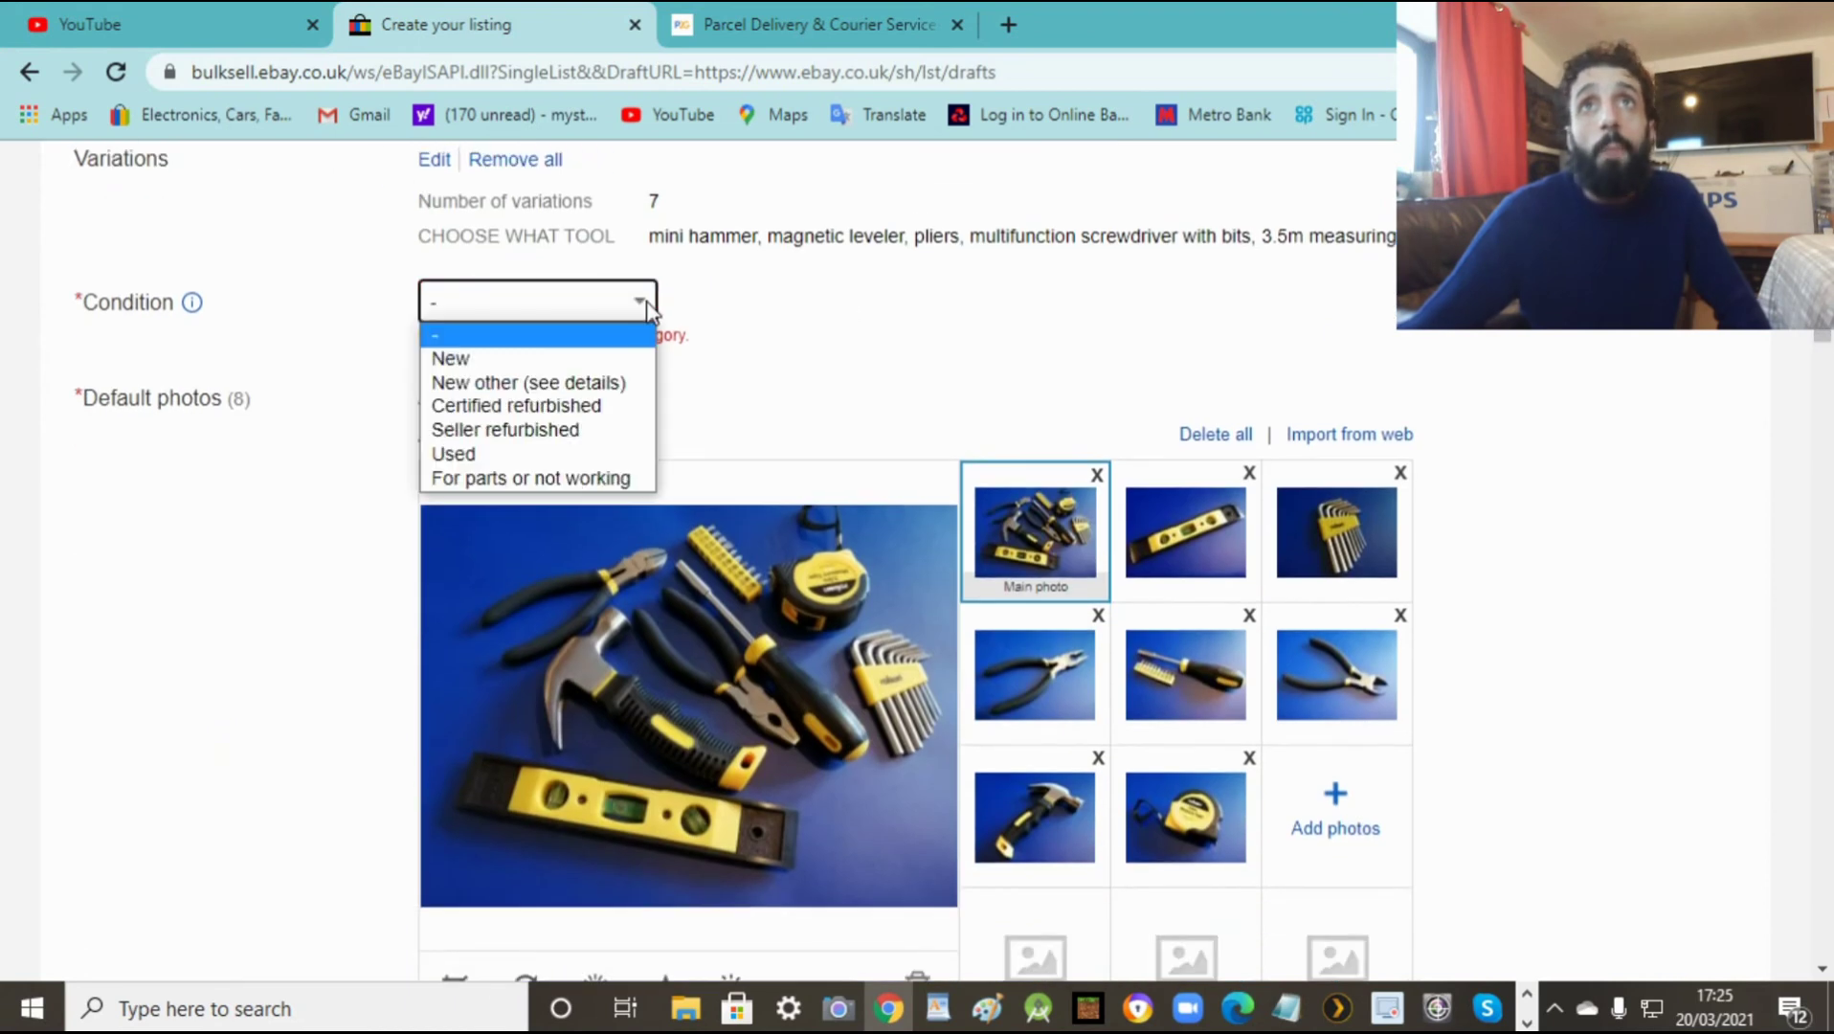
click(520, 357)
click(1034, 333)
Step: List the tools bundle with the displayed fees and finish listing to return to the active listings
drag(1822, 337, 1824, 958)
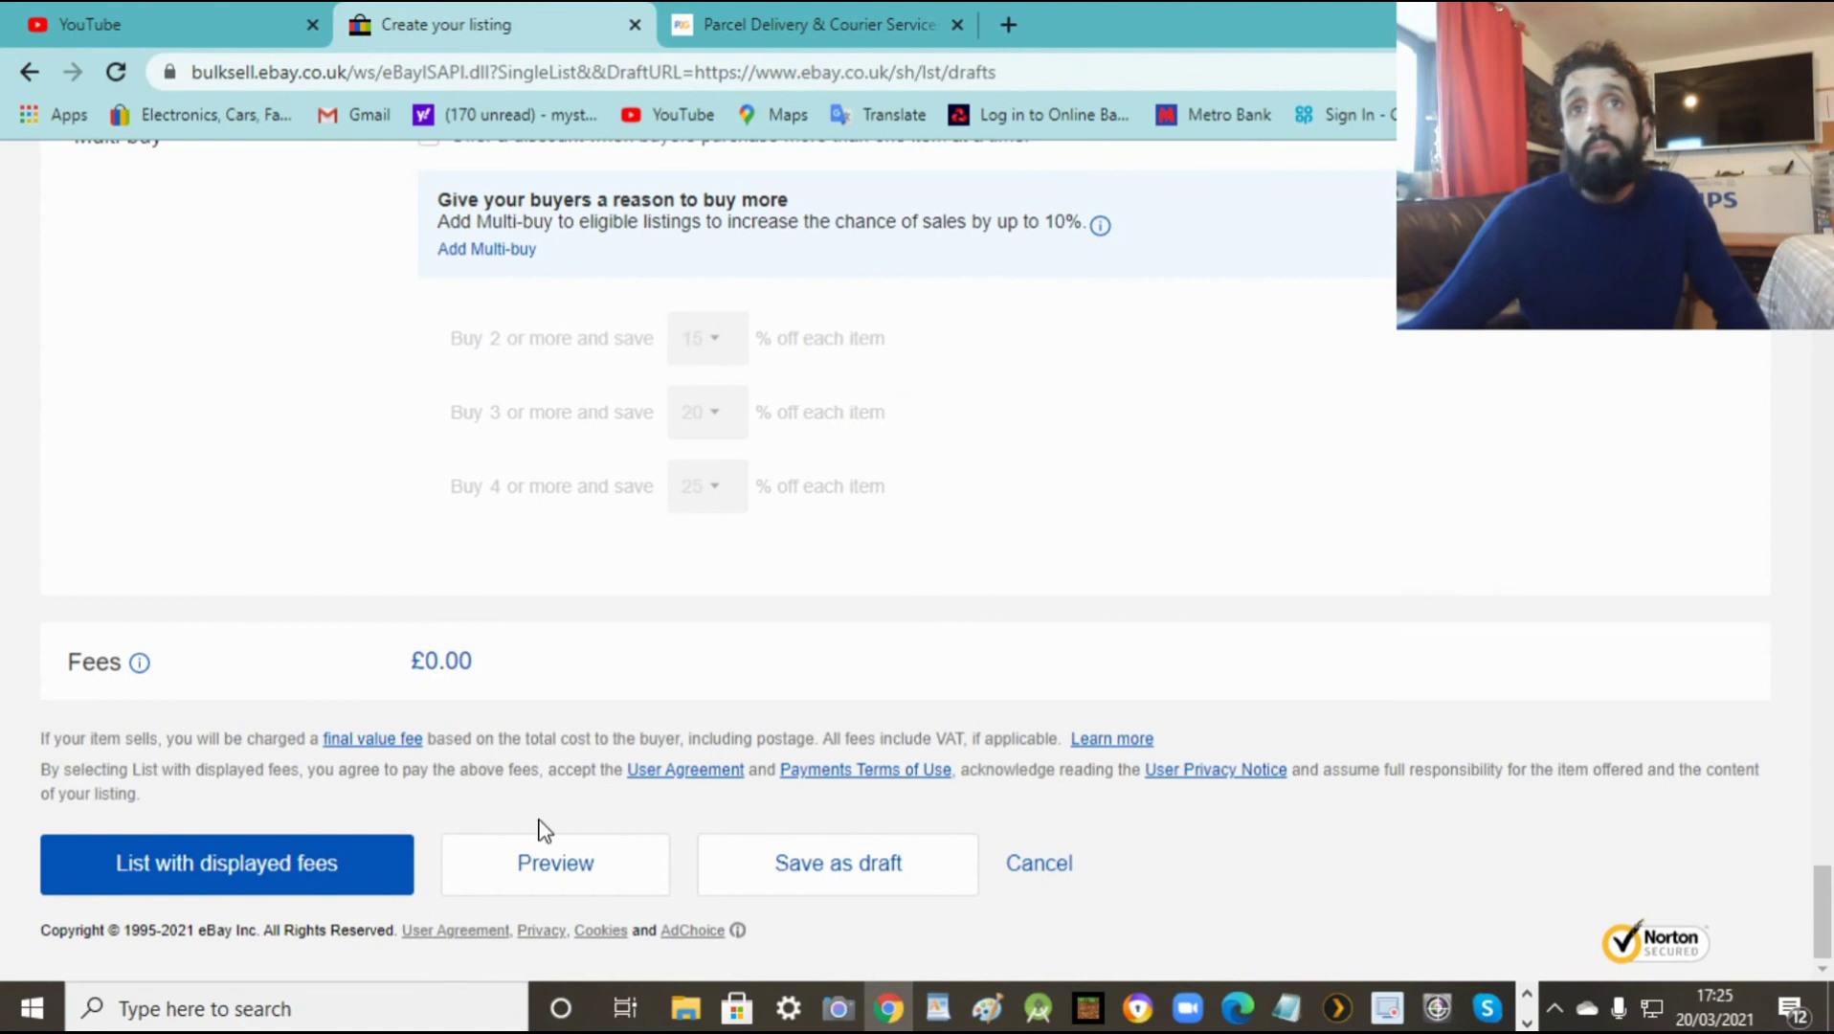
click(302, 862)
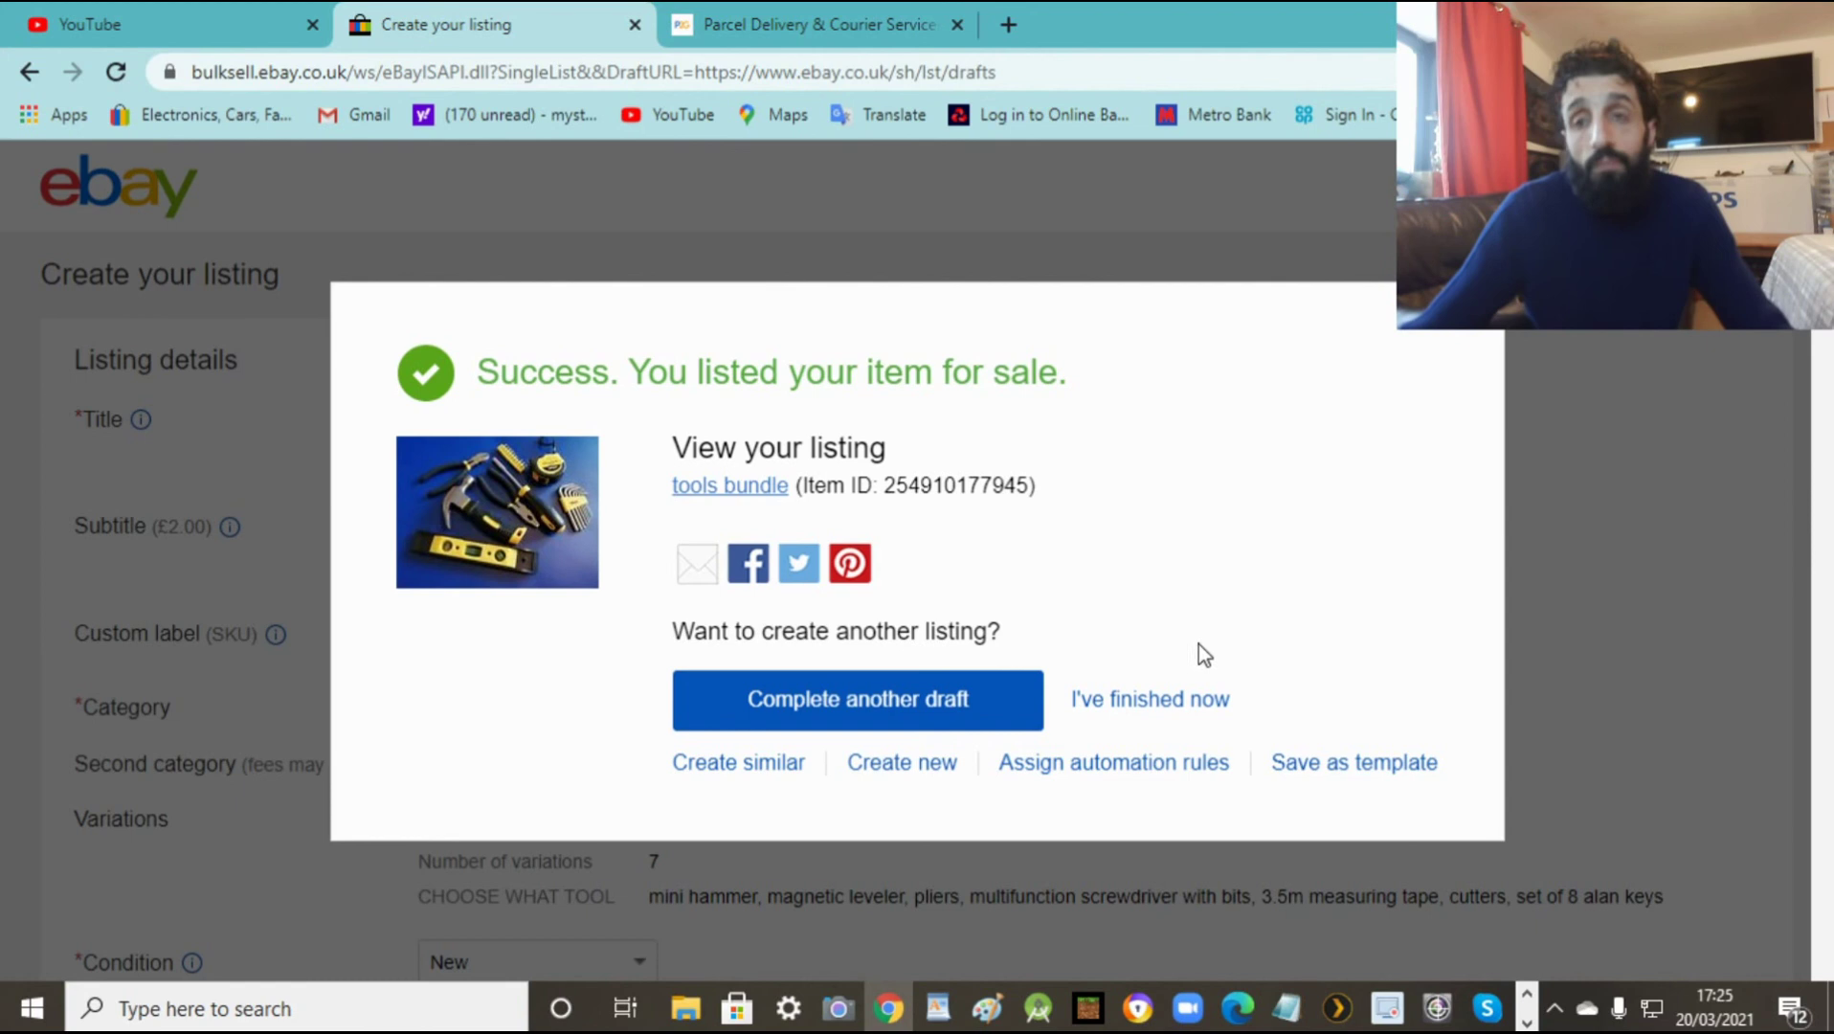
click(1139, 706)
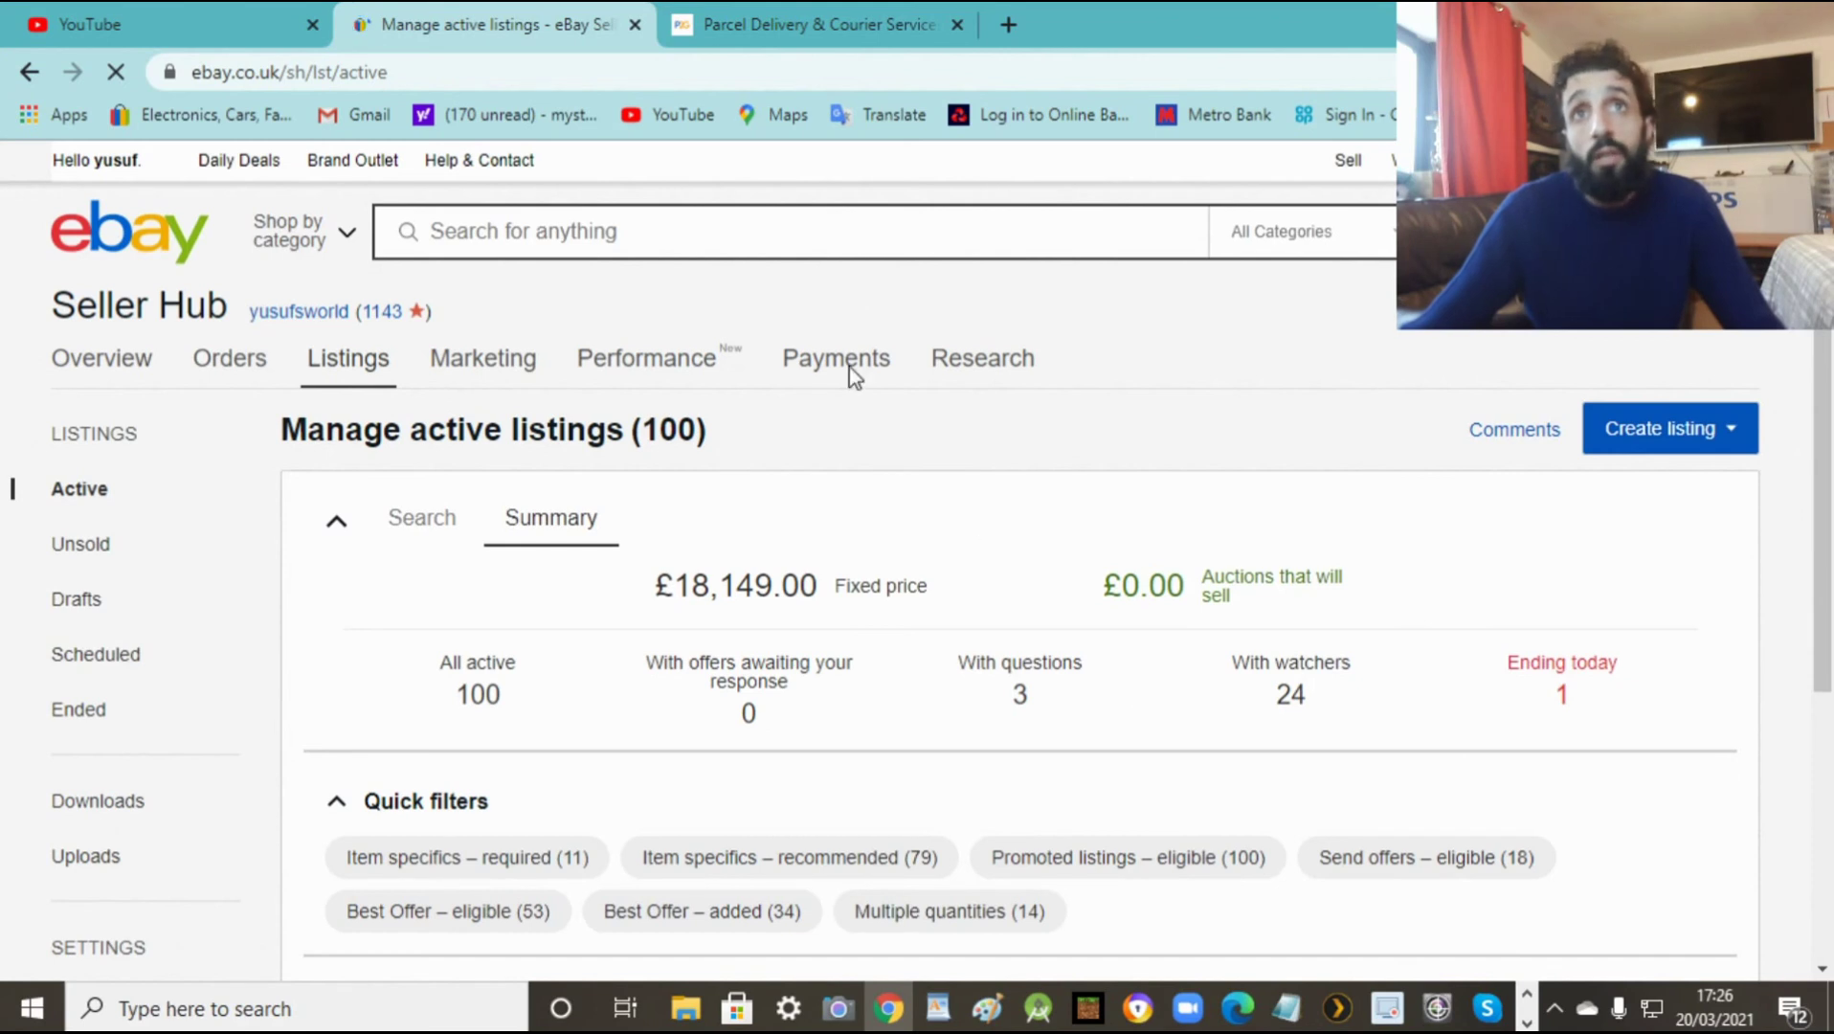
Step: Reopen the active listings in Seller Hub and look through the first page for the newly published tools bundle
mouse_move(835, 367)
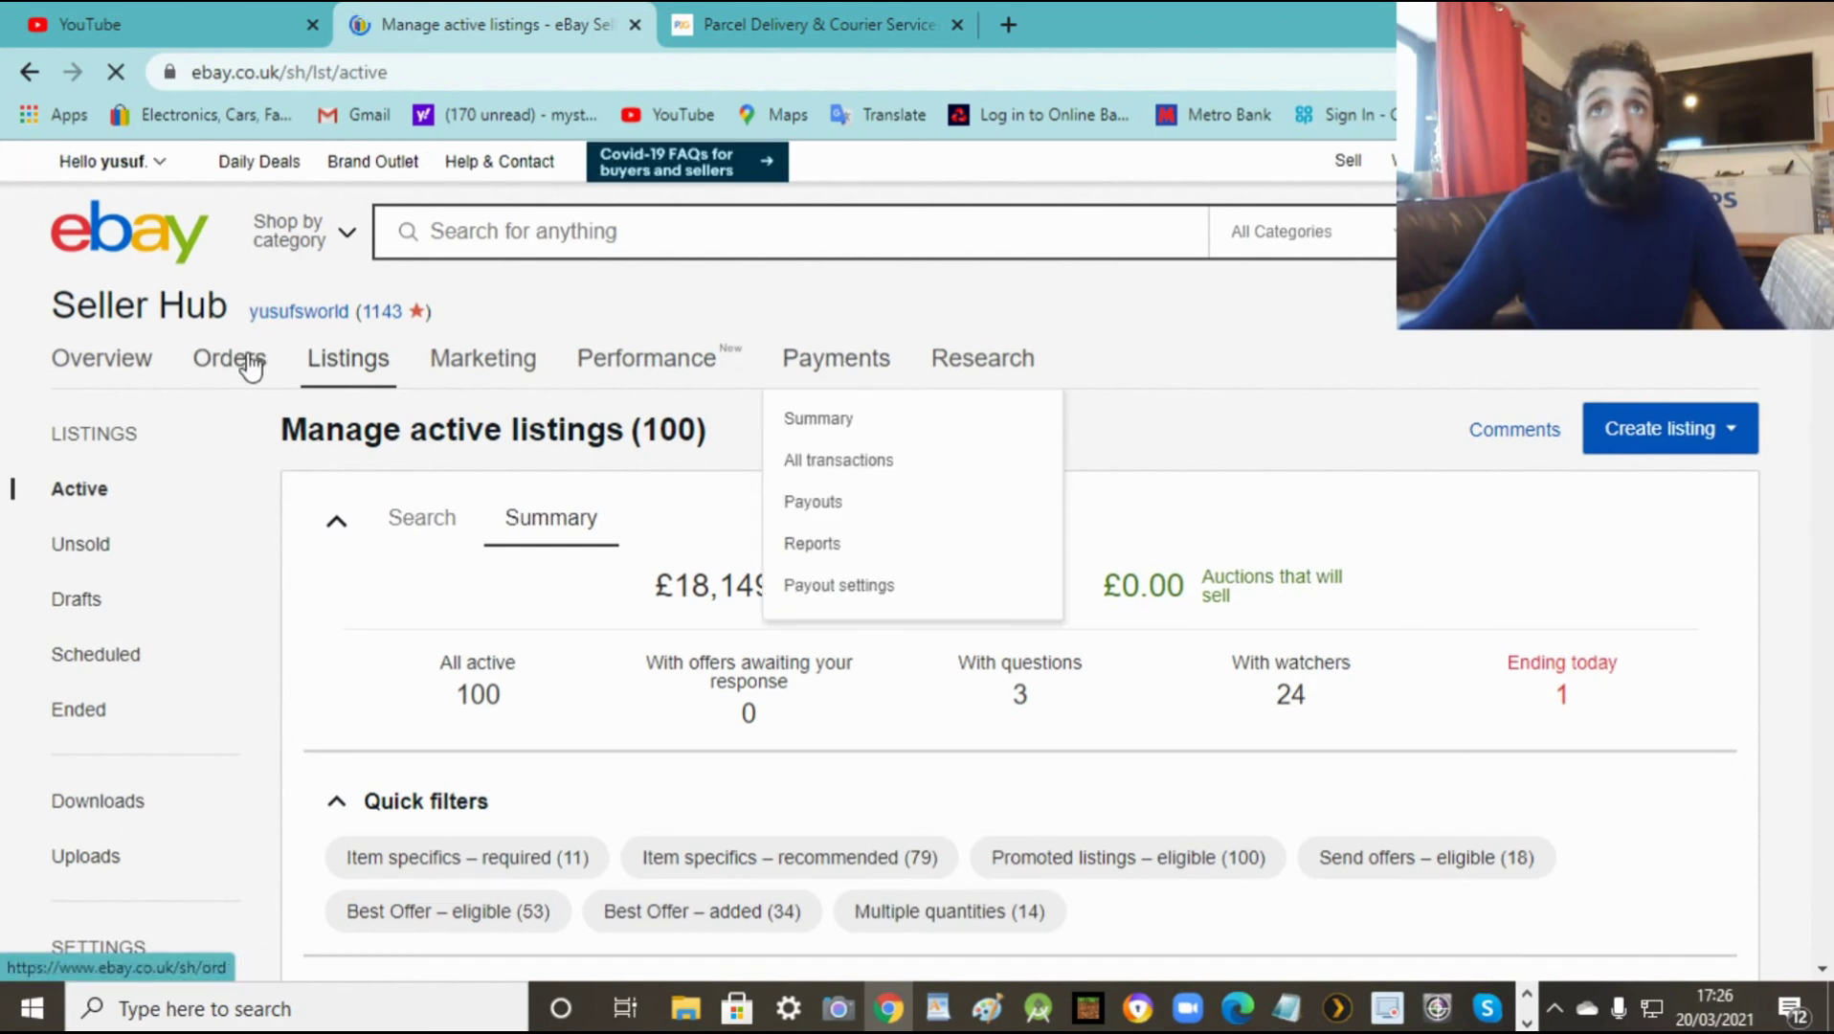
mouse_move(354, 381)
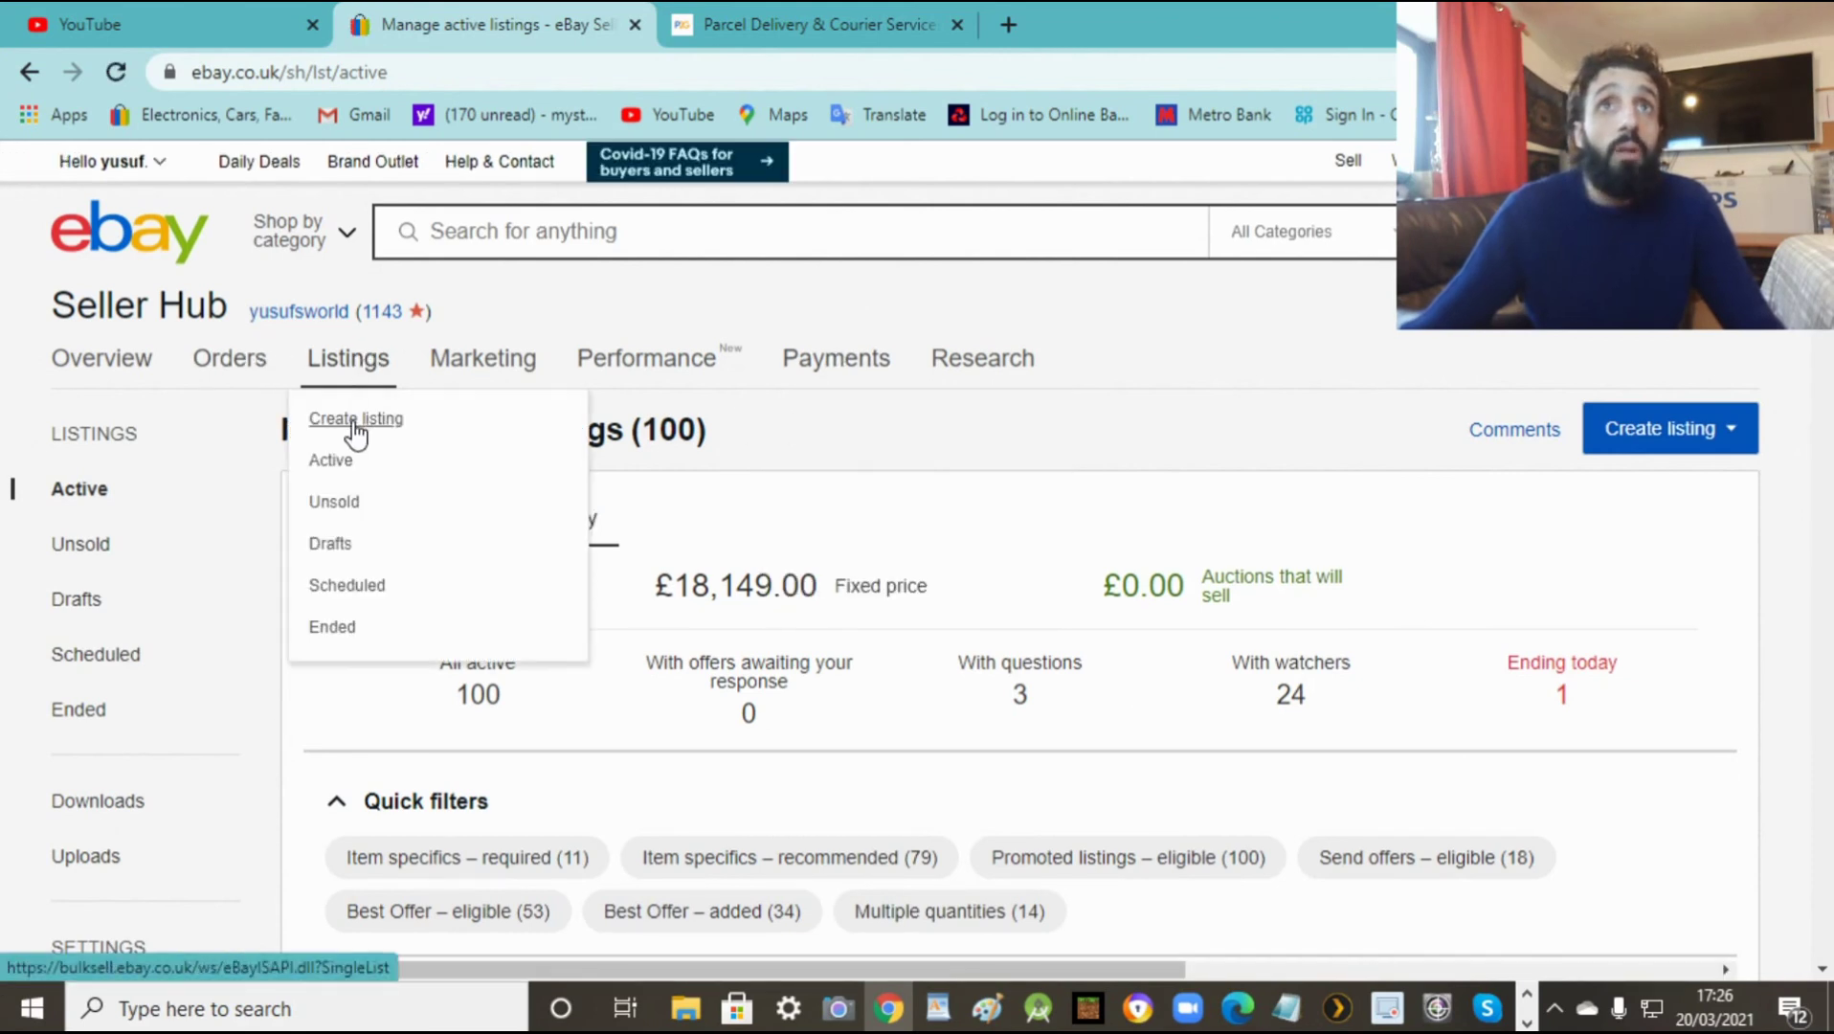
click(335, 462)
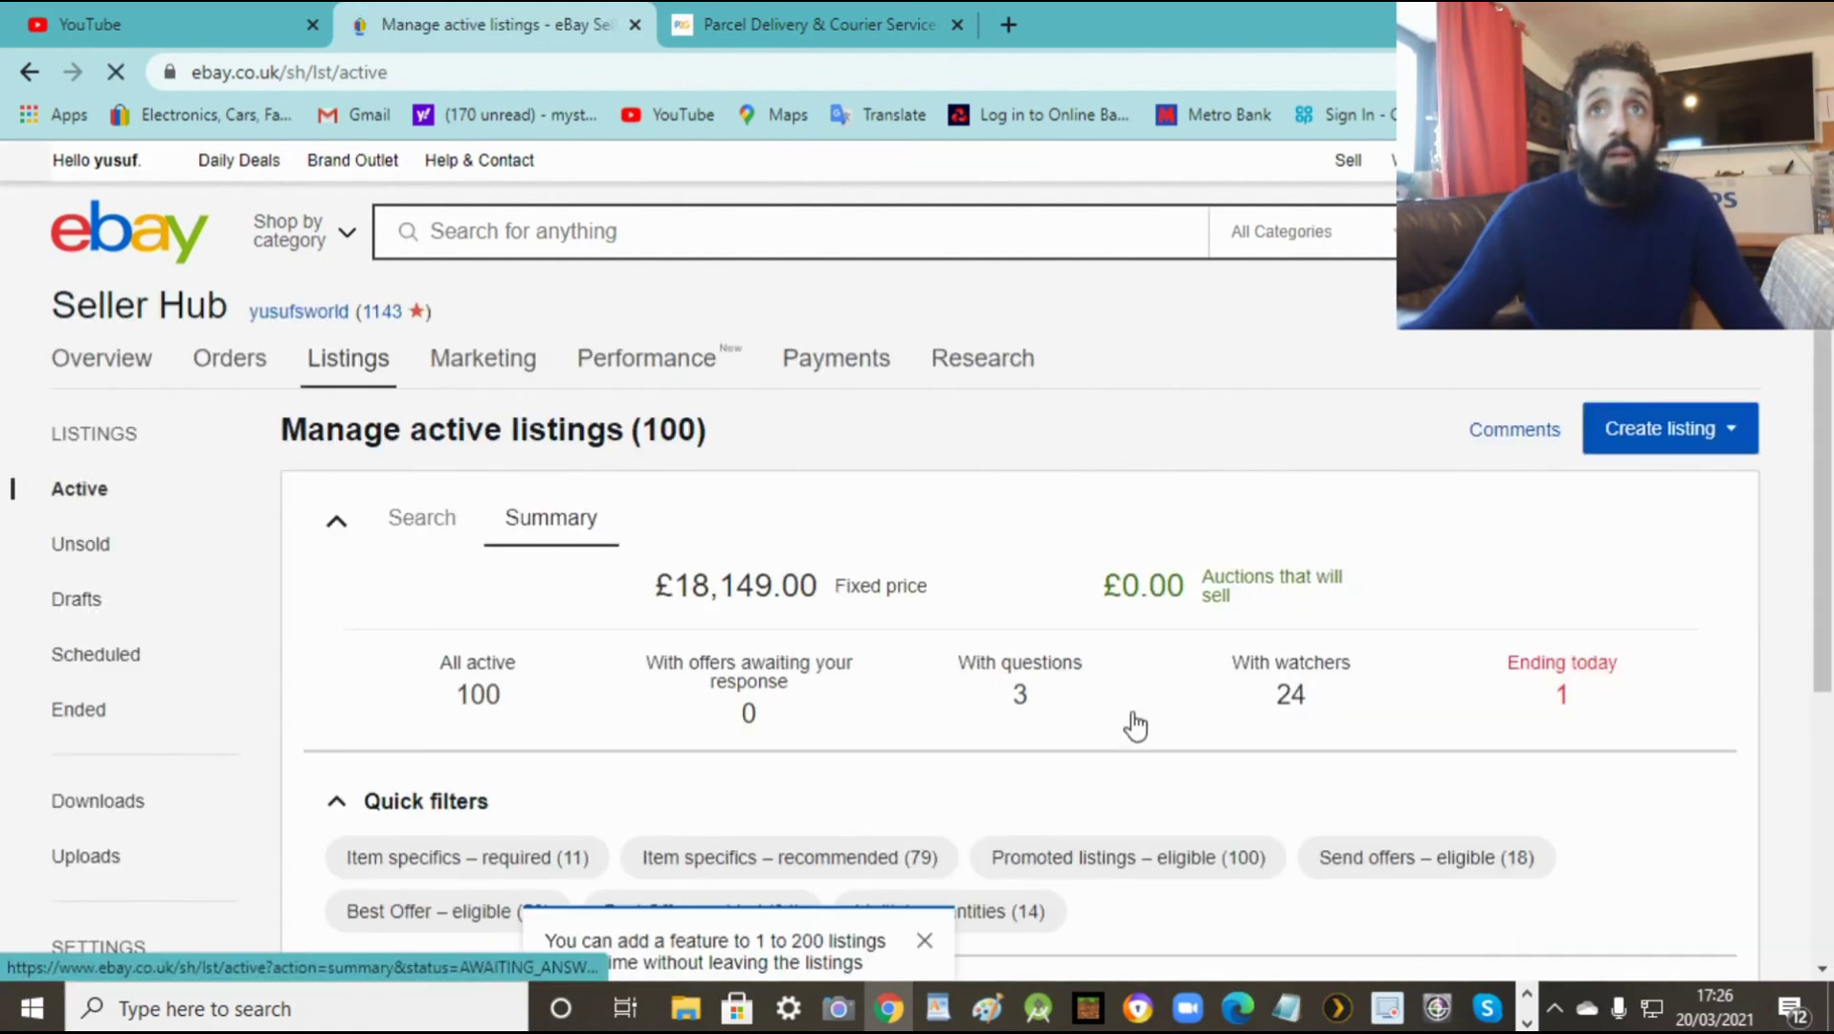
scroll(1830, 421, down, 15)
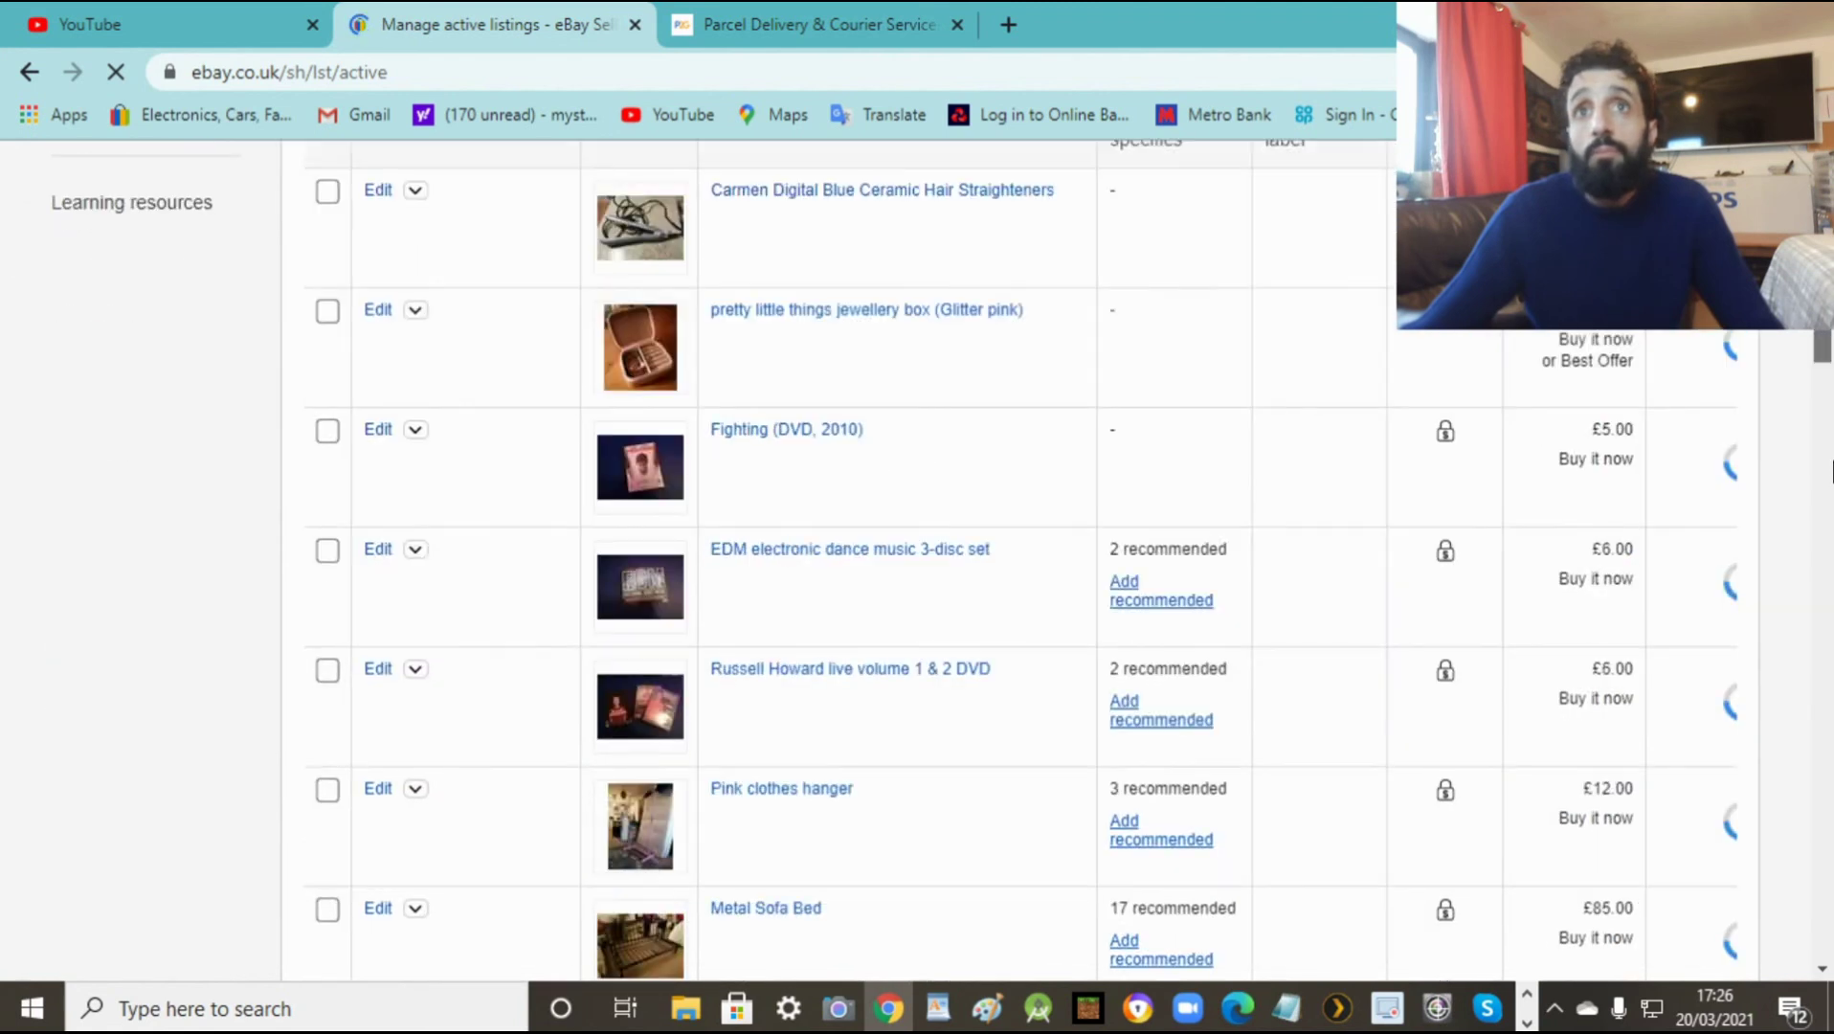
scroll(1830, 421, up, 6)
scroll(1831, 422, up, 4)
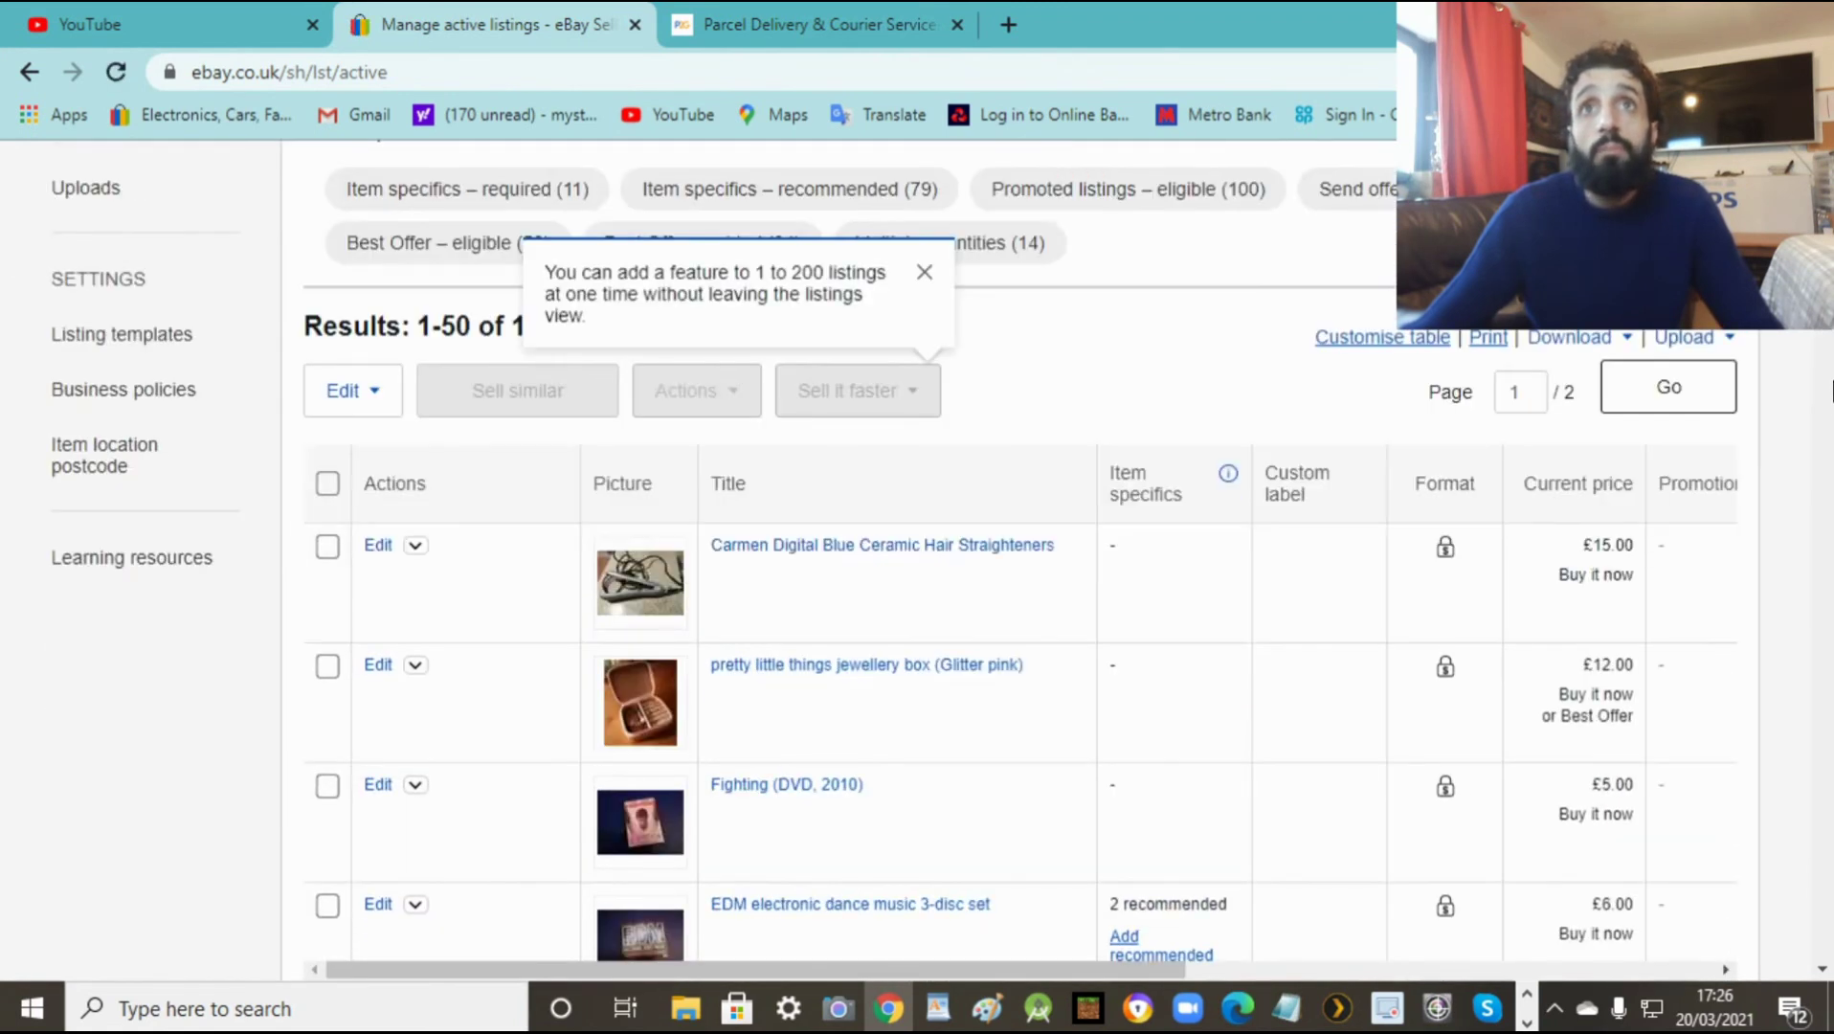
scroll(1831, 430, down, 4)
scroll(1831, 437, down, 5)
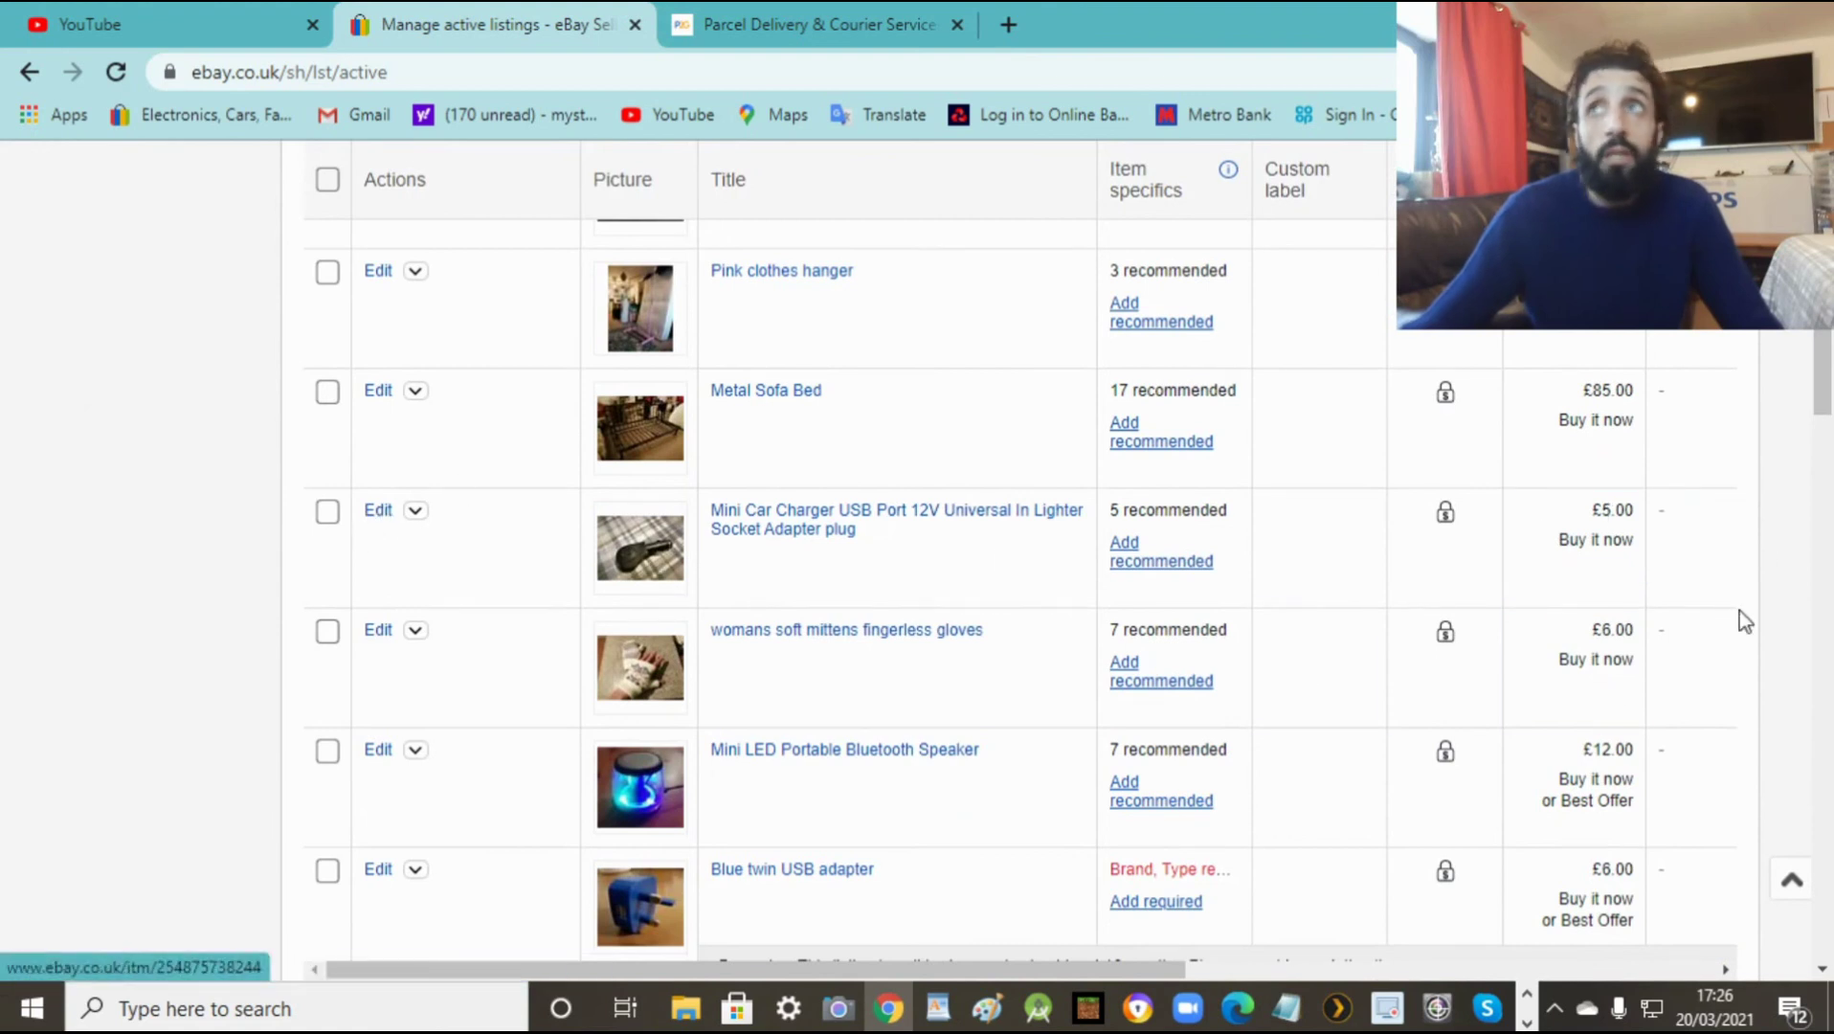
drag(1828, 356, 1828, 953)
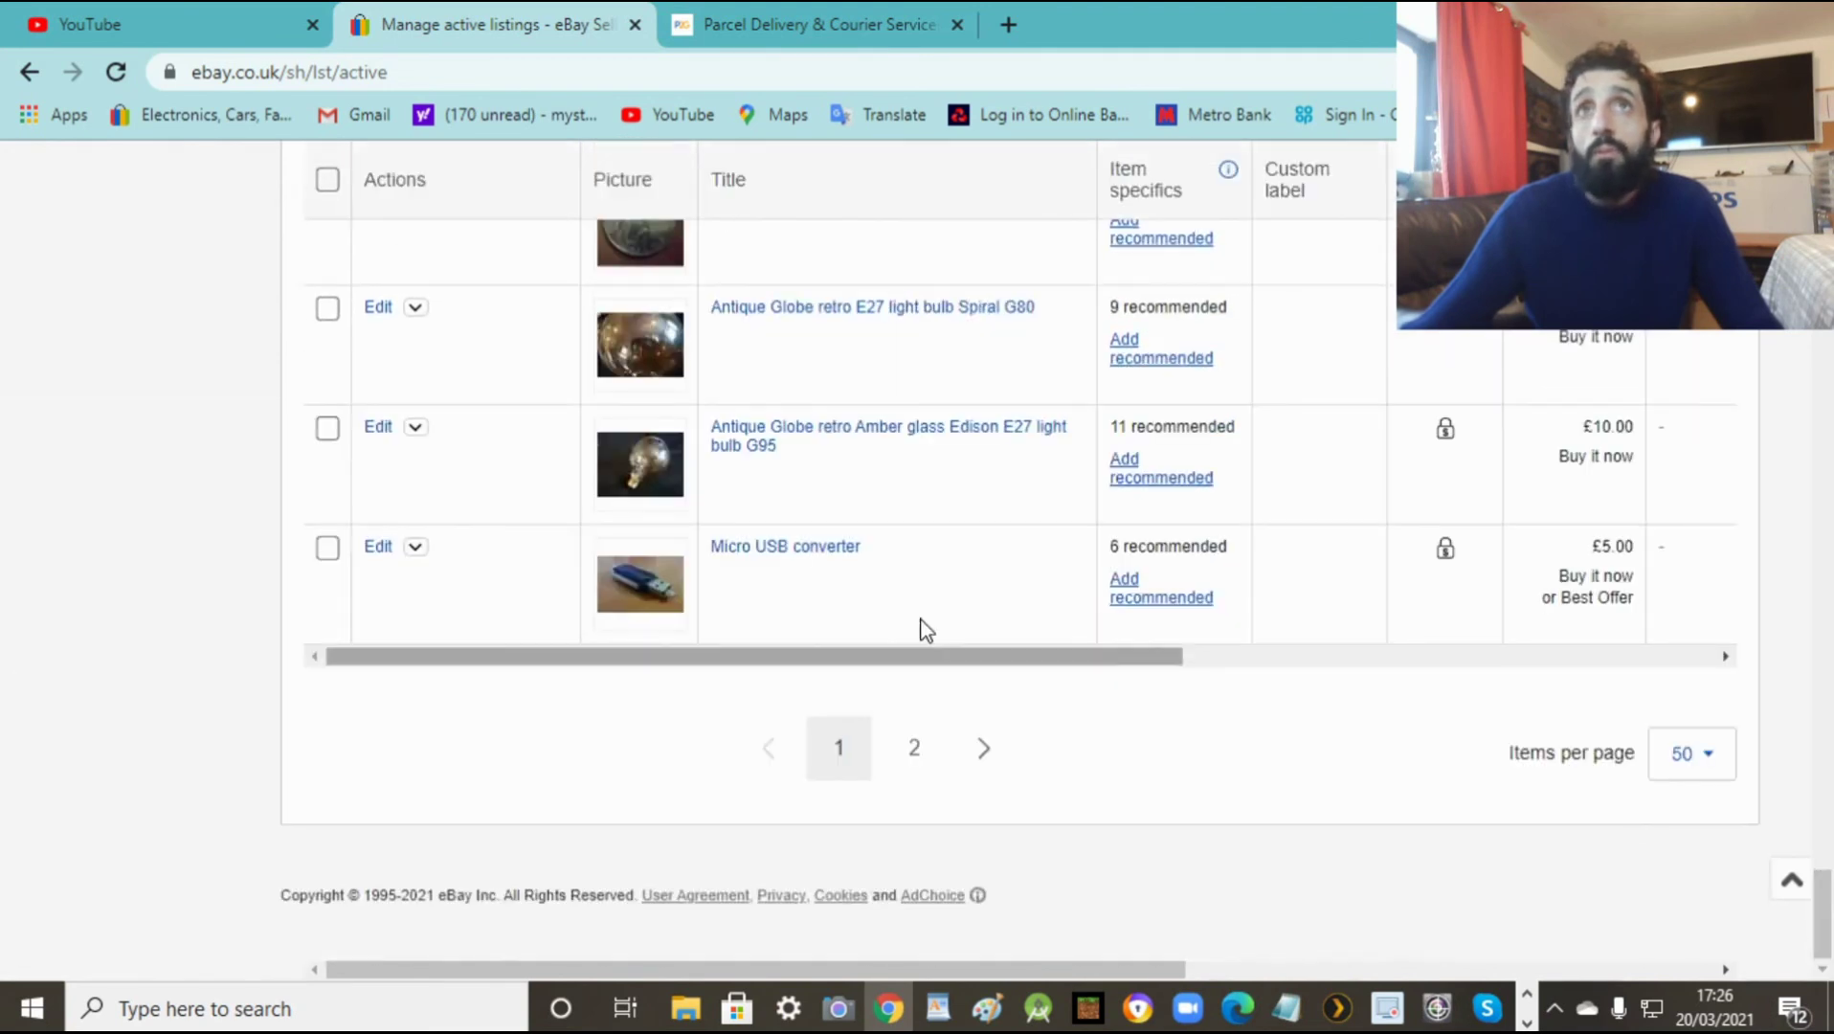
Step: Go to page 2 of the active listings and open the tools bundle listing
click(914, 757)
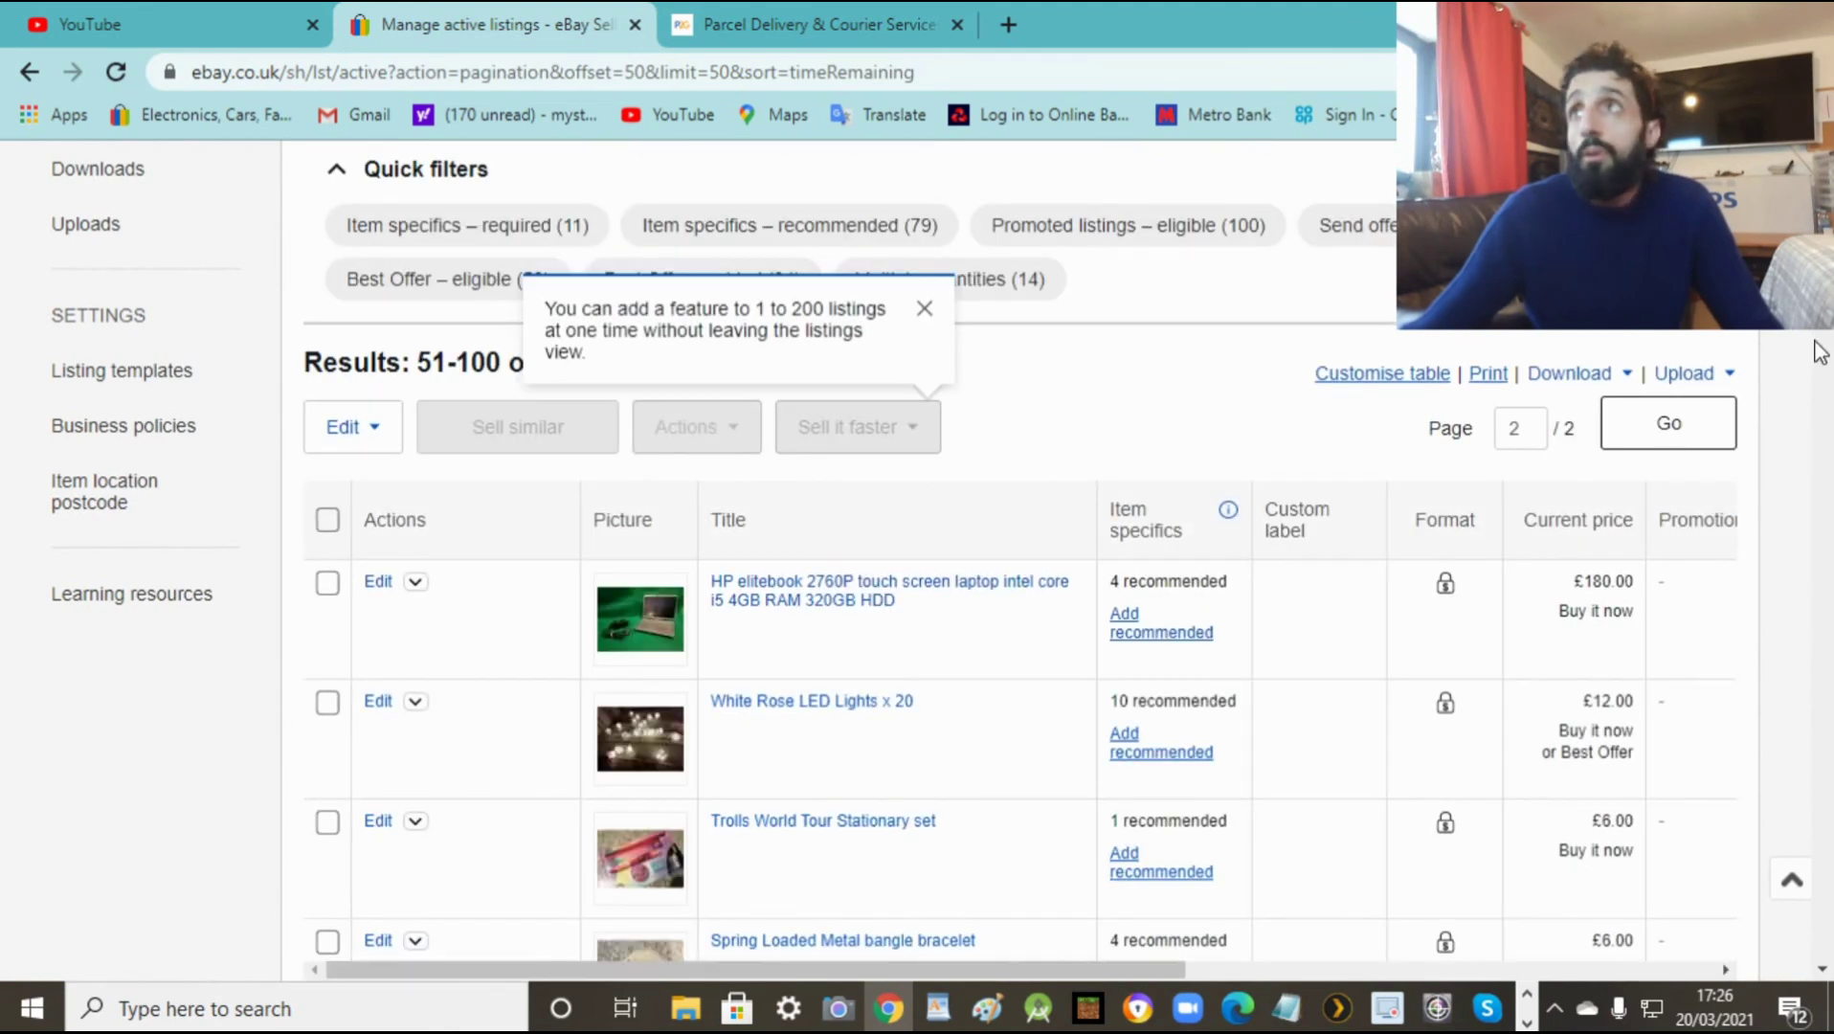
drag(1825, 330, 1828, 915)
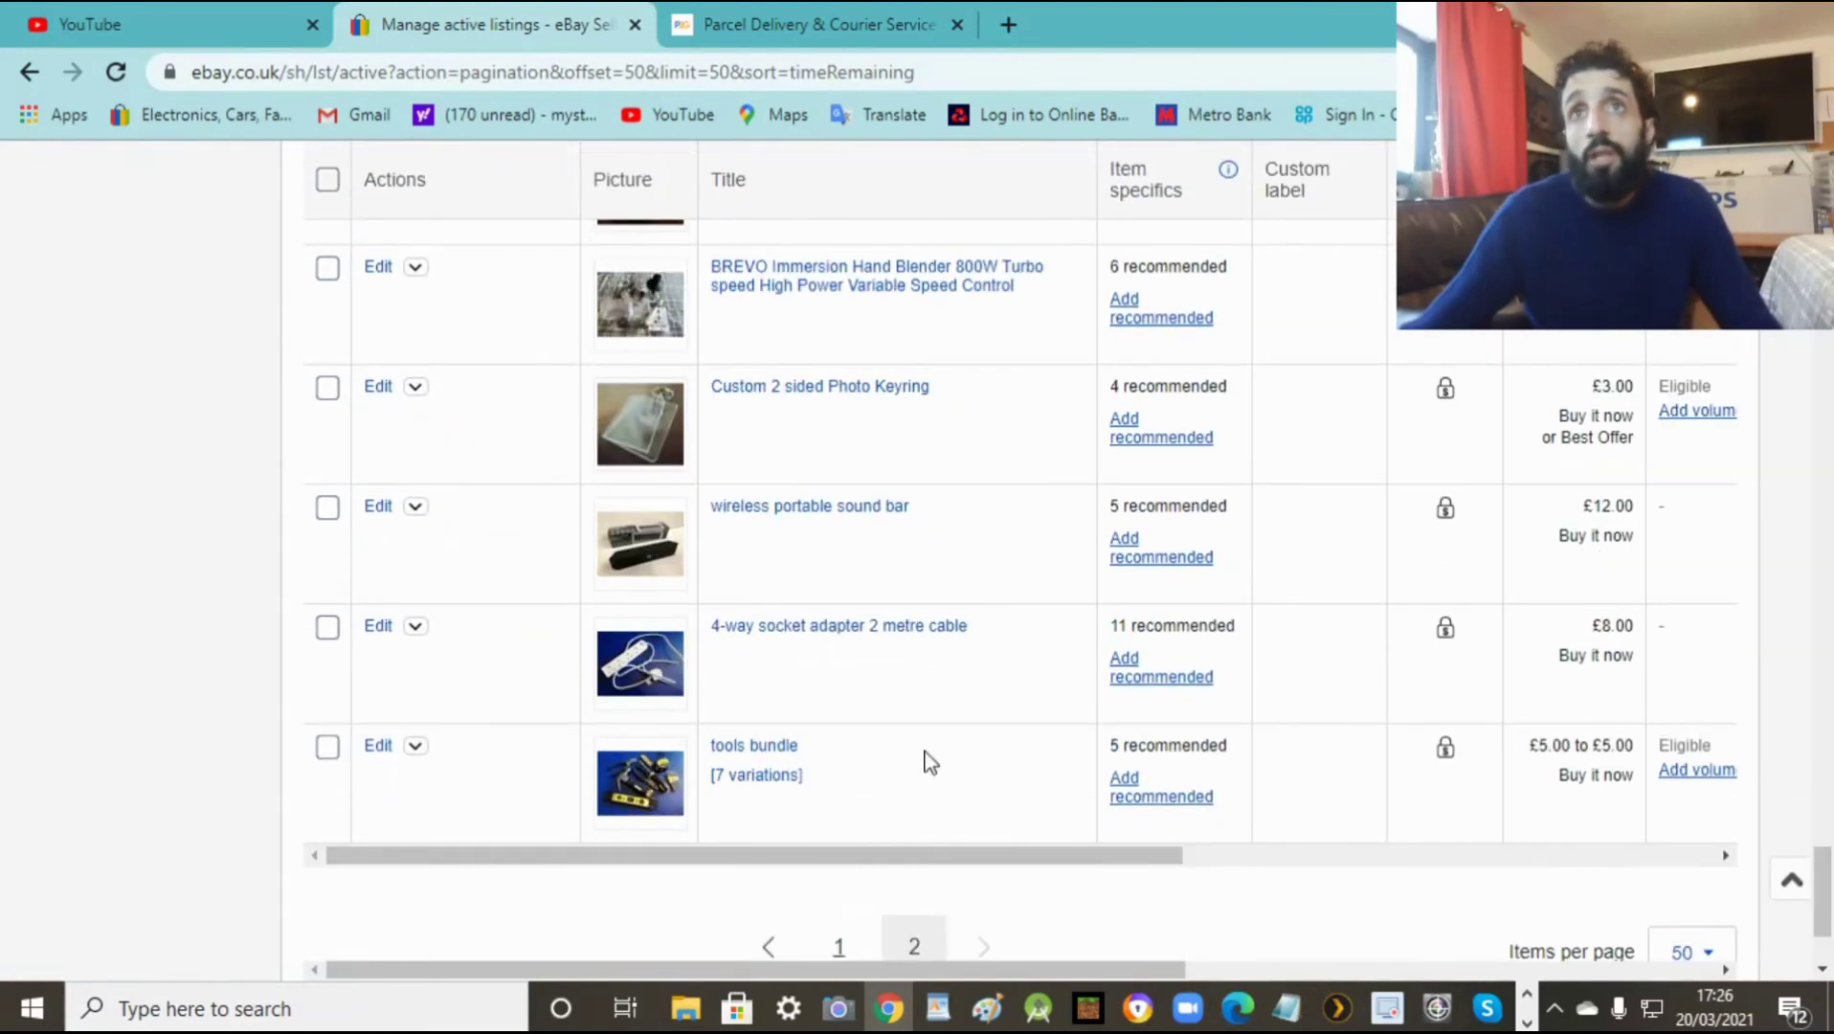
click(756, 756)
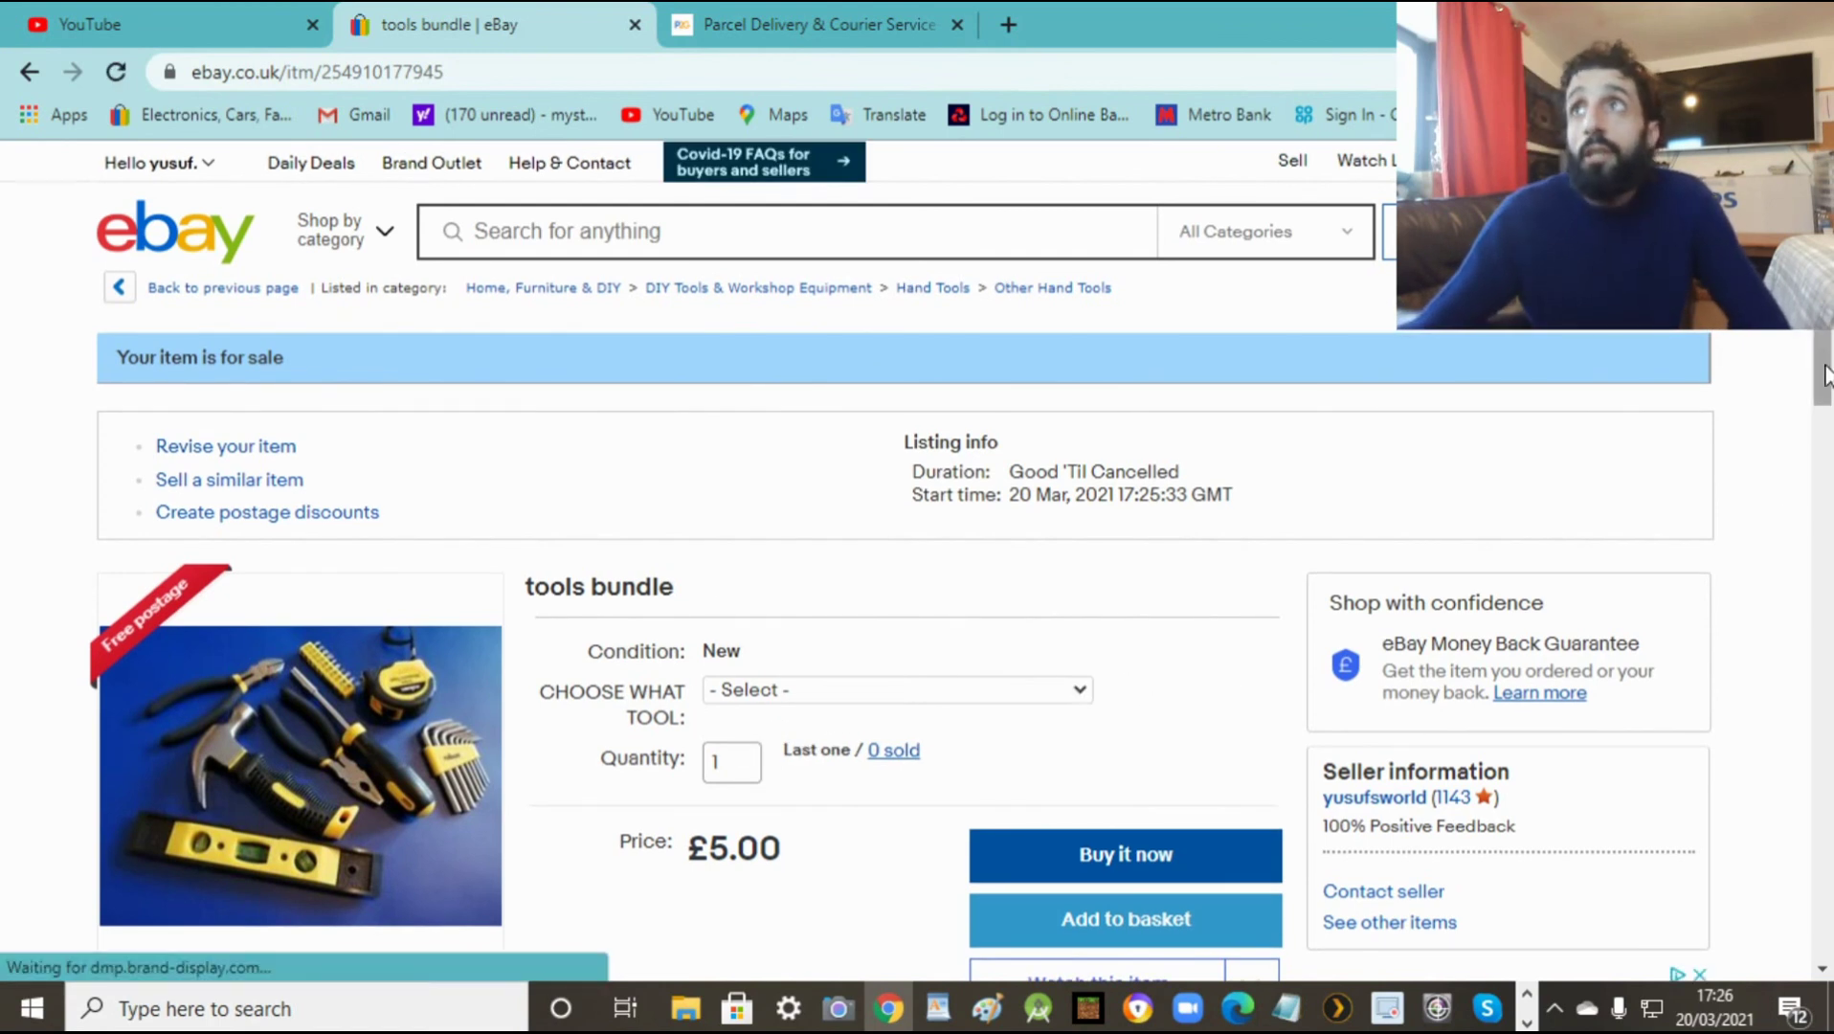
Step: Check the live listing's tool choices by selecting mini hammer, magnetic leveler and pliers in turn
scroll(670, 623, down, 1)
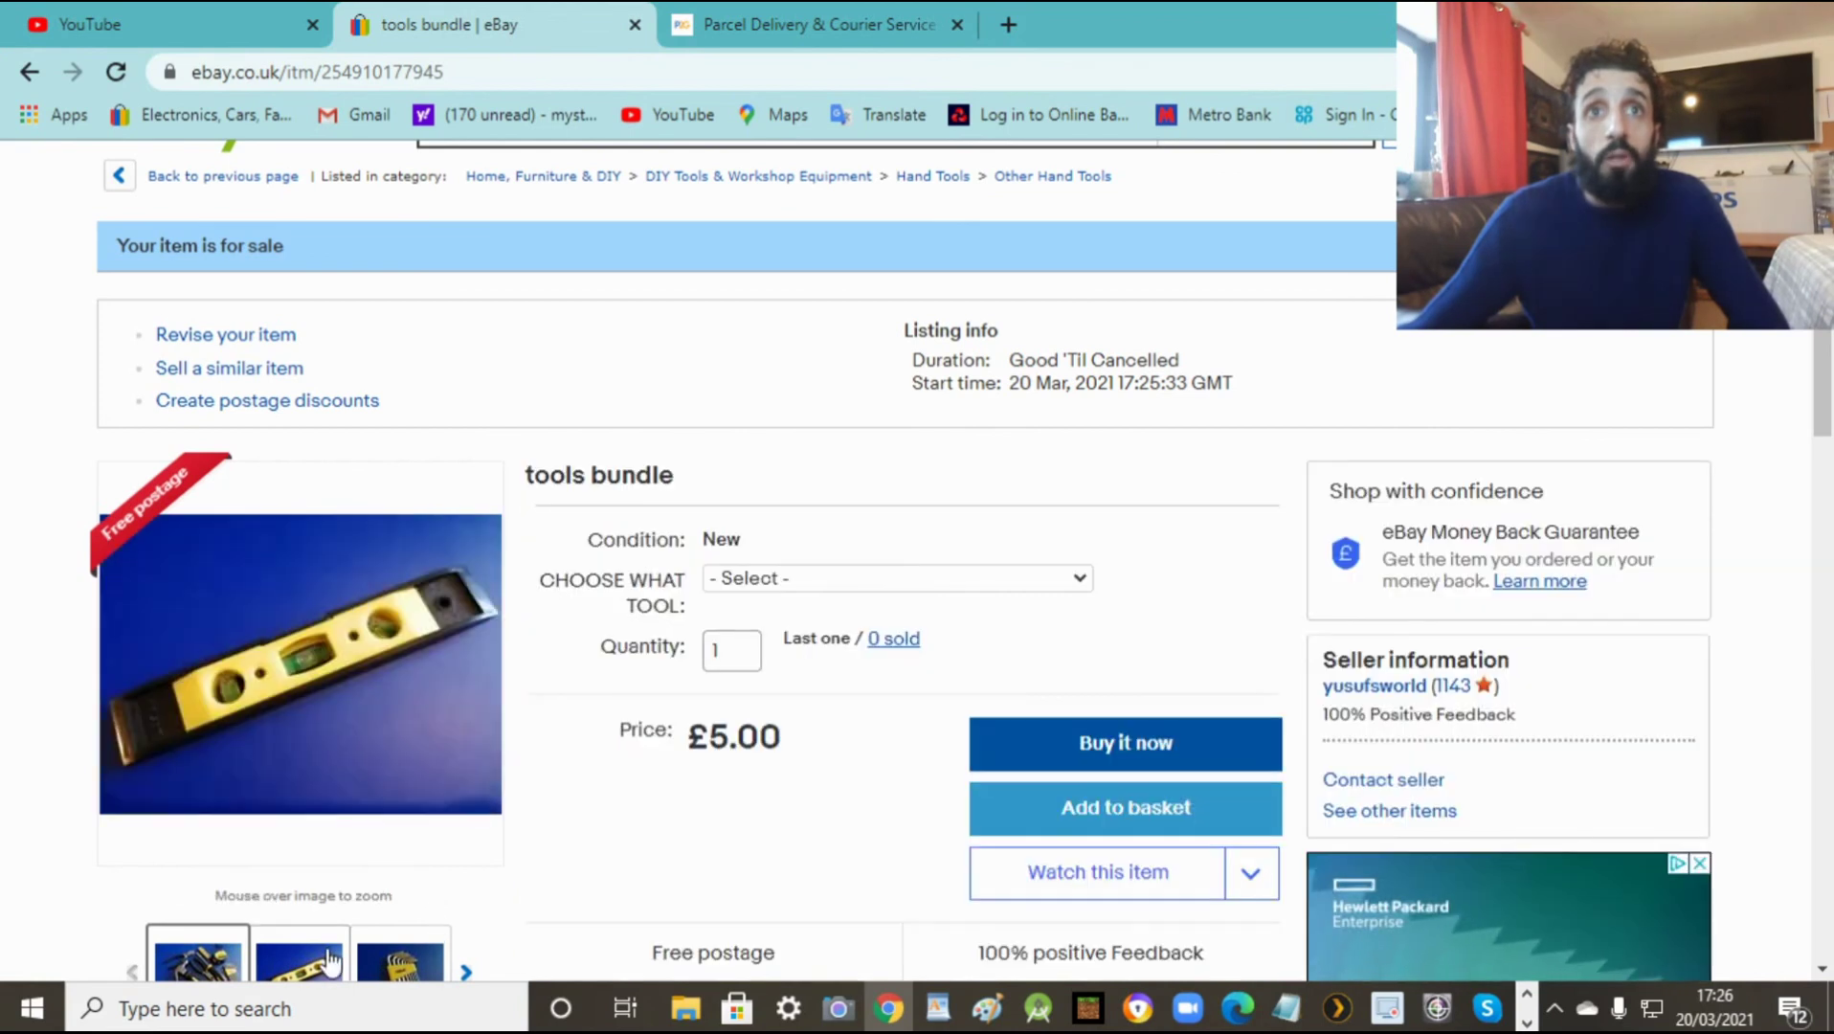
click(1079, 579)
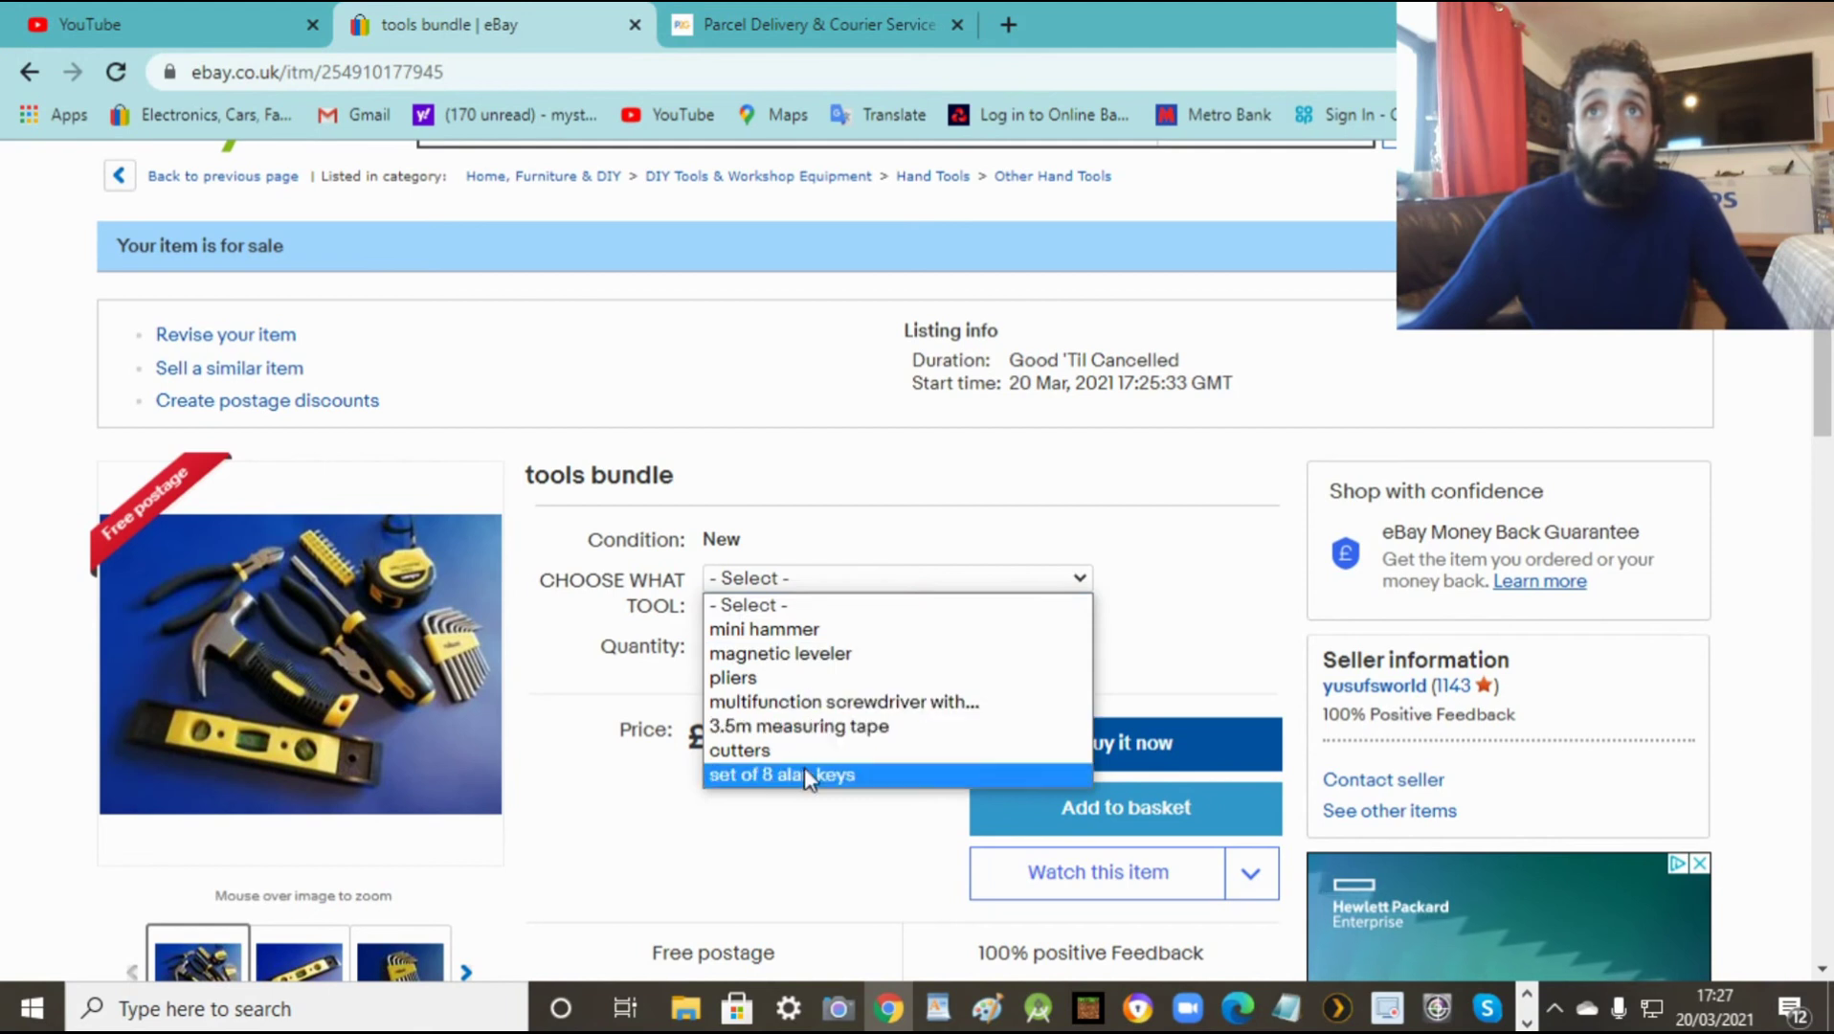
click(813, 628)
click(1079, 580)
click(886, 655)
click(1074, 581)
click(847, 681)
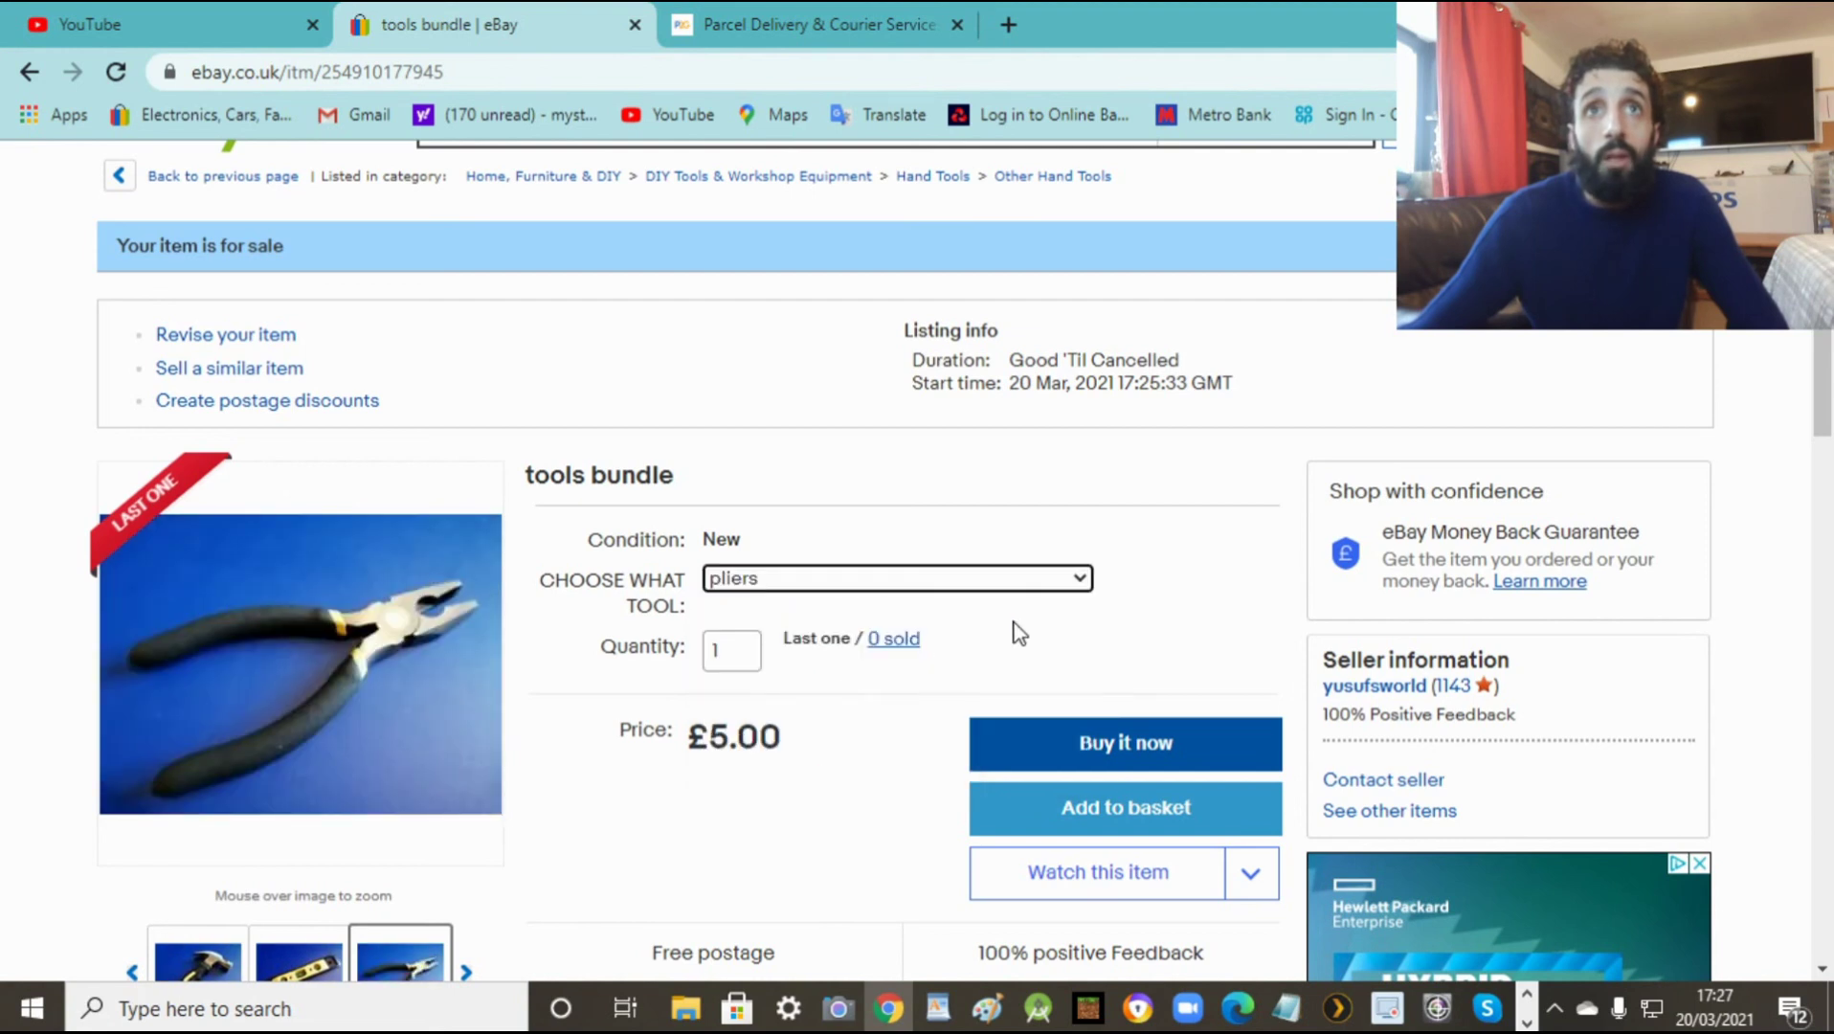
Step: Check the 3.5m measuring tape and set of 8 alan keys variations on the tools bundle listing
click(1079, 578)
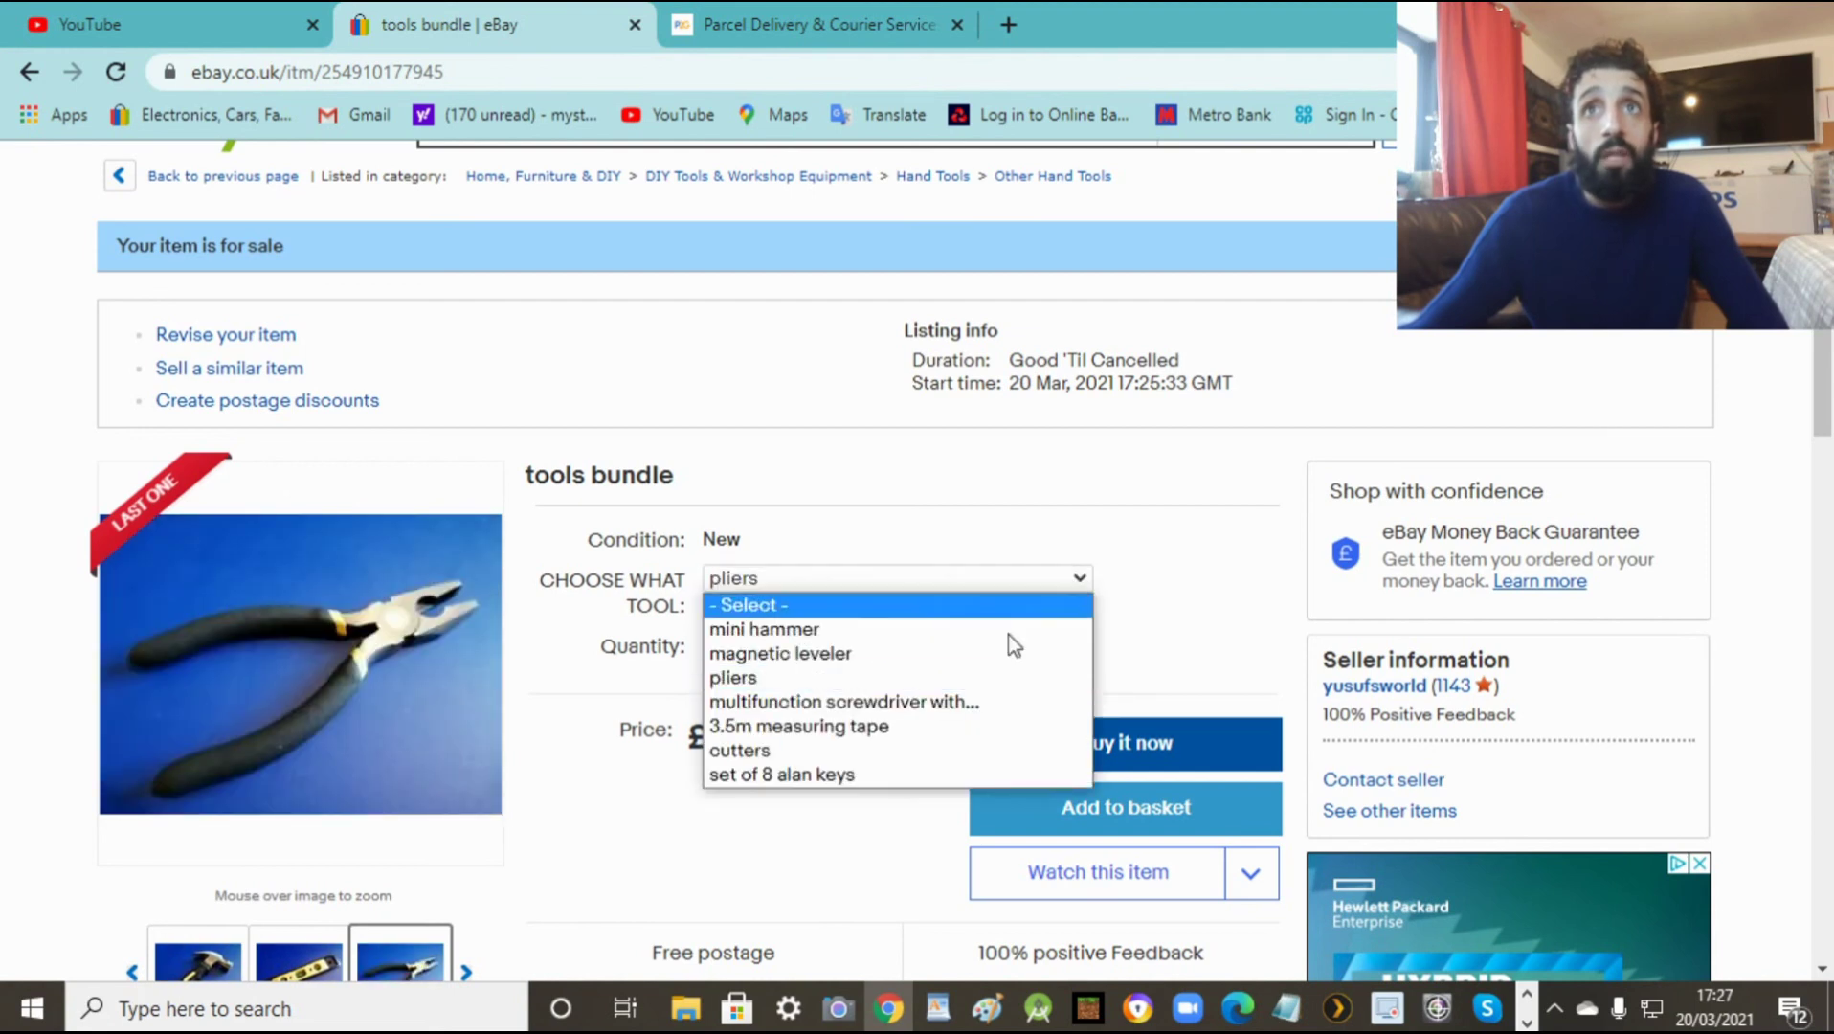
click(861, 725)
click(1056, 586)
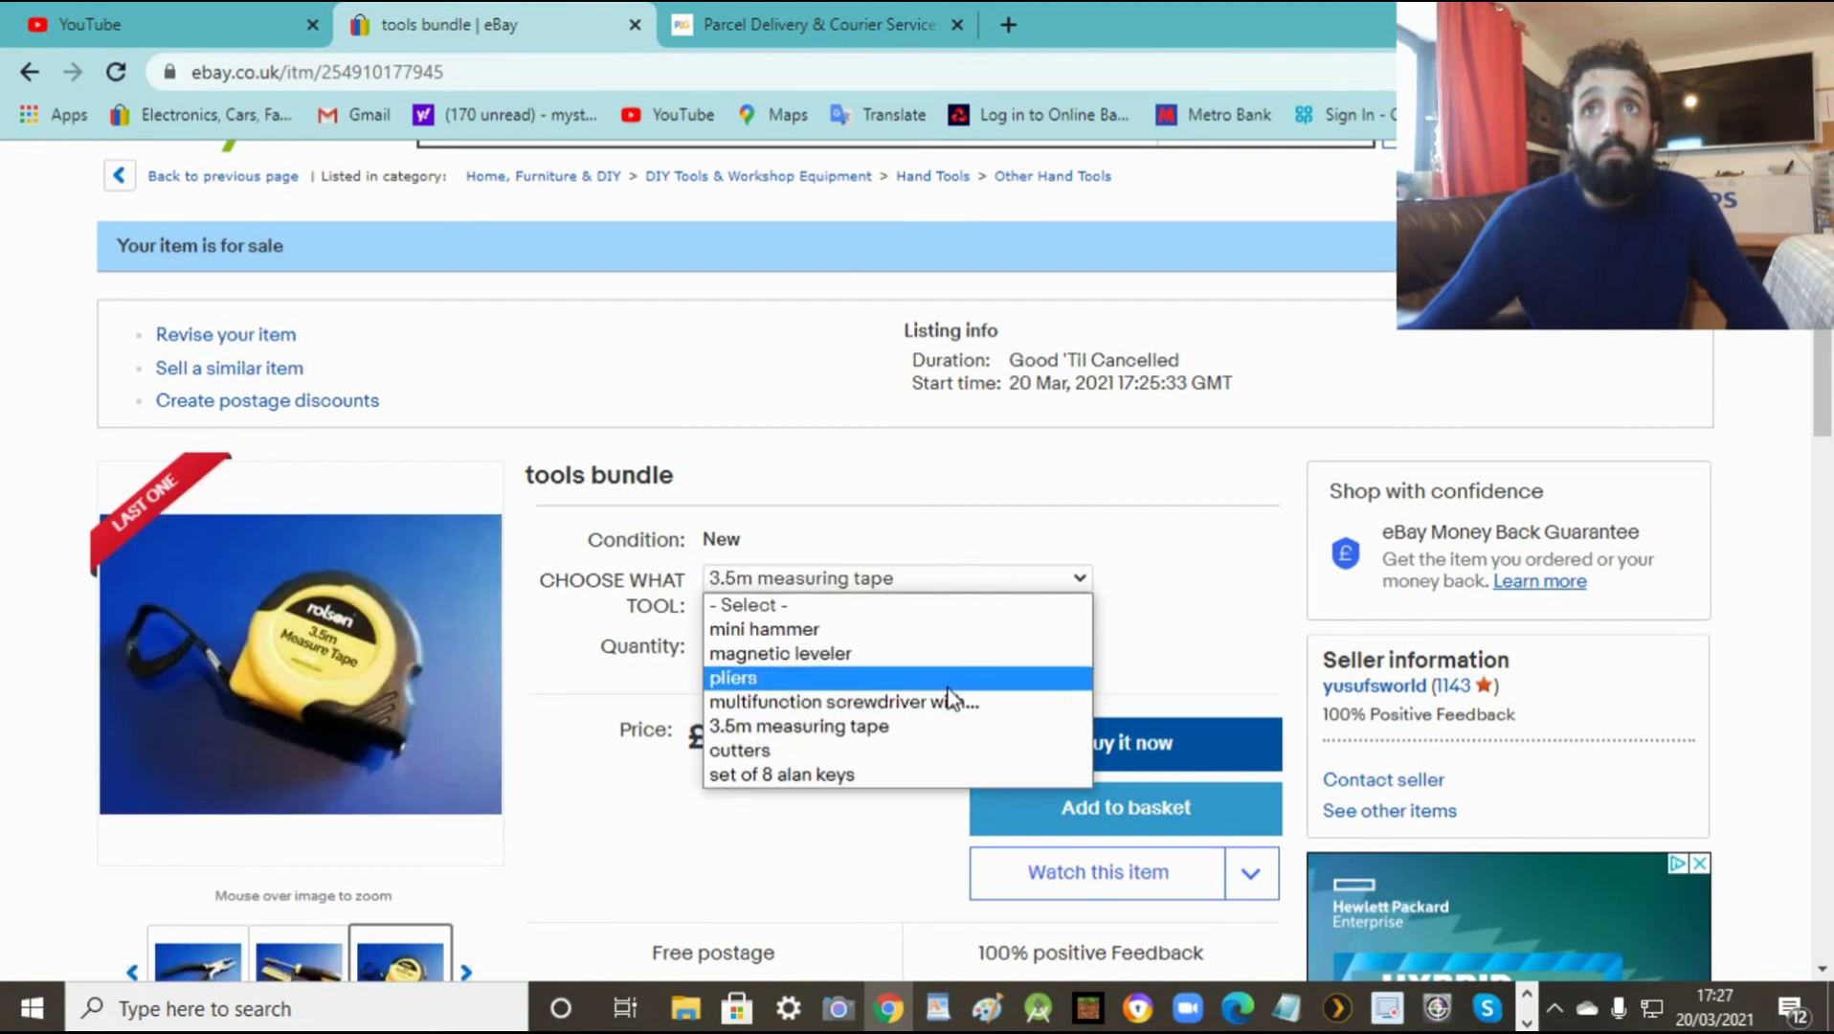
click(841, 774)
click(1196, 656)
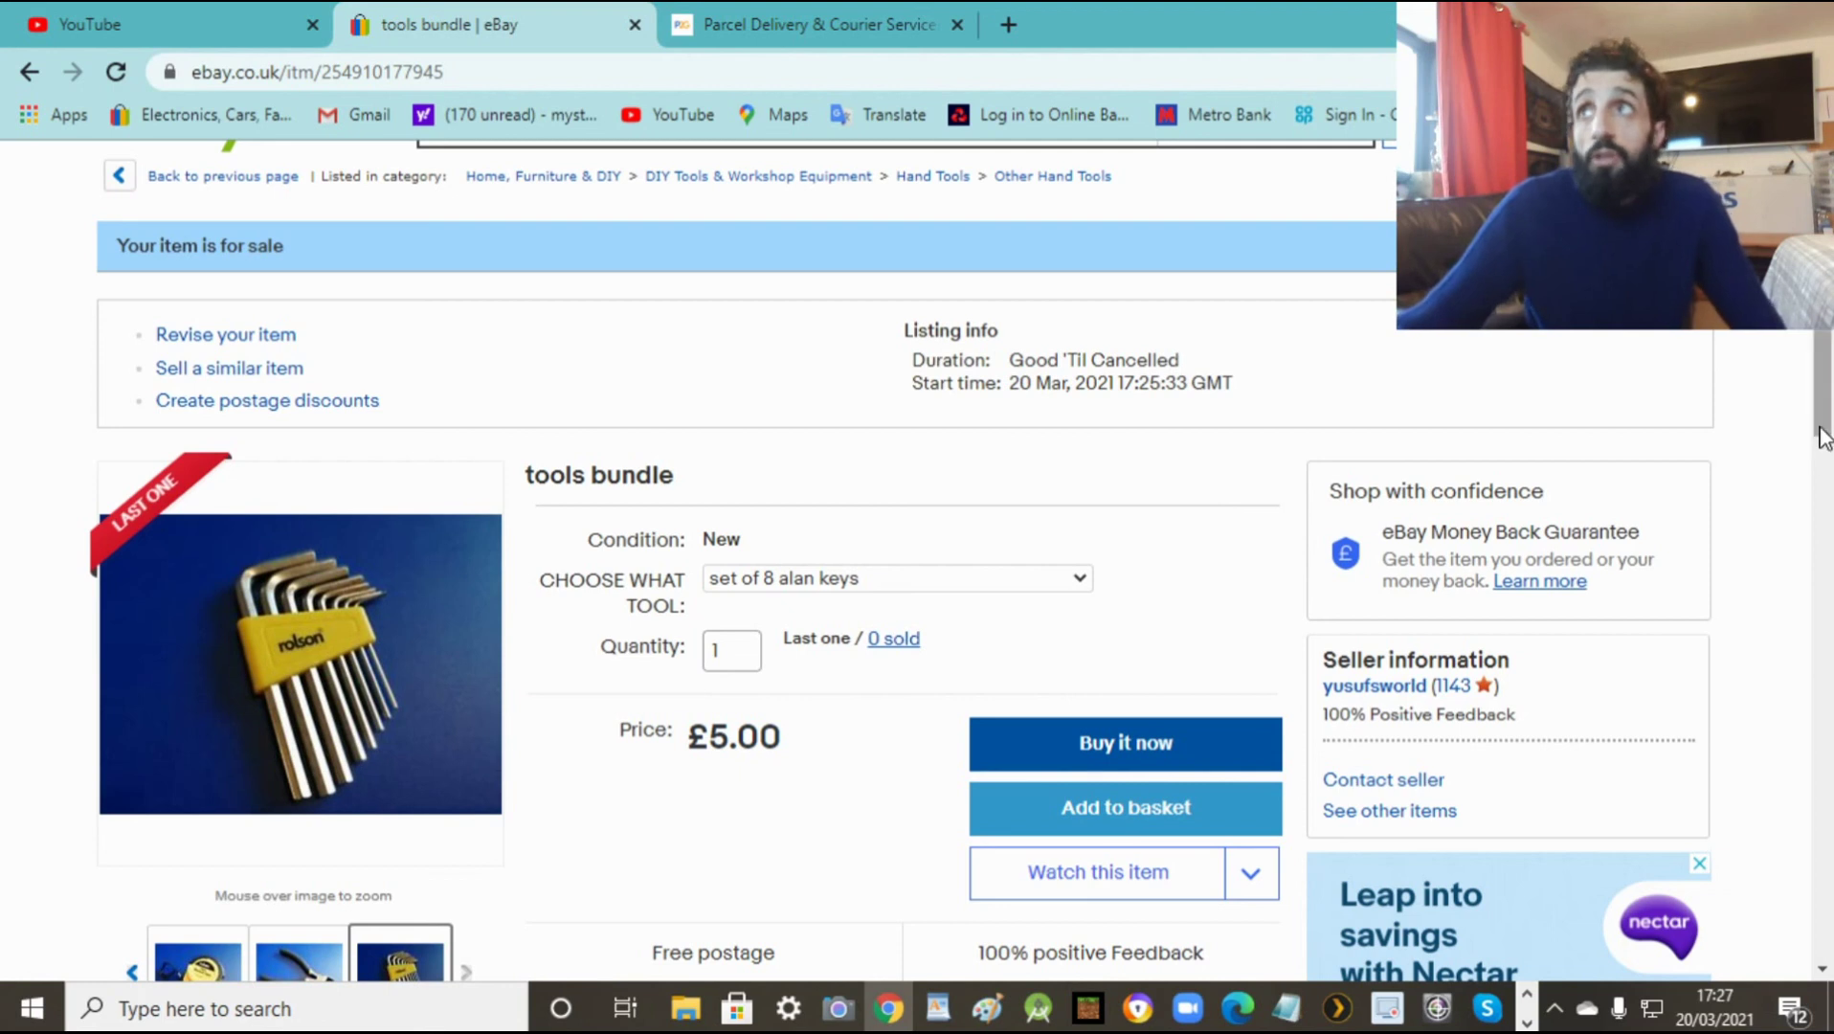
drag(1822, 414, 1827, 337)
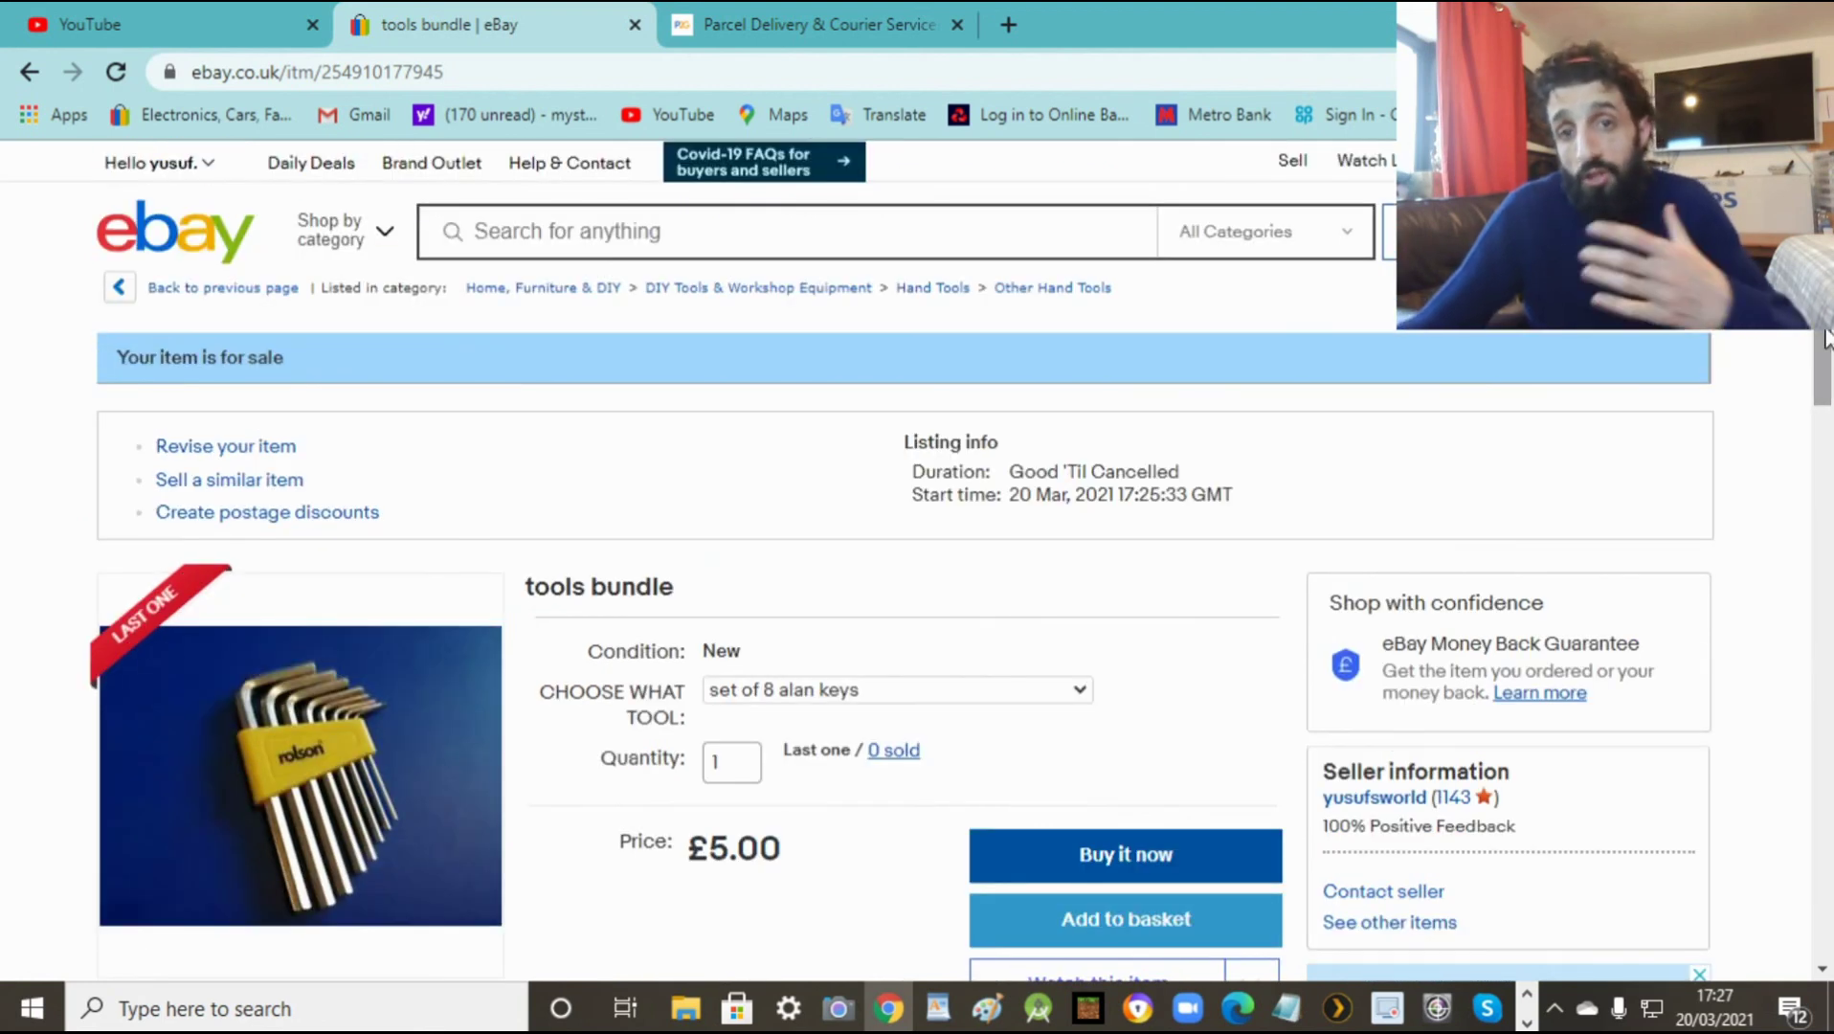